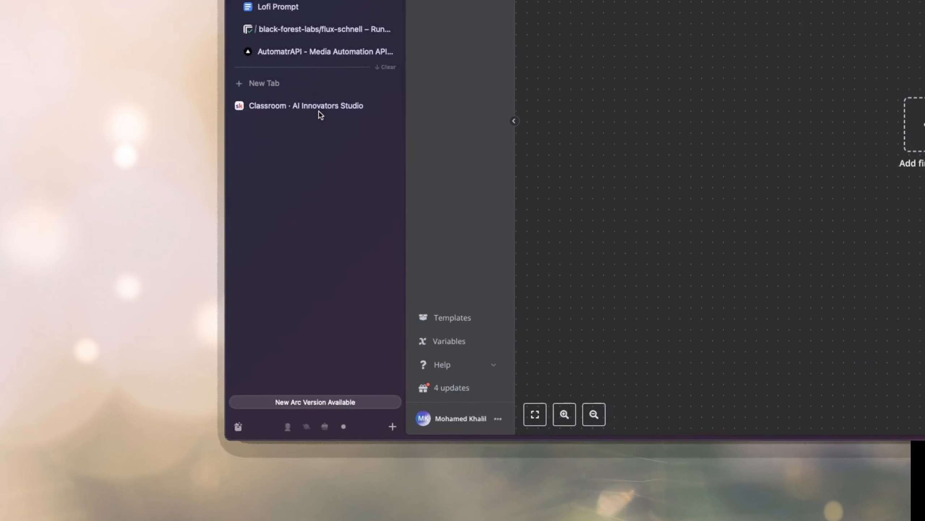
Open the Lofi Music AI Automation course in the AI Innovators Studio classroom and open its n8n Template resource for download.
left_click(206, 213)
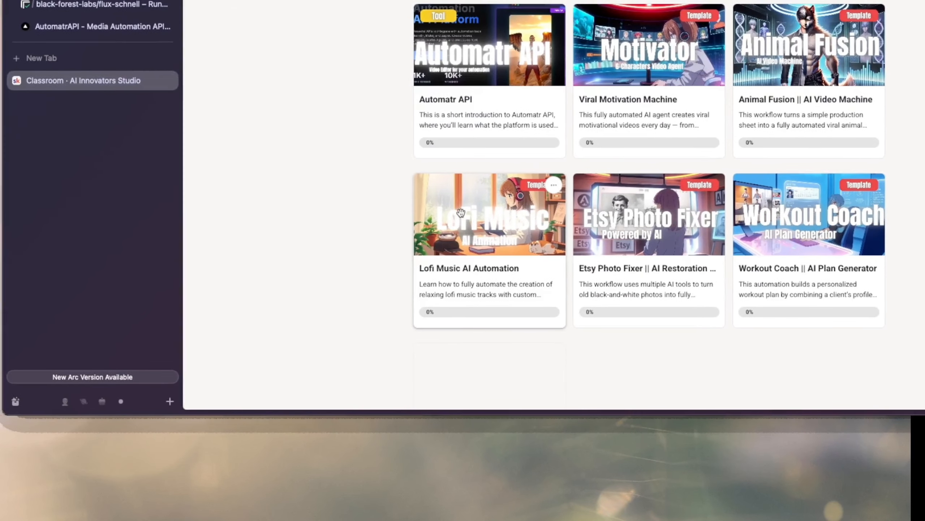
left_click(463, 212)
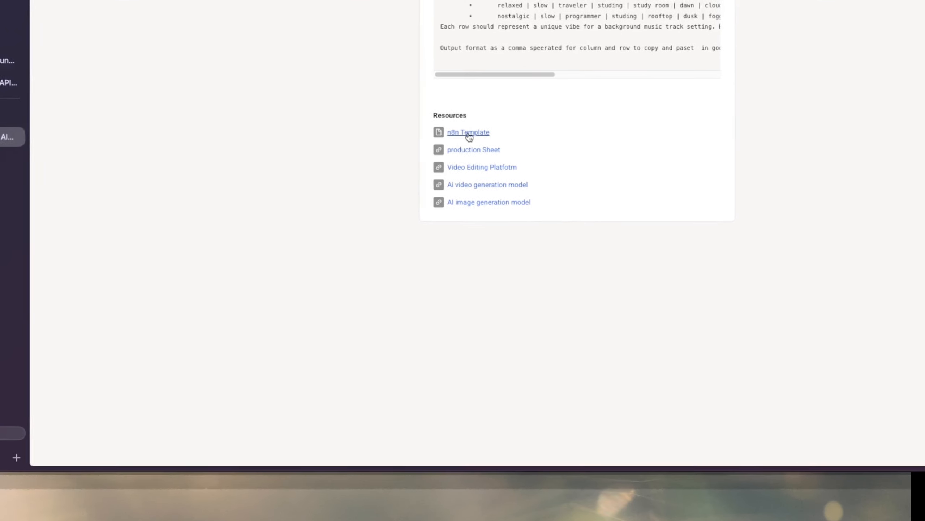
left_click(469, 134)
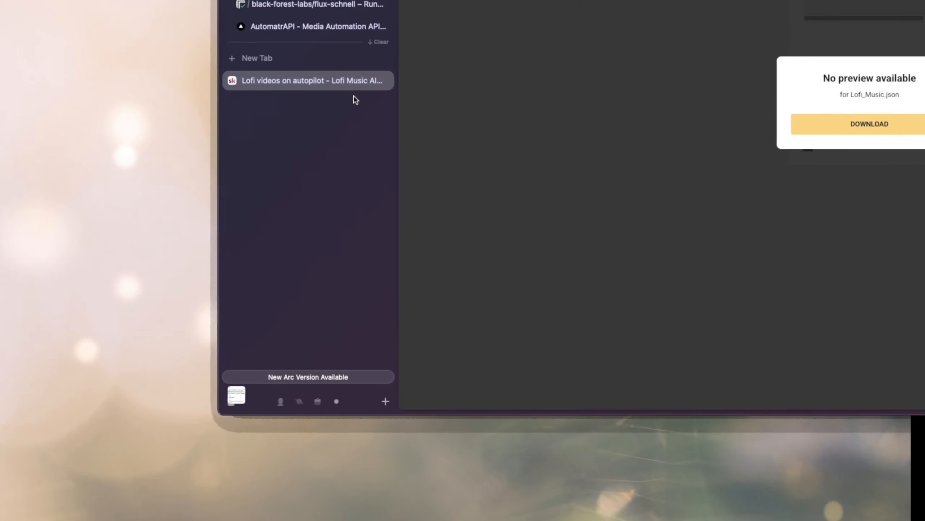
Switch to the Lofi Music workflow in n8n, import Lofi_Music.json, and run a test from its manual trigger.
left_click(302, 191)
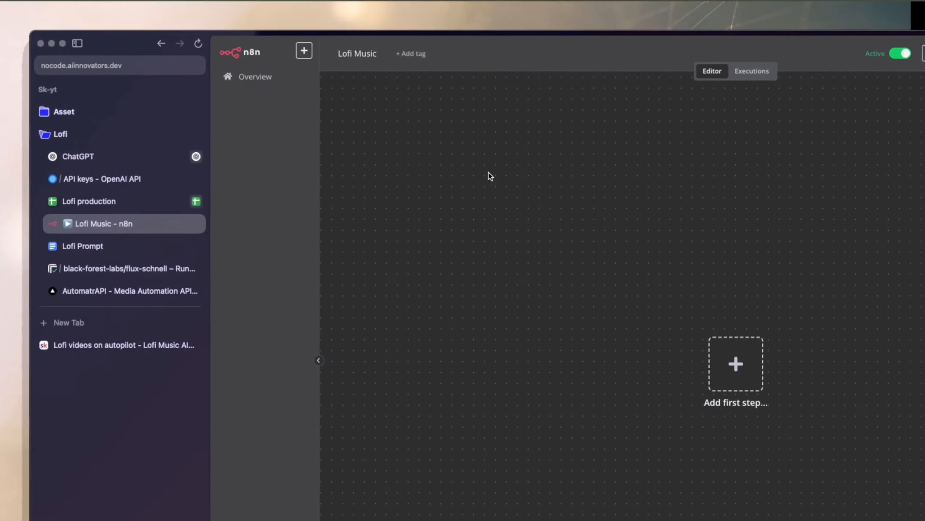
left_click(768, 54)
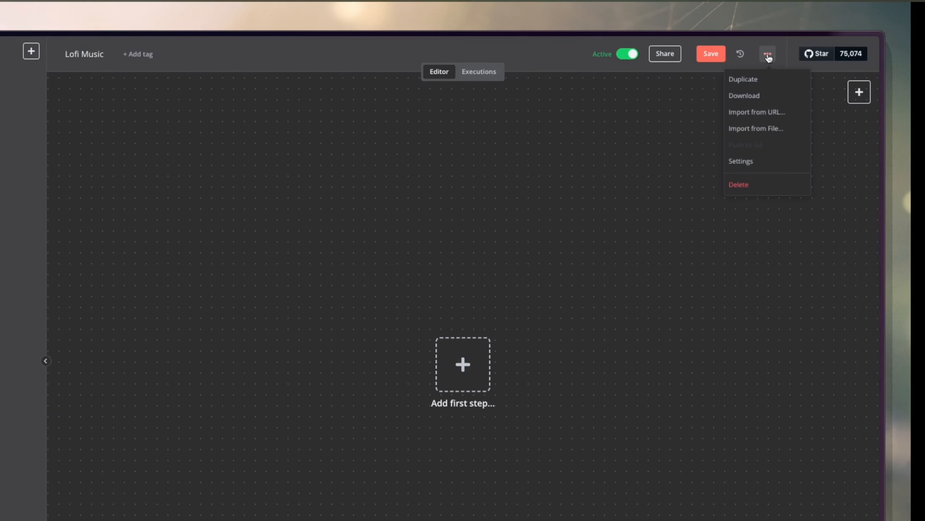
left_click(752, 130)
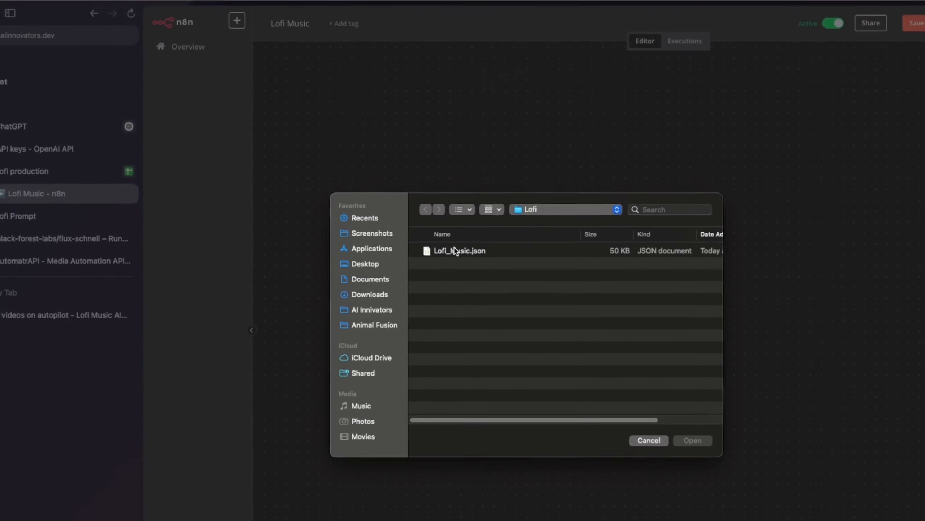
double_click(460, 257)
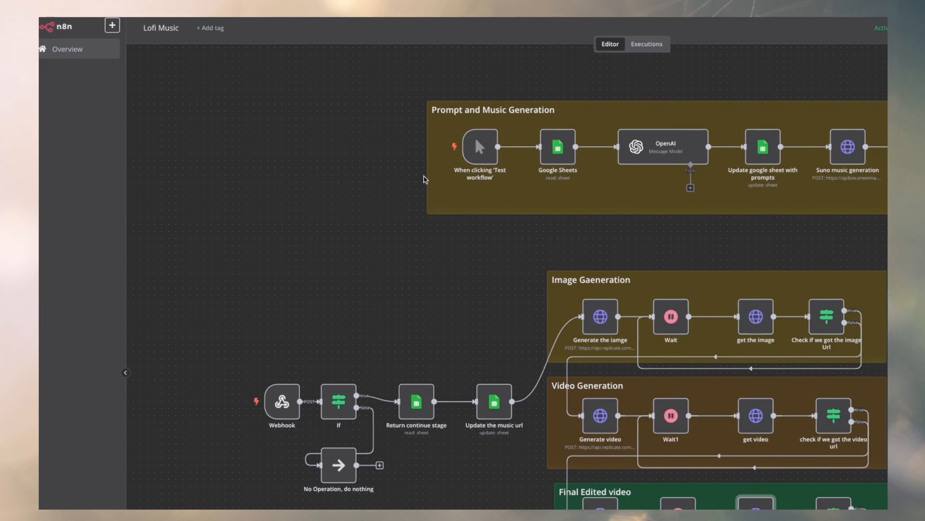
mouse_move(458, 149)
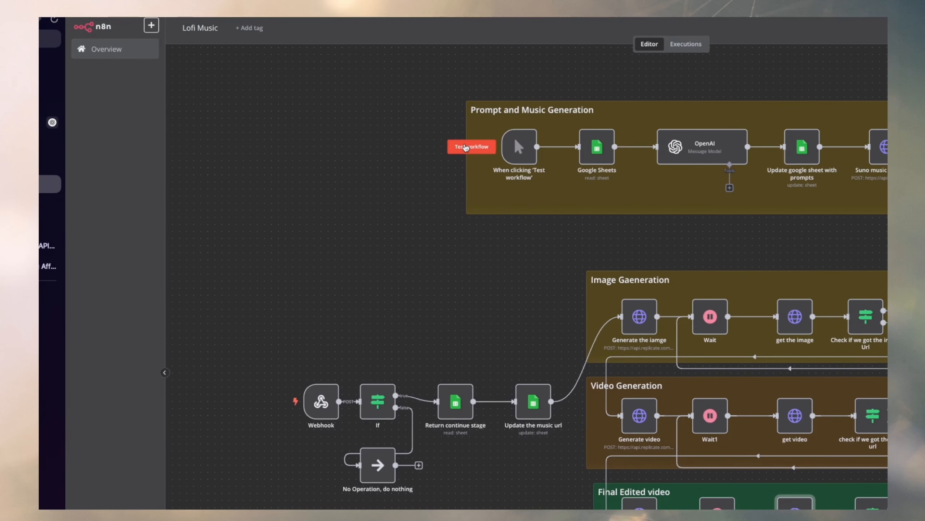
left_click(465, 147)
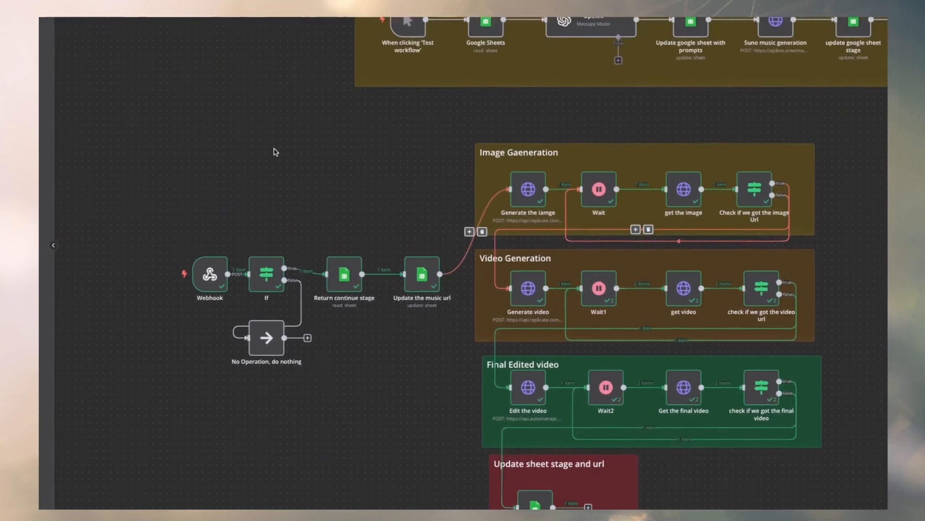
View the ID 7 row in the Lofi production sheet and play its Final_video link, returning to the sheet when done.
left_click(158, 165)
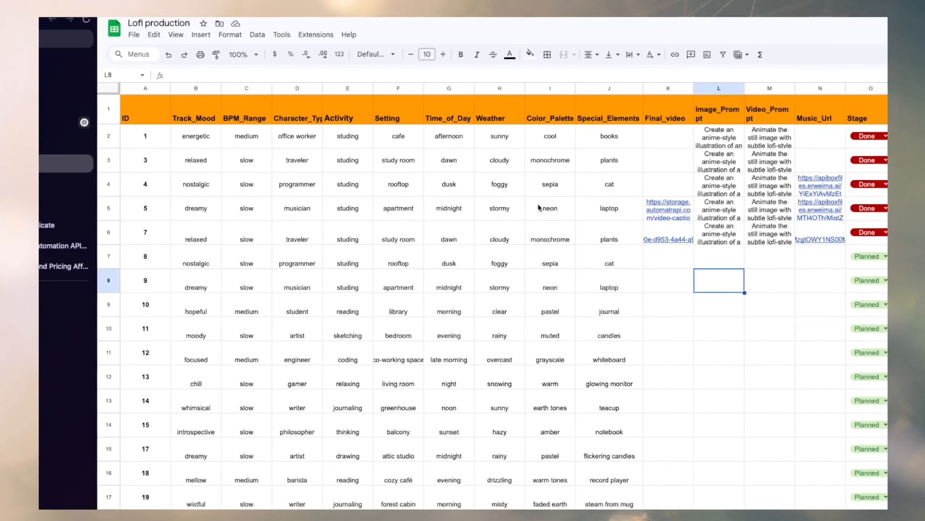
left_click(288, 235)
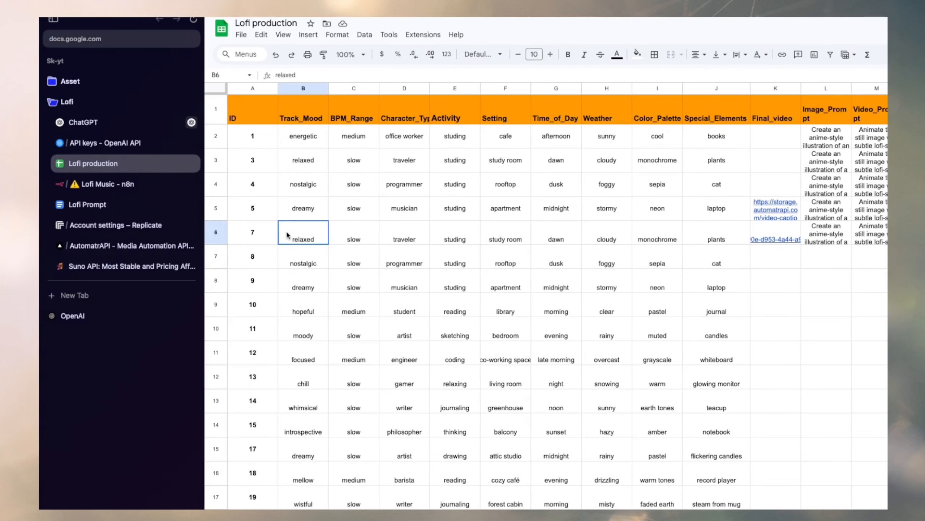
left_click_drag(288, 235, 657, 235)
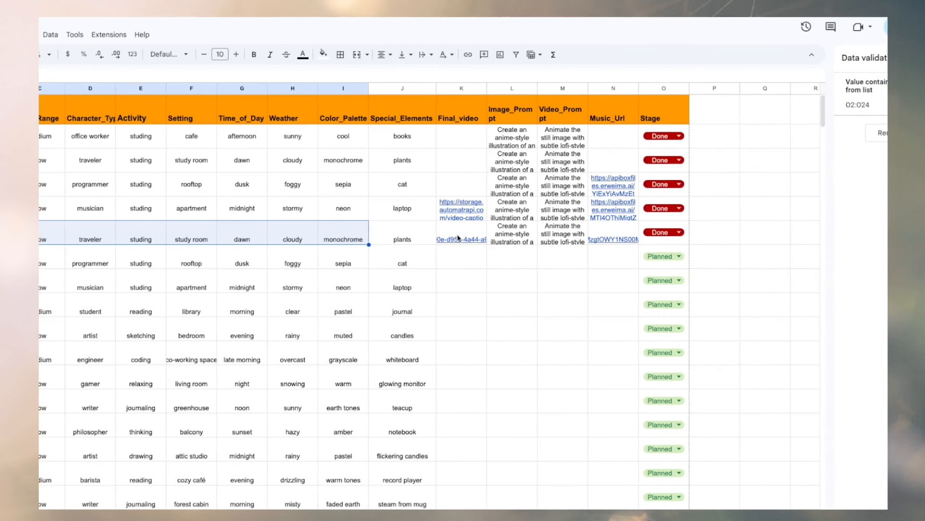
left_click(458, 239)
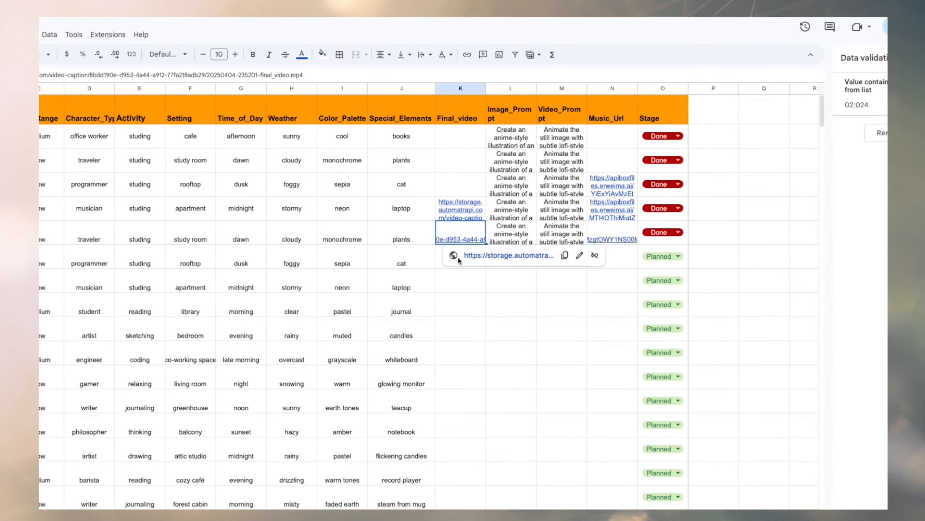
left_click(464, 255)
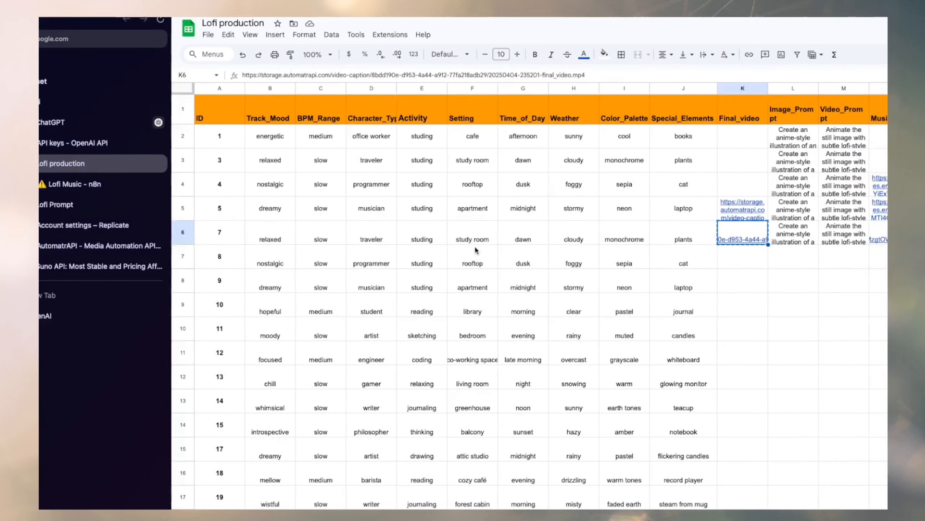
left_click(488, 255)
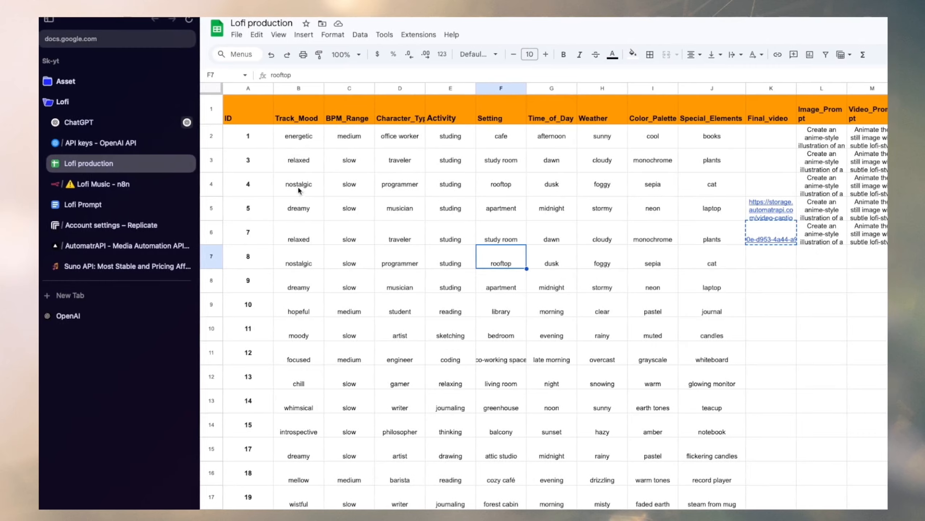
Review the track attribute data from Track_Mood to Special_Elements across the rows of the Lofi production sheet.
left_click_drag(285, 135, 466, 340)
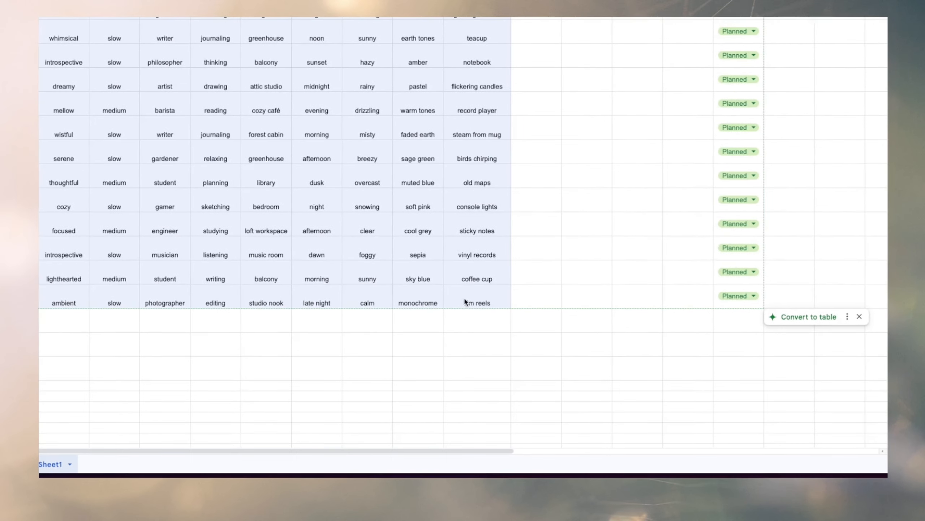
scroll(459, 173, "up", 3)
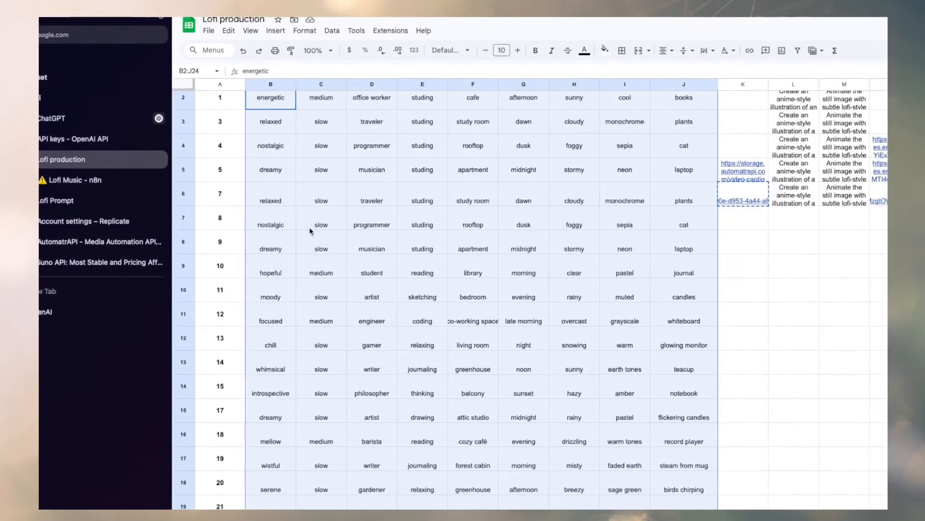
left_click(63, 139)
left_click_drag(387, 273, 467, 351)
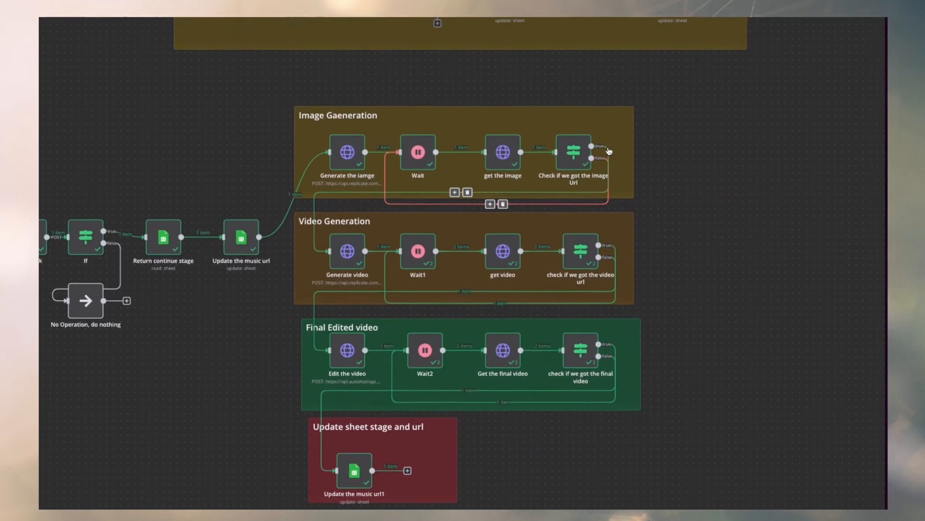
Examine the n8n workflow's image, video, final edit and music generation sections.
scroll(665, 161, "right", 3)
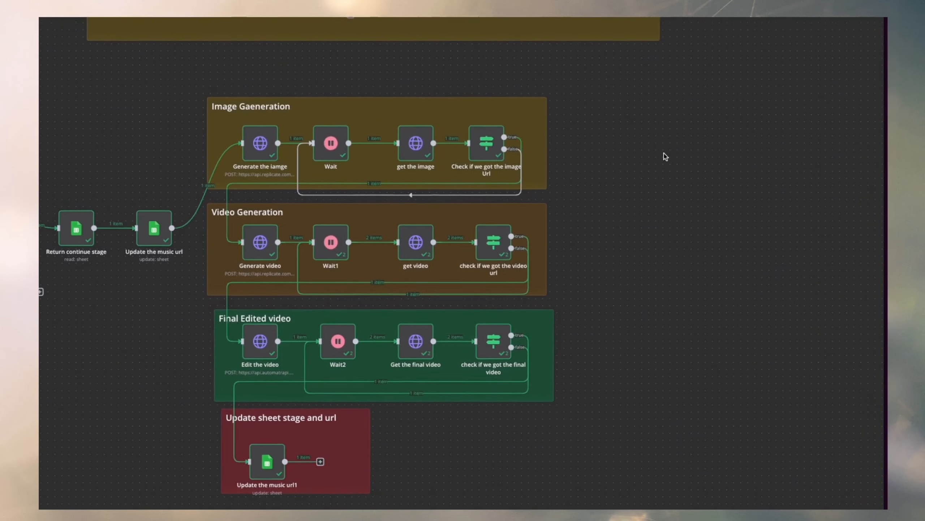
scroll(664, 154, "right", 5)
scroll(461, 132, "up", 2)
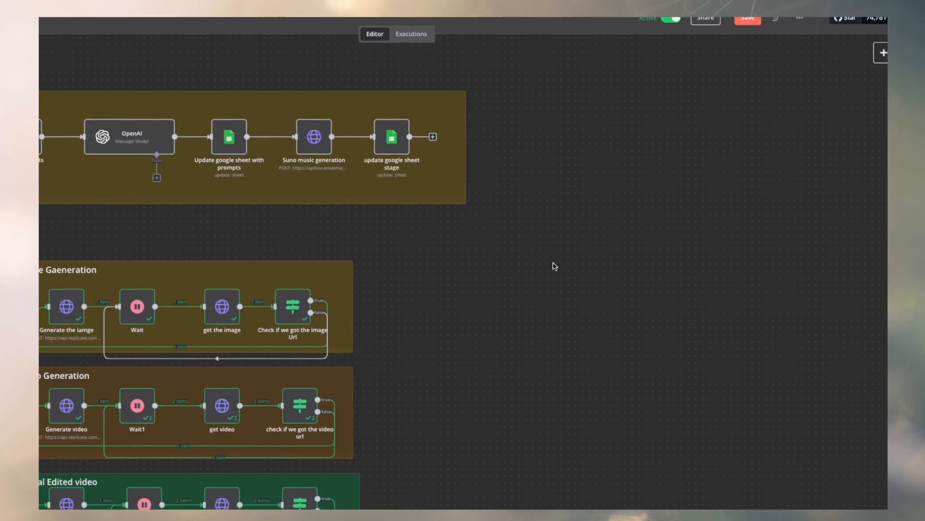
scroll(553, 263, "right", 1)
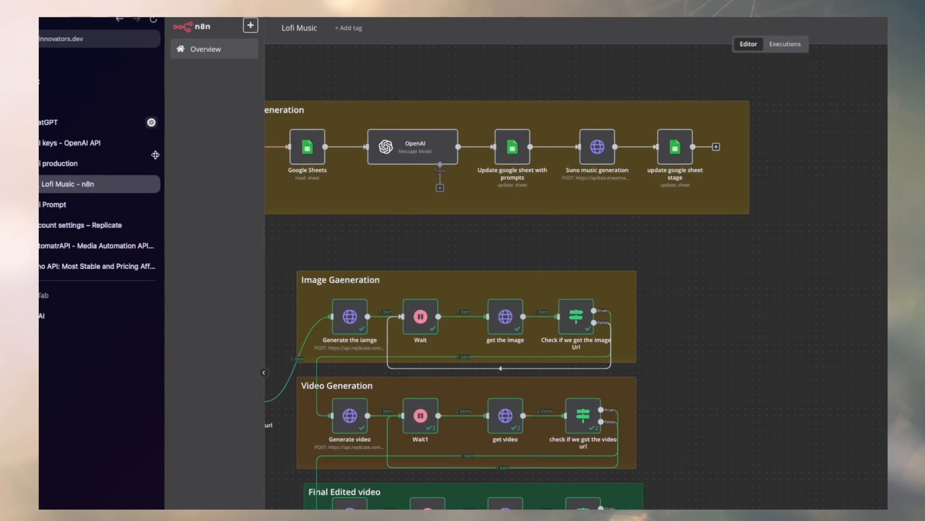
Return to the Lofi production sheet and inspect the track attribute columns plus the Image_Prompt and Video_Prompt columns.
left_click(120, 166)
scroll(382, 185, "up", 1)
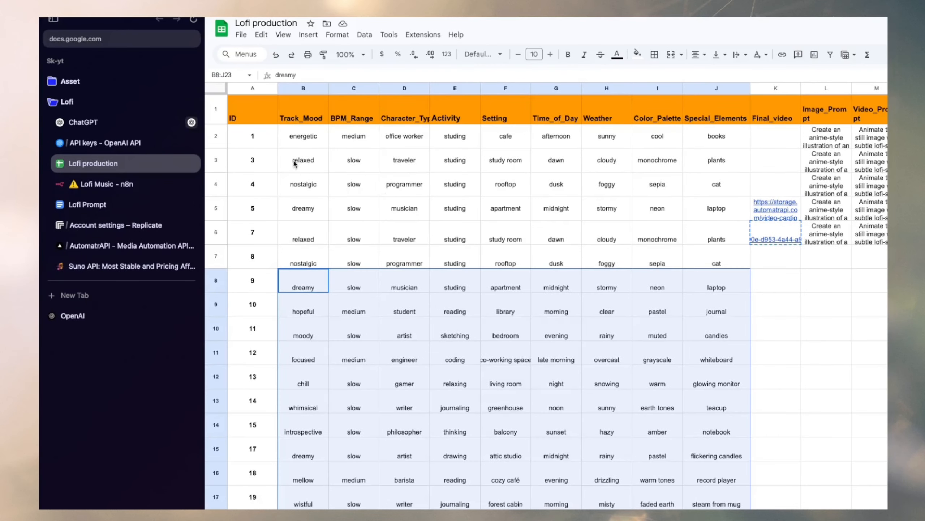
left_click_drag(297, 129, 636, 434)
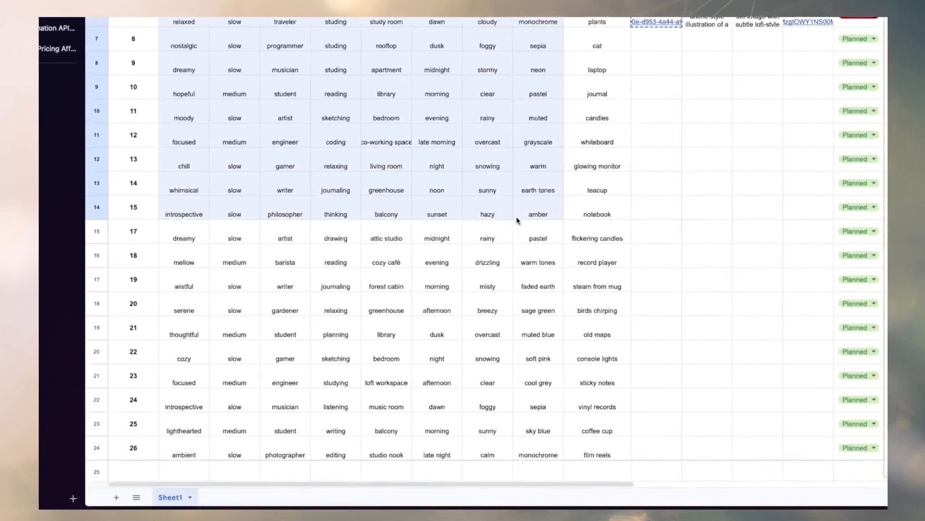
left_click_drag(516, 219, 543, 267)
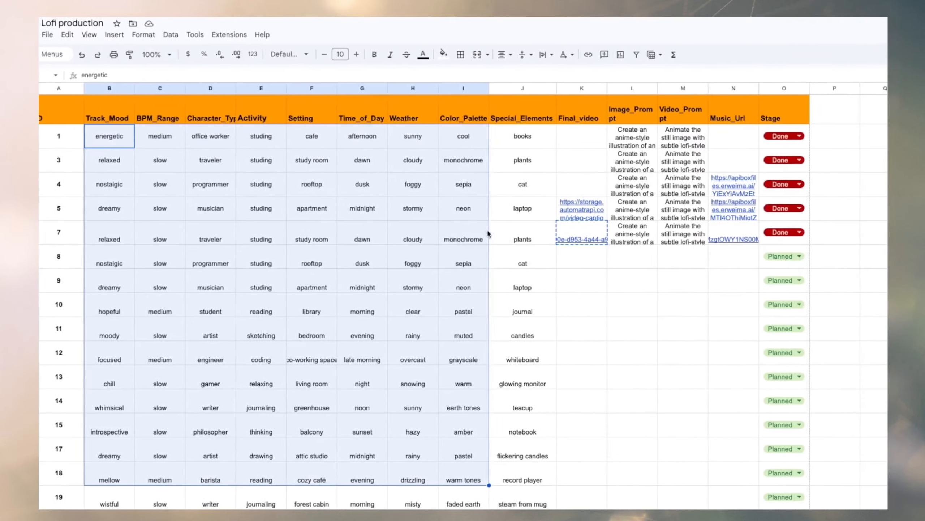
left_click(575, 116)
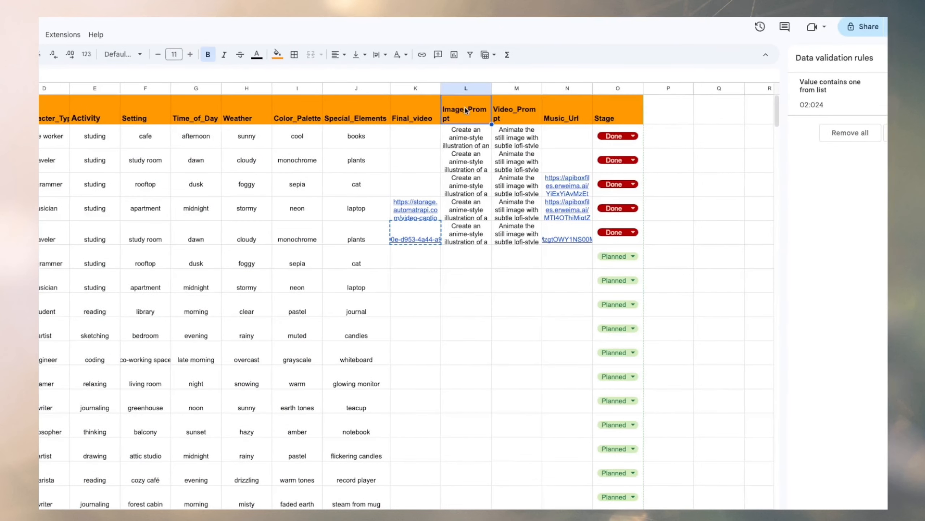
left_click(475, 116)
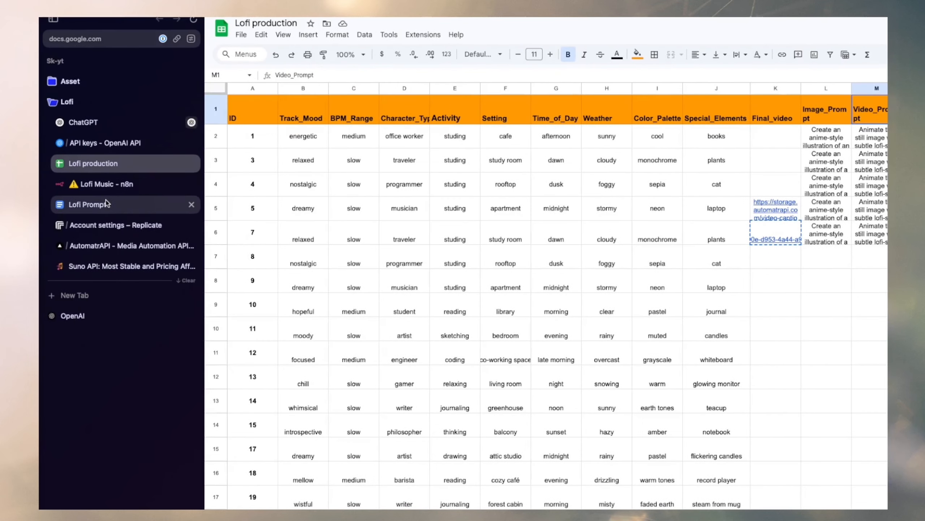
Copy the 10-row table generation prompt from the Lofi Prompt document and submit it to ChatGPT.
left_click(108, 204)
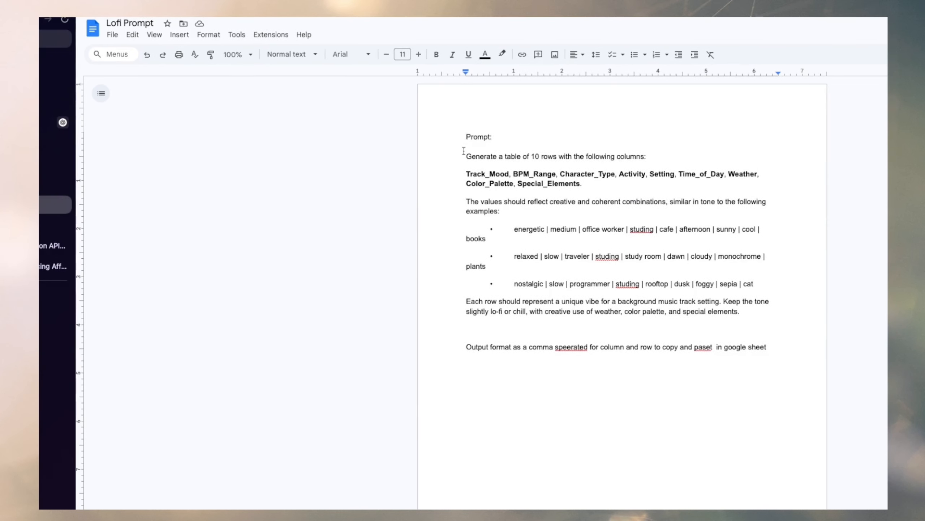
left_click_drag(465, 133, 783, 359)
key("super+c")
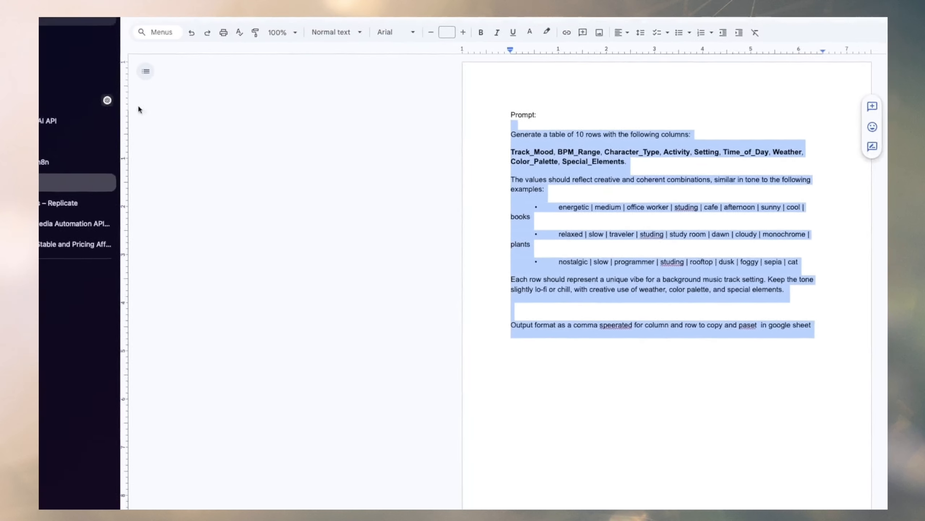
left_click(83, 117)
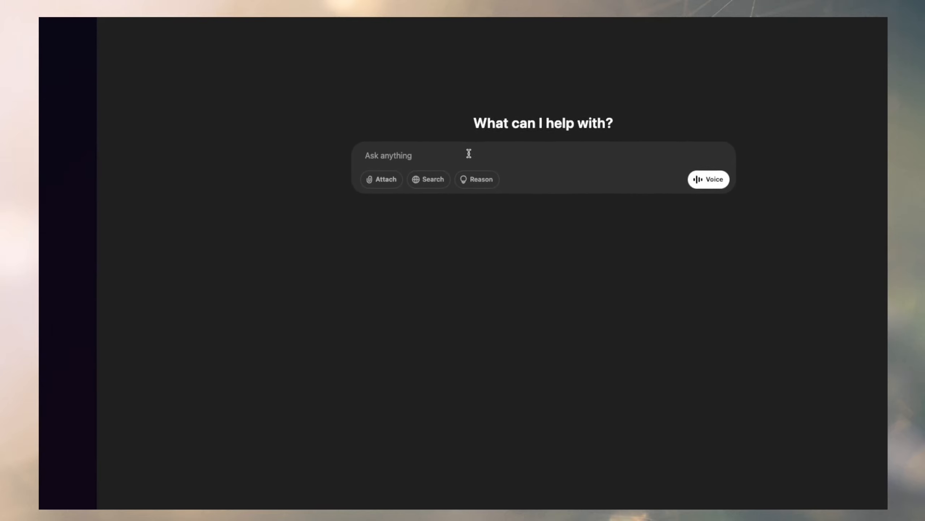
key("super+v")
key("Return")
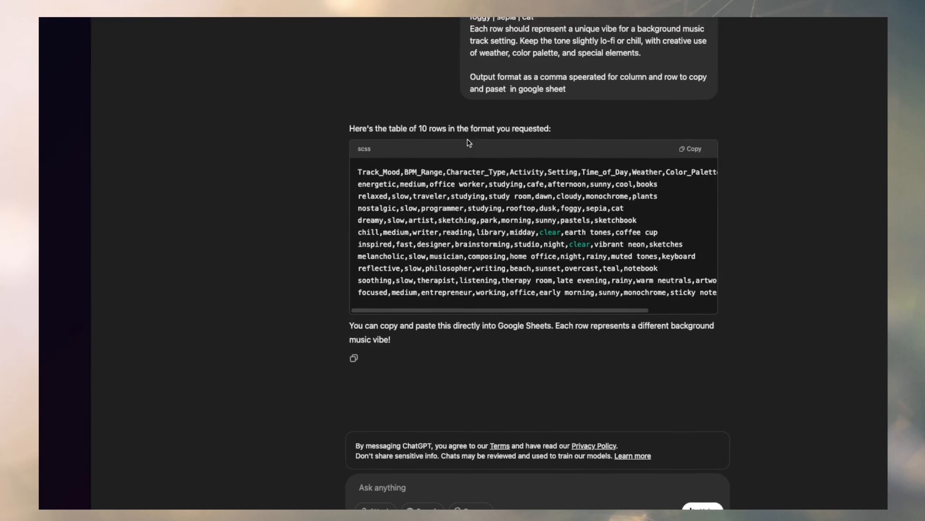
Copy ChatGPT's comma-separated table and paste it into the Lofi production sheet starting at cell B25.
left_click(694, 142)
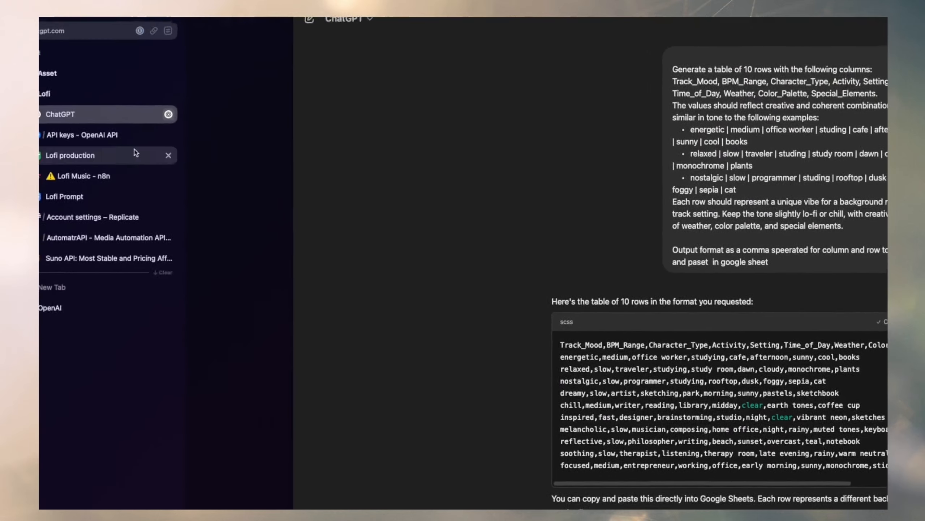
left_click(135, 154)
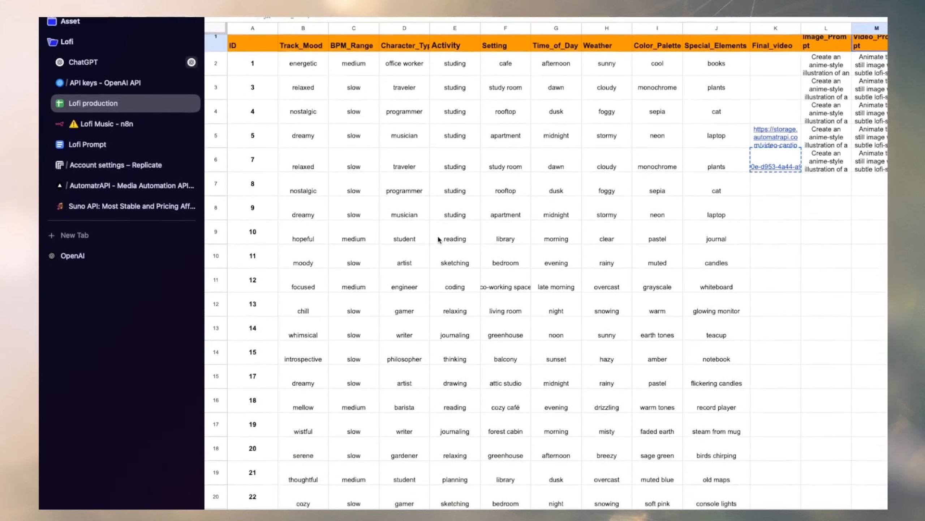
scroll(442, 228, "down", 5)
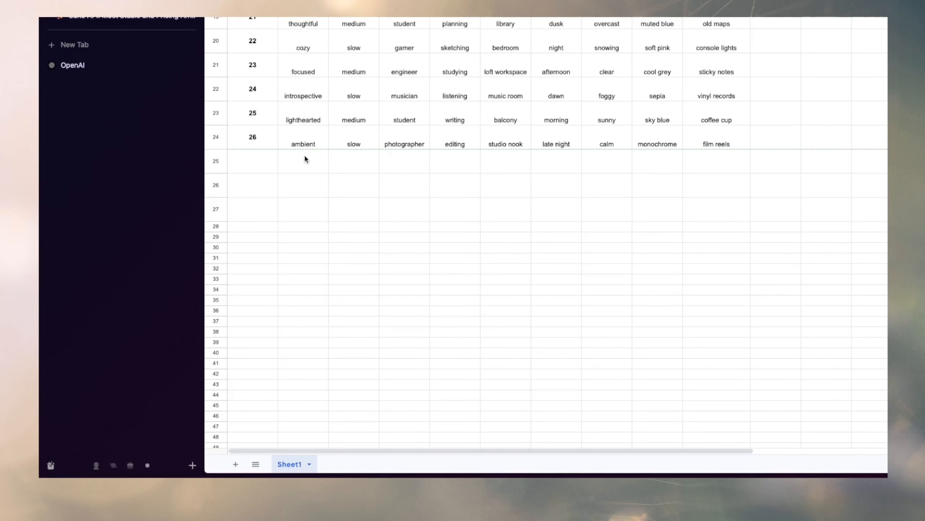
left_click(305, 159)
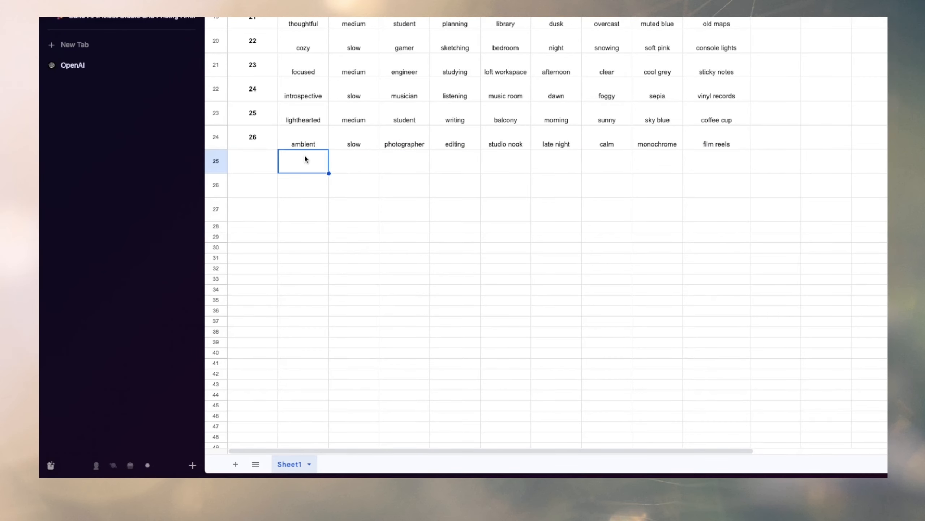
key("ctrl+v")
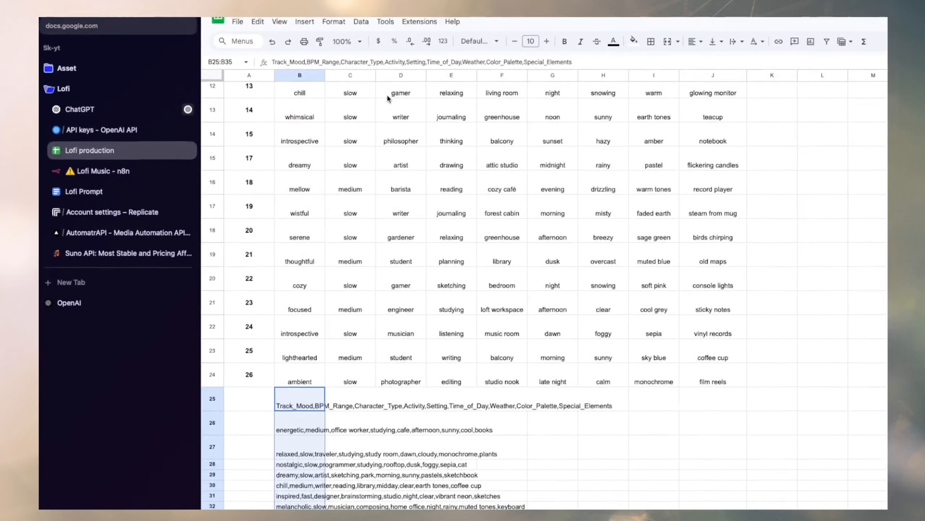
Split the pasted comma-separated text in B25:B35 into separate columns and select the resulting rows.
left_click(366, 34)
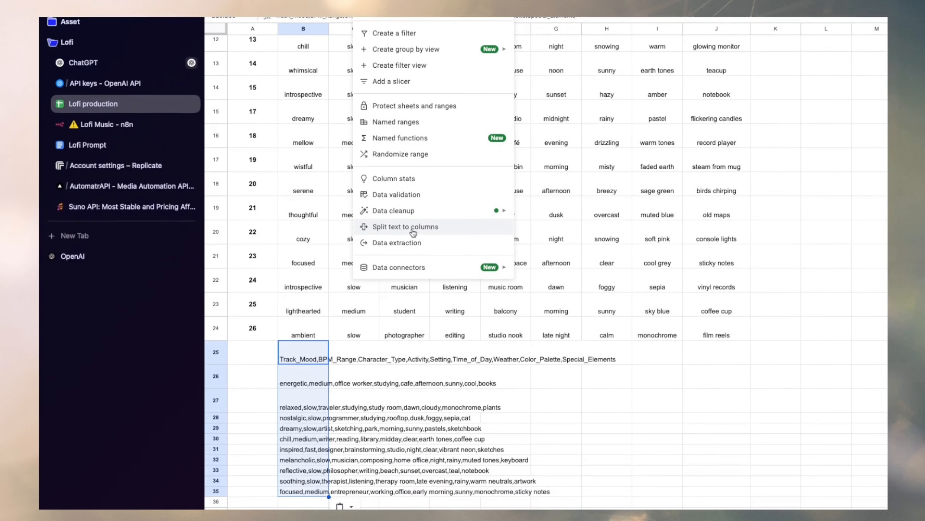
left_click(412, 229)
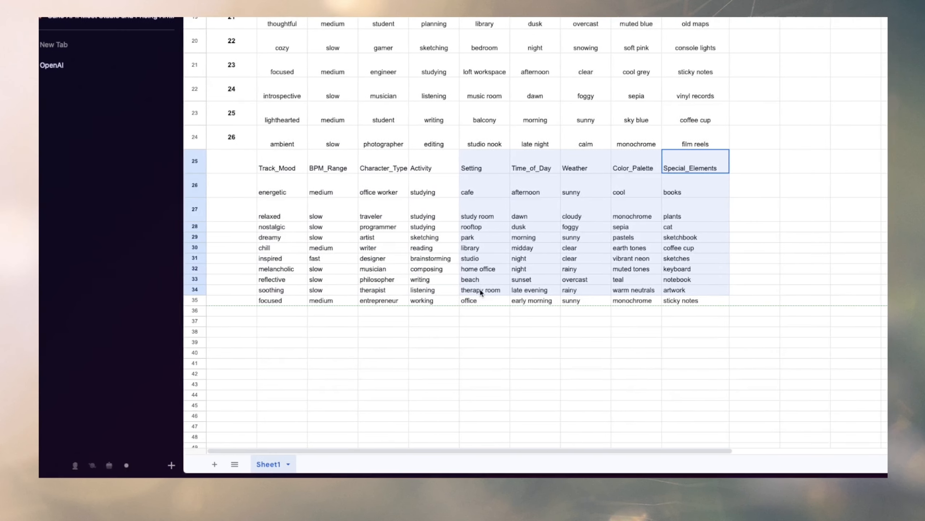
left_click_drag(480, 292, 288, 300)
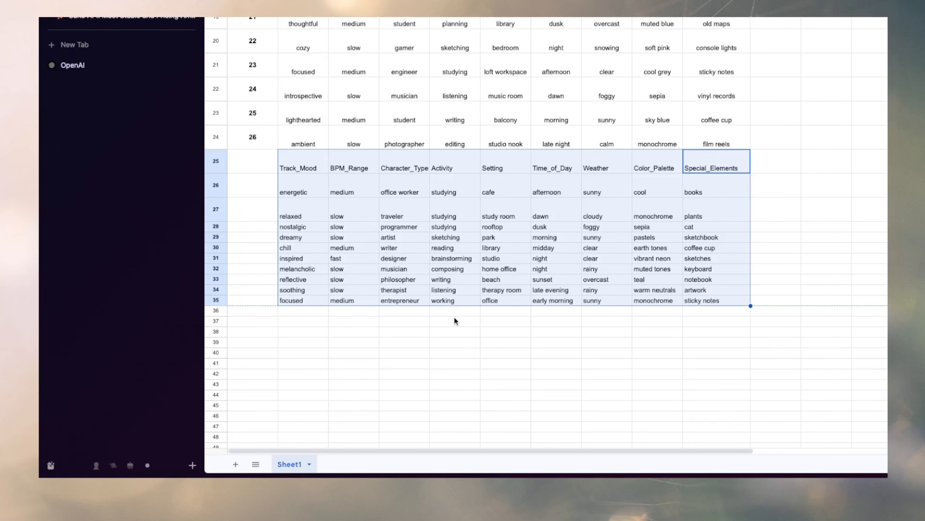
Continue the ID numbering from 27 to 37 in A25:A35 and fill the Planned stage down to O35.
left_click(253, 139)
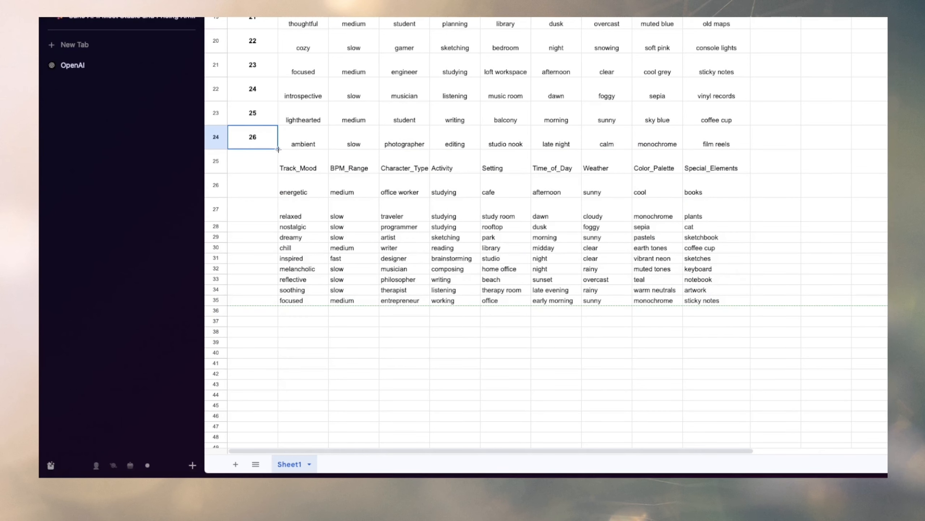
left_click_drag(264, 299, 264, 299)
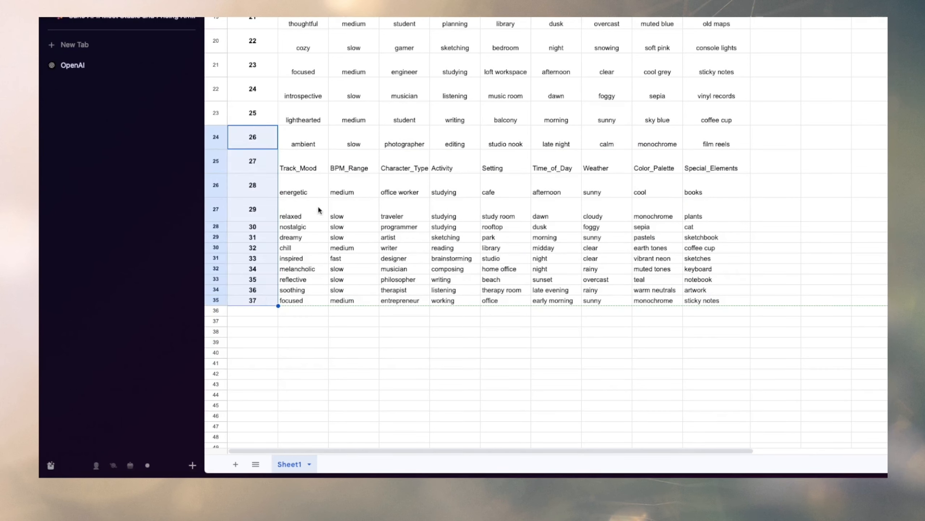
left_click_drag(308, 167, 335, 290)
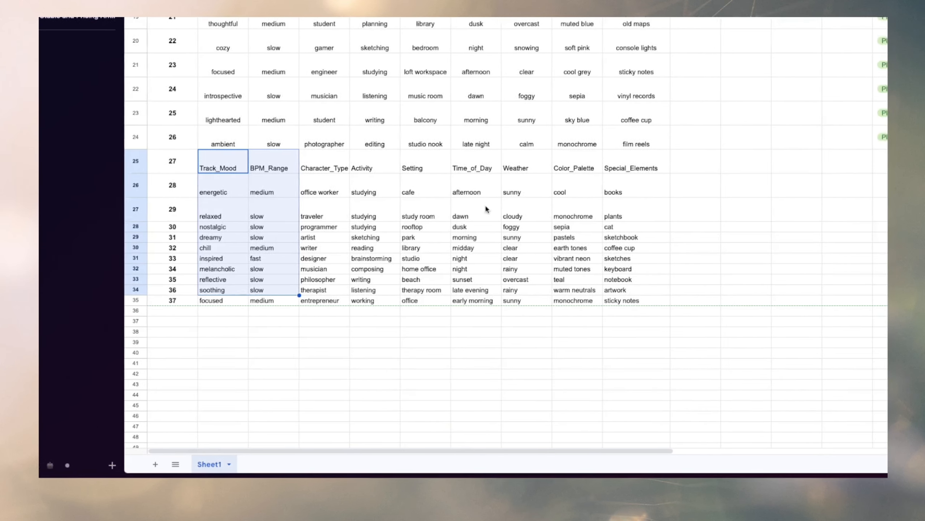
left_click(554, 160)
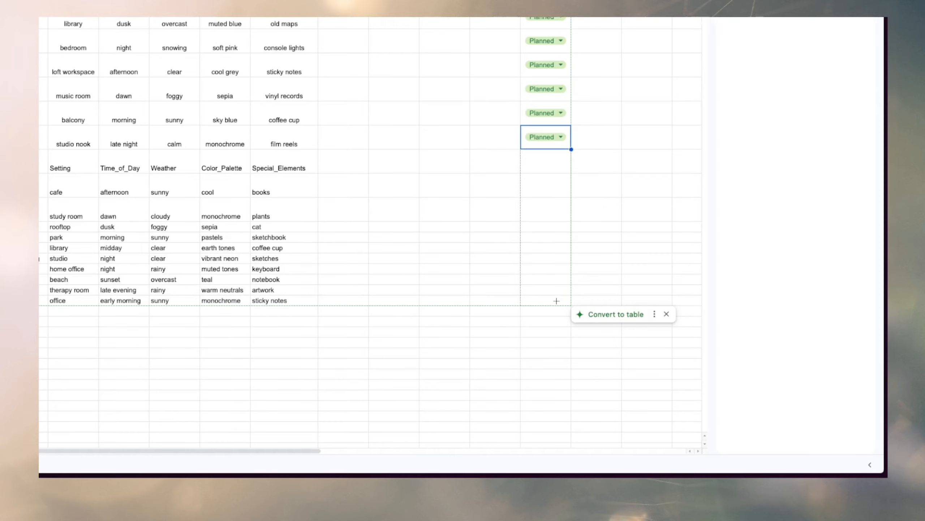
scroll(536, 182, "up", 10)
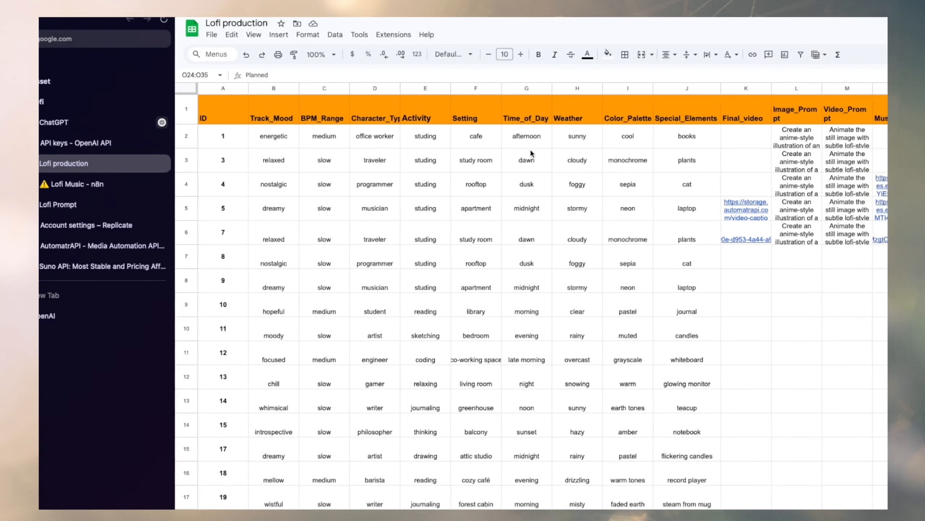
Examine the Stage column and the first Planned row, B7:O7, in relation to the n8n workflow.
left_click(257, 35)
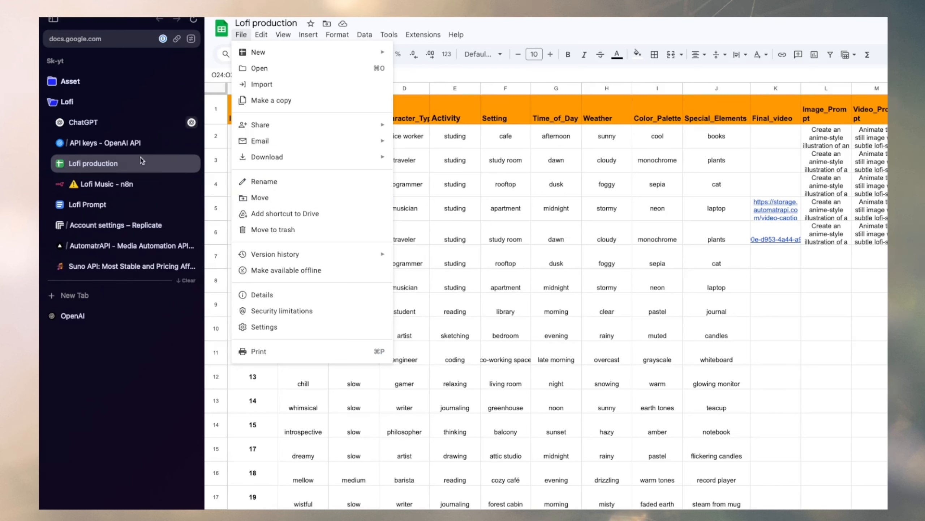
left_click(123, 186)
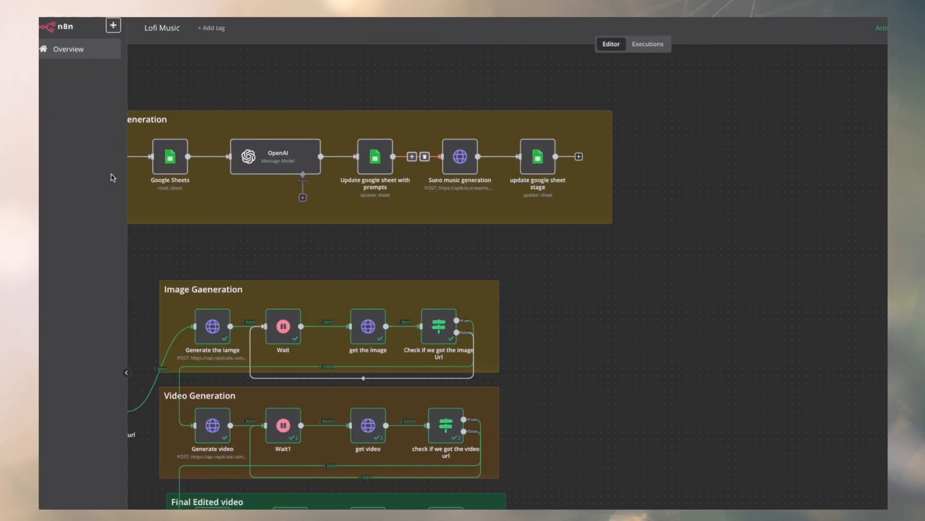
left_click(94, 166)
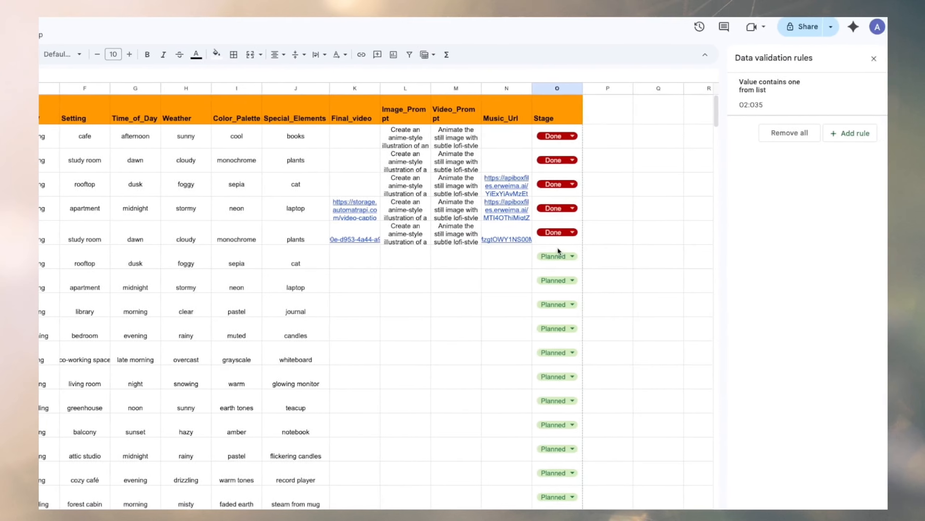
left_click_drag(622, 255, 371, 249)
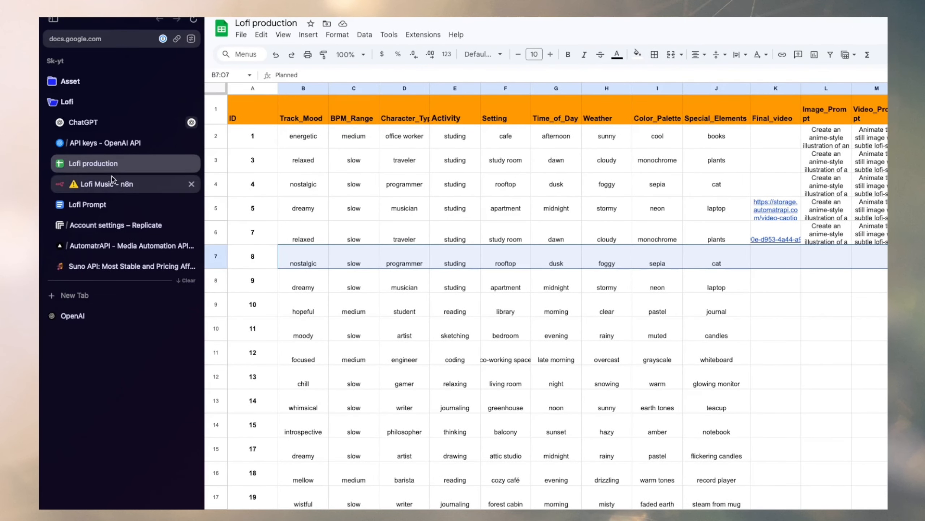
Switch to the Lofi Music workflow in n8n and add a Google Sheets node with the Get row(s) in sheet action.
left_click(105, 184)
left_click(872, 63)
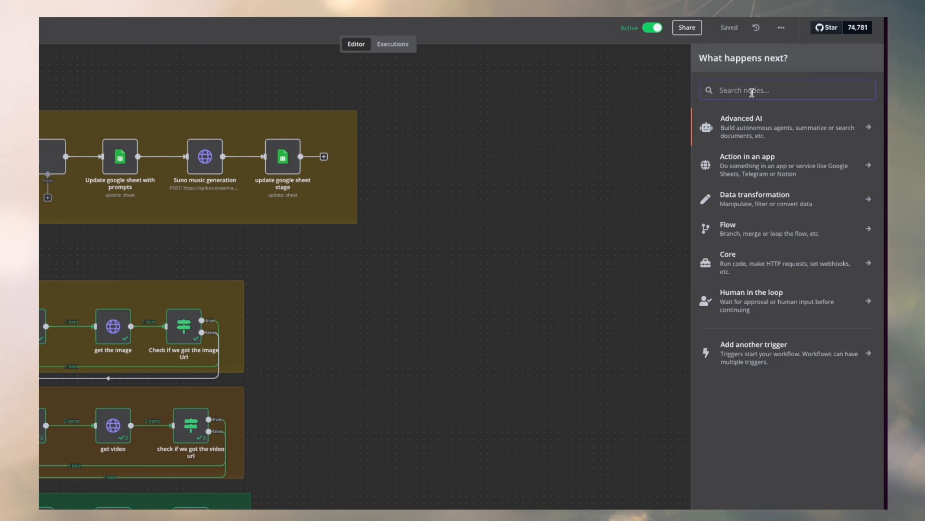
type("goole")
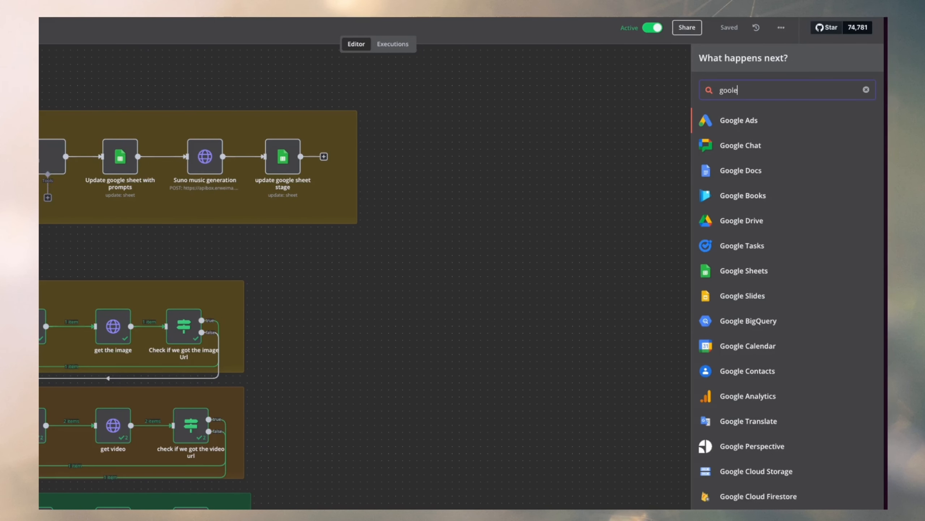
left_click(744, 270)
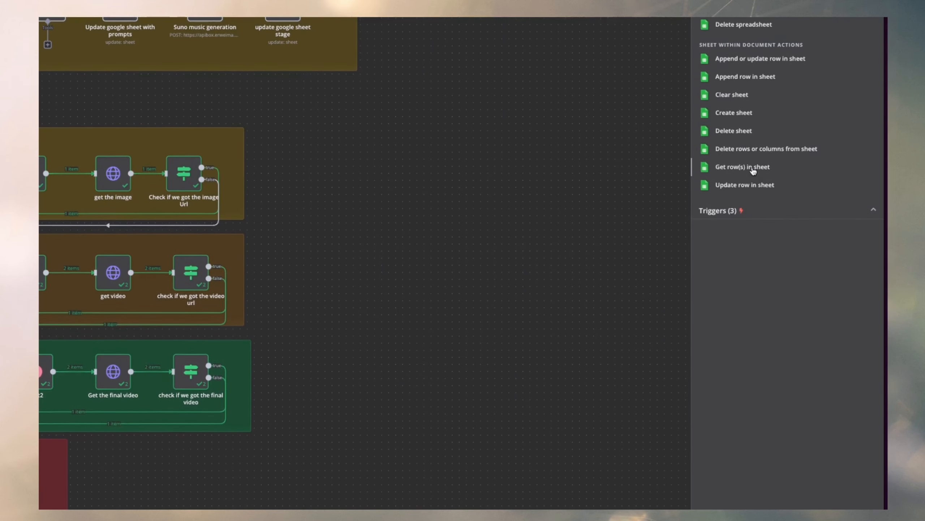
left_click(723, 168)
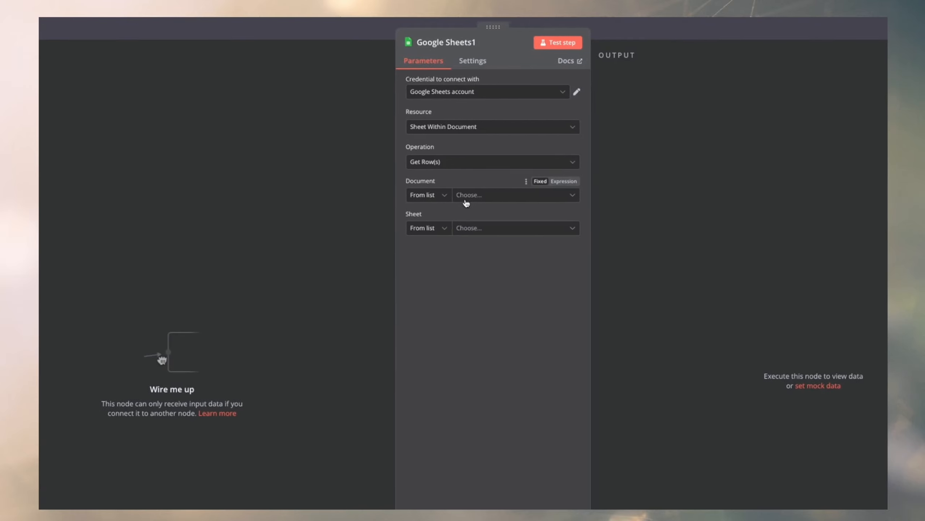
Point the new Google Sheets node to the Lofi production document and its Sheet1.
left_click(467, 195)
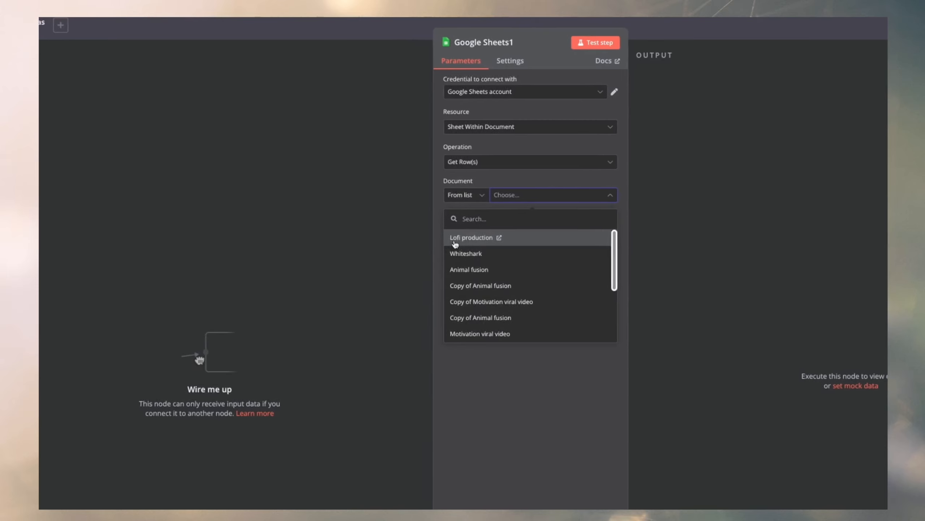
left_click(464, 241)
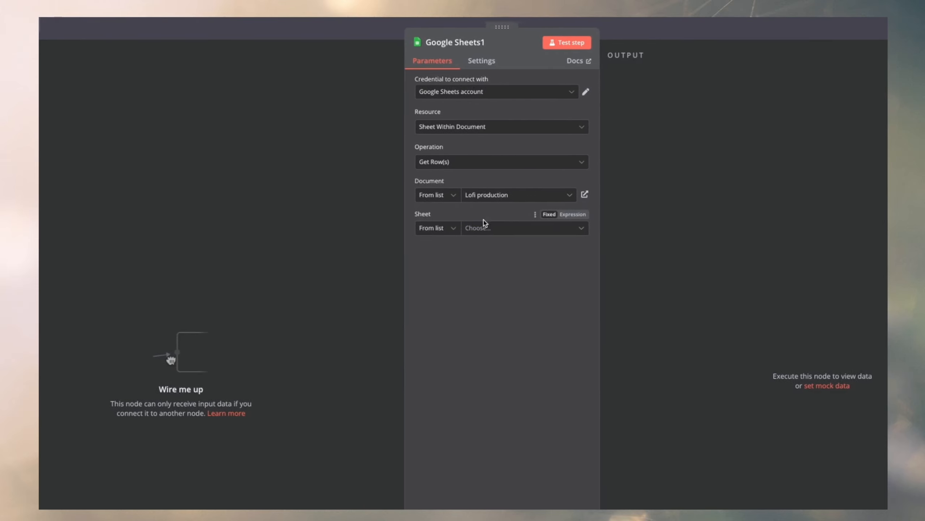
left_click(466, 228)
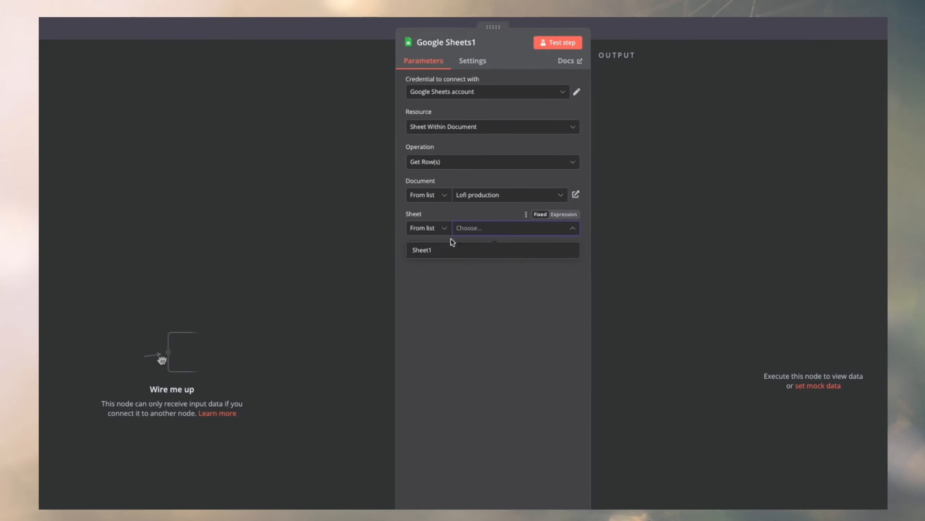
left_click(454, 254)
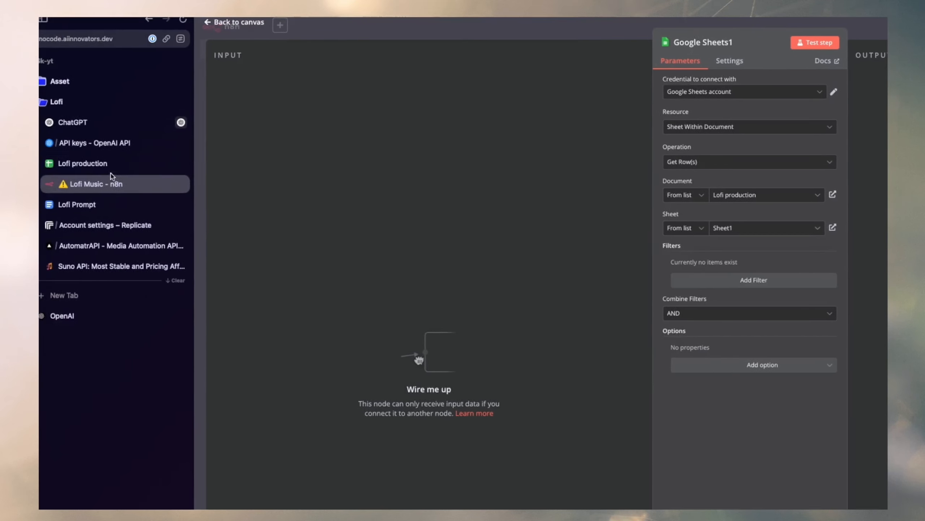
Return to the Lofi production sheet and inspect the Stage options and the rows marked Planned.
left_click(110, 165)
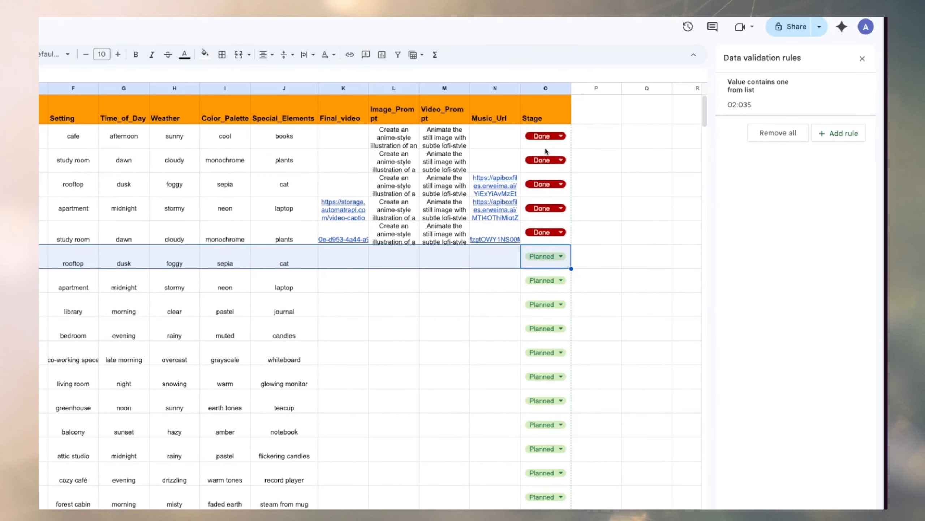
left_click(545, 137)
left_click(661, 175)
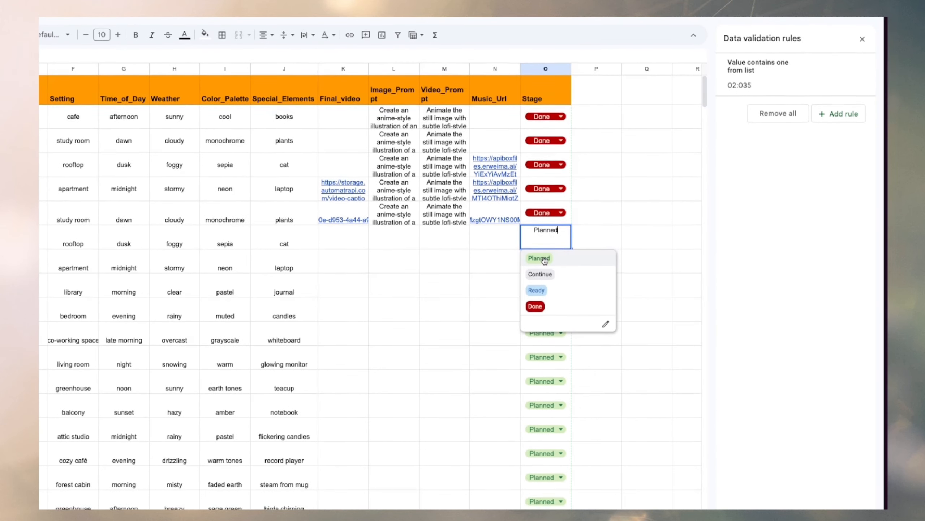
left_click(633, 226)
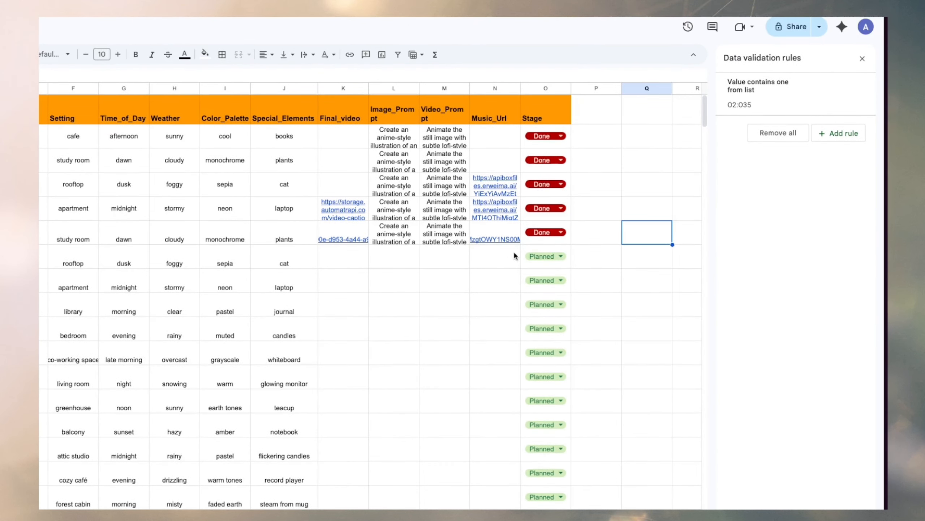
left_click_drag(546, 252, 259, 263)
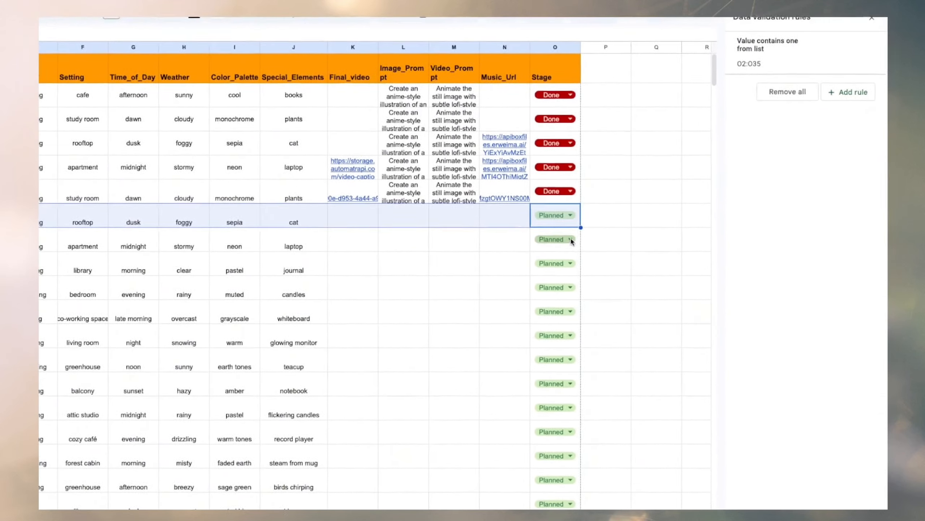
left_click_drag(568, 248, 562, 354)
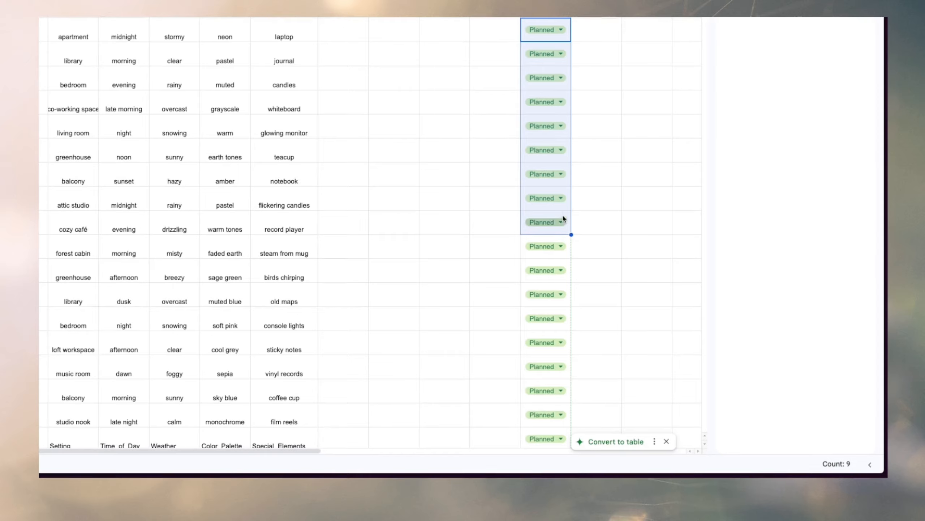
left_click(555, 189)
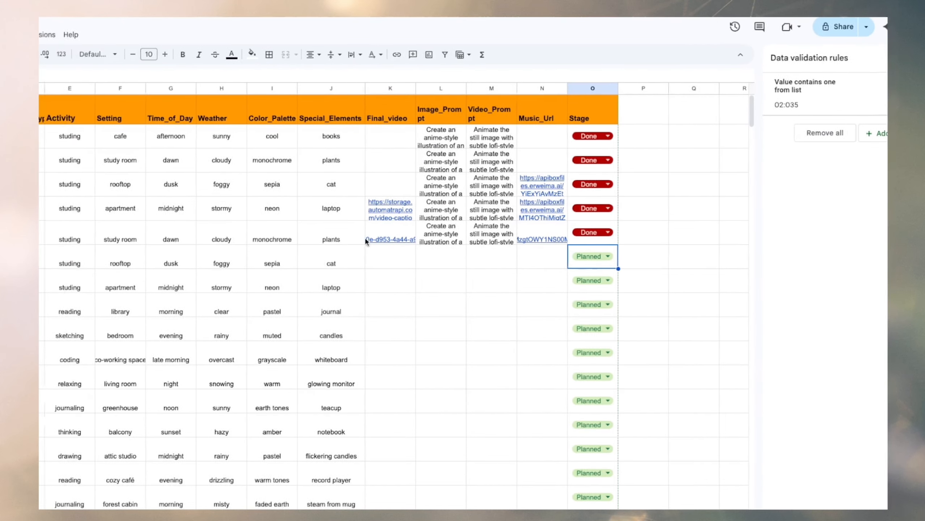
Back in the n8n node, add the Return only First Matching Row option and turn it on.
left_click(103, 179)
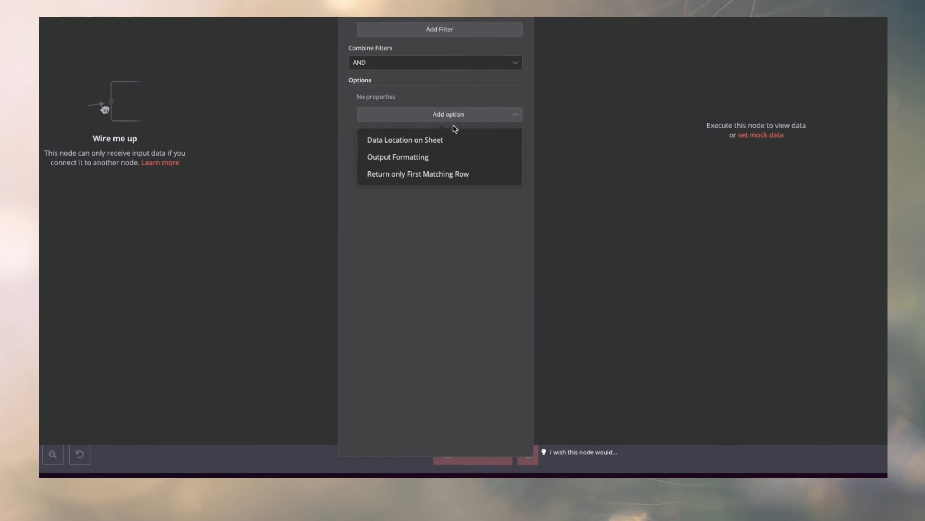
left_click(466, 175)
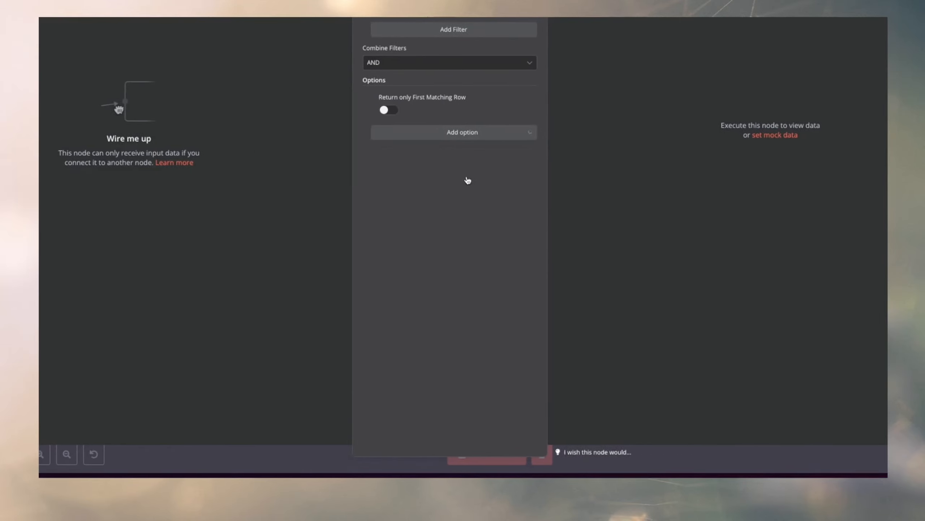
left_click(385, 109)
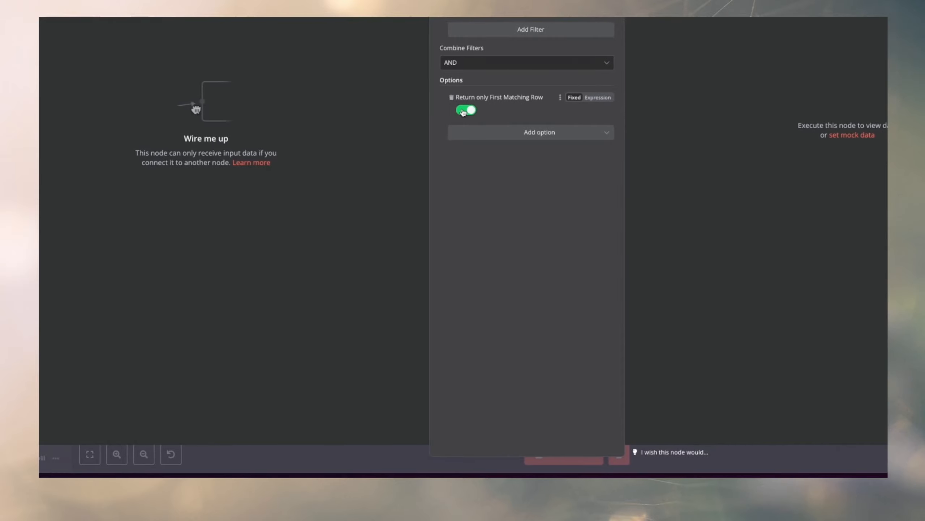
left_click(434, 136)
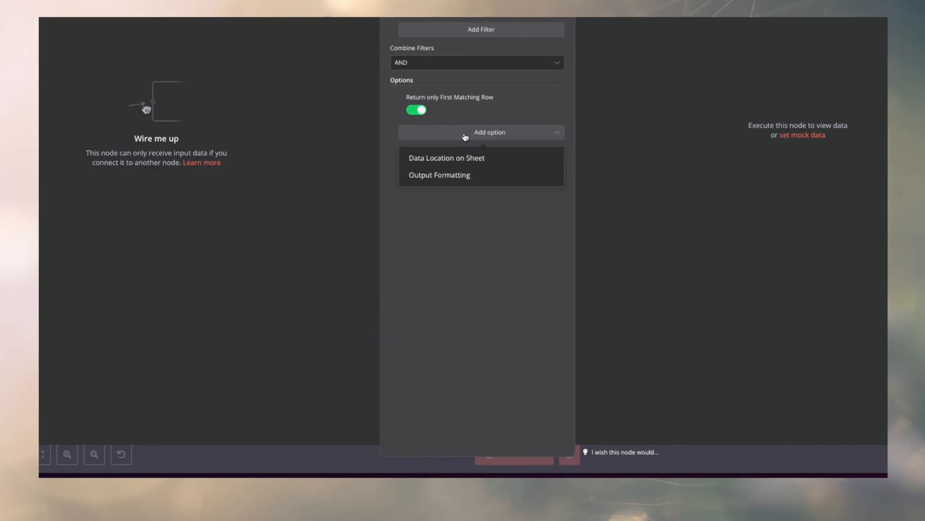
Add a filter to the node that matches rows whose Stage column has the value Planning.
left_click(465, 251)
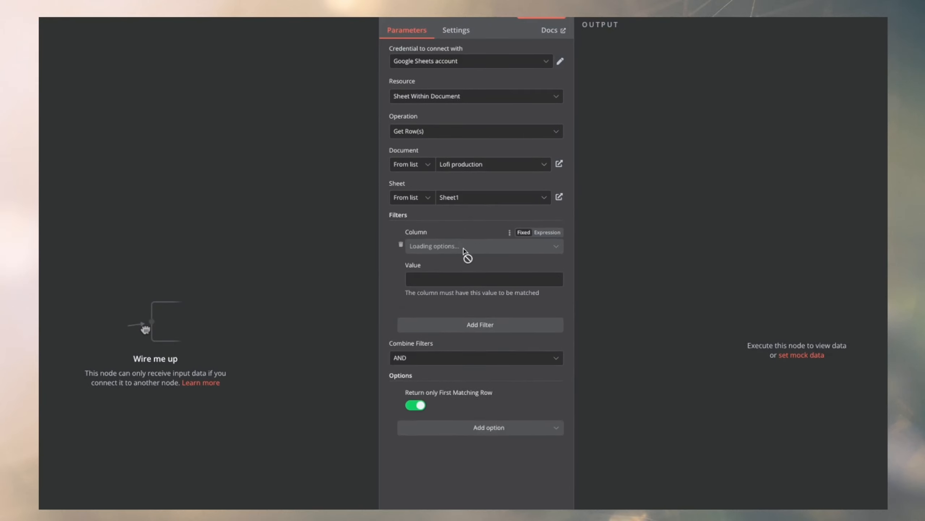
left_click(464, 252)
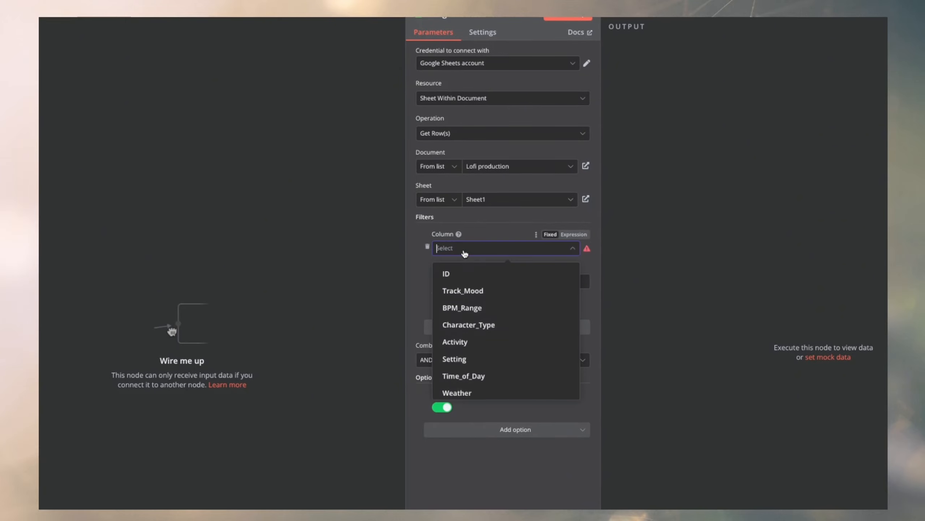
scroll(484, 364, "down", 5)
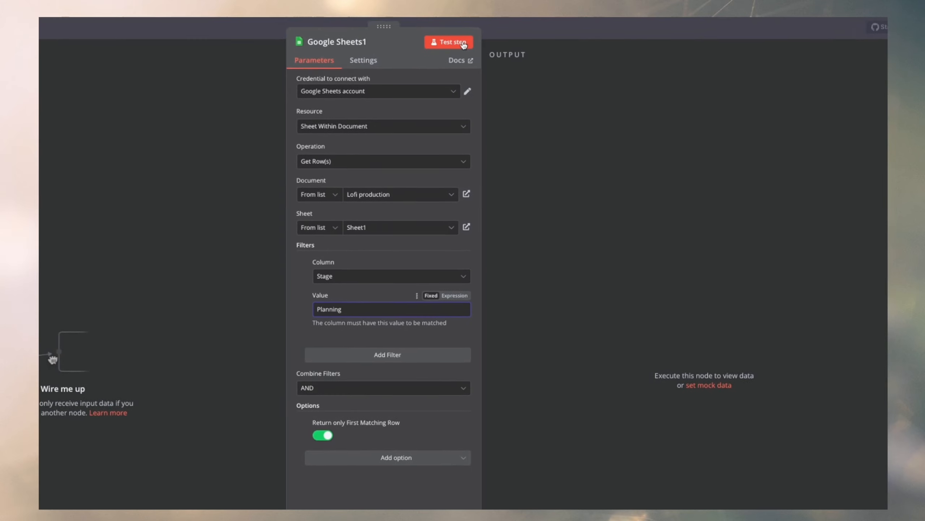
Test the Google Sheets row-reading node and return to the workflow canvas at the Prompt and Music Generation section.
left_click(463, 43)
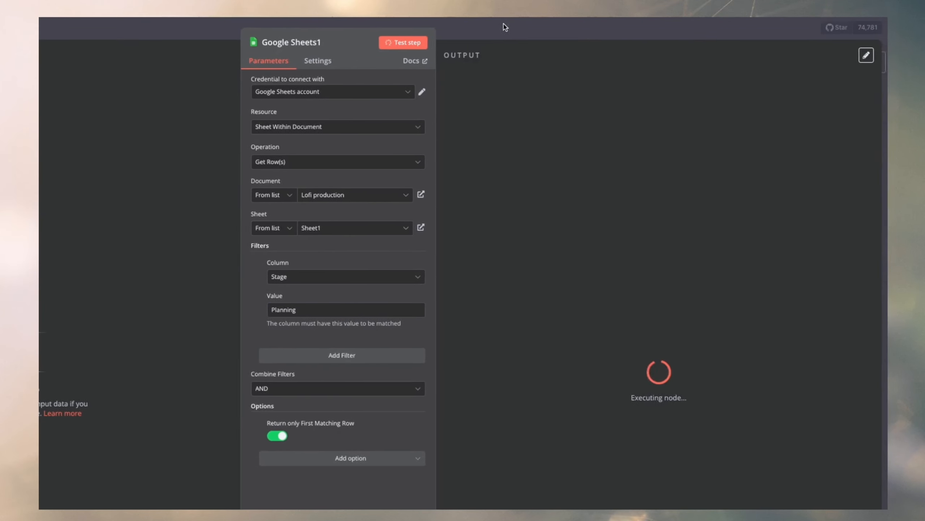
left_click(561, 29)
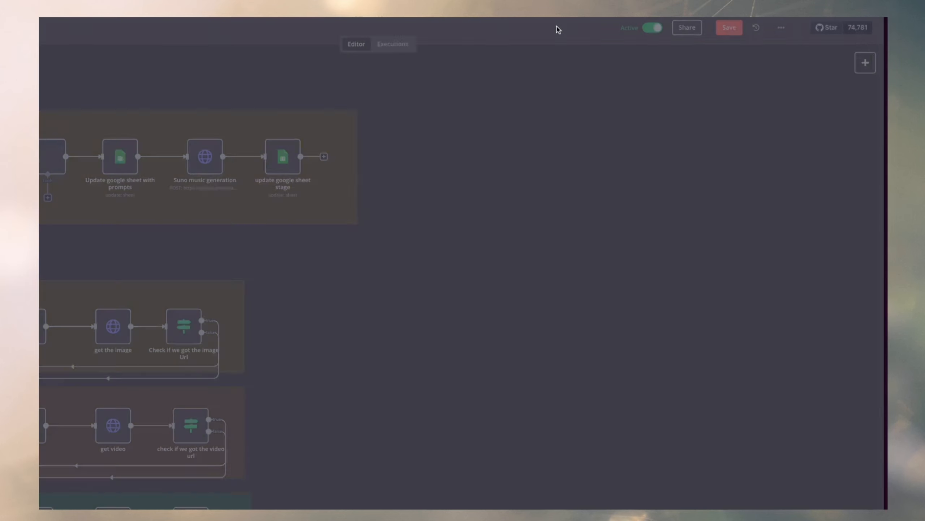
left_click_drag(380, 242, 465, 242)
scroll(463, 241, "left", 7)
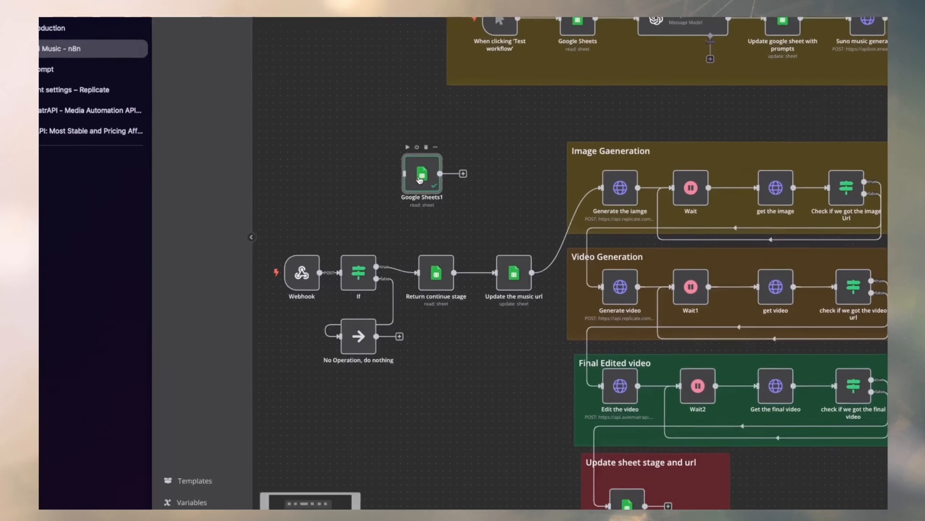
Move the new Google Sheets1 node to the empty canvas area beyond the end of the Prompt and Music Generation section.
left_click_drag(422, 175, 859, 209)
scroll(768, 253, "right", 7)
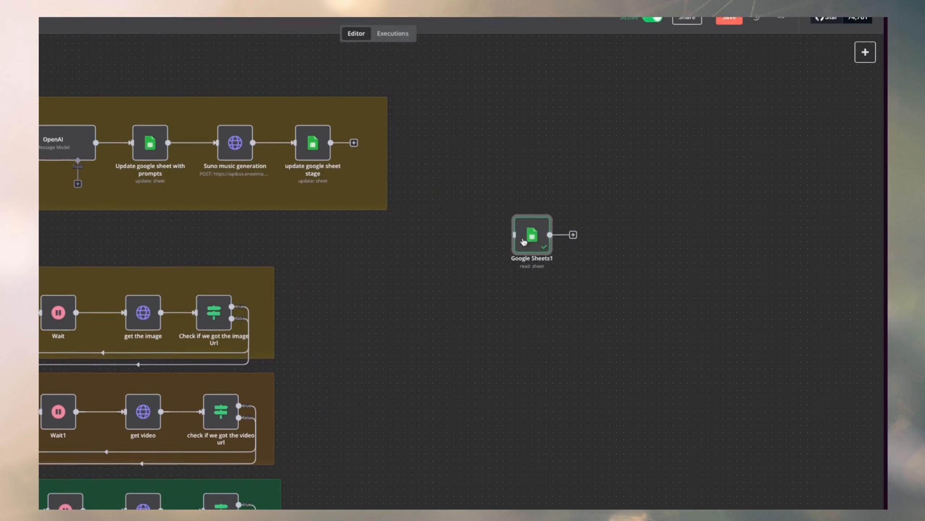
left_click_drag(524, 242, 581, 182)
scroll(558, 223, "right", 4)
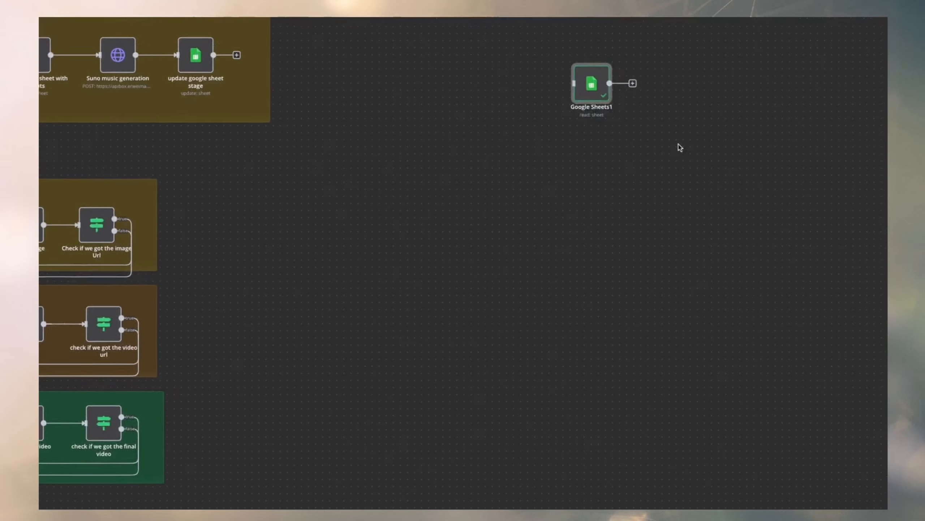
Detach the manual test trigger from the existing Google Sheets node, move it near Google Sheets1 and connect it to that node.
scroll(407, 363, "left", 6)
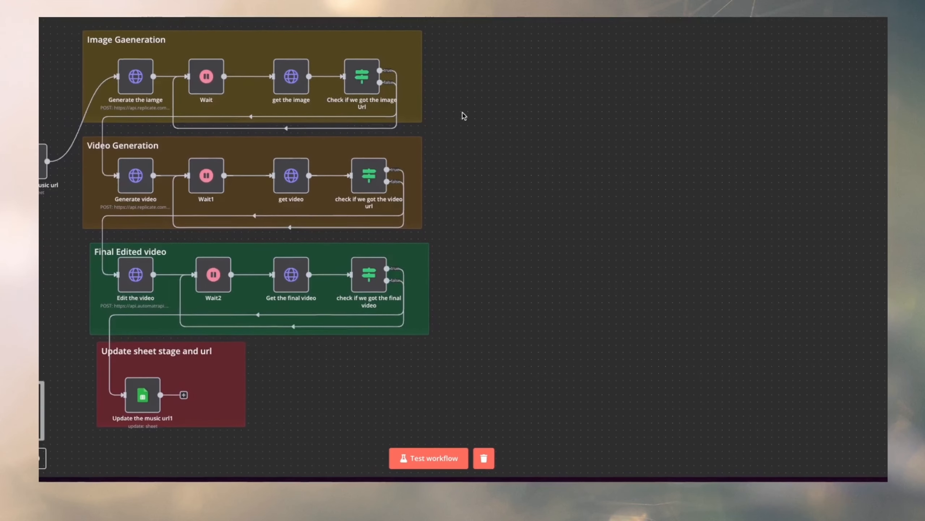
scroll(463, 114, "left", 7)
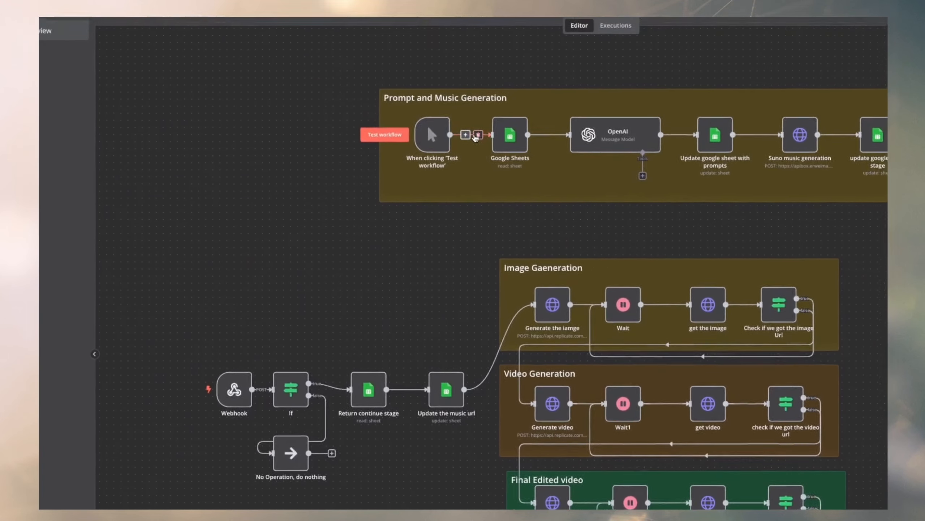
left_click(549, 32)
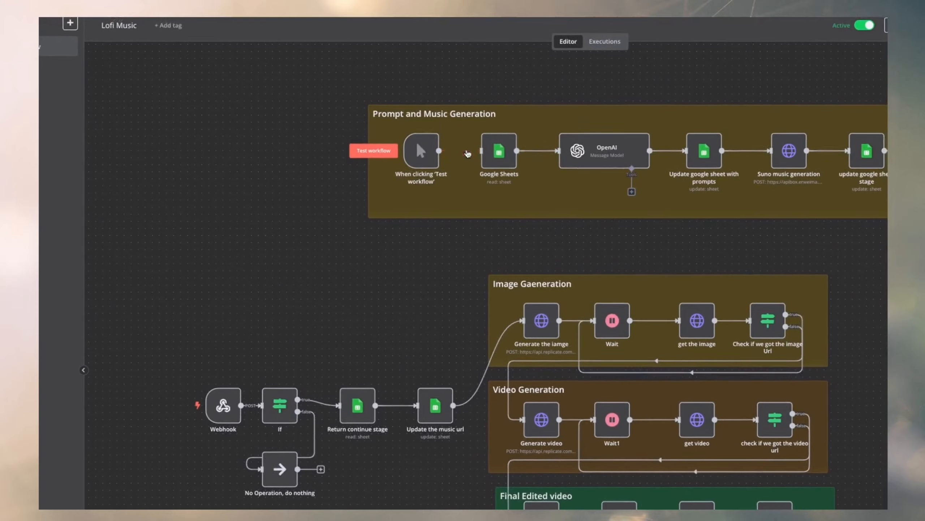
left_click_drag(505, 33, 850, 168)
scroll(794, 197, "right", 8)
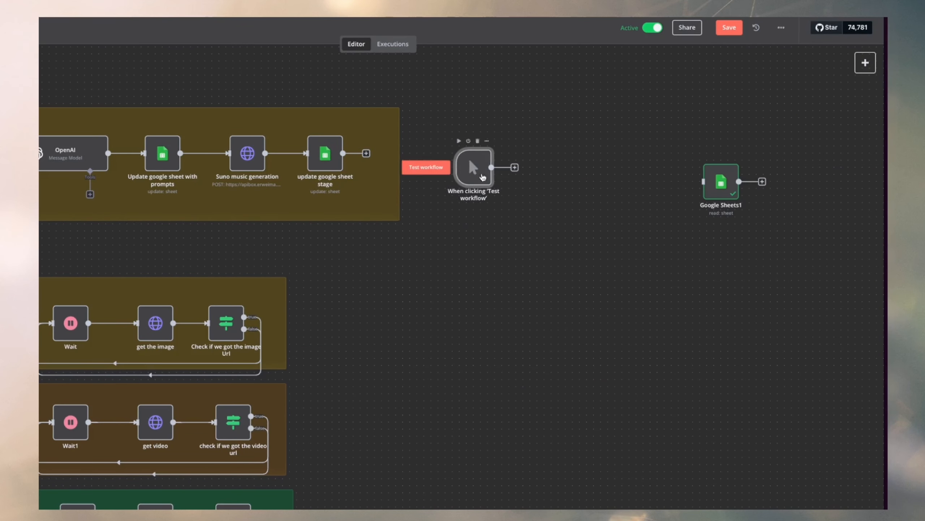
left_click_drag(483, 176, 704, 182)
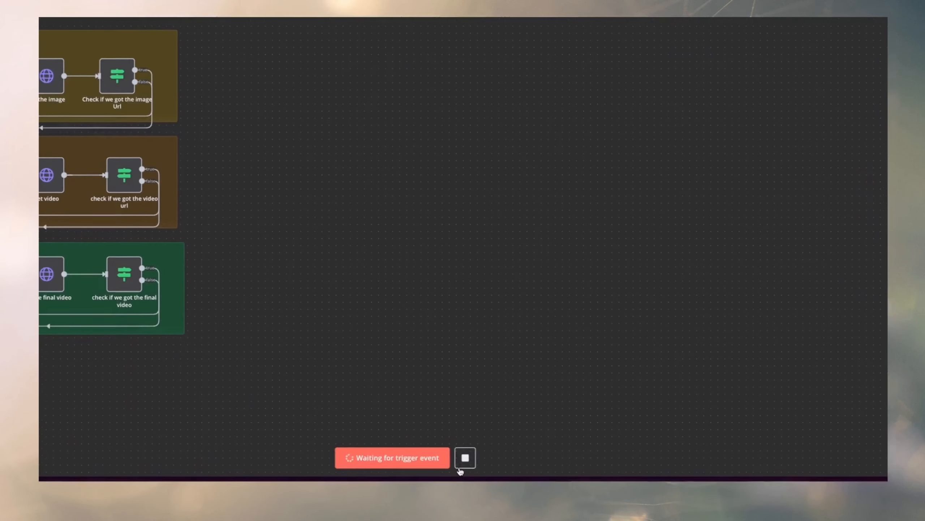
Run the workflow from its manual trigger and open the Google Sheets1 node to check its output.
left_click(466, 458)
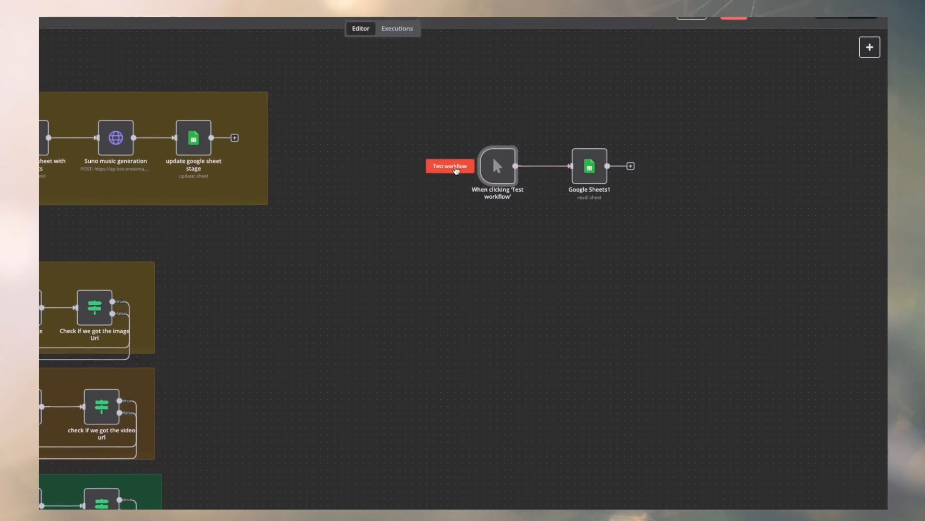
left_click(456, 170)
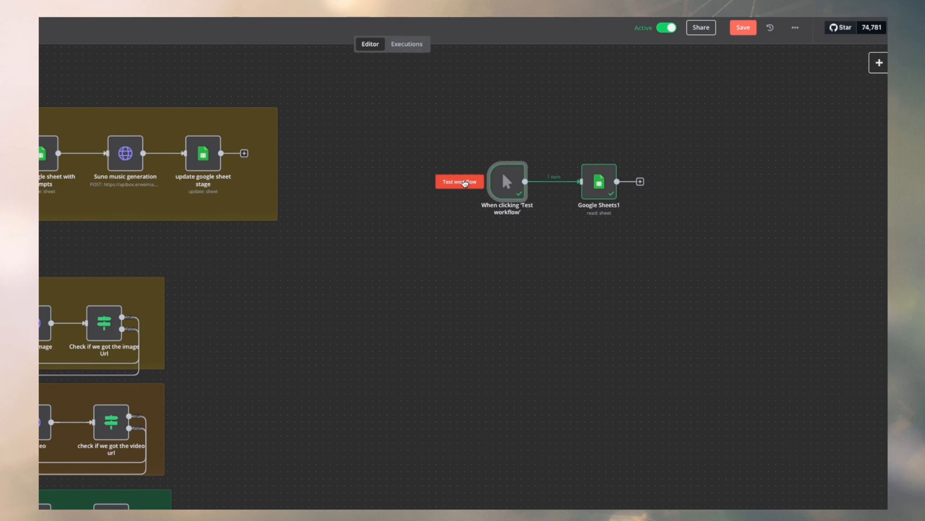
left_click(609, 190)
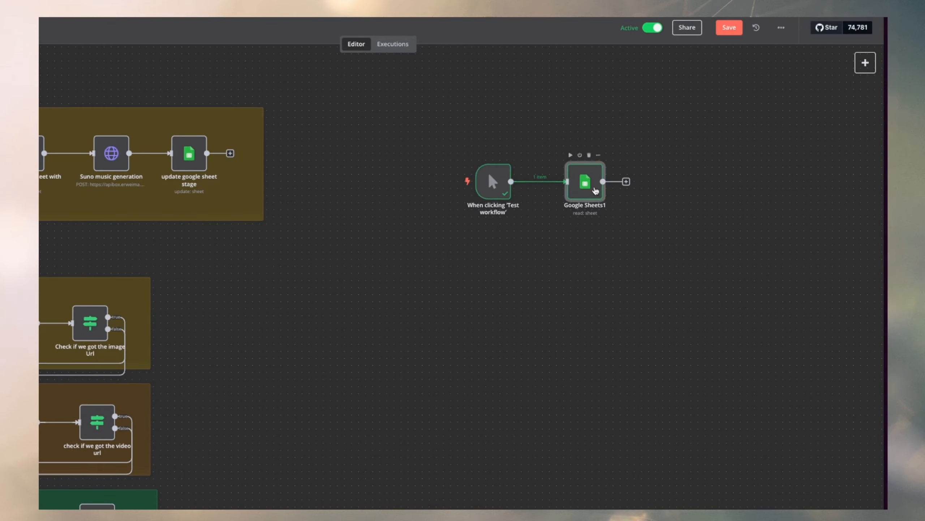
double_click(595, 190)
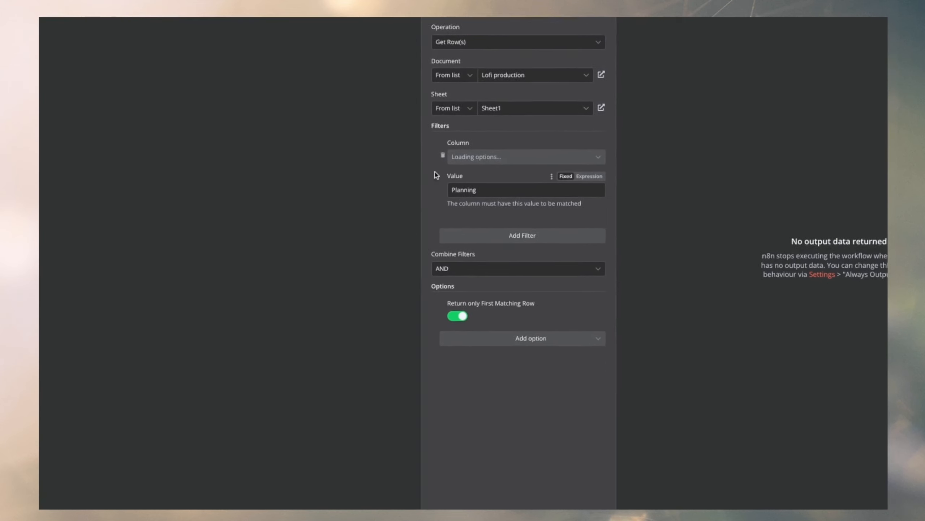
Set the Stage filter value in Google Sheets1 to Planned and test the node again.
left_click(465, 183)
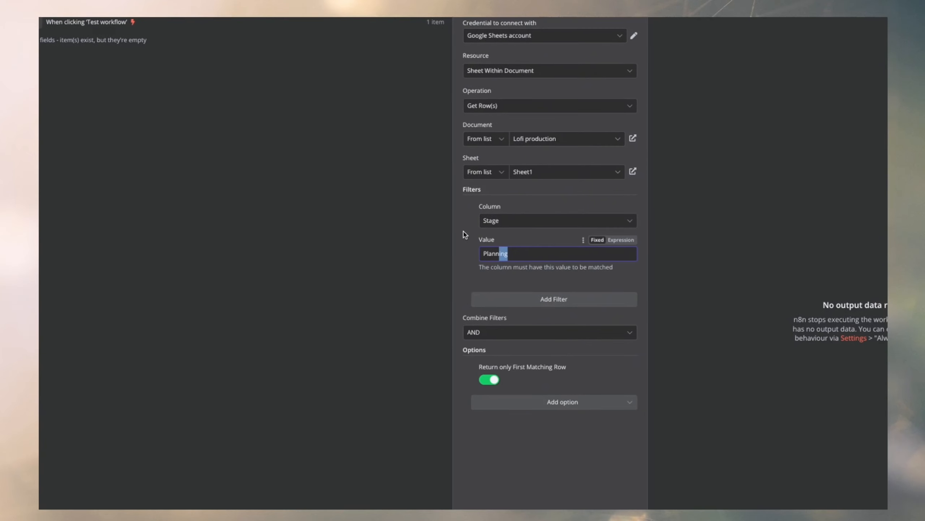
type("d")
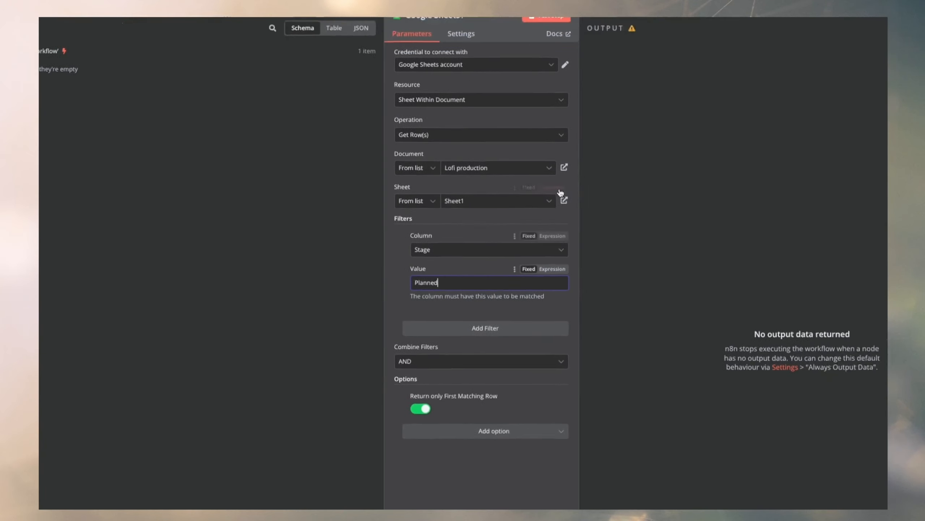
left_click(495, 33)
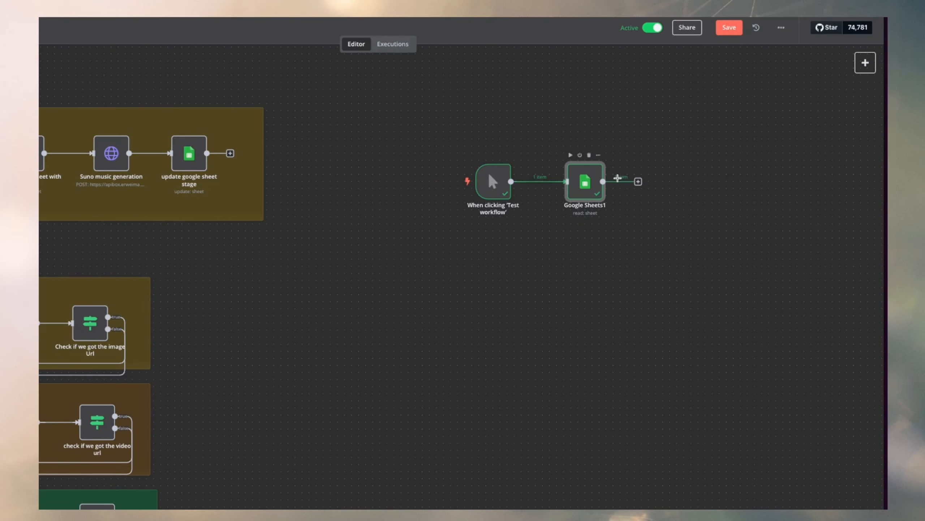
Examine the row returned by Google Sheets1 and compare it with row 7 in the Lofi production sheet.
double_click(576, 185)
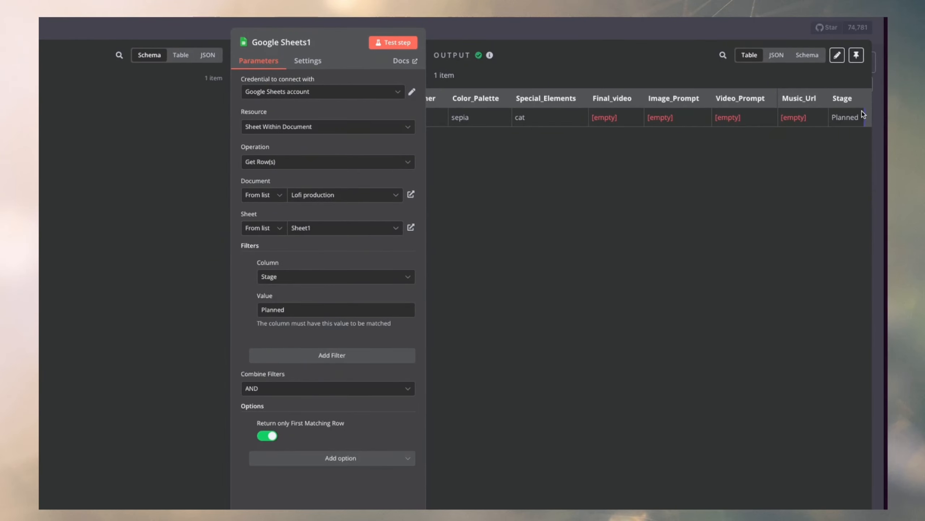
left_click_drag(720, 119, 482, 116)
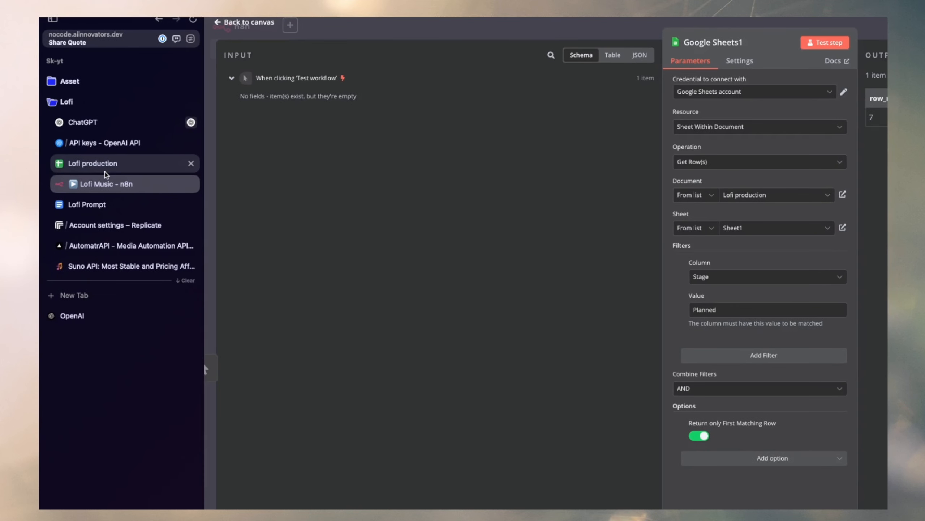
left_click(106, 171)
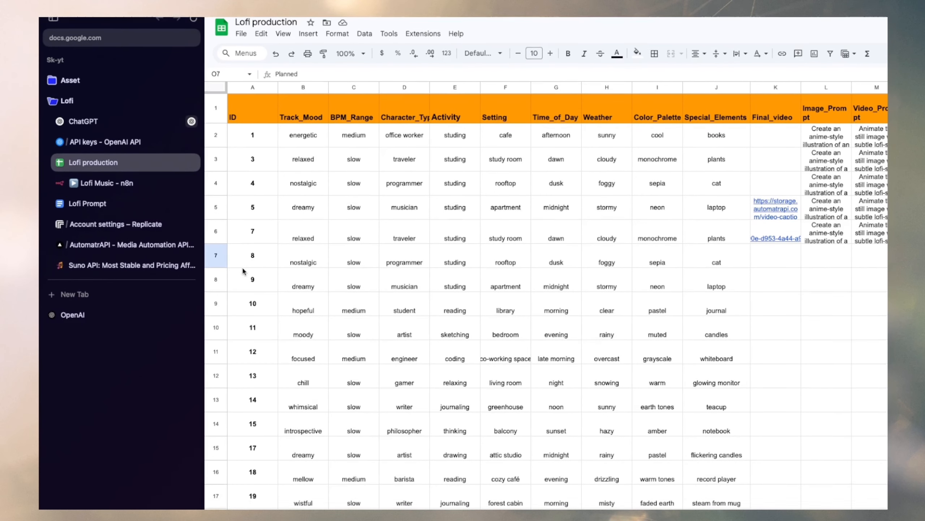
left_click(219, 258)
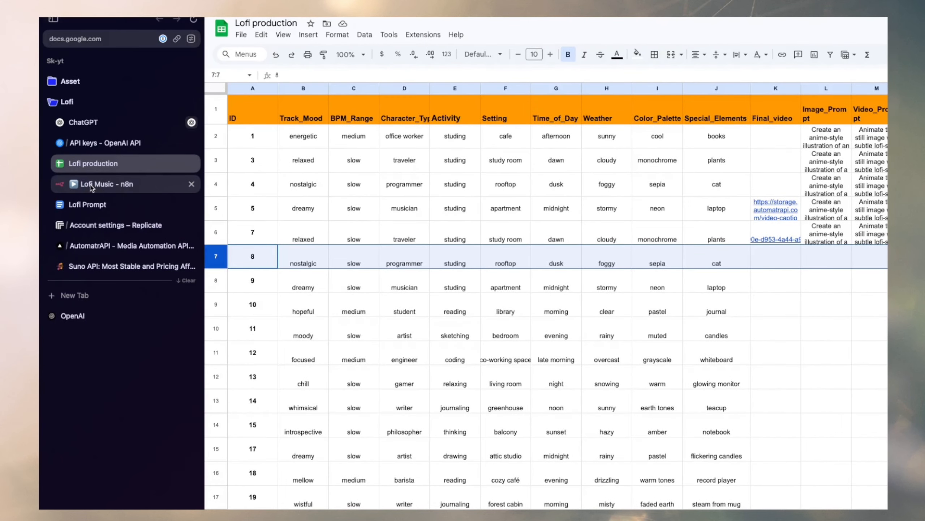
Switch back to n8n and open the existing OpenAI node's prompt in the full expression editor.
left_click(91, 186)
left_click(594, 35)
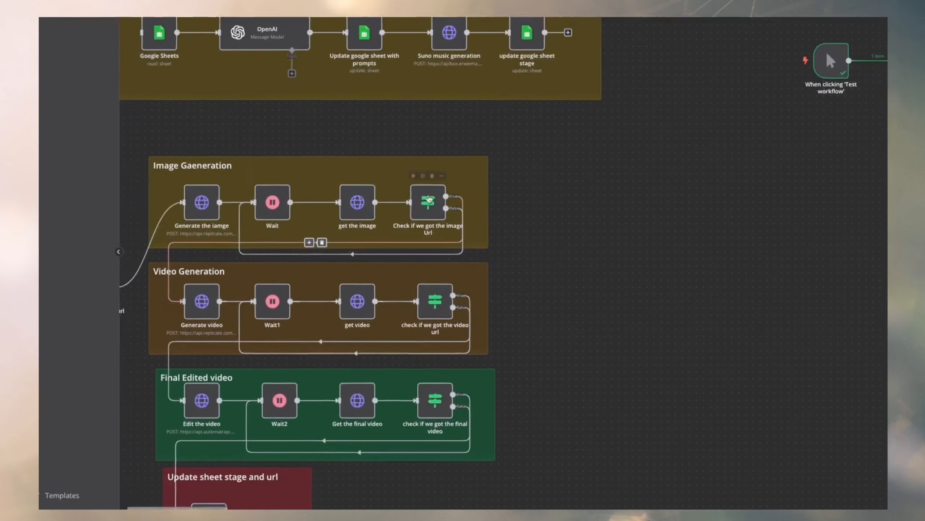
scroll(430, 200, "left", 3)
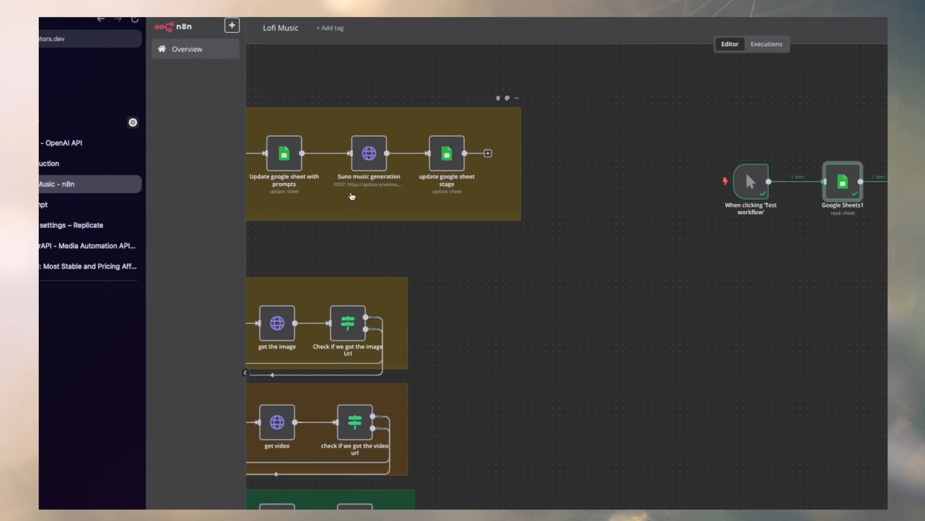
double_click(393, 149)
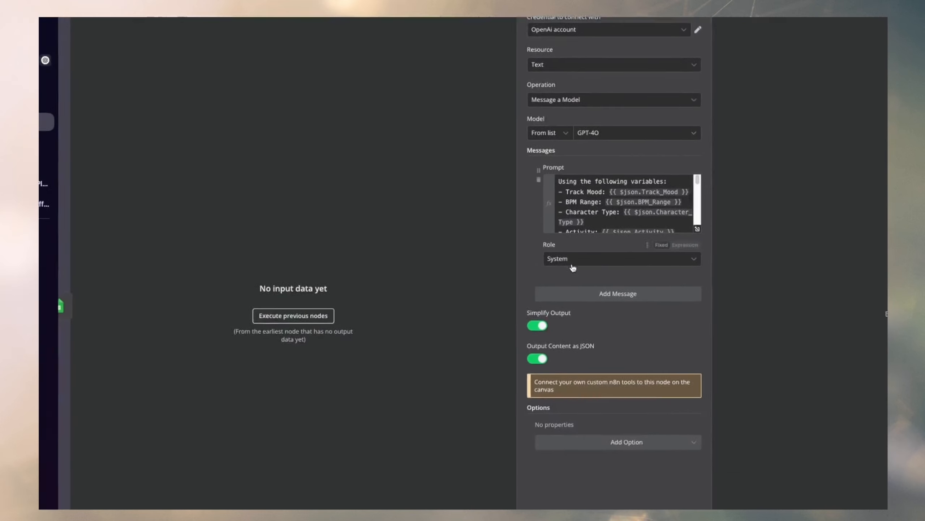
left_click(477, 229)
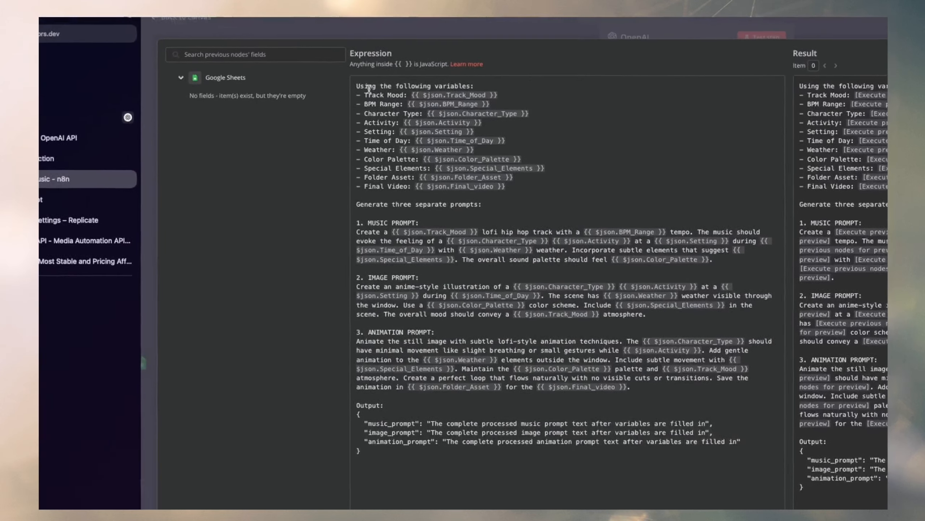
Examine the prompt's variable list, its music, image and animation prompt sections, and the JSON output format.
left_click_drag(430, 93, 588, 190)
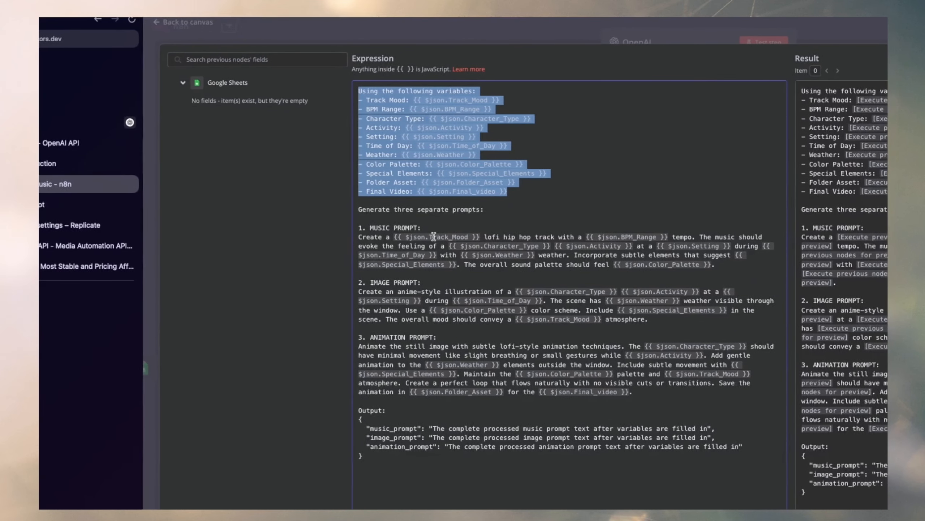
left_click_drag(390, 210, 535, 216)
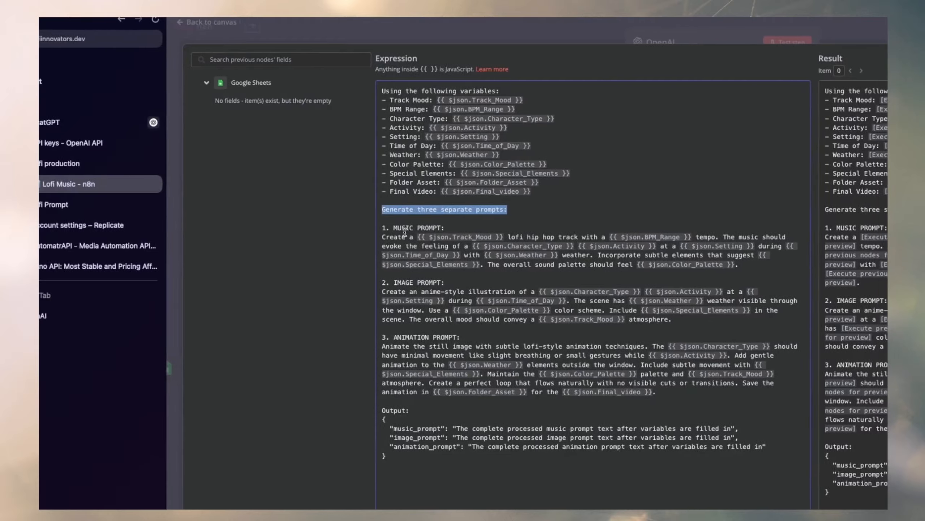
left_click_drag(358, 227, 409, 228)
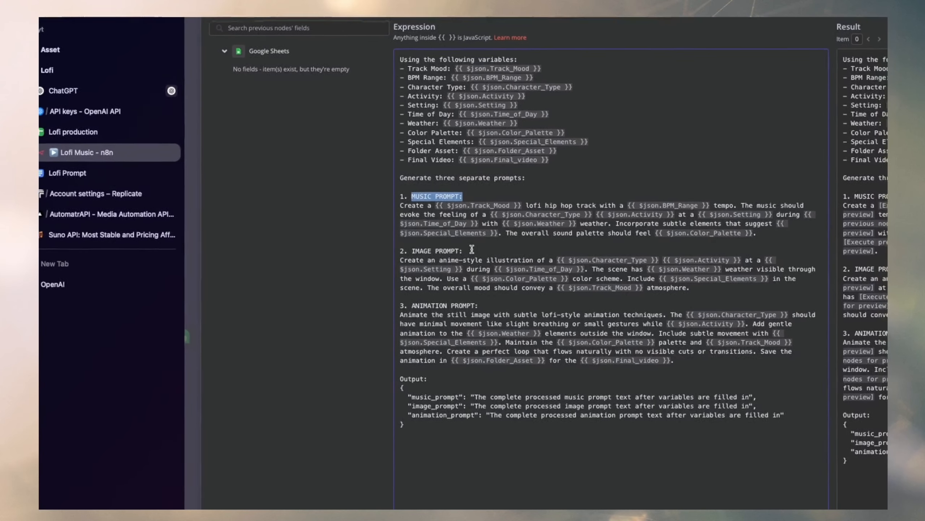
left_click_drag(420, 271, 470, 271)
left_click_drag(470, 155, 394, 156)
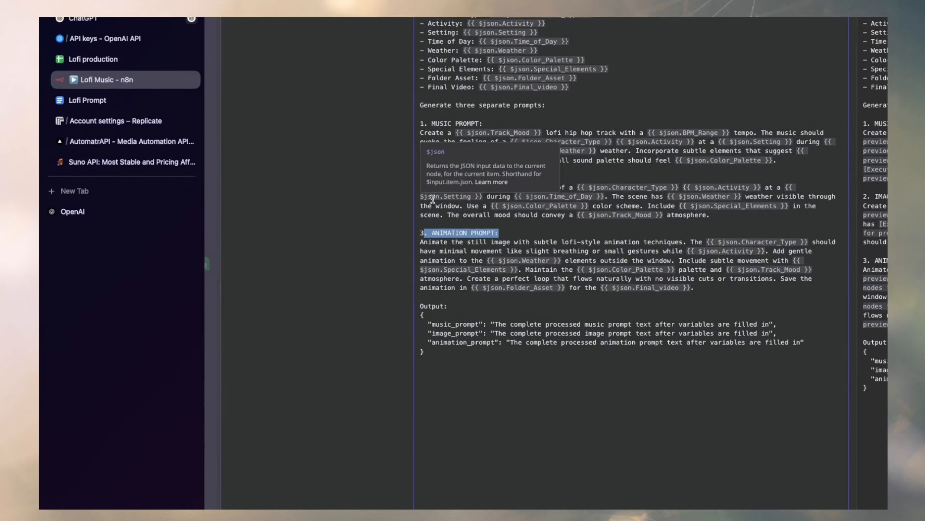
left_click_drag(424, 299, 474, 317)
left_click_drag(472, 178, 481, 209)
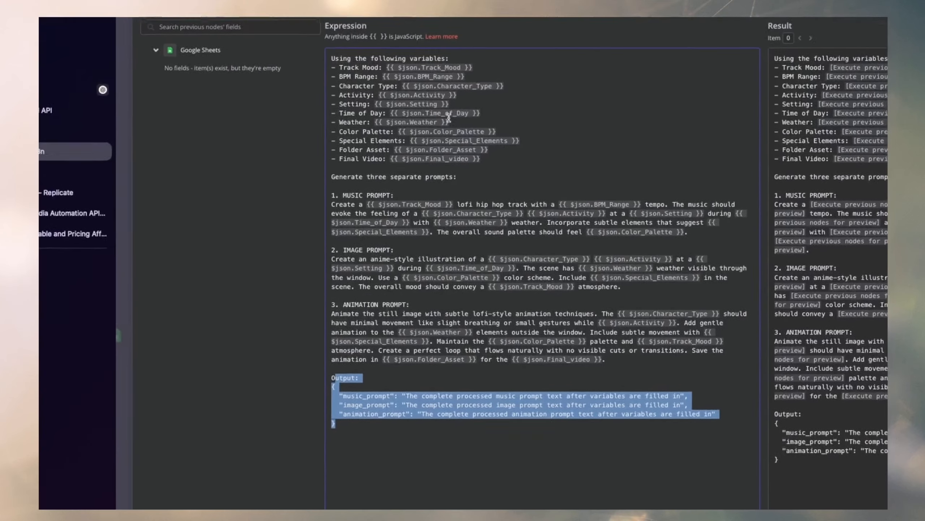
Copy the entire prompt from the existing OpenAI node and return to the workflow canvas.
left_click(507, 145)
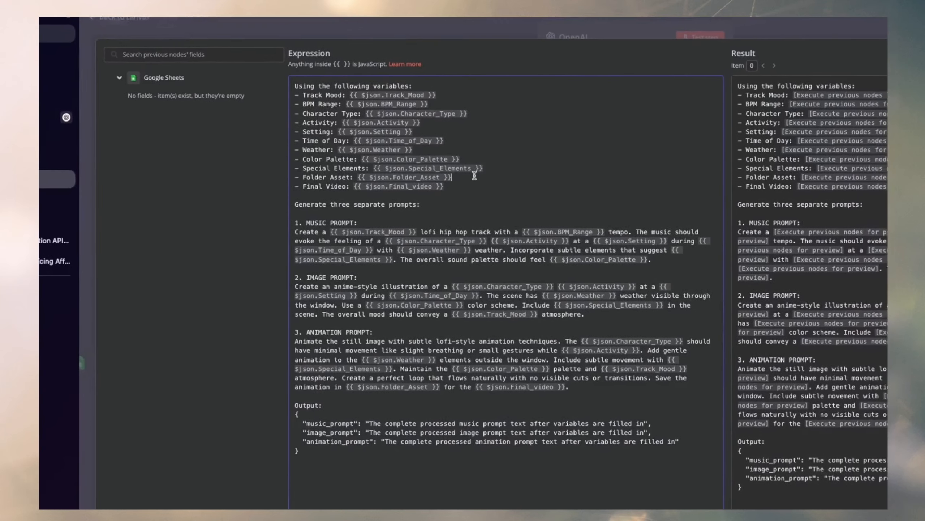
key("super+a")
left_click(471, 31)
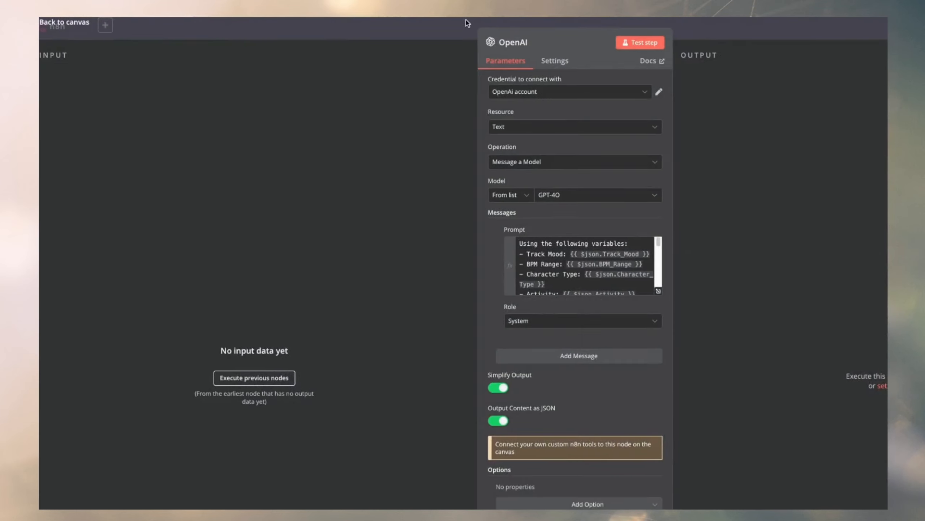
left_click(468, 24)
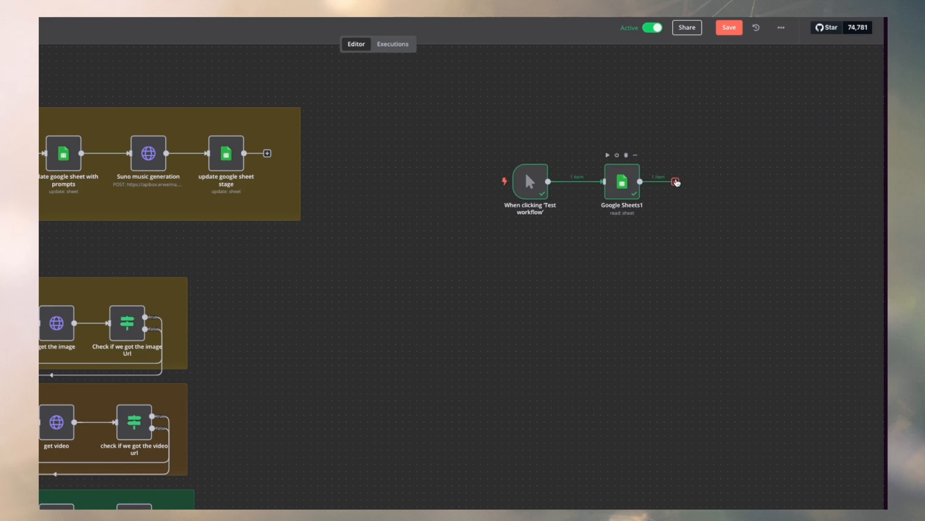
Add an OpenAI Message a Model node after Google Sheets1 and paste the copied prompt as its message.
left_click(676, 182)
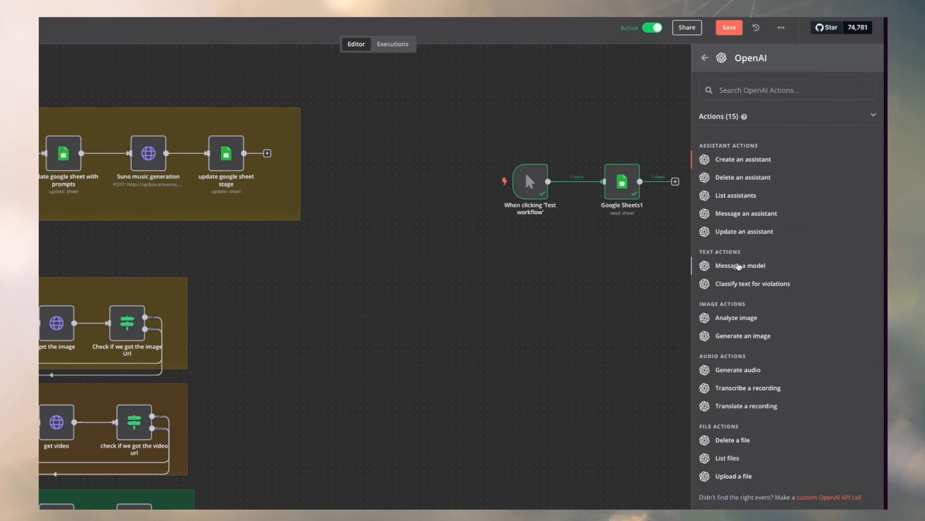
left_click(735, 265)
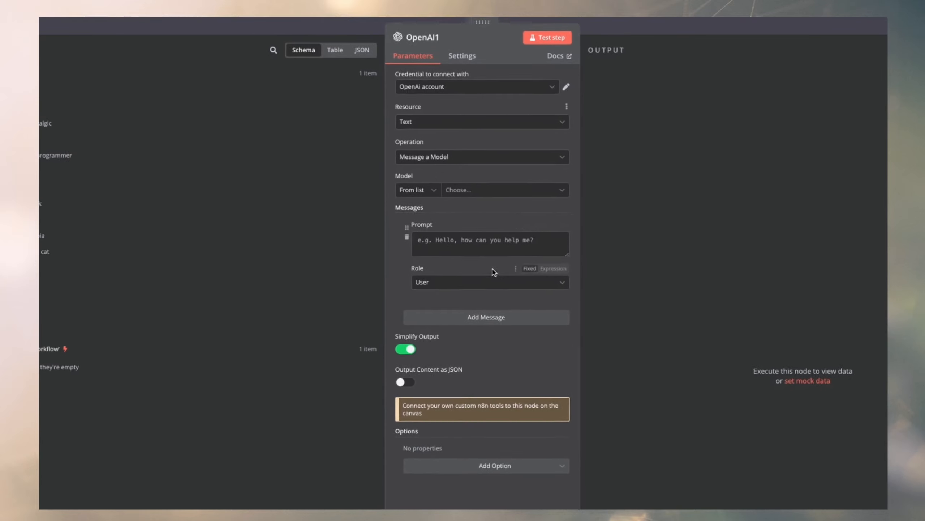
left_click(435, 245)
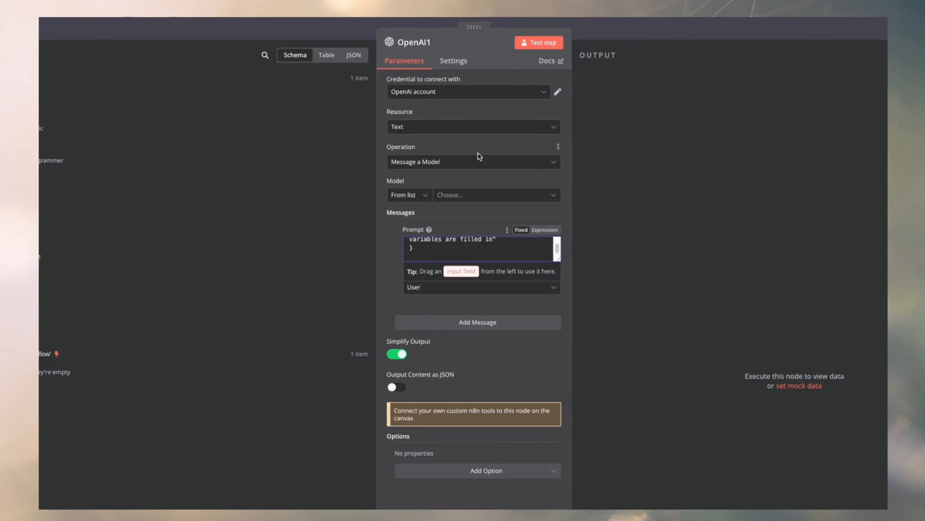
Check the OpenAI credential choices, view the secret key creation form on OpenAI's API keys page, and cancel it.
left_click(449, 91)
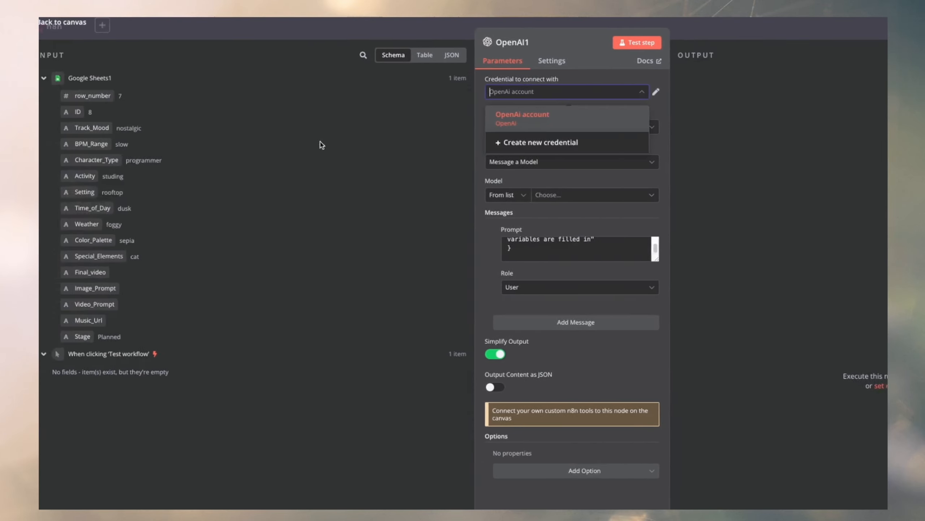
left_click(104, 142)
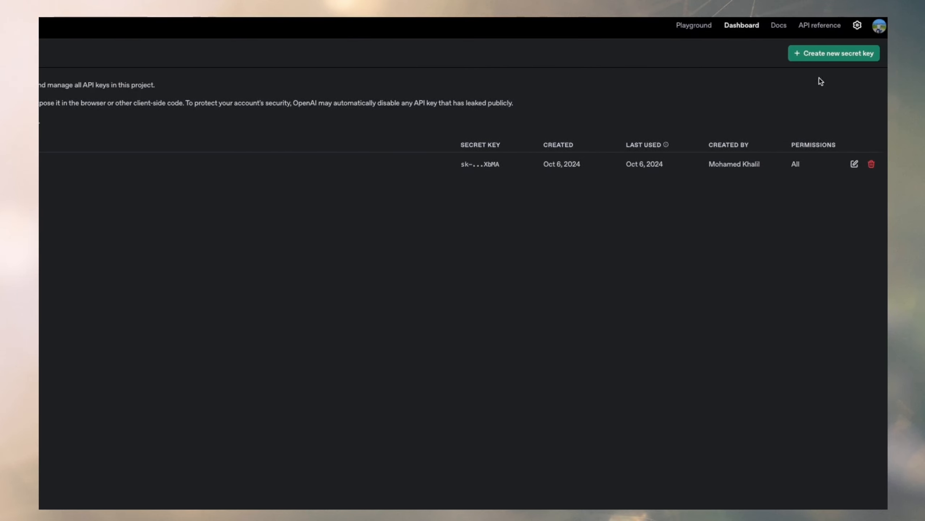
left_click(808, 58)
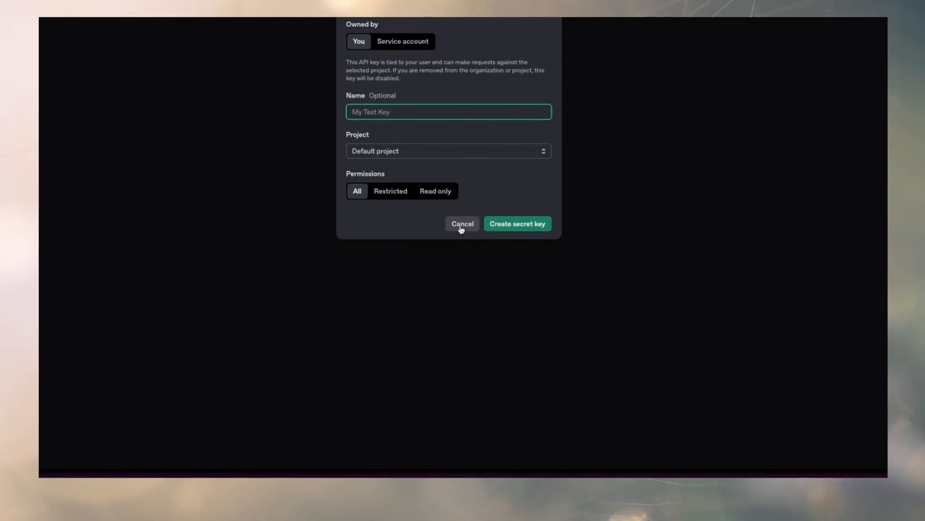
left_click(464, 227)
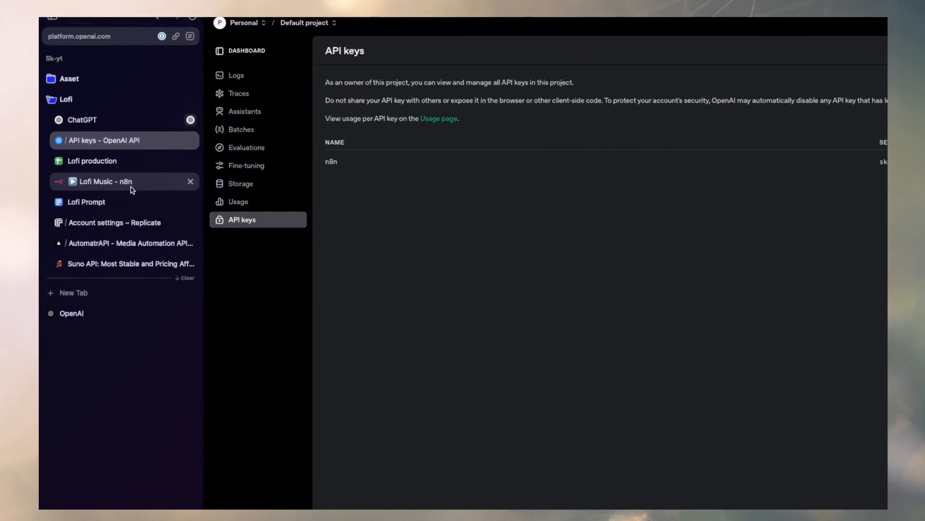
View the API key and organization ID fields of a new OpenAI credential in n8n and close the form without saving.
left_click(117, 184)
left_click(725, 142)
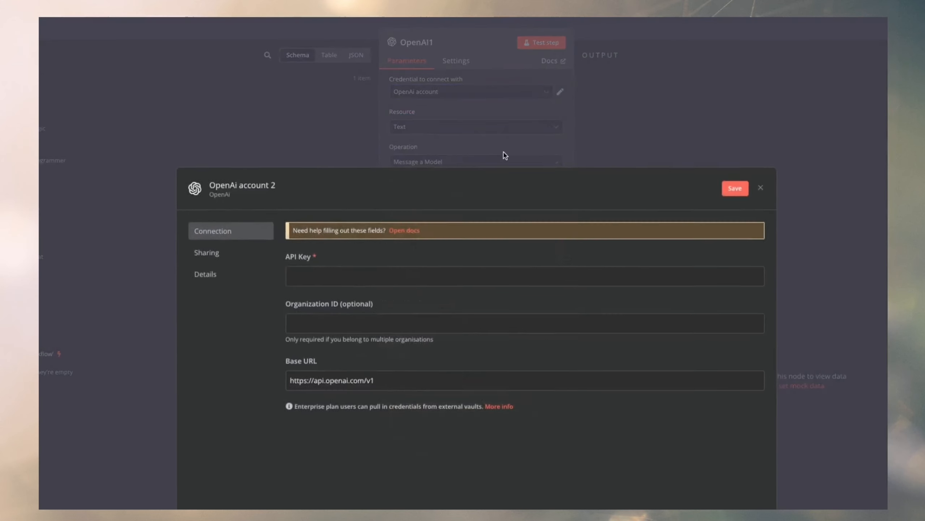
left_click(423, 256)
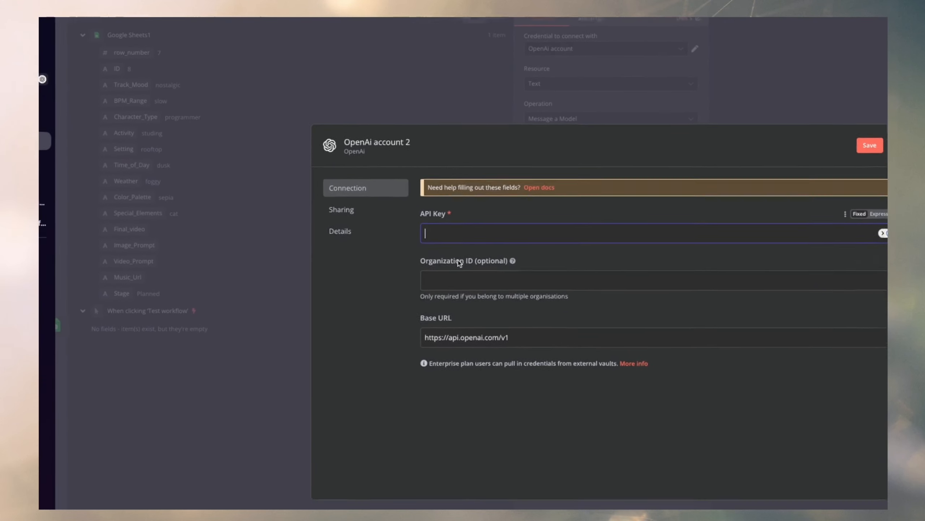
left_click(458, 194)
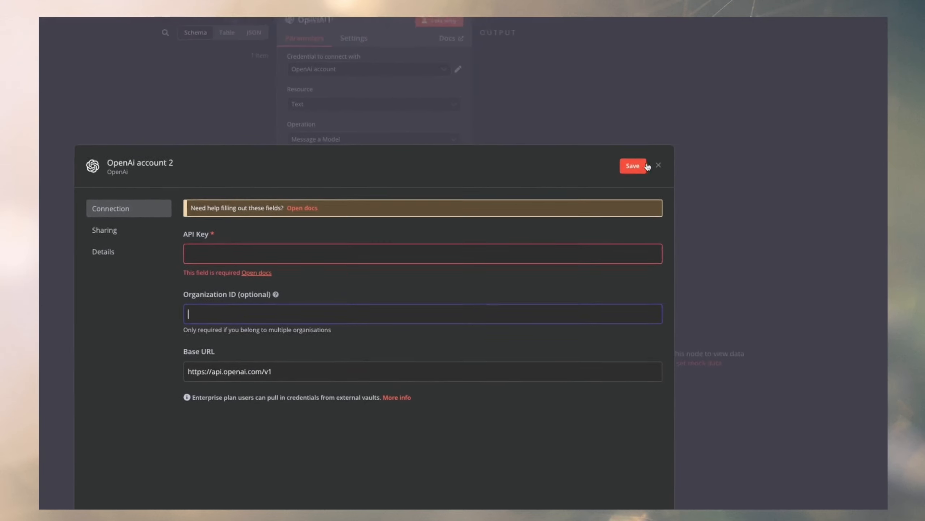
left_click(615, 188)
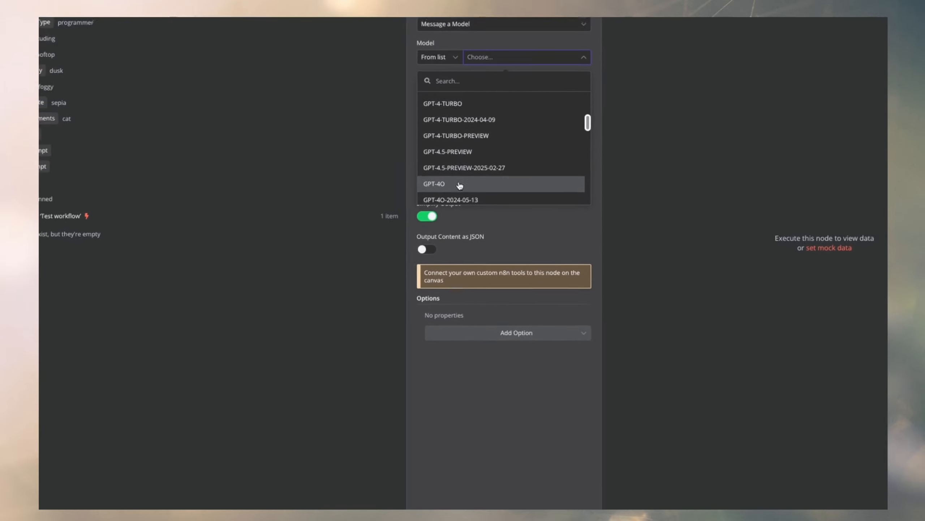
Choose GPT-4O as the OpenAI1 model and switch the enlarged message prompt from fixed text to an expression.
left_click(464, 165)
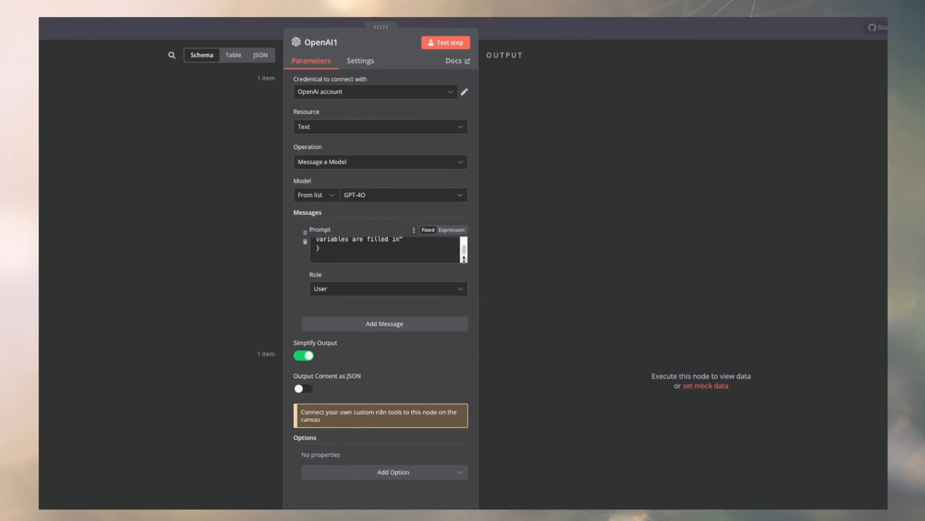
left_click_drag(463, 260, 464, 327)
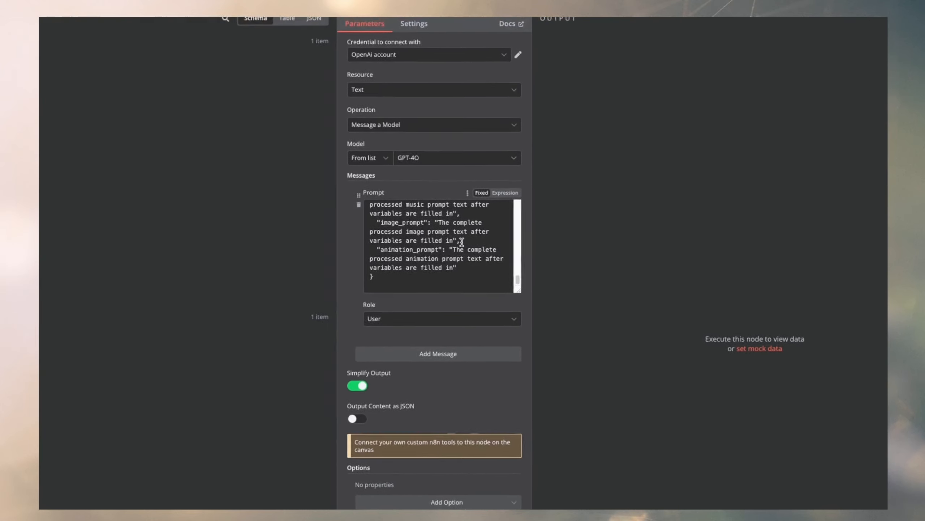
scroll(461, 241, "up", 10)
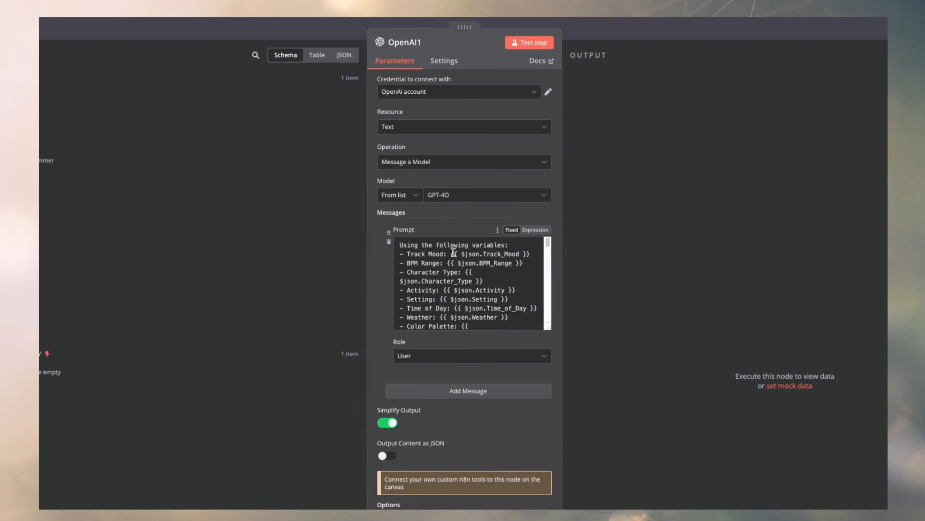
left_click_drag(417, 253, 494, 253)
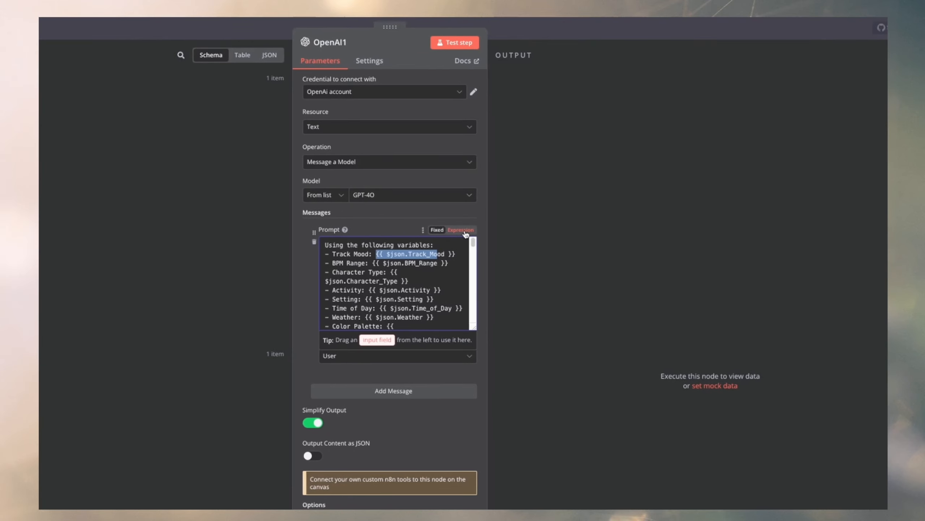
left_click_drag(385, 253, 466, 253)
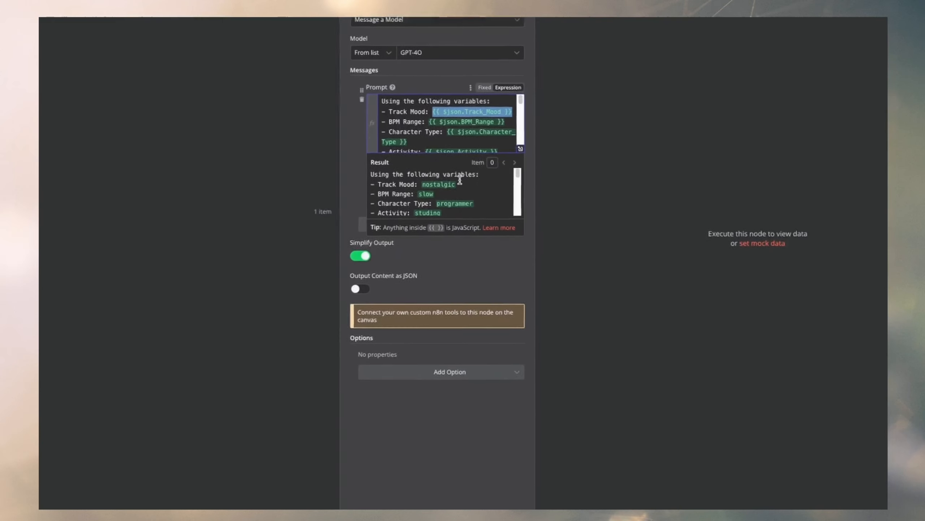
In the full expression editor, delete the Folder Asset variable, the sentence about saving the animation, and the Output: label from the prompt.
left_click_drag(412, 167, 481, 207)
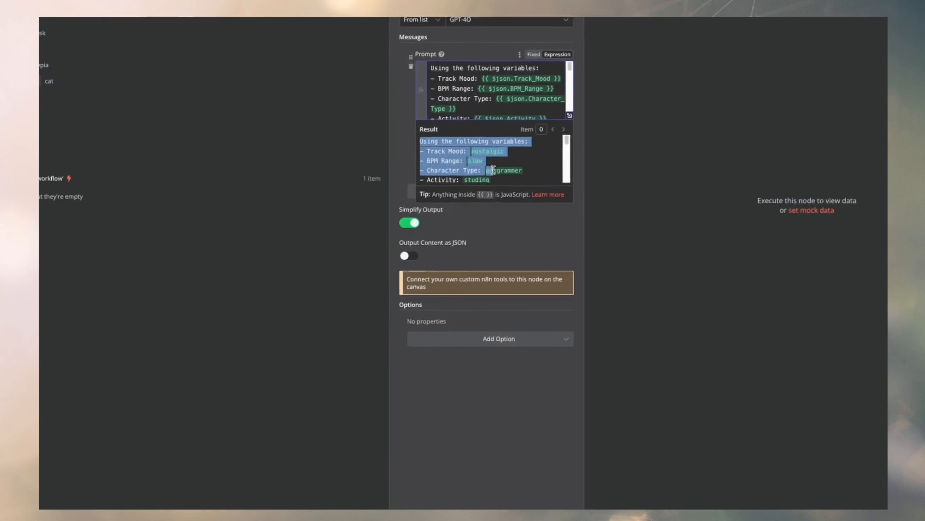
scroll(482, 204, "down", 2)
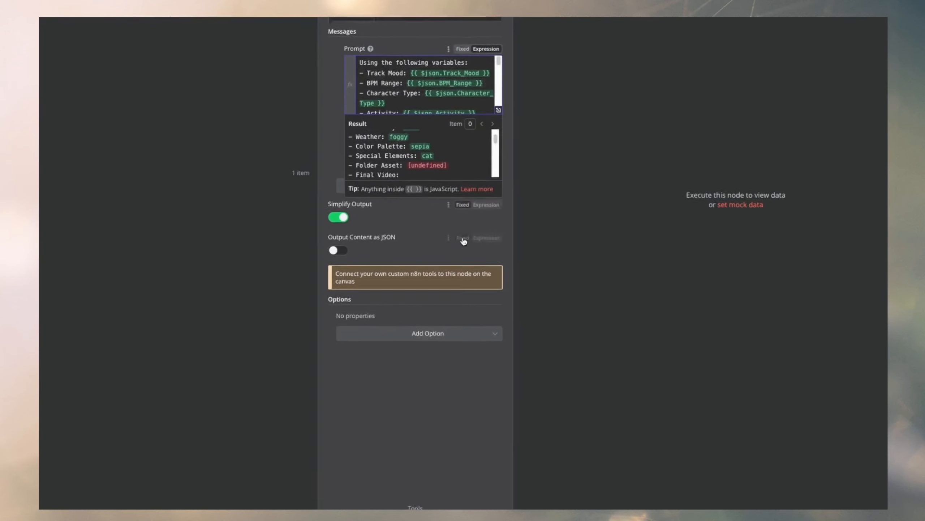
left_click(441, 157)
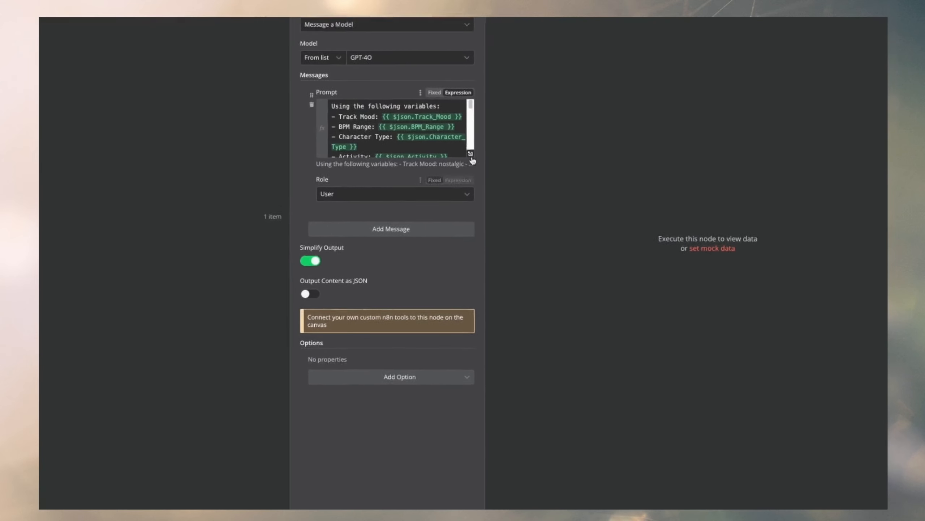
left_click(501, 51)
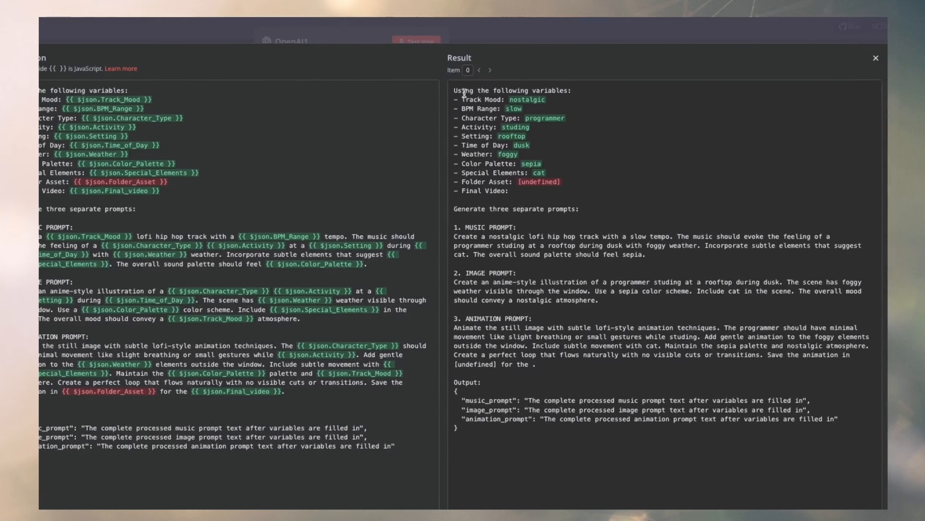
left_click_drag(462, 90, 431, 183)
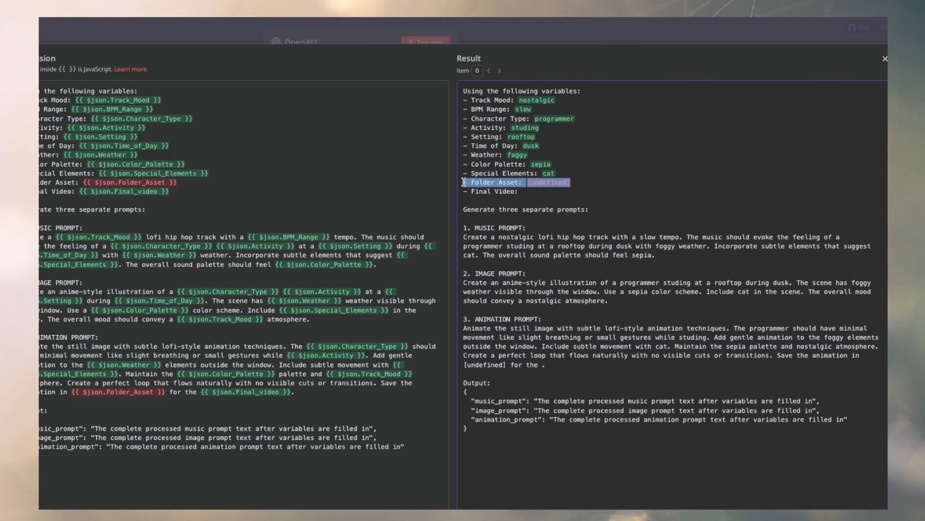
left_click_drag(189, 184, 15, 180)
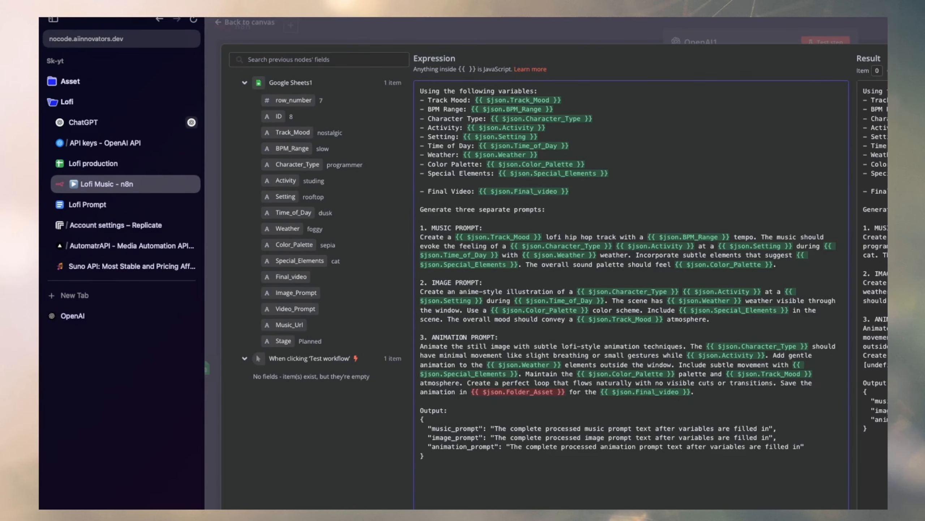
key("BackSpace")
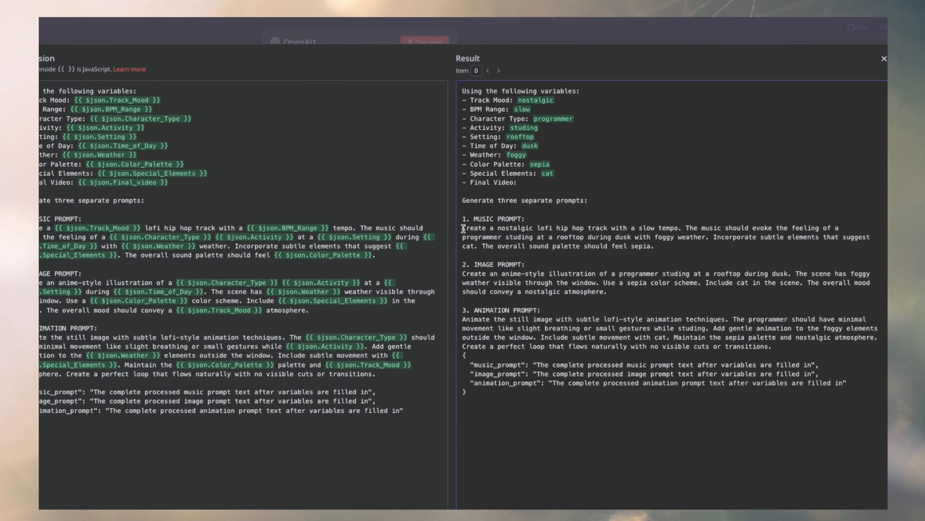
Compare the prompt's variable placeholders with the resolved values, focusing on the three-prompt instruction and the music prompt section.
left_click_drag(446, 226, 515, 237)
left_click(502, 237)
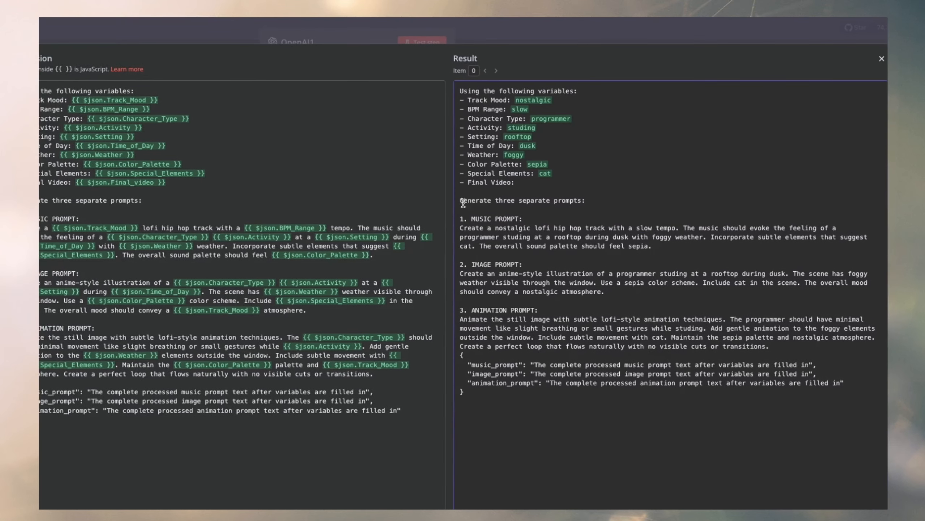
left_click_drag(462, 199, 529, 199)
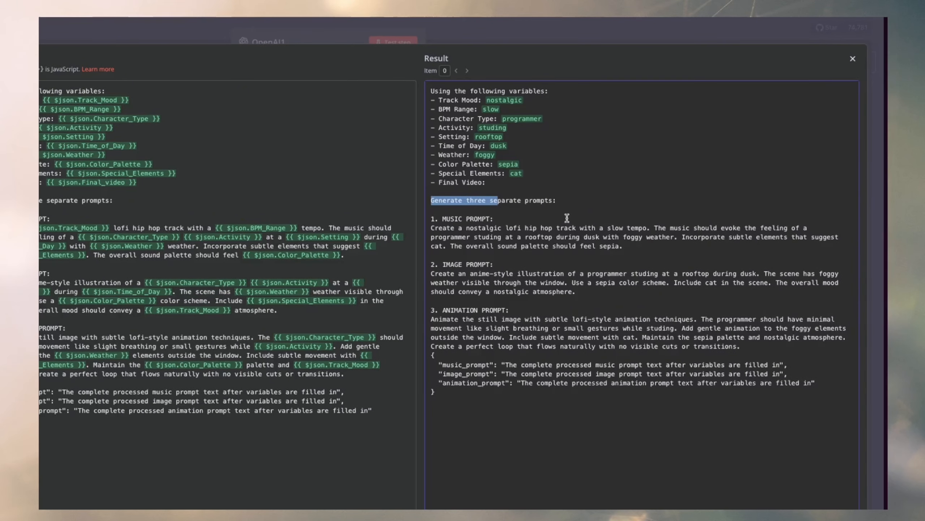
left_click_drag(443, 219, 583, 228)
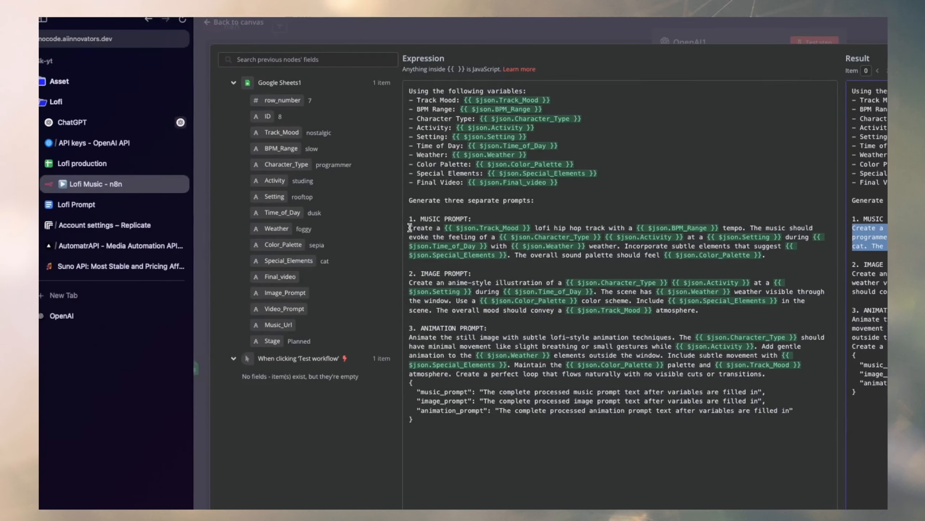
left_click_drag(134, 228, 215, 228)
left_click(409, 228)
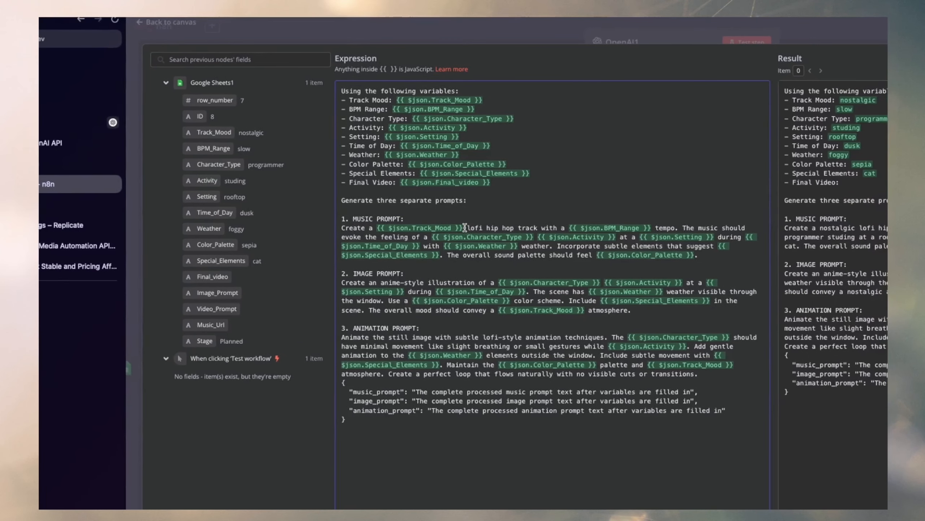
left_click_drag(545, 228, 577, 228)
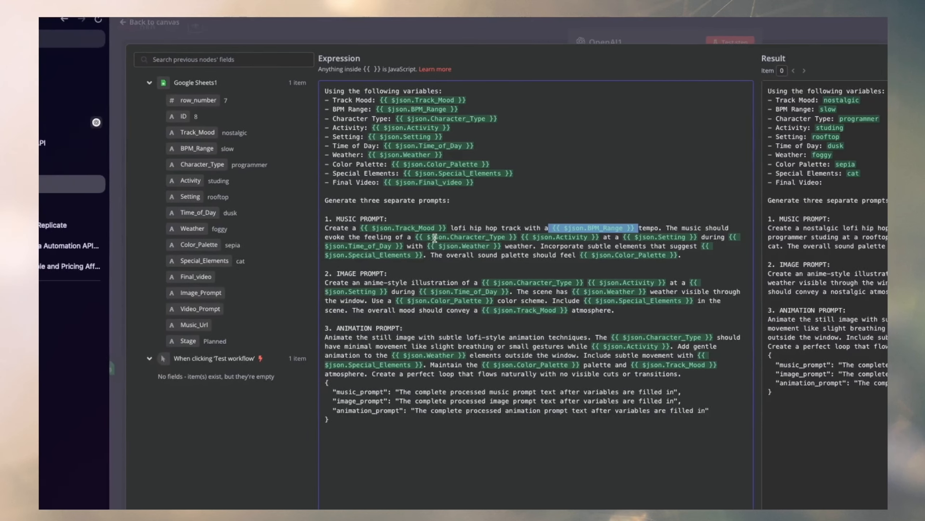
left_click_drag(229, 237, 334, 236)
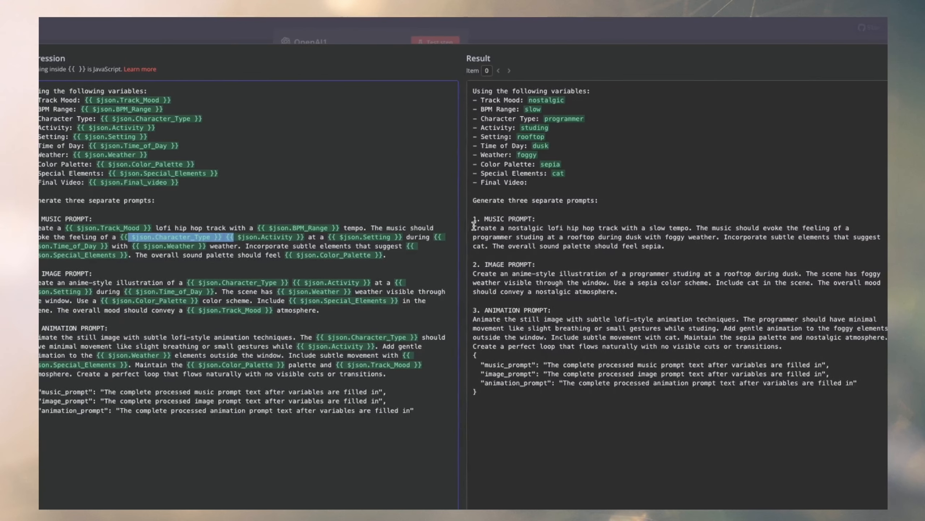
left_click_drag(461, 90, 598, 234)
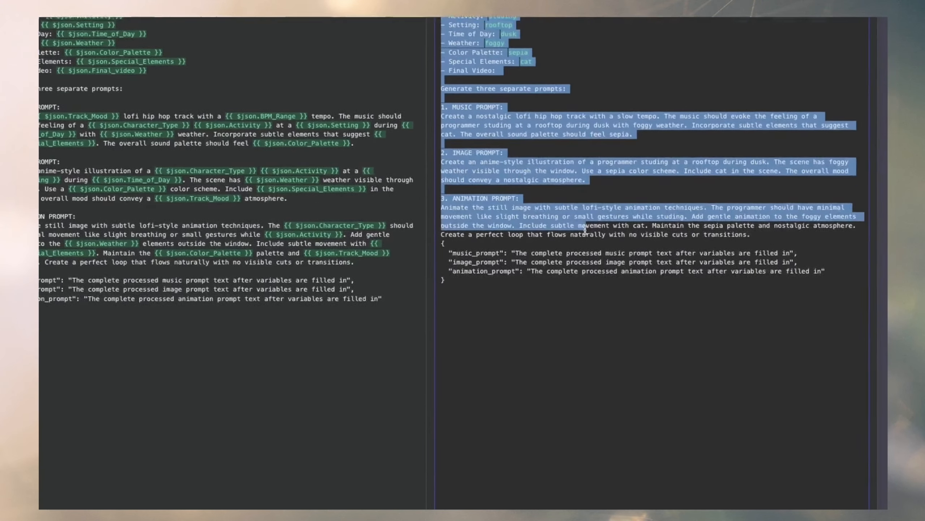
left_click(600, 230)
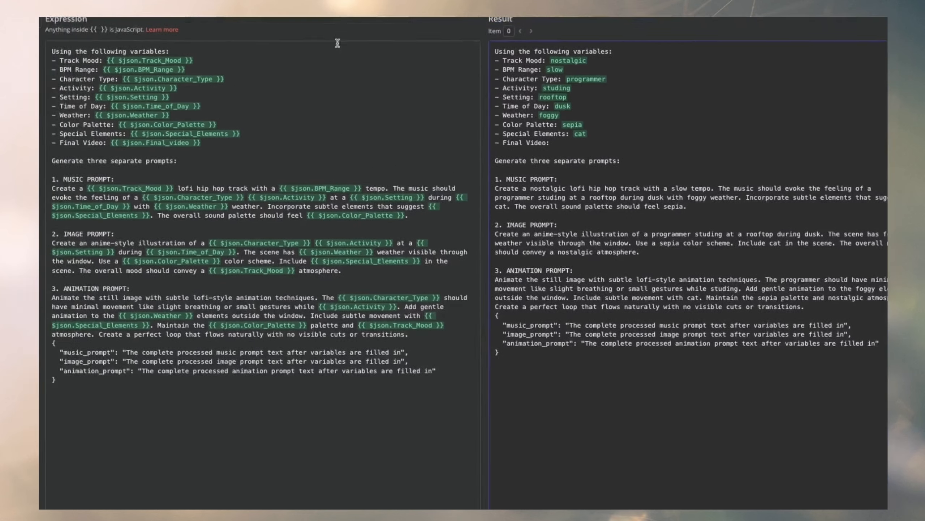
Enable Output Content as JSON for the OpenAI1 node and run the node from the workflow canvas.
left_click(468, 22)
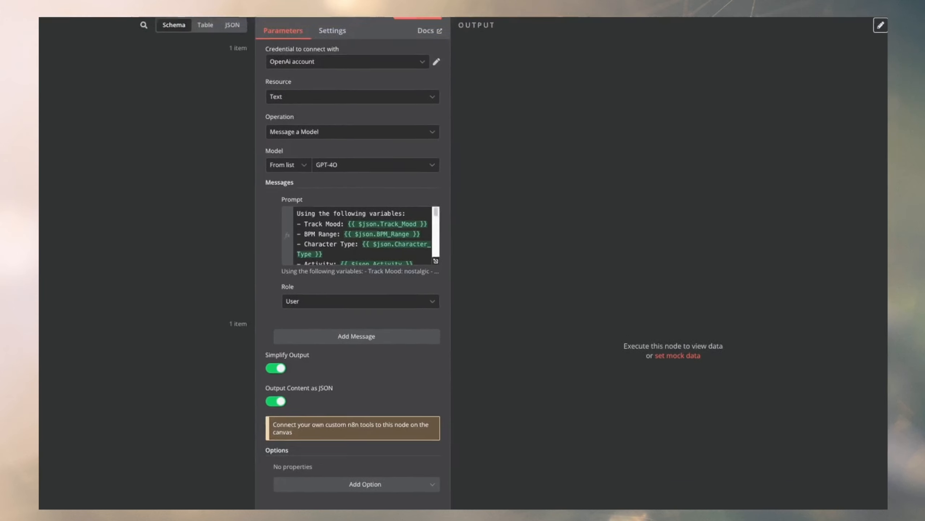
left_click(674, 27)
scroll(420, 181, "right", 1)
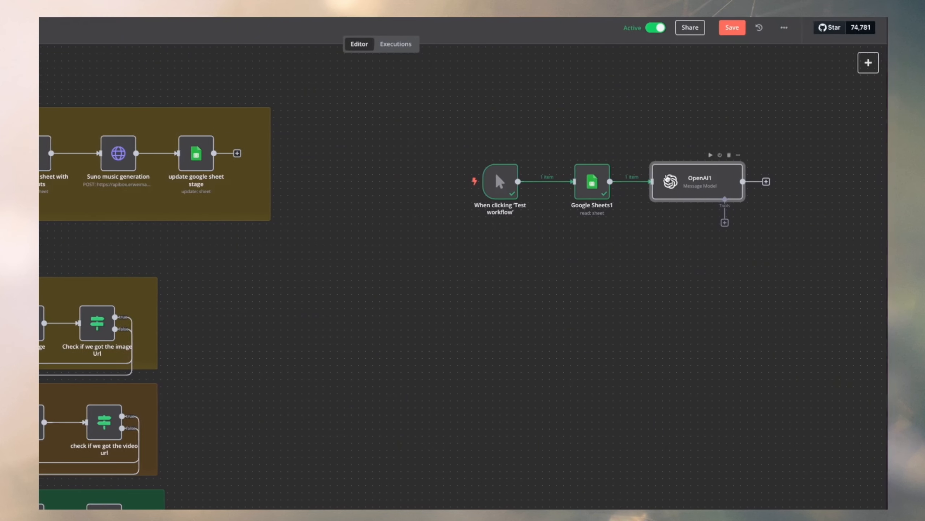
mouse_move(845, 157)
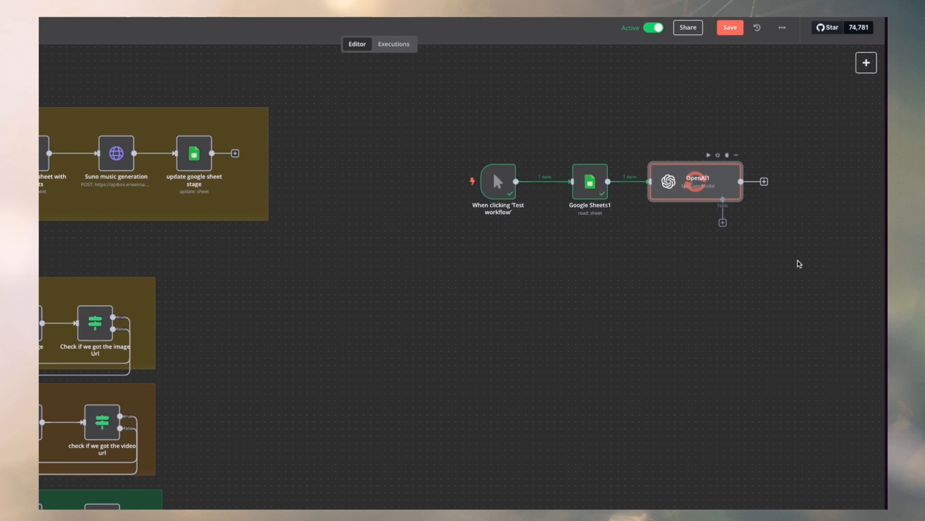
Examine the generated music, image and animation prompts in the OpenAI1 output and return to the canvas.
double_click(706, 178)
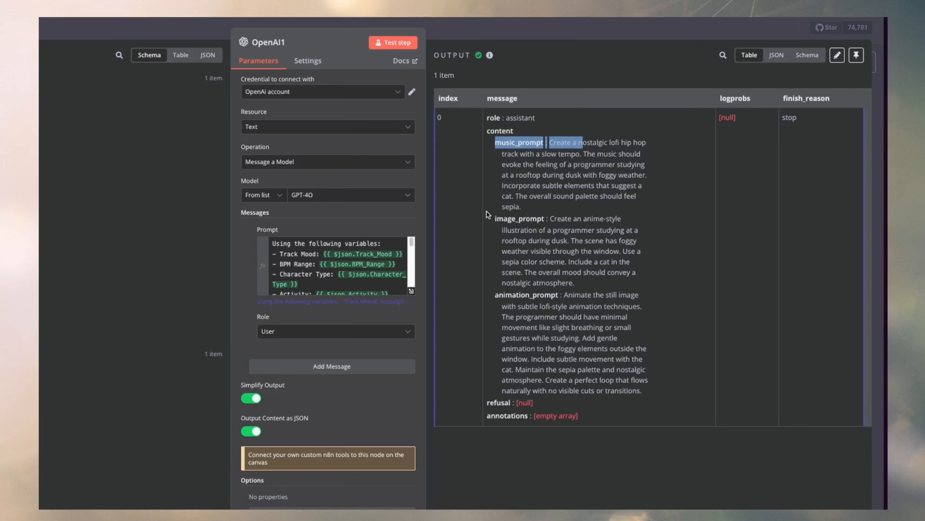
scroll(547, 204, "down", 2)
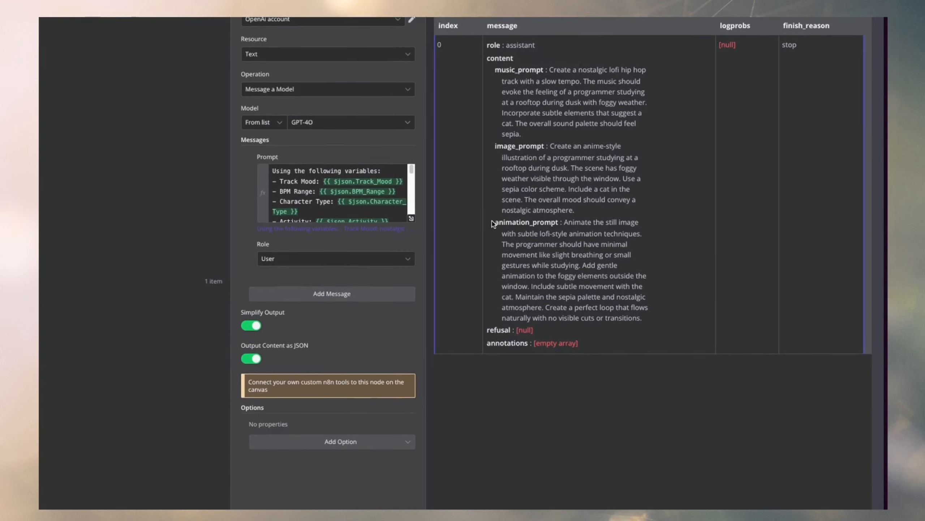
key("Escape")
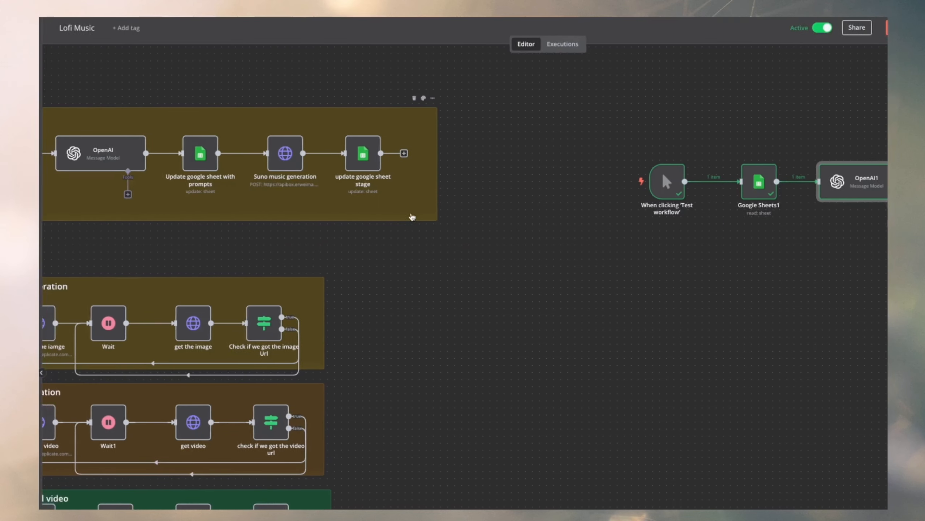
Switch to the Lofi production sheet and check the Image_Prompt and Video_Prompt cells in row 7.
left_click(105, 162)
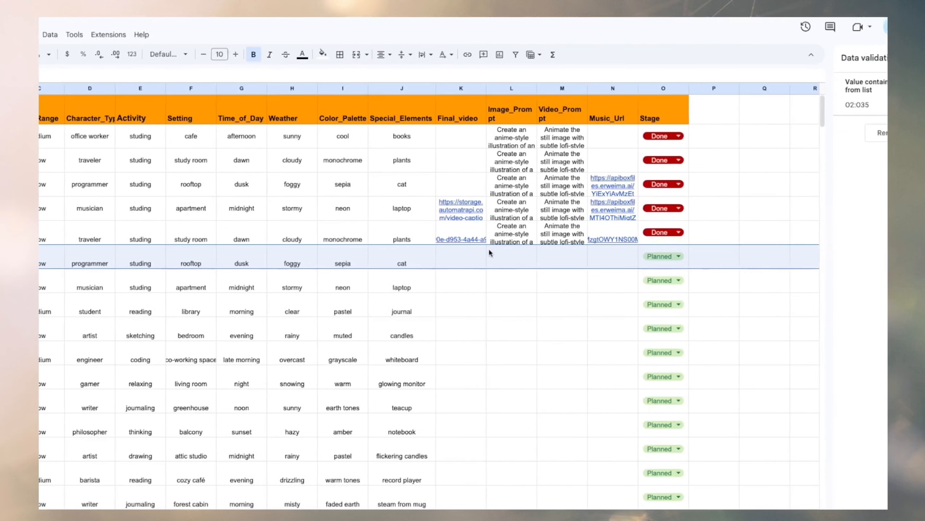
left_click(470, 252)
left_click(481, 114)
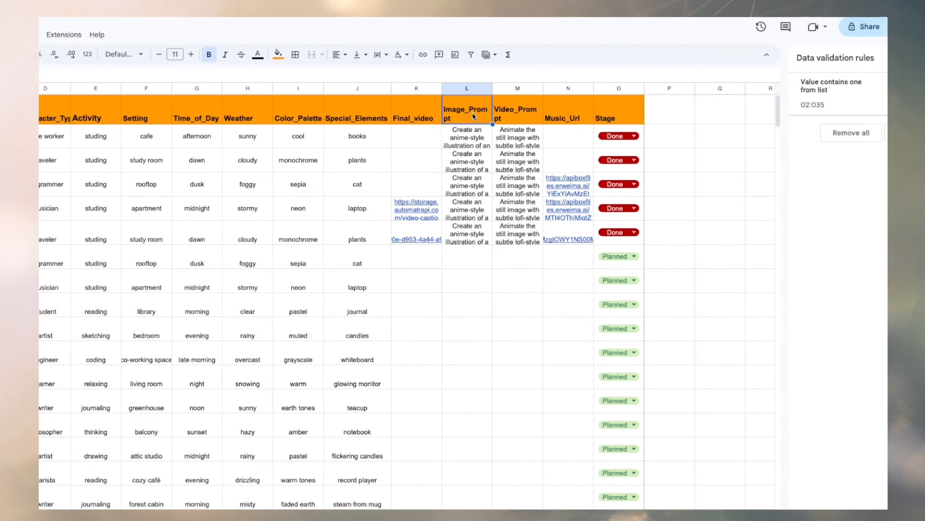
left_click(479, 253)
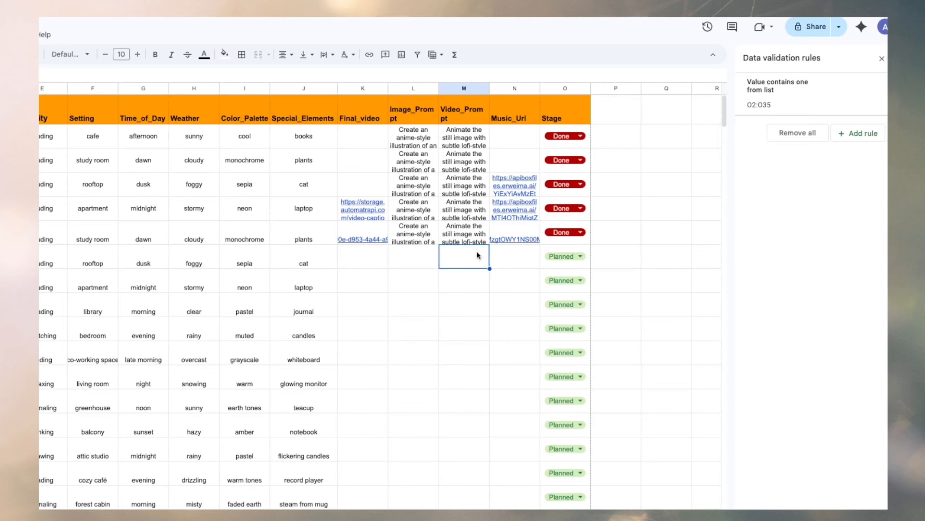
left_click_drag(466, 254, 387, 253)
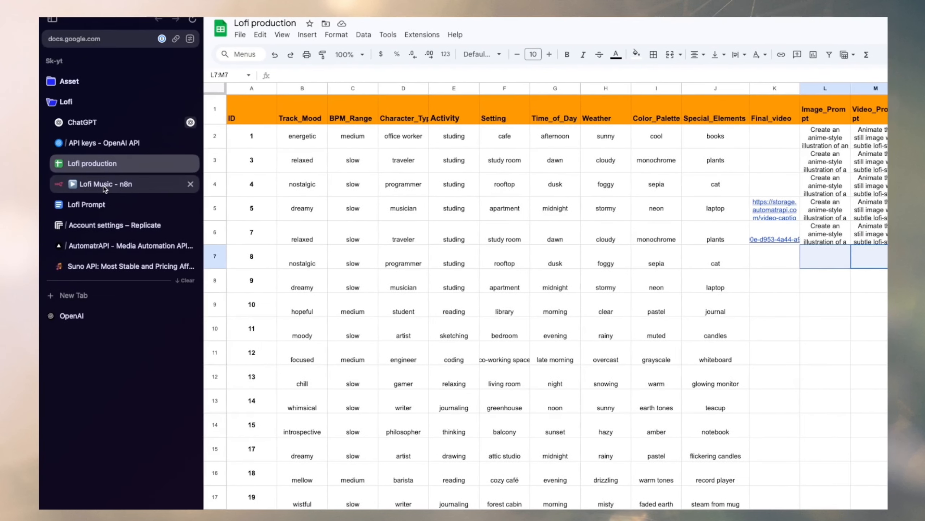
Return to the Lofi Music workflow and add a Google Sheets "Append or update row in sheet" node after OpenAI1.
left_click(106, 184)
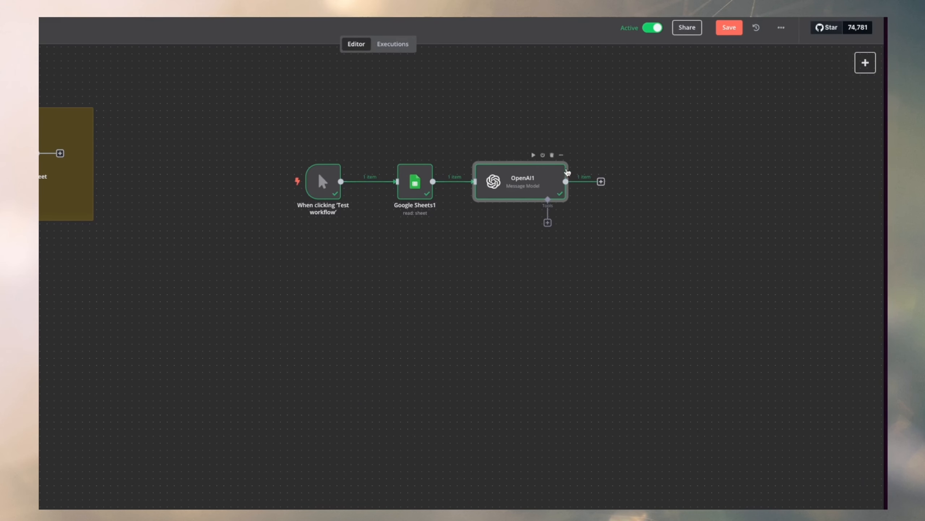
left_click(601, 181)
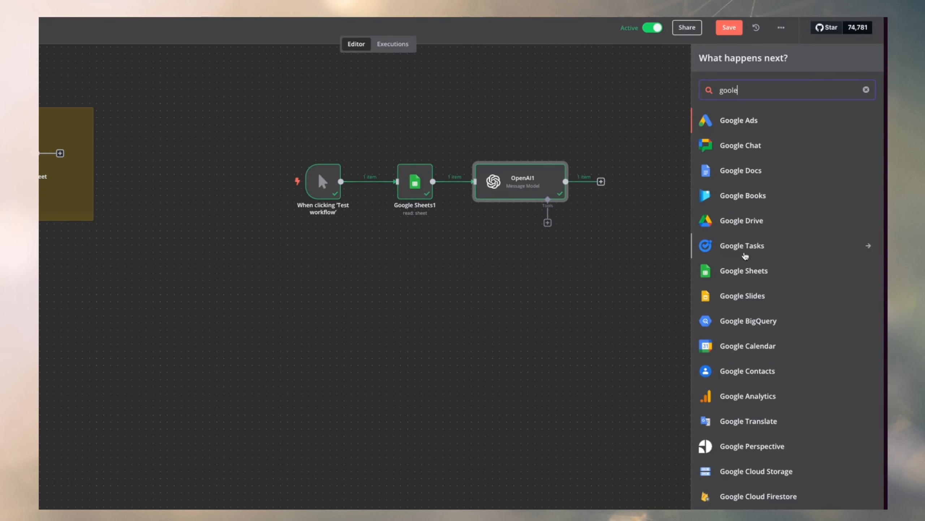
left_click(750, 269)
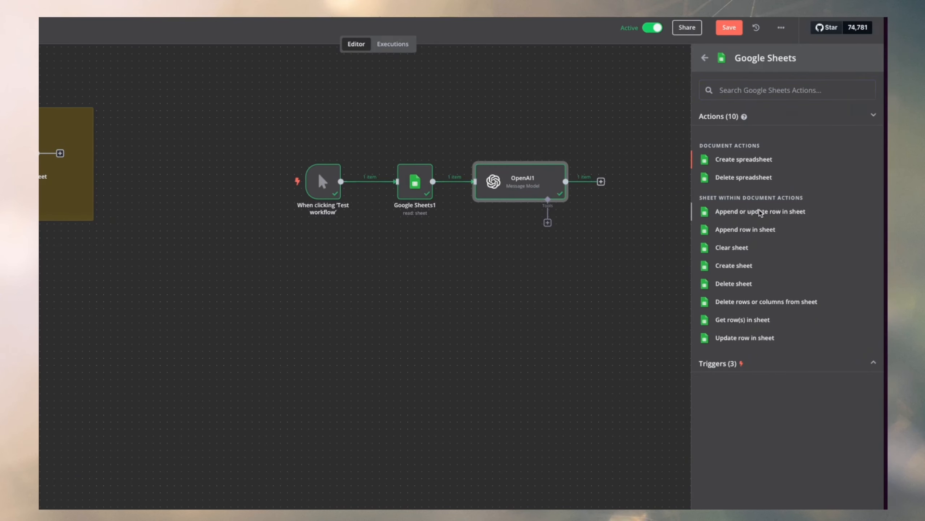
left_click(761, 212)
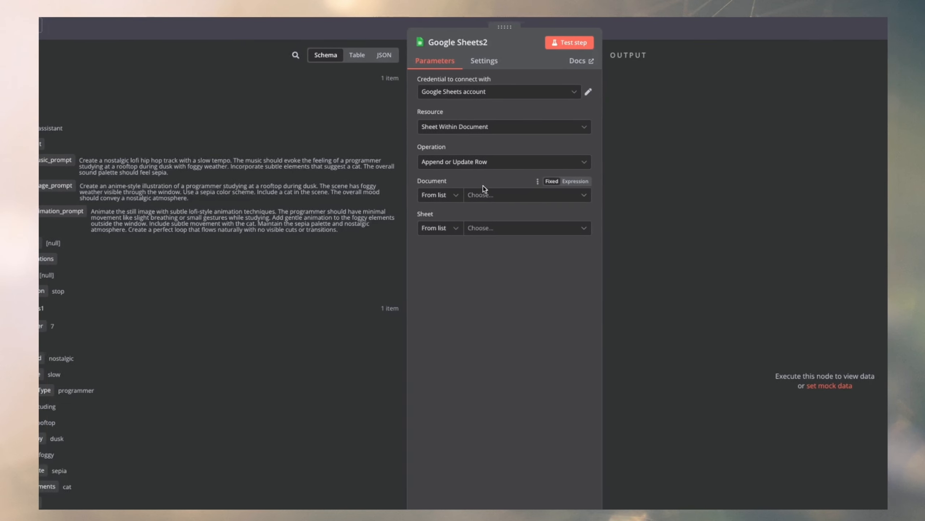
Point the Google Sheets2 node at the Lofi production document and its Sheet1.
left_click(472, 194)
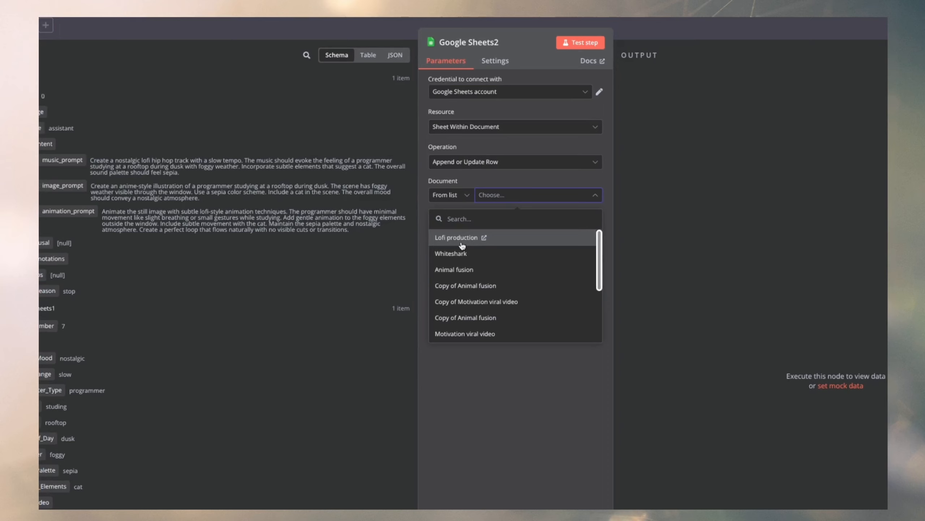
left_click(453, 242)
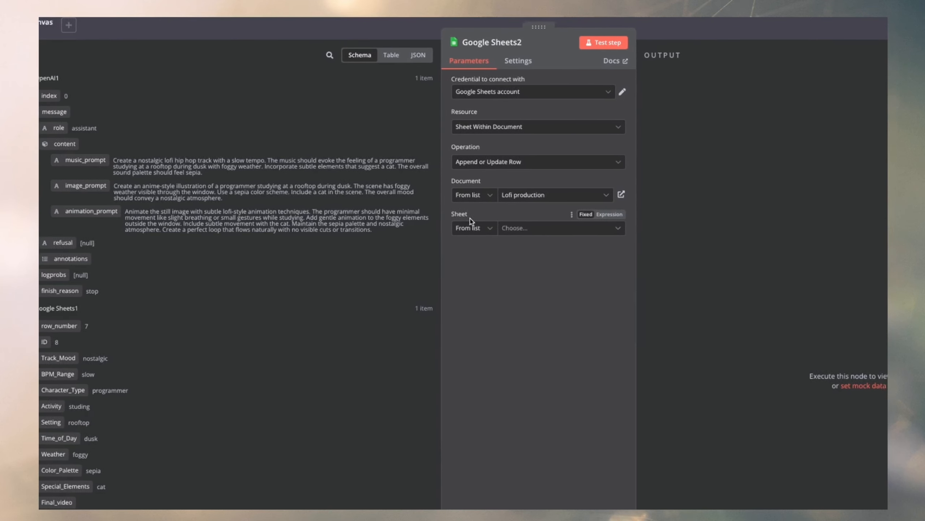
left_click(452, 229)
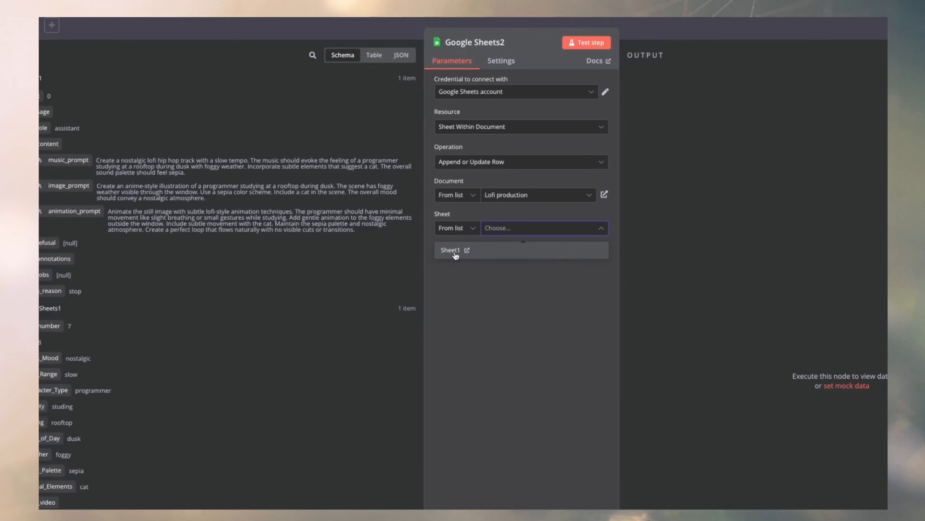
left_click(454, 251)
Match rows on the ID column and map the ID value to the ID from the Google Sheets1 output.
scroll(526, 273, "down", 5)
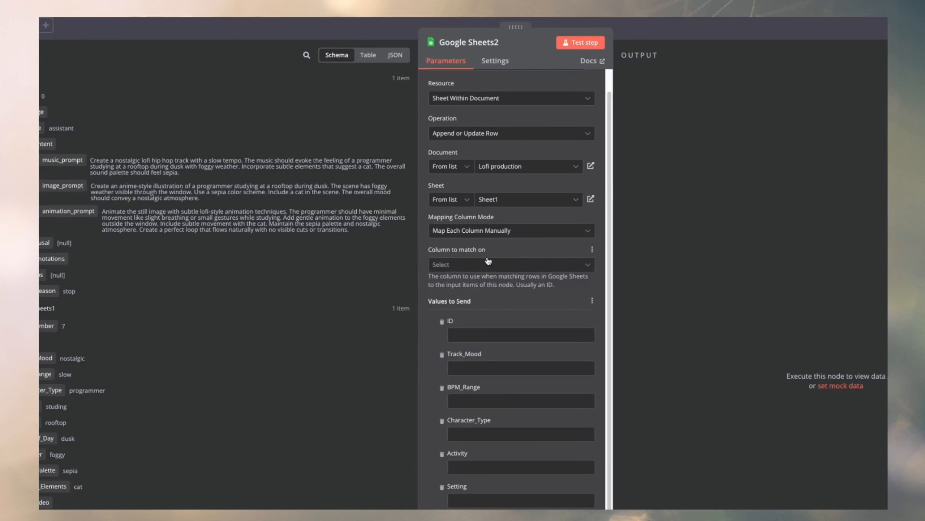
left_click(478, 260)
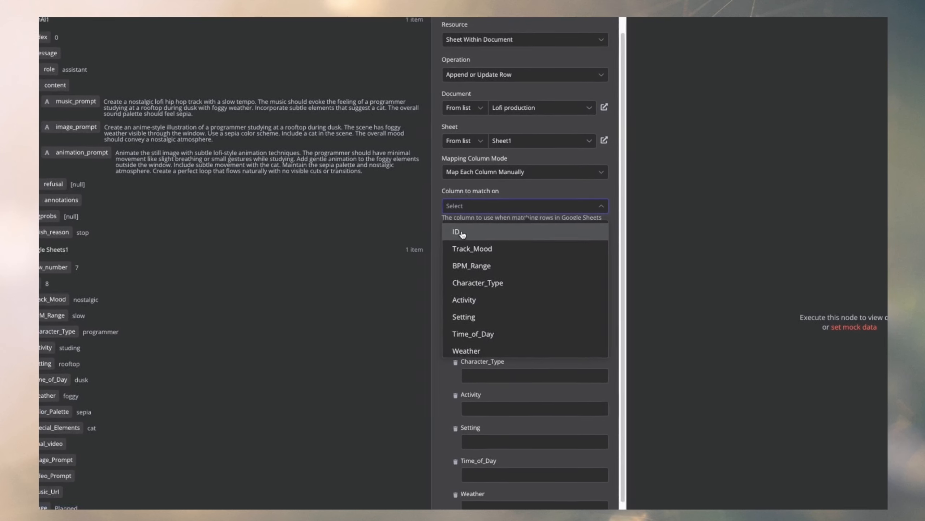
left_click(465, 228)
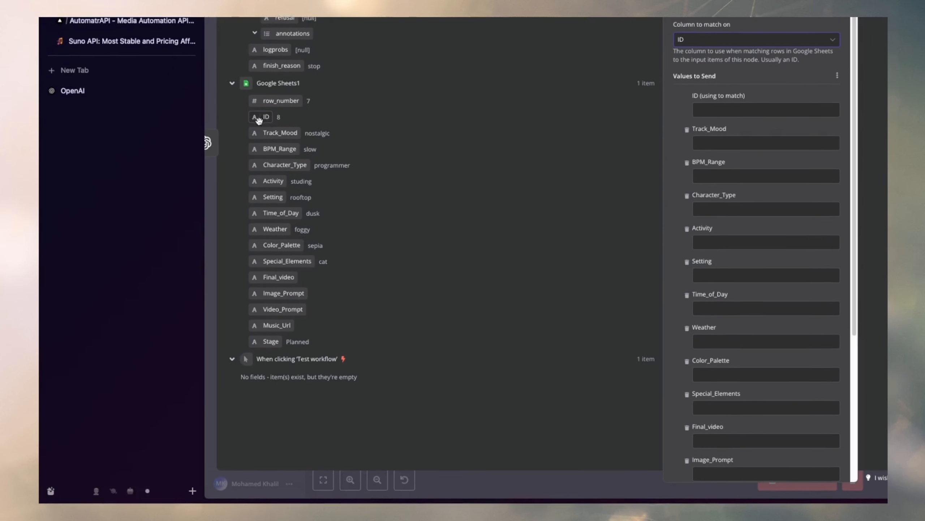
left_click_drag(259, 120, 257, 80)
left_click_drag(257, 149, 821, 181)
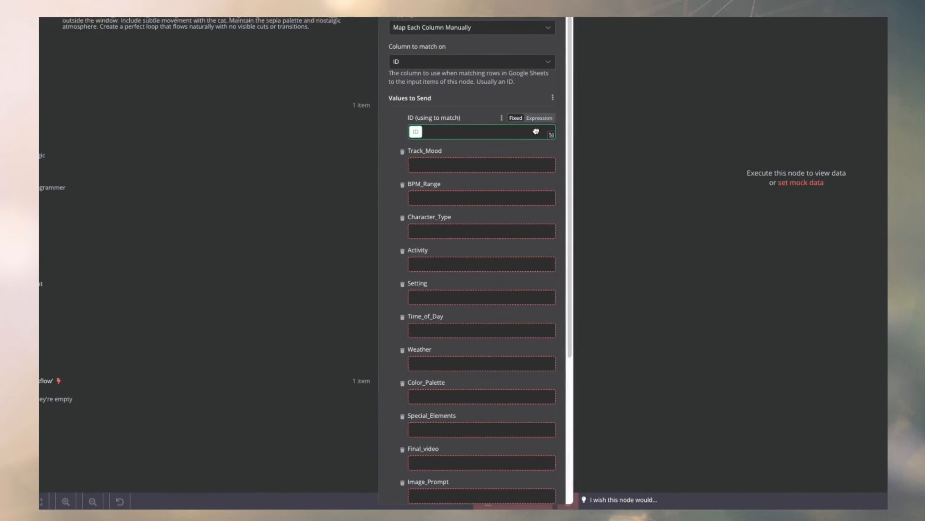
left_click_drag(536, 131, 464, 132)
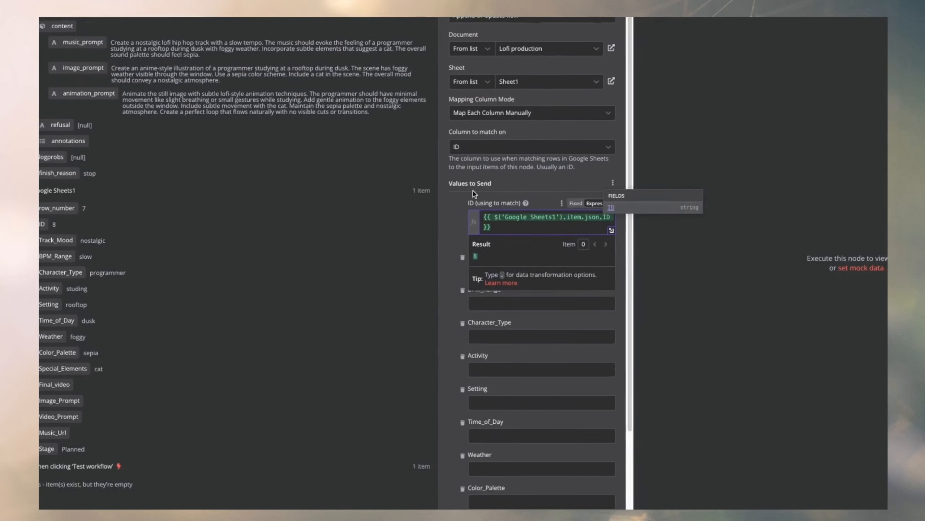
left_click(645, 155)
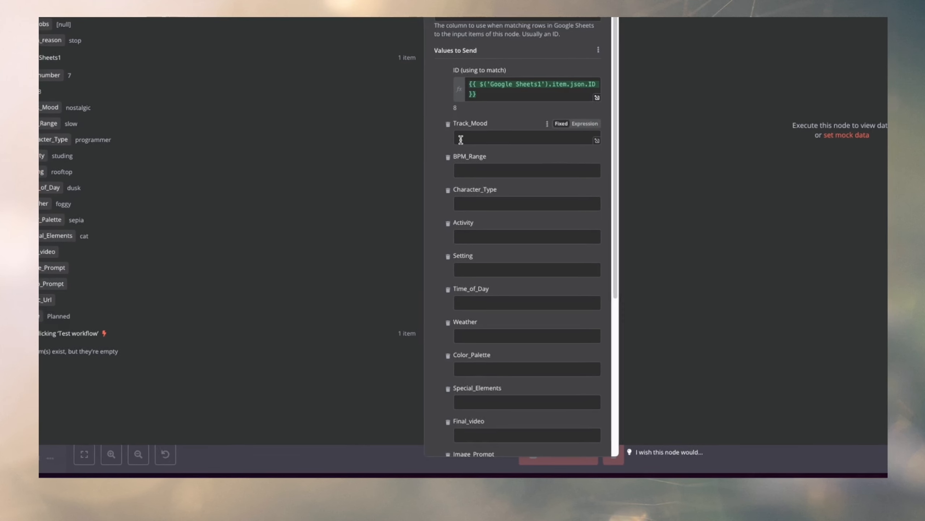
Remove the columns from Track_Mood through Final_video from the values to send.
scroll(453, 186, "down", 5)
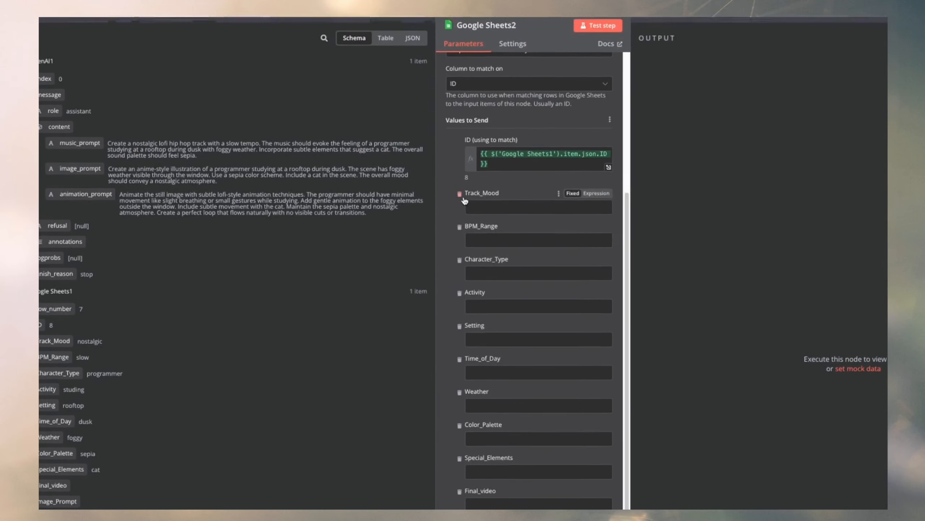
left_click(458, 101)
left_click(458, 101)
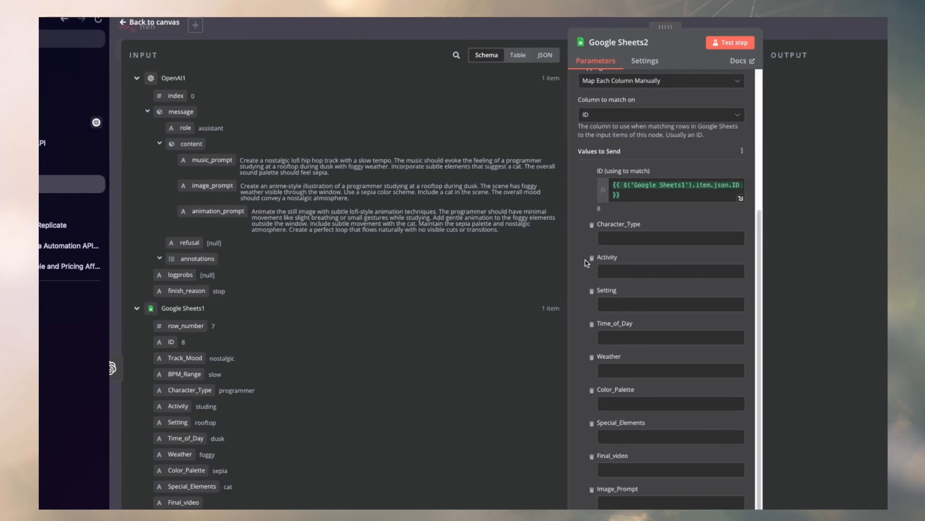
left_click(687, 225)
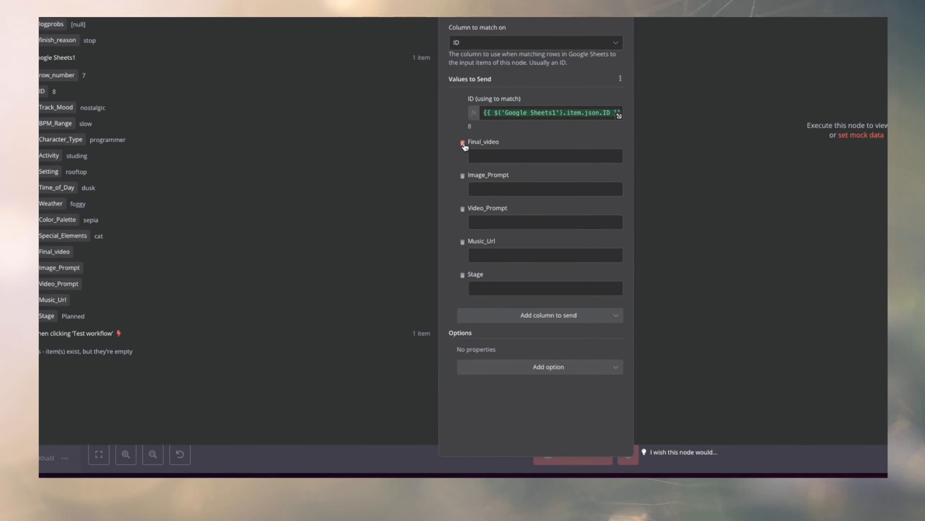
left_click(462, 142)
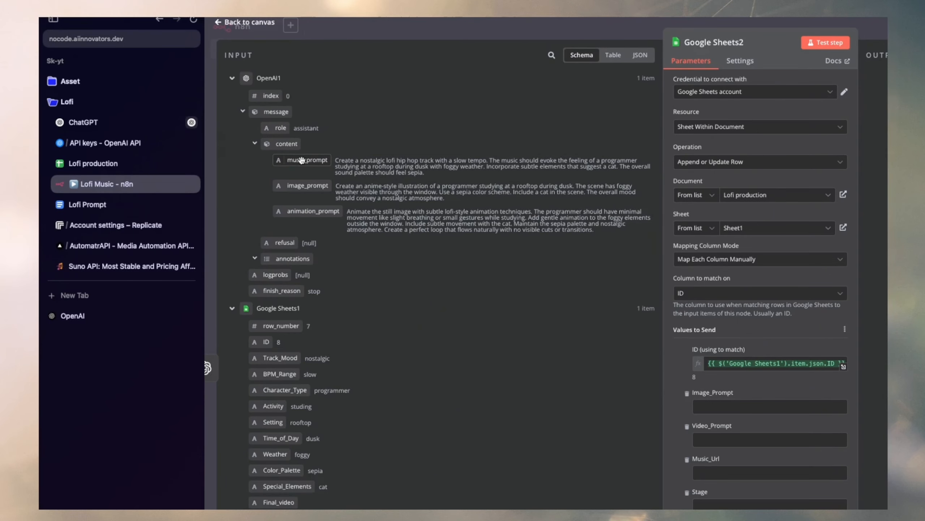
Map OpenAI1's image_prompt to Image_Prompt and animation_prompt to Video_Prompt, and remove the Music_Url and Stage columns.
left_click_drag(308, 187, 725, 406)
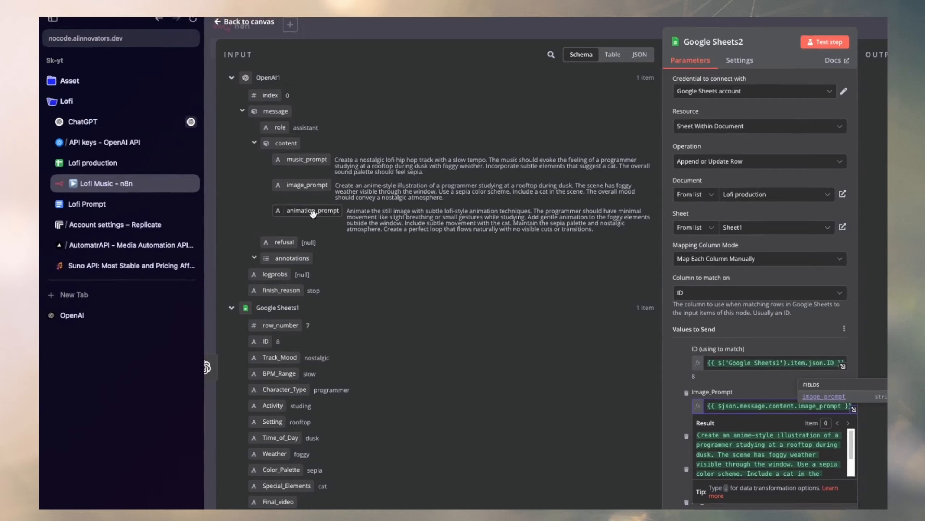
left_click(311, 177)
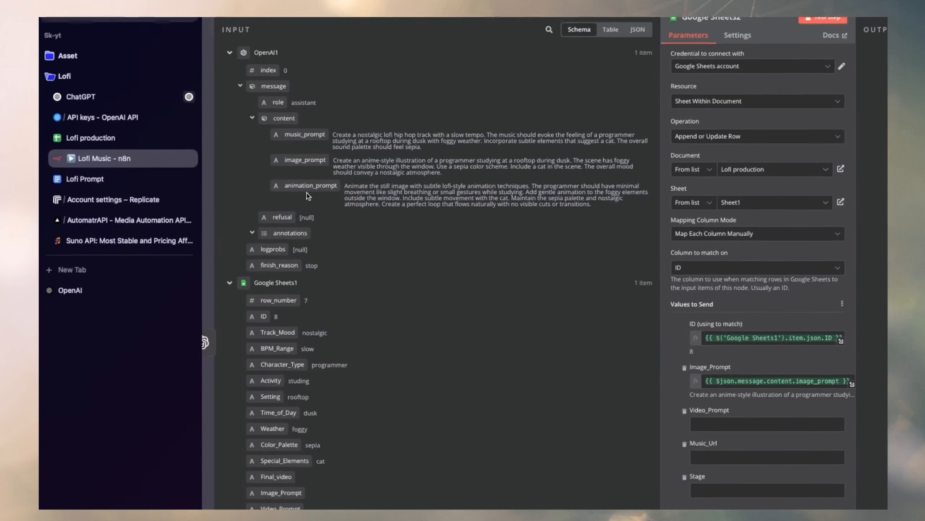
left_click_drag(309, 187, 719, 425)
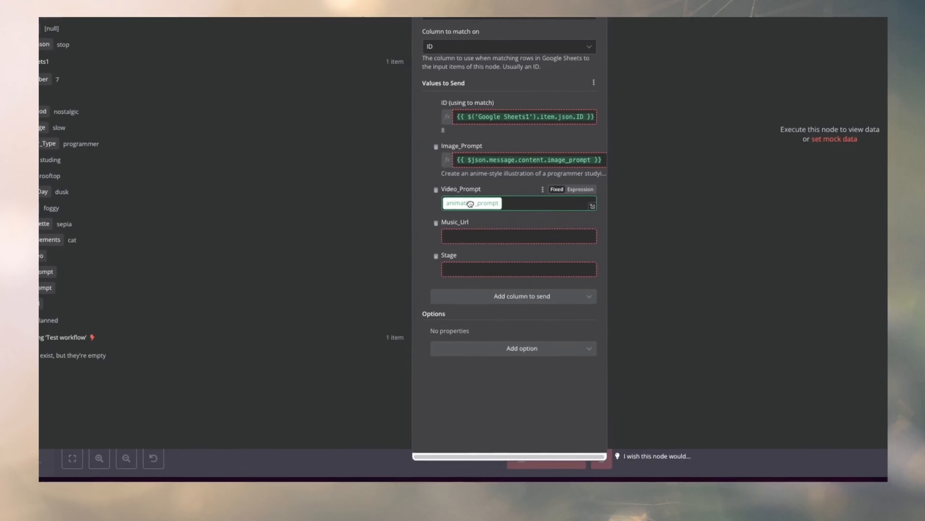
left_click_drag(470, 204, 469, 211)
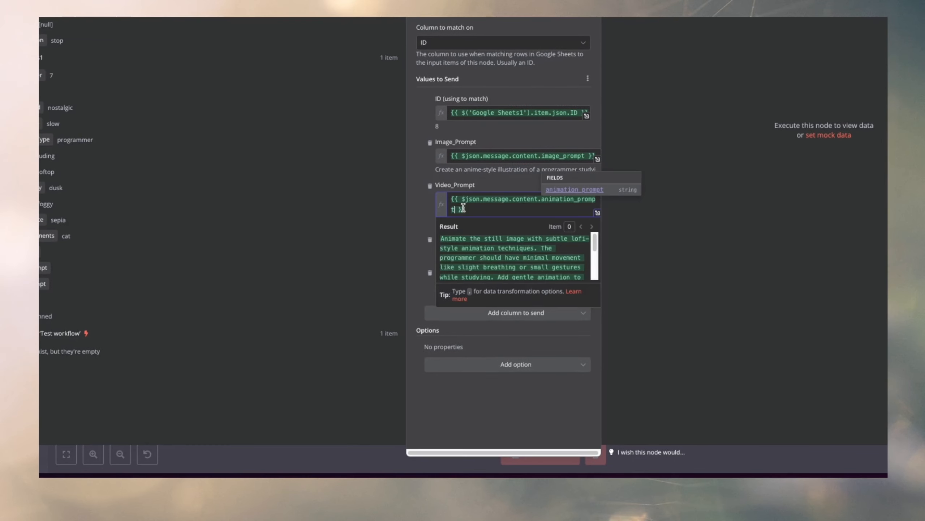
left_click(424, 219)
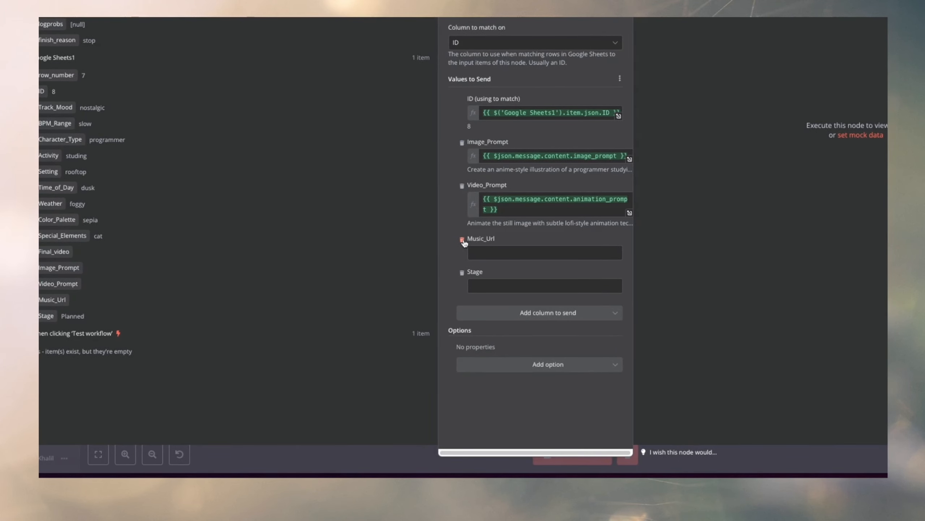
left_click(462, 239)
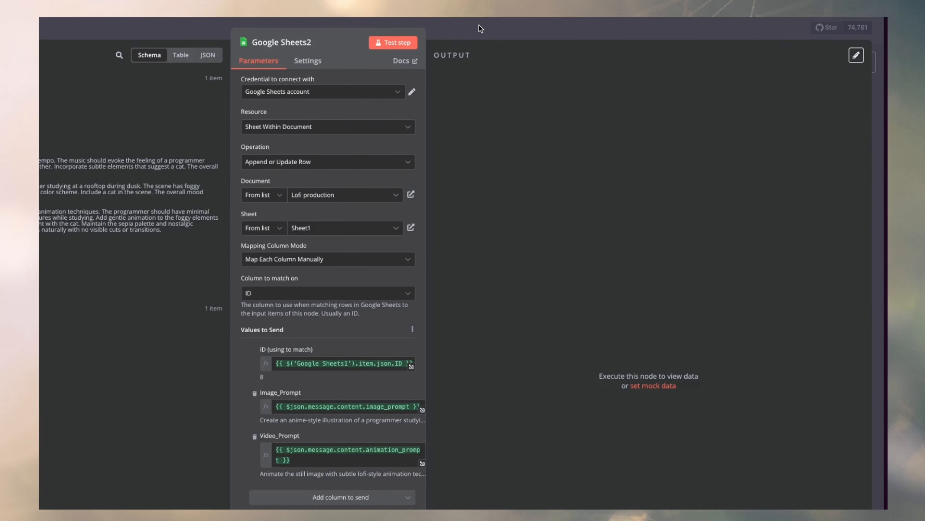
Run the Google Sheets2 node from the canvas and check row 7's prompt cells in the Lofi production sheet.
left_click(480, 28)
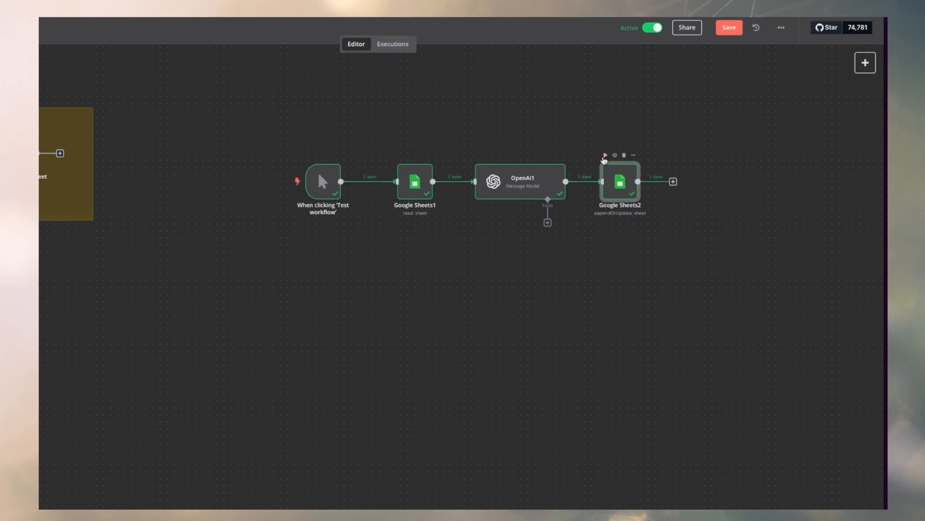
left_click(87, 167)
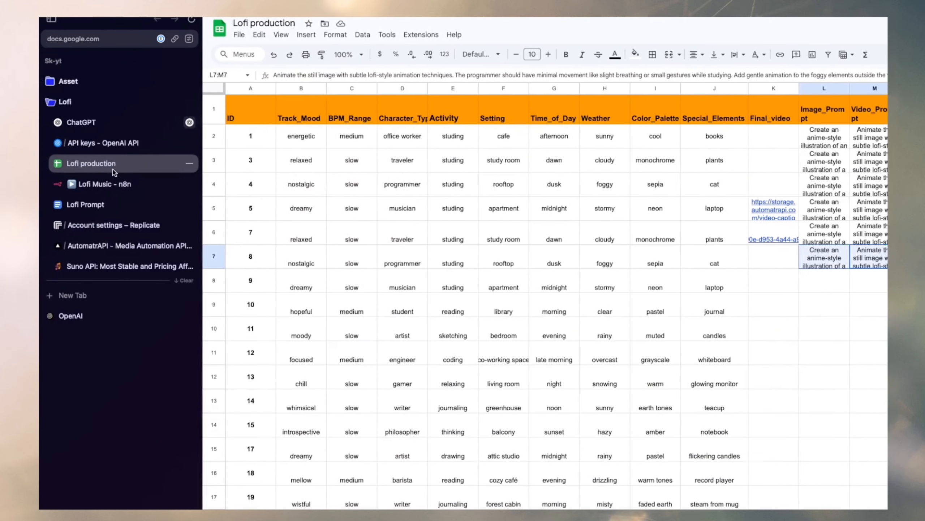
left_click(121, 183)
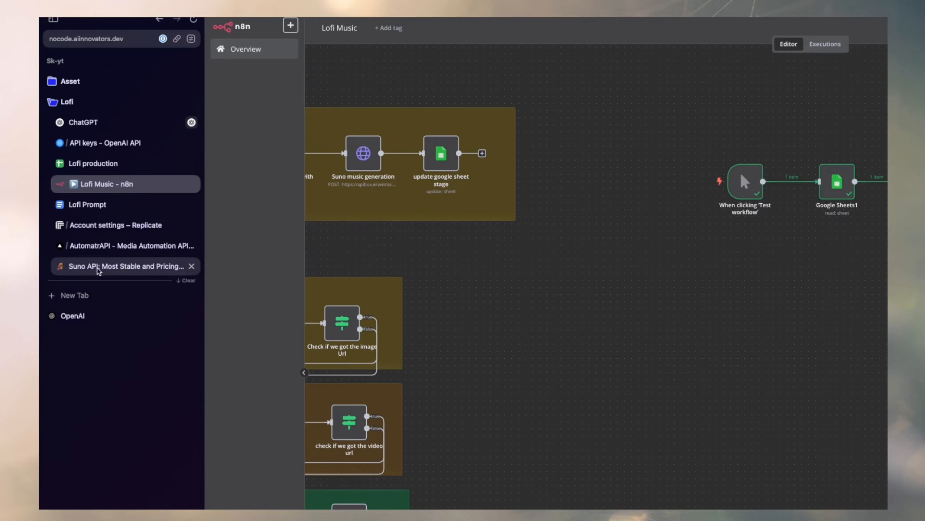
Copy the API key from the Suno API site and return to the Lofi Music workflow.
left_click(164, 265)
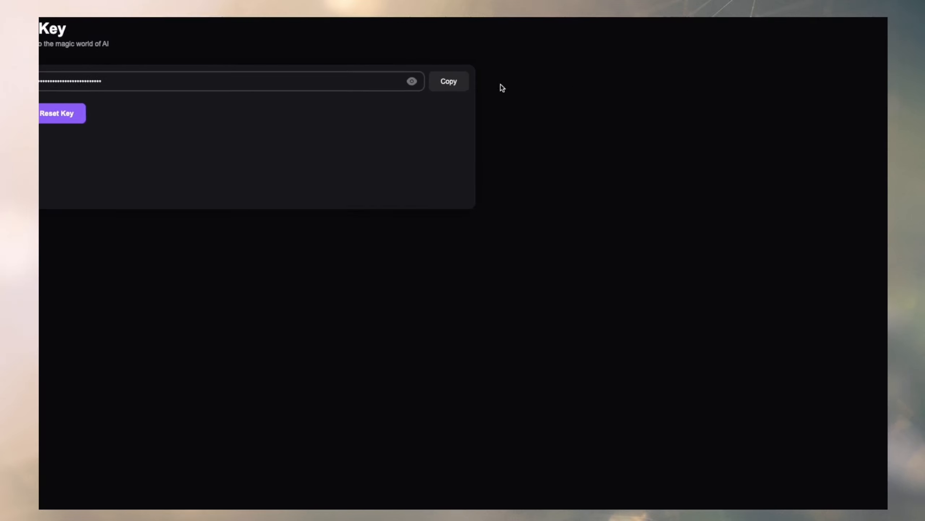
left_click(464, 85)
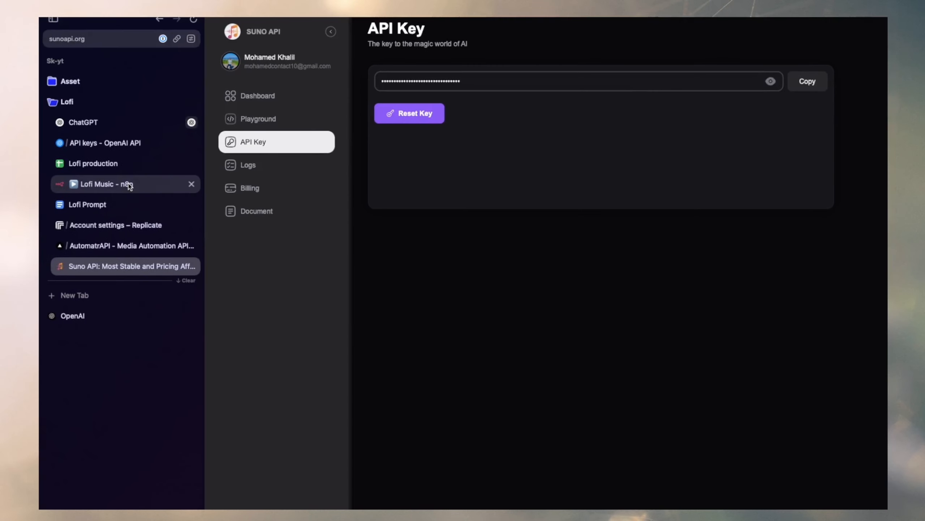
left_click(128, 184)
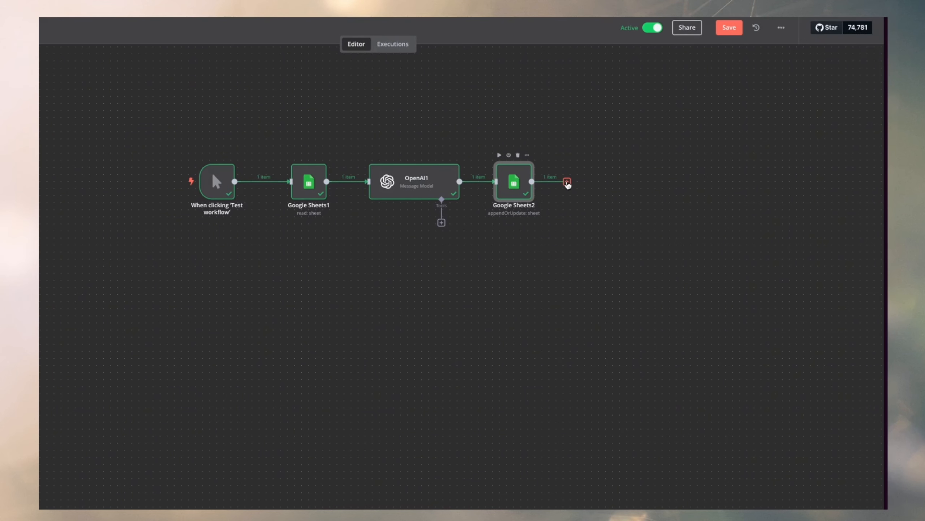
Add an HTTP Request node after Google Sheets2 and set its method to POST.
left_click(566, 182)
type("http")
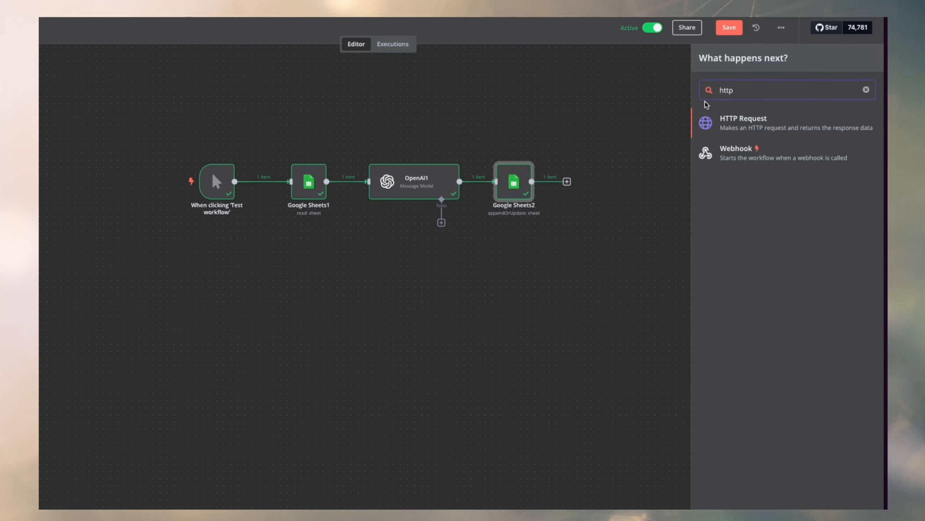
left_click(731, 126)
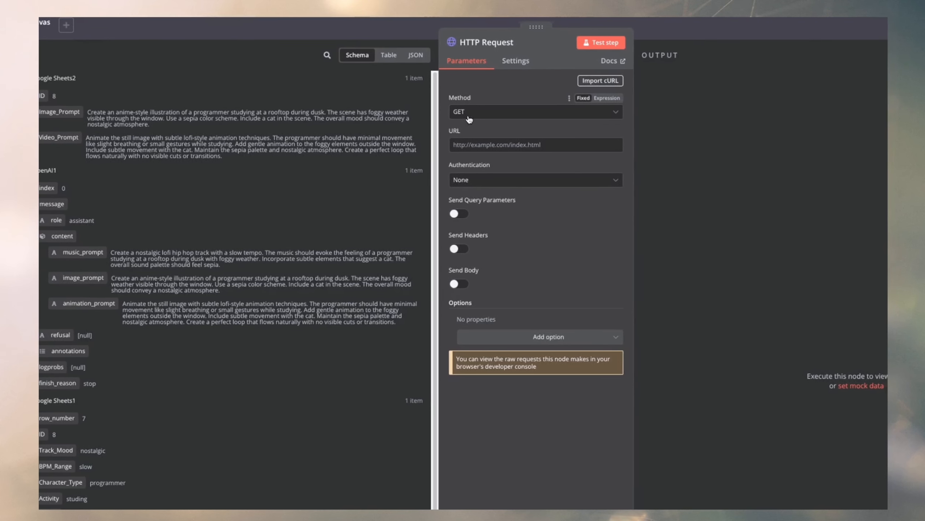
left_click(477, 112)
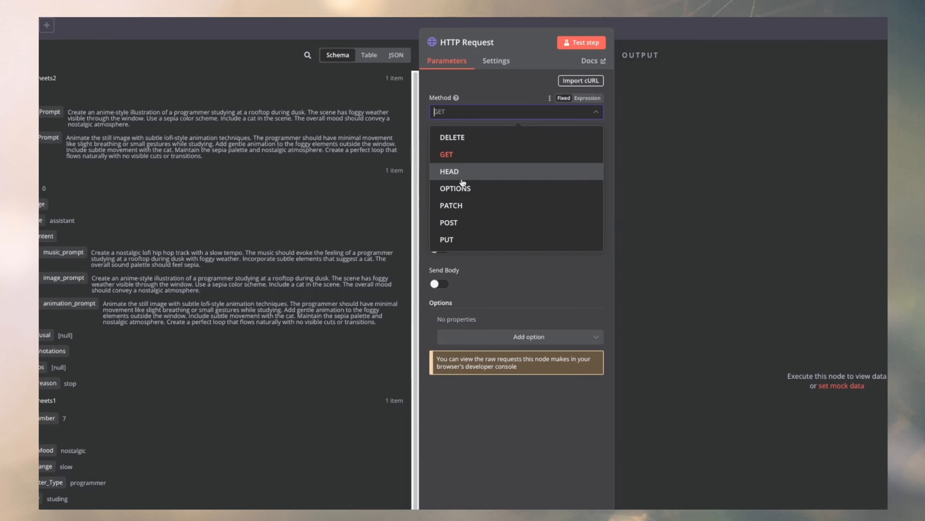
left_click(460, 222)
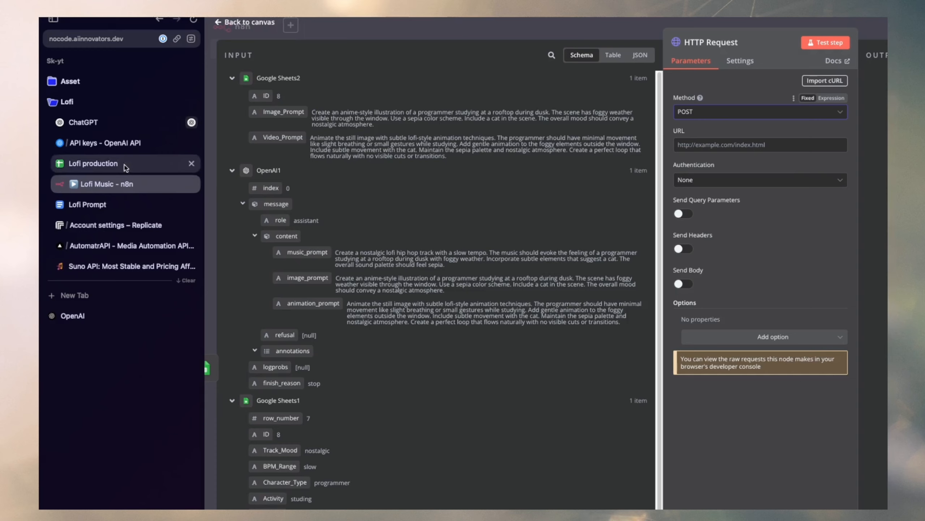
Open the Create Audio Generation Task page in the Suno API documentation and select its POST endpoint URL.
left_click(103, 266)
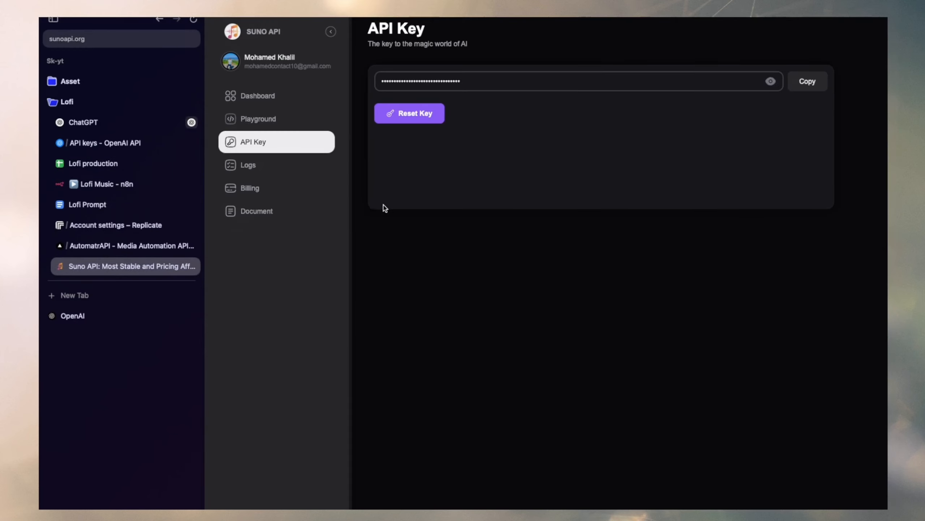
left_click(263, 215)
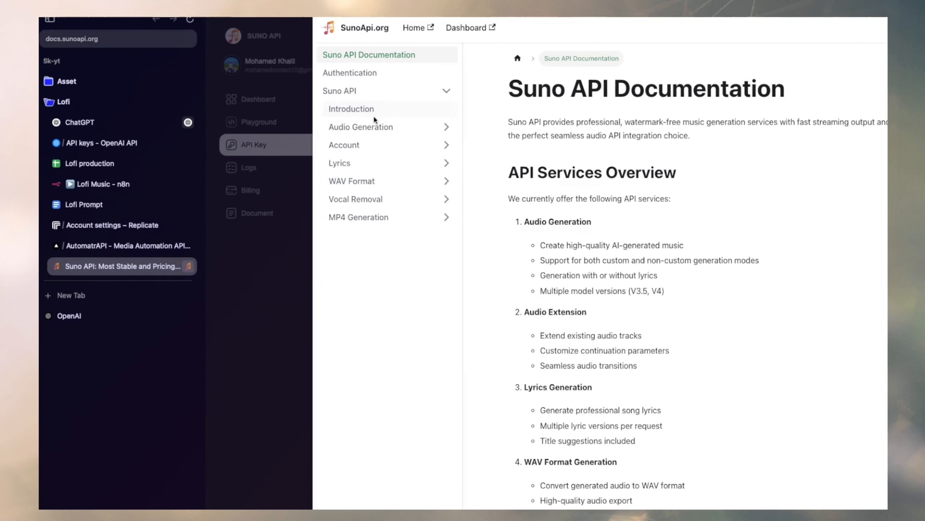
left_click(352, 108)
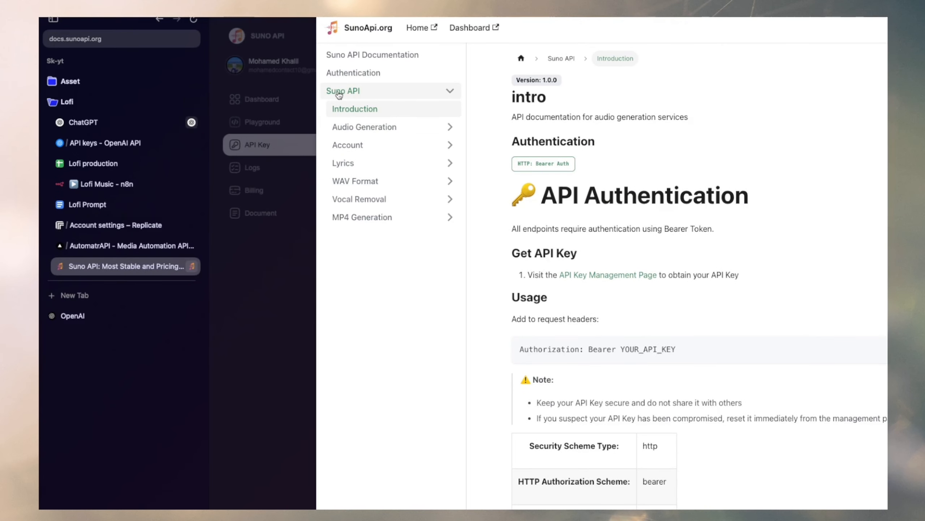
left_click(339, 93)
left_click(362, 114)
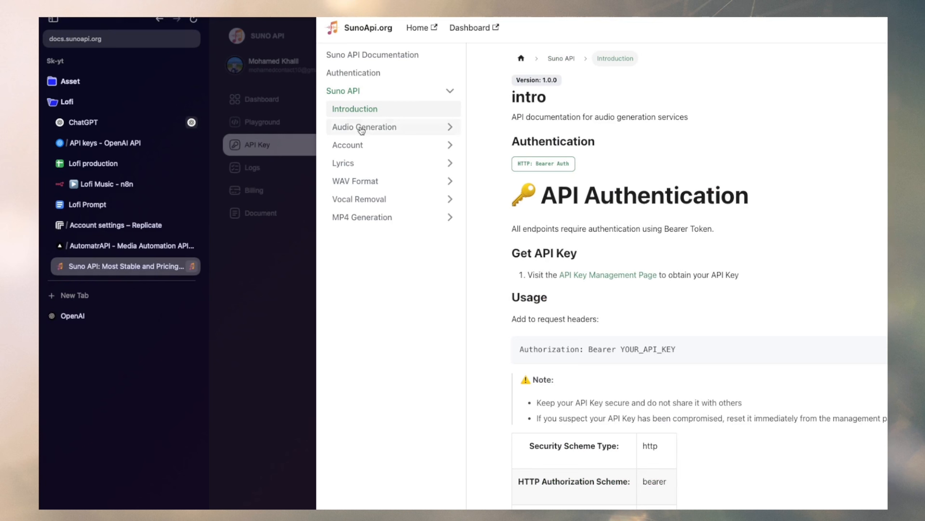
left_click(369, 130)
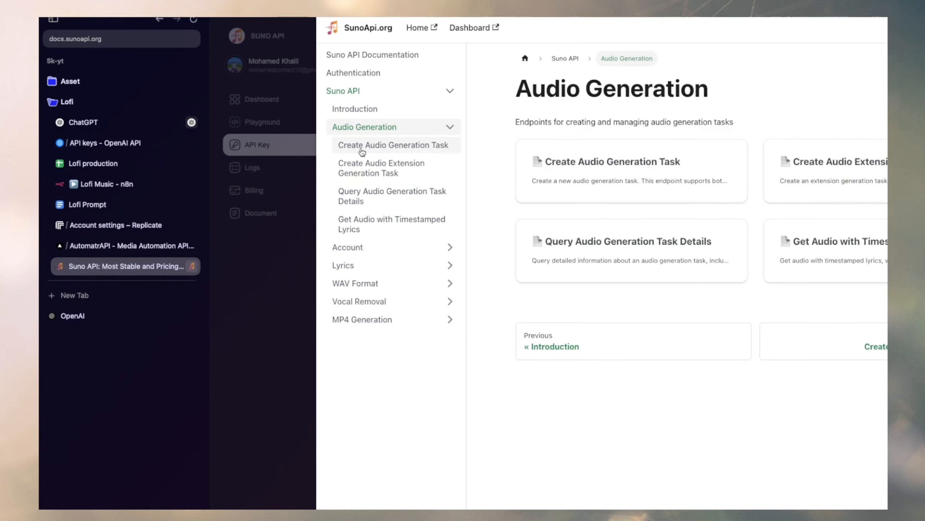
left_click(421, 151)
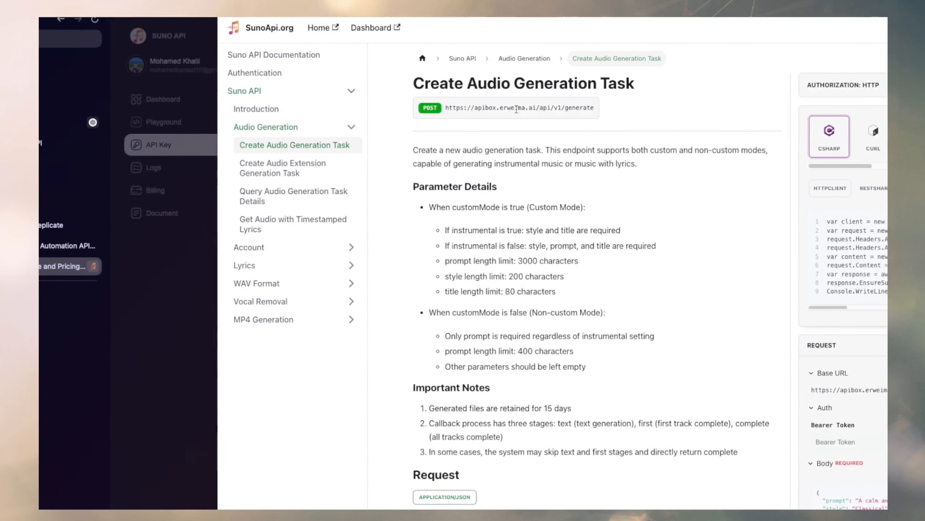
left_click_drag(445, 108, 605, 105)
key("super+c")
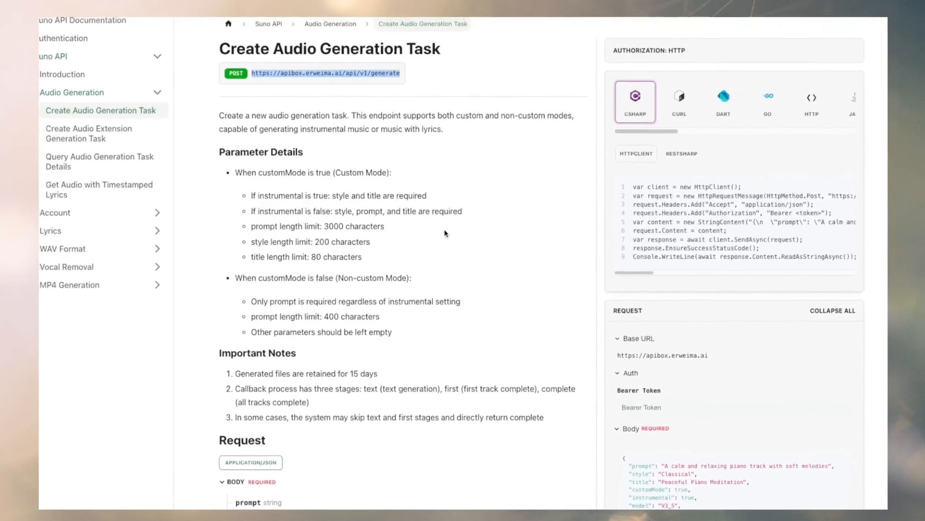
Review the request body parameters for audio generation, from prompt through callBackUrl, including which ones are required.
scroll(448, 219, "down", 5)
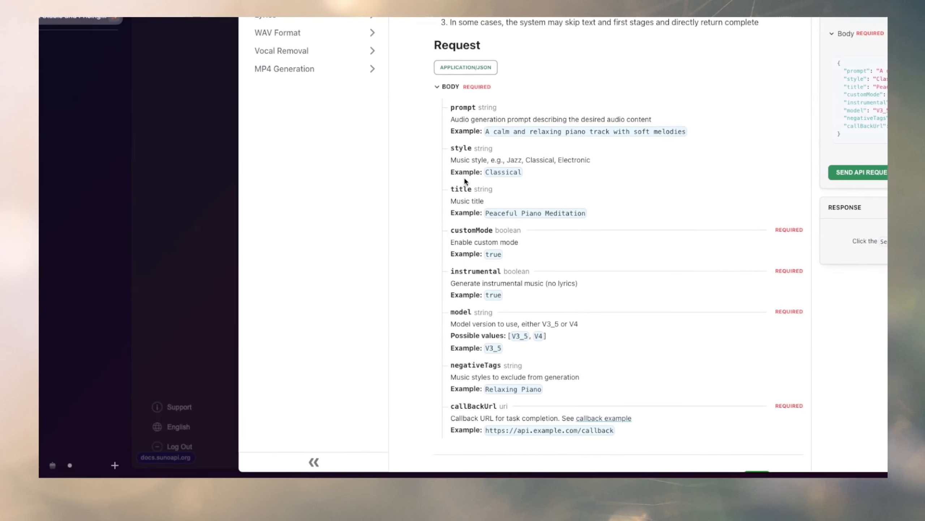
scroll(466, 205, "down", 3)
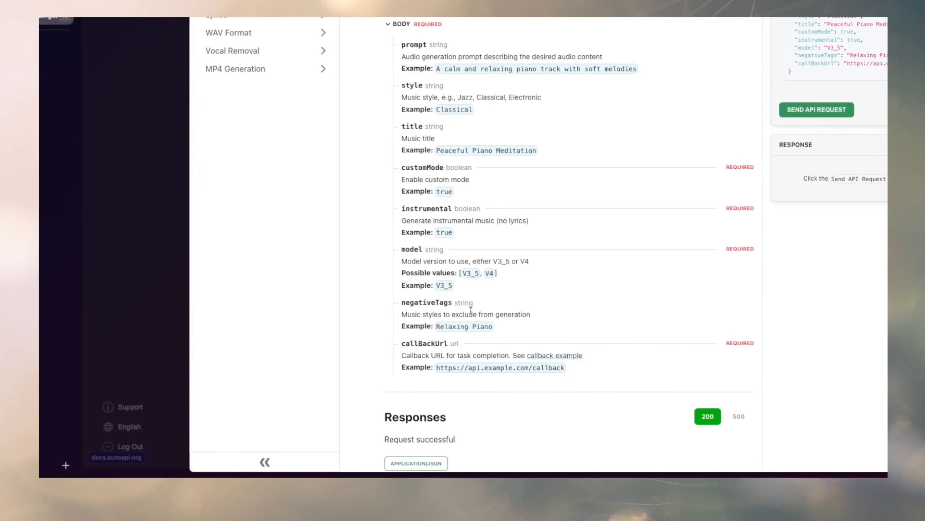
left_click_drag(502, 370, 454, 153)
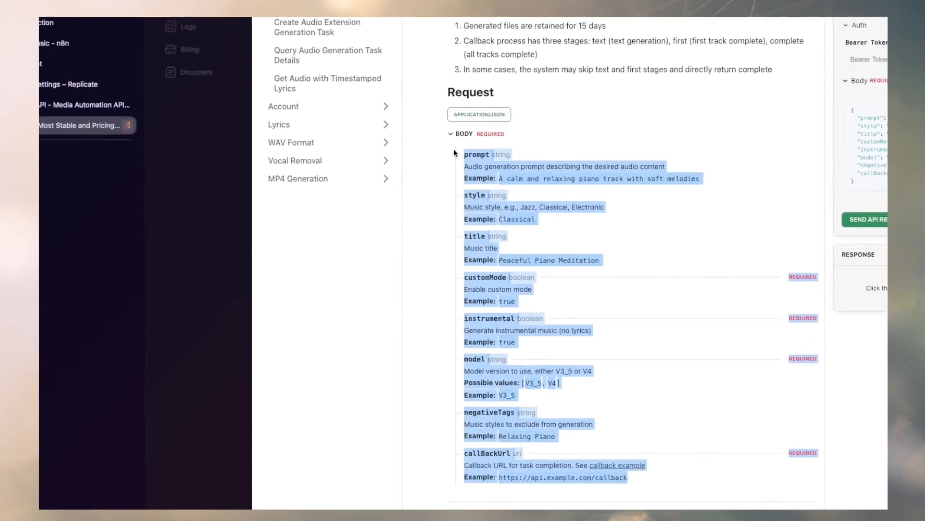
left_click(666, 404)
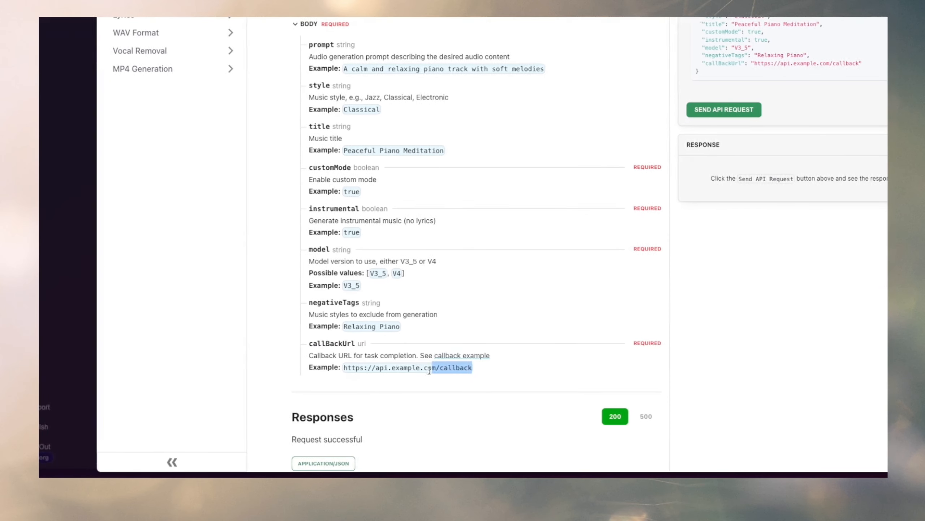
left_click_drag(483, 367, 329, 370)
left_click_drag(421, 372, 460, 344)
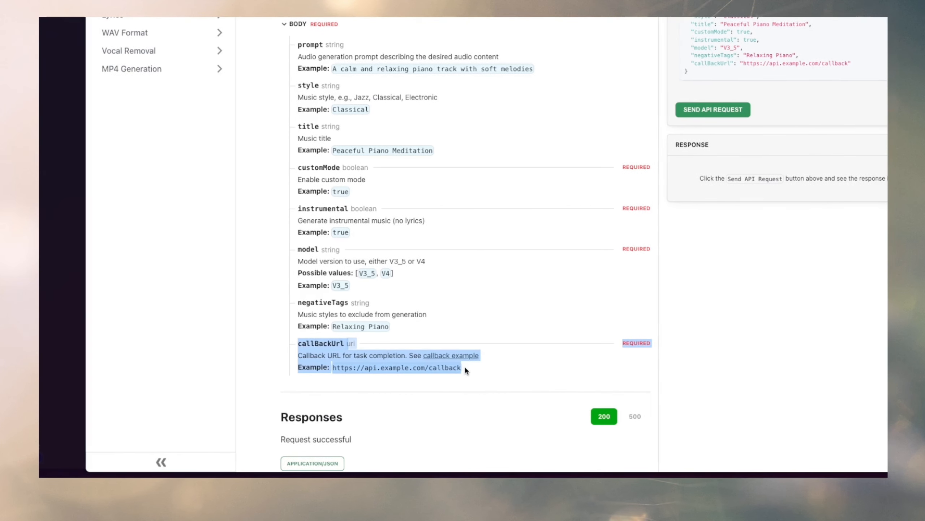
left_click(463, 366)
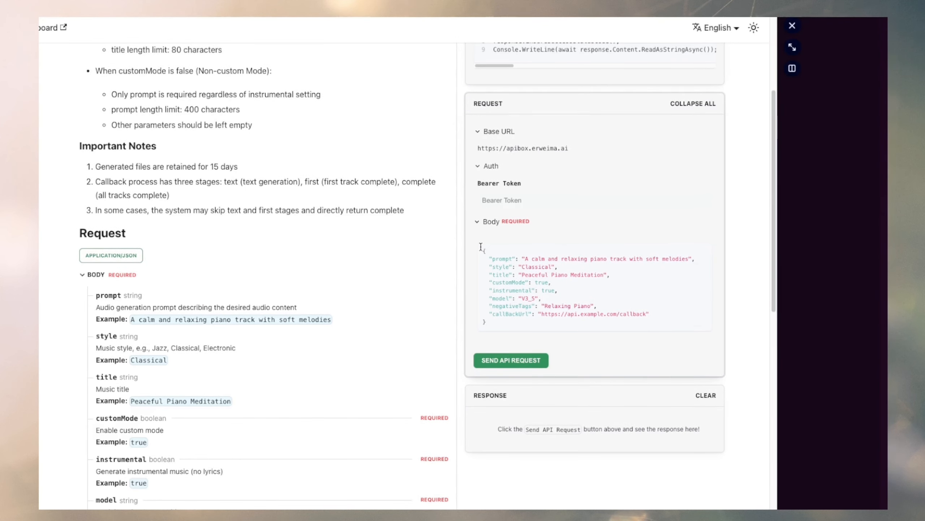
Examine the example JSON request body, especially the customMode and instrumental settings, and the base URL above it.
left_click_drag(480, 248, 542, 323)
left_click(484, 298)
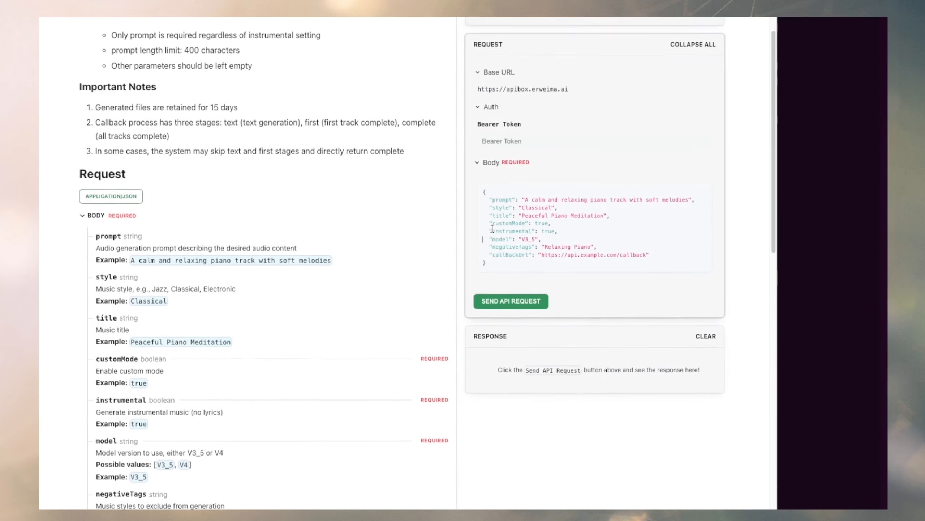
mouse_move(491, 230)
left_mouse_down()
mouse_move(563, 229)
mouse_move(495, 233)
left_mouse_up()
left_click_drag(534, 210, 550, 212)
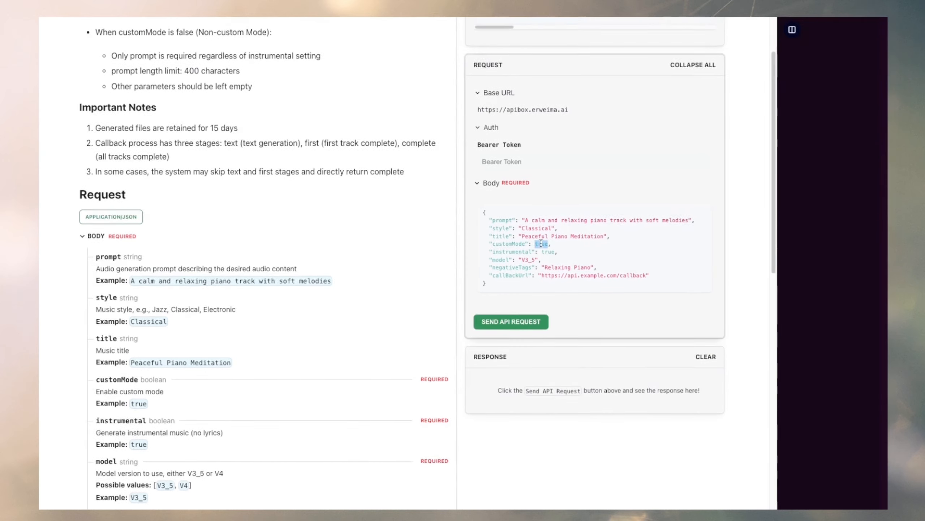
left_click_drag(557, 243, 490, 243)
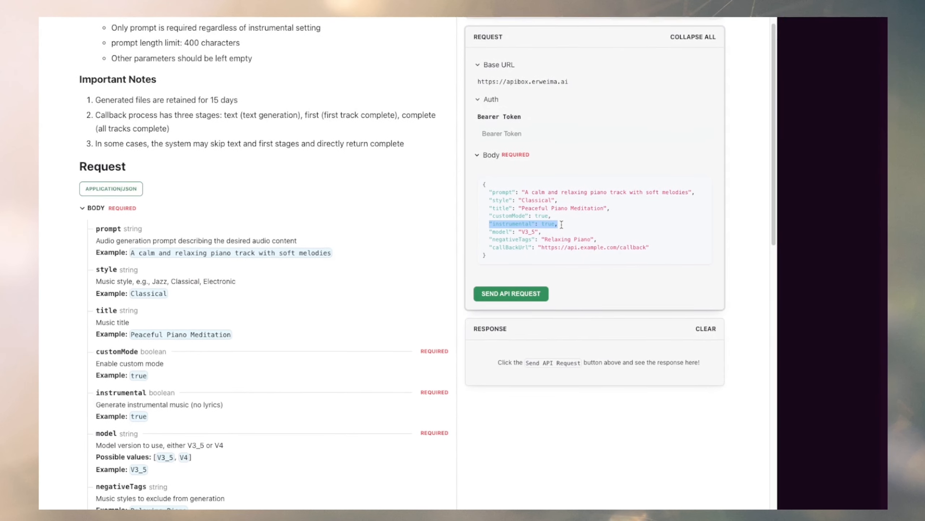
left_click_drag(558, 223, 467, 231)
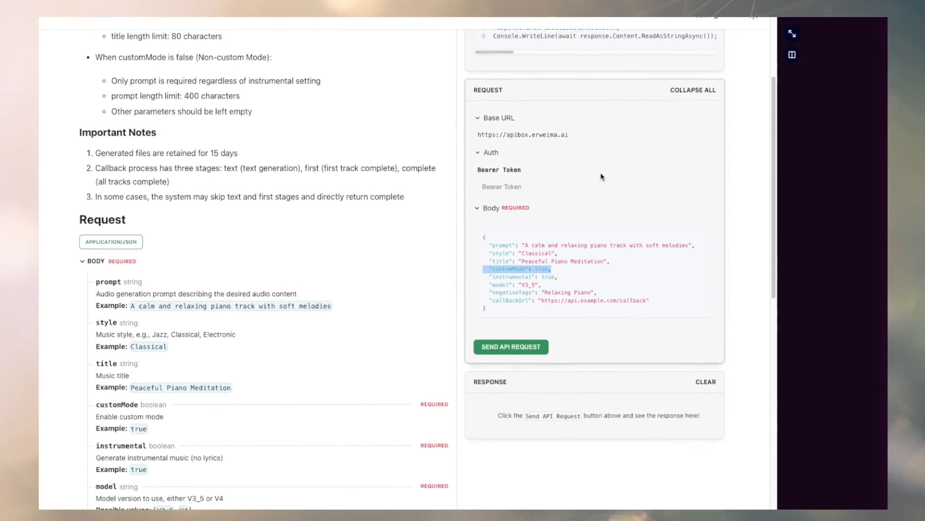
left_click_drag(528, 268, 543, 314)
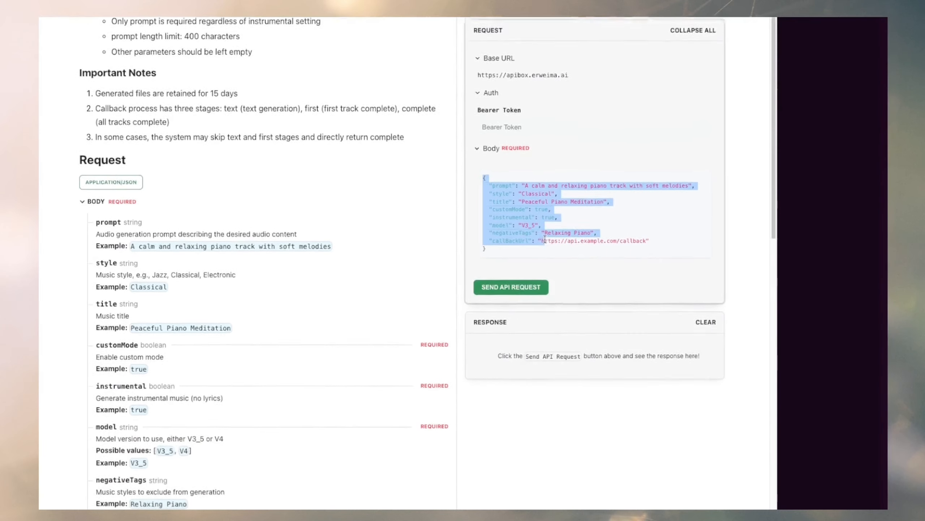
left_click_drag(574, 142, 476, 143)
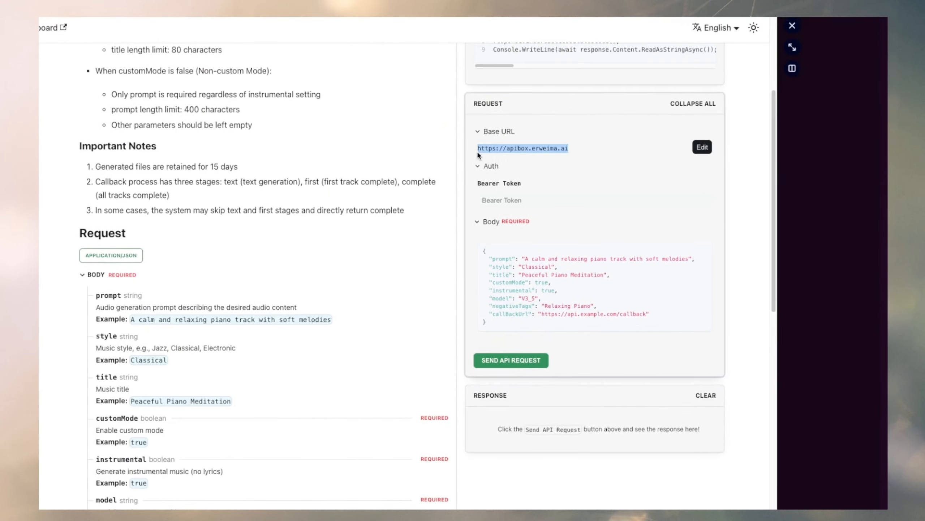
scroll(381, 198, "up", 5)
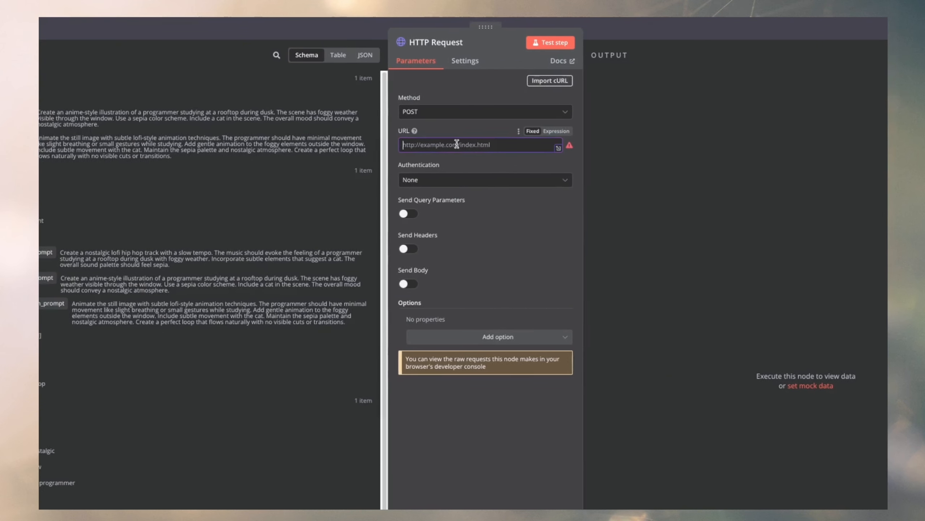
right_click(432, 144)
left_click(467, 215)
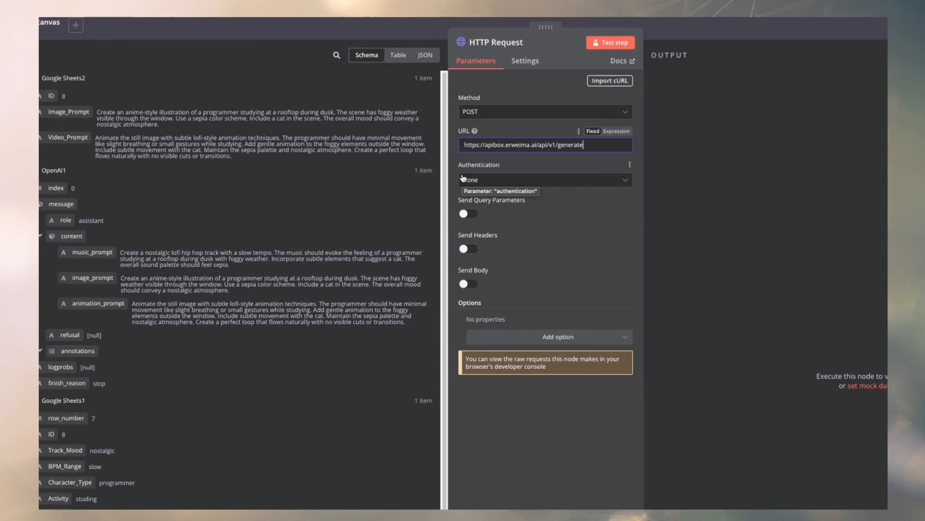
Enable sending headers on the HTTP Request node and paste the API key copied from the Suno API site as the header value.
left_click(451, 248)
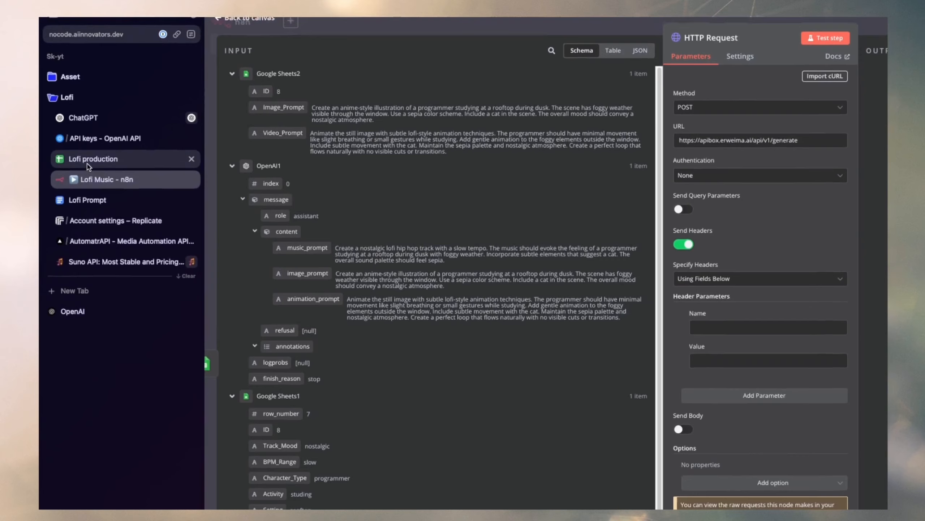
left_click(105, 263)
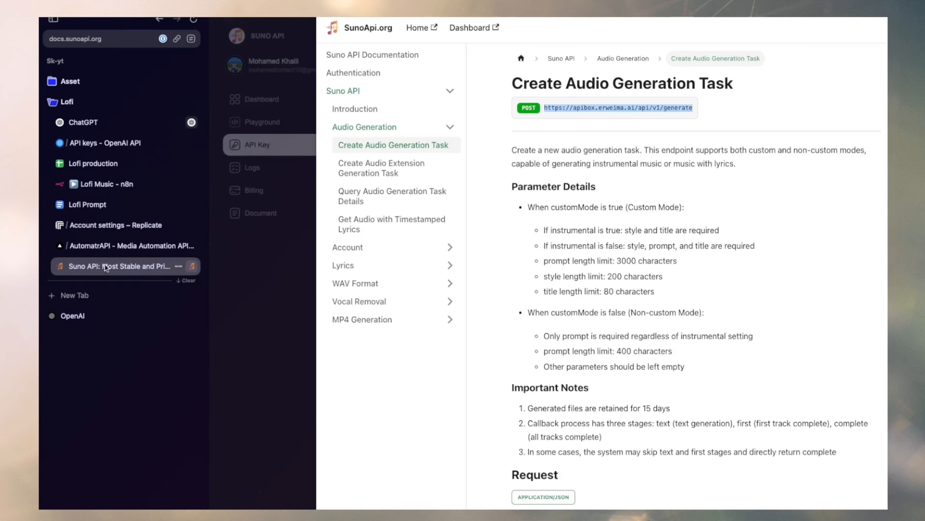
left_click(247, 138)
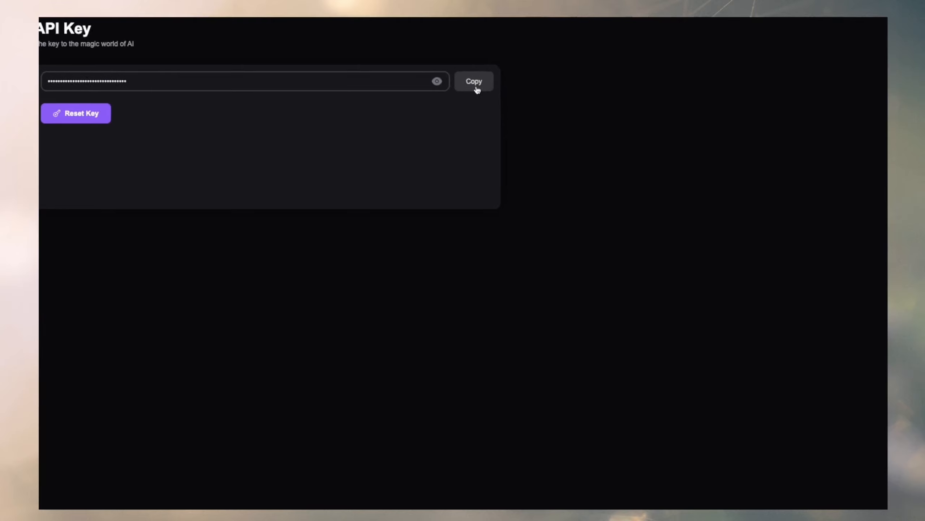
left_click(809, 86)
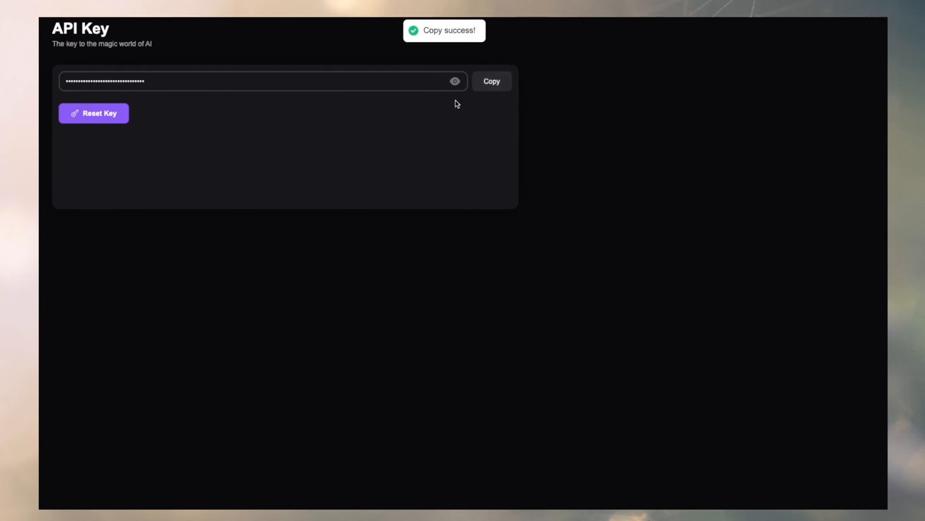
left_click(105, 184)
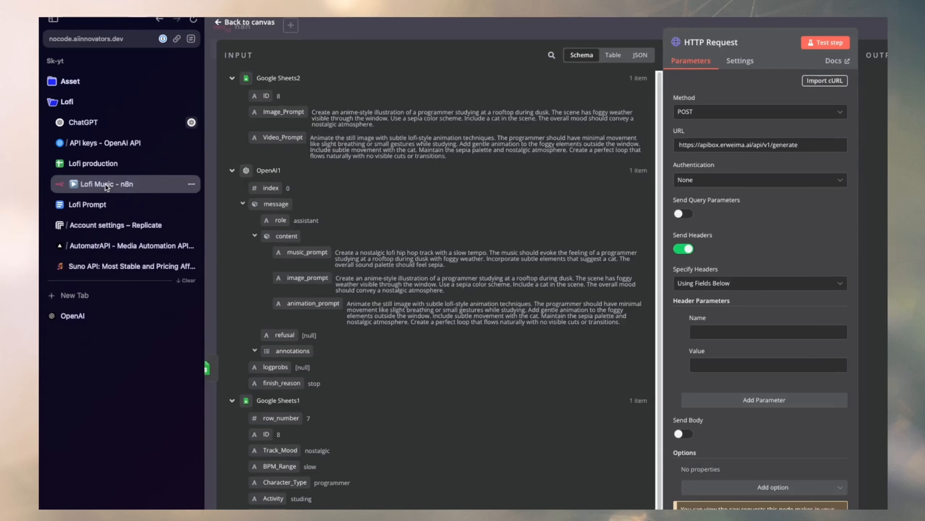
left_click(707, 367)
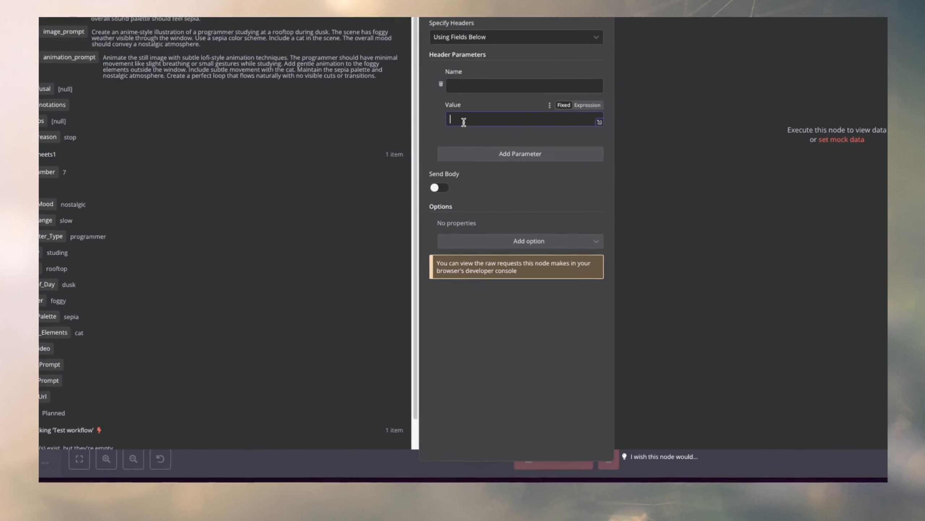
key("ctrl+v")
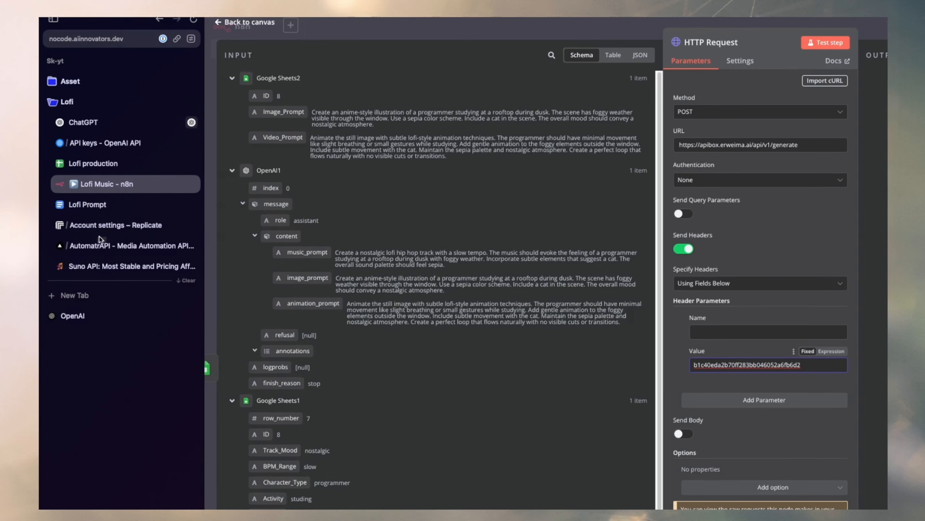
Following the Suno API documentation, name the header Authorization and prefix its value with Bearer, then enable sending a request body.
left_click(109, 266)
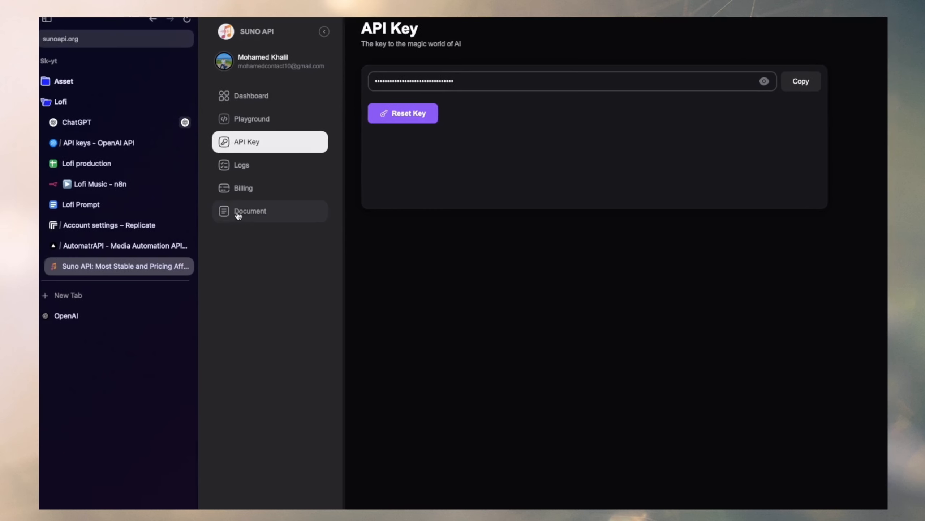
left_click(238, 213)
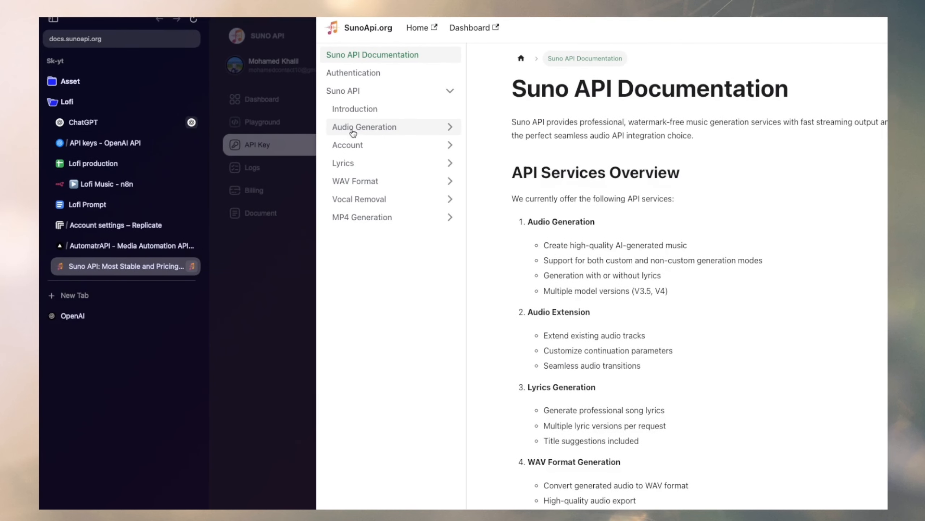
left_click(352, 131)
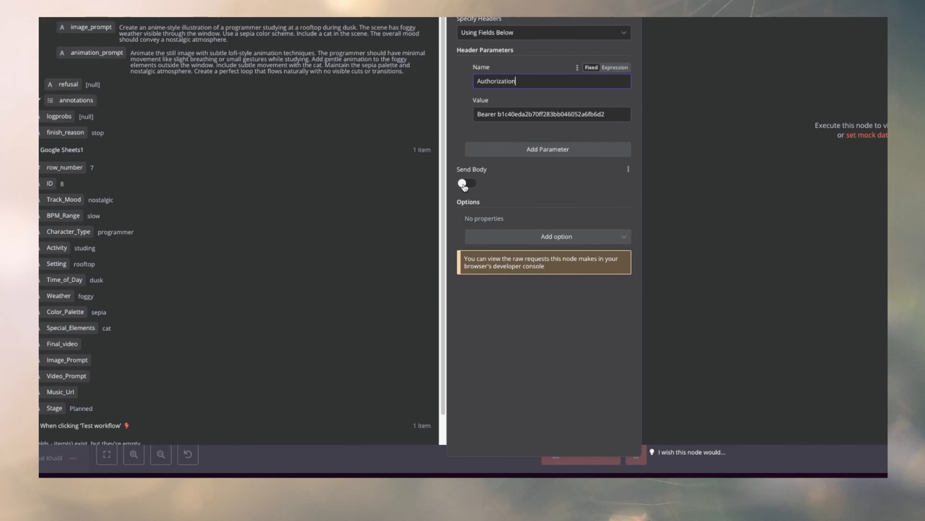
left_click(462, 184)
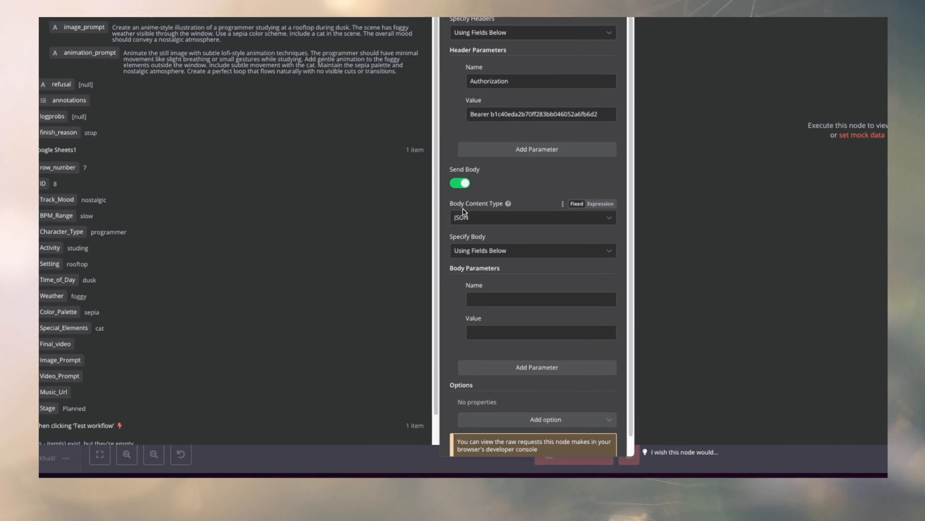
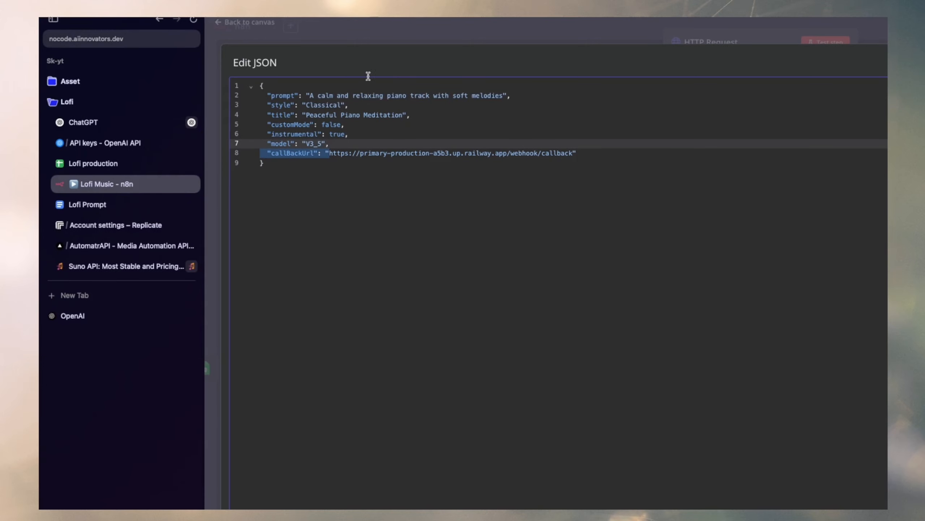
Replace the sample prompt in the HTTP Request's JSON body with OpenAI1's music_prompt expression and return to the canvas.
left_click(379, 37)
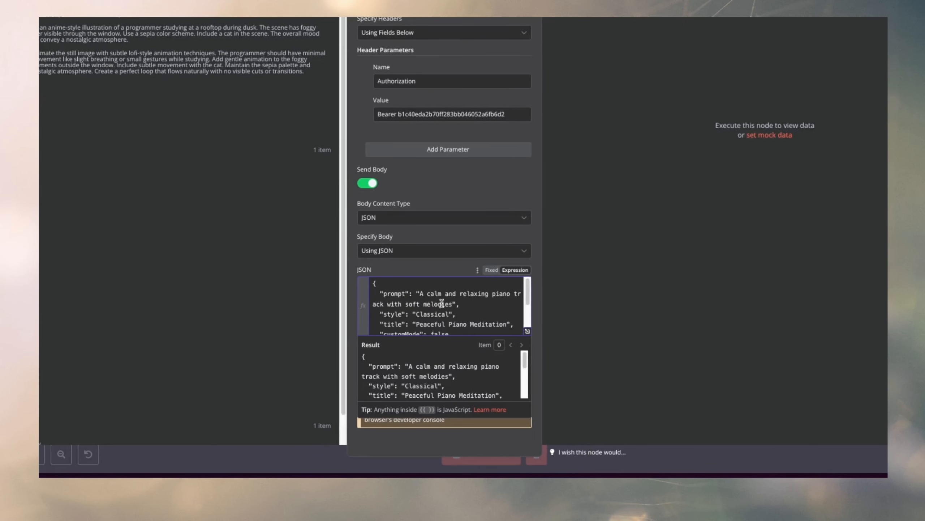
left_click_drag(462, 294, 496, 304)
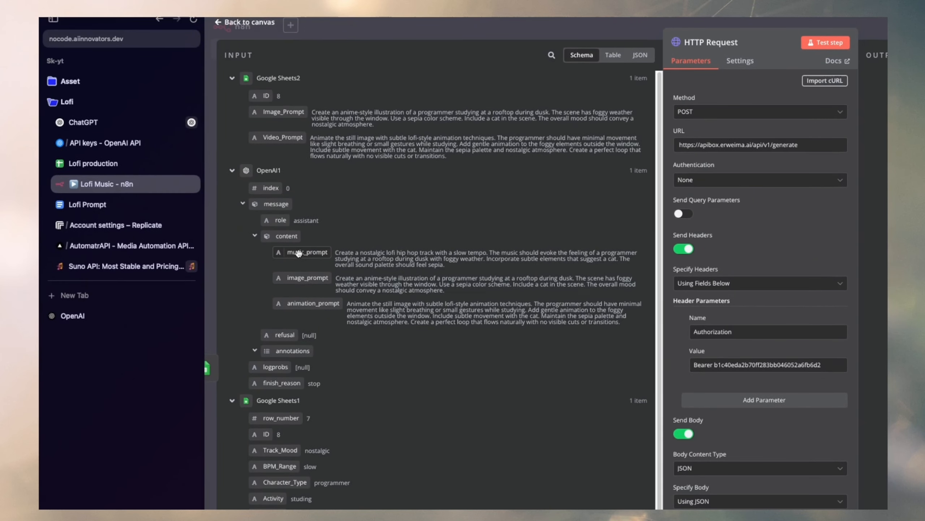
left_click_drag(291, 253, 464, 294)
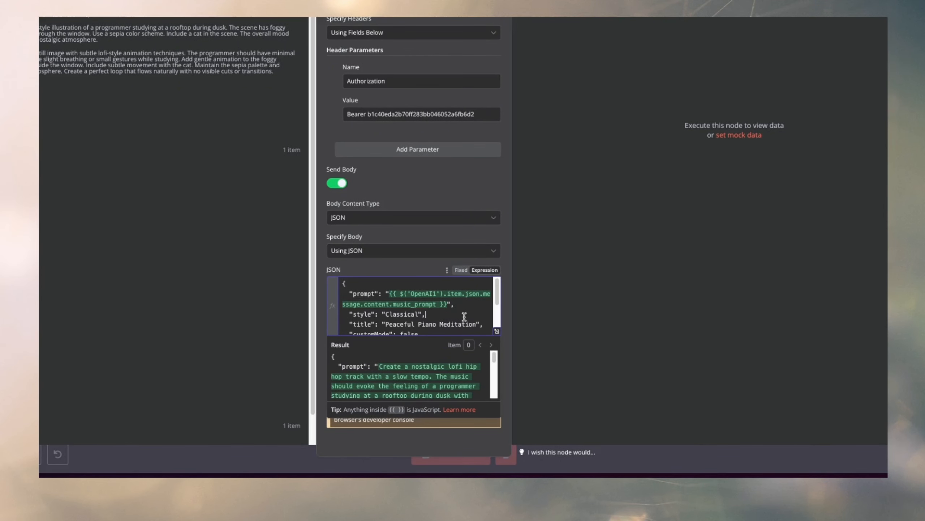
scroll(407, 313, "down", 3)
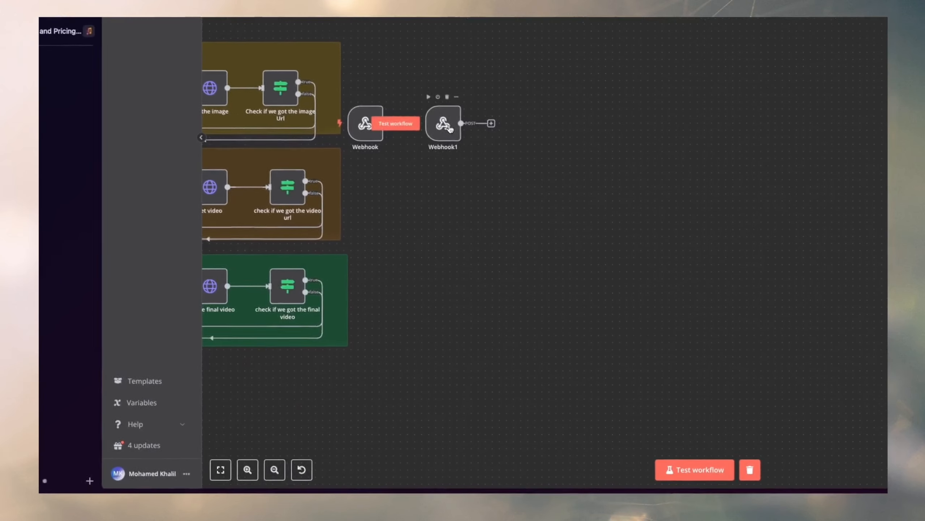
left_click_drag(440, 120, 472, 110)
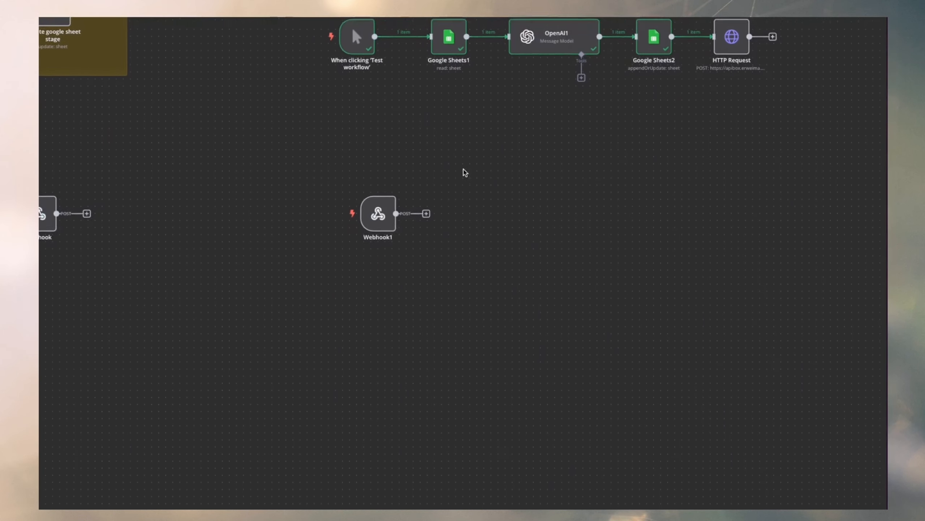
Move the Webhook1 node closer to the main workflow, below and slightly left of its manual trigger.
left_click_drag(464, 134, 331, 217)
left_click_drag(467, 152, 486, 154)
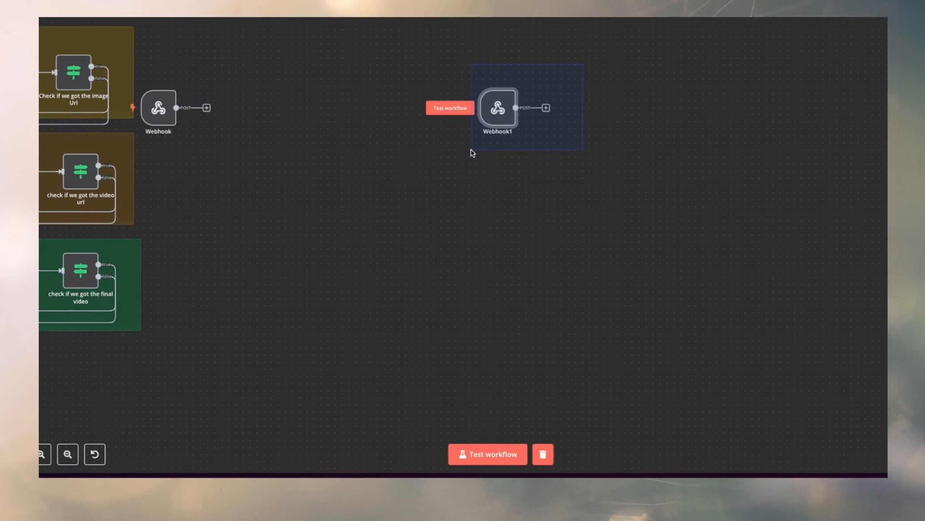
left_click_drag(460, 119, 433, 112)
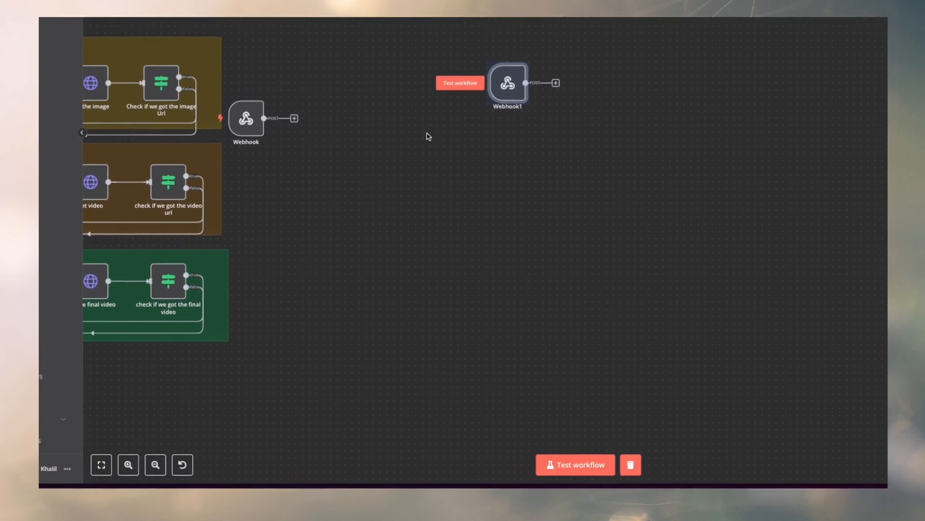
scroll(461, 127, "up", 5)
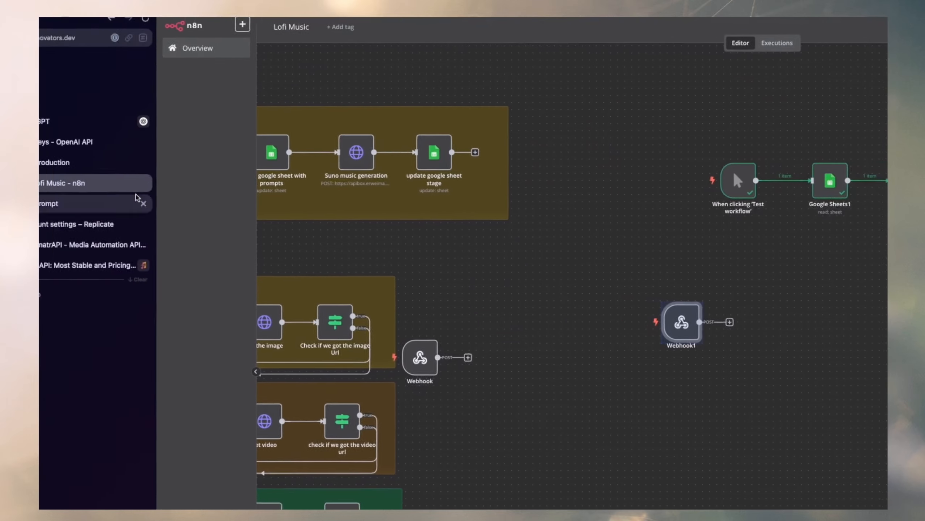
Examine the Music_Url cell and the available Stage options for row 7 of the Lofi production sheet.
left_click(113, 162)
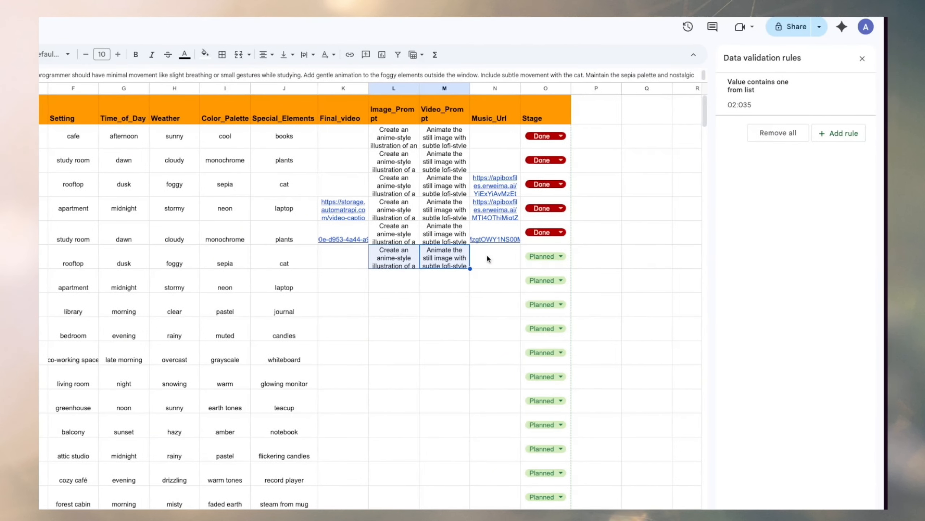
left_click(489, 256)
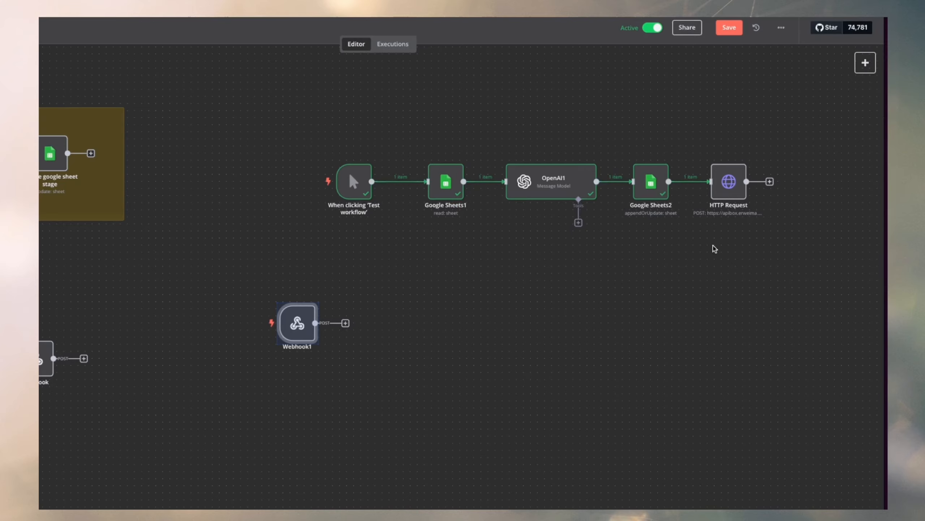
scroll(715, 249, "right", 6)
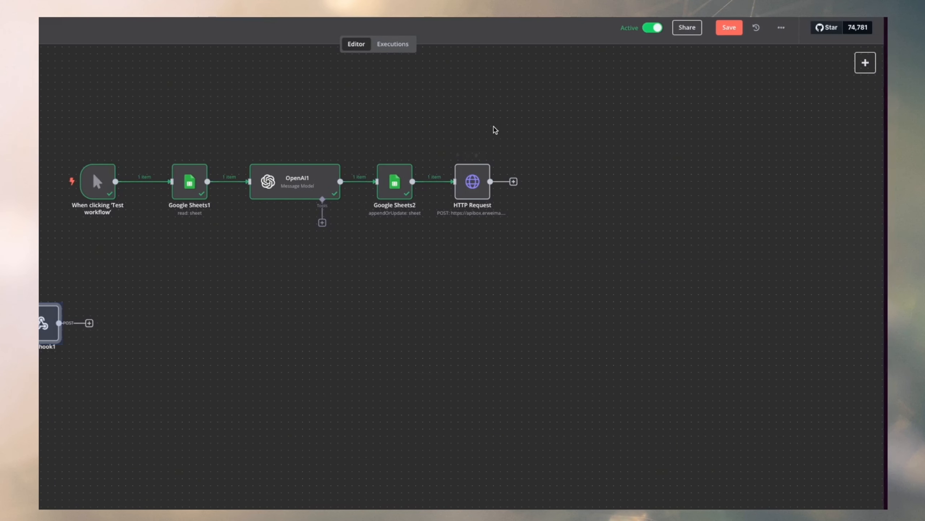
left_click_drag(608, 121, 7, 256)
left_click(722, 237)
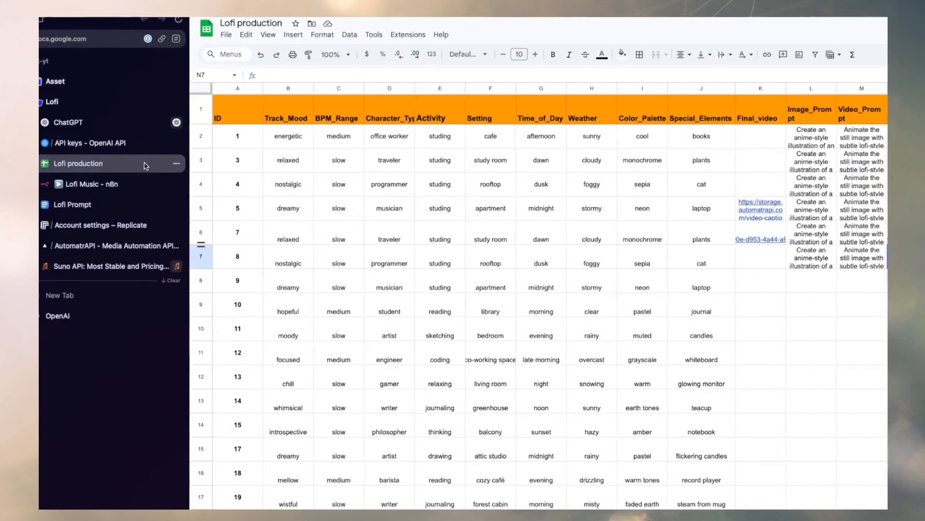
left_click(681, 256)
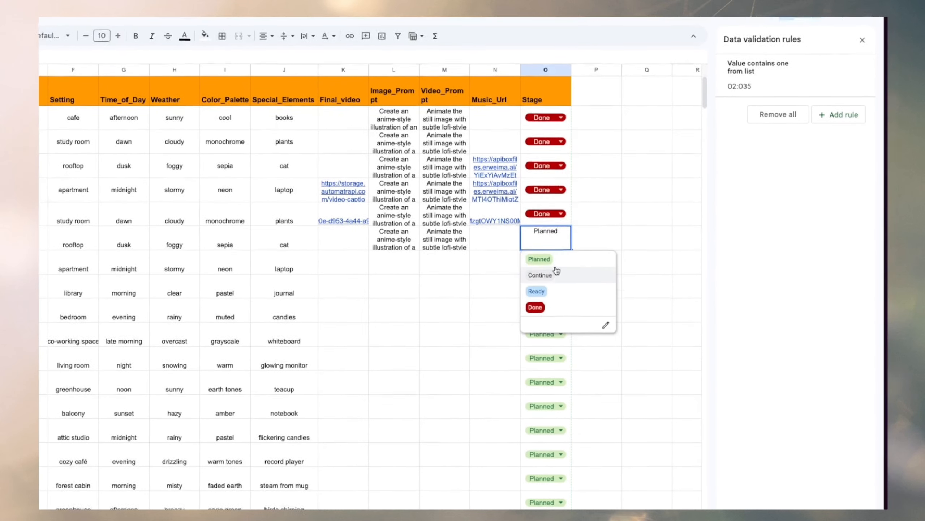
left_click(493, 242)
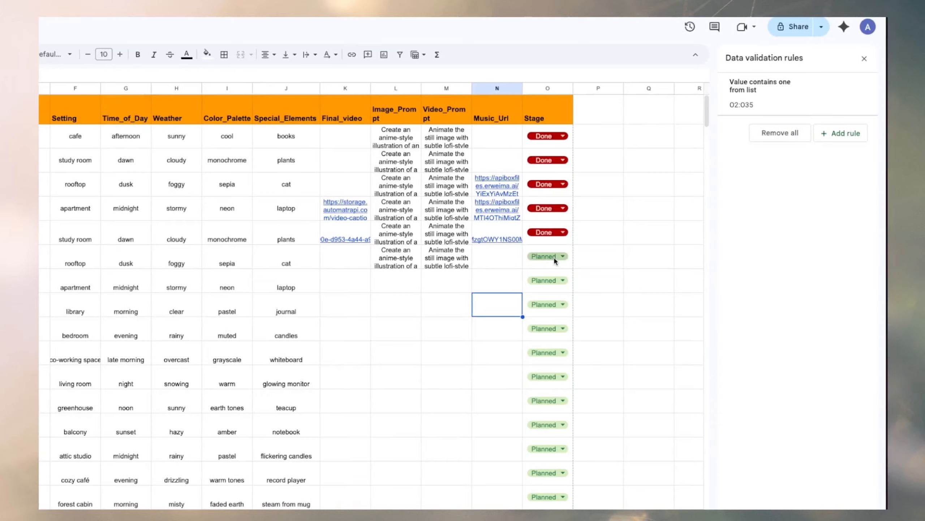
left_click(96, 185)
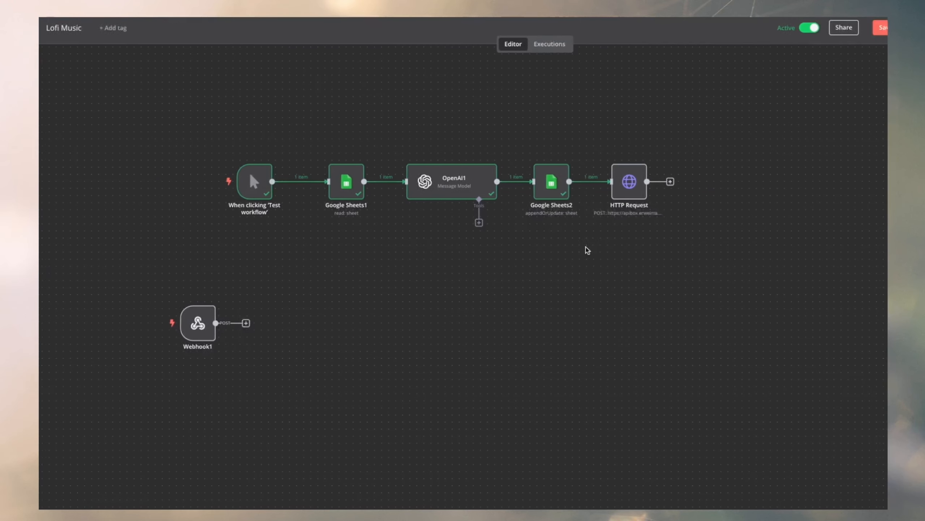
Duplicate the Google Sheets2 node and place the copy after the HTTP Request node, connected to its output.
left_click(670, 181)
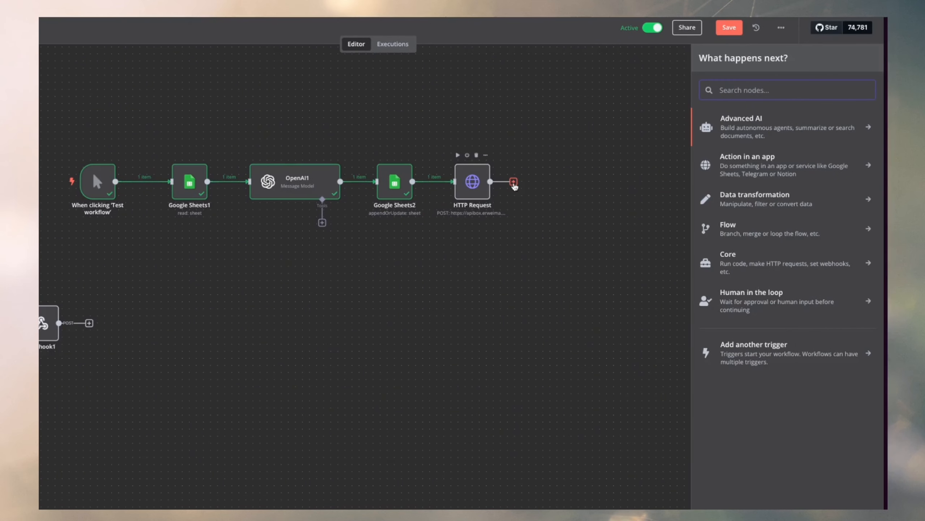
key("BackSpace")
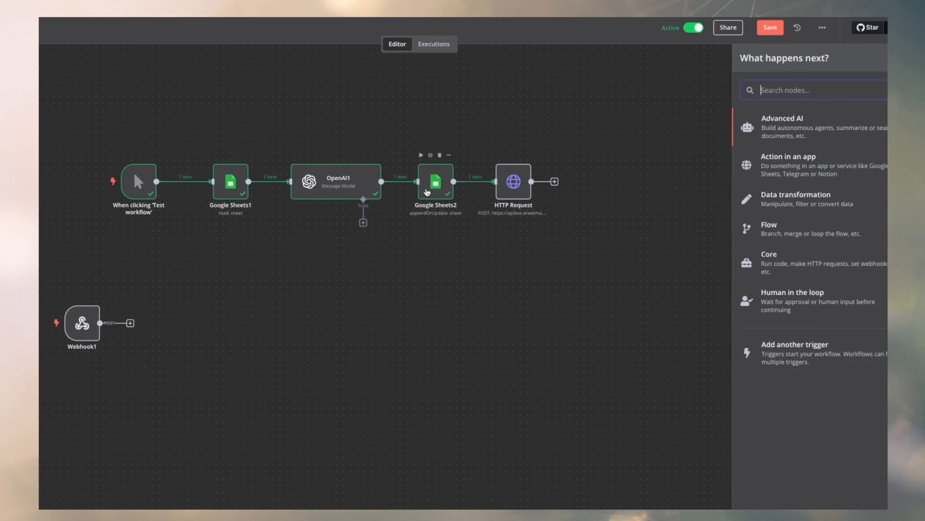
right_click(391, 184)
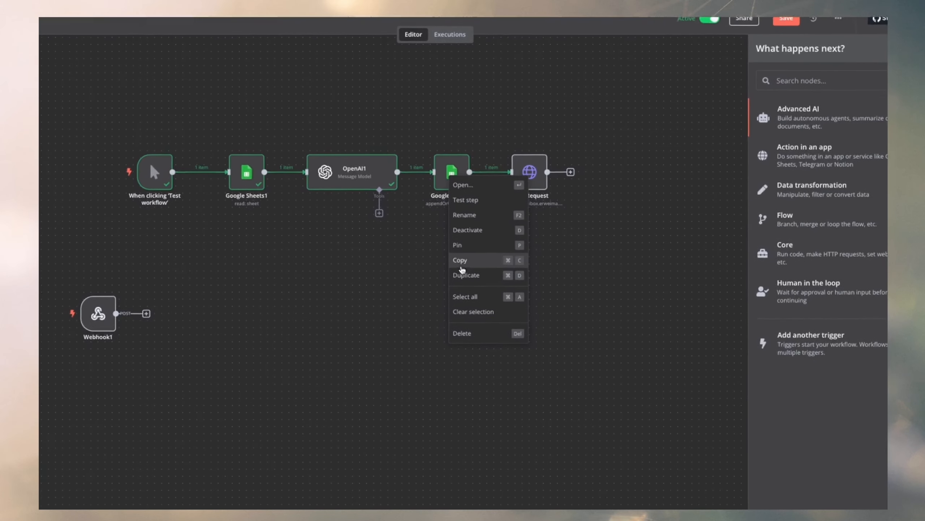
left_click(461, 284)
left_click_drag(511, 276, 539, 185)
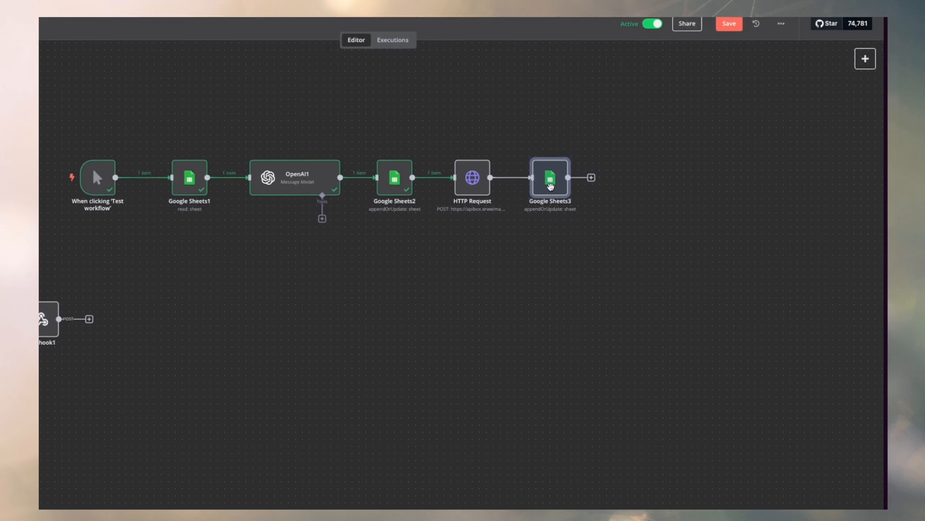
left_click(524, 237)
In the Google Sheets3 node, remove the Image_Prompt and Video_Prompt mappings and send the Stage column with the fixed value Continue.
left_click(550, 177)
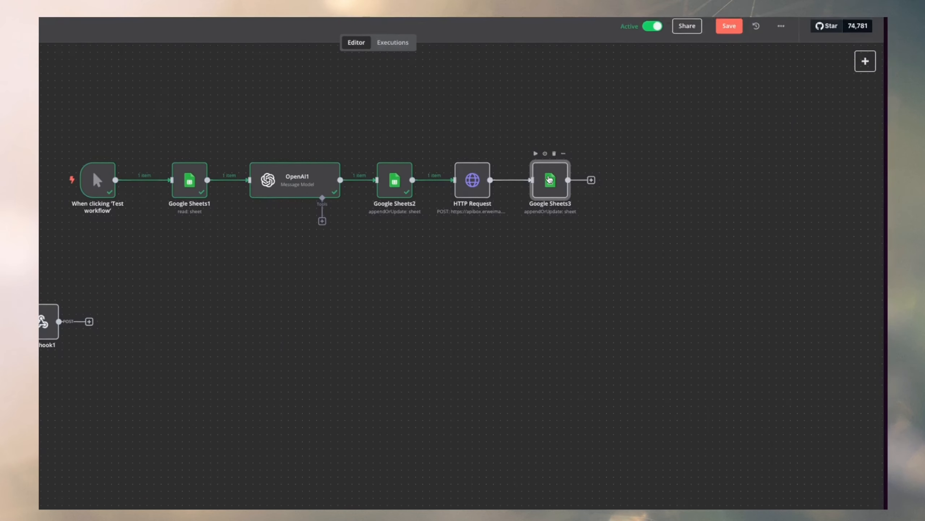
double_click(550, 177)
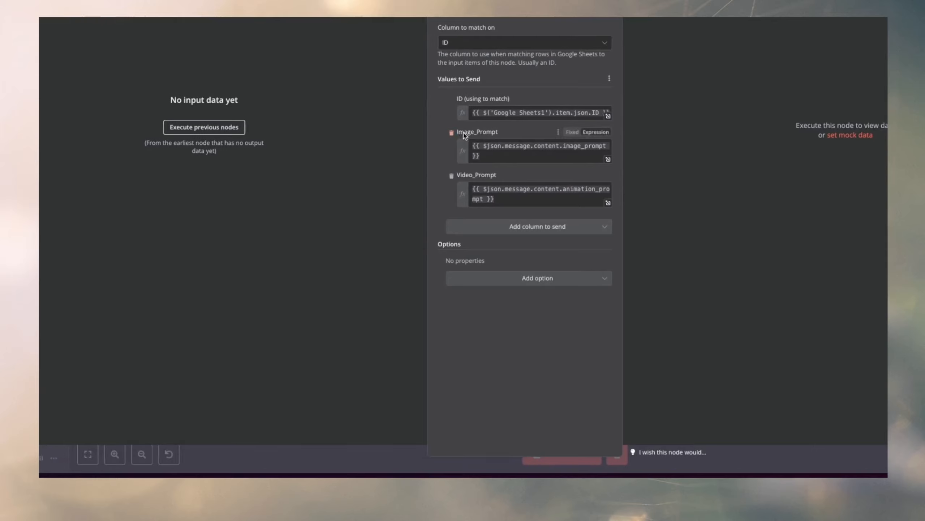
left_click(452, 133)
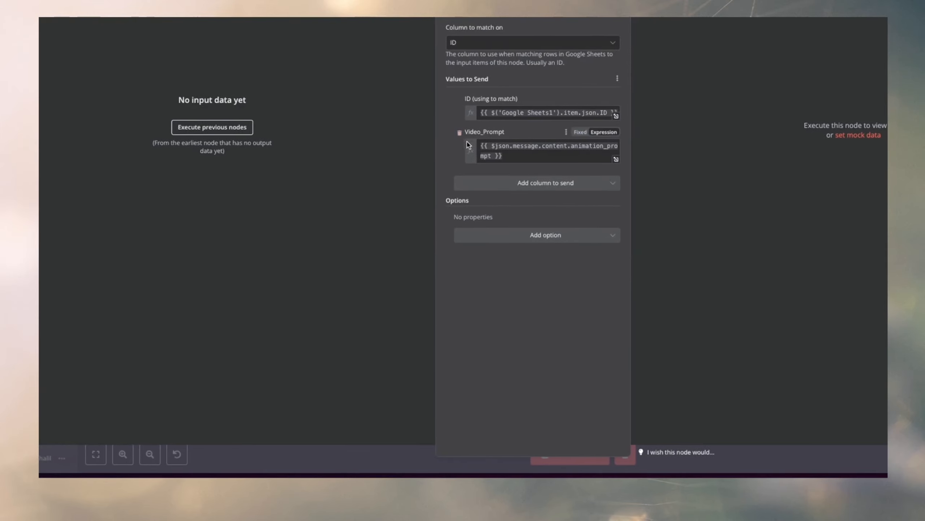
left_click(536, 139)
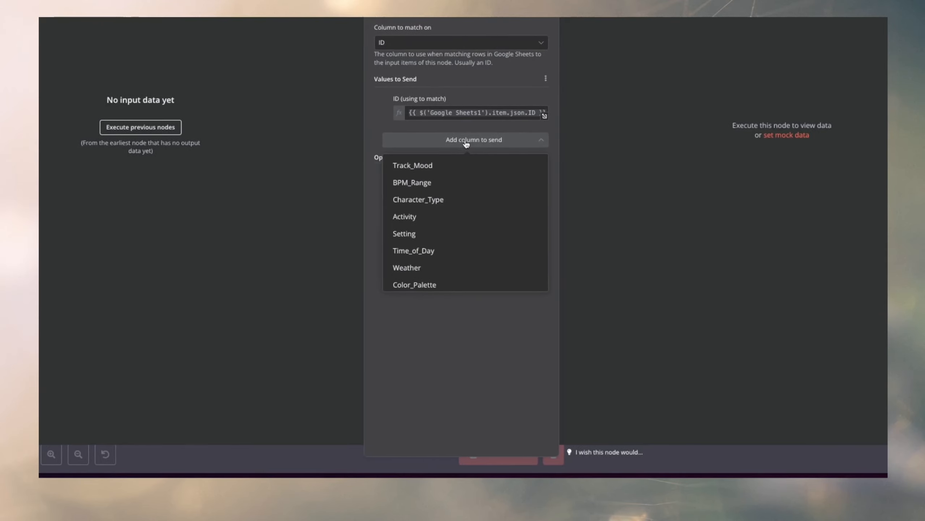
scroll(461, 179, "down", 3)
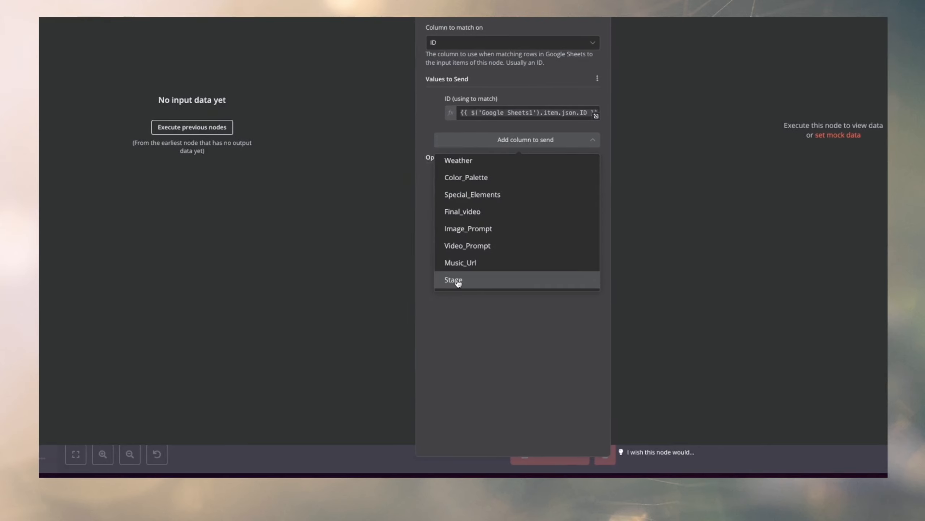
left_click(433, 279)
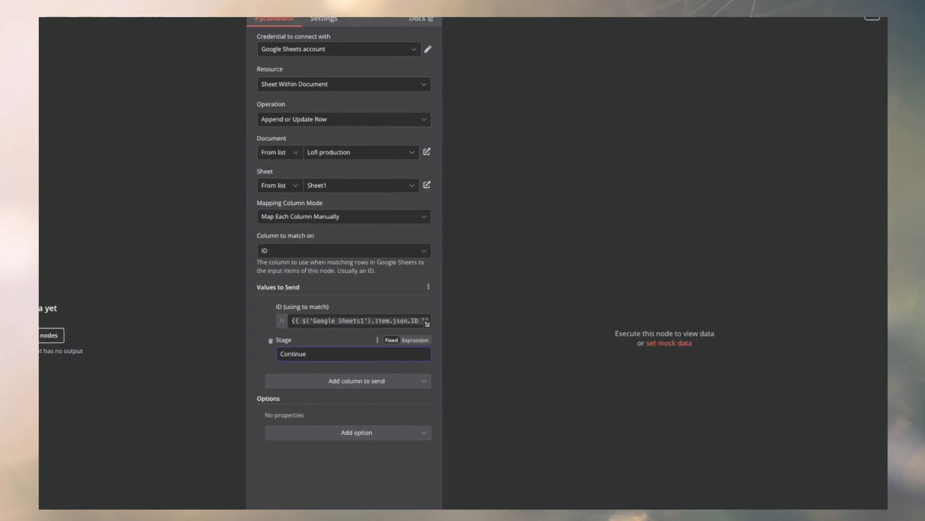
left_click(601, 24)
Review the Google Sheets2 node's target sheet, ID matching and Image_Prompt and Video_Prompt mappings.
left_click_drag(740, 132, 0, 270)
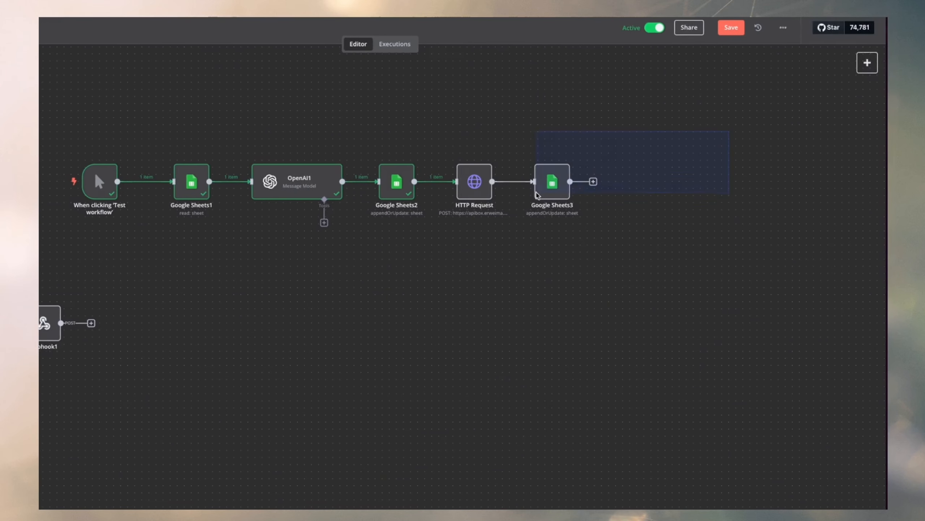
left_click_drag(349, 267, 455, 249)
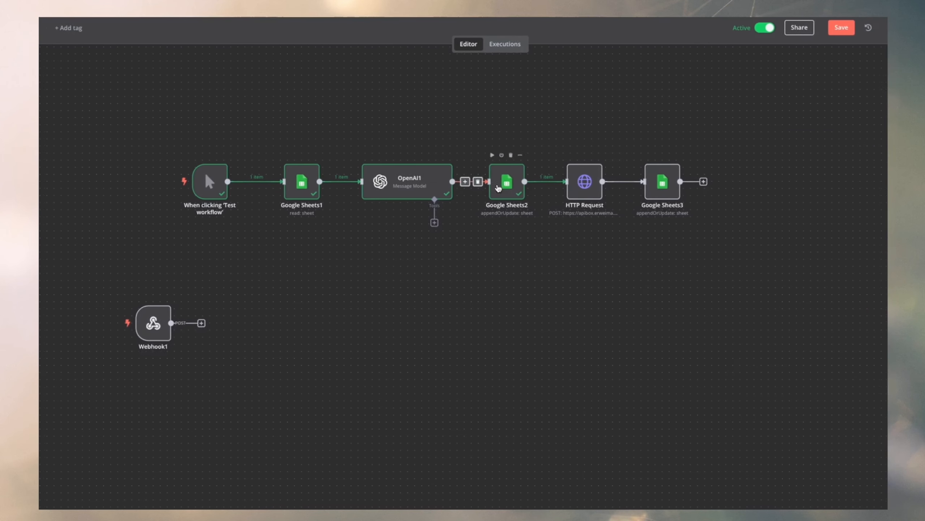
double_click(482, 179)
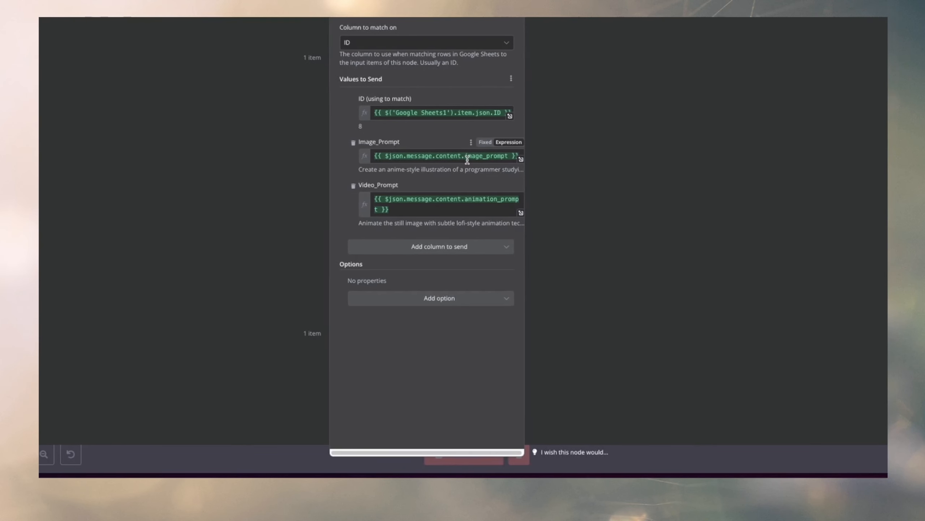
left_click(475, 23)
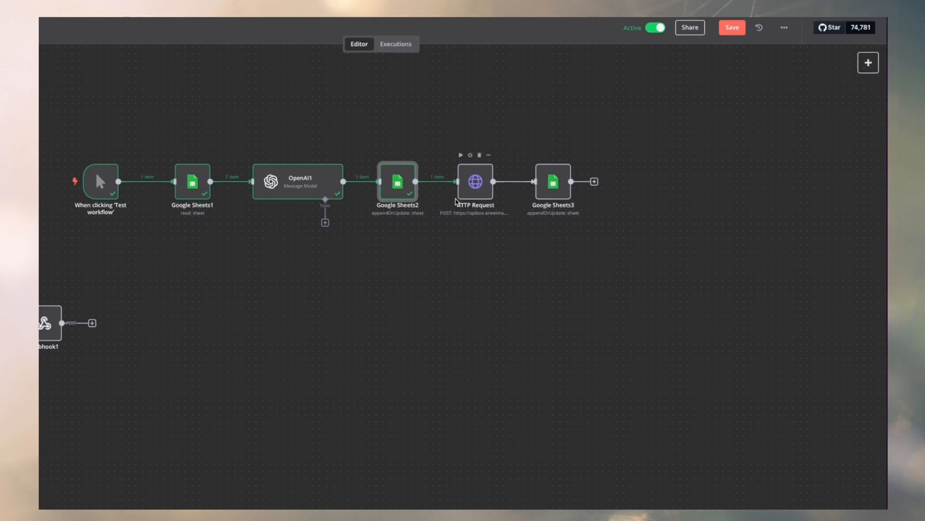
mouse_move(524, 189)
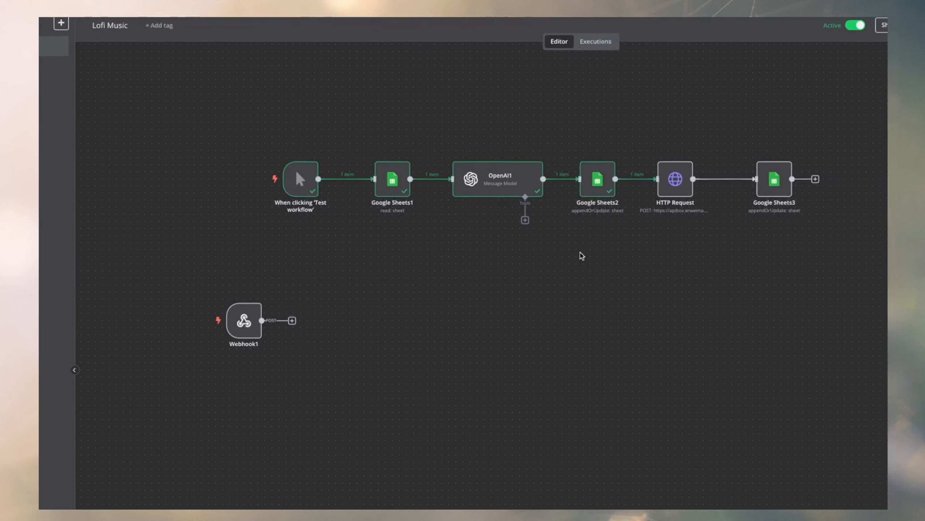
double_click(455, 183)
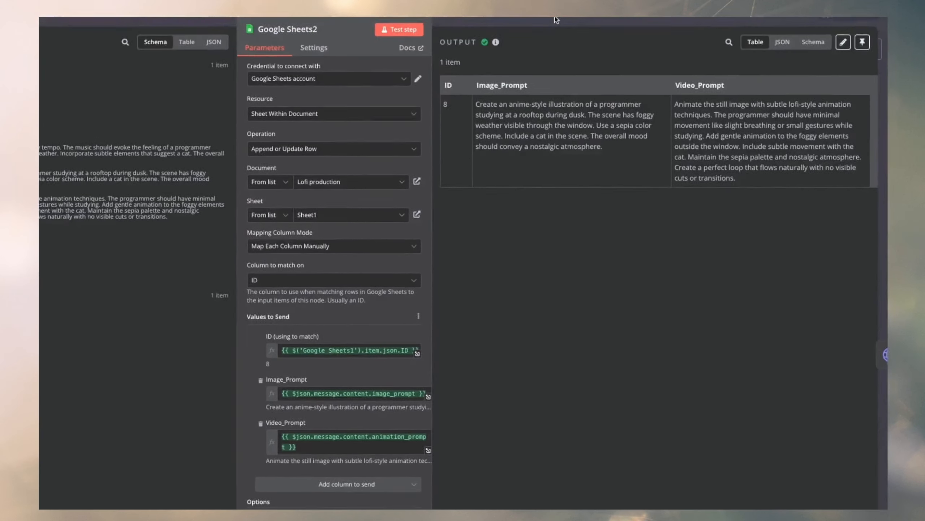
left_click(556, 21)
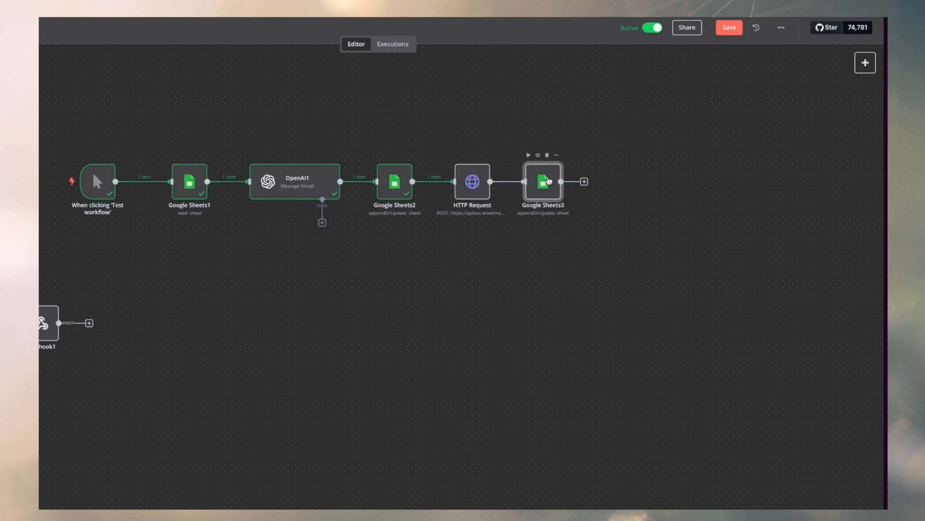
double_click(395, 181)
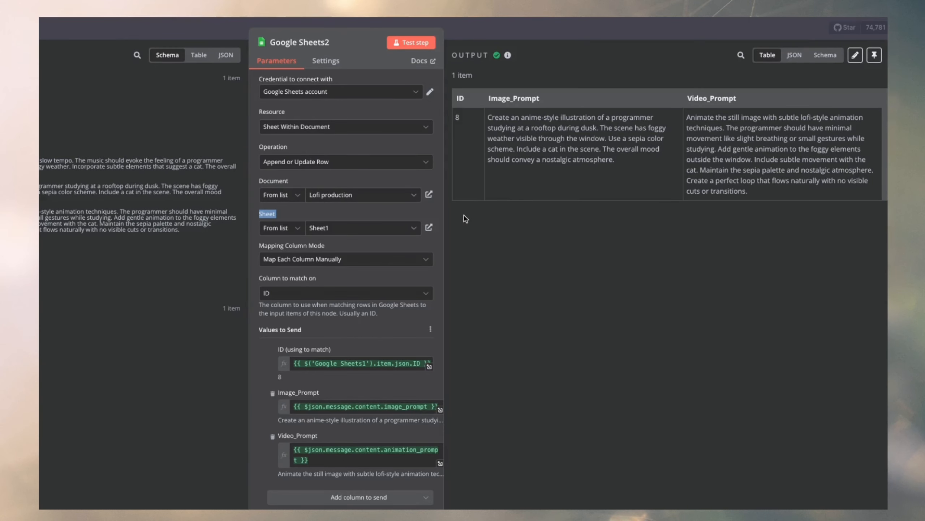
left_click(508, 30)
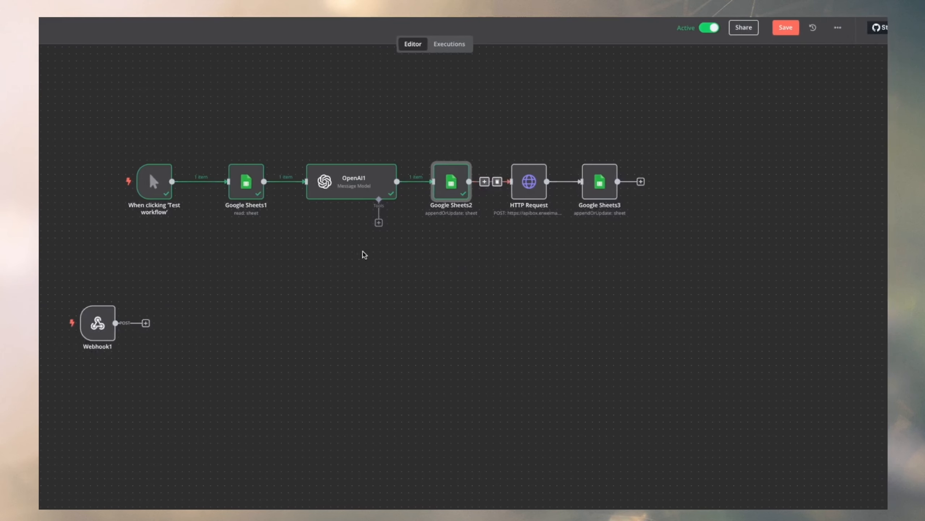
Align the Webhook1 node beneath the manual trigger and run a test of the HTTP Request node only.
left_click_drag(282, 301, 339, 272)
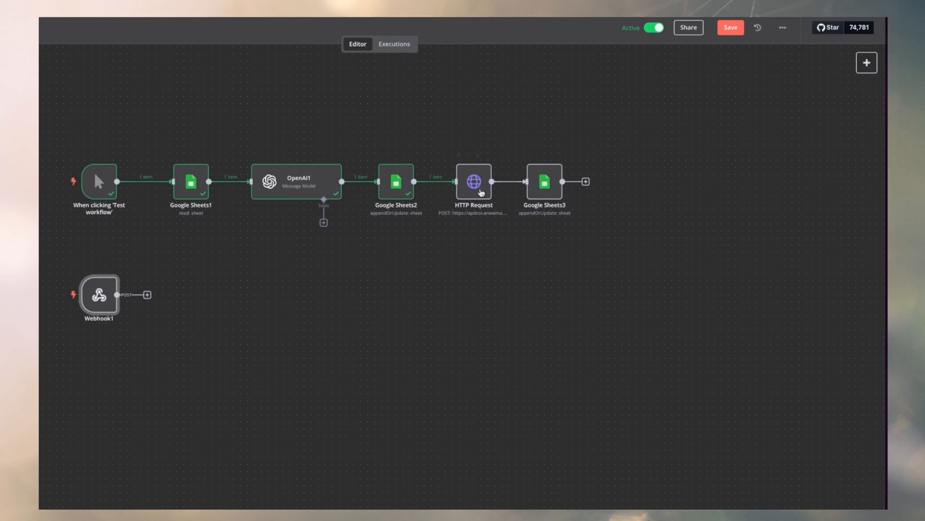
mouse_move(471, 158)
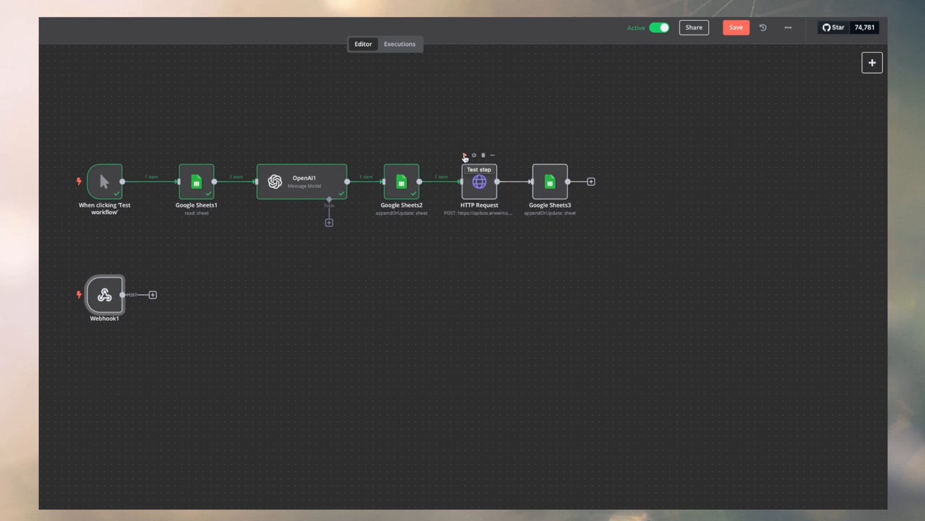
left_click(465, 155)
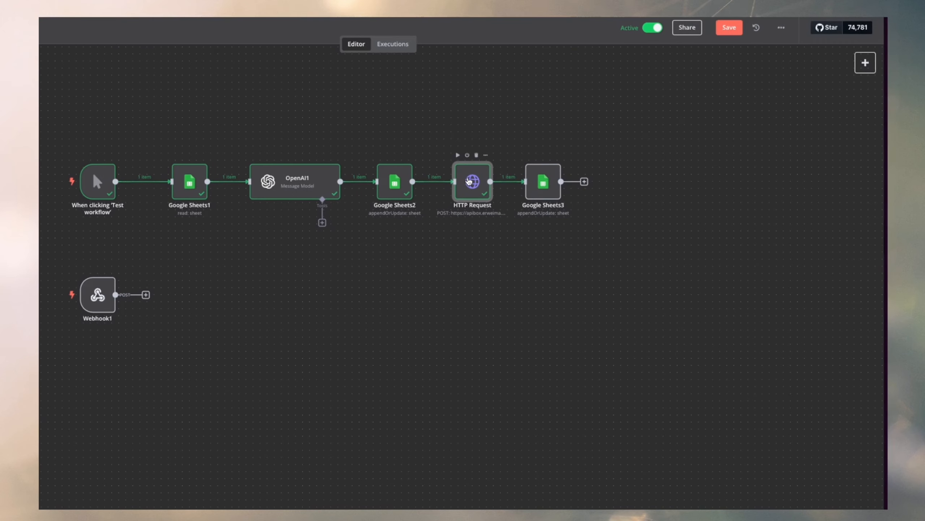
Examine the HTTP Request node's output for the response code and message, and return to the canvas.
double_click(471, 182)
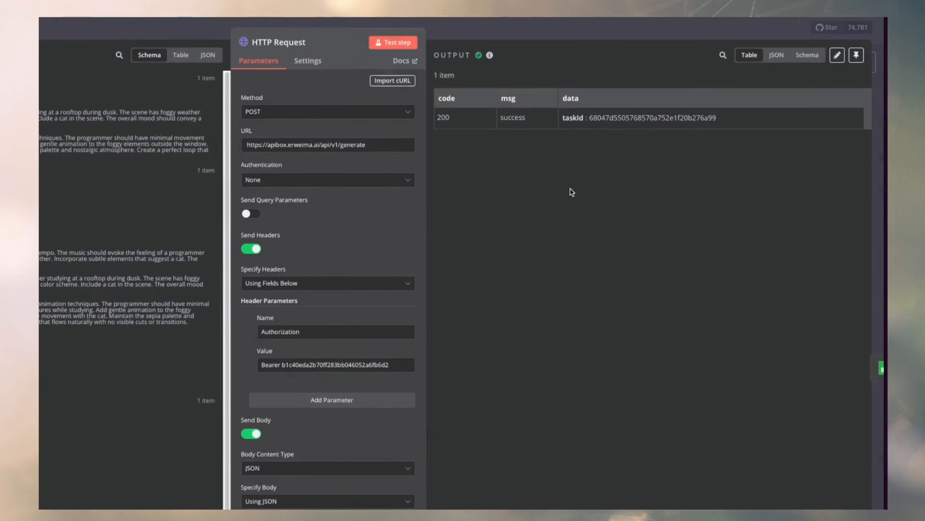
double_click(457, 120)
left_click(502, 121)
left_click(526, 33)
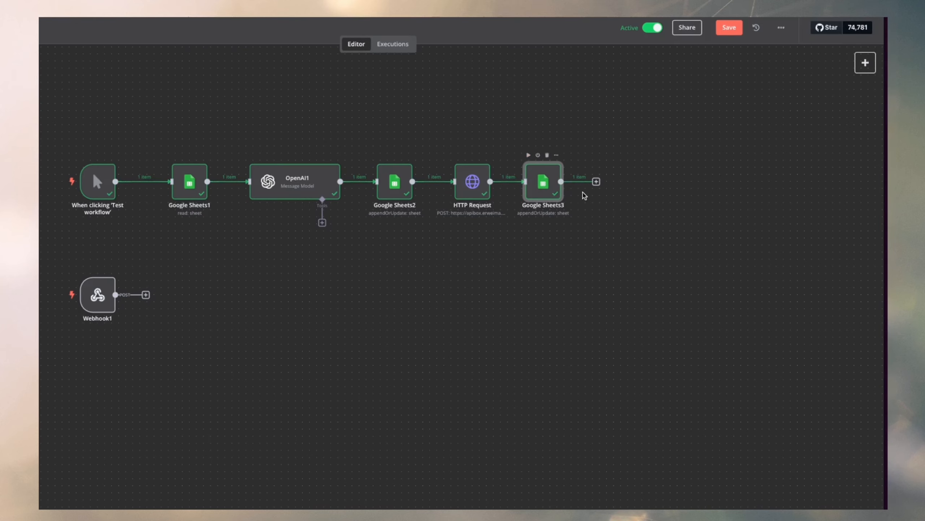
Switch to Google Sheets to check the processed row's prompts and Stage, and return to the n8n workflow.
left_click(123, 168)
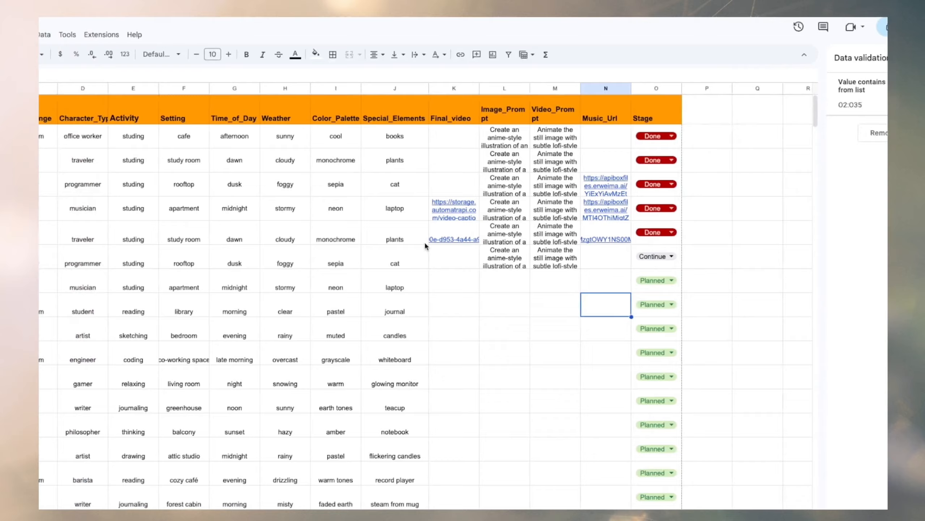
left_click(61, 184)
scroll(496, 227, "left", 3)
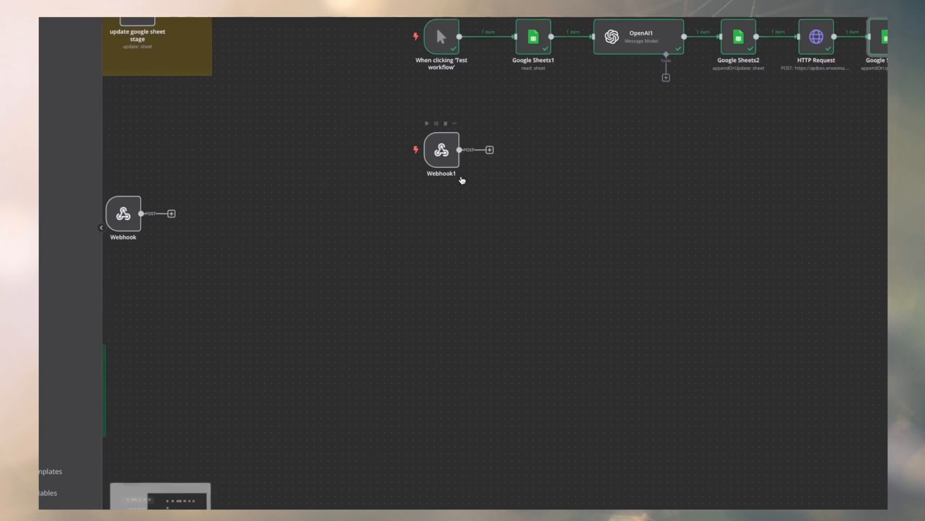
Start a test run from the Webhook1 trigger so it listens for a call to its test URL.
scroll(462, 180, "left", 10)
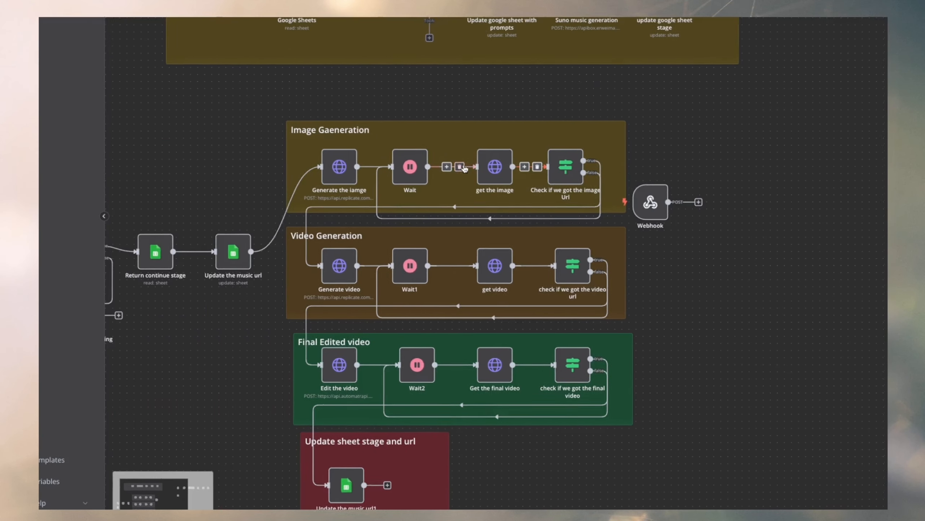
scroll(243, 208, "left", 4)
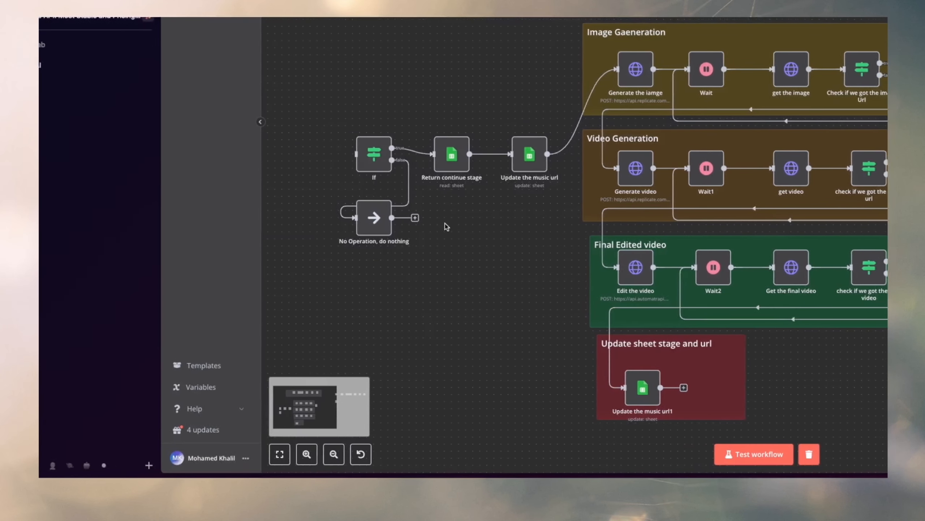
left_click_drag(358, 88, 440, 201)
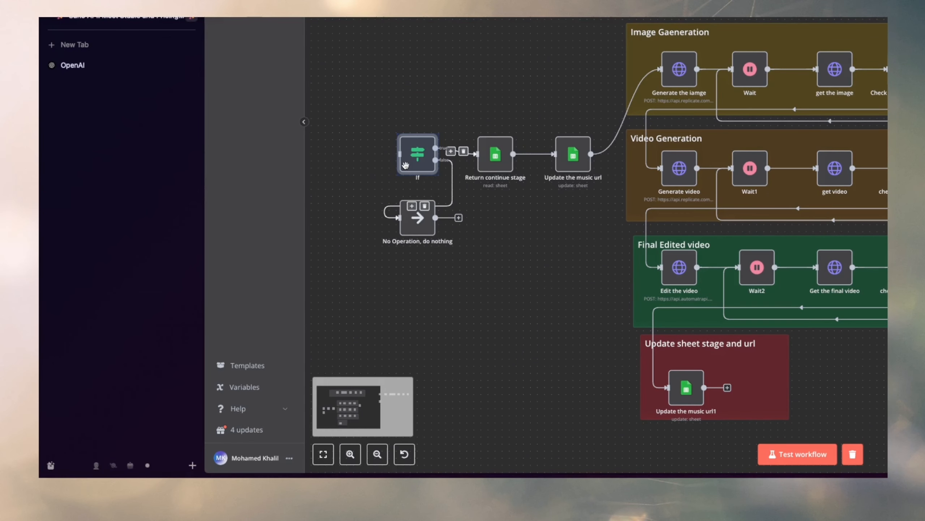
scroll(608, 158, "right", 10)
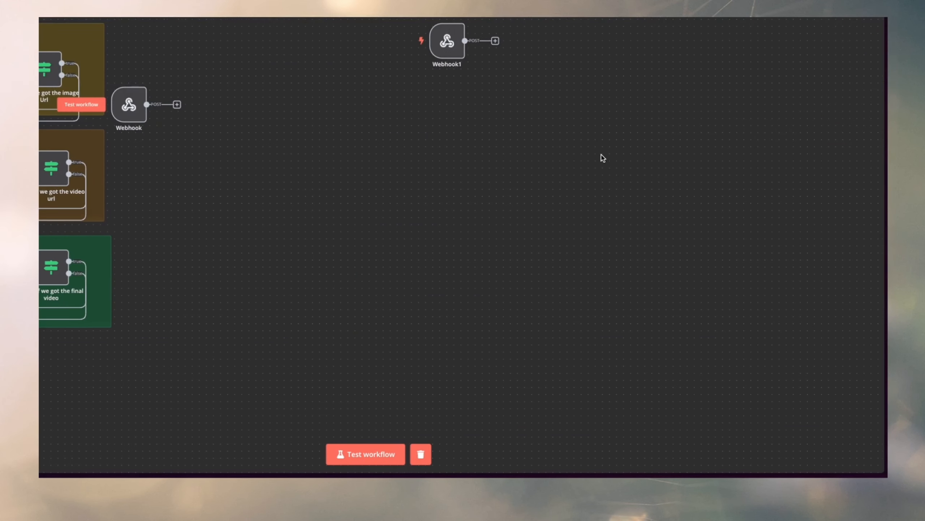
scroll(603, 158, "right", 3)
mouse_move(339, 39)
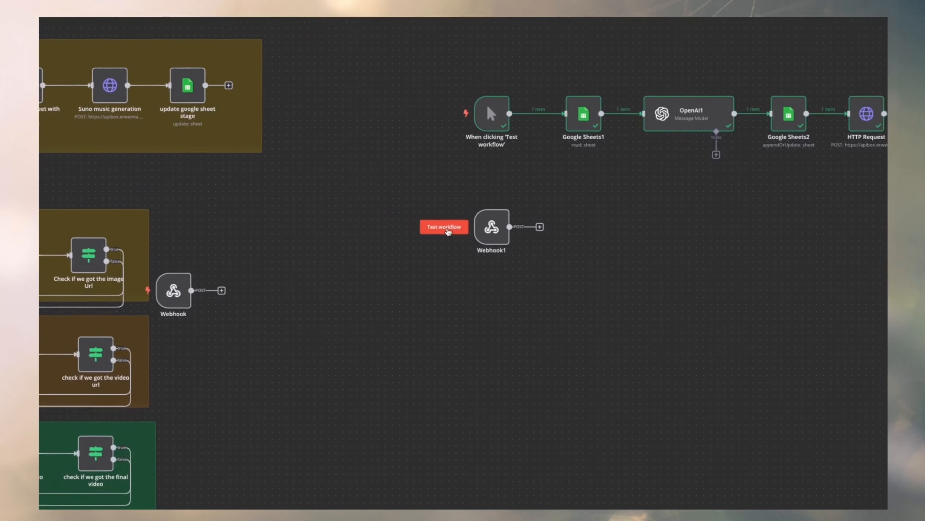
left_click(448, 232)
scroll(510, 231, "right", 3)
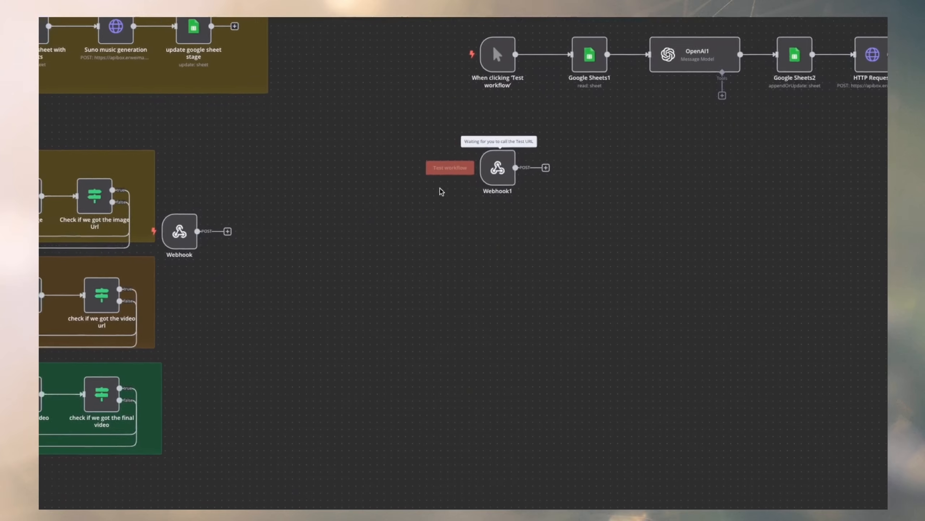
Move the original Webhook node farther away from the Image Gaeneration group on the canvas.
scroll(441, 192, "left", 10)
left_click(453, 114)
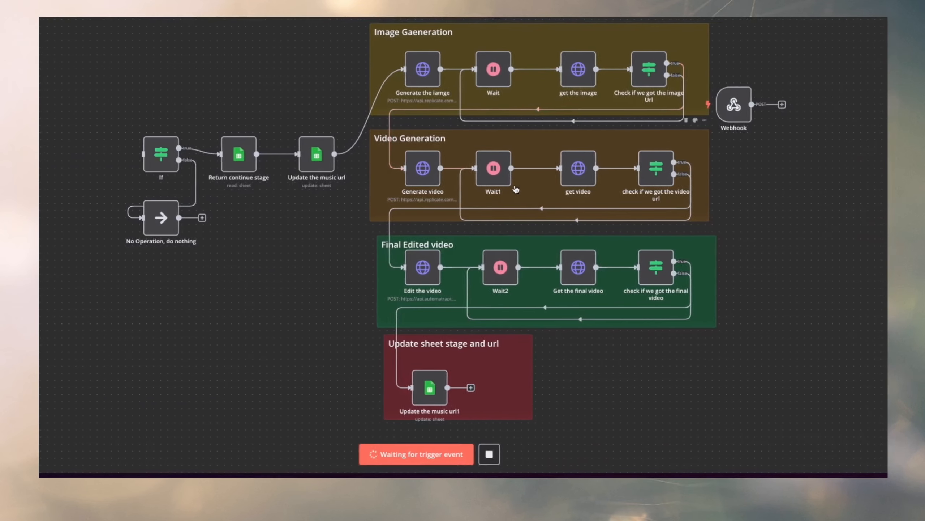
scroll(516, 189, "right", 4)
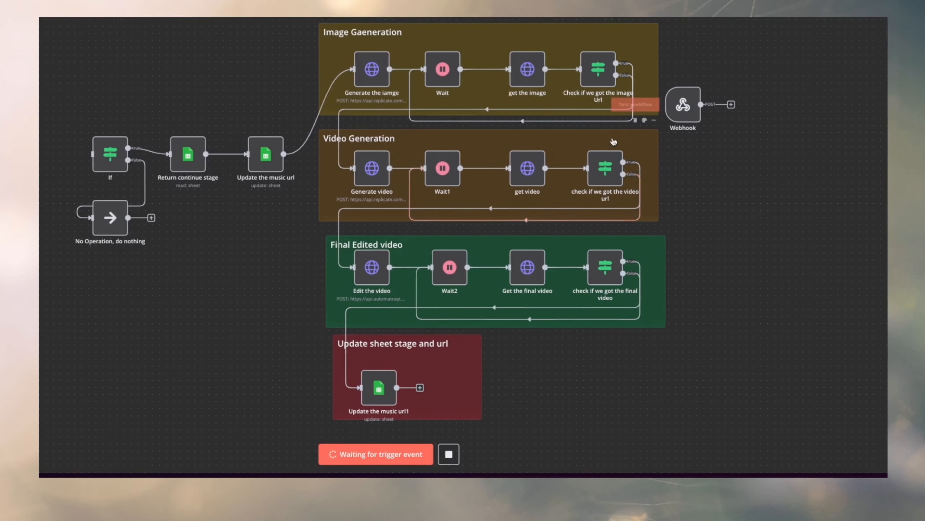
scroll(805, 155, "right", 8)
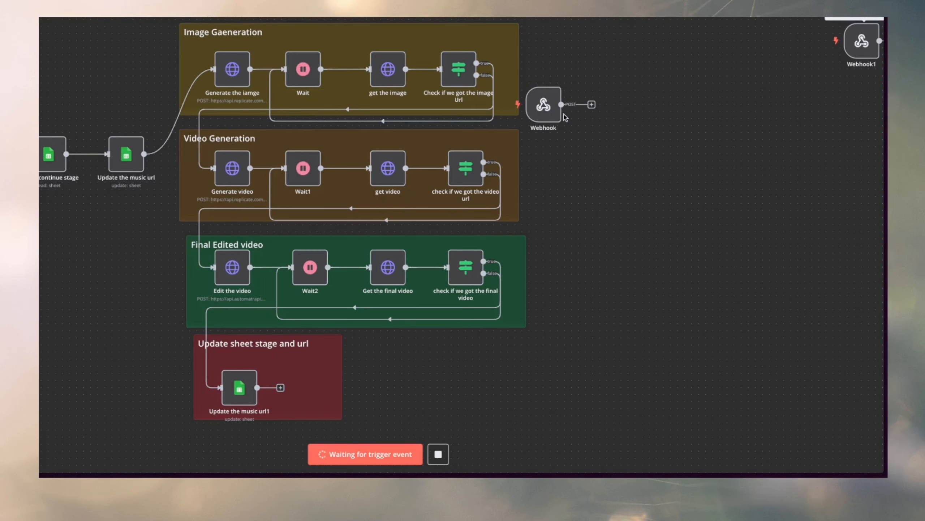
left_click_drag(589, 110, 664, 107)
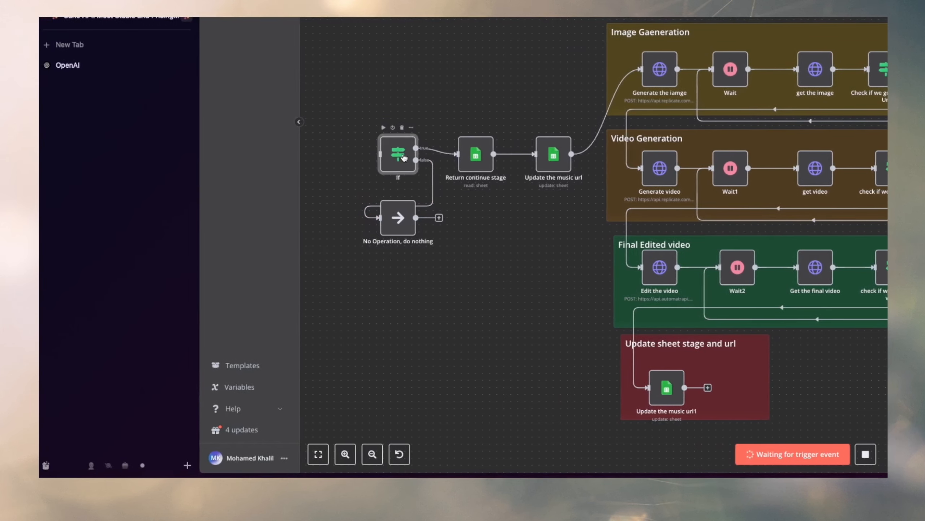
Examine the If node's condition and its expression for the source_audio_url field of the incoming webhook data.
double_click(404, 158)
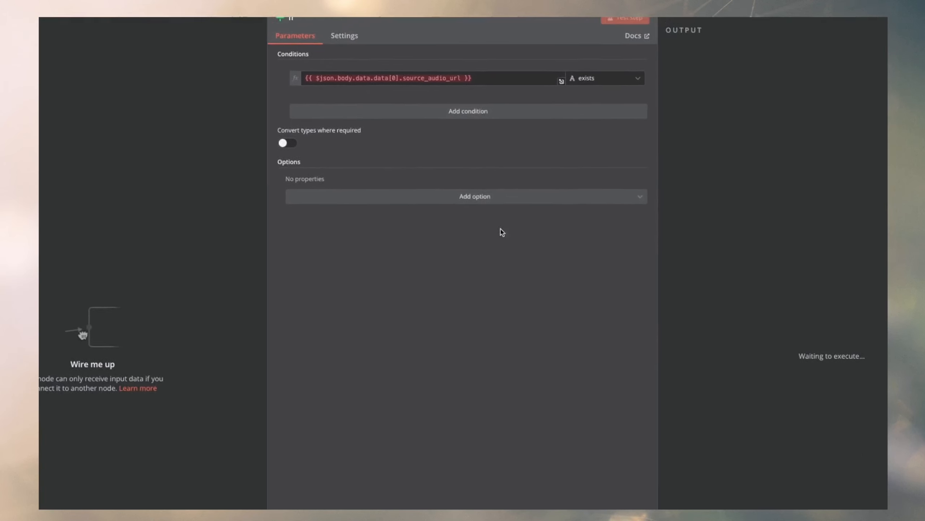
left_click(629, 103)
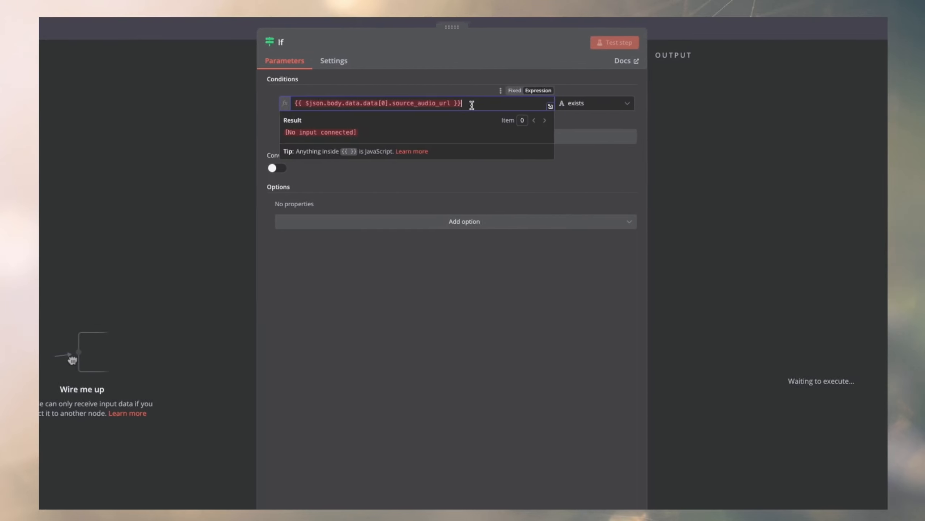
left_click_drag(629, 103, 525, 105)
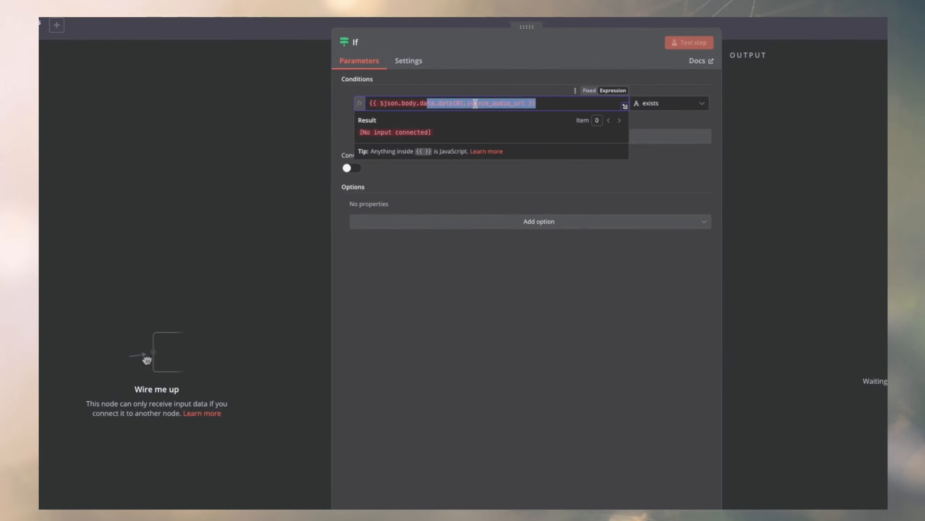
left_click_drag(465, 105, 508, 103)
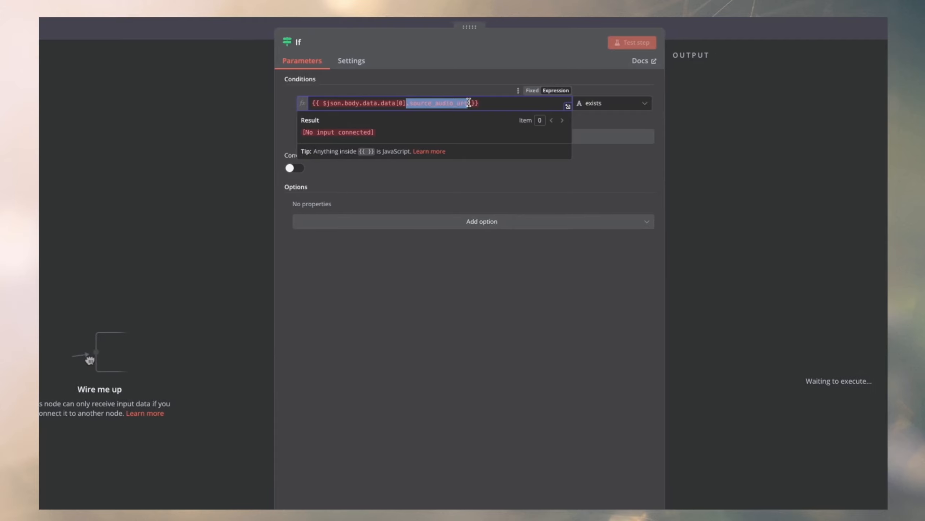
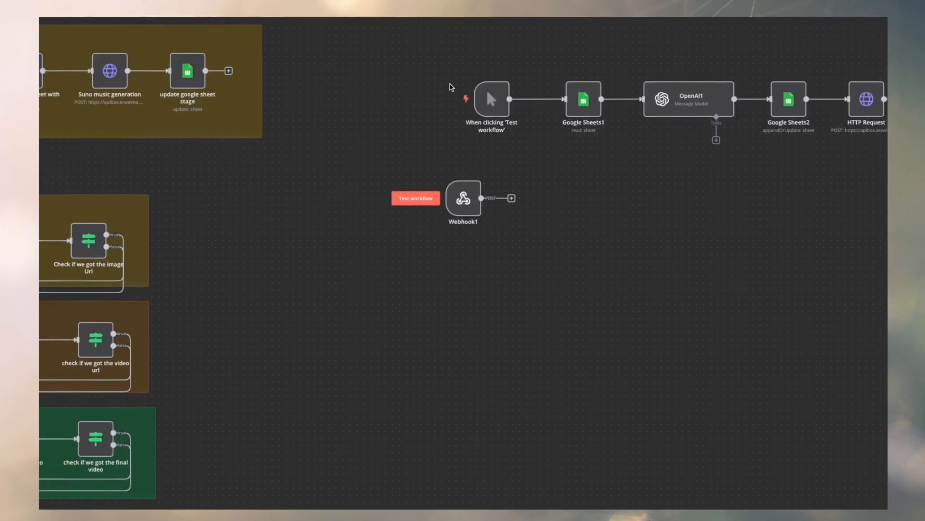
Open the successful execution from the workflow's run history and examine both generated tracks in Webhook1's body data.
left_click(463, 45)
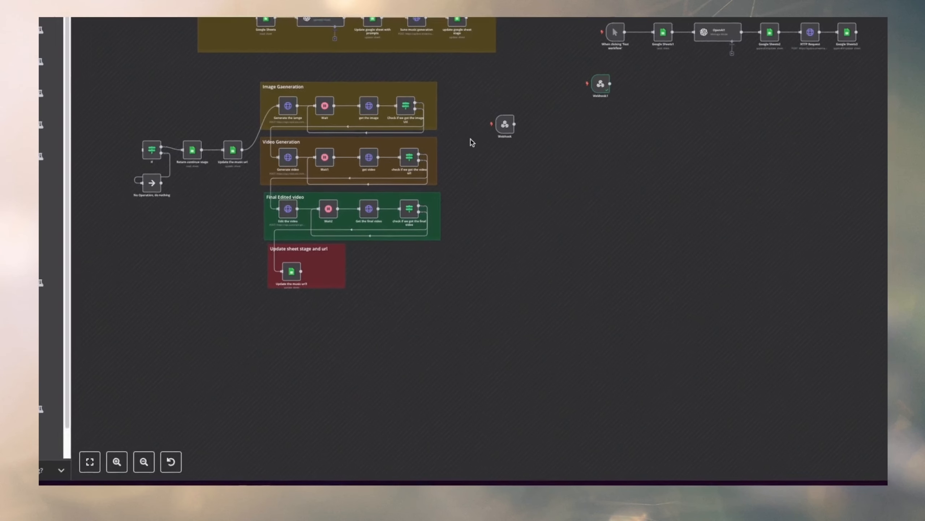
scroll(599, 169, "up", 1)
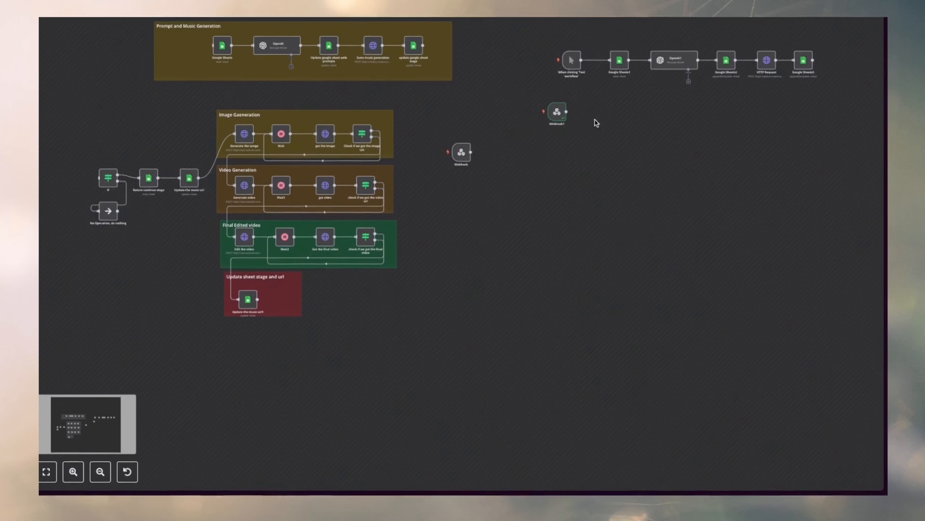
scroll(600, 110, "up", 5)
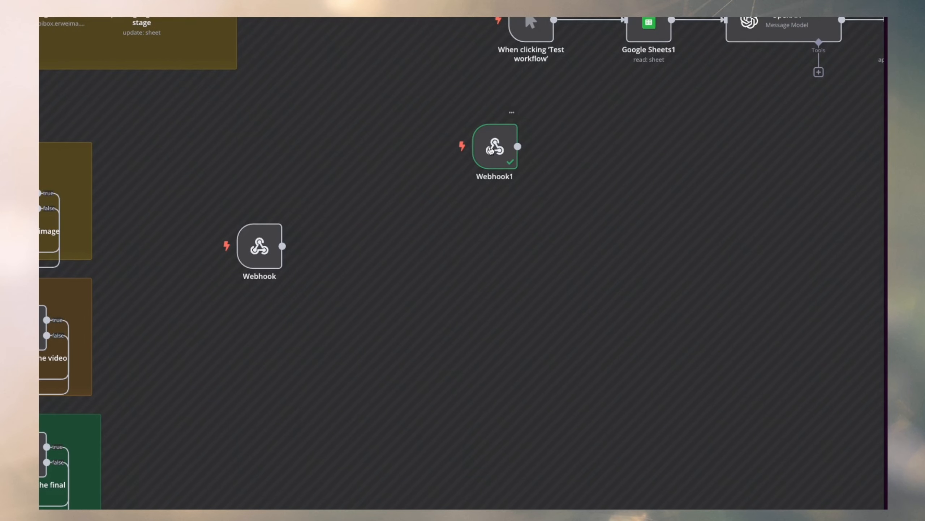
double_click(492, 150)
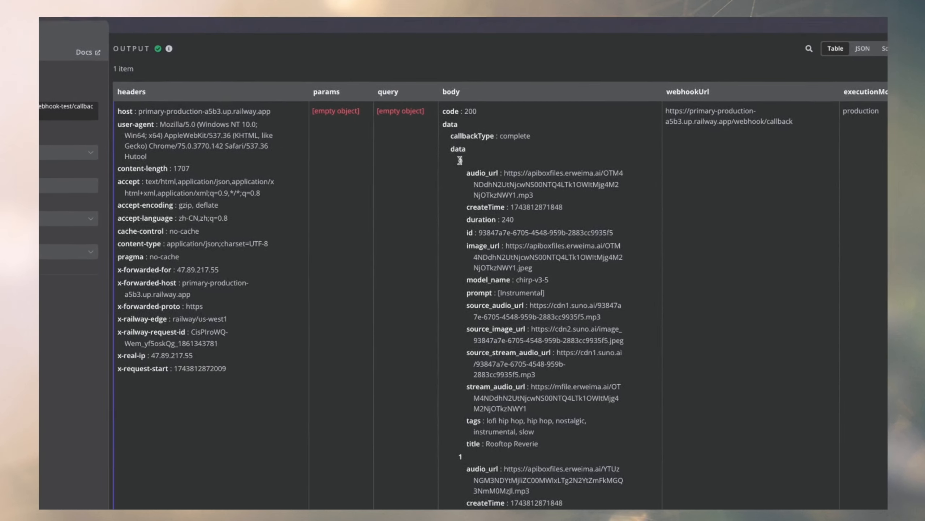
left_click_drag(434, 114, 505, 392)
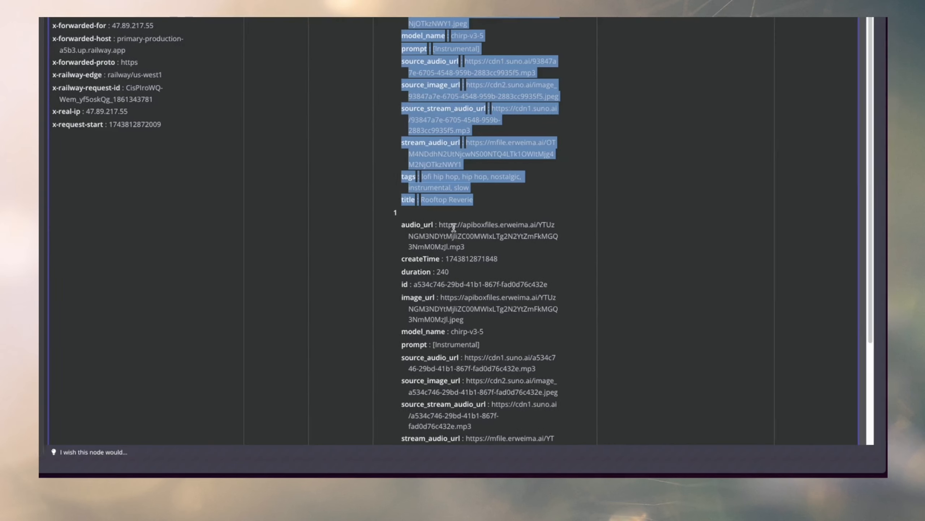
left_click_drag(406, 259, 536, 472)
left_click_drag(524, 422, 525, 447)
scroll(475, 112, "up", 5)
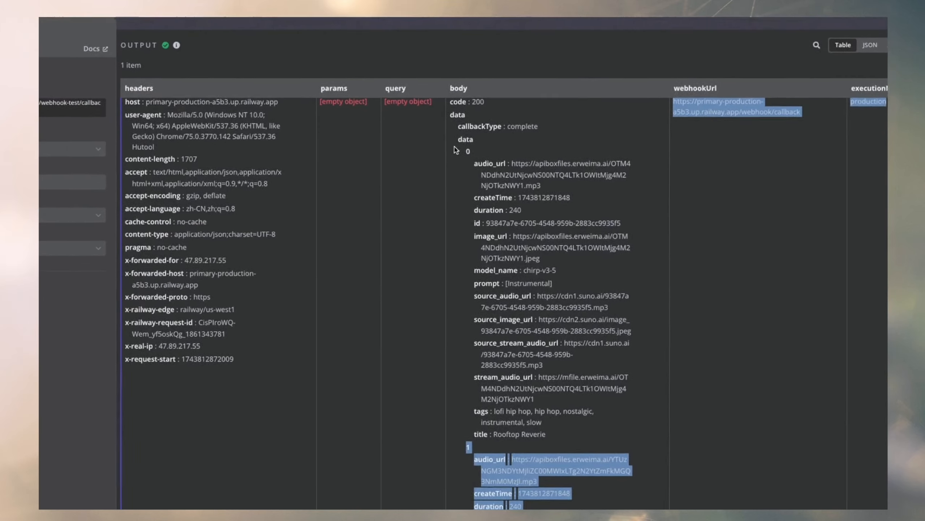
left_click(428, 93)
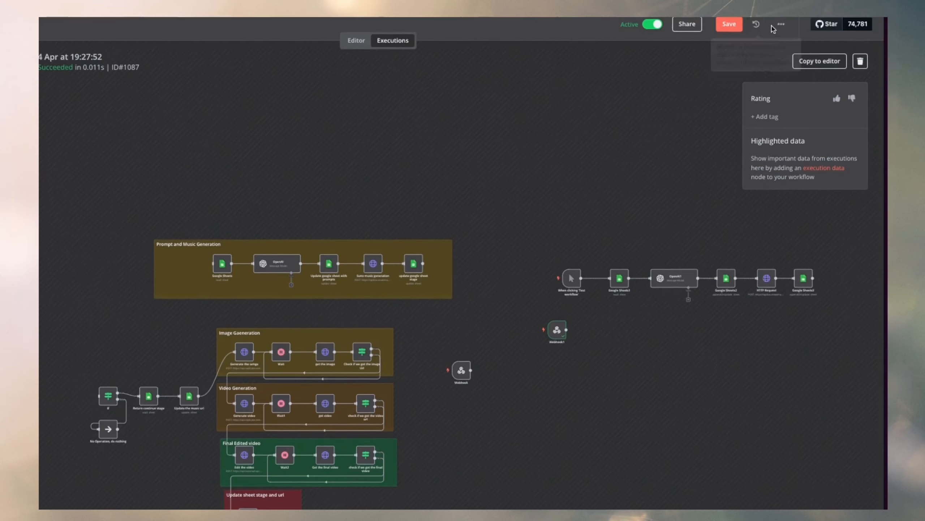
Copy the execution's data to the editor and review the tracks and source_audio_url in Webhook1's pinned output.
left_click(816, 62)
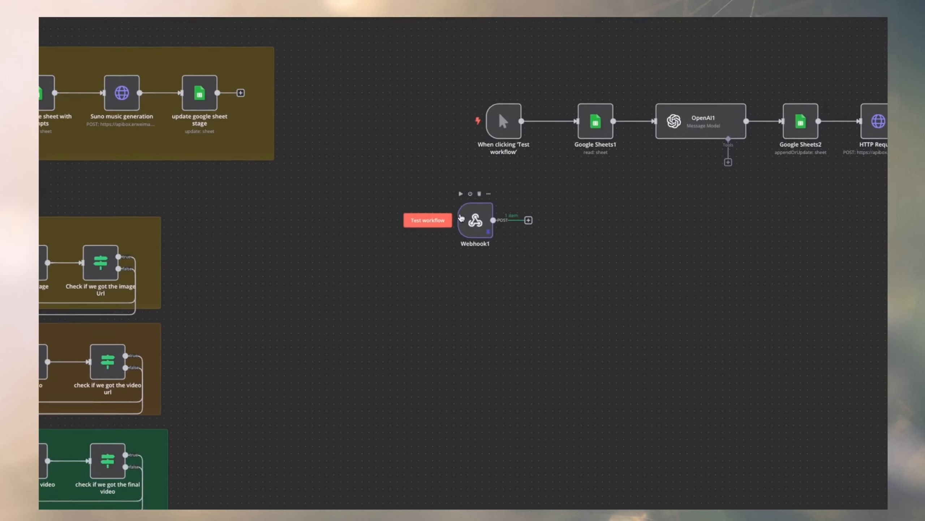
double_click(447, 159)
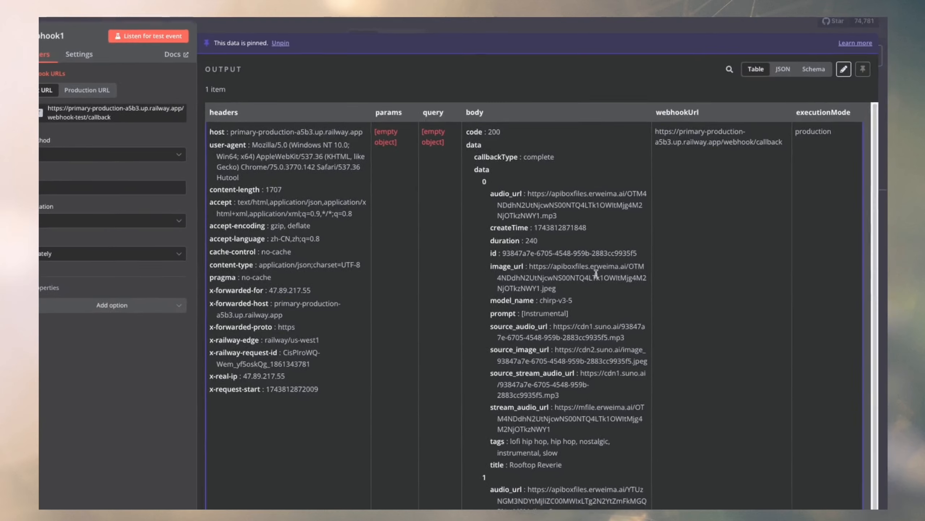
scroll(551, 376, "down", 4)
scroll(538, 127, "up", 4)
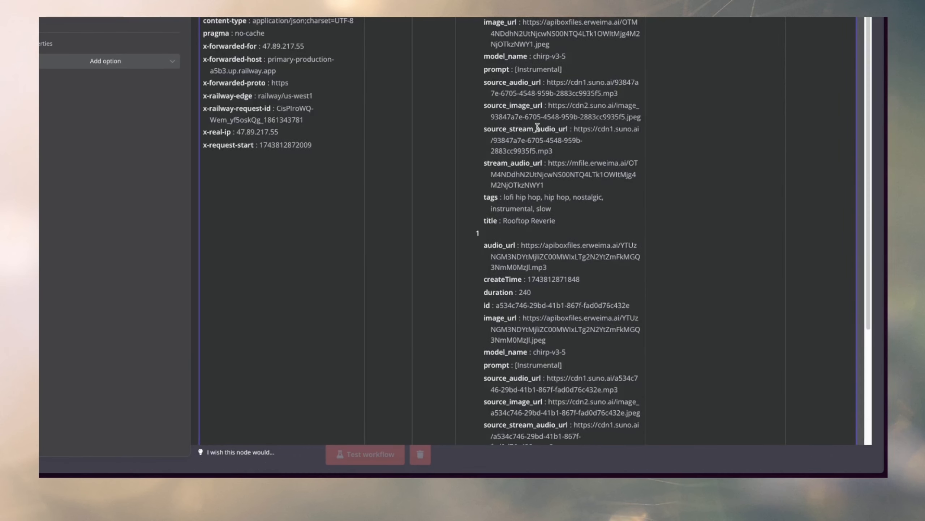
left_click_drag(476, 178, 547, 447)
scroll(547, 199, "down", 3)
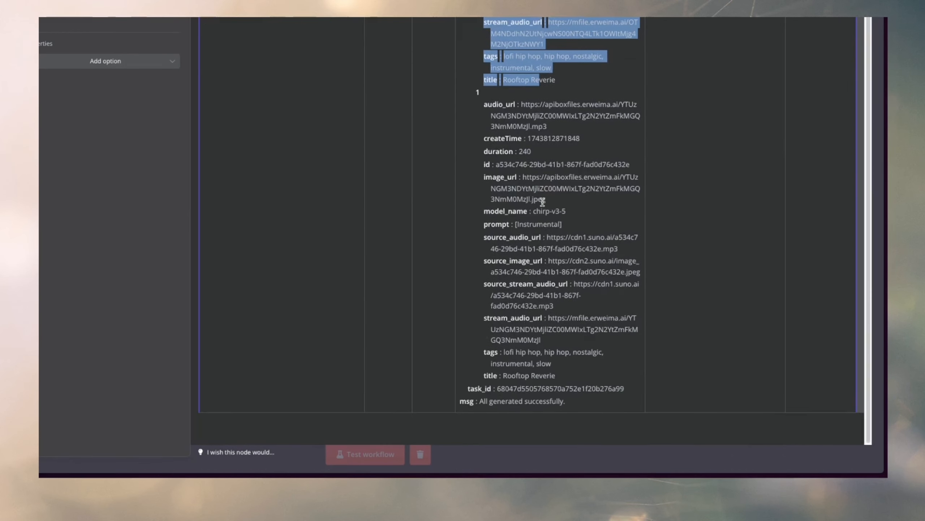
left_click(543, 202)
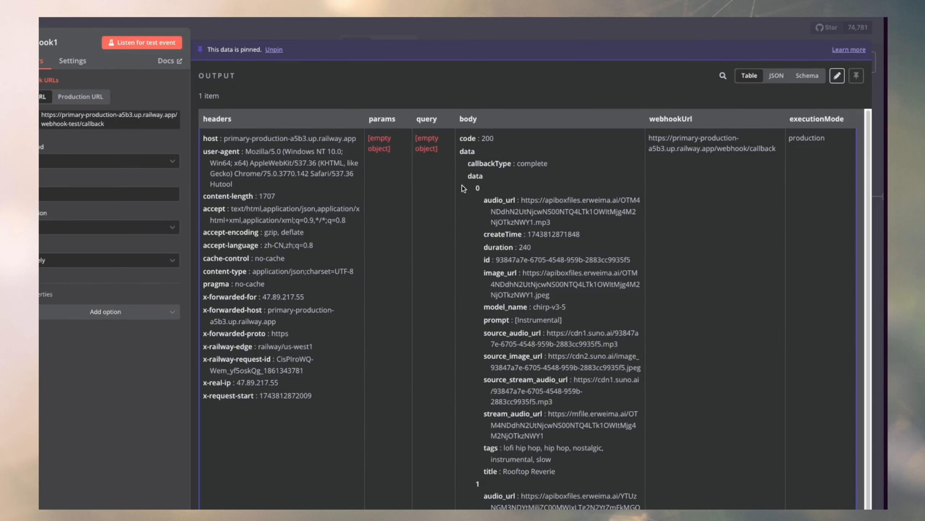
left_click_drag(467, 177, 490, 461)
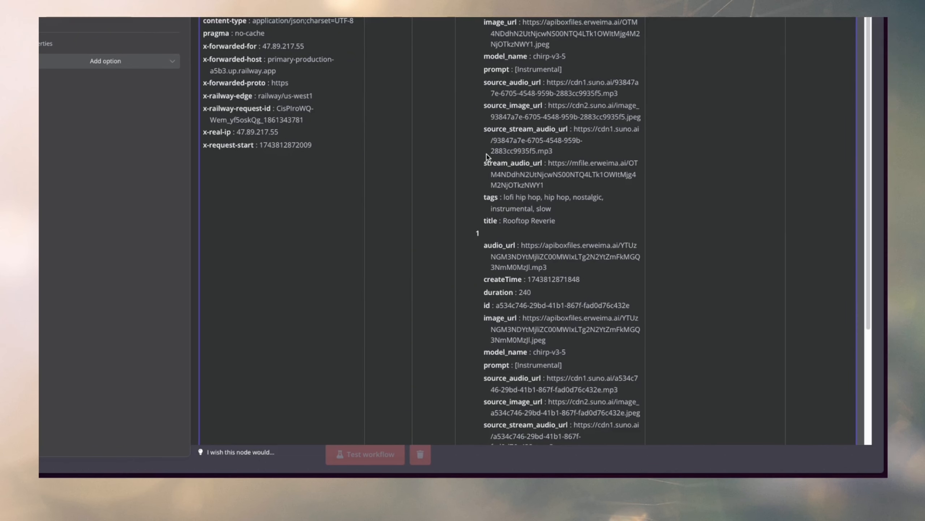
left_click_drag(484, 83, 621, 92)
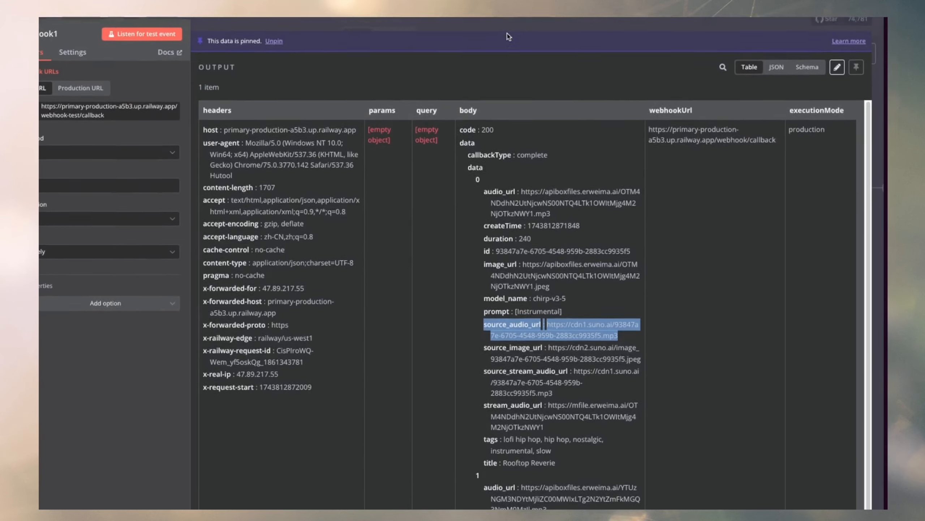
left_click(507, 31)
Add an If node after Webhook1 and use source_audio_url from data[0] as the condition's first value.
left_click(424, 295)
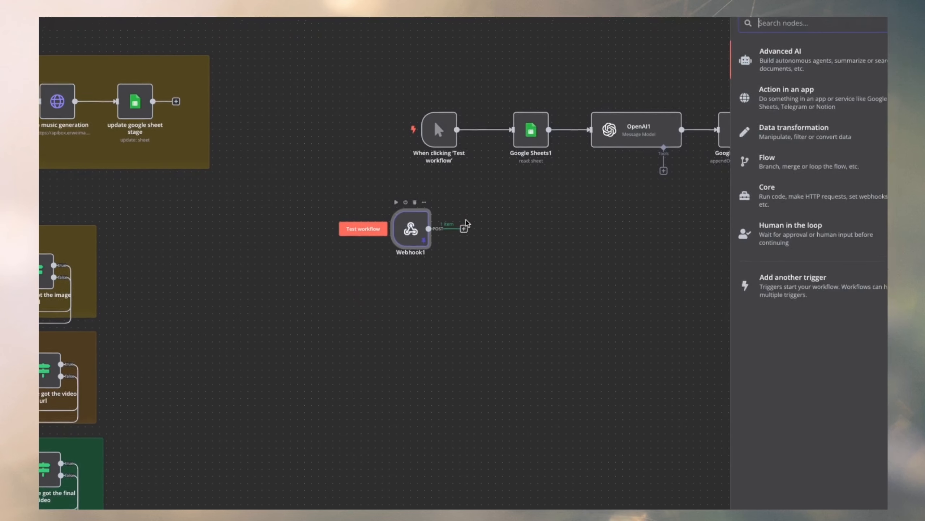
type("ig")
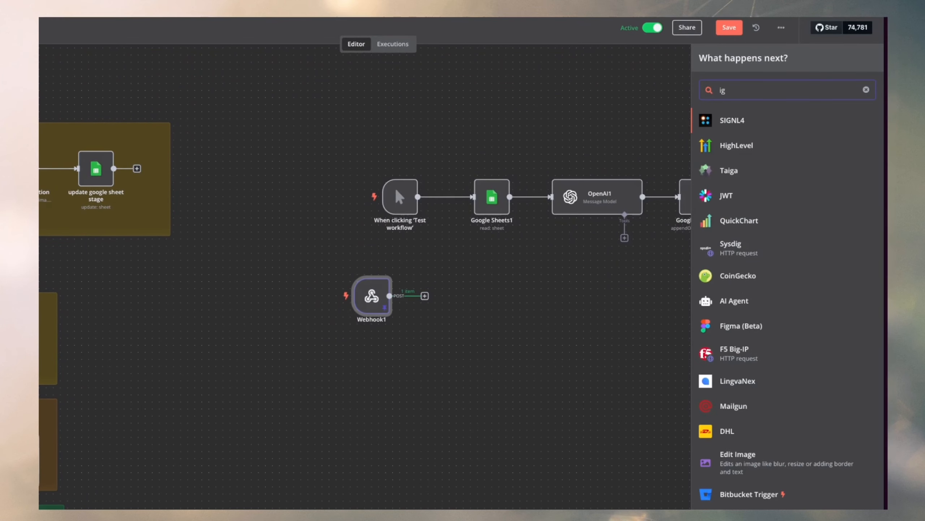
left_click(728, 126)
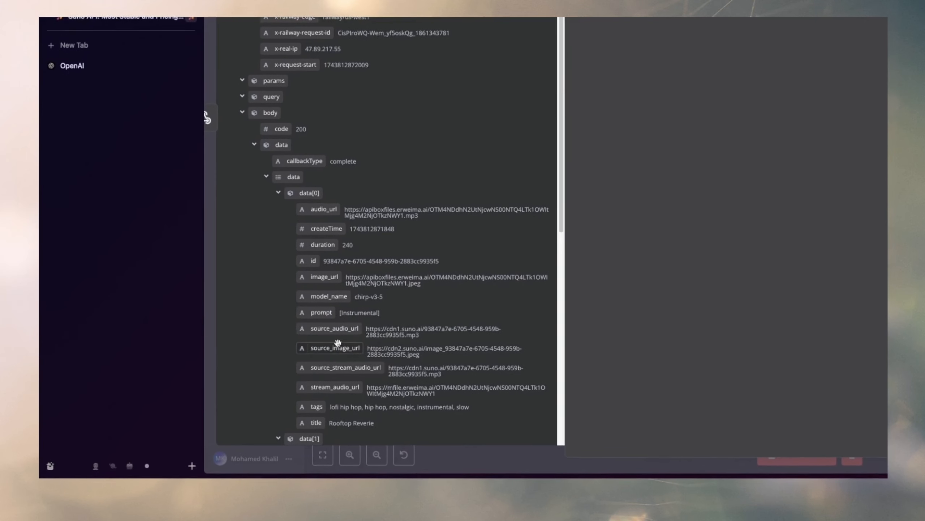
left_click_drag(332, 336, 469, 99)
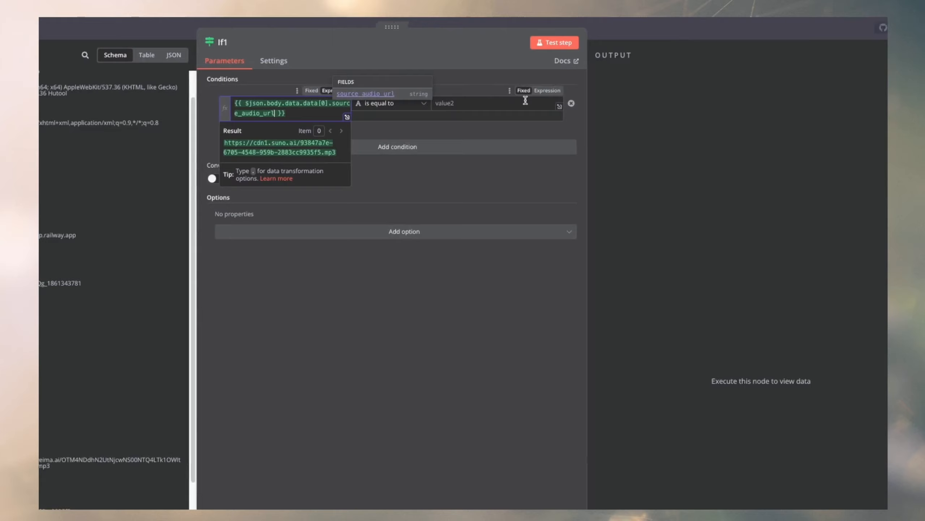
Set the If1 condition to check that the source_audio_url string exists, and return to the canvas.
left_click(450, 110)
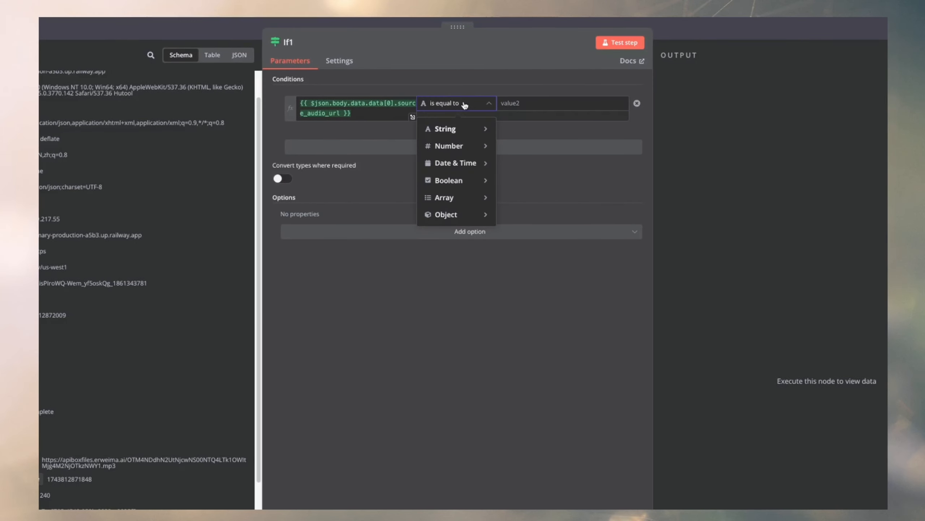
left_click(381, 133)
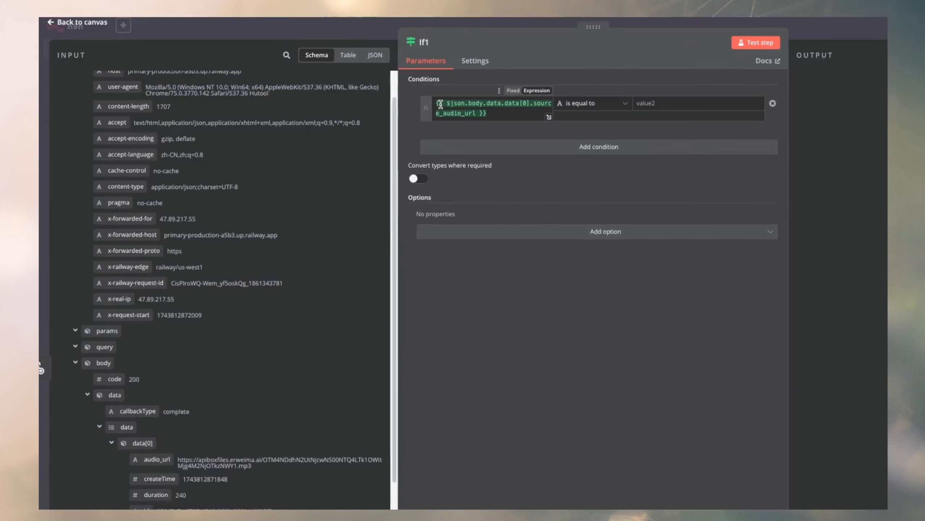
left_click_drag(436, 104, 507, 119)
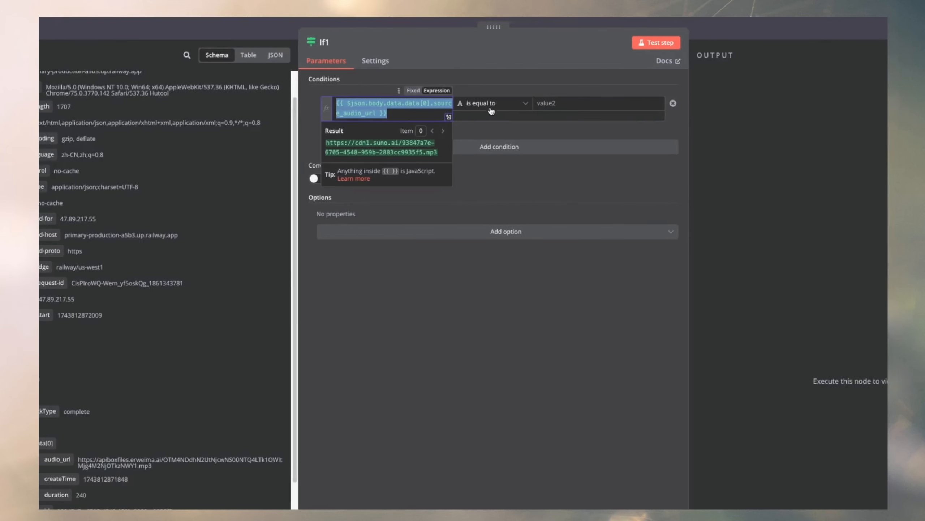
left_click(492, 106)
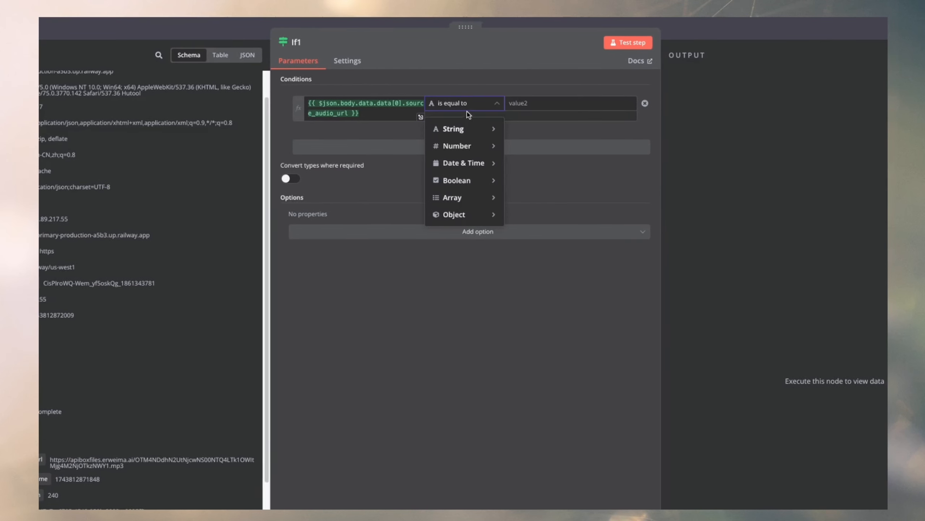
mouse_move(462, 130)
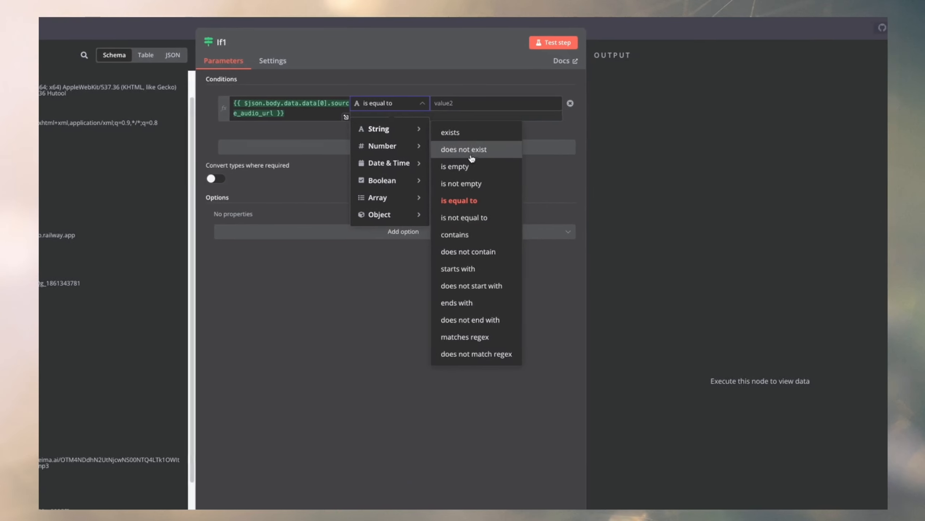
left_click(463, 137)
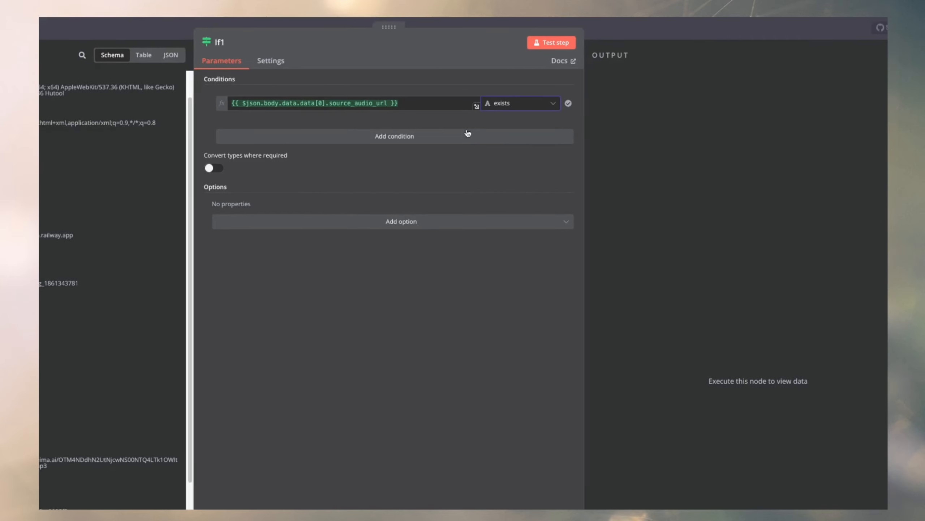
left_click(593, 24)
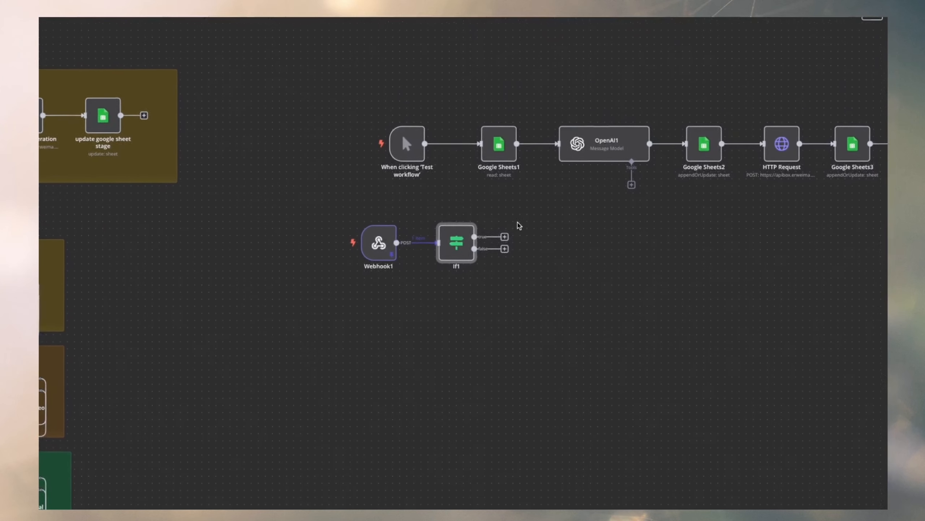
Connect If1's false output to a new "No Operation, do nothing" node and place it below If1.
left_click_drag(505, 236, 578, 241)
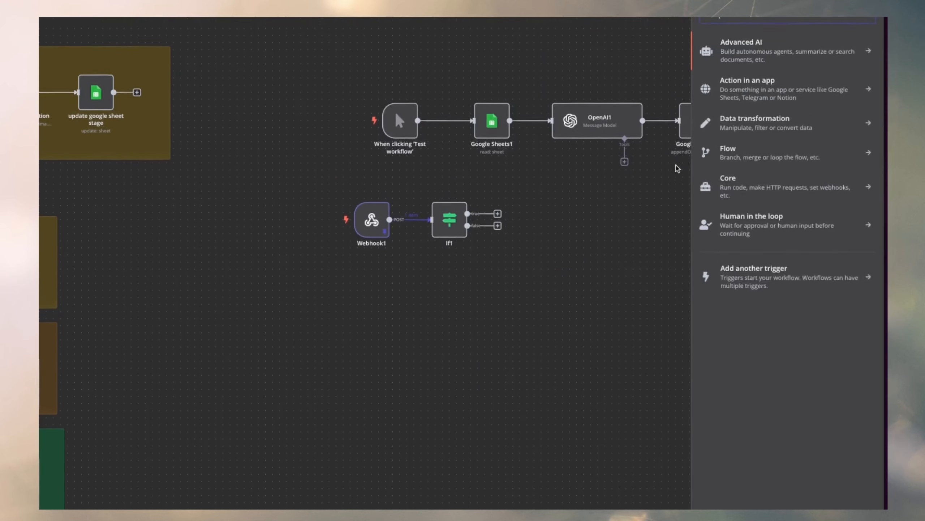
type("not")
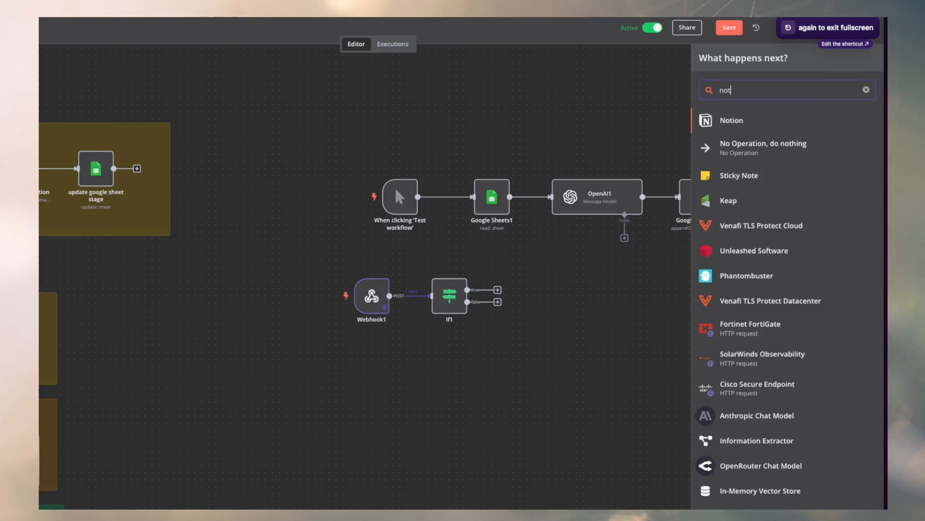
type("hiu")
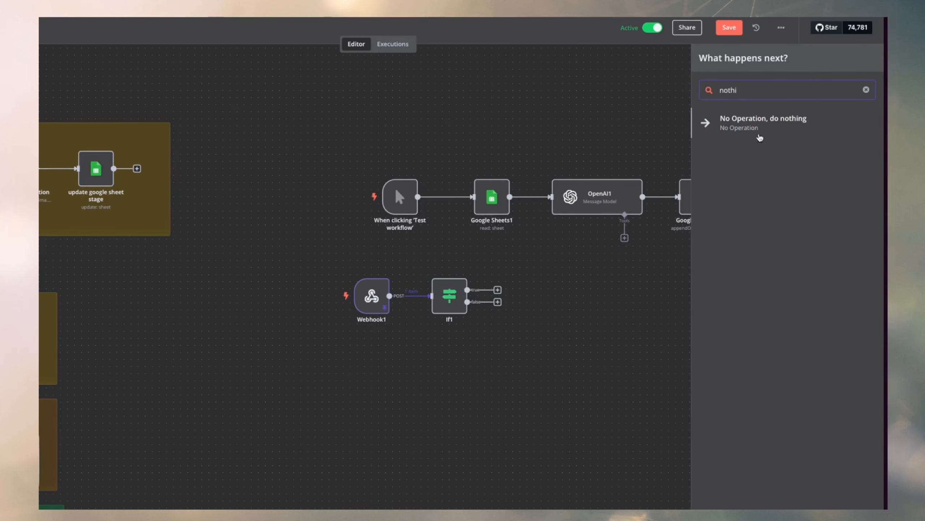
left_click(759, 138)
key("Escape")
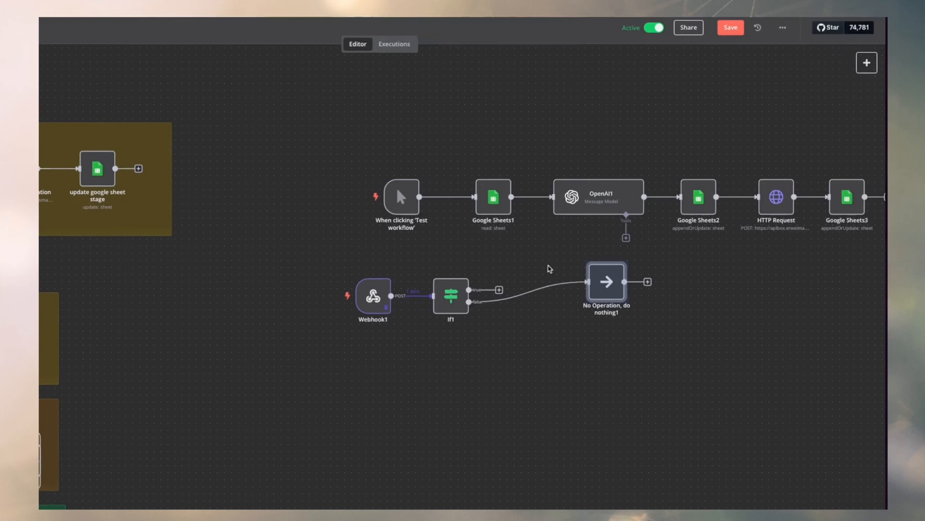
left_click_drag(596, 289, 441, 402)
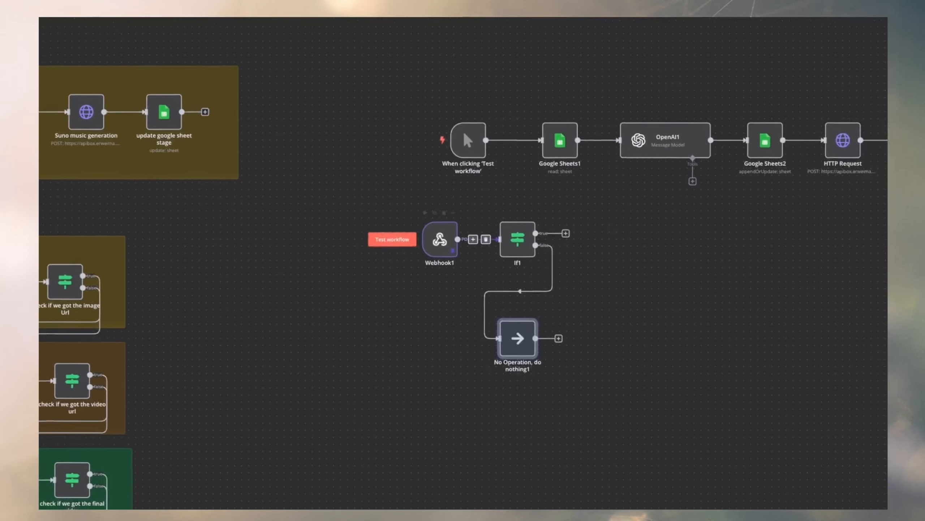
Review the first track's image_url in Webhook1's pinned output and return to the canvas.
scroll(755, 214, "right", 3)
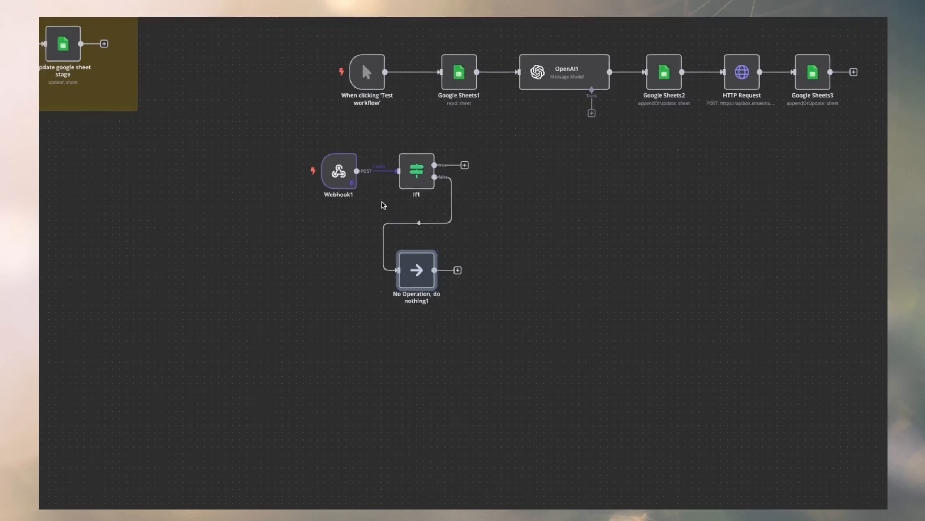
mouse_move(328, 224)
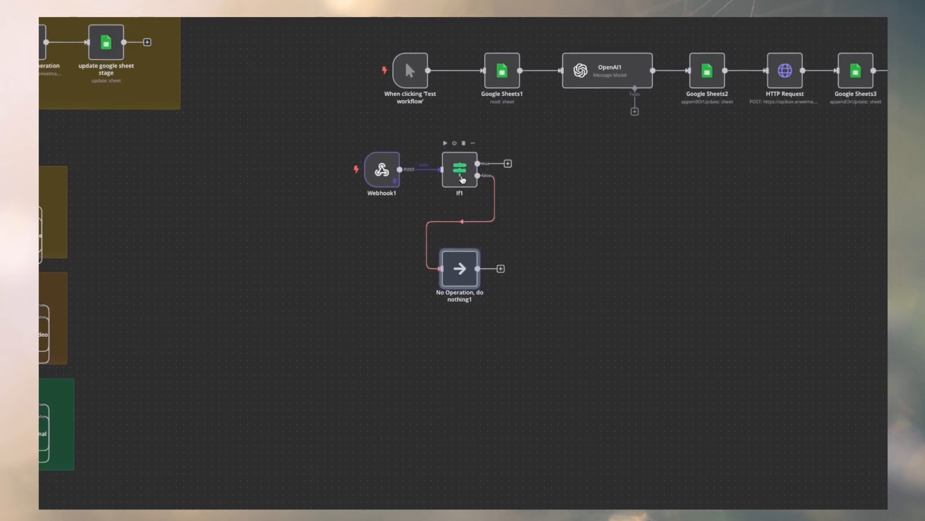
double_click(382, 170)
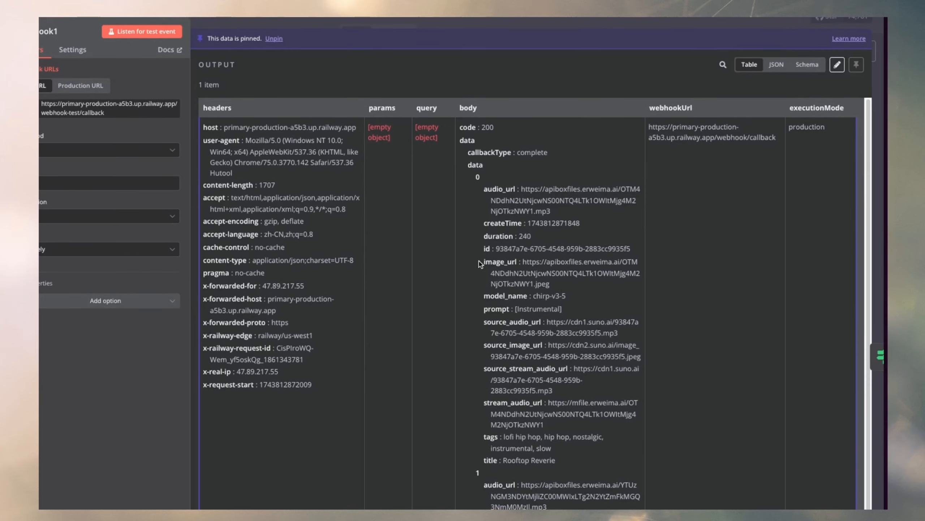
left_click_drag(479, 264, 583, 287)
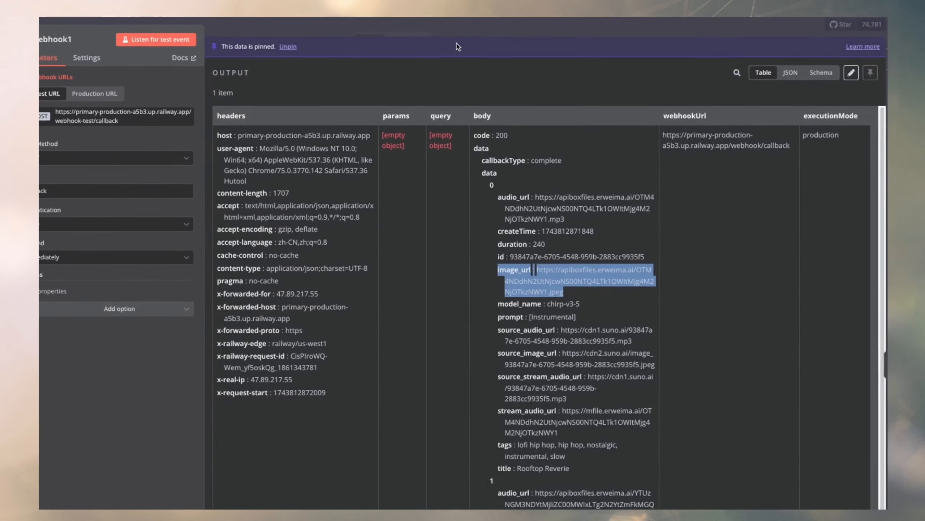
left_click(455, 28)
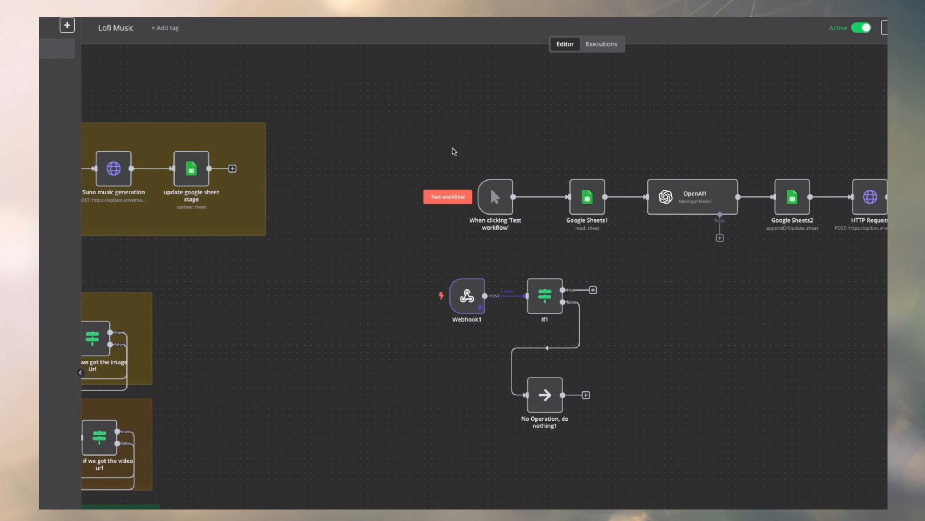
left_click_drag(459, 142, 785, 248)
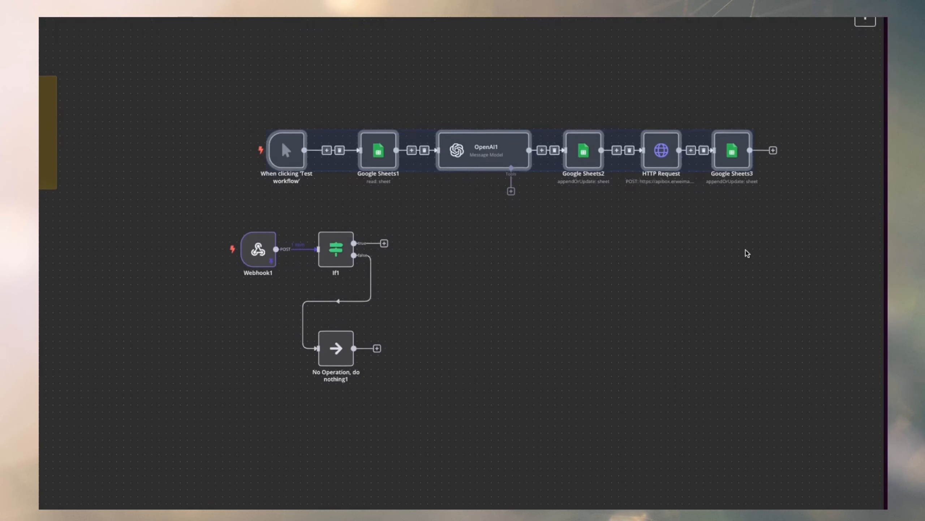
left_click(746, 298)
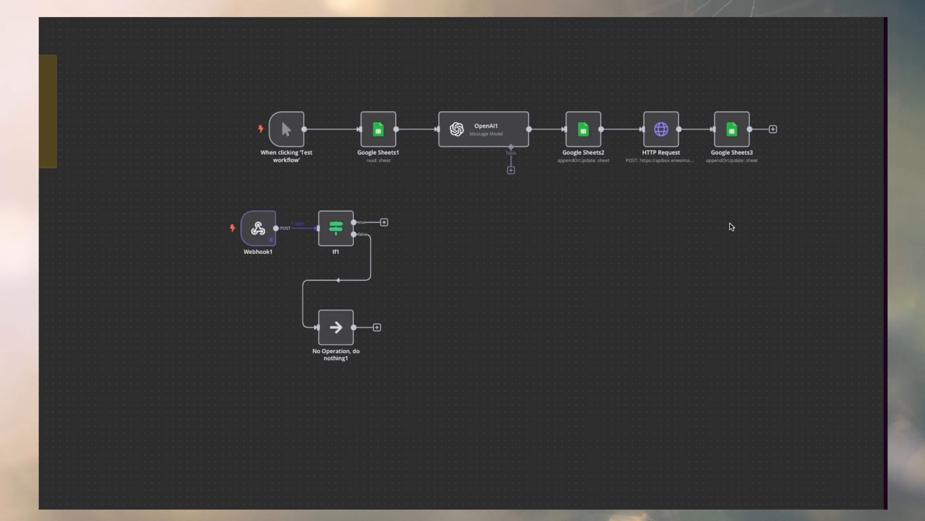
scroll(455, 211, "down", 2)
scroll(455, 211, "left", 3)
scroll(423, 202, "up", 2)
left_click_drag(419, 201, 599, 317)
left_click(600, 317)
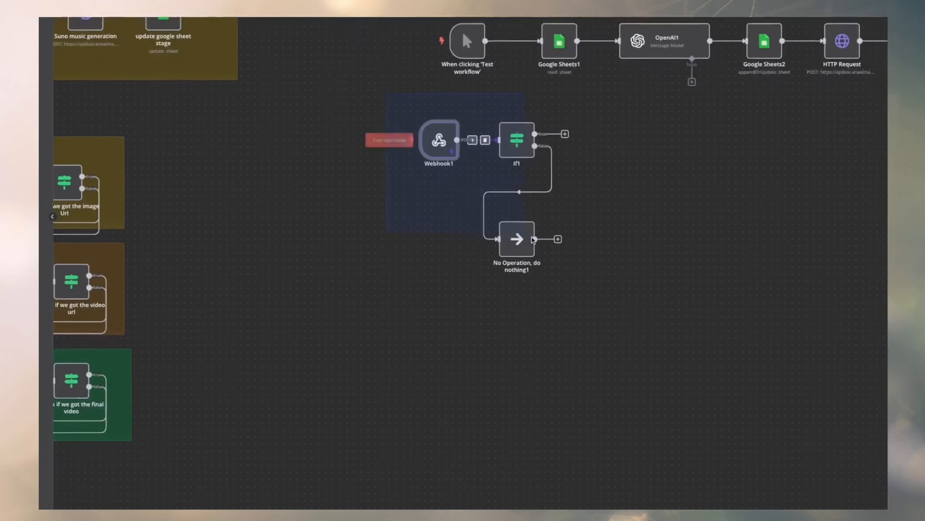
scroll(468, 233, "right", 5)
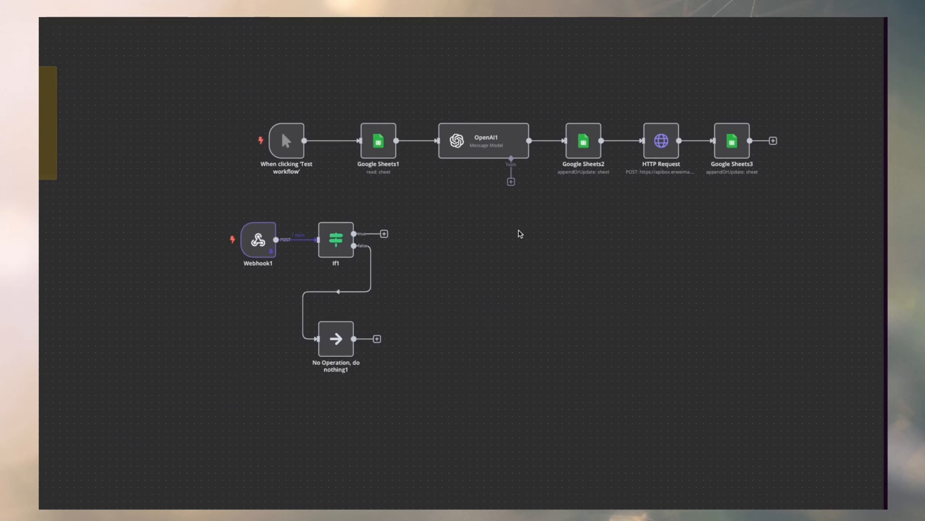
scroll(510, 237, "left", 3)
scroll(510, 237, "down", 2)
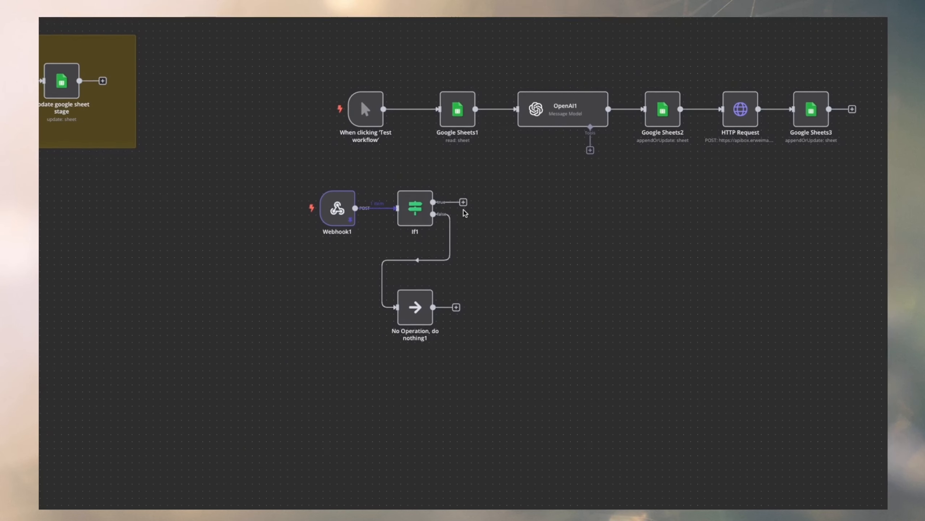
left_click_drag(593, 202, 563, 235)
left_click_drag(446, 233, 465, 236)
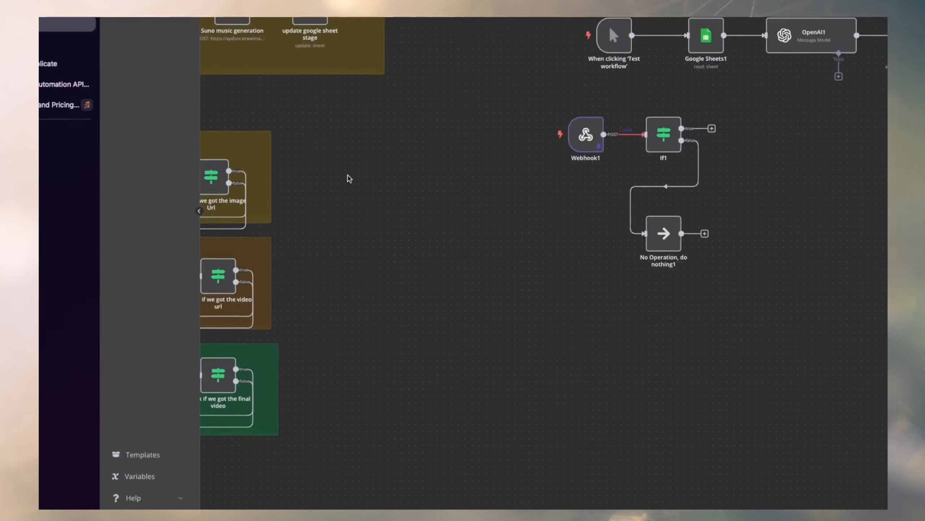
Review the existing Image Generation, Video Generation, Final Edited video and sheet update sections, and return to the Webhook1 branch.
scroll(85, 283, "left", 8)
scroll(453, 134, "left", 5)
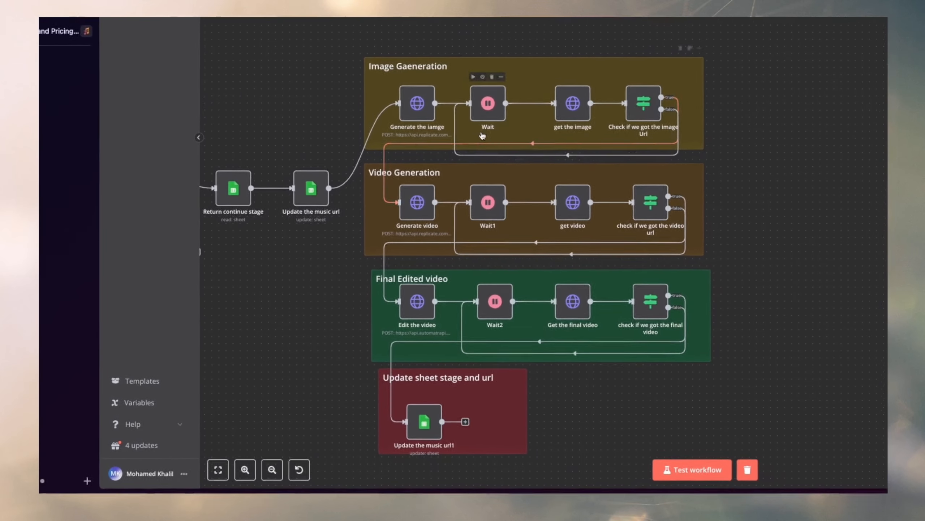
scroll(475, 139, "down", 1)
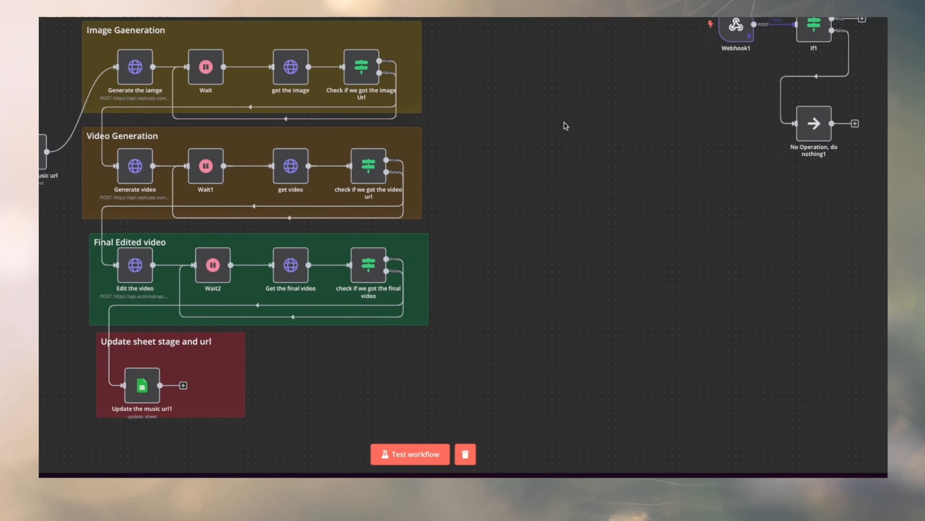
scroll(847, 141, "right", 4)
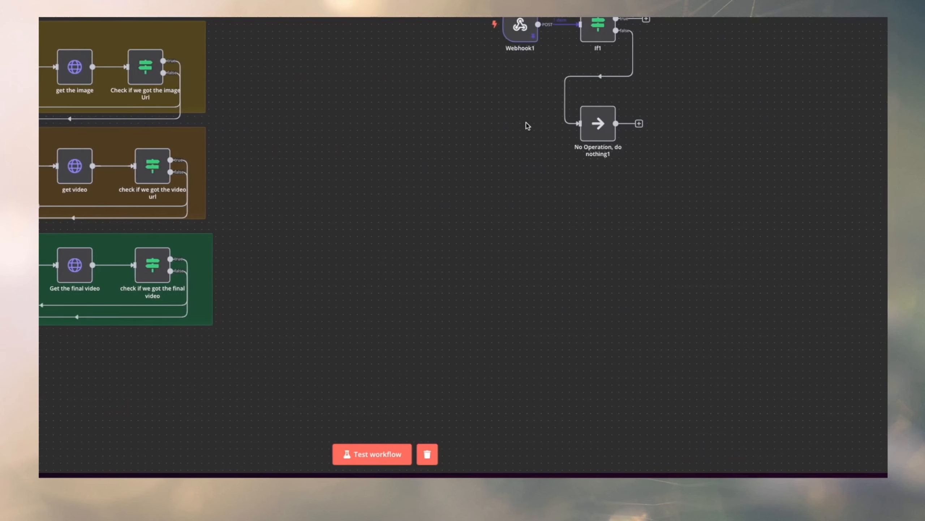
scroll(527, 125, "right", 4)
scroll(520, 124, "right", 1)
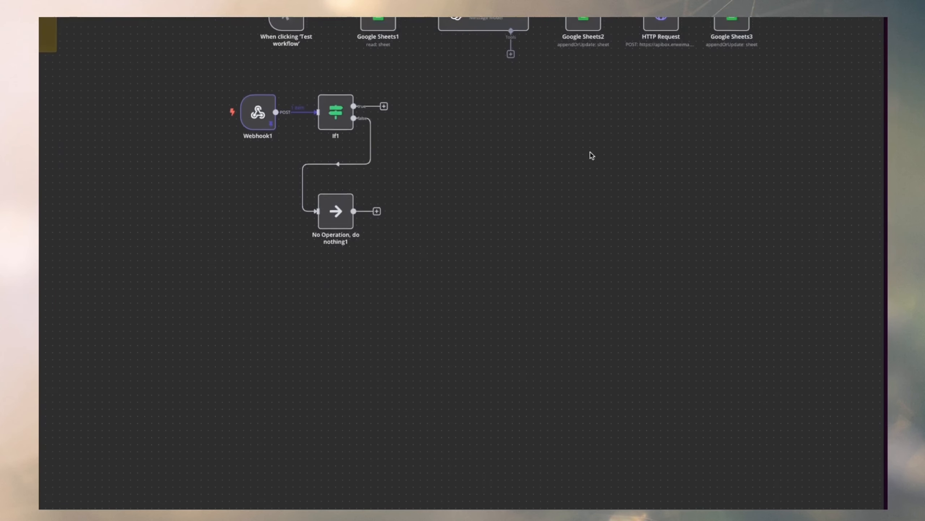
left_click_drag(808, 138, 245, 249)
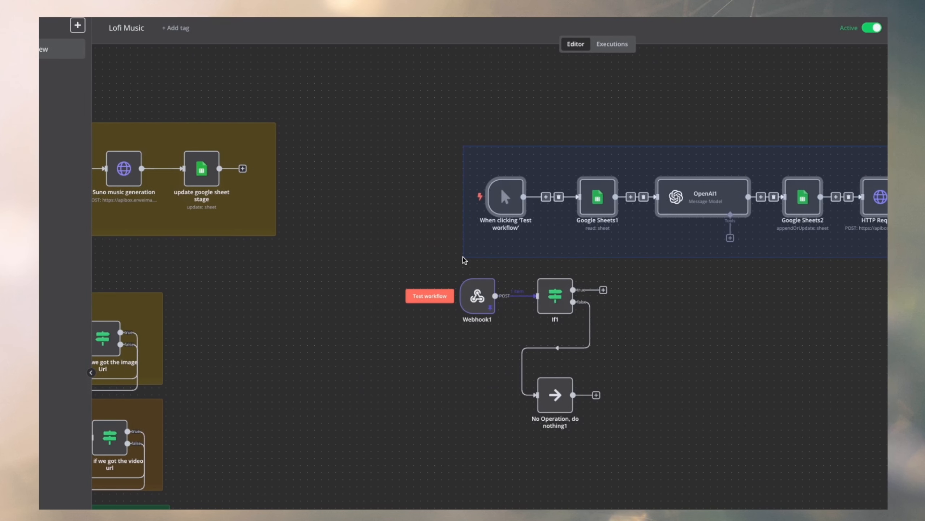
left_click_drag(466, 260, 464, 252)
left_click_drag(354, 257, 654, 367)
left_click_drag(516, 152, 477, 112)
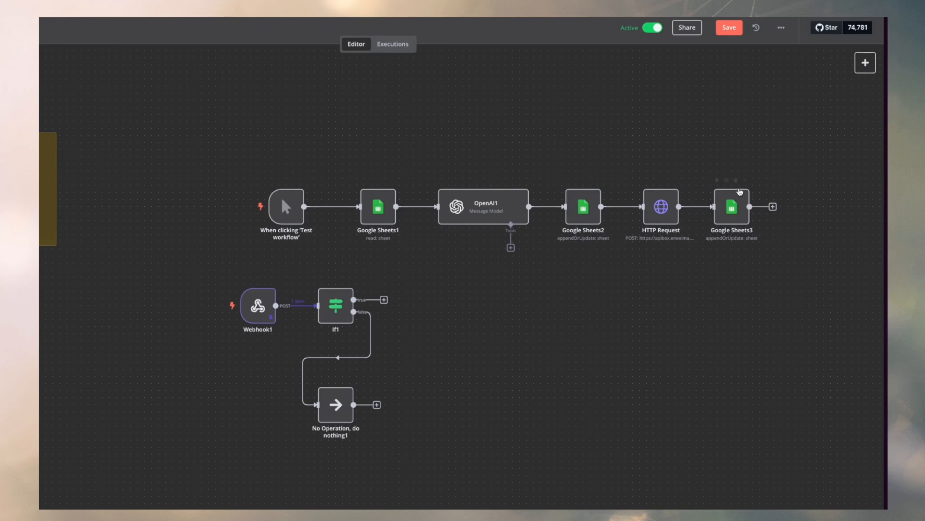
Switch to the Lofi production spreadsheet and check the image prompt, video prompt and Stage cells of the row with ID 8.
key("super+s")
left_click(83, 165)
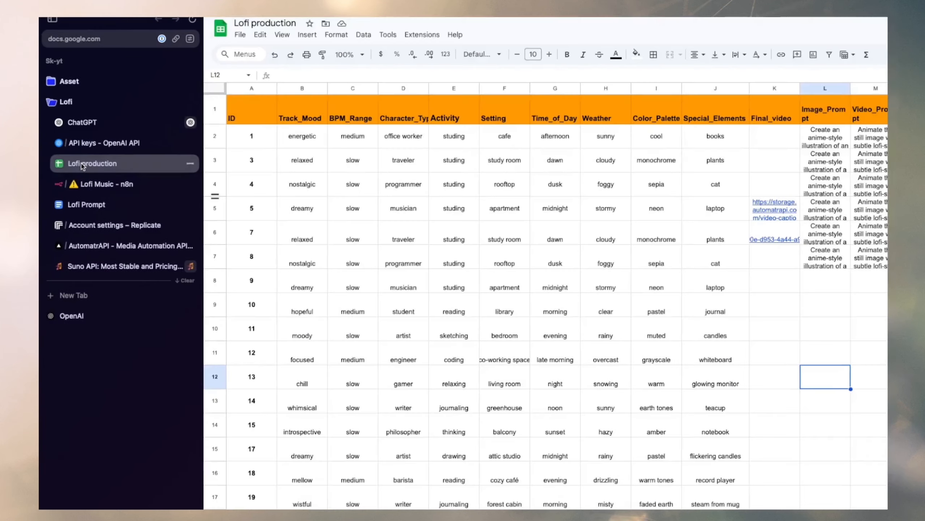
left_click(872, 249)
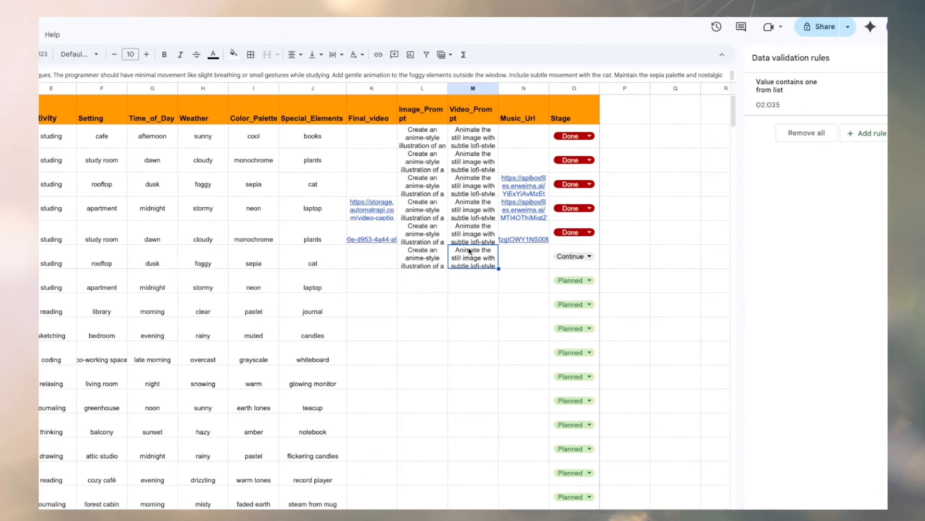
left_click(409, 254)
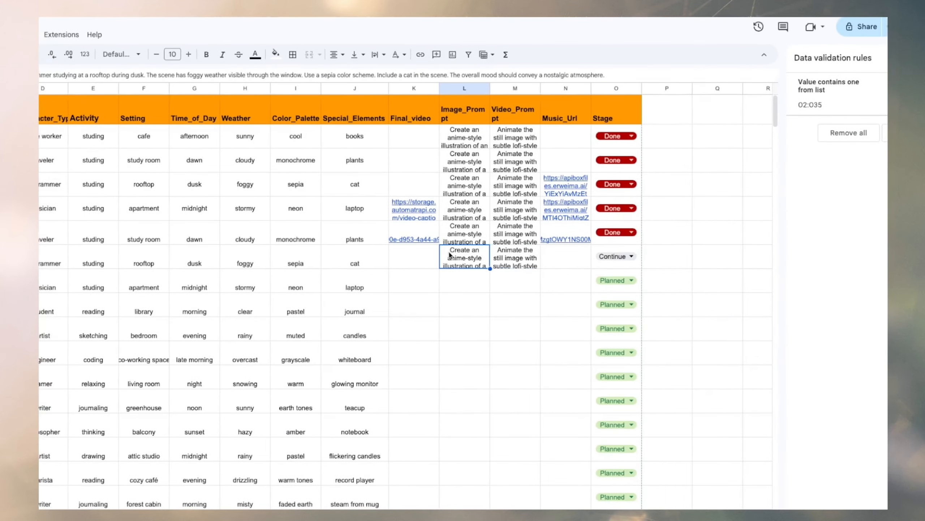
left_click(512, 255)
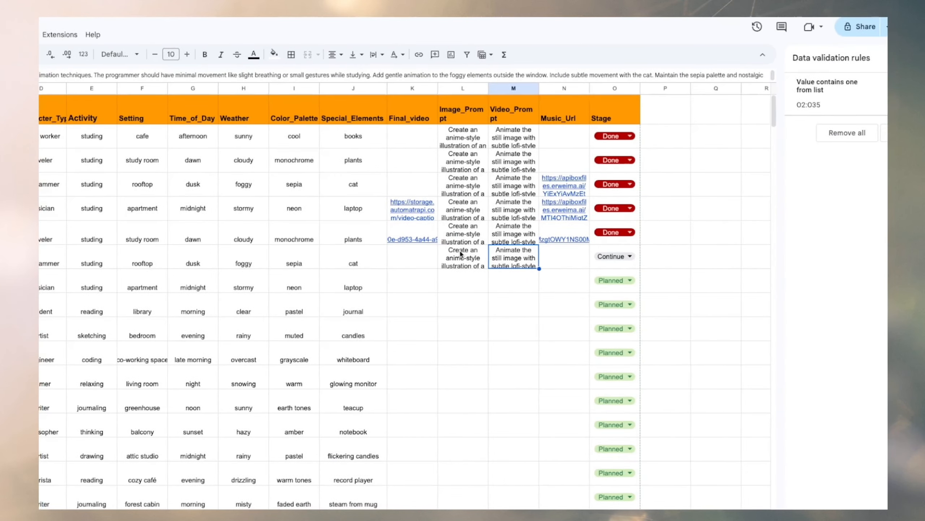
left_click_drag(461, 252, 514, 257)
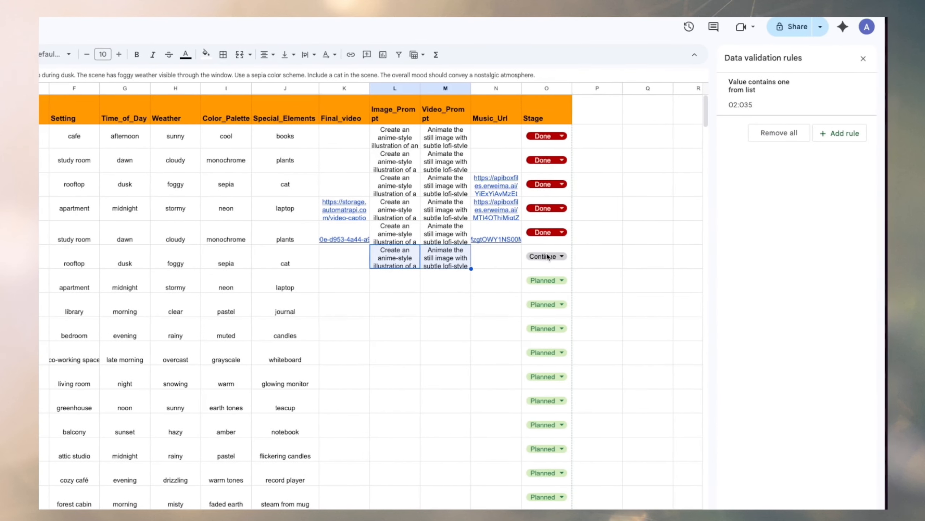
left_click(548, 256)
left_click(539, 292)
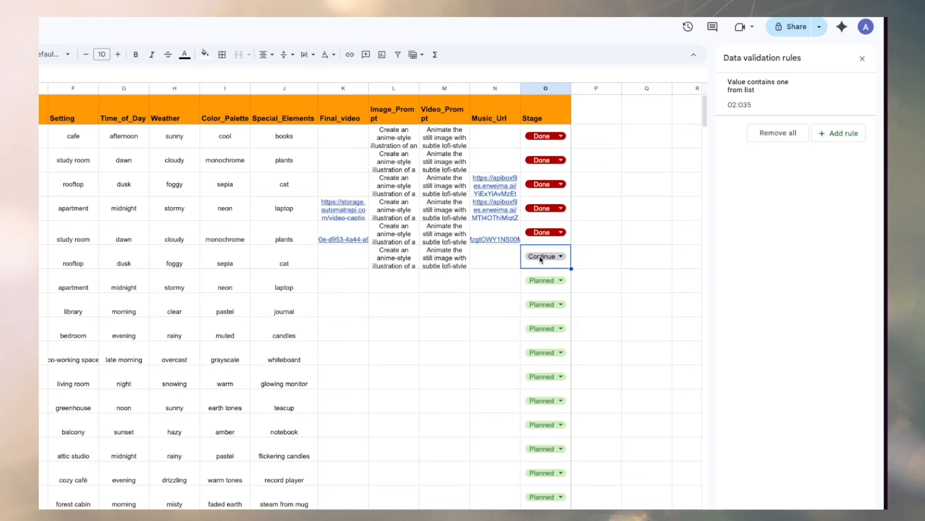
left_click_drag(444, 235, 442, 256)
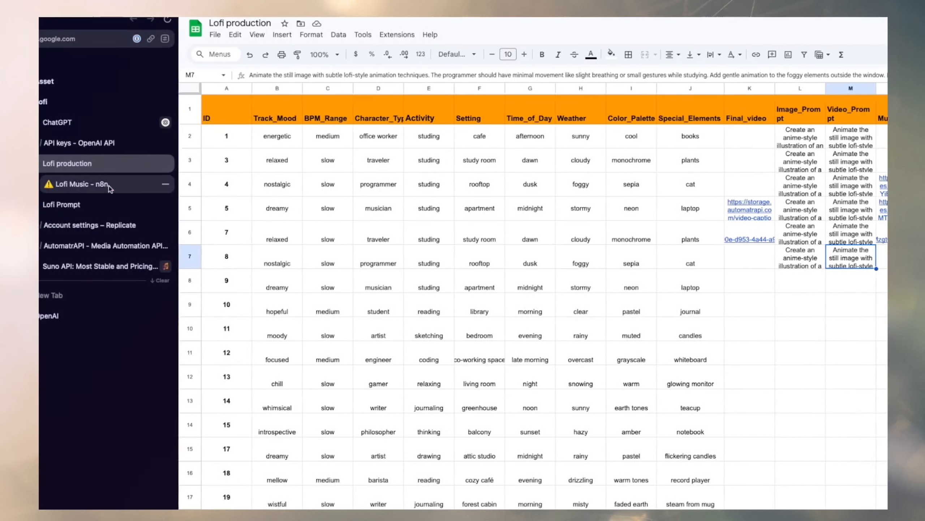
Return to the Lofi Music workflow and add a Google Sheets "Get row(s) in sheet" node to If1's true output.
left_click(124, 184)
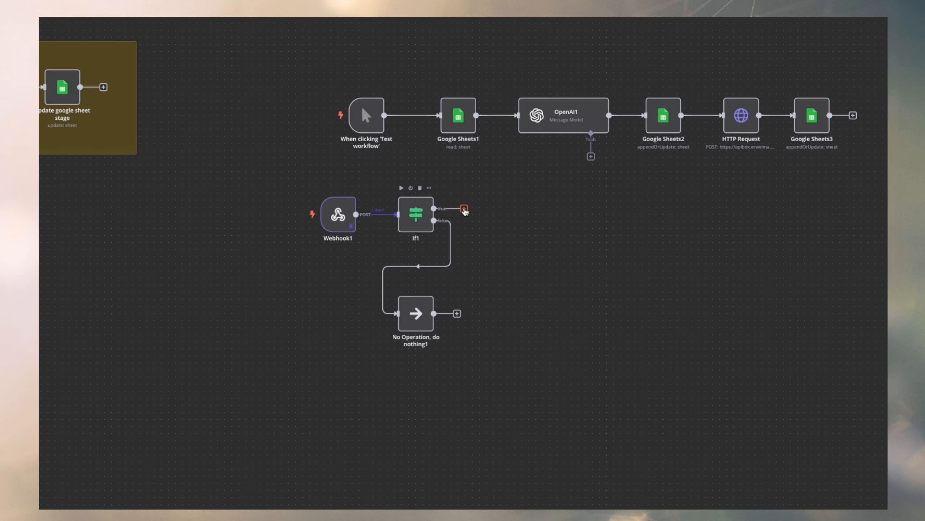
left_click(464, 209)
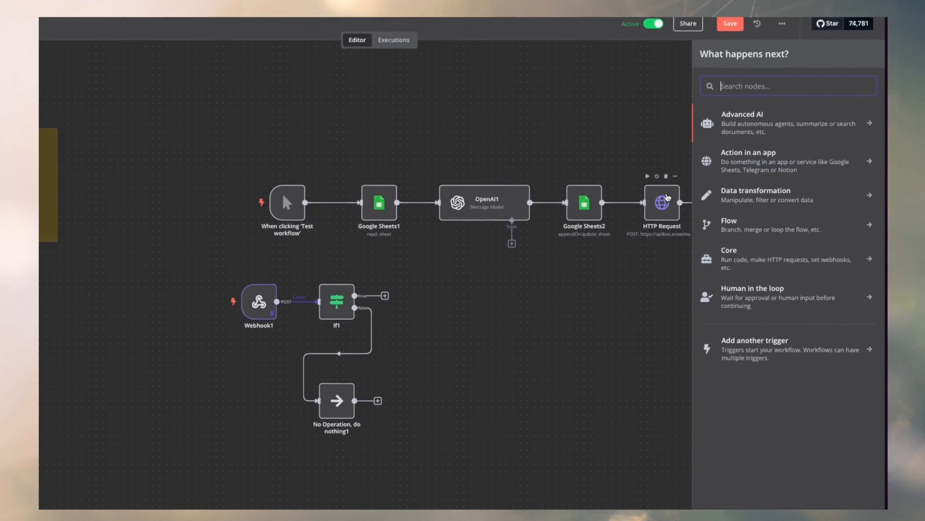
type("shet")
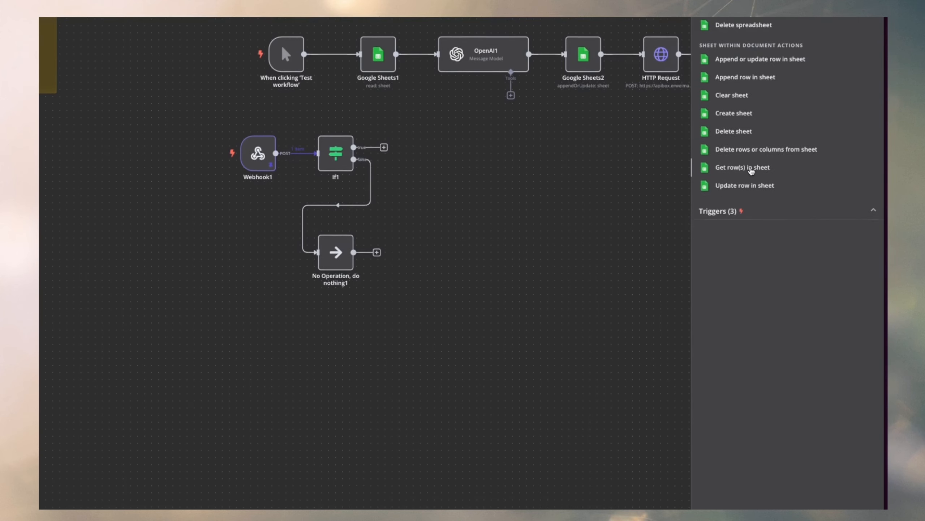
left_click(750, 321)
Set the new Google Sheets node to read from the Lofi production document's Sheet1.
left_click(303, 46)
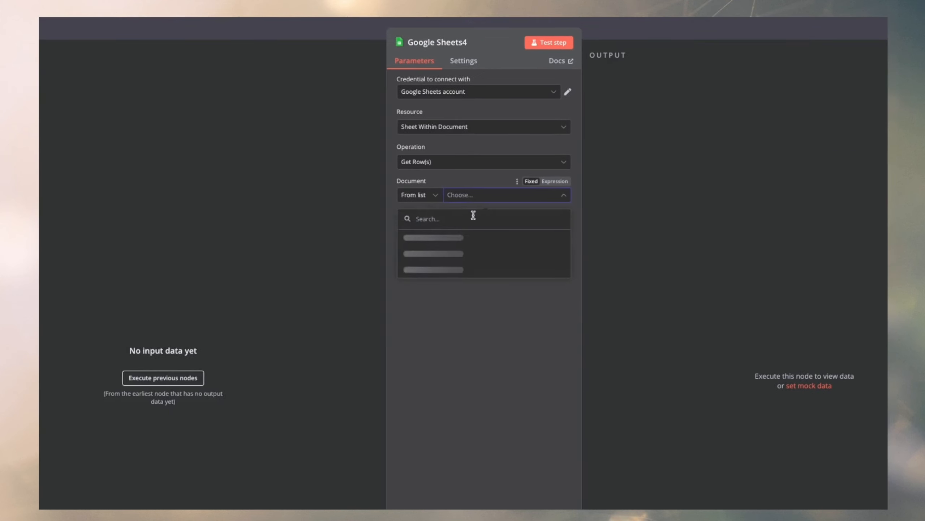
left_click(452, 246)
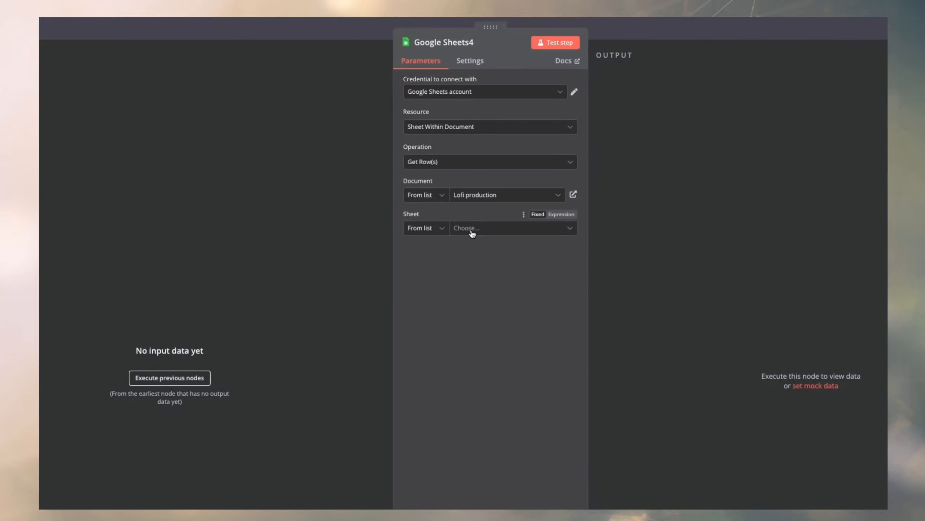
left_click(452, 249)
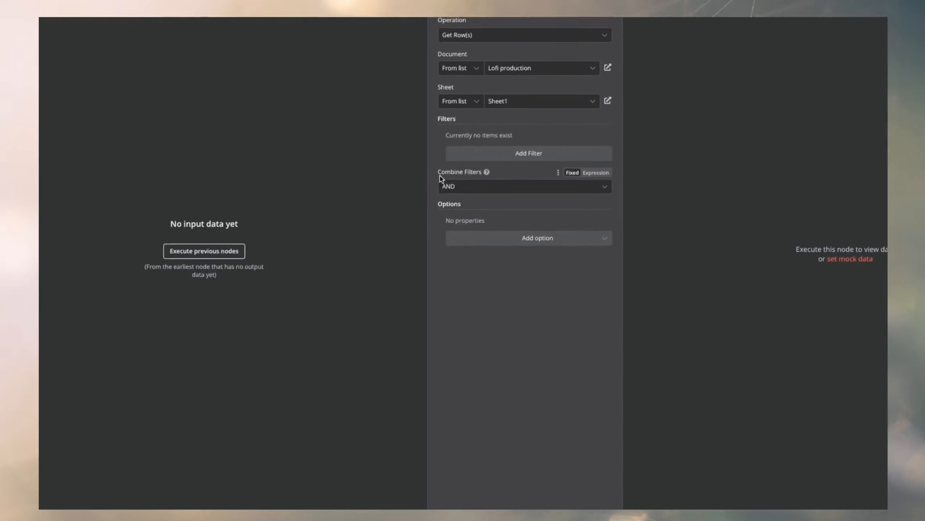
Add a filter to the Google Sheets node that matches on the Stage column.
left_click(465, 181)
left_click(485, 147)
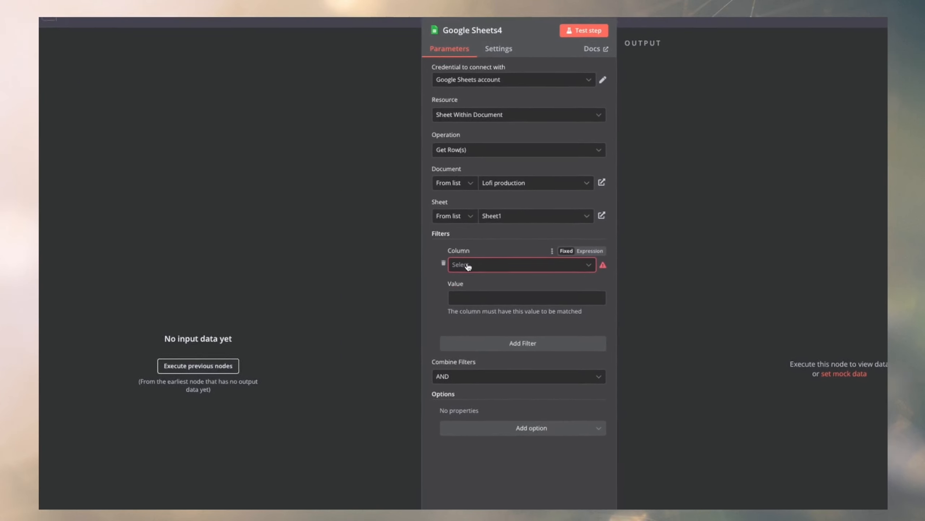
scroll(473, 352, "down", 5)
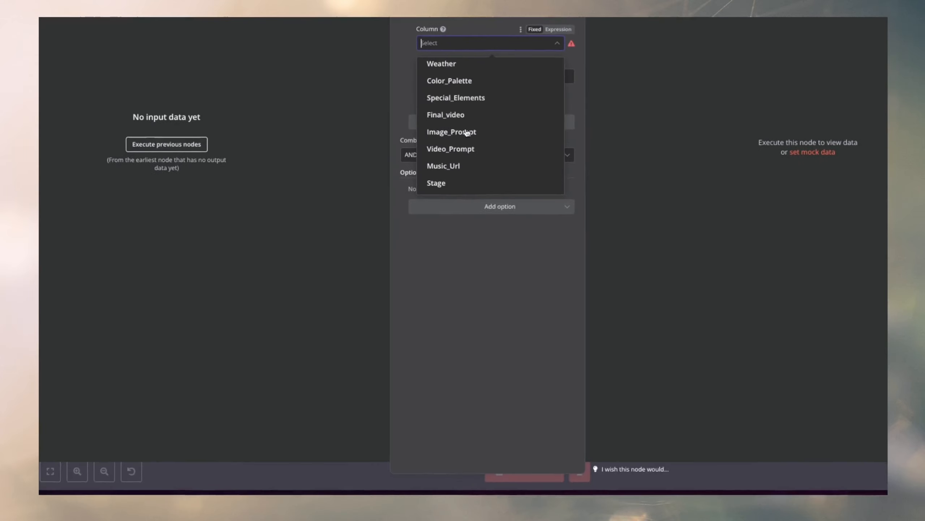
left_click(472, 403)
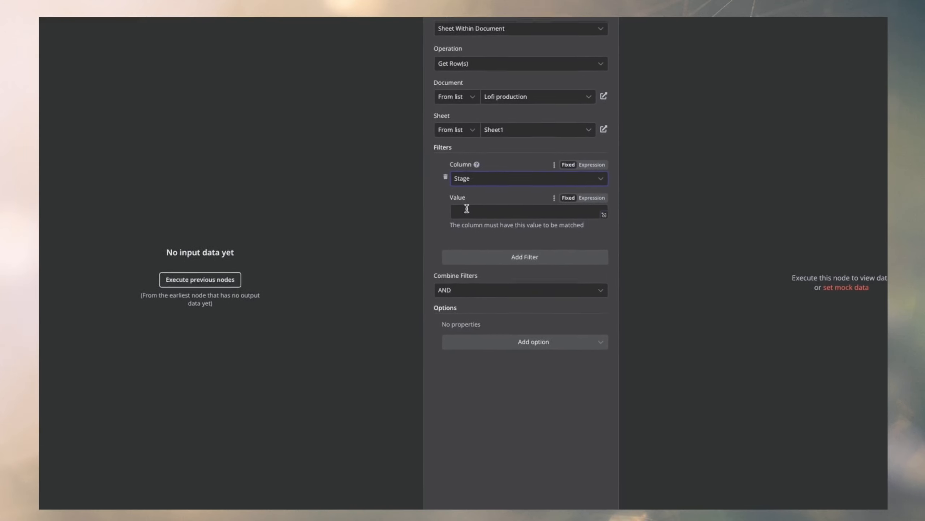
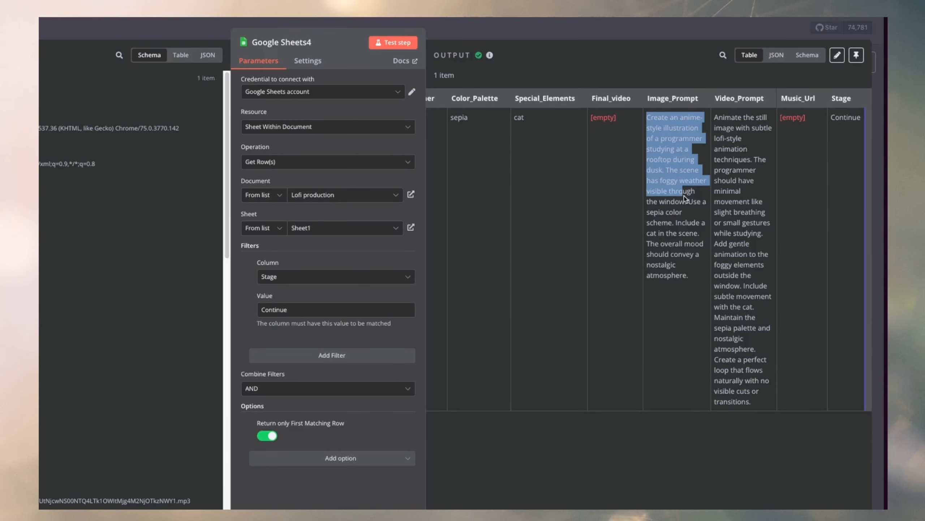
Leave the Google Sheets4 results and copy the request URL from the existing "Generate the iamge" node.
left_click_drag(684, 198, 688, 280)
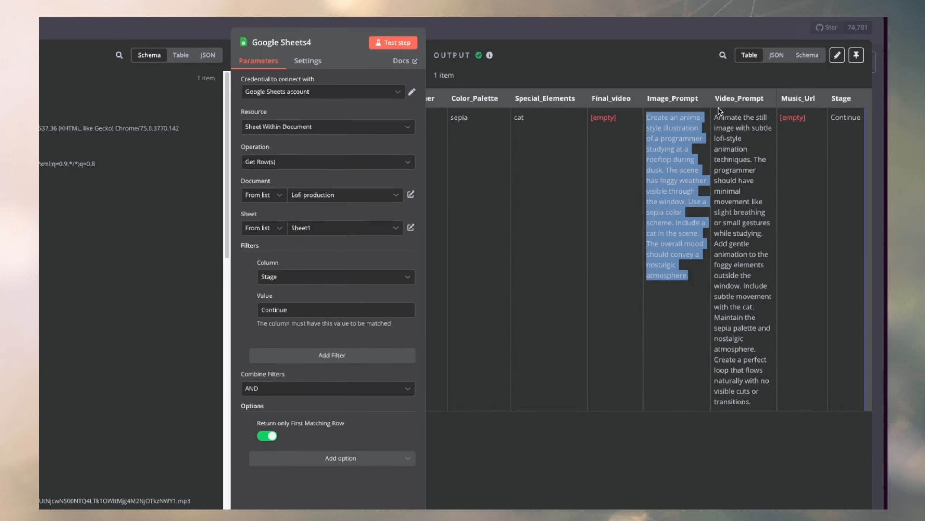
left_click(589, 29)
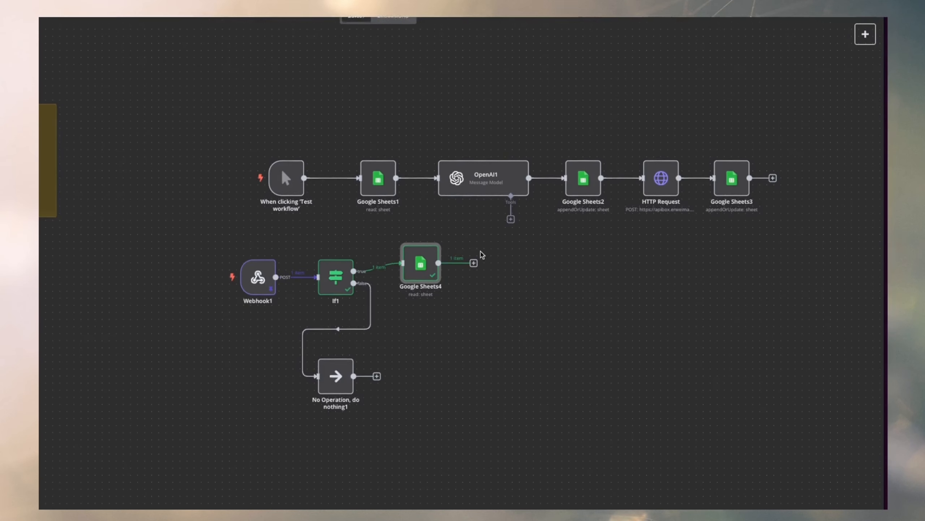
scroll(469, 219, "down", 2)
scroll(463, 199, "left", 12)
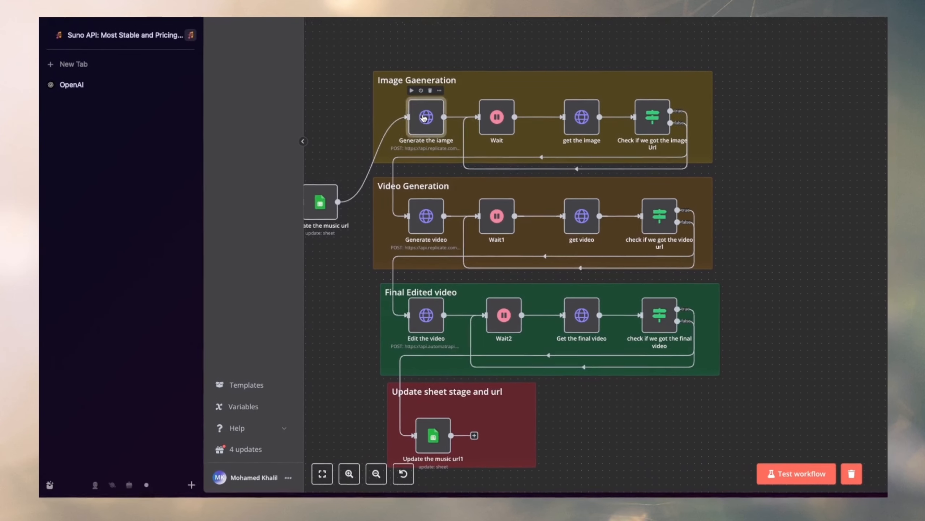
double_click(423, 107)
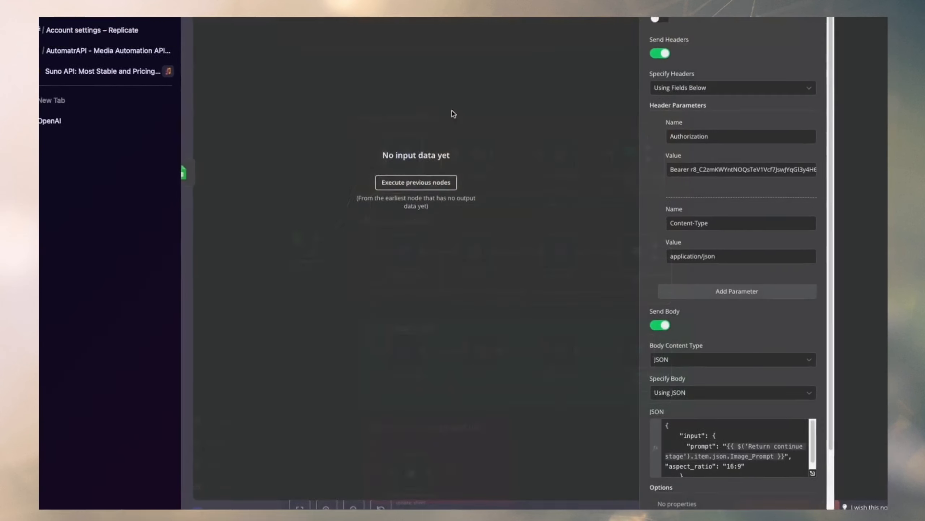
left_click_drag(453, 145, 499, 146)
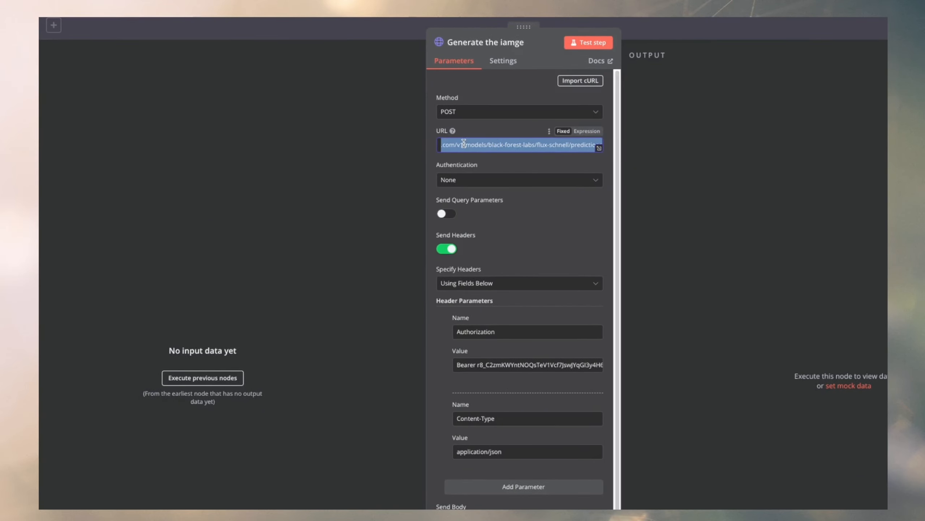
right_click(464, 143)
left_click(462, 221)
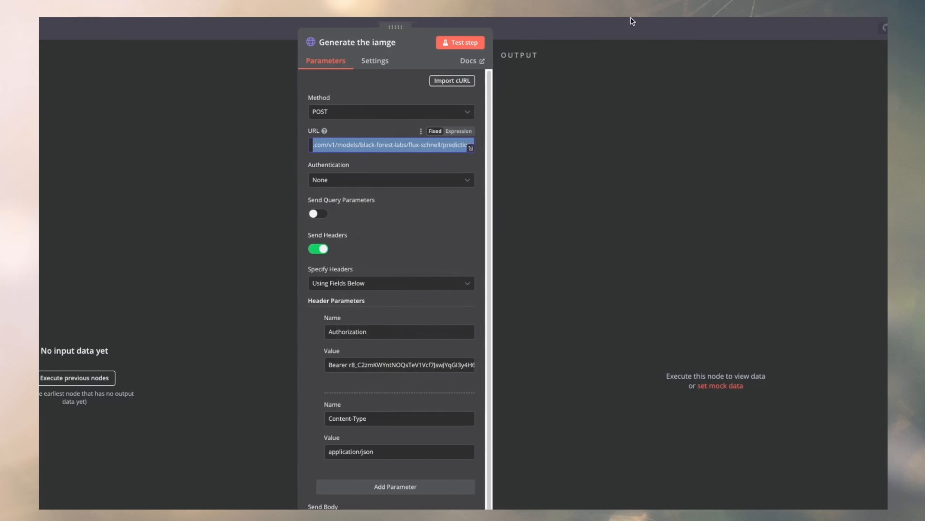
Add an HTTP Request node to the output of Google Sheets4.
left_click(632, 21)
scroll(799, 266, "down", 5)
scroll(779, 160, "right", 8)
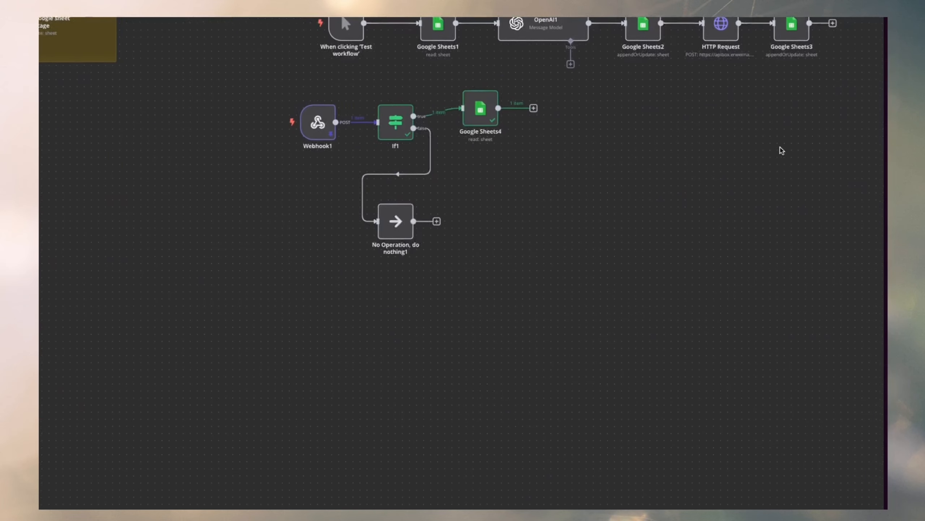
scroll(783, 150, "up", 2)
scroll(782, 151, "right", 2)
left_click_drag(450, 184, 464, 190)
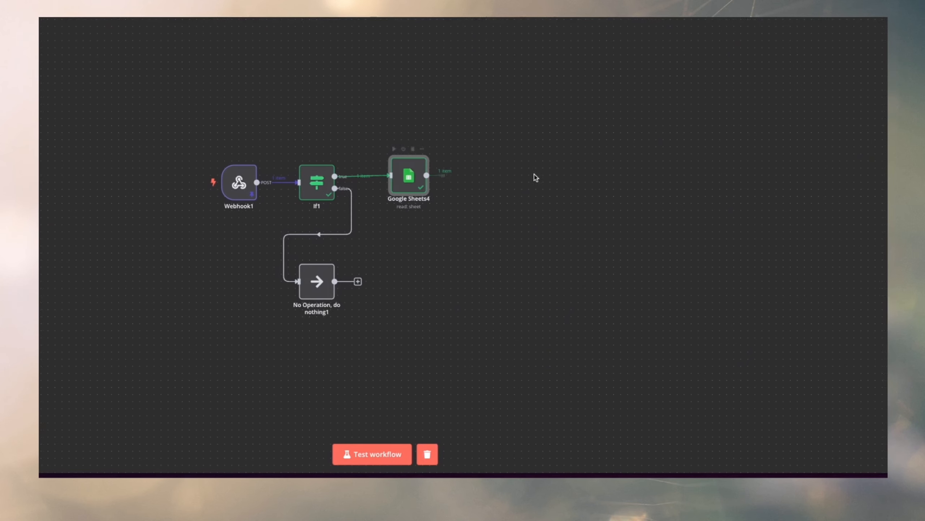
left_click_drag(575, 176, 580, 168)
scroll(620, 204, "up", 5)
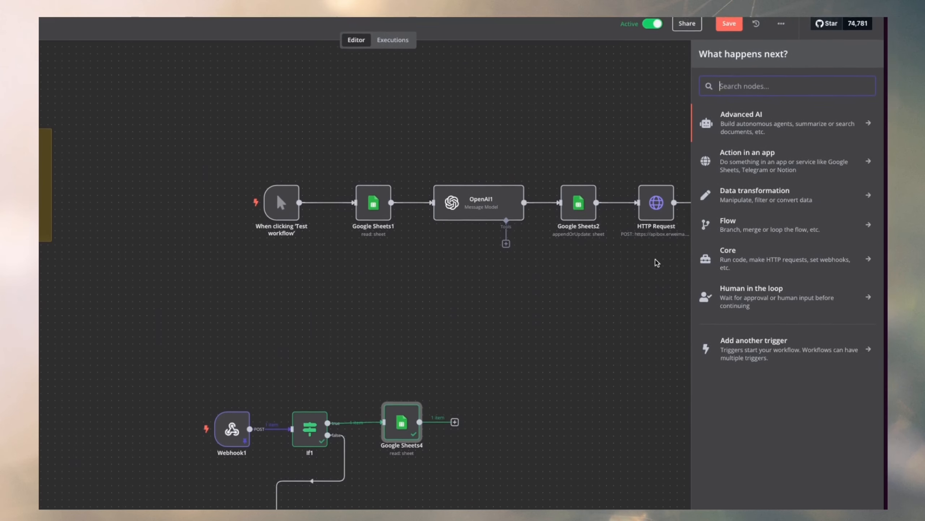
type("http")
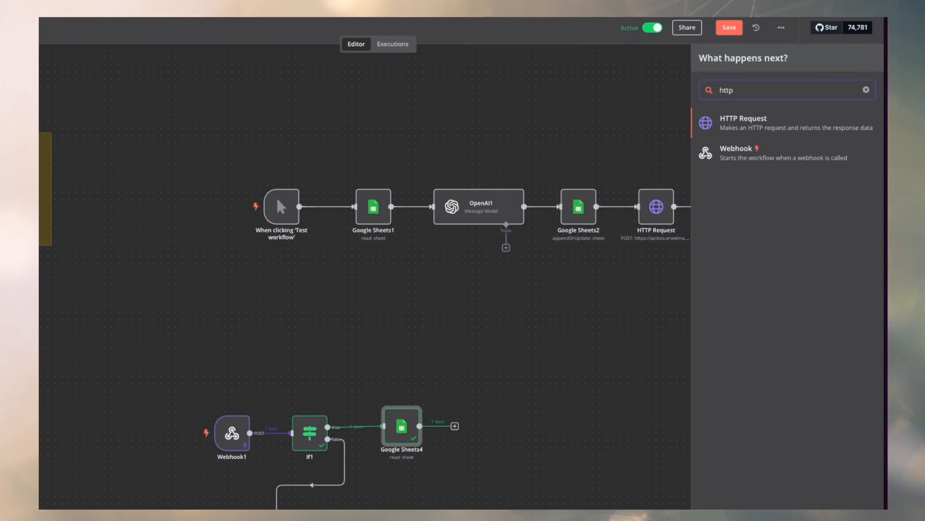
left_click(760, 116)
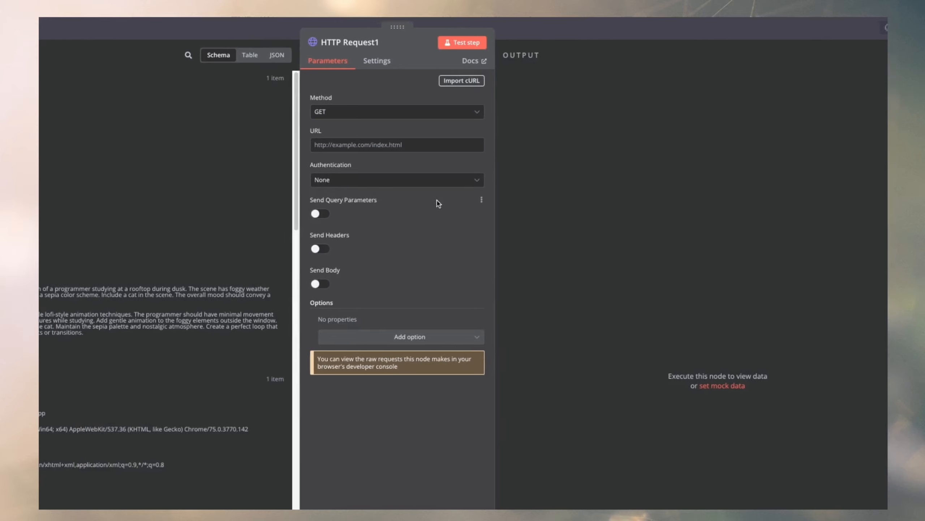
Set the new HTTP request's method to POST and its URL to the copied Replicate flux-schnell predictions endpoint.
left_click(437, 112)
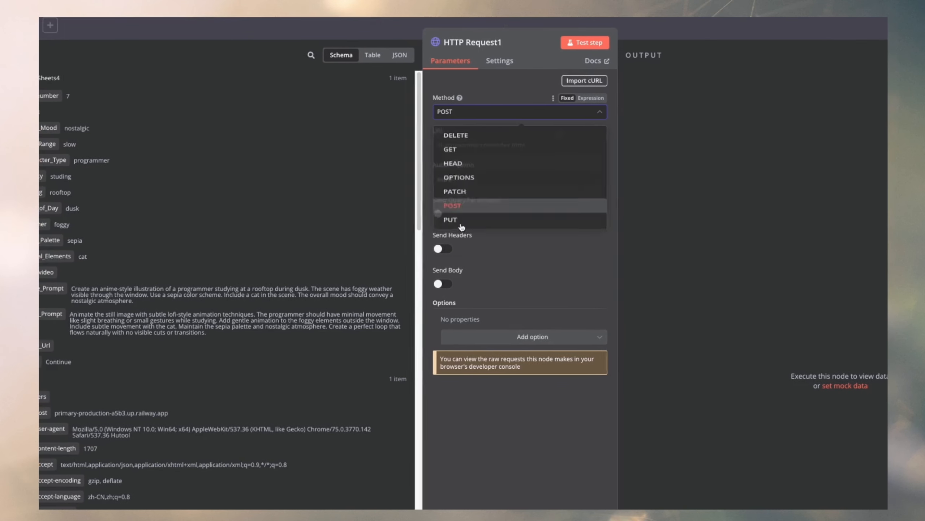
left_click(456, 223)
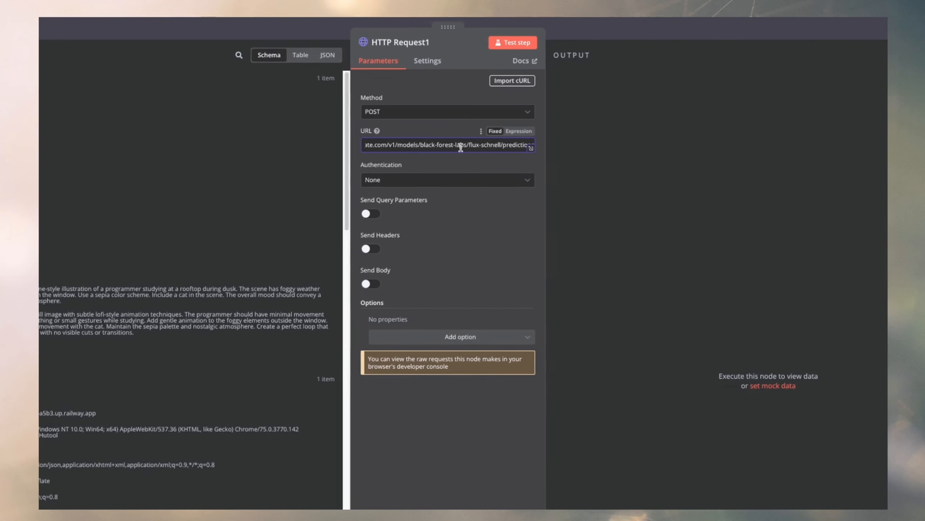
left_click_drag(460, 144, 468, 143)
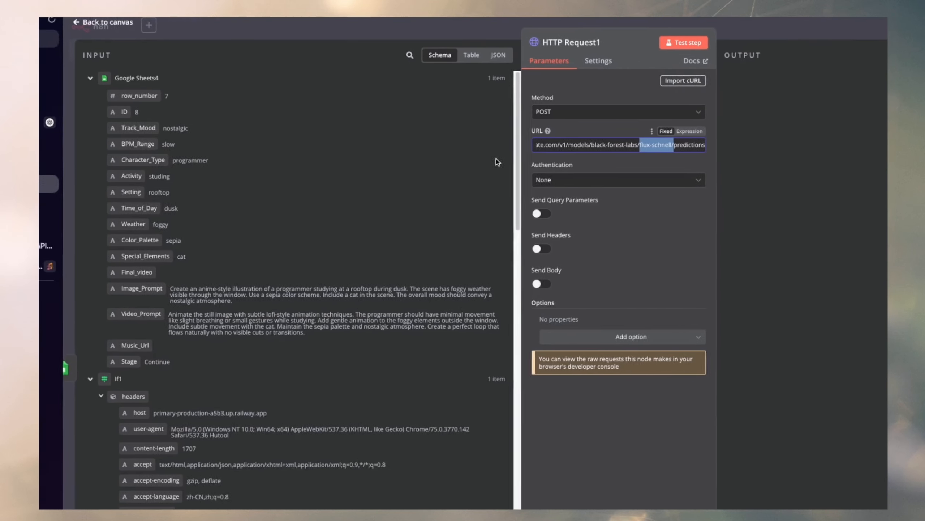
left_click_drag(588, 145, 427, 145)
left_click(610, 144)
Switch to Replicate, search for "flux" and open the black-forest-labs/flux-schnell model page.
left_click(91, 223)
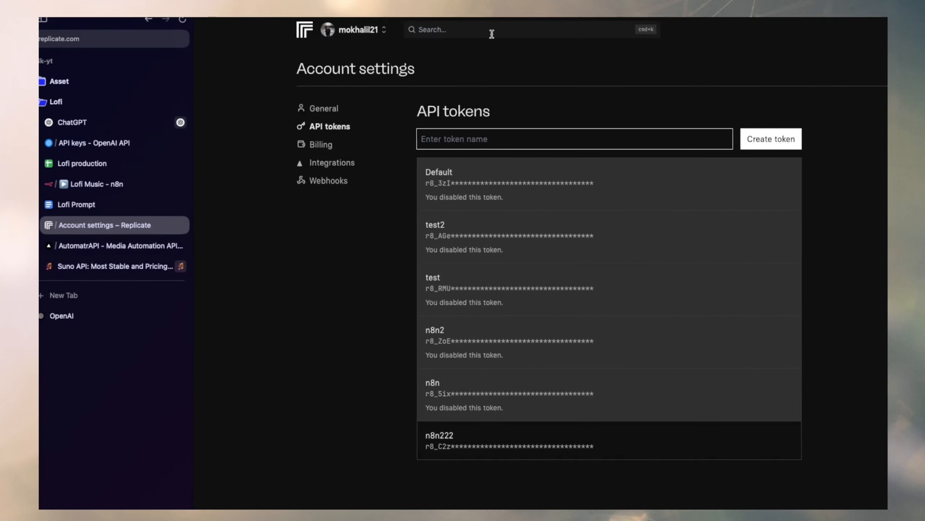
left_click(510, 30)
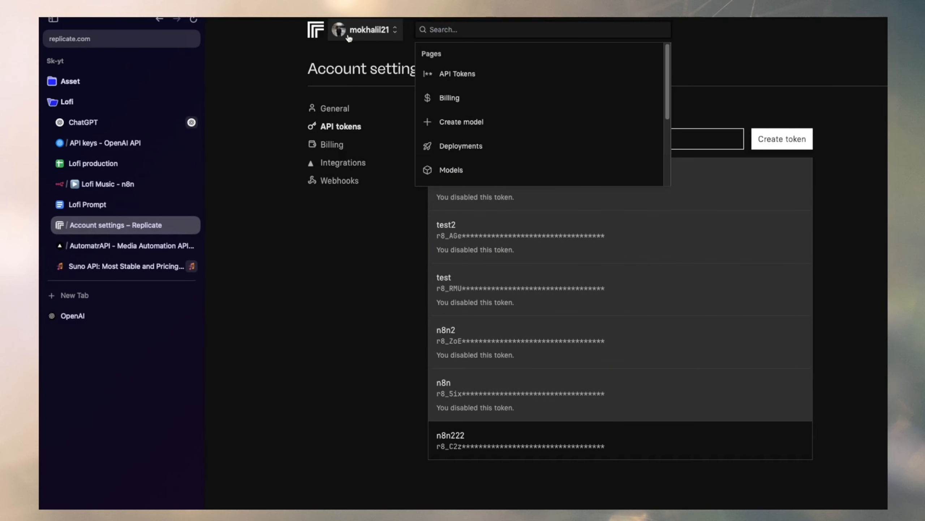
left_click(323, 30)
left_click(435, 30)
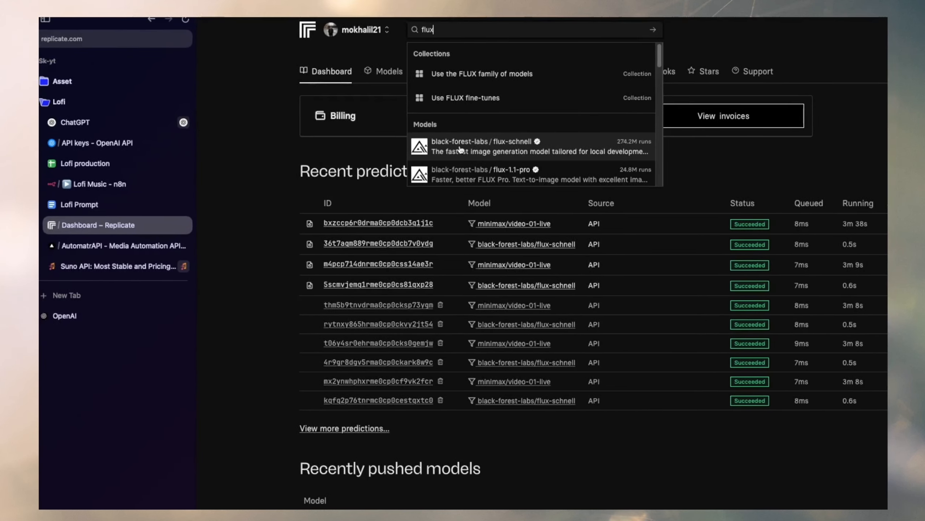
left_click(433, 146)
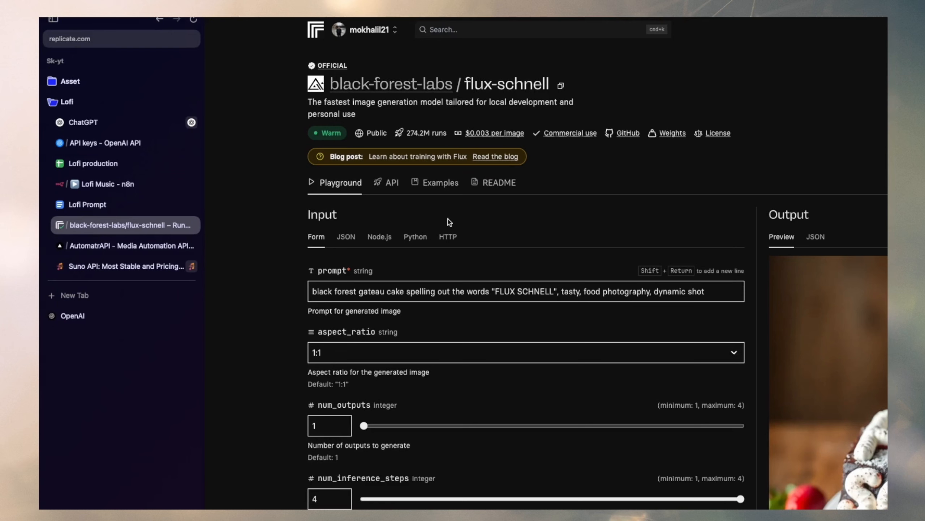
Open flux-schnell's HTTP API instructions and examine the endpoint URL in the curl example.
left_click(386, 183)
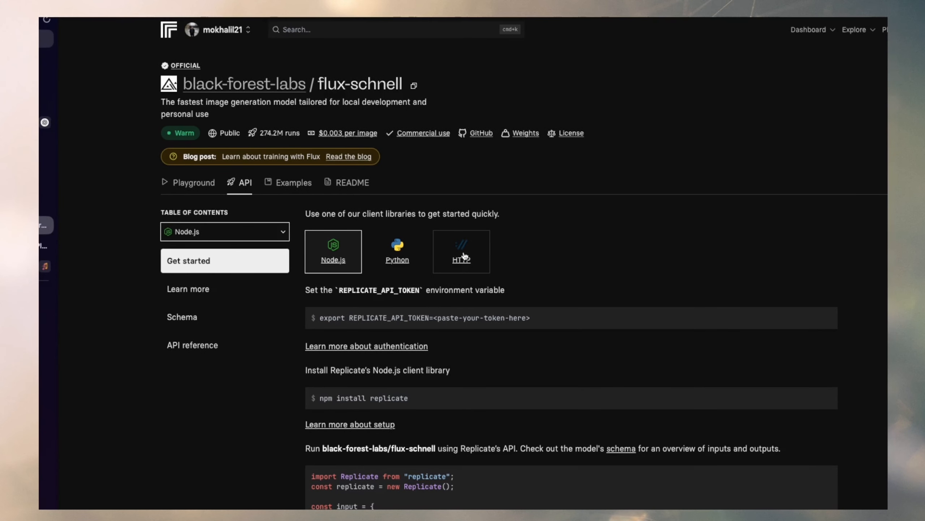
left_click(464, 253)
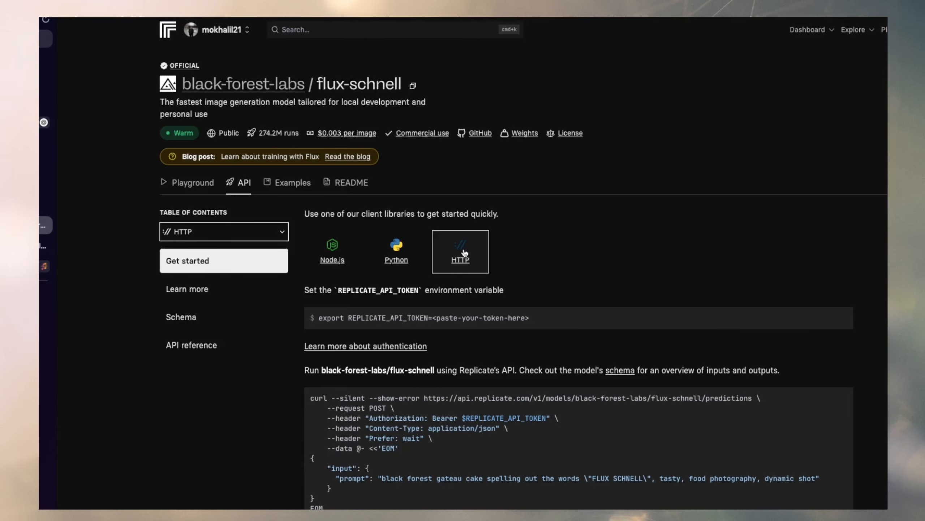
scroll(464, 219, "down", 6)
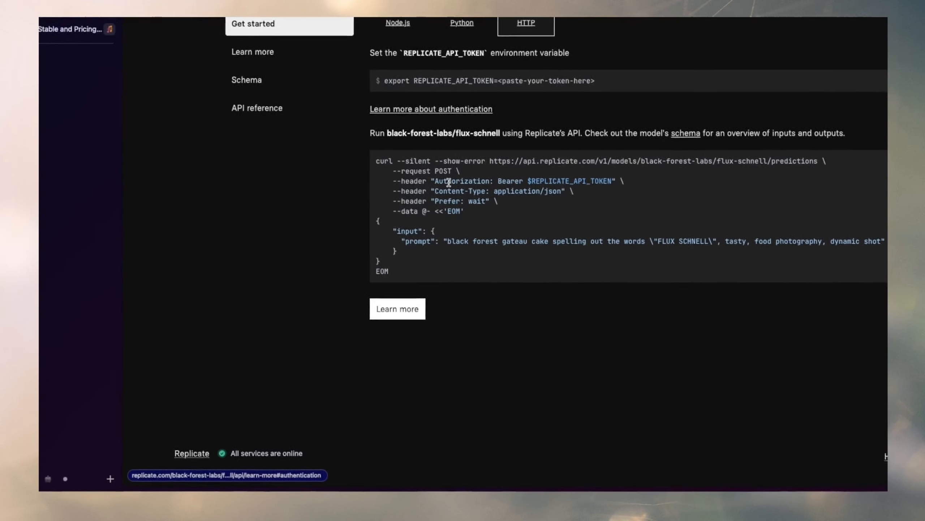
mouse_move(465, 259)
left_mouse_down()
mouse_move(442, 148)
mouse_move(471, 258)
left_mouse_up()
left_click(460, 145)
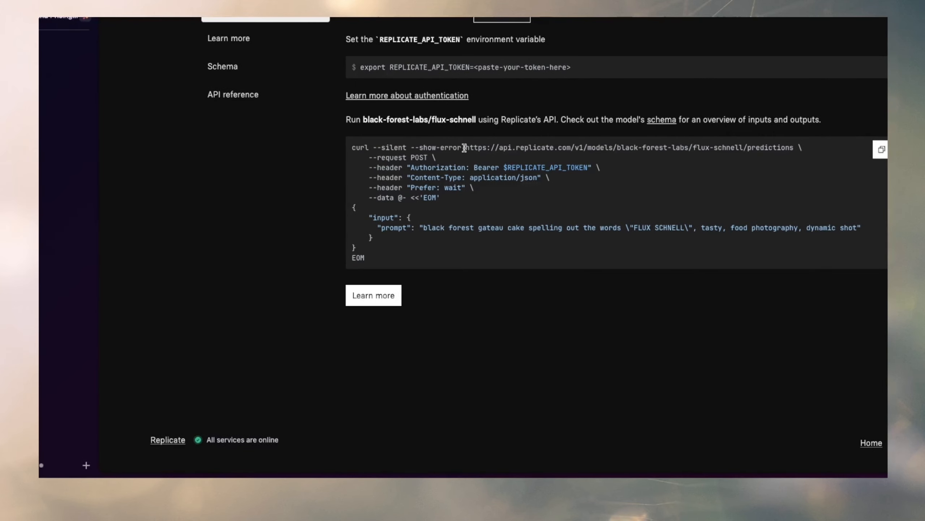
left_click_drag(464, 145, 487, 147)
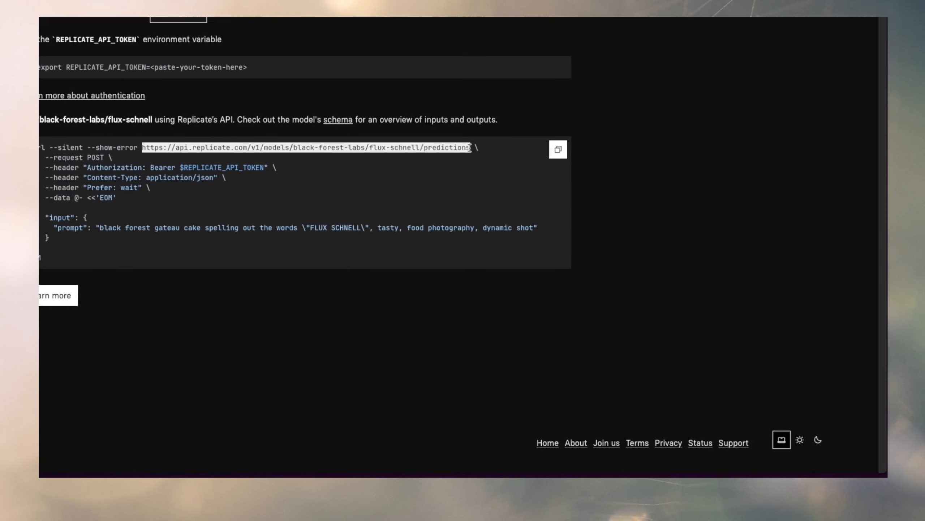
left_click(442, 148)
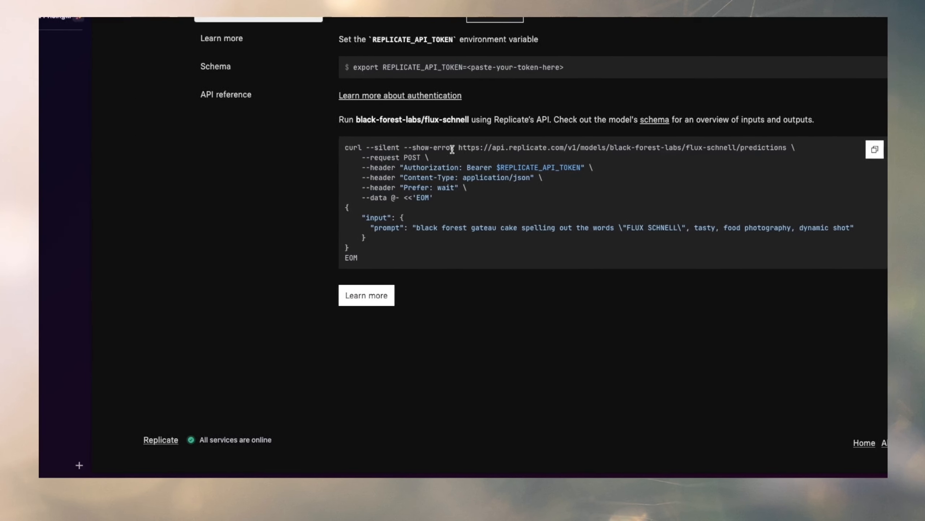
left_click_drag(595, 143, 747, 147)
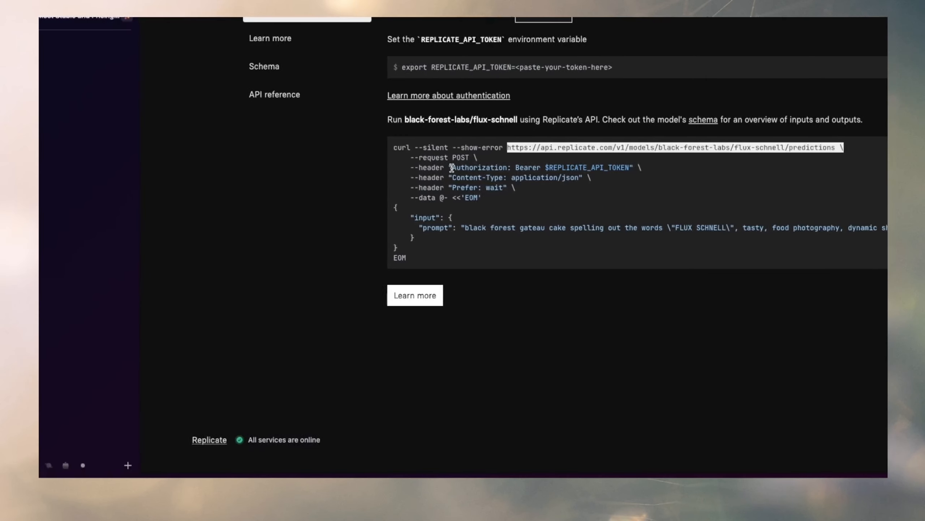
Examine the Authorization, Content-Type and Prefer headers and the JSON input body in the curl example.
left_click_drag(452, 168, 636, 168)
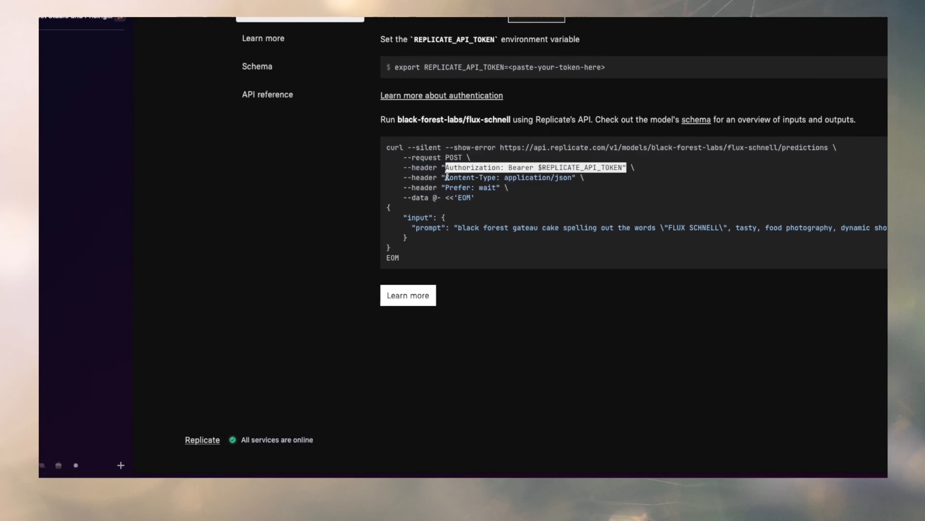
left_click_drag(248, 177, 310, 178)
left_click(483, 175)
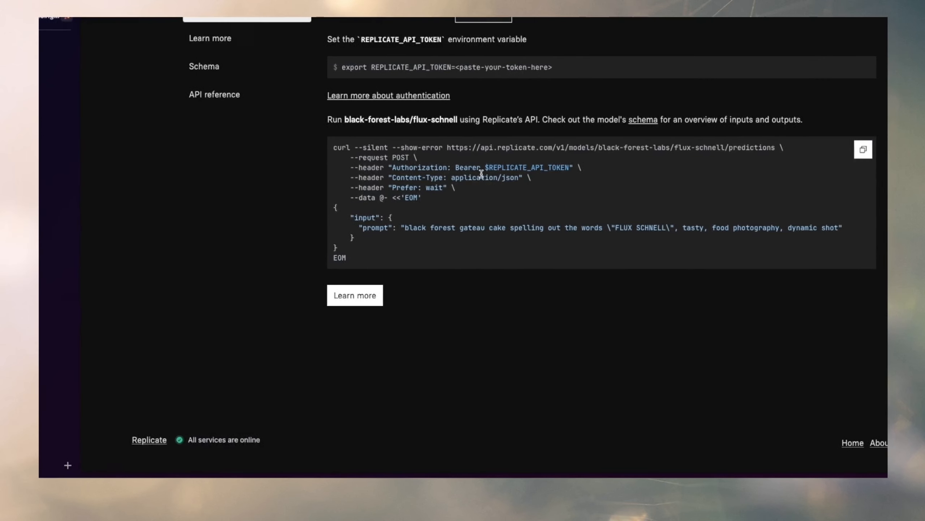
left_click_drag(351, 187, 355, 186)
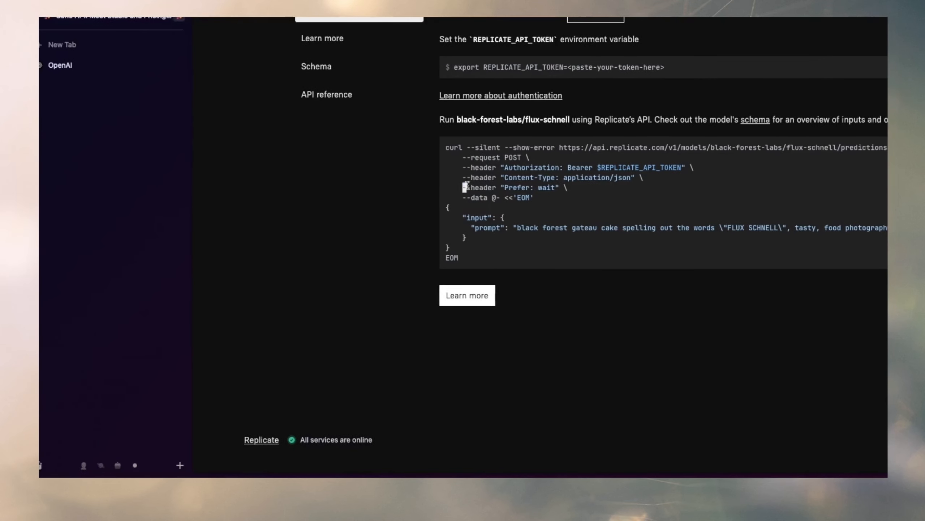
left_click_drag(467, 186, 559, 186)
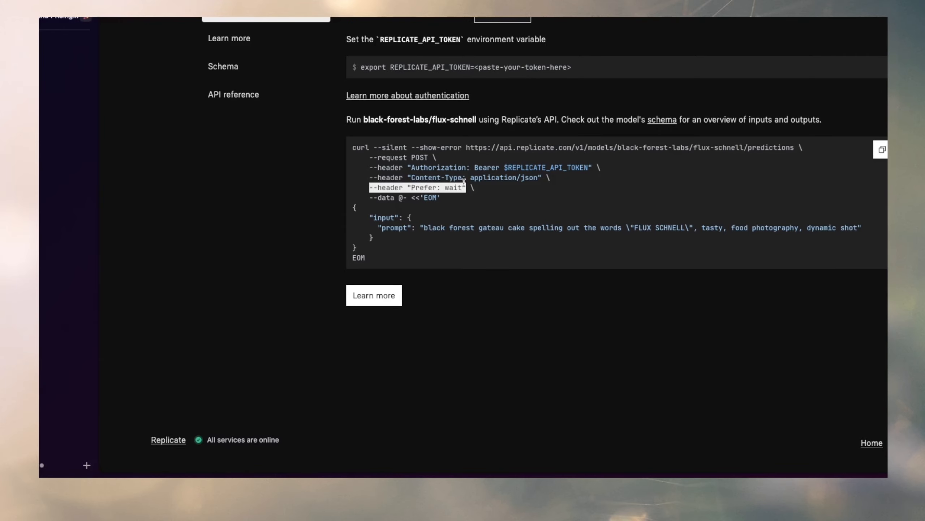
left_click_drag(357, 207, 603, 229)
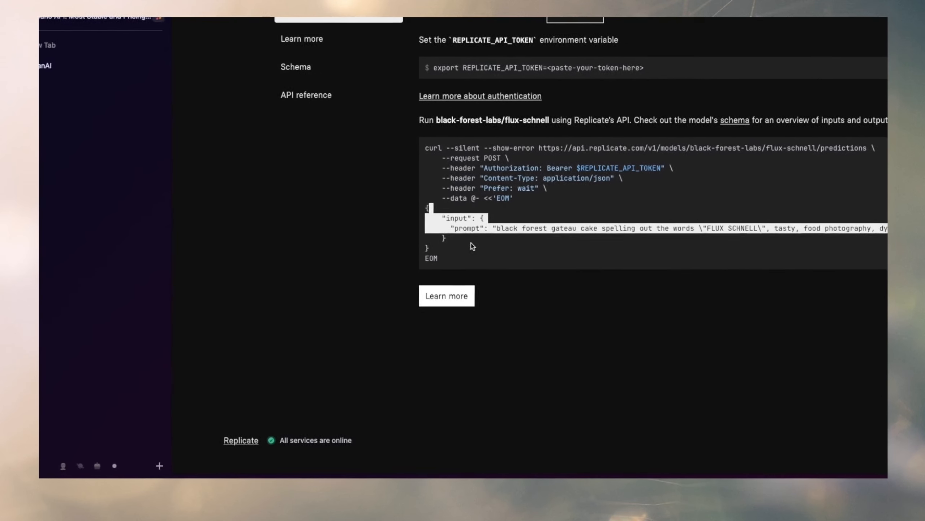
Open the model's API schema and examine its input parameters, particularly aspect_ratio.
left_click(447, 296)
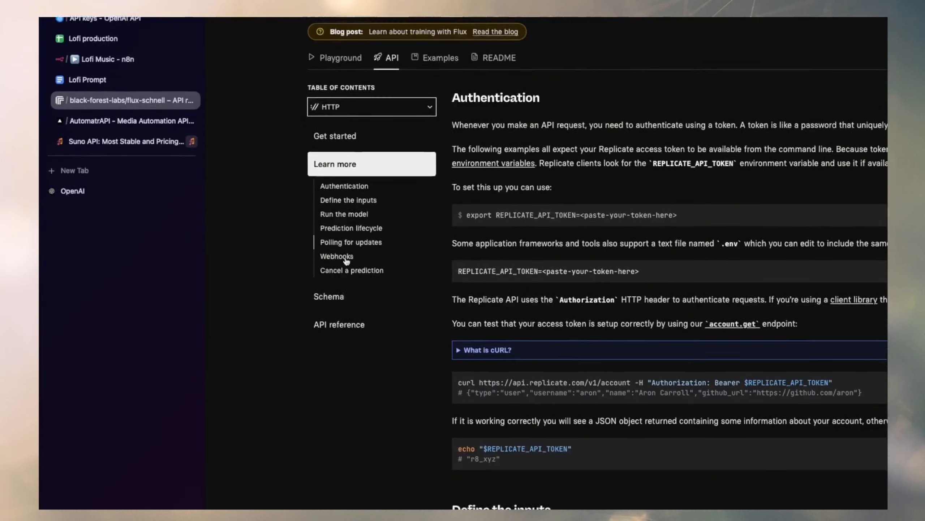
scroll(339, 277, "down", 1)
left_click(350, 296)
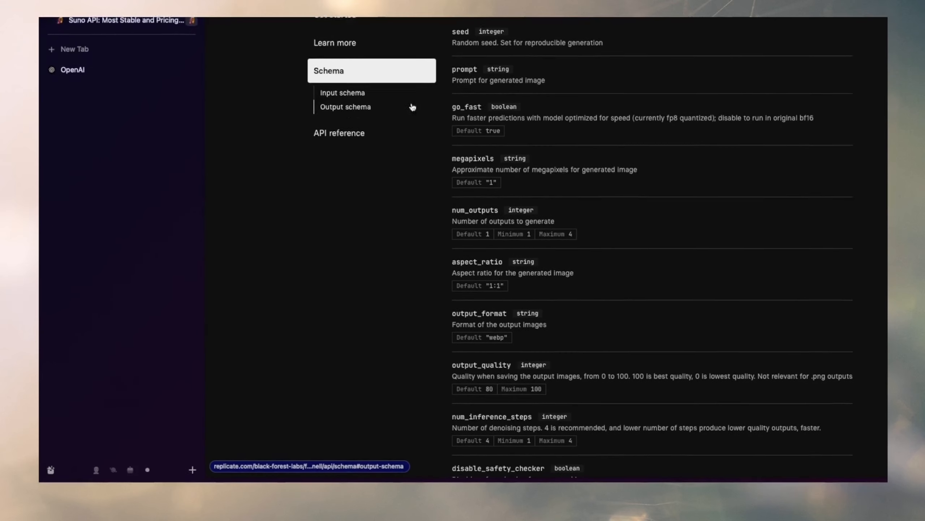
left_click(340, 105)
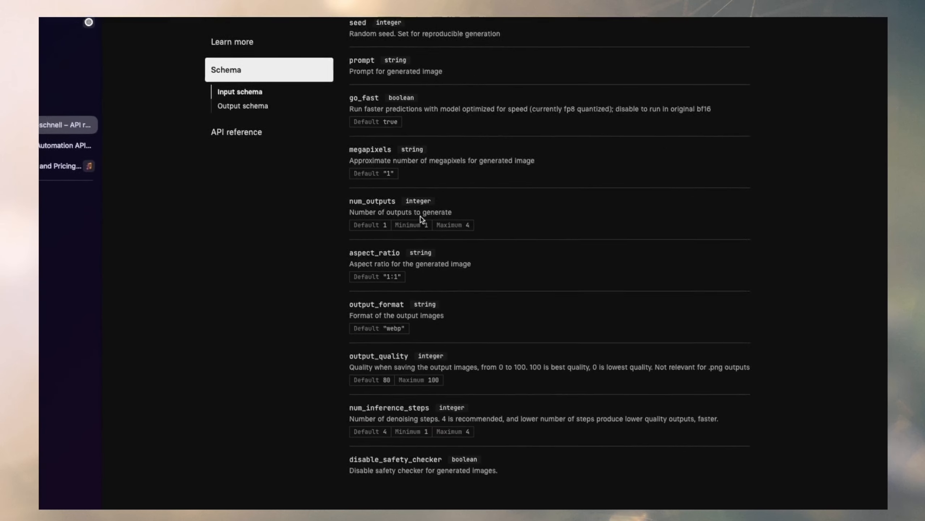
left_click_drag(424, 93, 566, 417)
left_click_drag(510, 299, 512, 408)
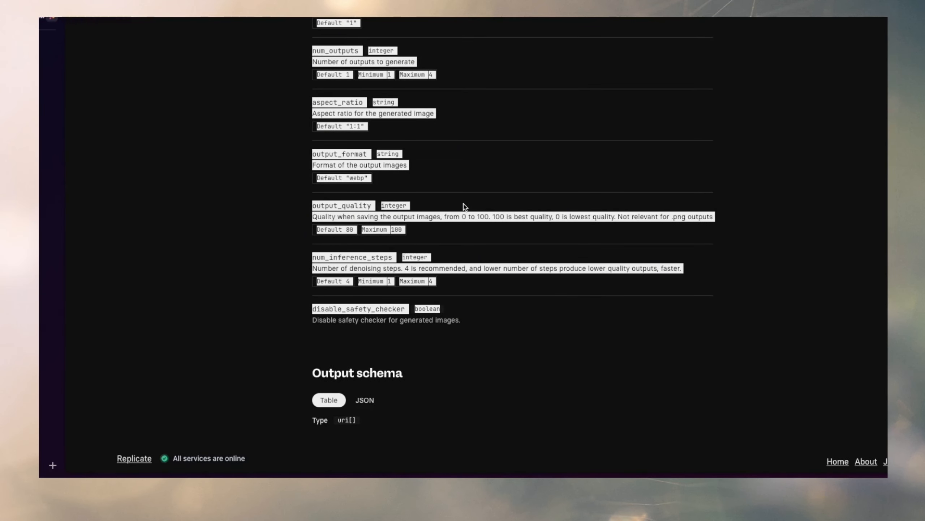
left_click(467, 185)
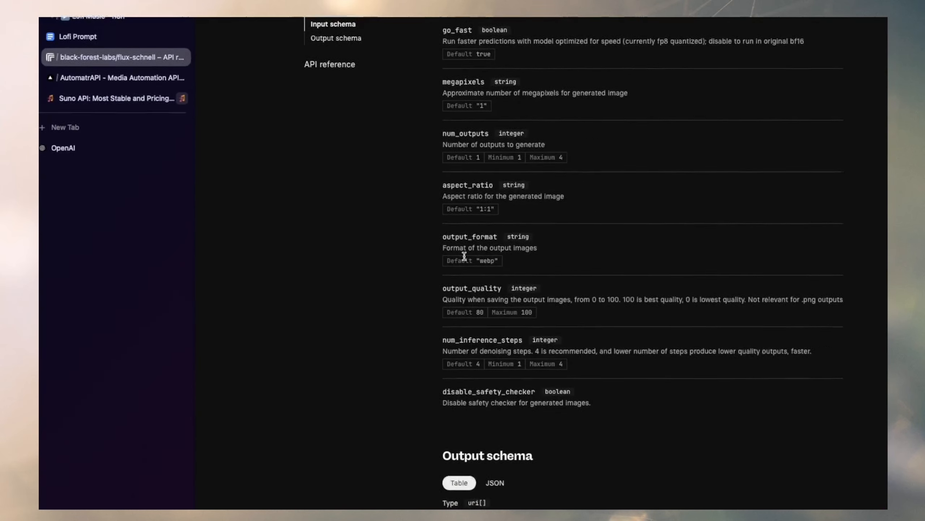
left_click_drag(414, 105, 477, 109)
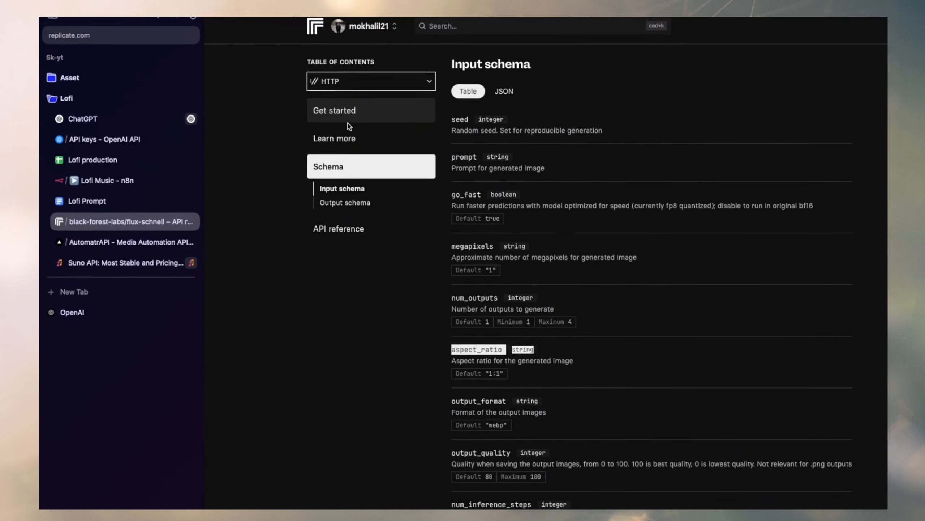
left_click(349, 117)
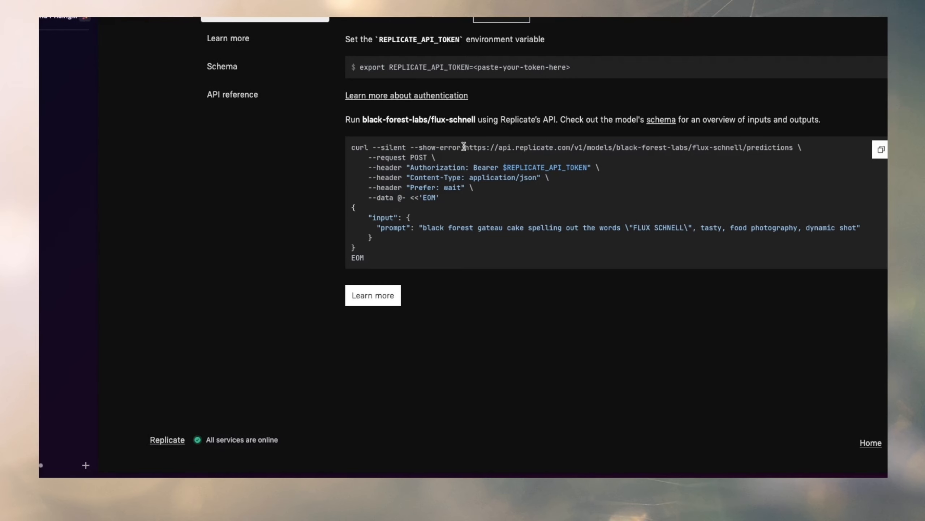
left_click_drag(463, 146, 794, 148)
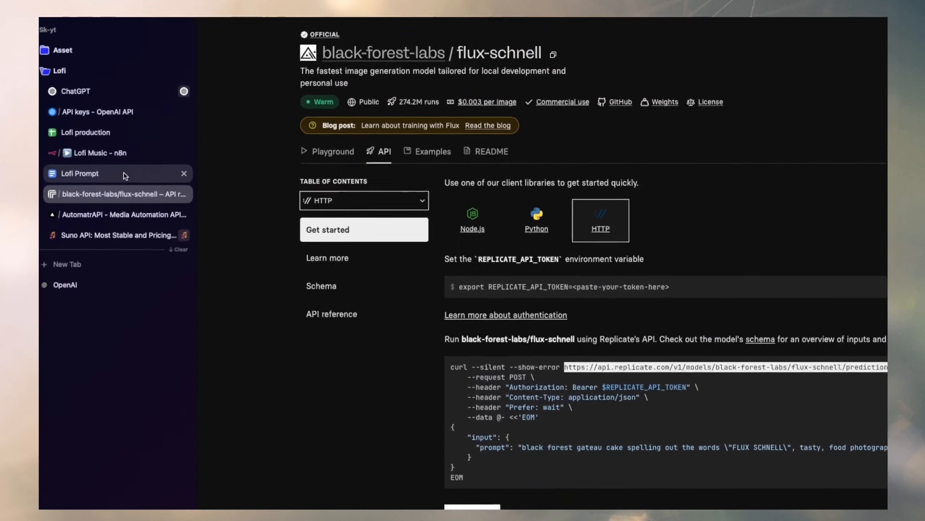
left_click(104, 183)
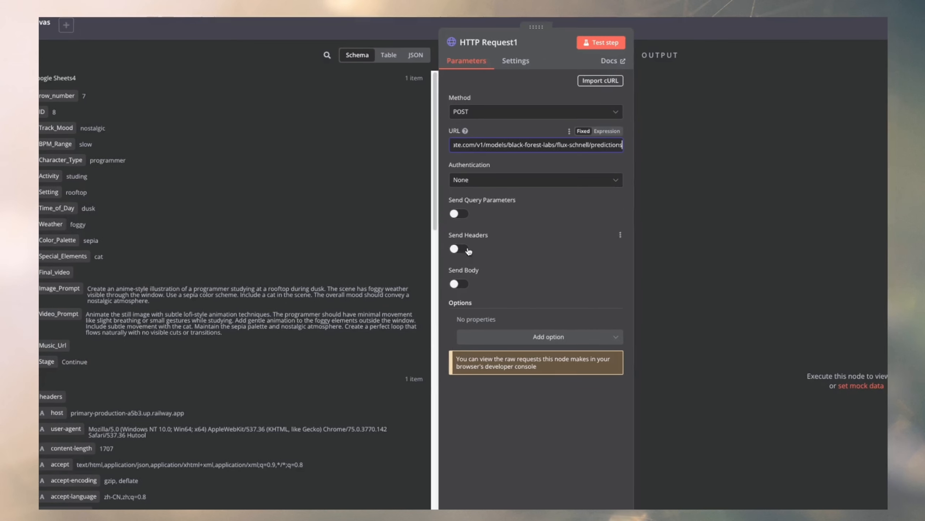
Enable headers in HTTP Request1 and name the first one Authorization, copied from Replicate's curl example.
left_click(464, 249)
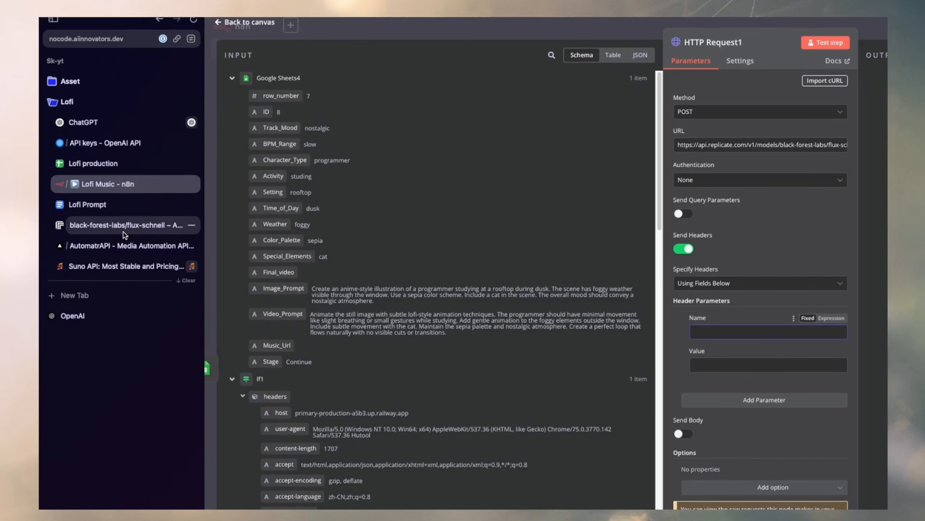
left_click(73, 226)
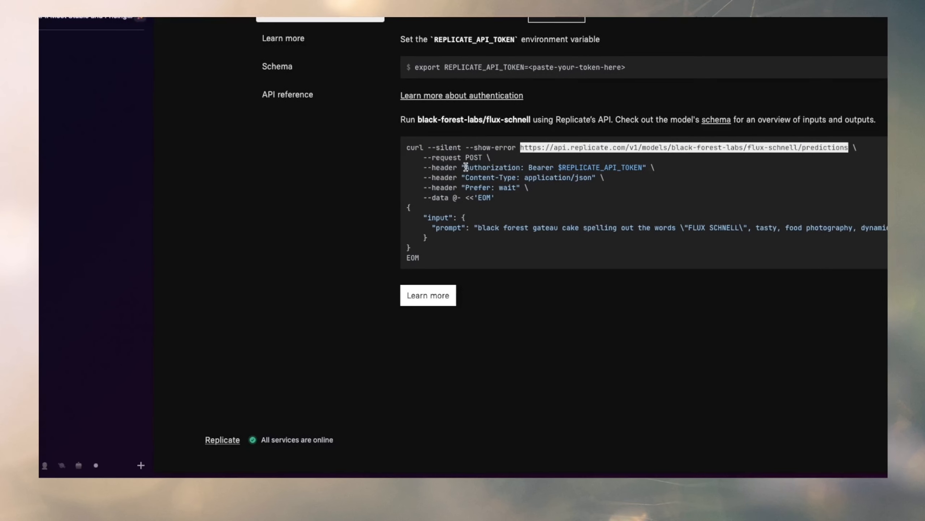
left_click_drag(466, 168, 508, 168)
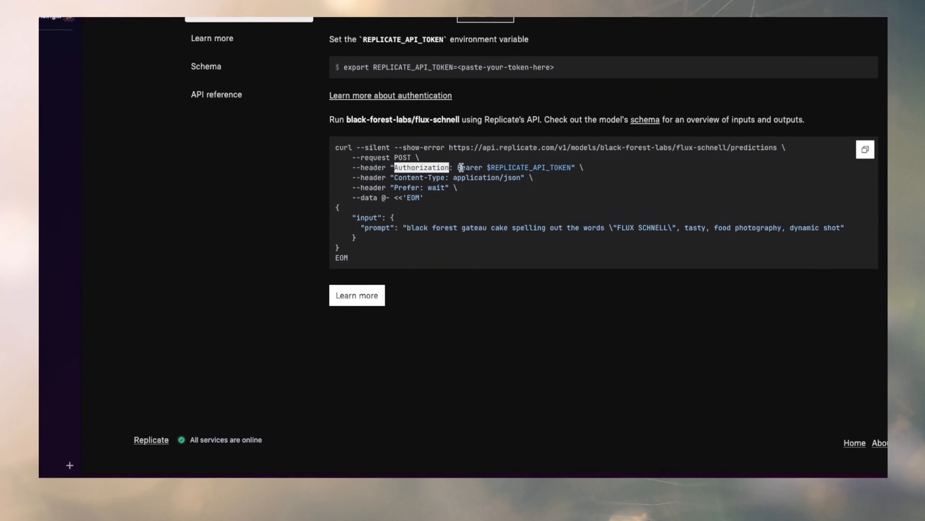
left_click_drag(471, 168, 481, 168)
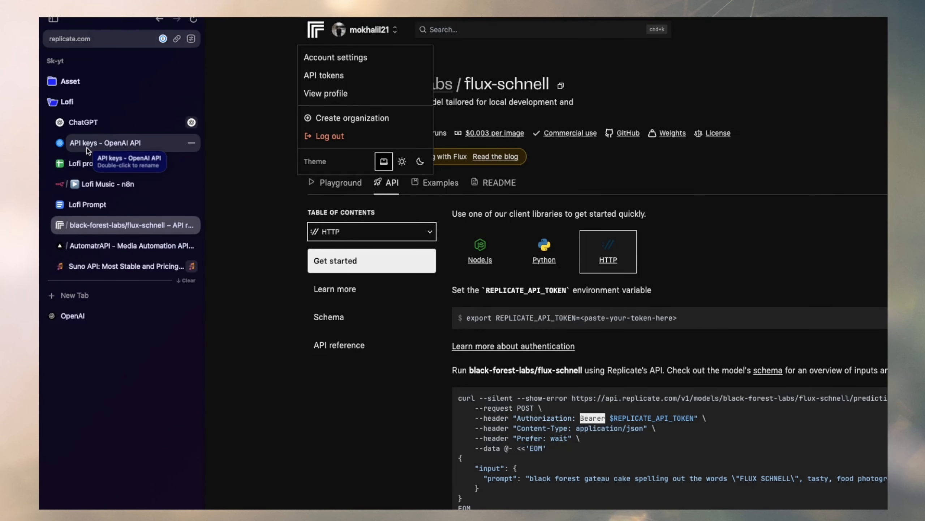
left_click(94, 184)
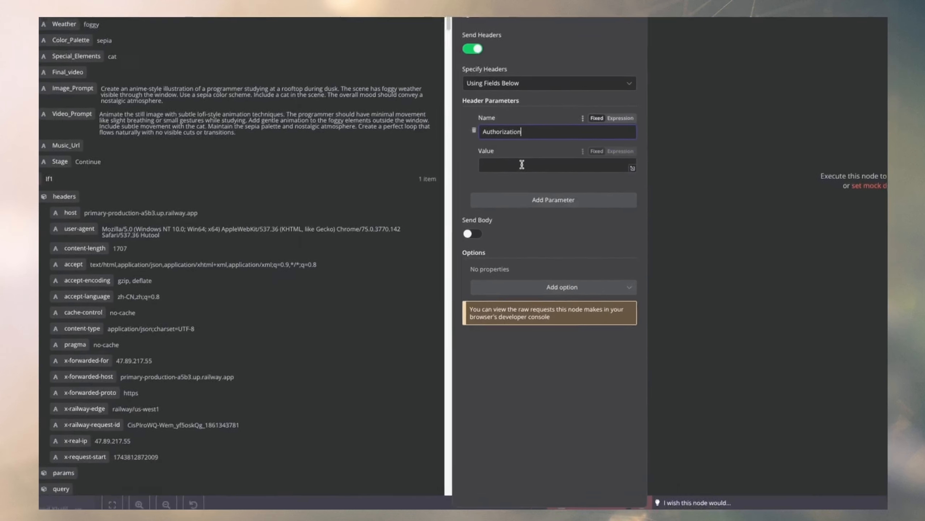
left_click(87, 226)
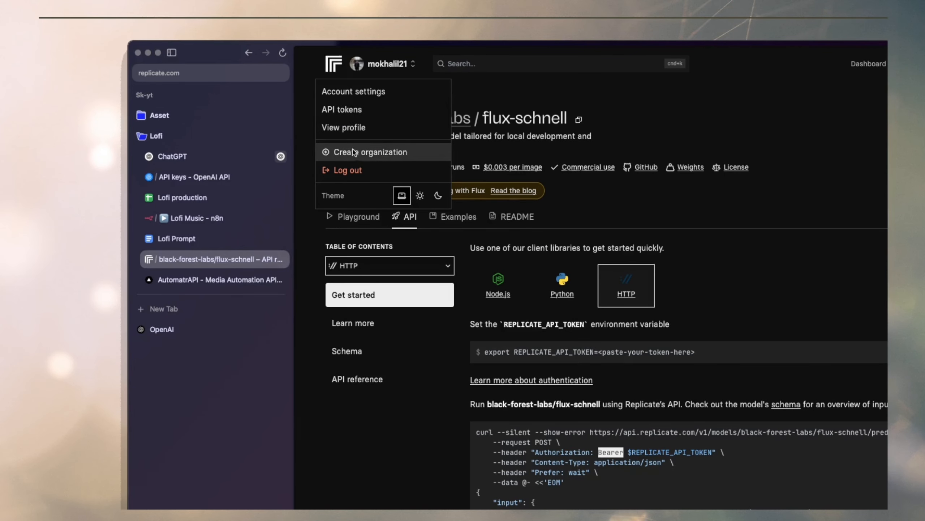
left_click(361, 110)
left_click(470, 172)
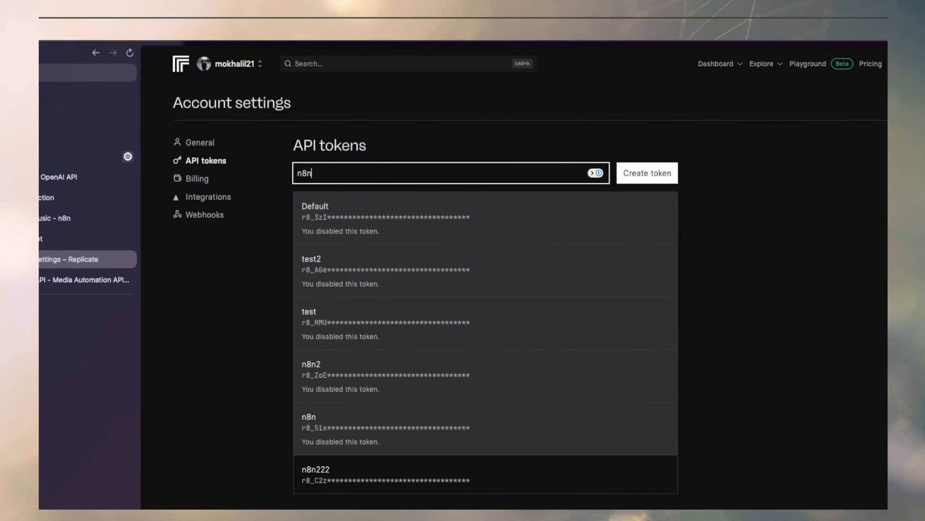
type("n8n12")
left_click(641, 173)
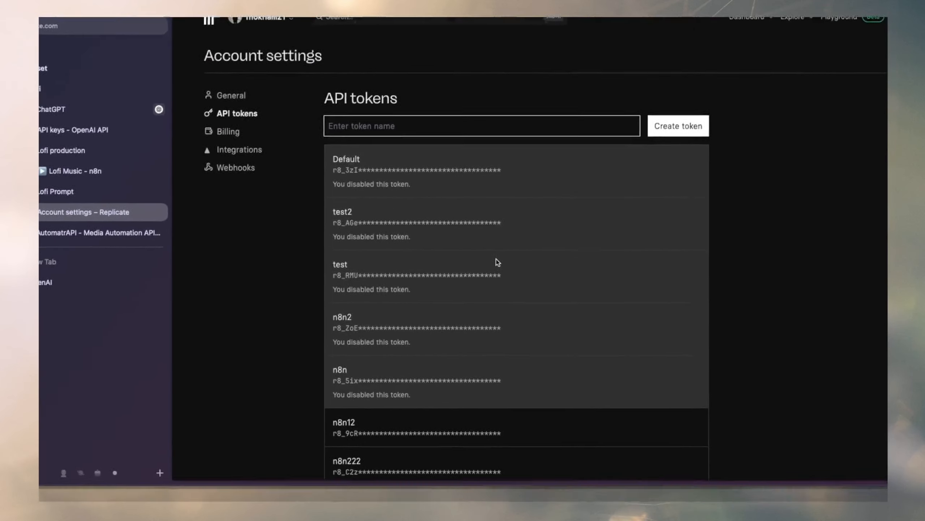
Copy the n8n12 token and enter it after "Bearer" as the Authorization header's value in n8n.
mouse_move(531, 297)
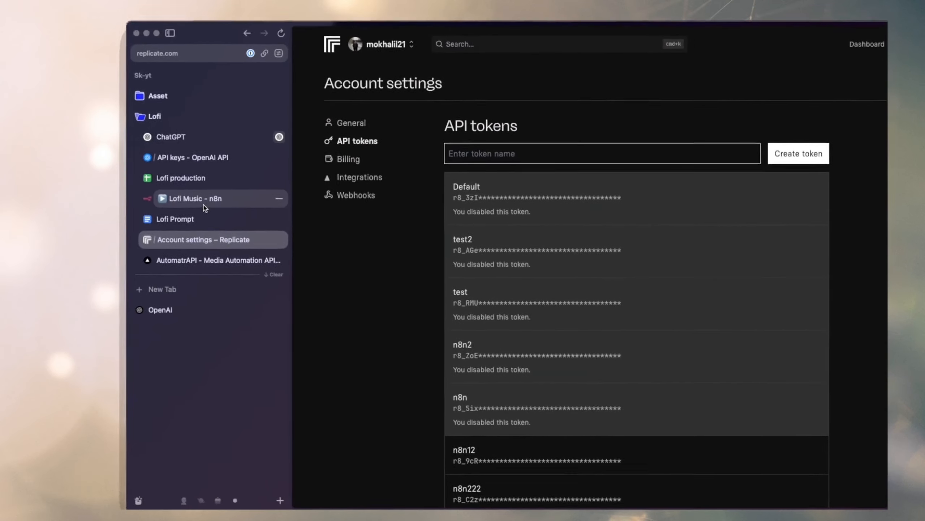
left_click(204, 206)
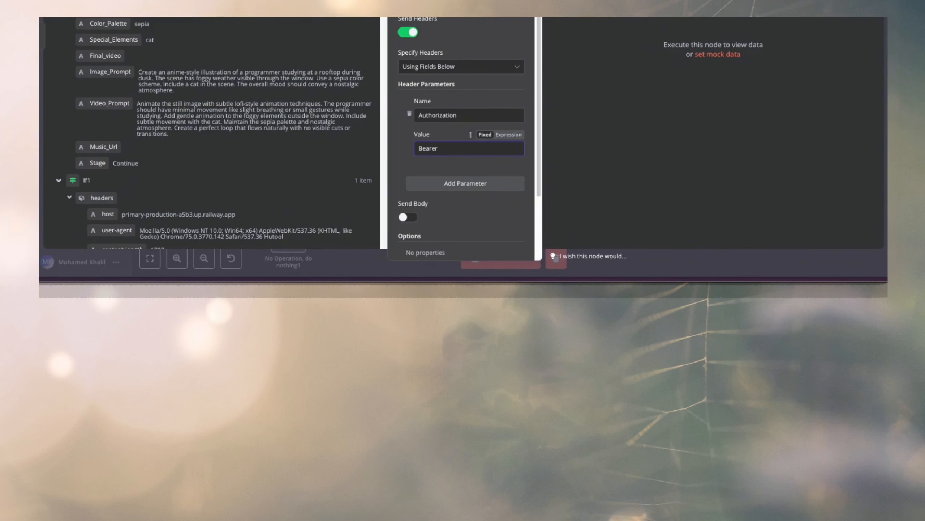
key("ctrl+v")
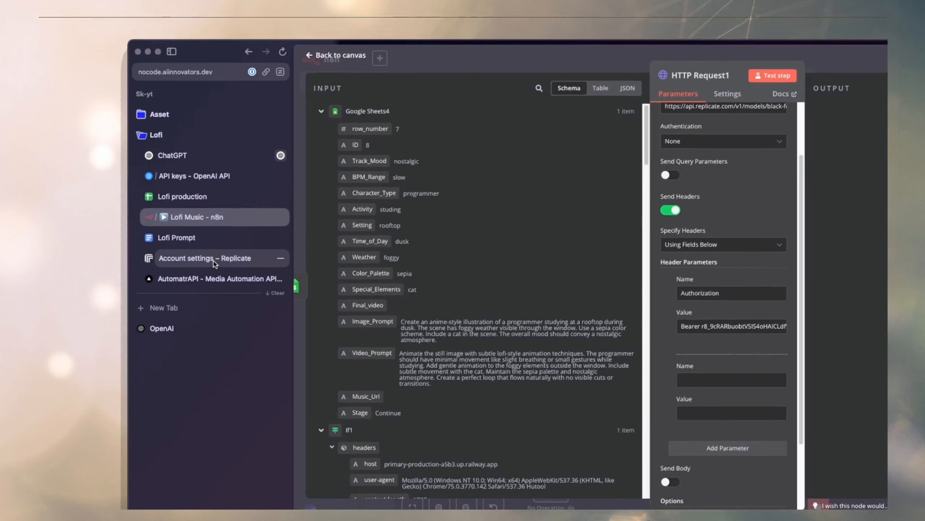
Return to flux-schnell's HTTP API example on Replicate and copy Content-Type into n8n as the second header's name.
left_click(216, 259)
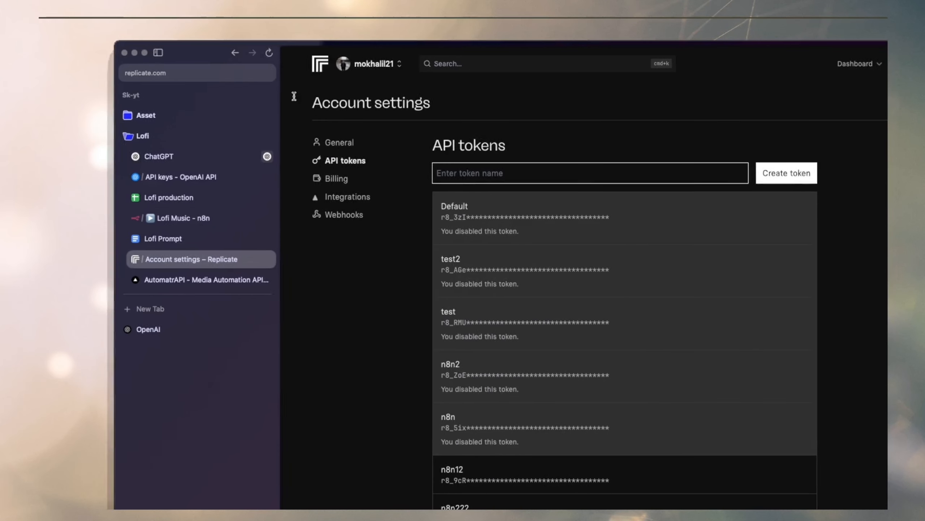
left_click(249, 53)
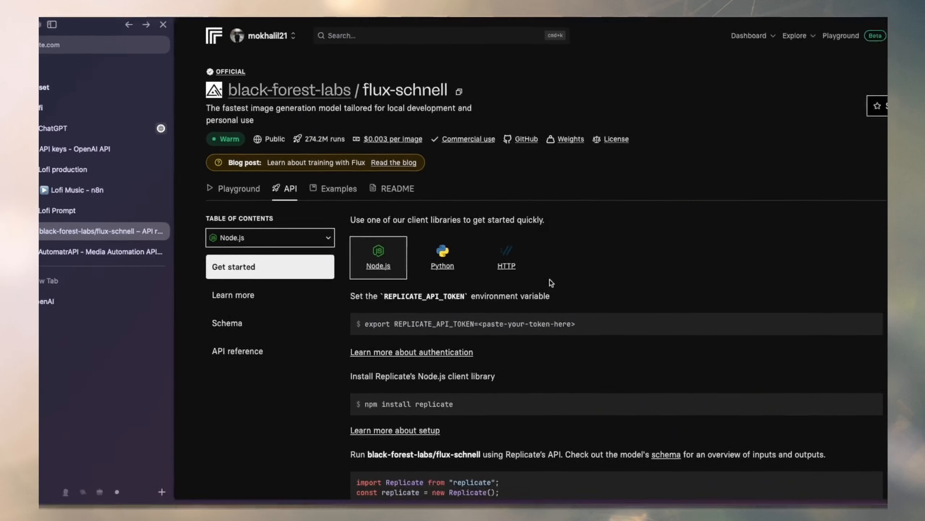
left_click(507, 264)
scroll(470, 227, "down", 5)
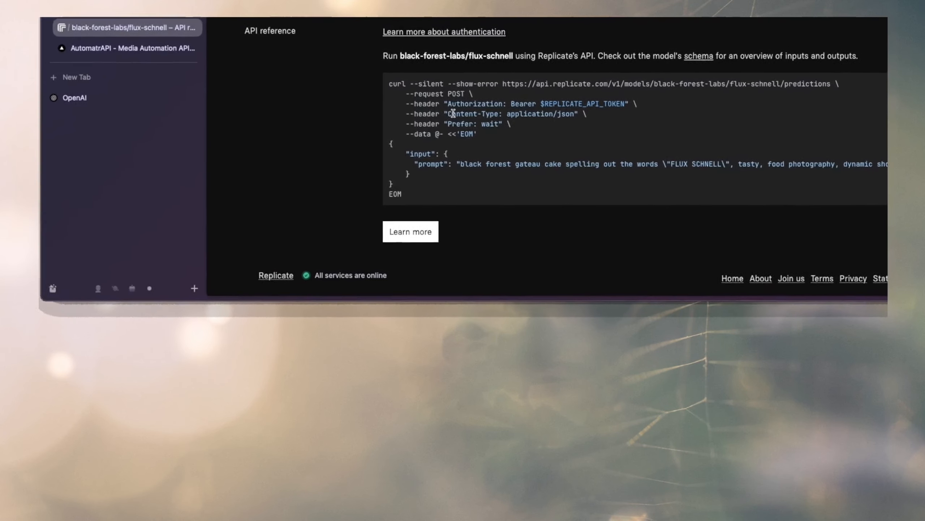
left_click_drag(449, 113, 499, 114)
key("super+c")
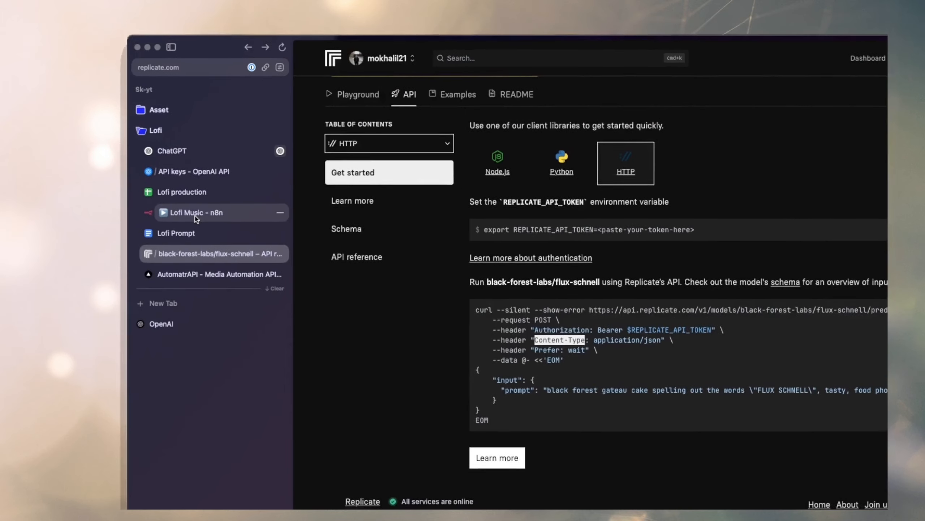
left_click(173, 30)
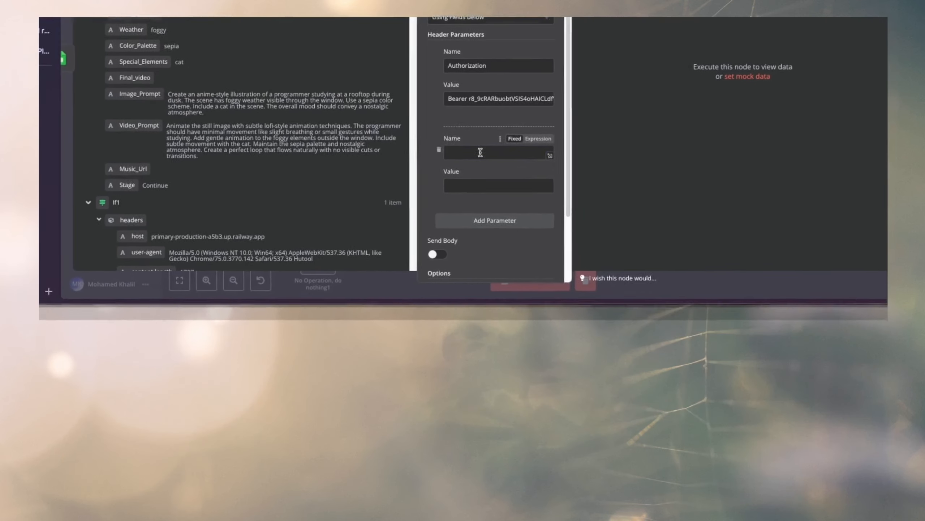
key("super+v")
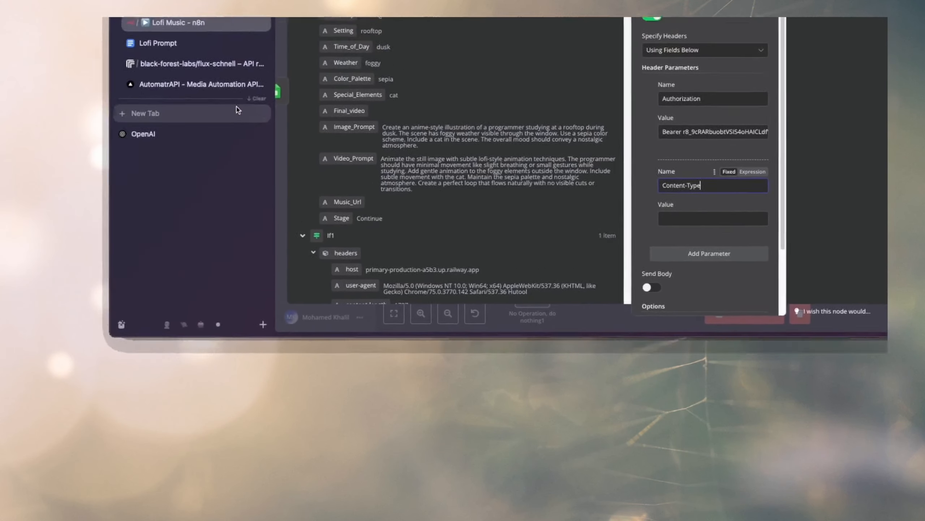
Copy application/json from the curl example and enter it as the Content-Type header's value in n8n.
left_click(204, 67)
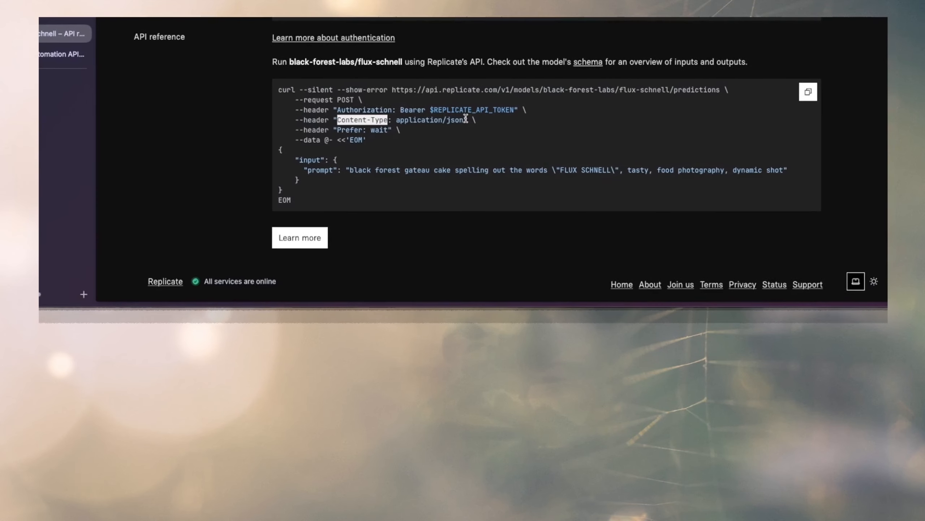
left_click_drag(660, 311, 592, 312)
key("super+c")
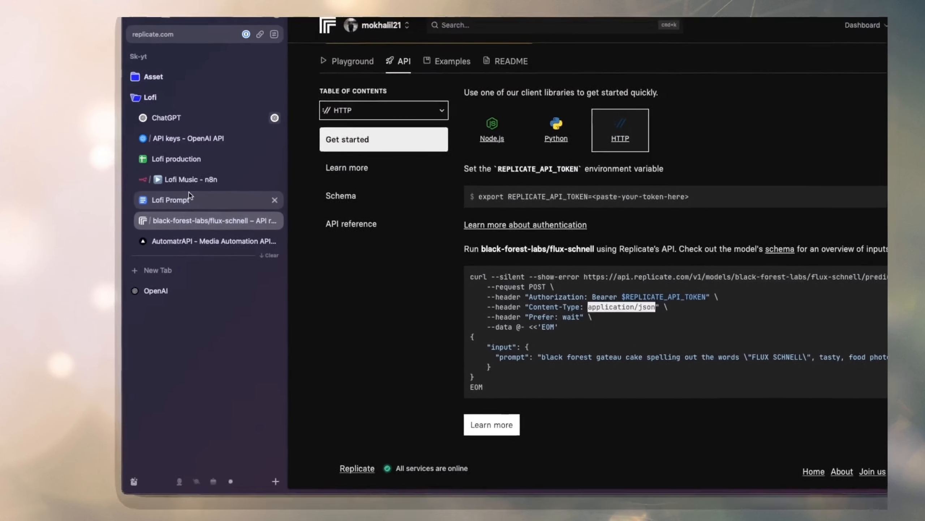
left_click(183, 129)
left_click(711, 407)
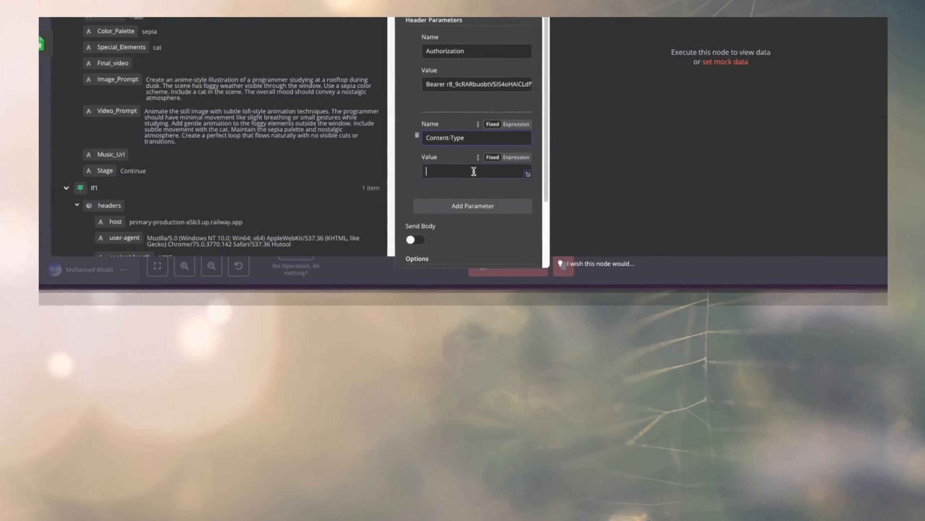
key("super+v")
Enable the request body in HTTP Request1 with content type JSON, and specify it using JSON.
scroll(444, 184, "down", 2)
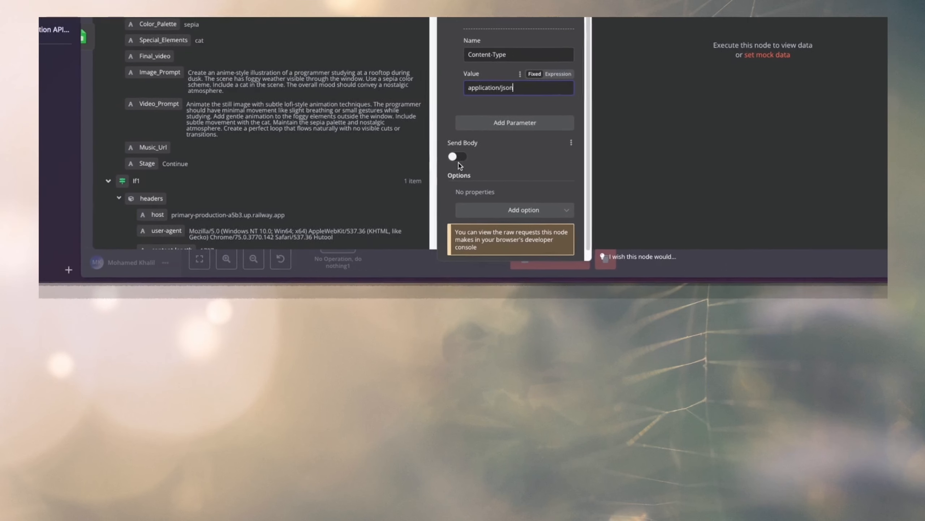
left_click(464, 144)
scroll(466, 146, "down", 3)
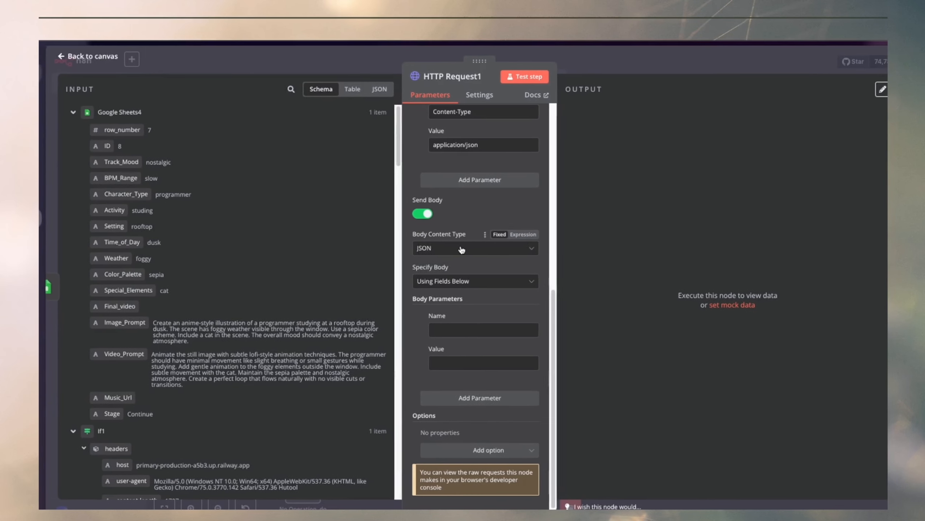
left_click(462, 250)
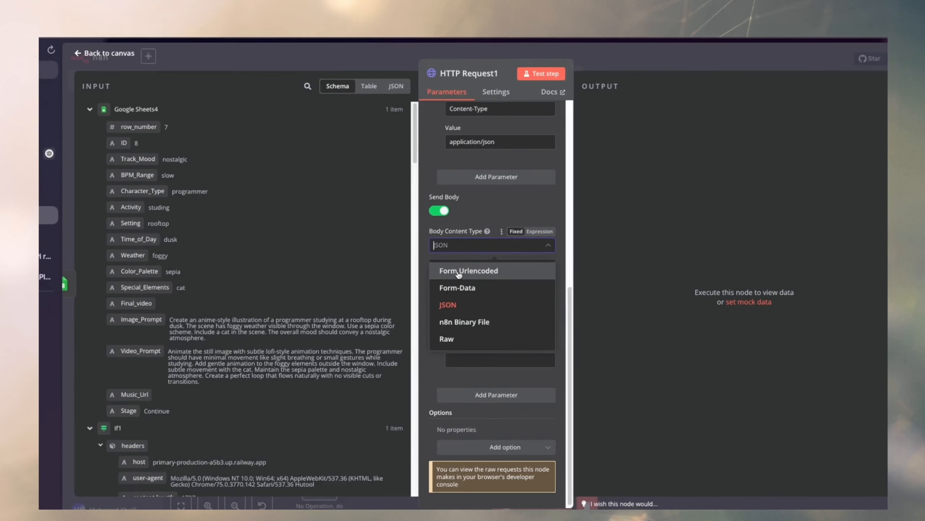
left_click(433, 302)
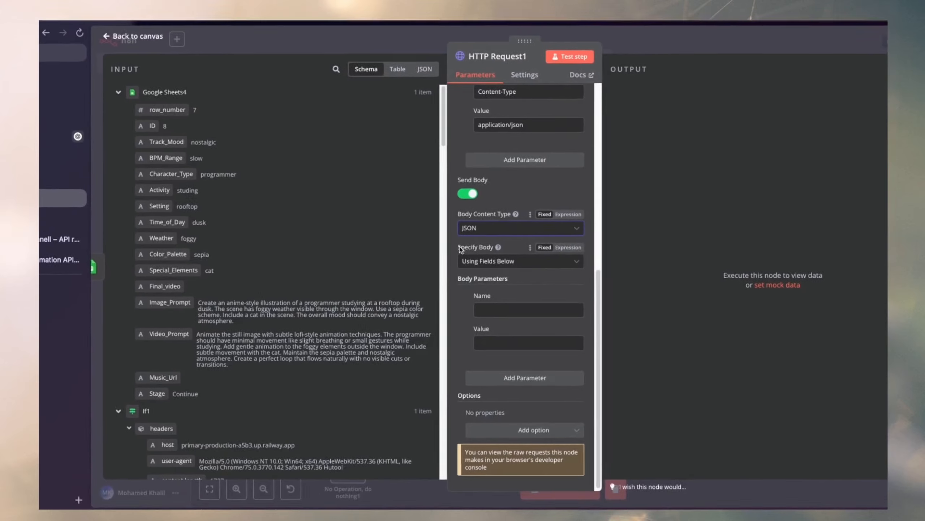
left_click(474, 171)
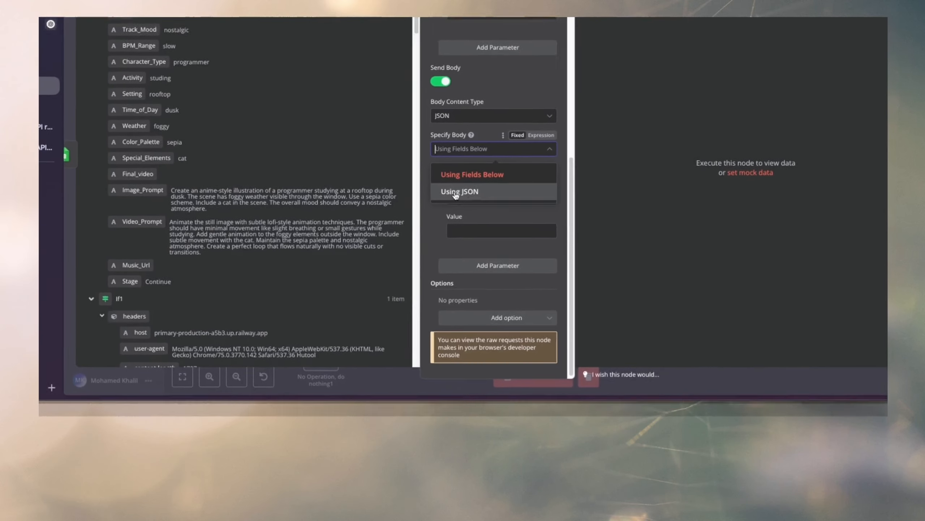
left_click(462, 285)
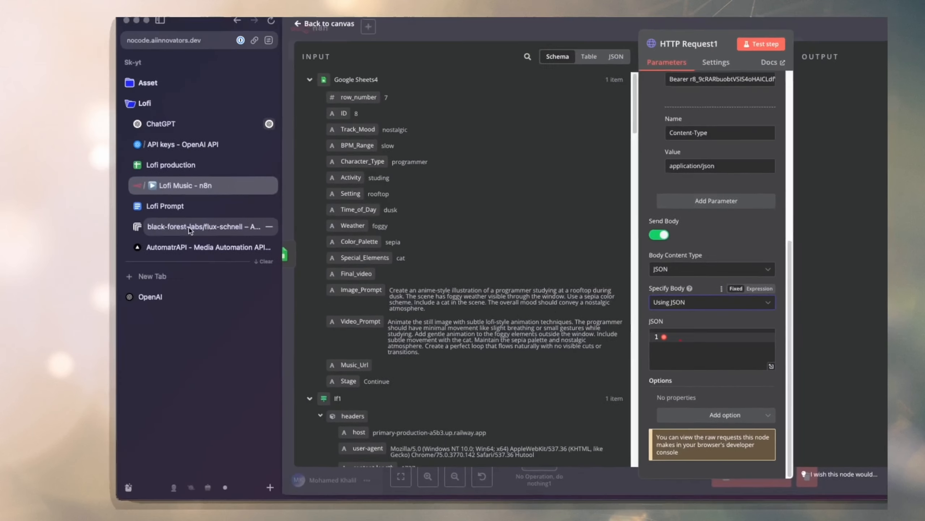
Copy the JSON block with the input prompt from Replicate's curl example into the node's JSON body.
left_click(195, 261)
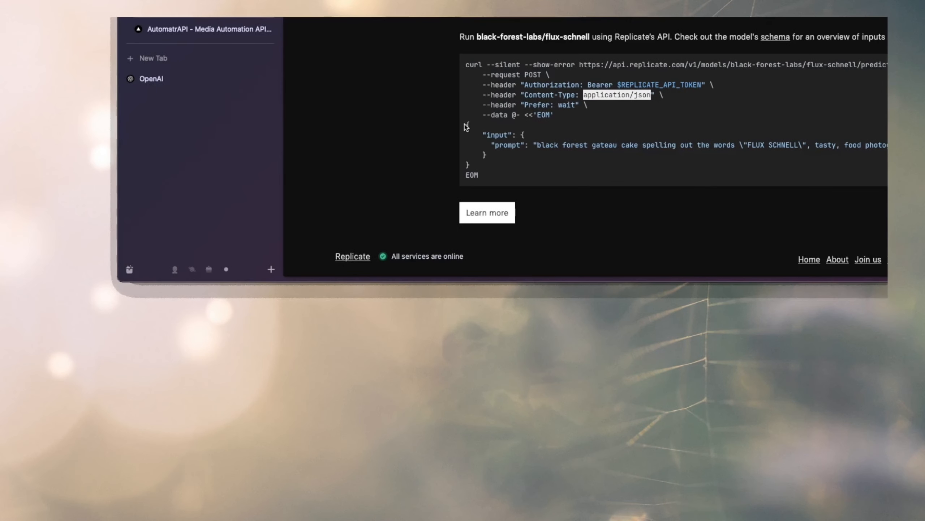
left_click_drag(466, 126, 484, 156)
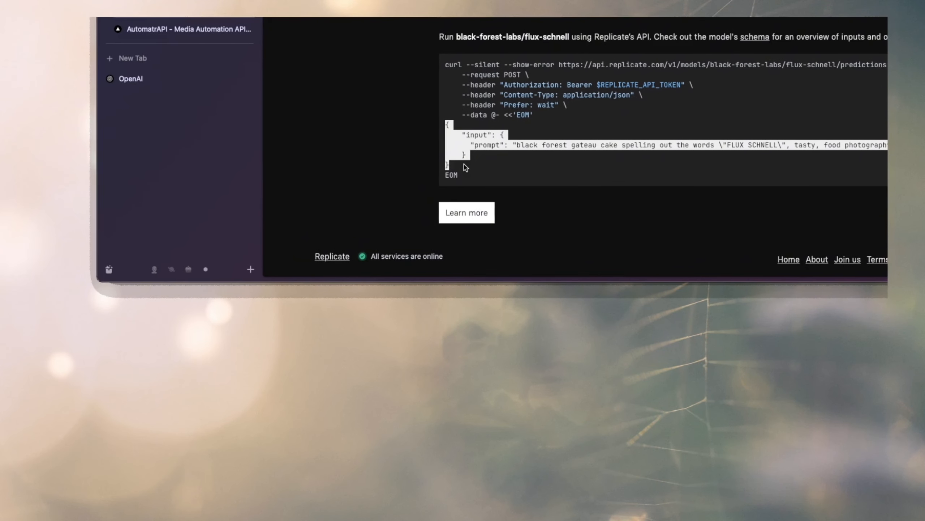
left_click(487, 150)
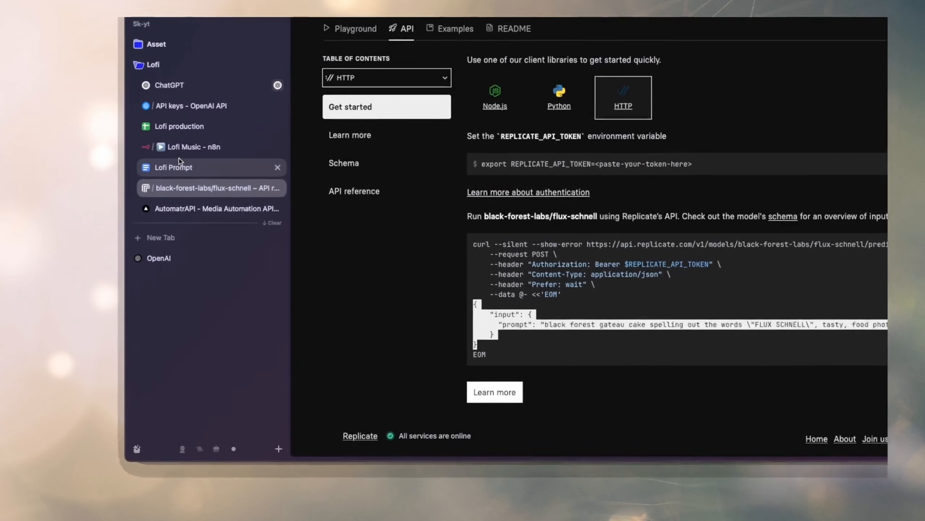
left_click(186, 148)
left_click(694, 366)
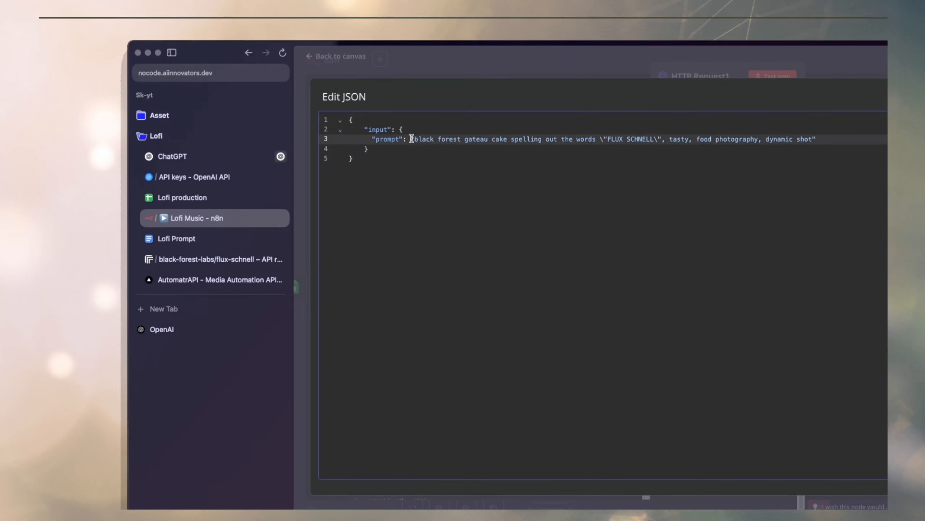
Replace the sample prompt text in the JSON body with the Image_Prompt field from Google Sheets4.
left_click_drag(412, 138, 817, 139)
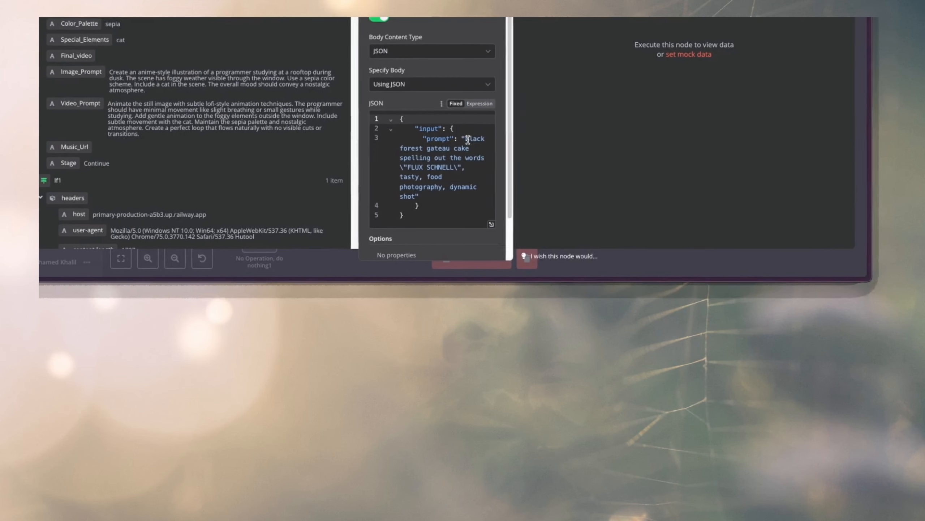
left_click_drag(468, 149, 456, 173)
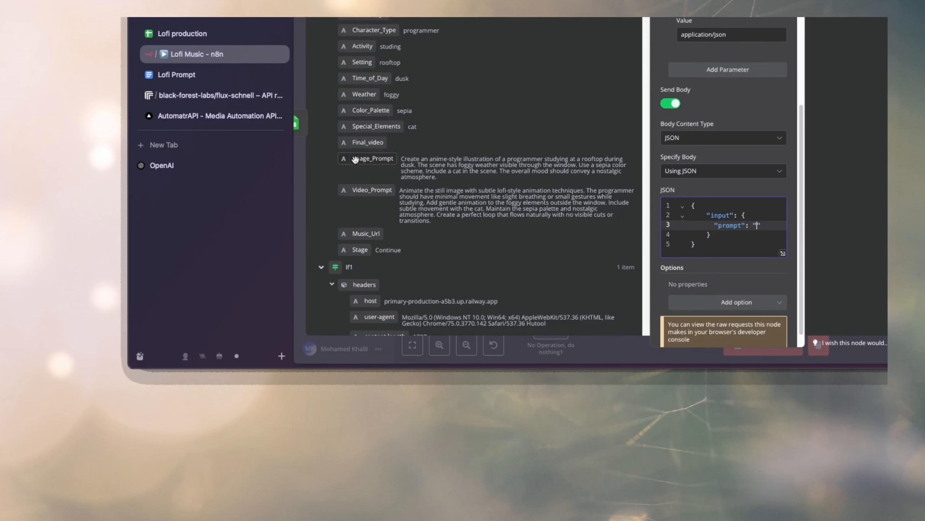
left_click_drag(355, 159, 756, 228)
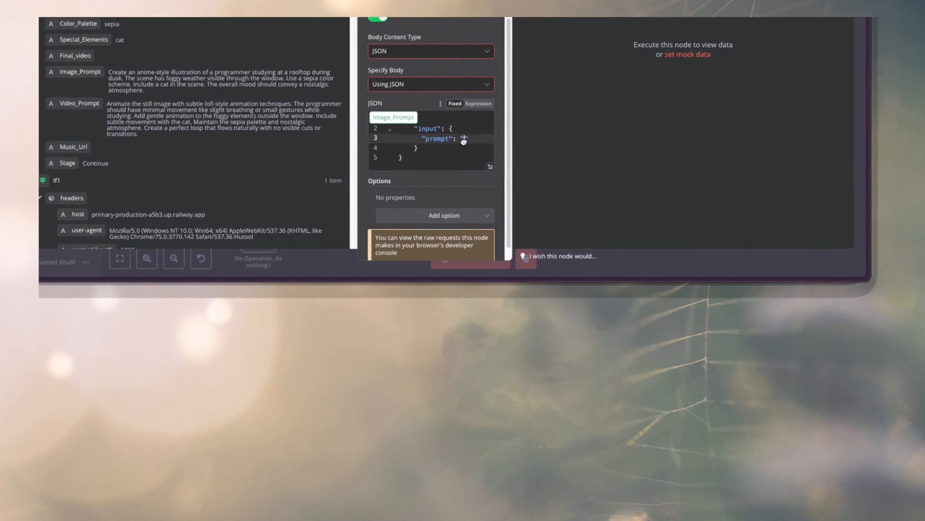
Insert the Image_Prompt expression {{ $json.Image_Prompt }} between the quotes of the prompt value in the JSON body.
left_click_drag(463, 140, 464, 142)
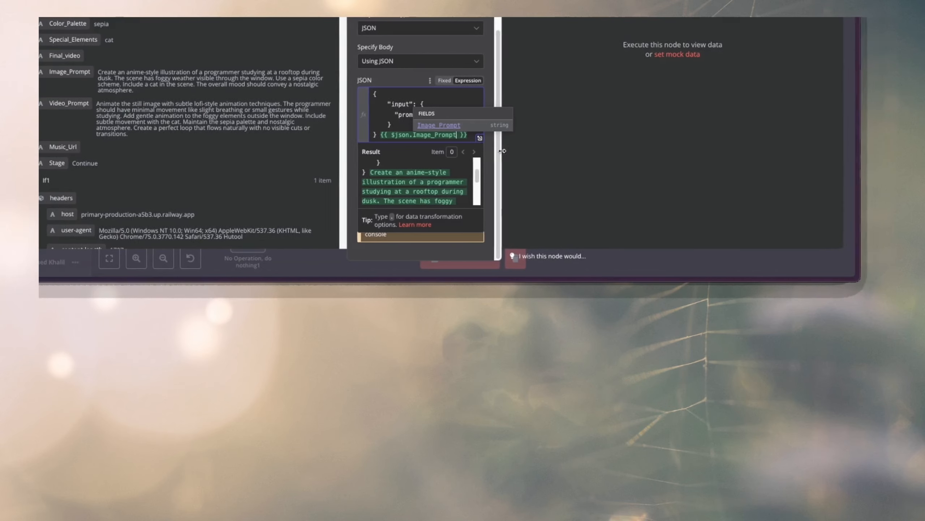
left_click(490, 158)
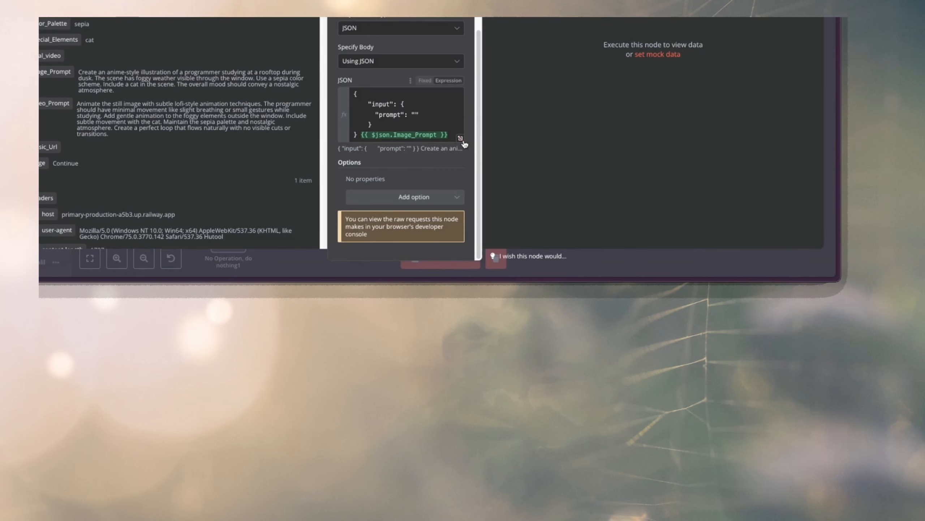
left_click(461, 139)
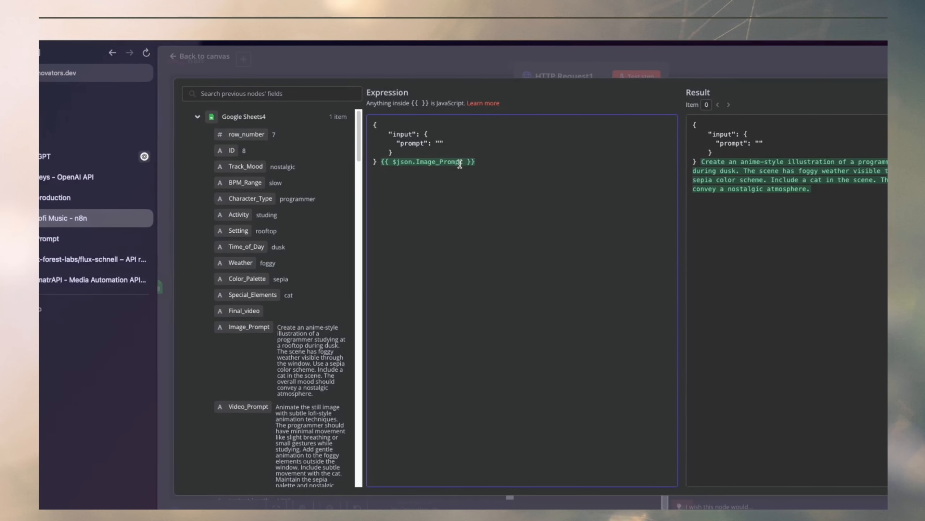
left_click(351, 161)
left_click_drag(469, 161, 372, 162)
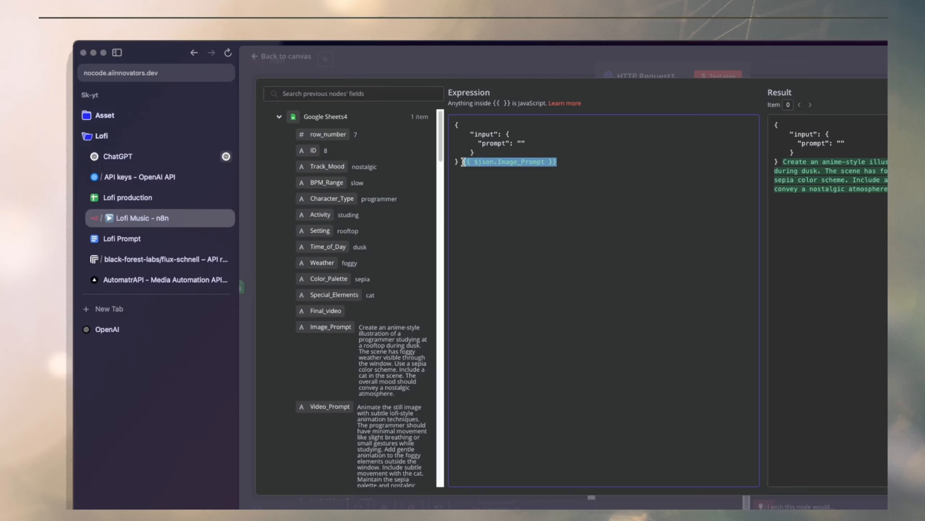
key("ctrl+x")
left_click(521, 143)
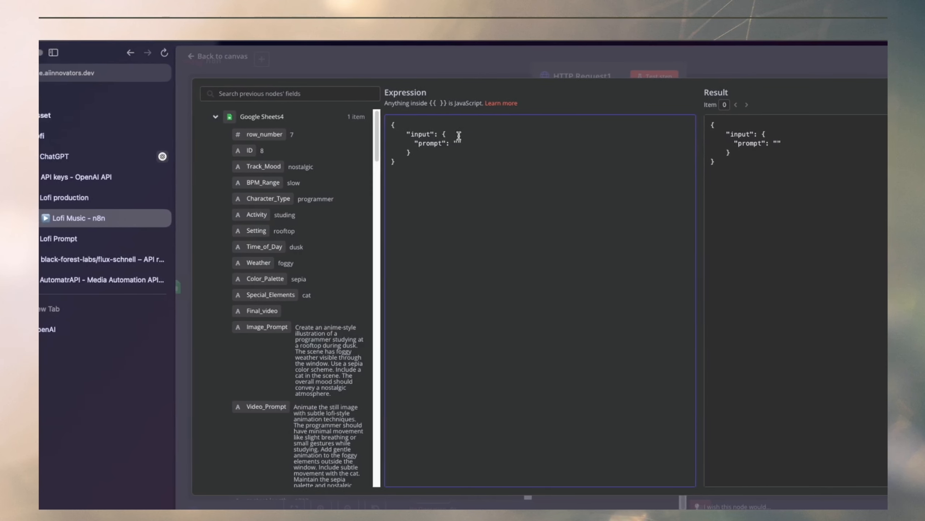
key("ctrl+v")
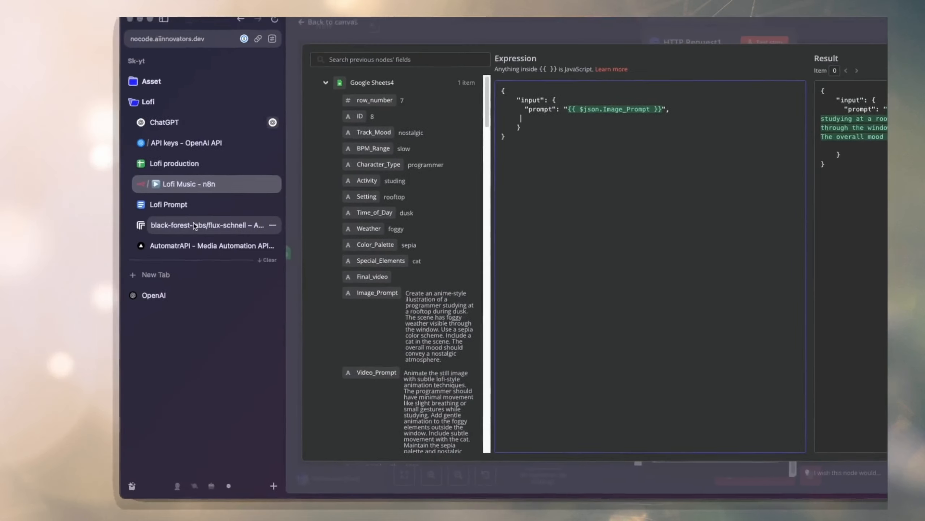
Copy the aspect_ratio parameter name from the flux-schnell input schema on Replicate.
left_click(52, 259)
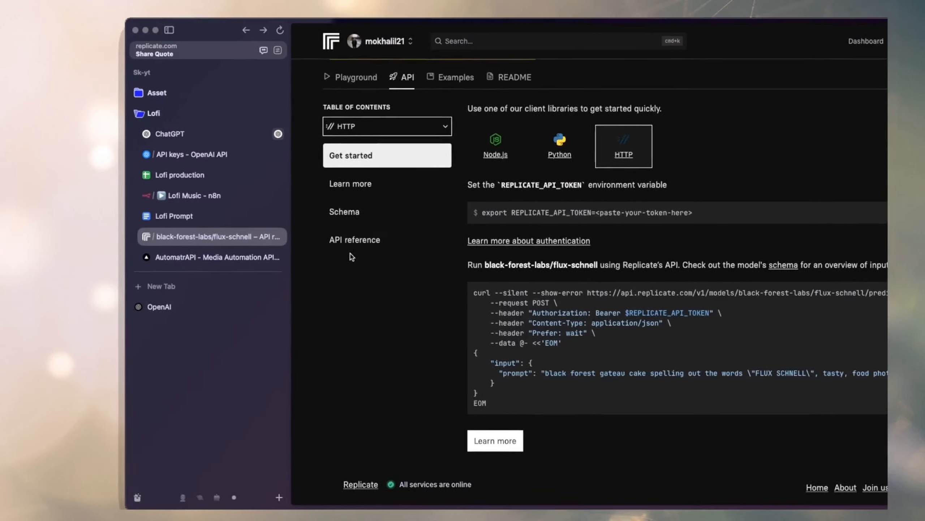
left_click(309, 133)
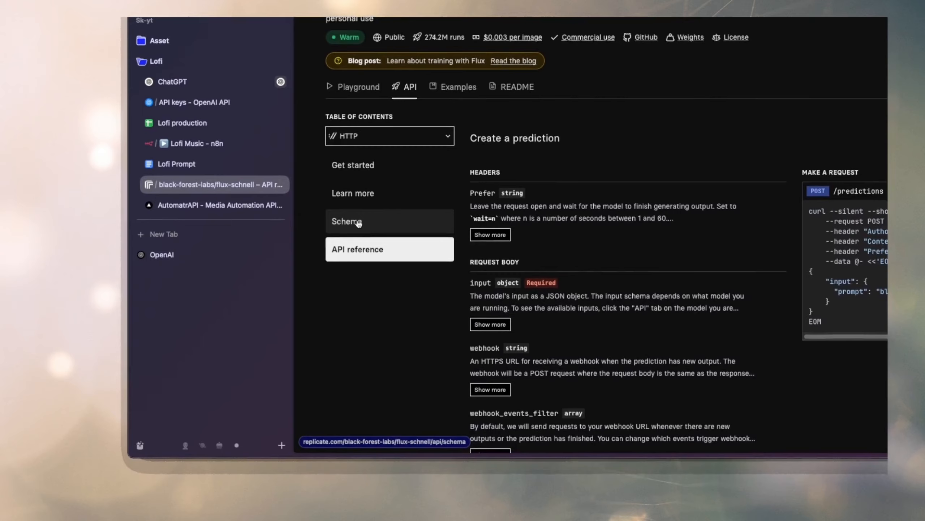
left_click(195, 114)
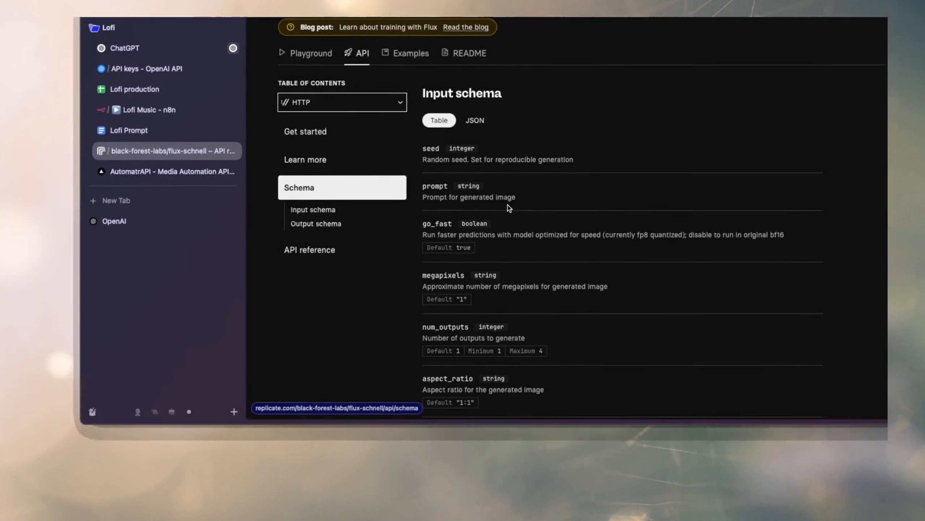
scroll(473, 182, "down", 5)
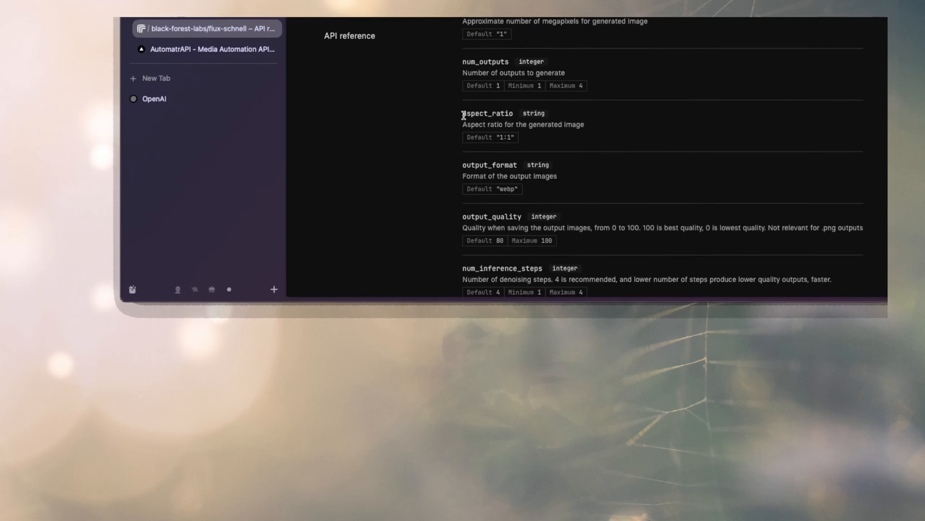
left_click_drag(464, 115, 512, 115)
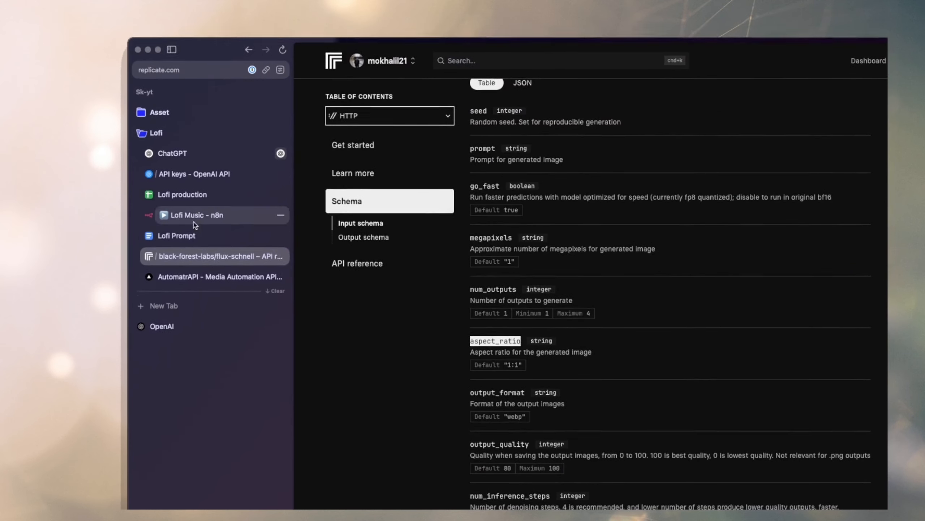
Add an aspect_ratio parameter with the value 16:9 after the prompt in n8n's JSON body, and return to the canvas.
left_click(197, 212)
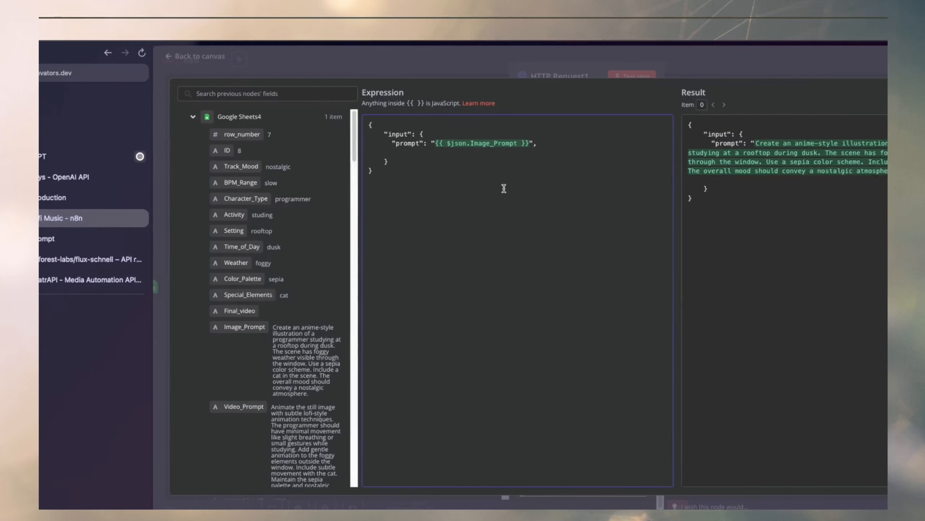
left_click(555, 147)
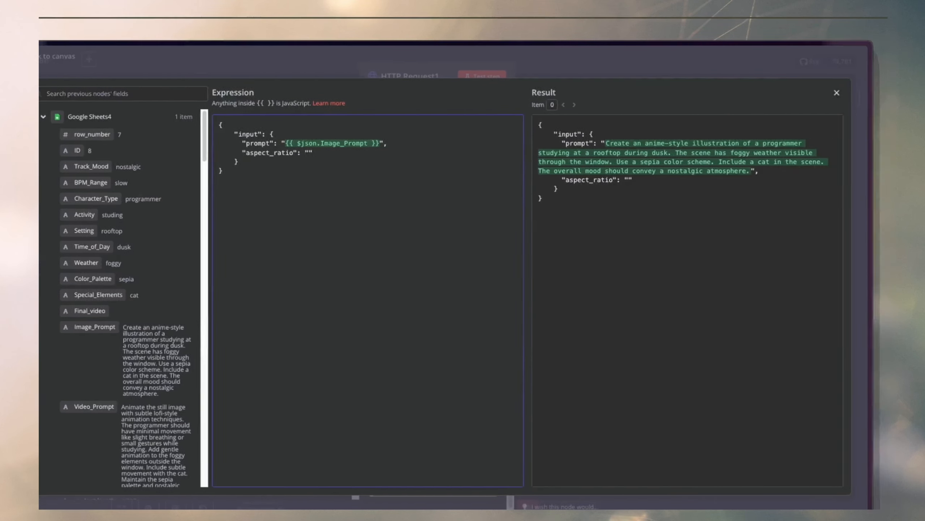
left_click(167, 152)
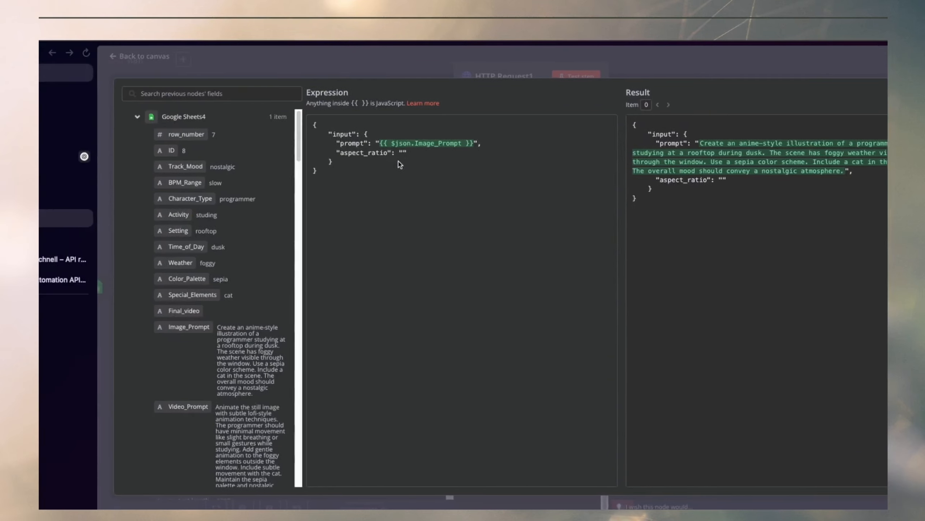
type("16")
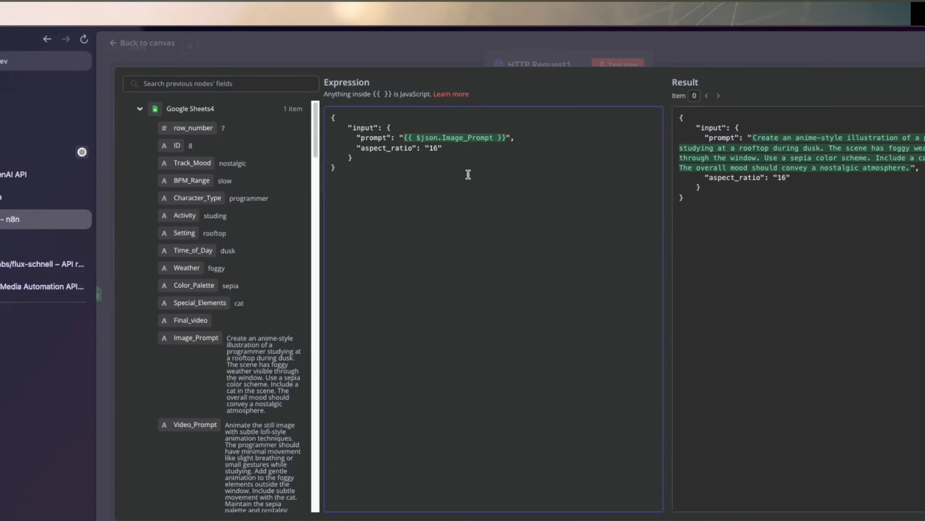
type(":9")
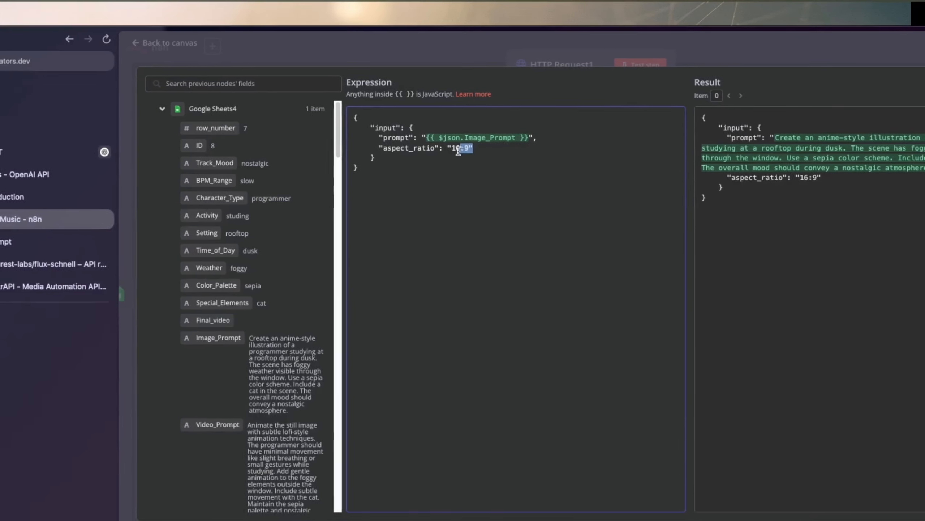
left_click_drag(458, 151, 450, 149)
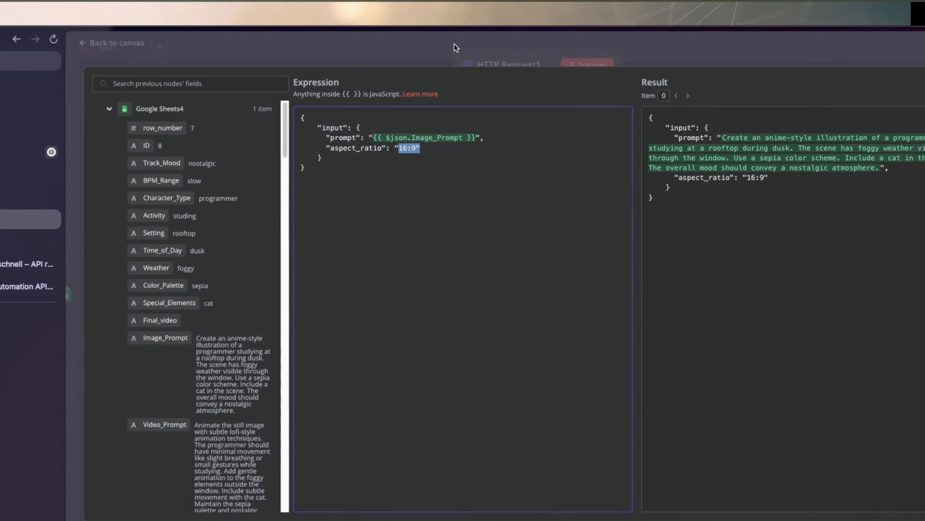
left_click(447, 45)
left_click(461, 36)
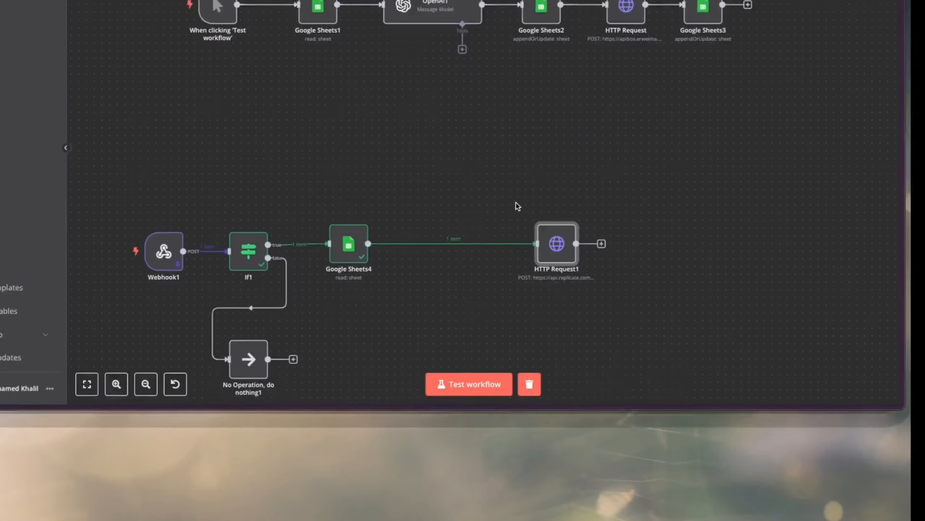
Examine the Wait node's resume, amount and unit settings in the finished workflow's image generation group.
mouse_move(687, 382)
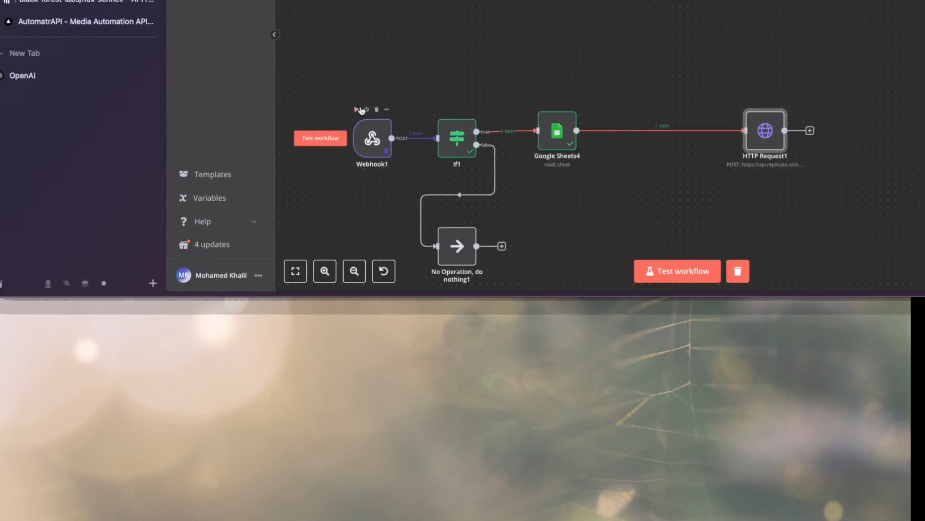
scroll(456, 126, "left", 5)
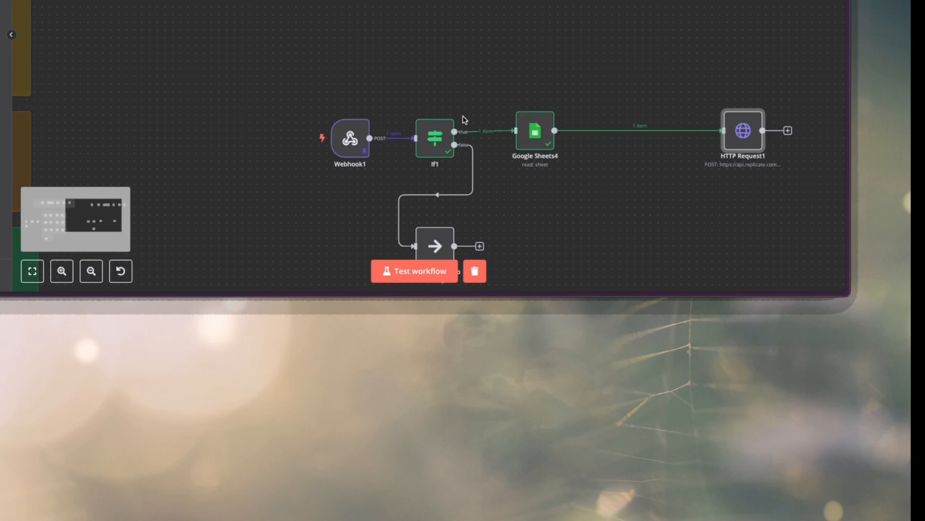
scroll(464, 119, "left", 10)
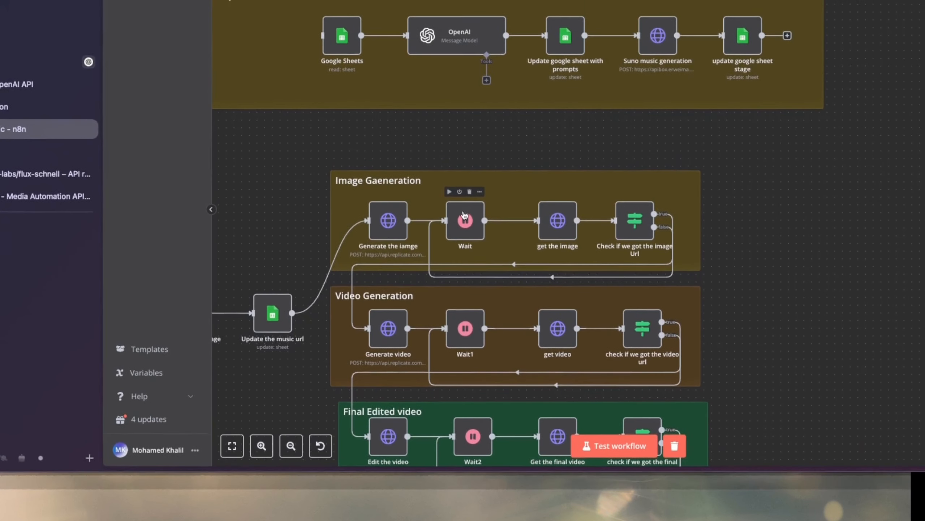
double_click(464, 218)
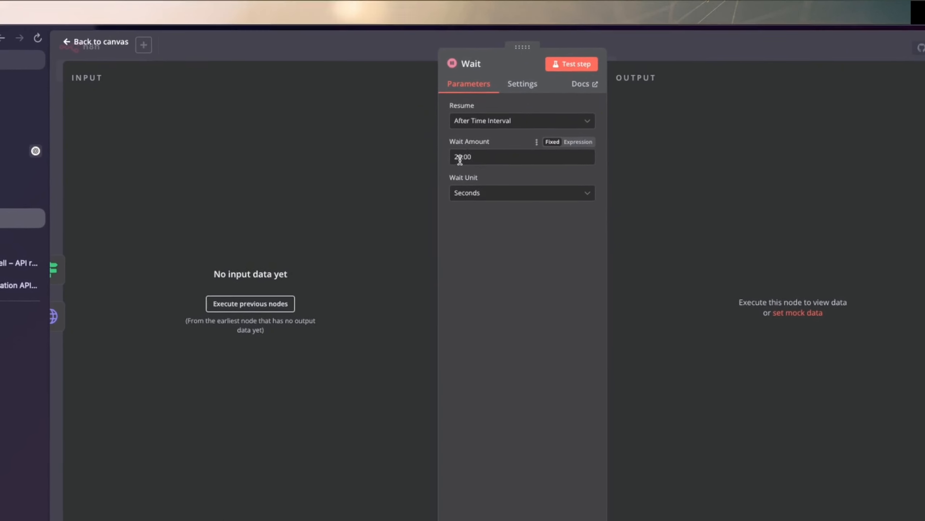
left_click(394, 54)
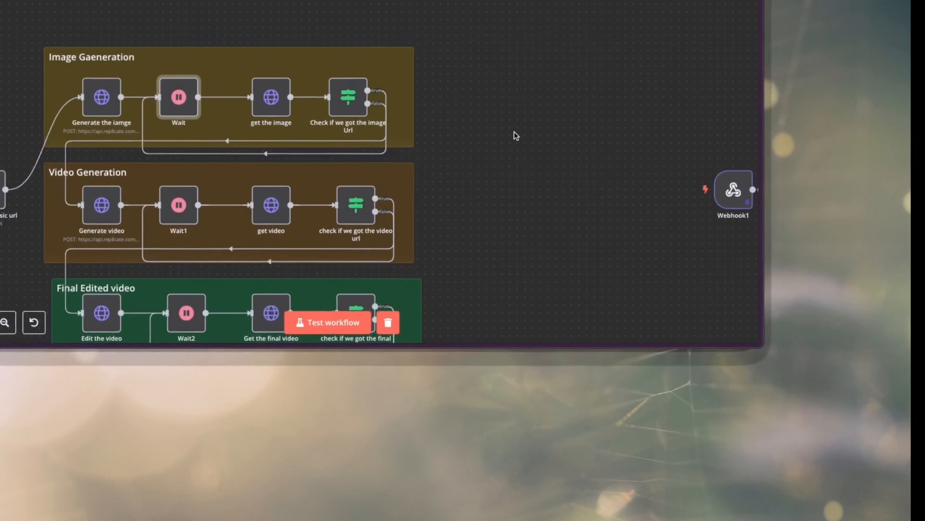
Add a wide sticky note behind HTTP Request1 with room for further nodes, and move the node closer to Google Sheets4.
scroll(707, 199, "right", 5)
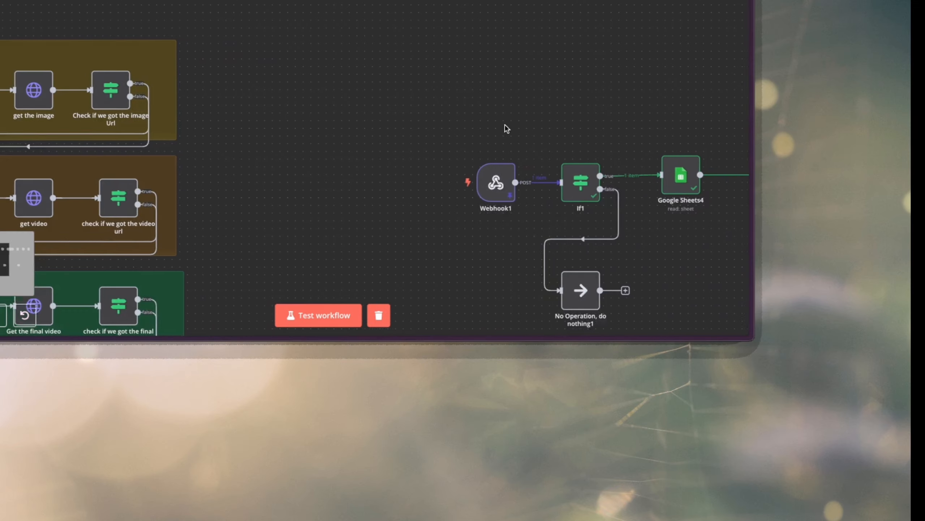
scroll(507, 127, "right", 4)
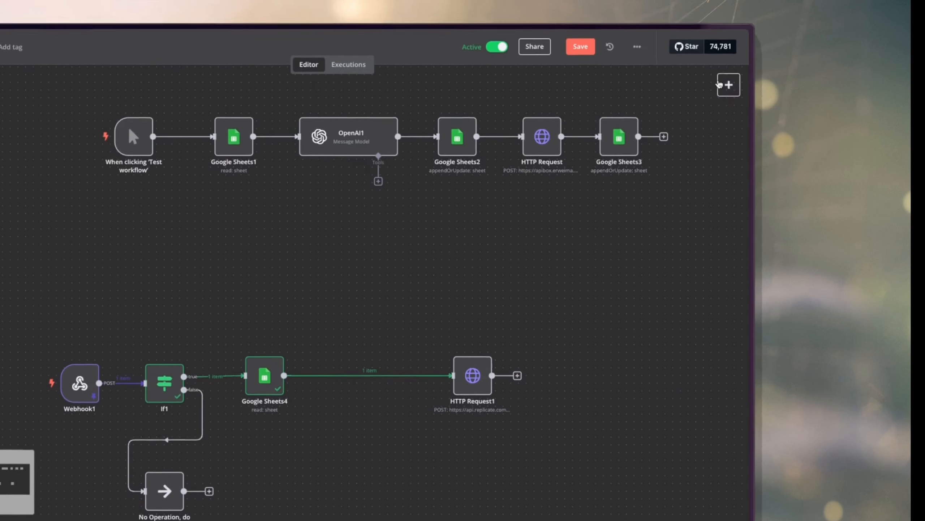
left_click(724, 83)
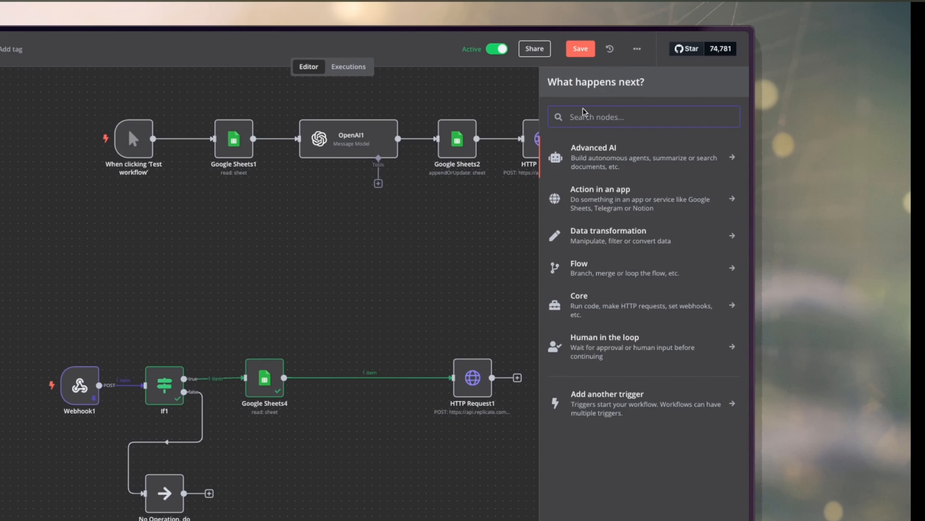
left_click(526, 207)
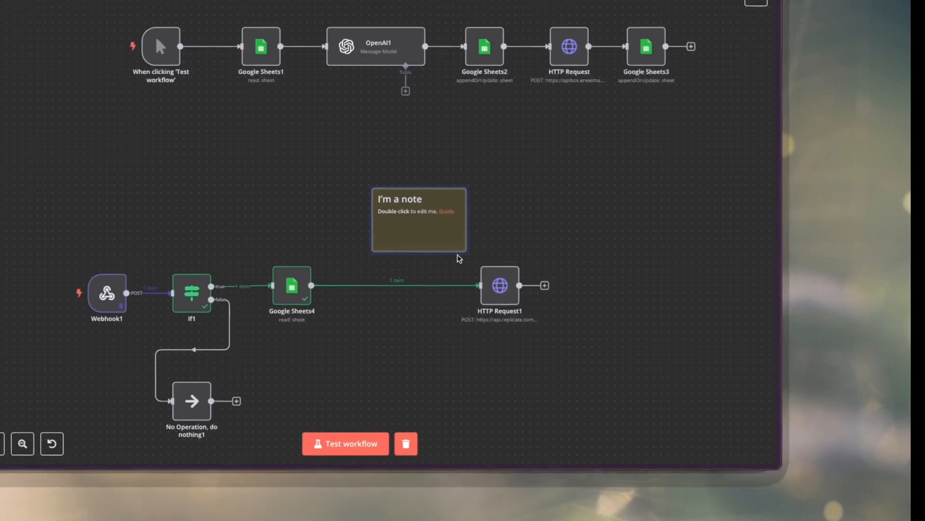
left_click_drag(404, 323, 373, 352)
left_click_drag(459, 113, 805, 179)
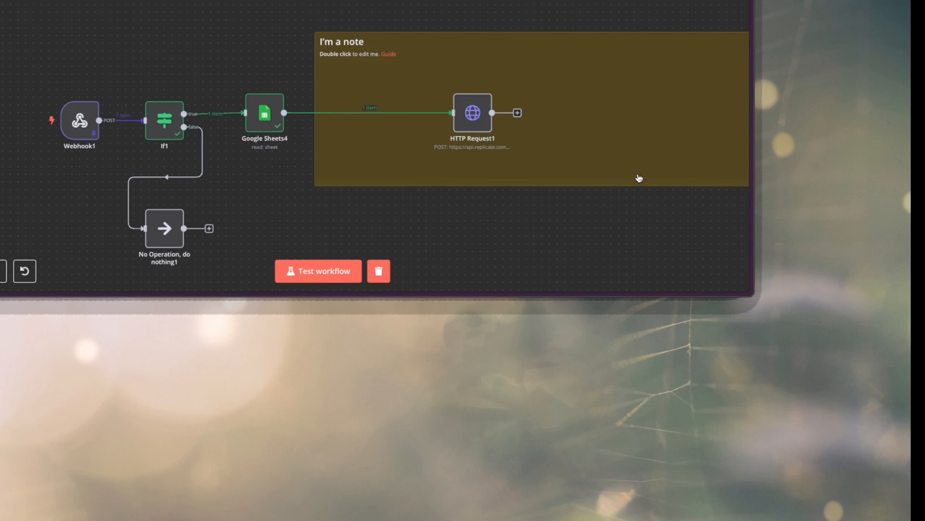
scroll(639, 179, "right", 2)
scroll(640, 178, "right", 2)
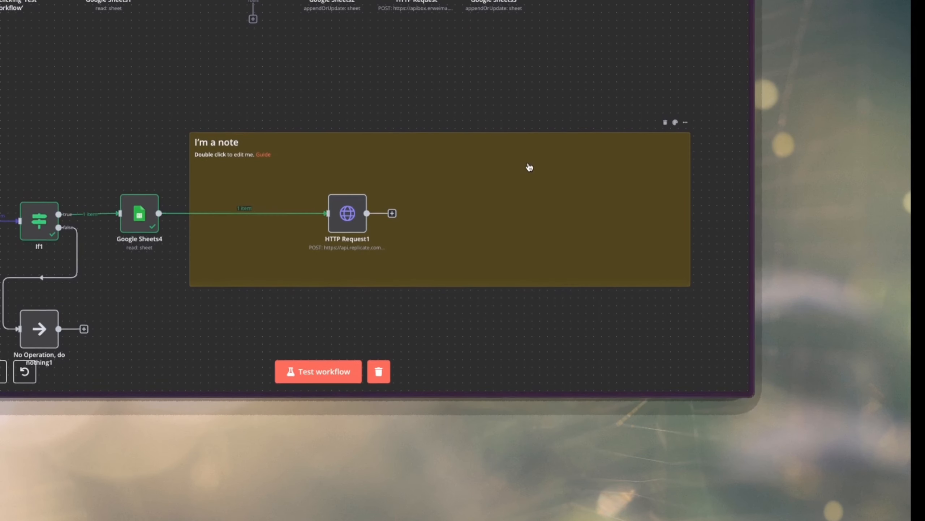
left_click_drag(338, 215, 262, 207)
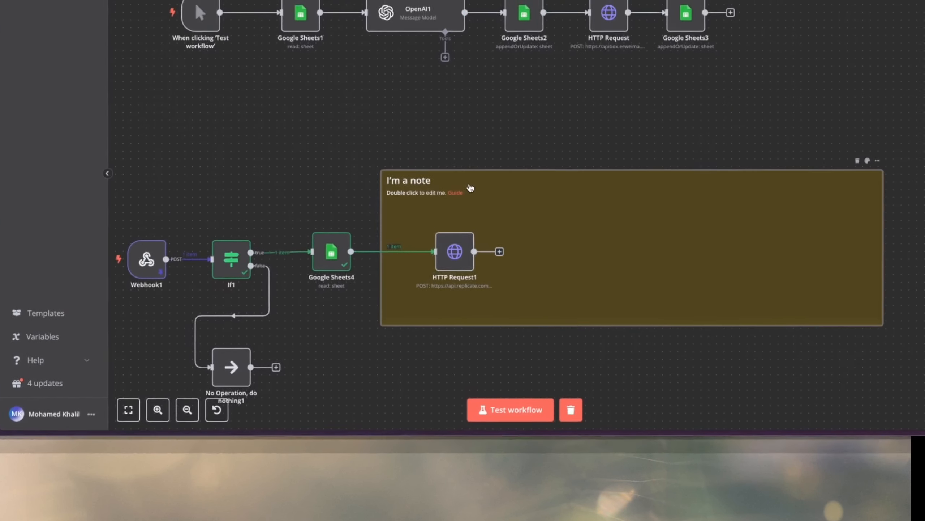
Replace the sticky note's default text with the heading "## Generate Image".
double_click(498, 53)
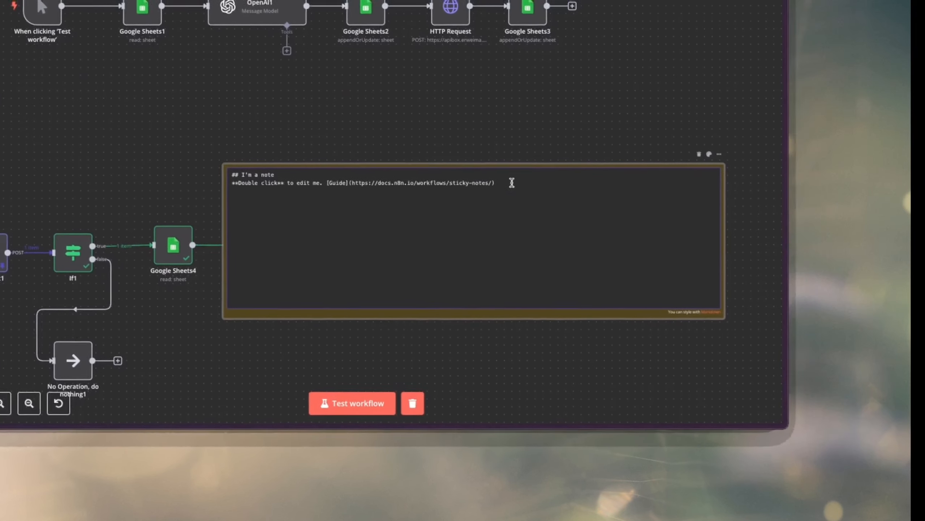
left_click_drag(642, 196, 386, 188)
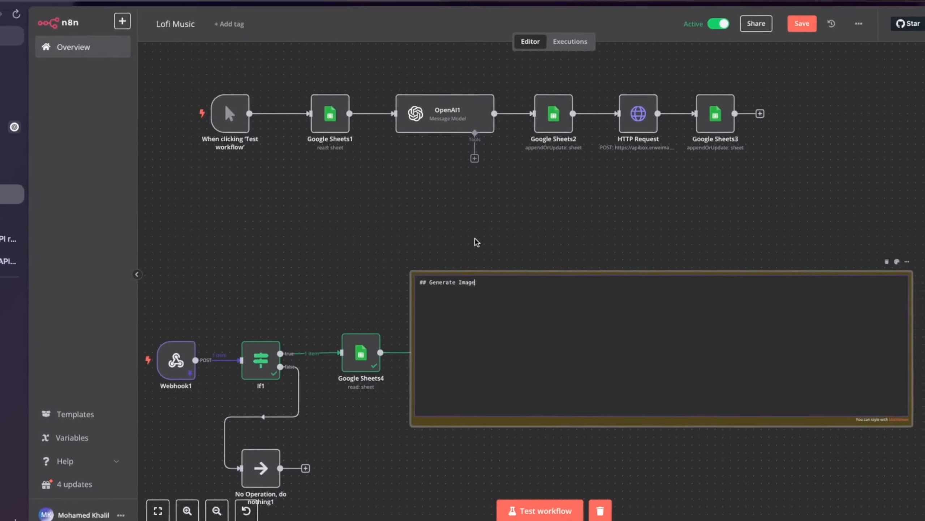
left_click(508, 149)
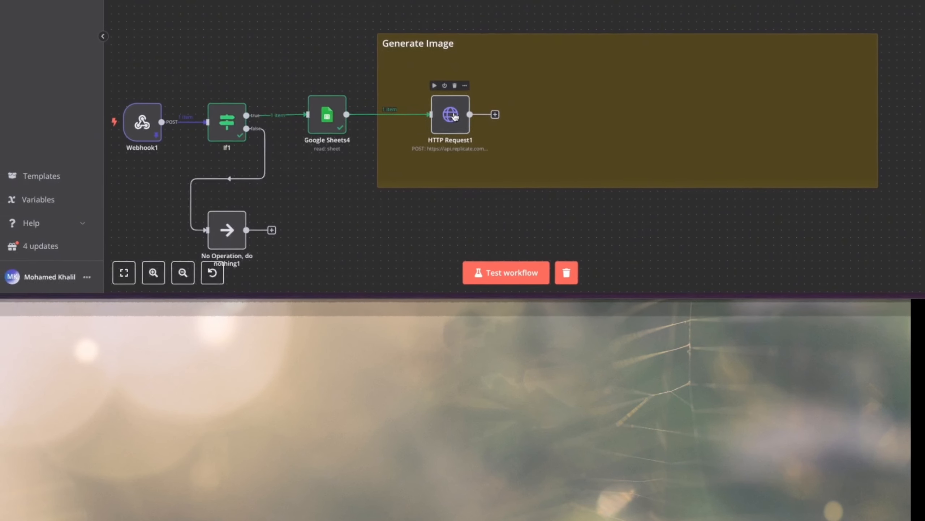
Add a Wait node after HTTP Request1 inside the Generate Image note, set to resume after a 20-second interval.
left_click_drag(423, 159, 416, 143)
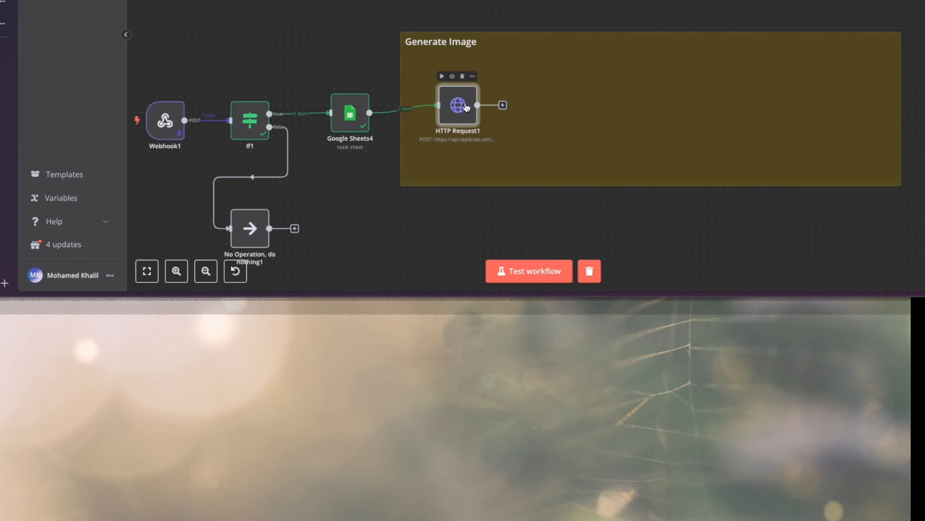
left_click(503, 105)
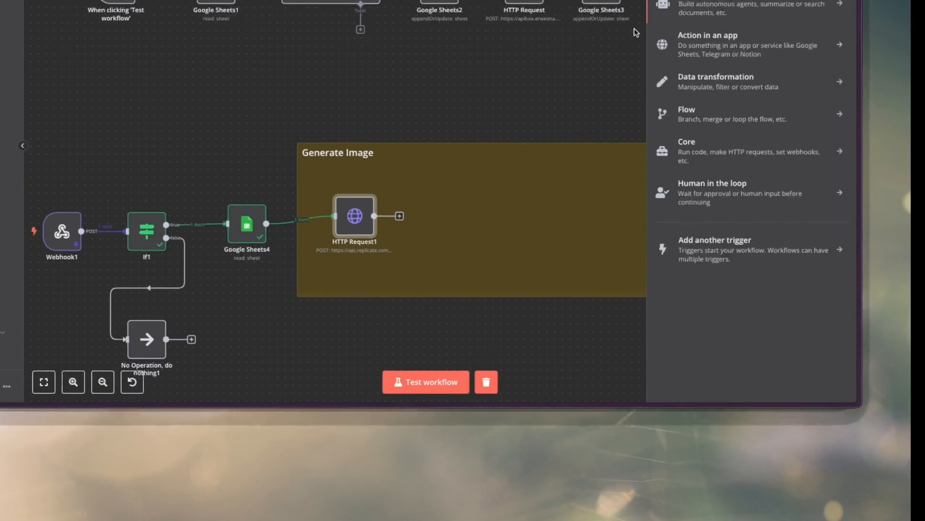
type("wa")
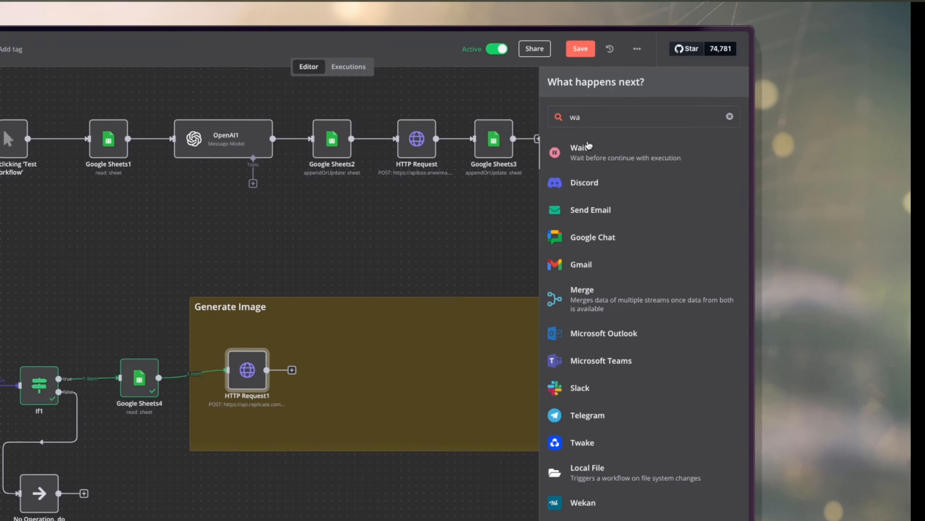
left_click(589, 146)
double_click(456, 158)
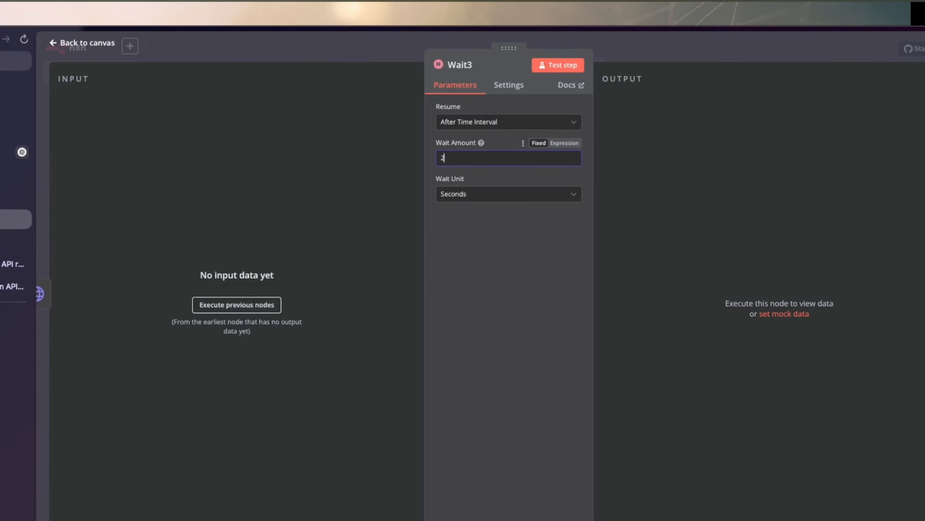
type("20")
left_click(620, 54)
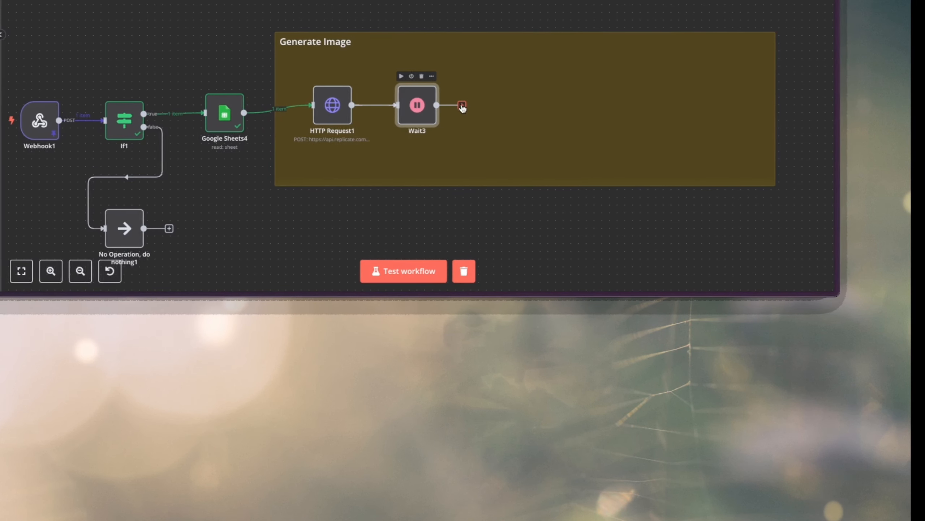
Add an HTTP Request node after Wait3 and open its URL for editing.
left_click(462, 106)
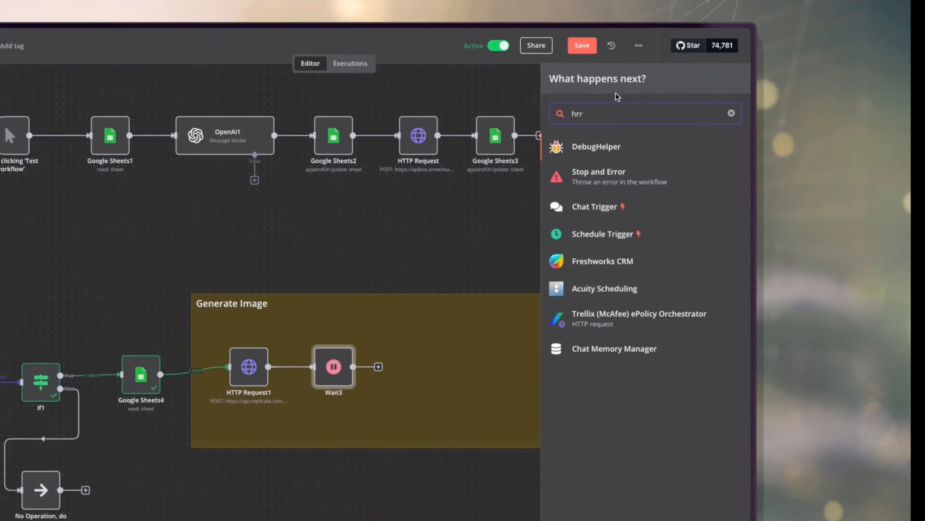
key("BackSpace")
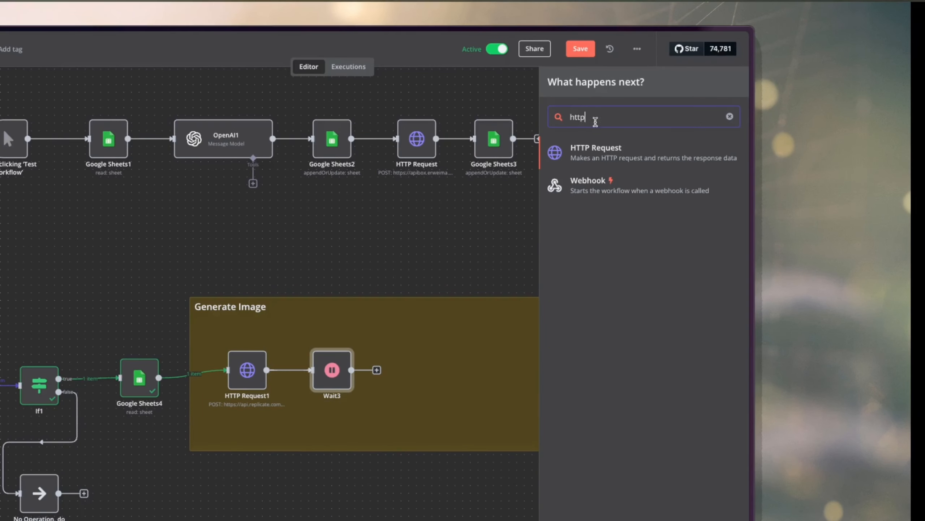
left_click(593, 156)
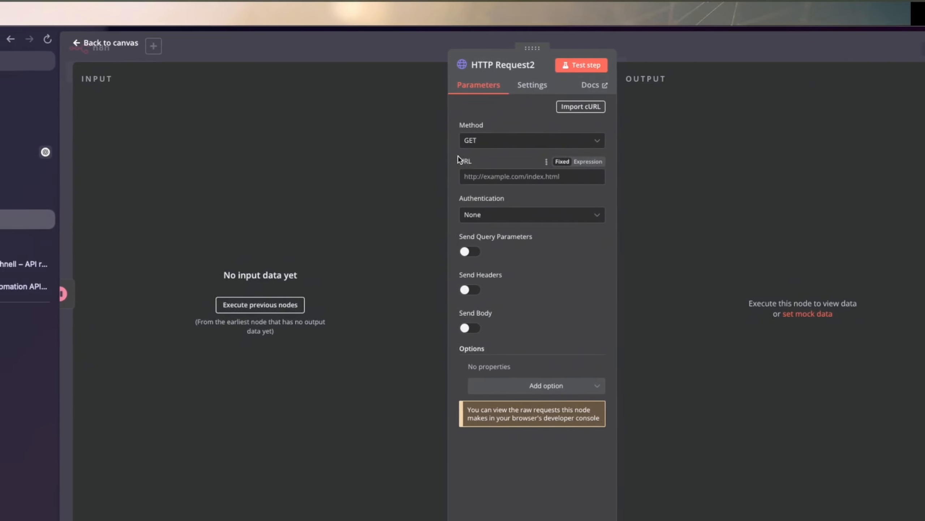
left_click_drag(429, 160, 488, 219)
left_click(474, 176)
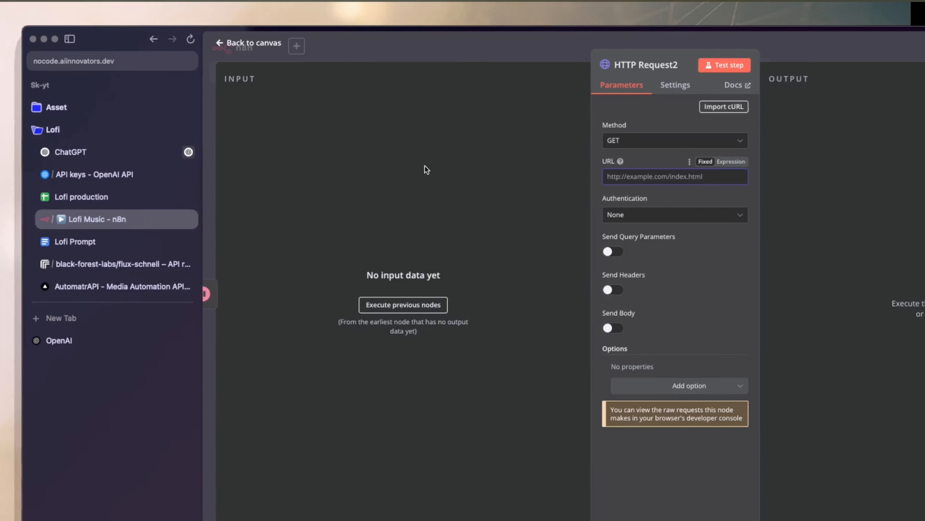
left_click(156, 262)
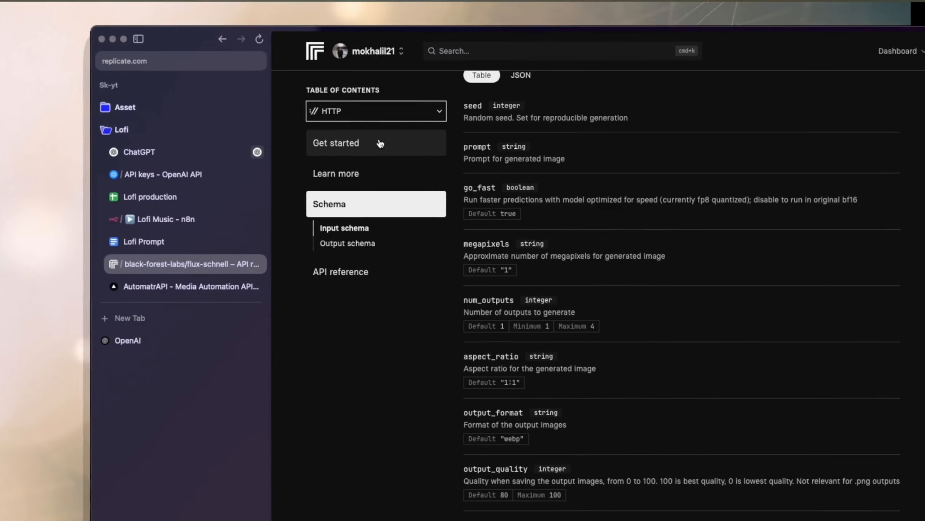
left_click(363, 142)
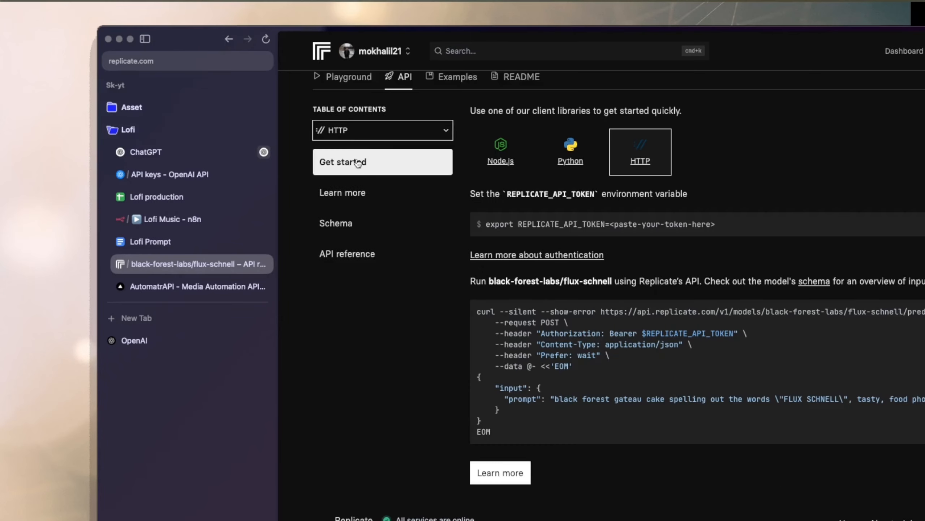
left_click(363, 257)
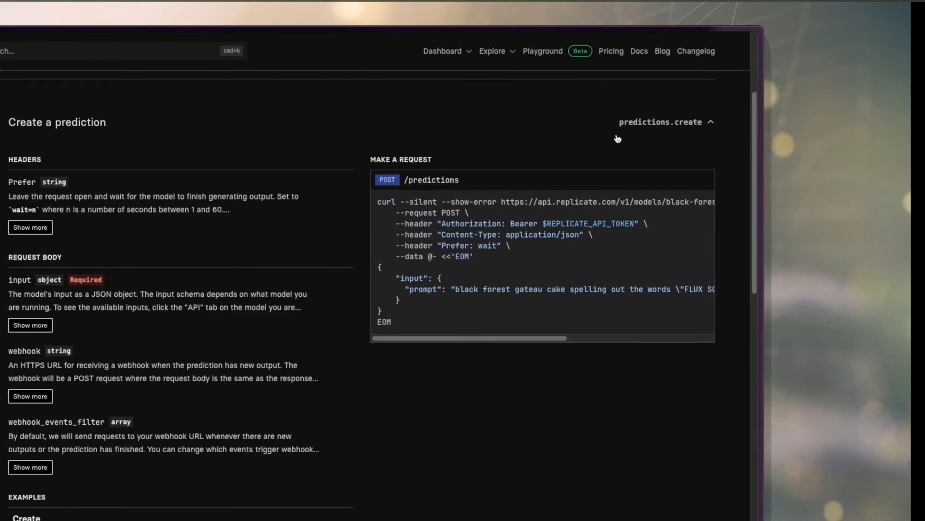
left_click_drag(501, 202, 657, 197)
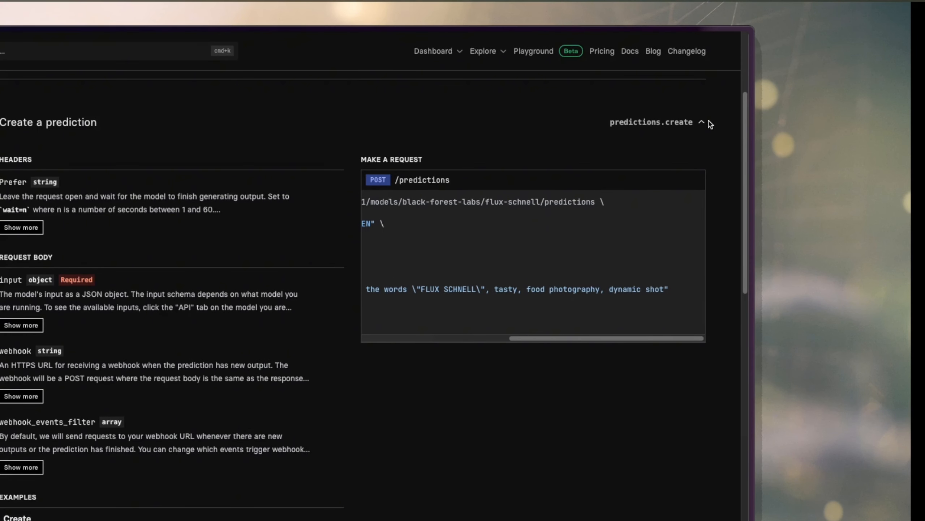
scroll(696, 145, "down", 2)
scroll(672, 225, "down", 5)
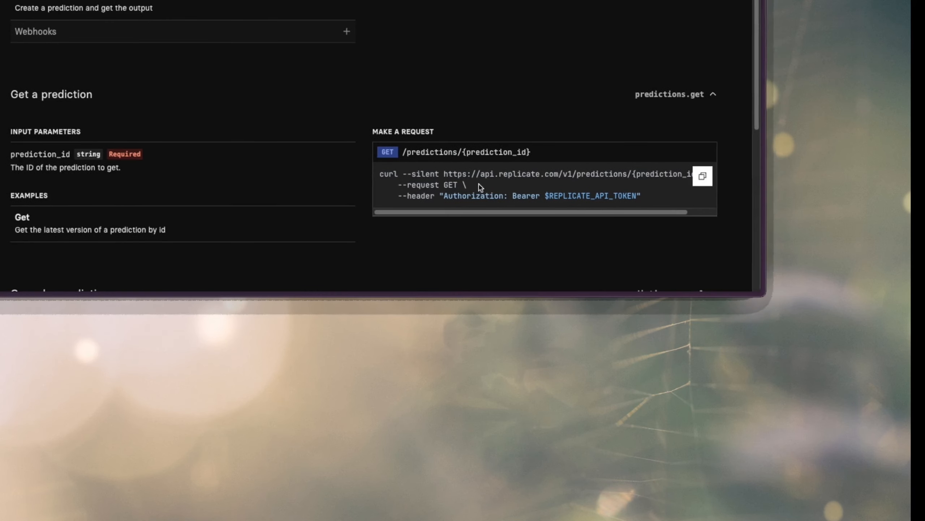
left_click_drag(460, 172, 628, 172)
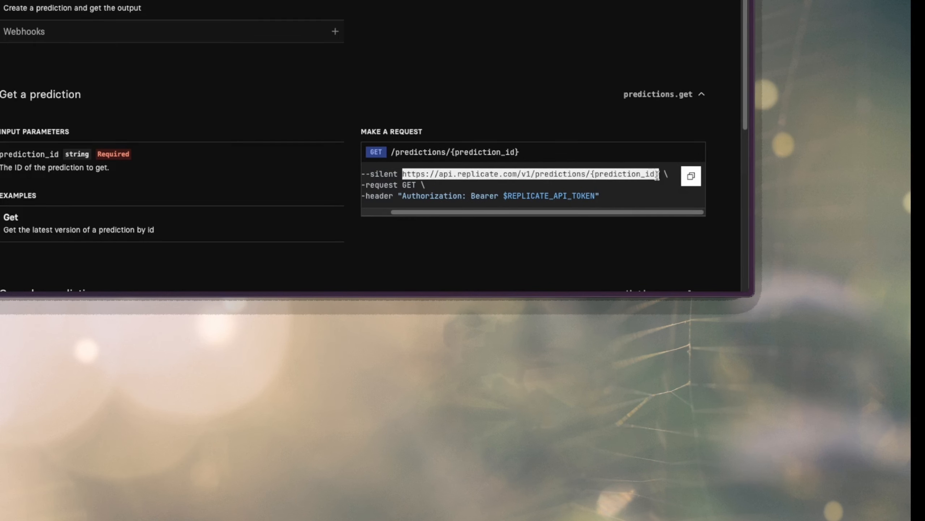
right_click(604, 173)
left_click(624, 195)
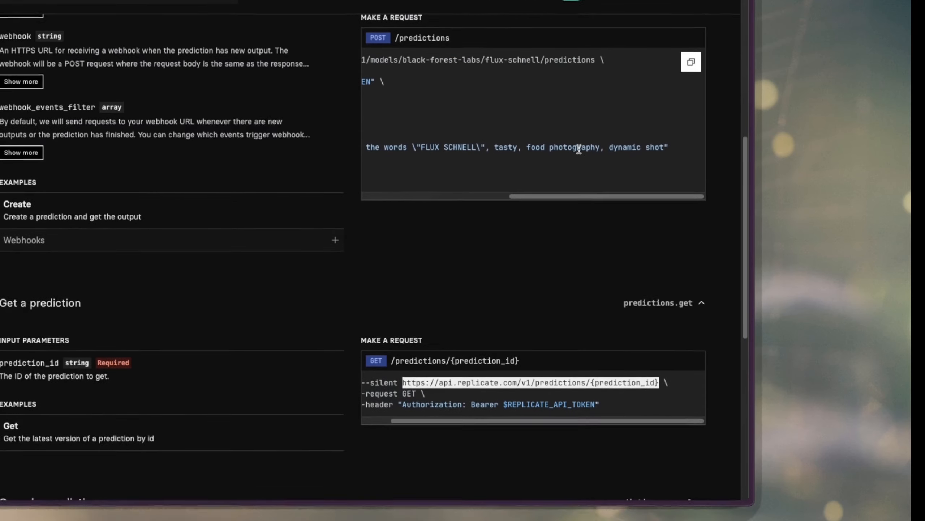
scroll(573, 134, "up", 2)
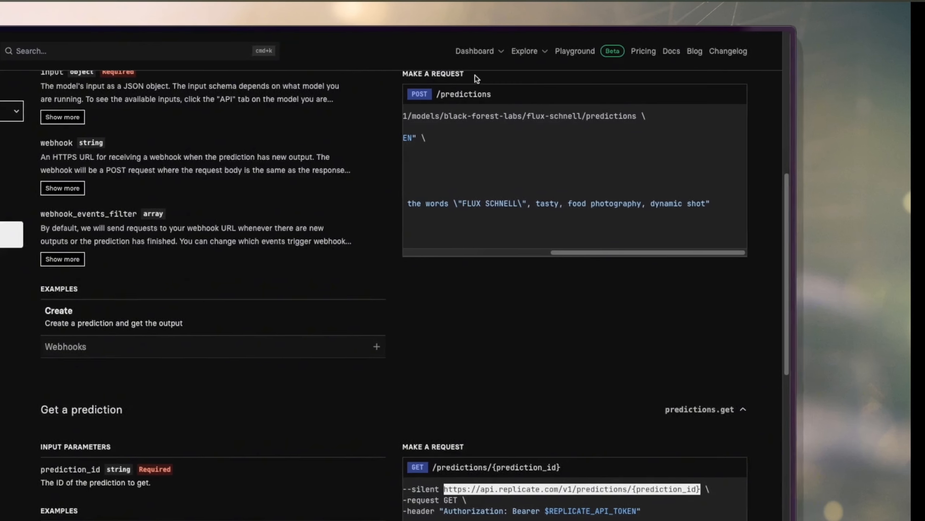
scroll(476, 78, "up", 3)
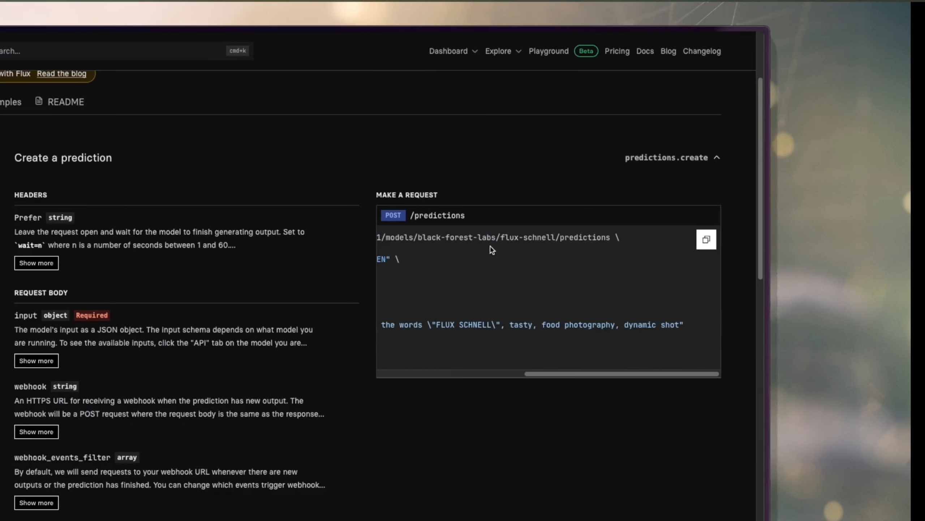
scroll(493, 250, "left", 5)
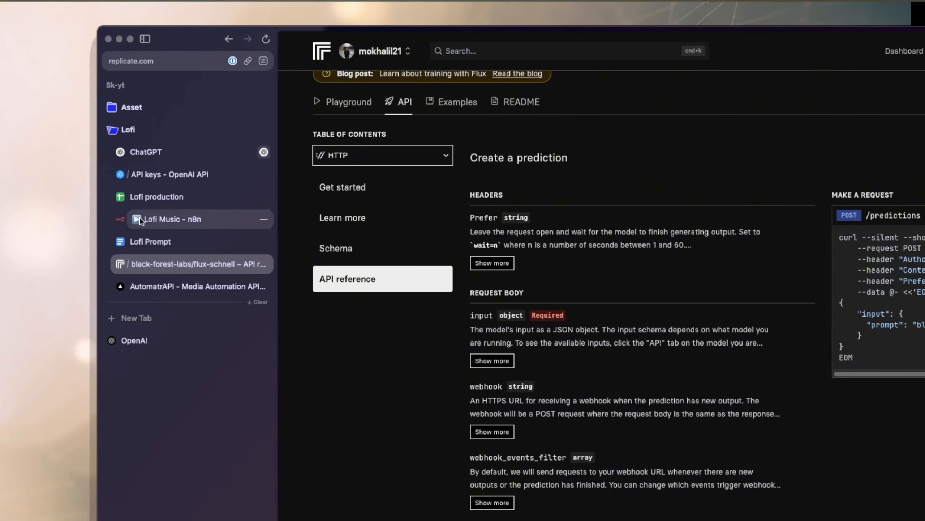
left_click(139, 220)
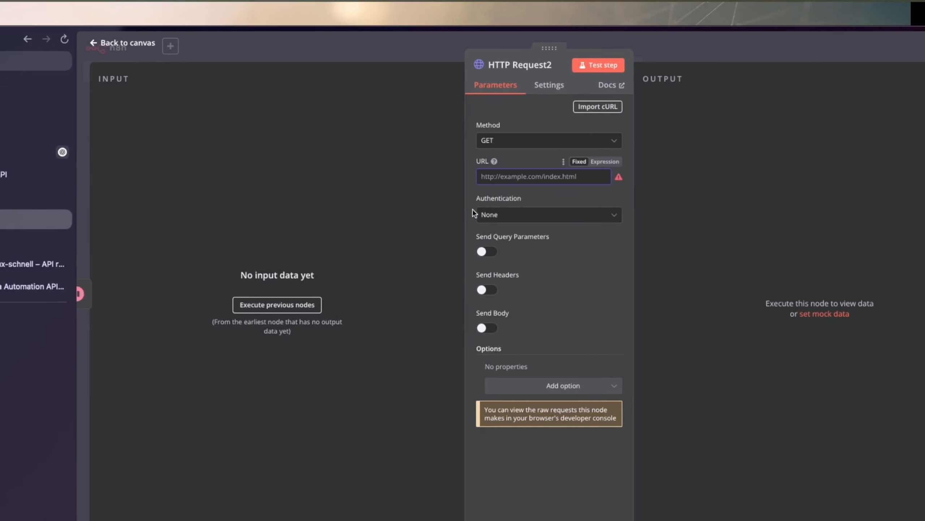
key("super+v")
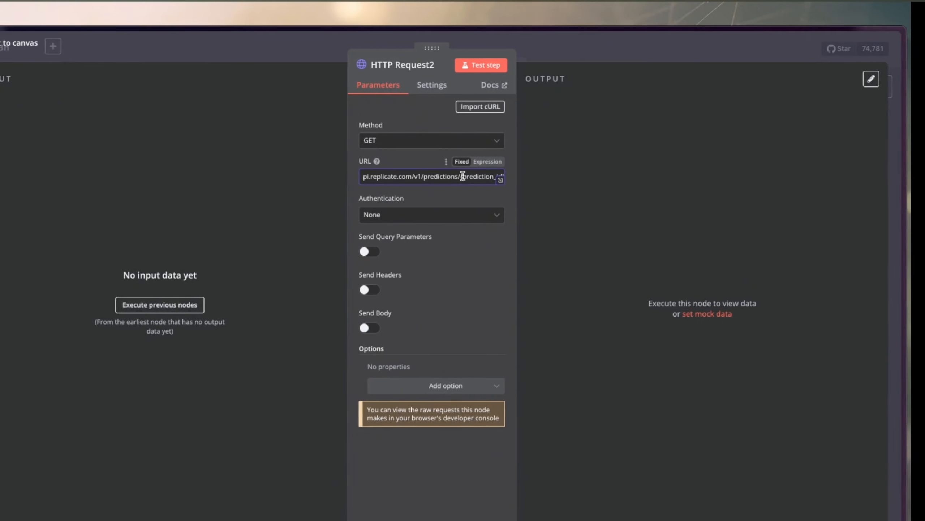
double_click(464, 176)
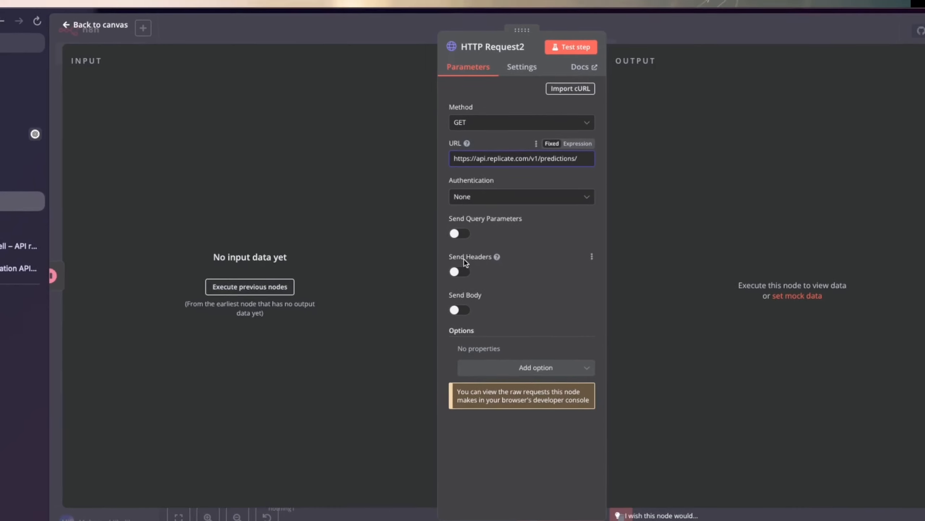
Enable headers on HTTP Request2 and add an Authorization header with the bearer API token copied from HTTP Request1.
left_click(460, 267)
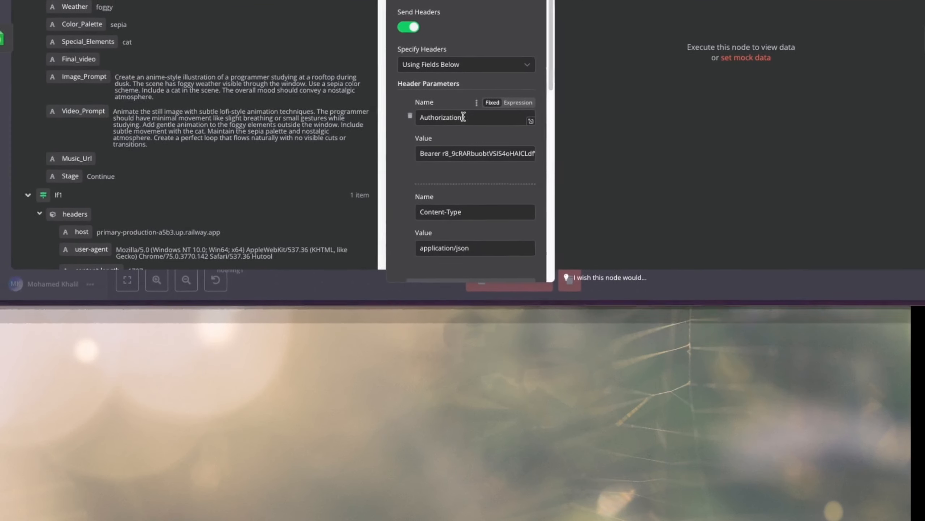
double_click(463, 117)
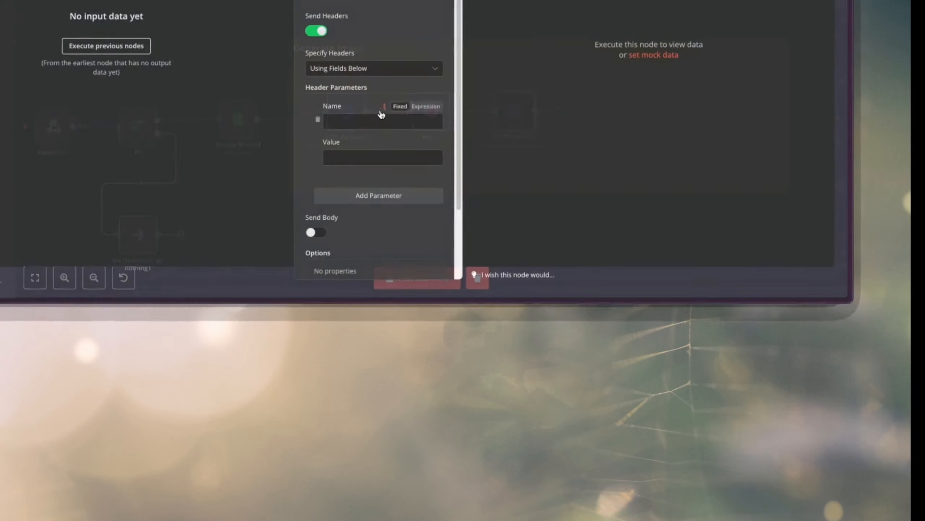
left_click(381, 120)
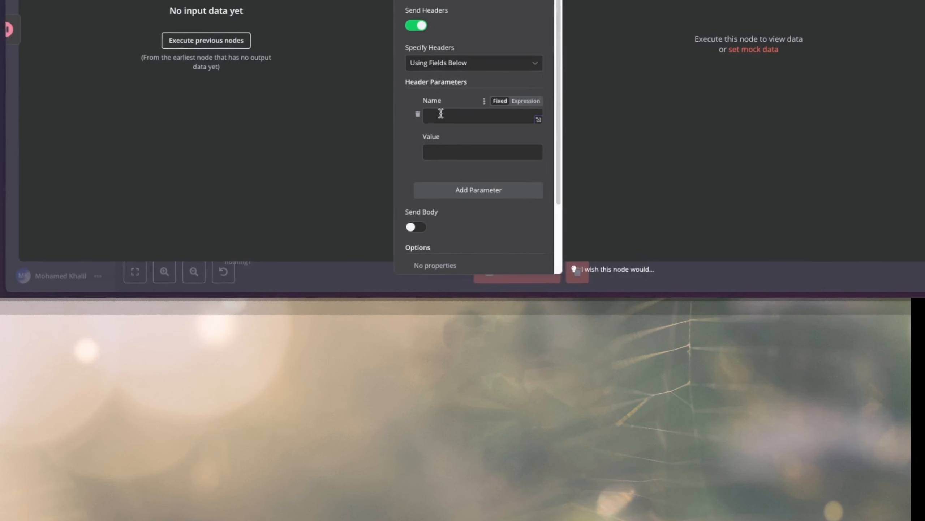
type("Authorization")
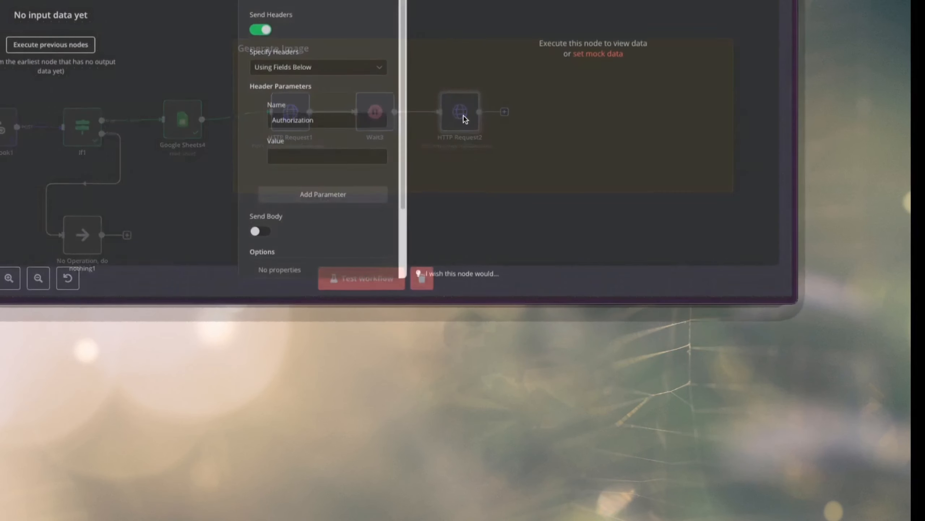
left_click(324, 156)
key("ctrl+v")
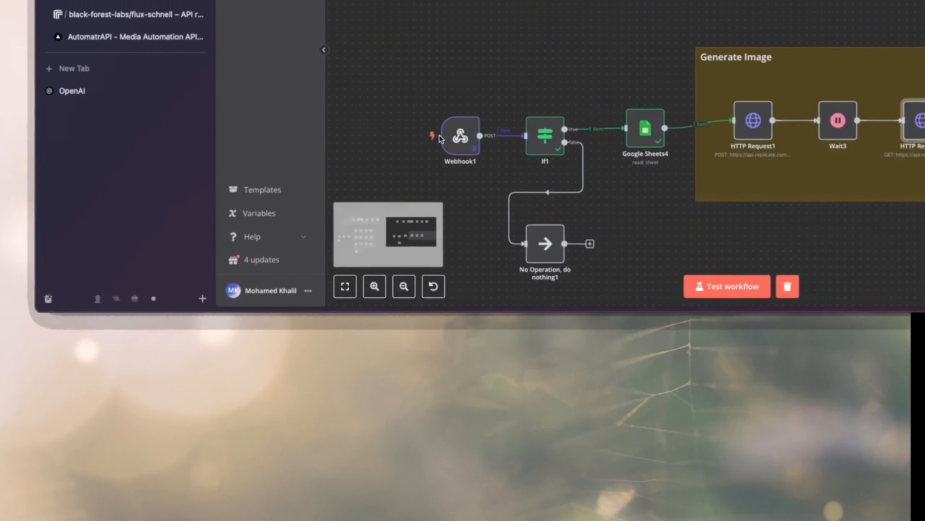
Examine the header parameters of the "get the image" node in the finished workflow's image generation group.
scroll(459, 121, "left", 5)
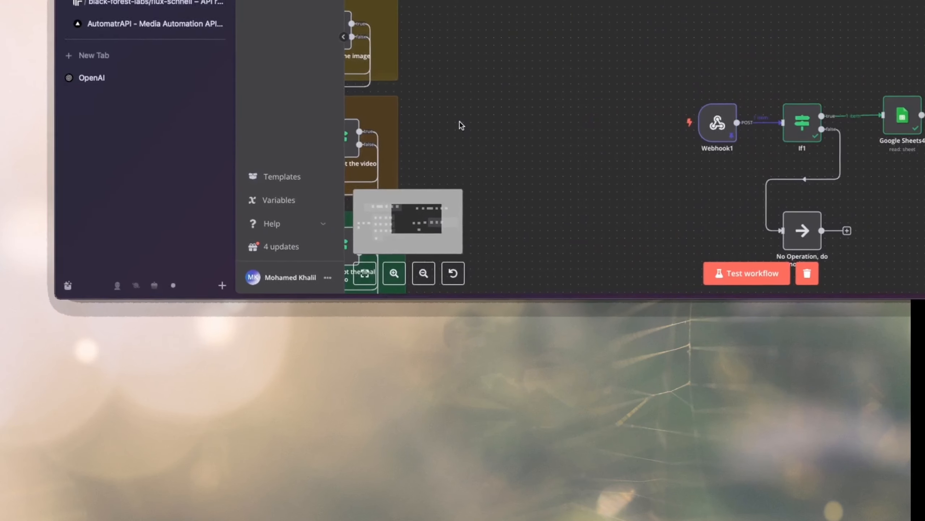
scroll(464, 125, "left", 6)
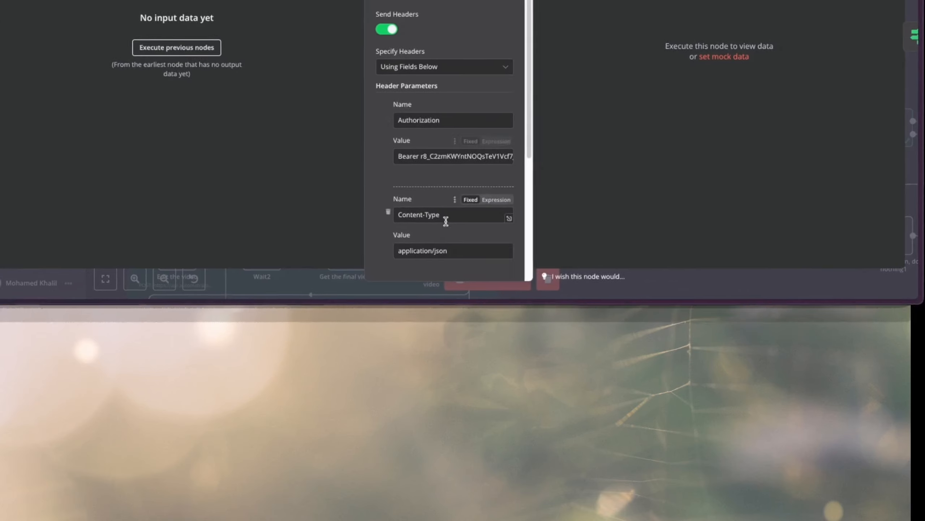
left_click_drag(472, 208, 408, 218)
scroll(453, 179, "up", 1)
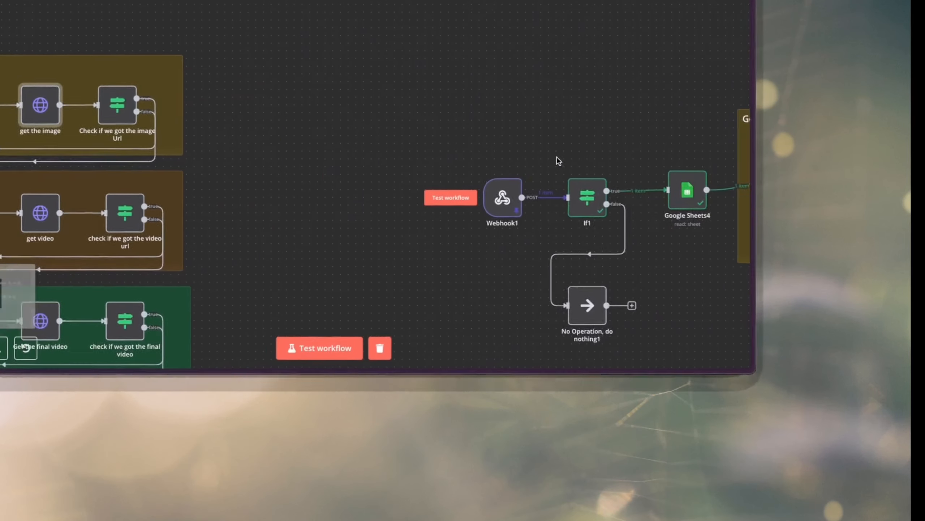
scroll(556, 146, "right", 5)
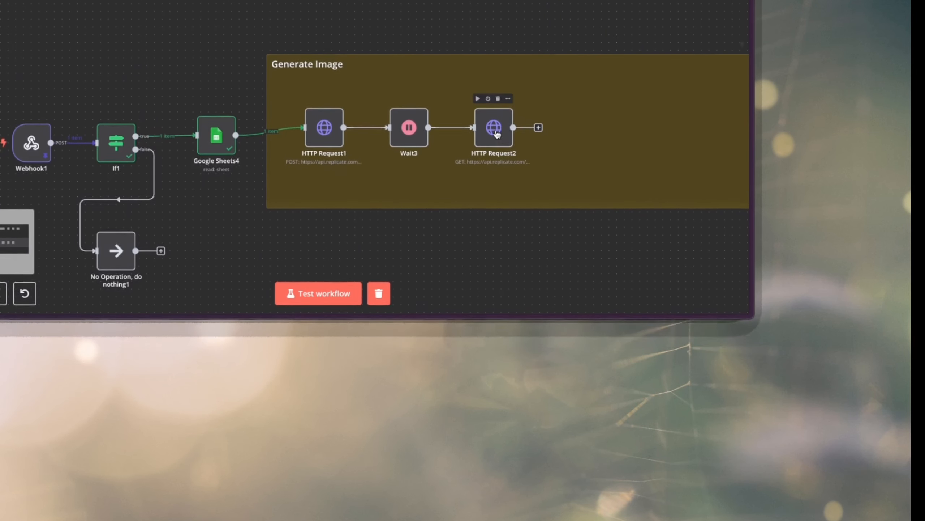
Add a Content-Type header to HTTP Request2 with the value application/json copied from HTTP Request1.
double_click(639, 152)
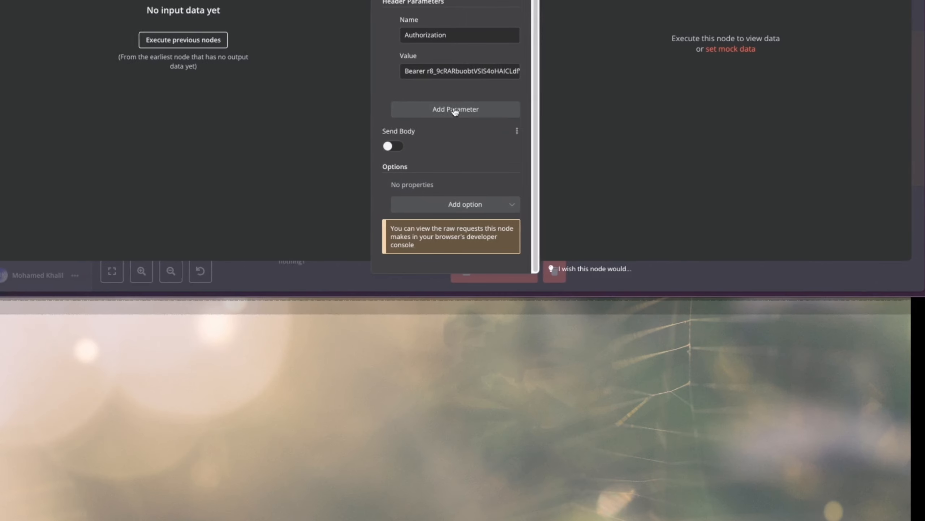
left_click(455, 110)
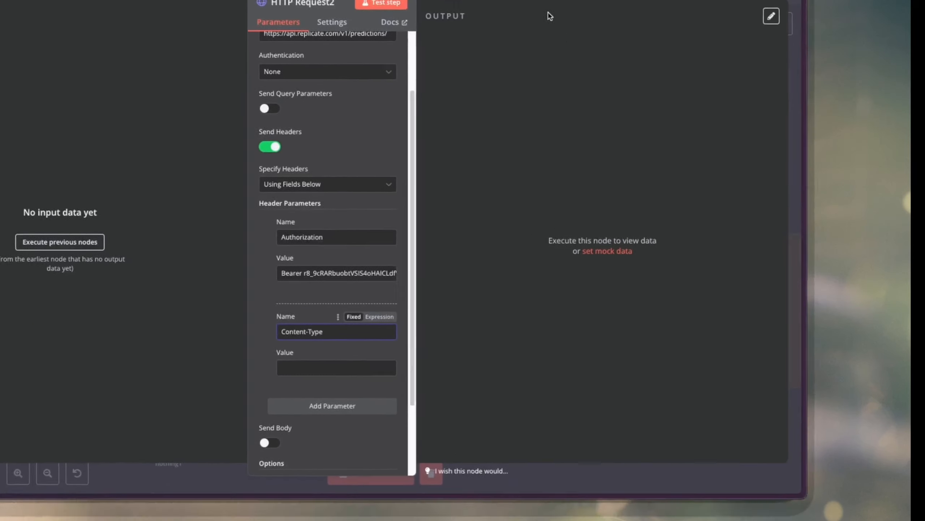
left_click(490, 39)
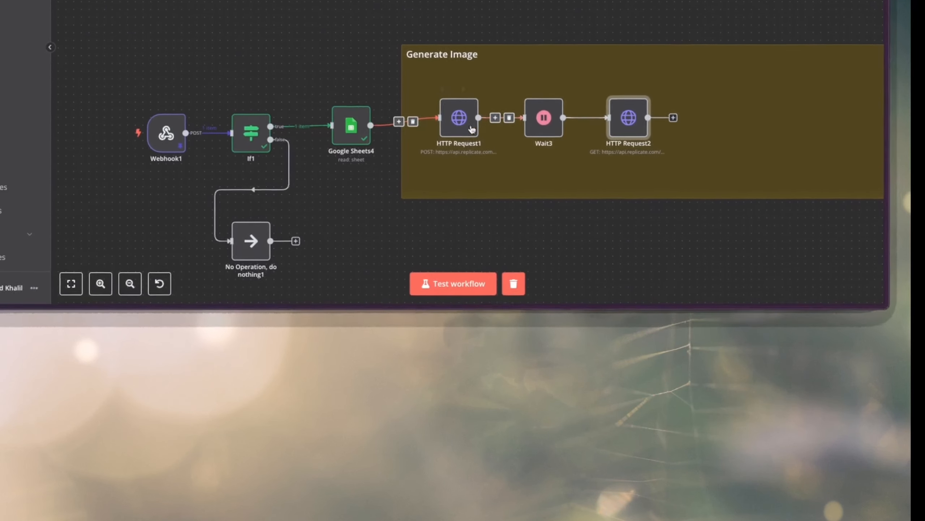
double_click(459, 119)
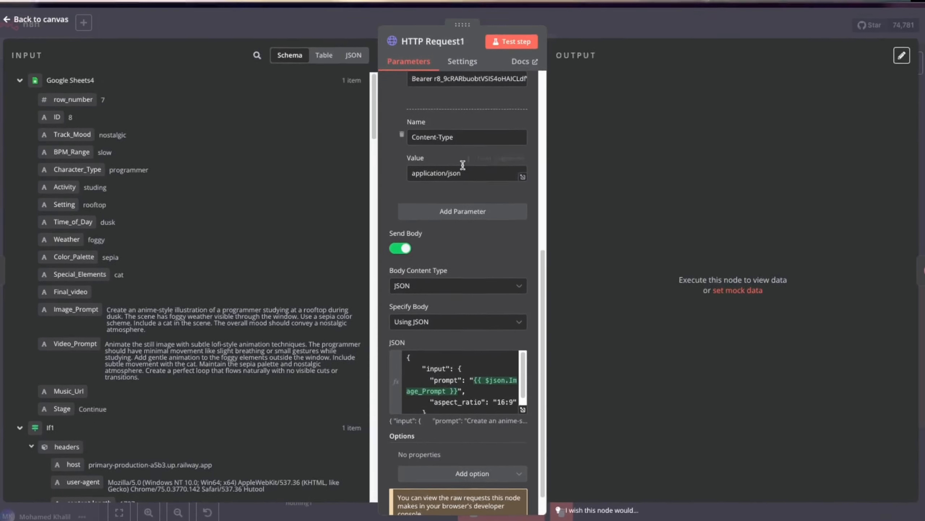
triple_click(463, 173)
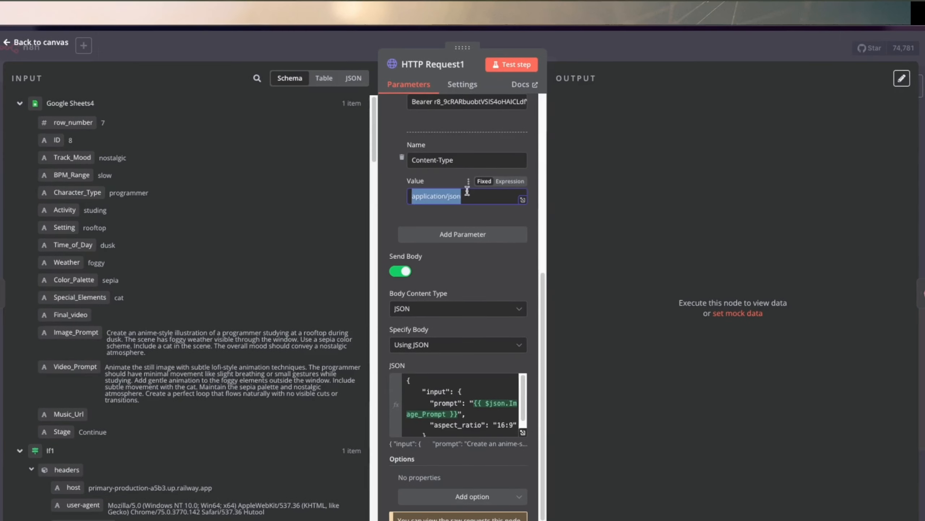
left_click(607, 24)
double_click(507, 232)
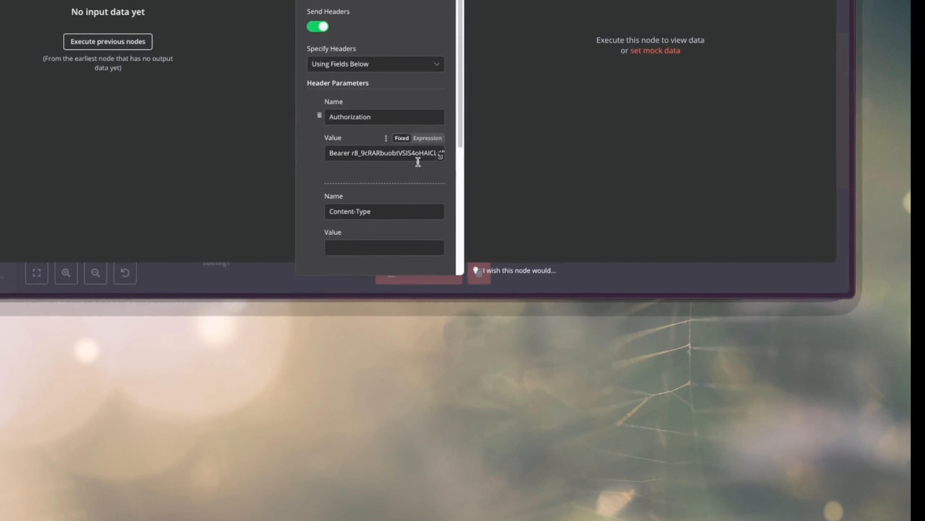
left_click(460, 244)
key("ctrl+v")
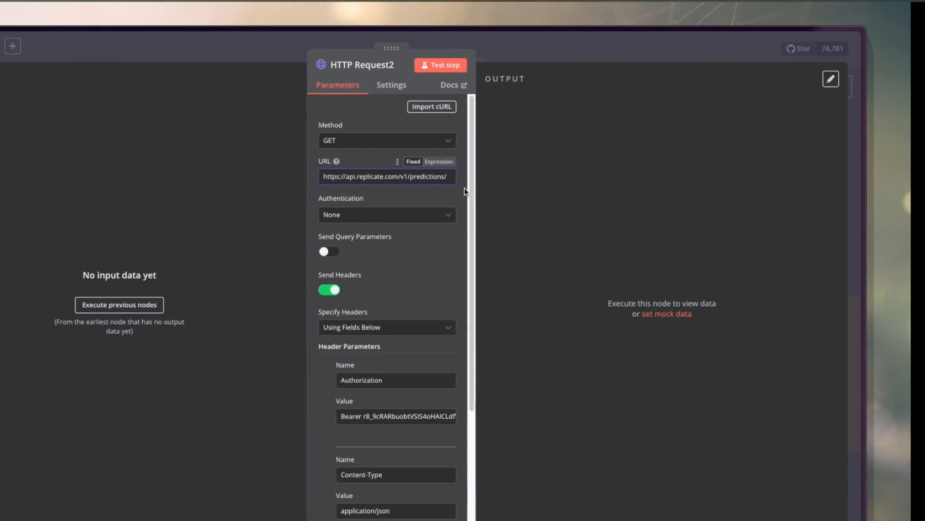
left_click(556, 53)
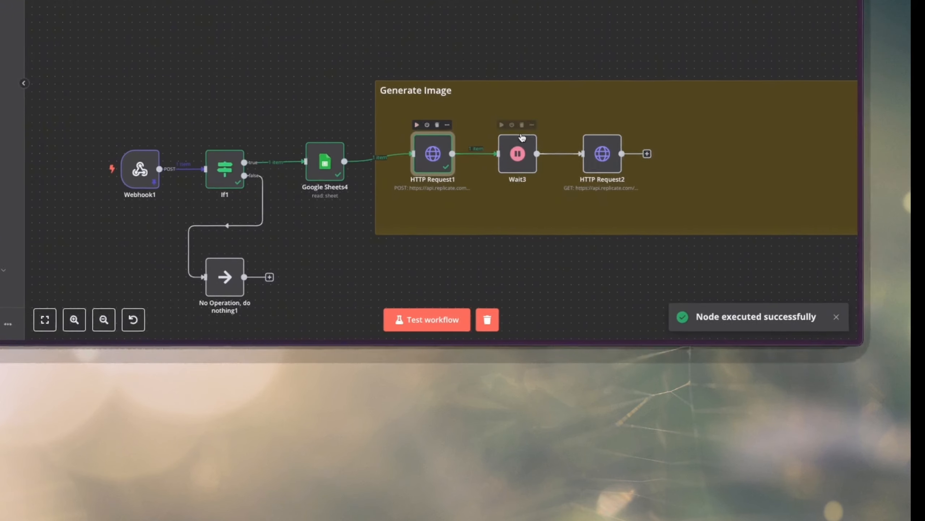
Examine the id and status fields in HTTP Request1's output, and pin that node's data.
double_click(459, 113)
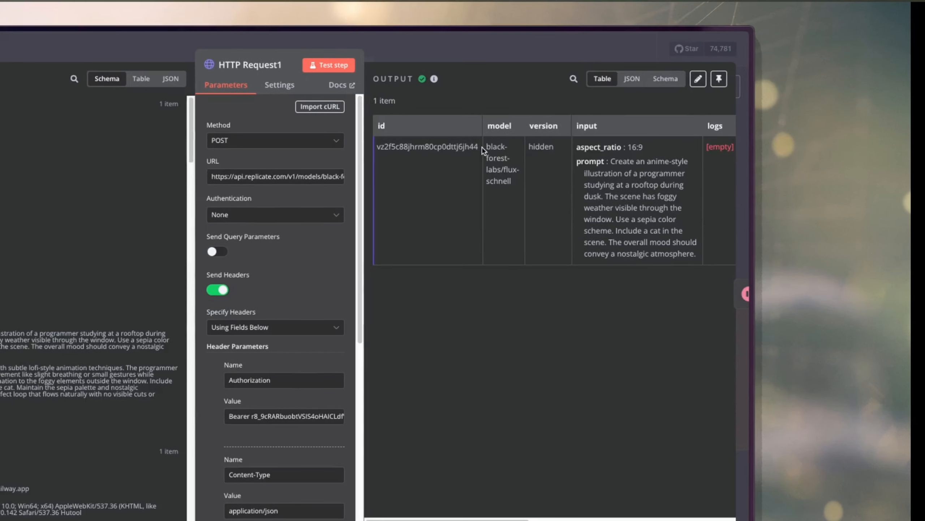
left_click_drag(481, 147, 369, 150)
left_click(536, 226)
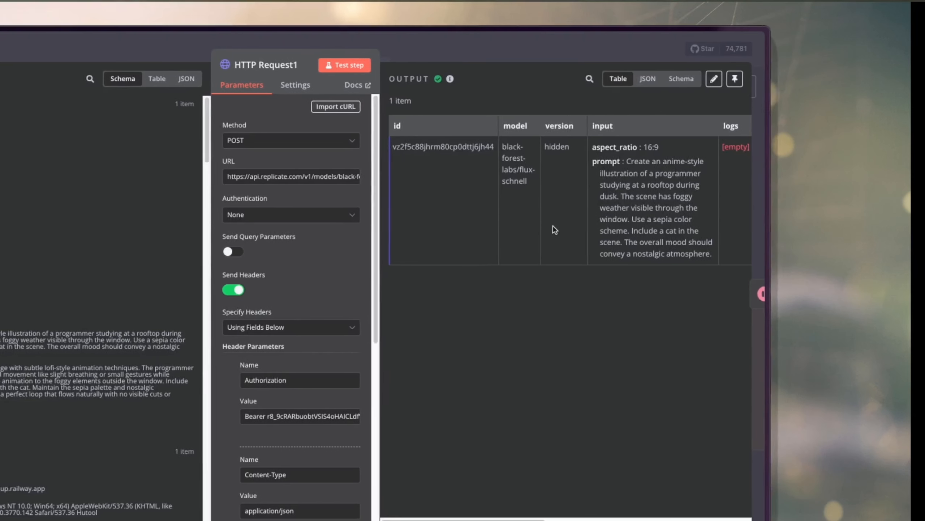
scroll(554, 229, "right", 6)
scroll(539, 229, "right", 1)
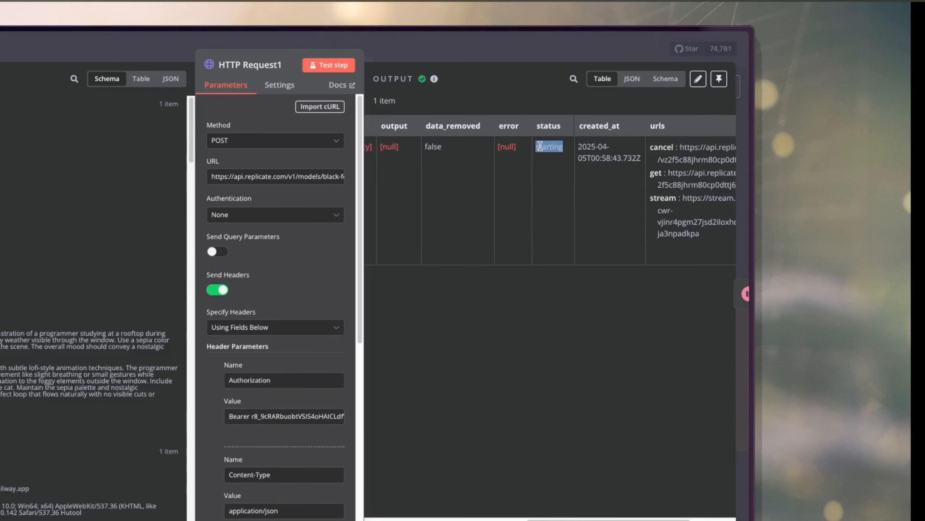
left_click(496, 49)
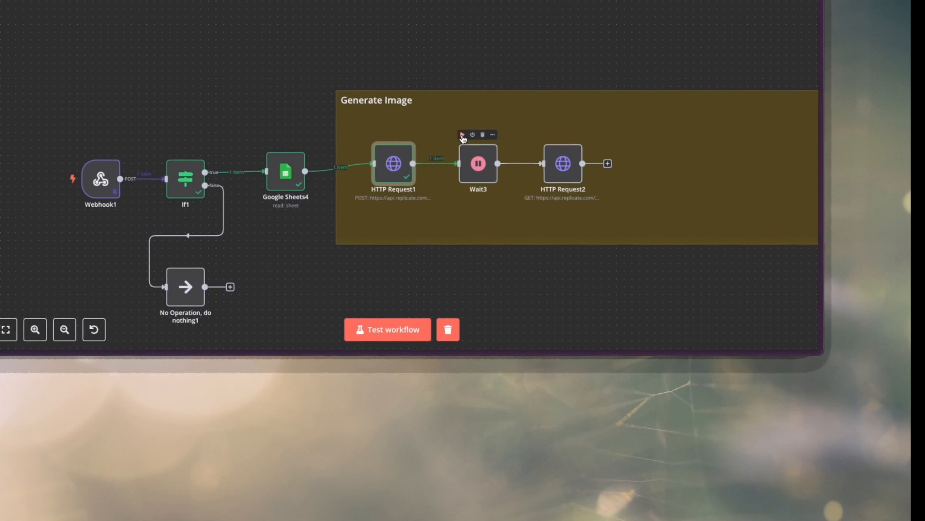
right_click(448, 143)
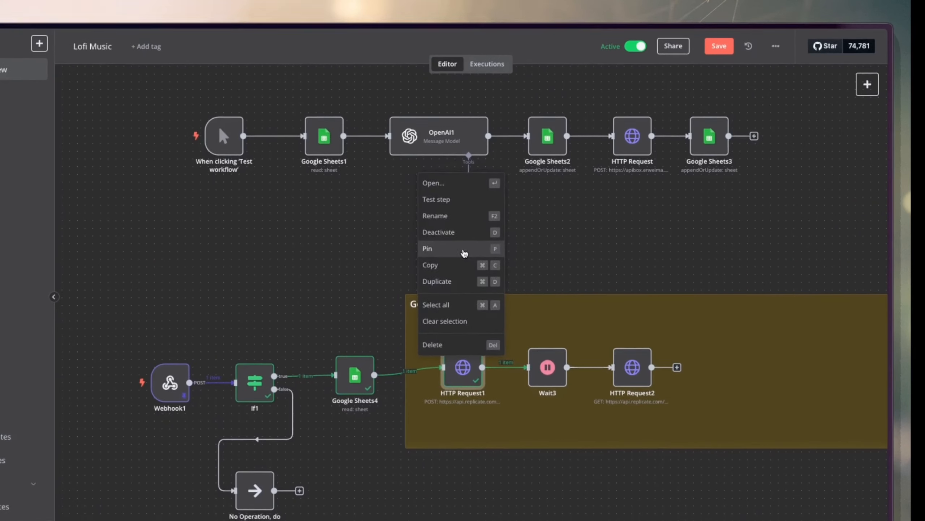
left_click(464, 252)
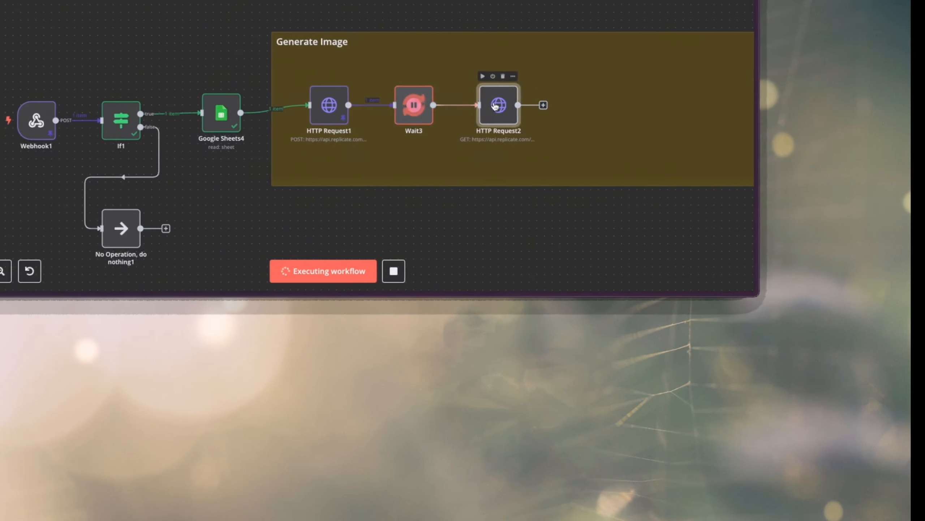
Append Wait3's id as the {{ $json.id }} expression to HTTP Request2's predictions URL, with no space before it.
double_click(620, 104)
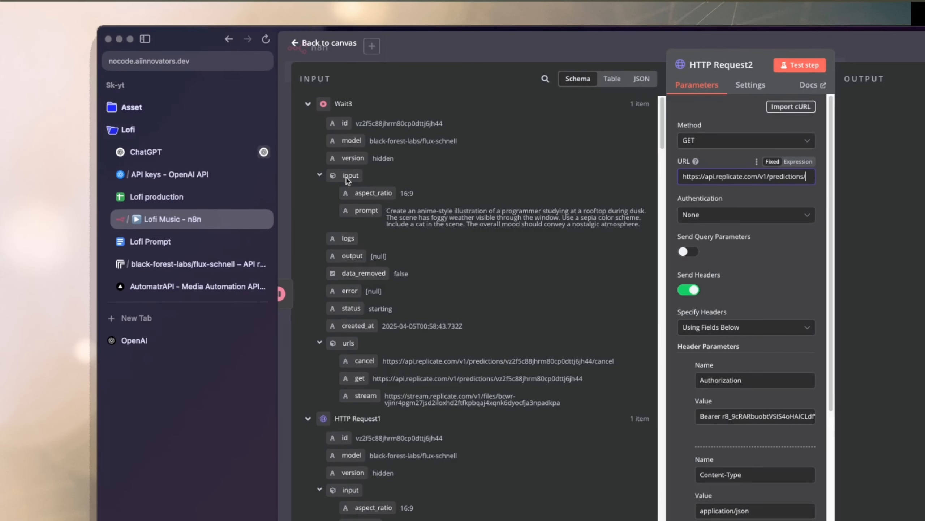
left_click_drag(341, 124, 823, 166)
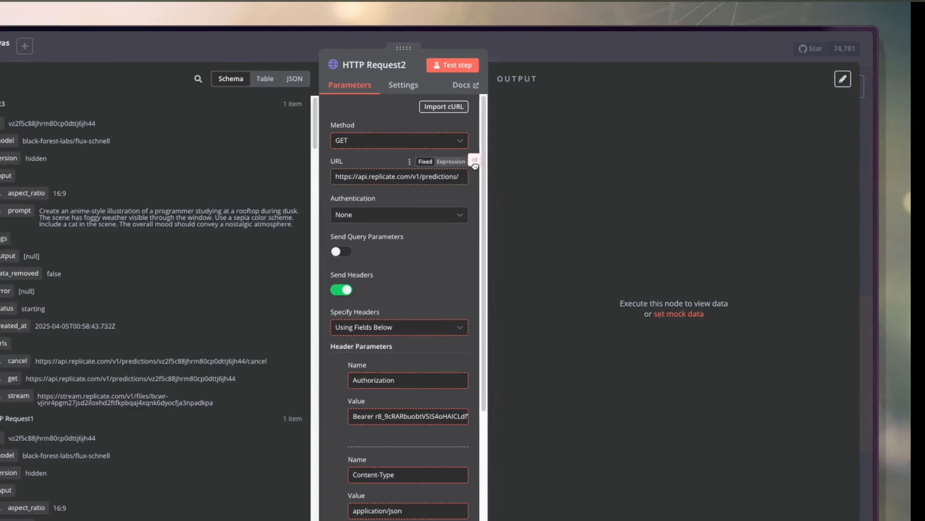
left_click_drag(475, 166, 463, 182)
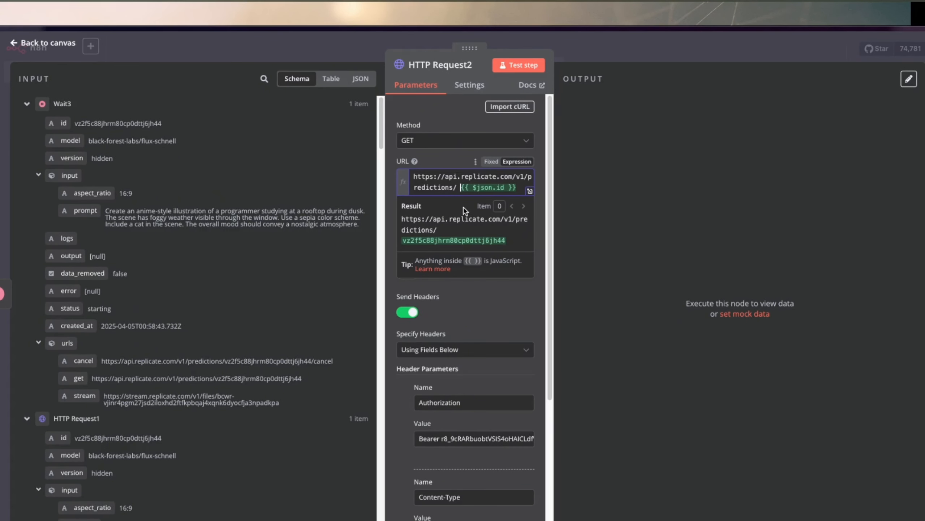
key("BackSpace")
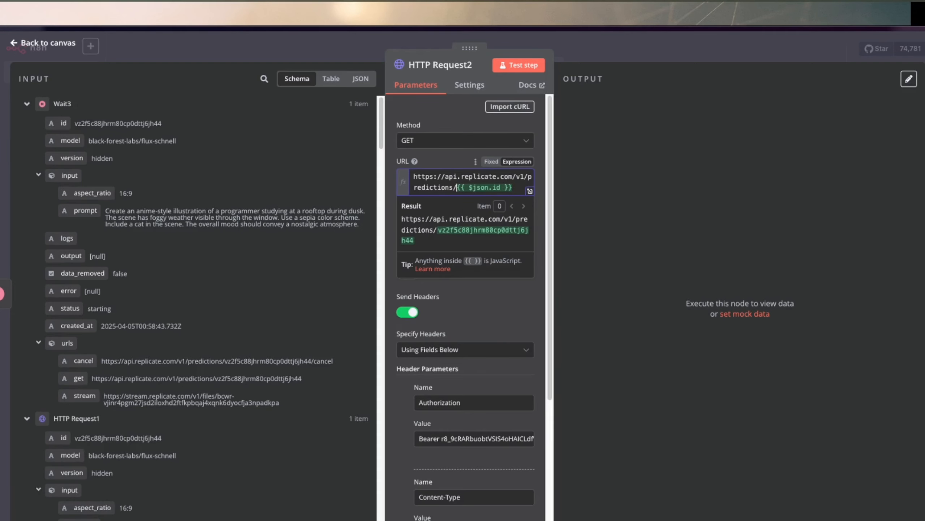
left_click(474, 296)
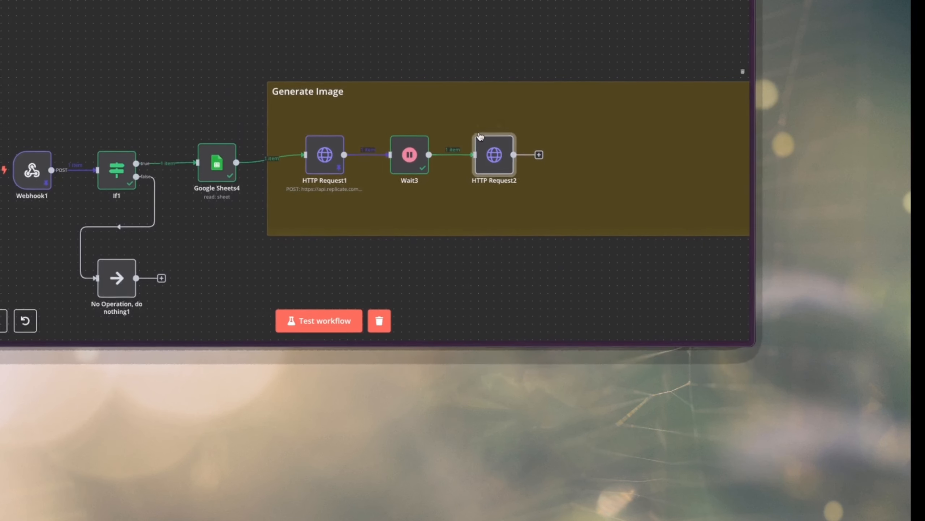
Run HTTP Request2 and examine the output and status fields of its result.
mouse_move(479, 129)
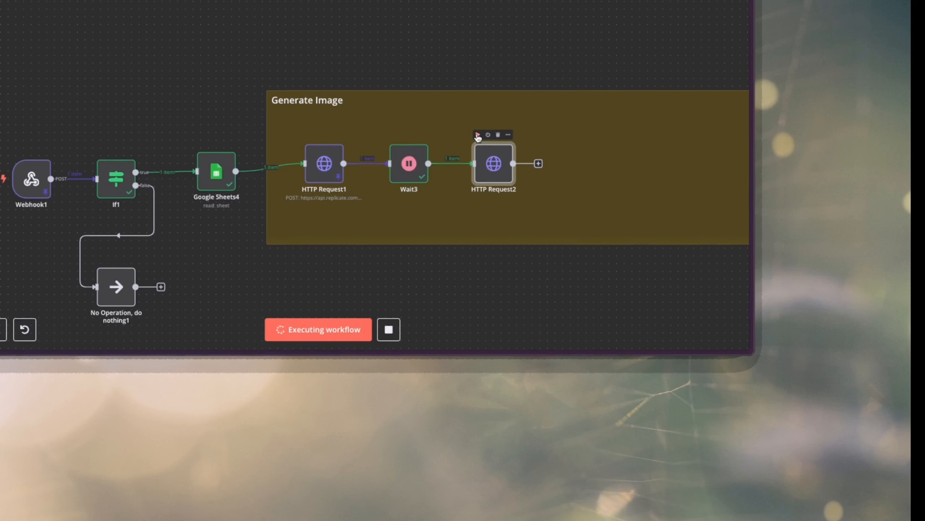
double_click(494, 164)
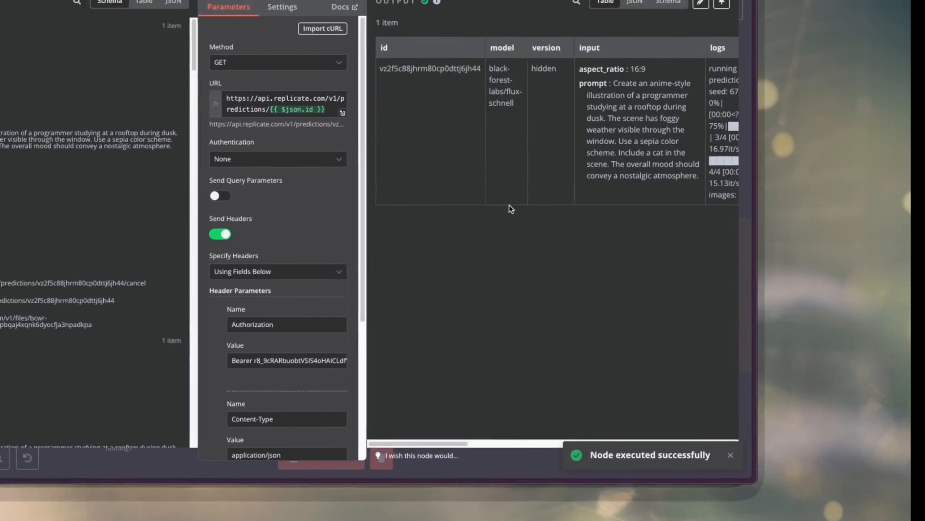
scroll(508, 20, "right", 8)
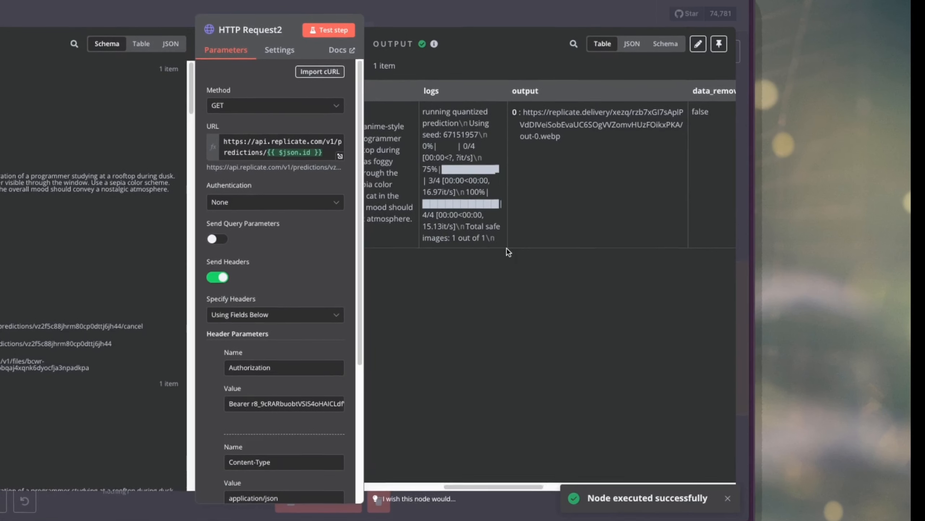
scroll(441, 129, "right", 6)
scroll(428, 130, "left", 4)
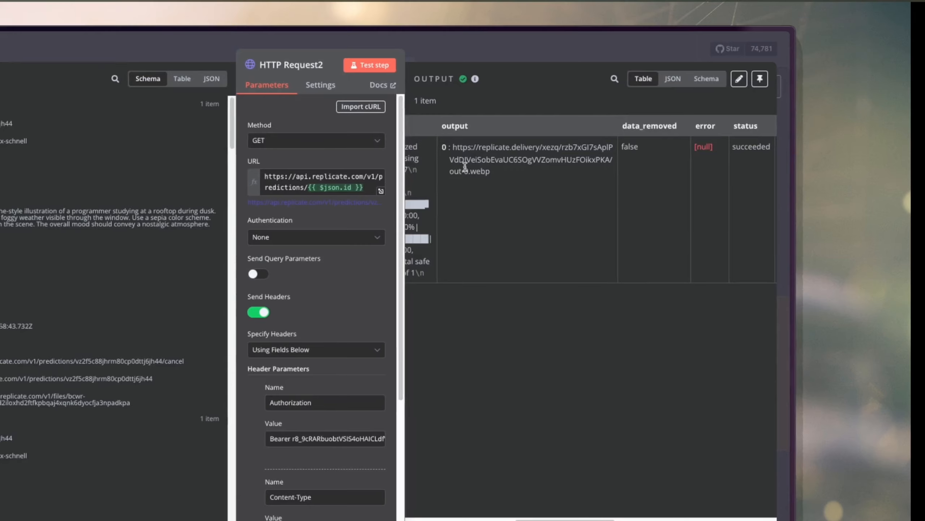
Copy the generated .webp image URL from HTTP Request2's output and return to the canvas.
left_click_drag(492, 171, 455, 151)
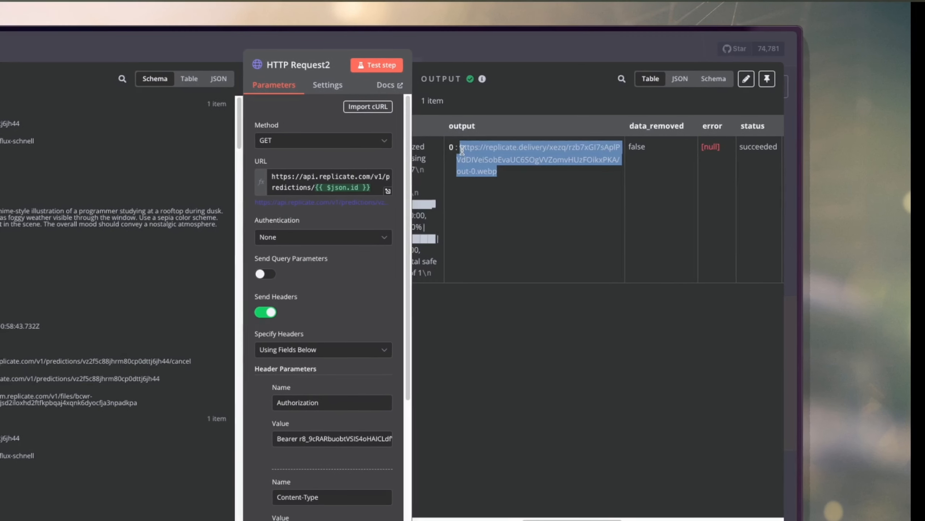
right_click(463, 150)
left_click(468, 173)
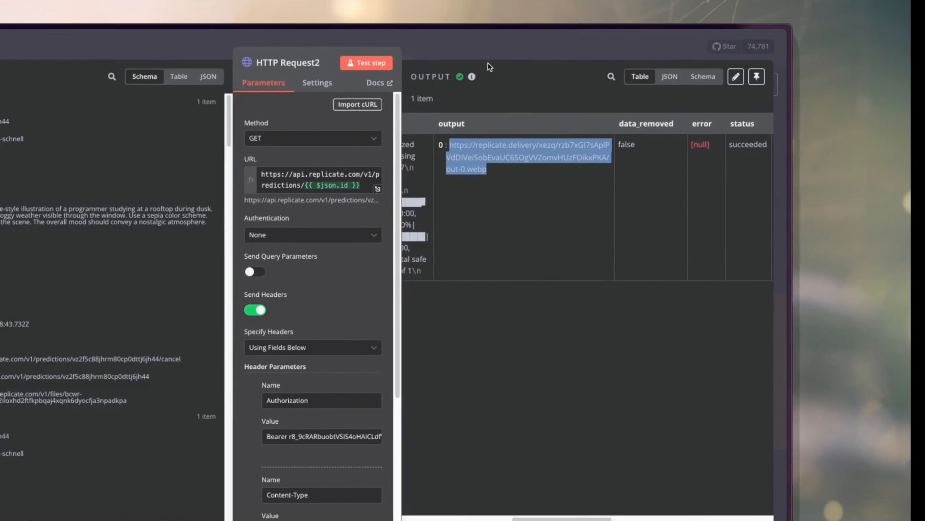
left_click(467, 54)
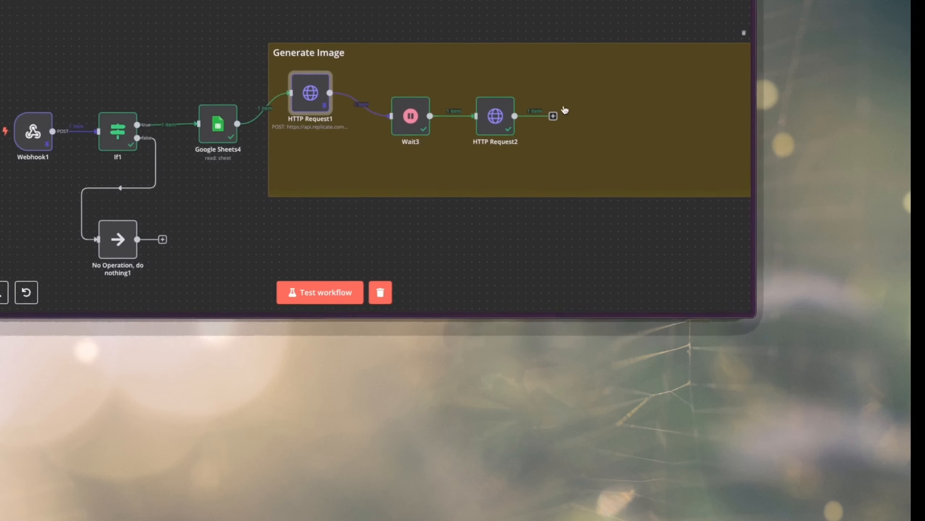
Move HTTP Request1, Wait3 and HTTP Request2 closer together in a row inside the Generate Image group.
left_click_drag(417, 123, 402, 99)
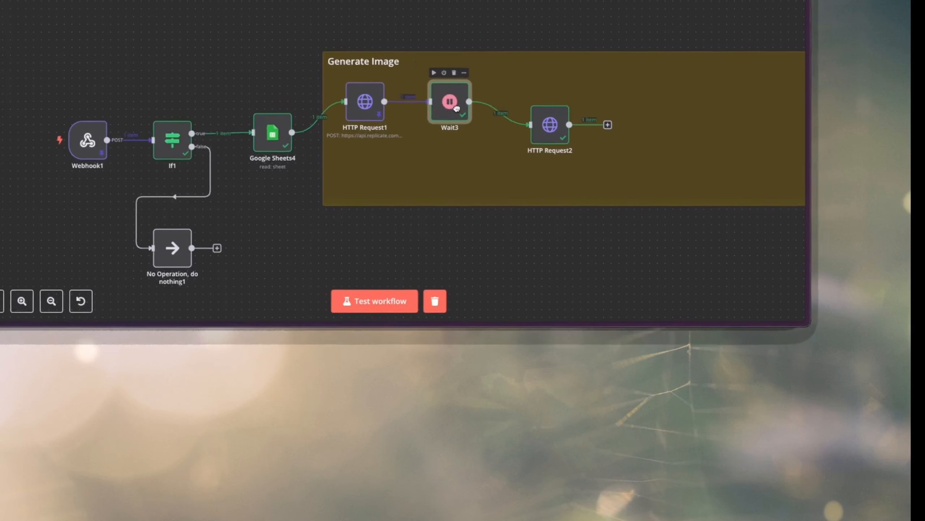
left_click_drag(457, 108, 440, 110)
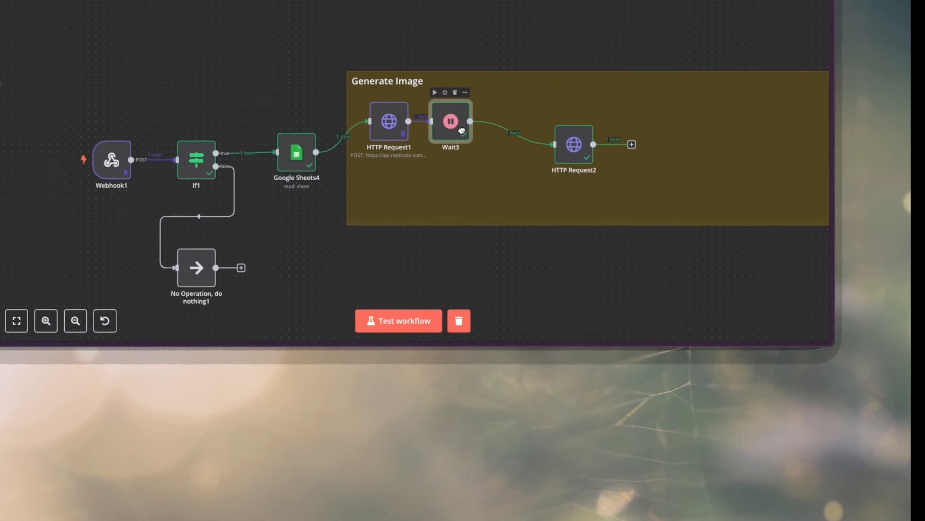
left_click_drag(573, 140, 504, 117)
Add an If node after HTTP Request2 with a string condition that {{ $json.output[0] }} exists.
left_click_drag(463, 155, 486, 155)
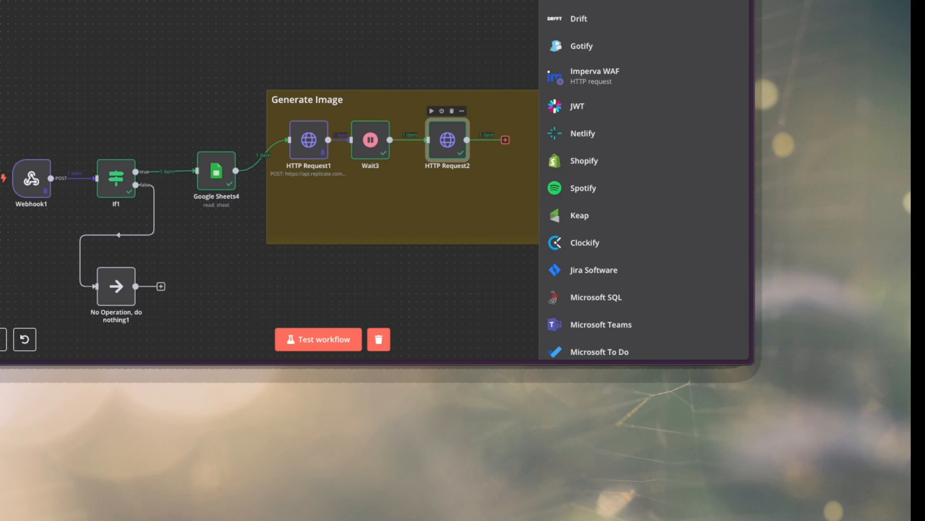
type("if")
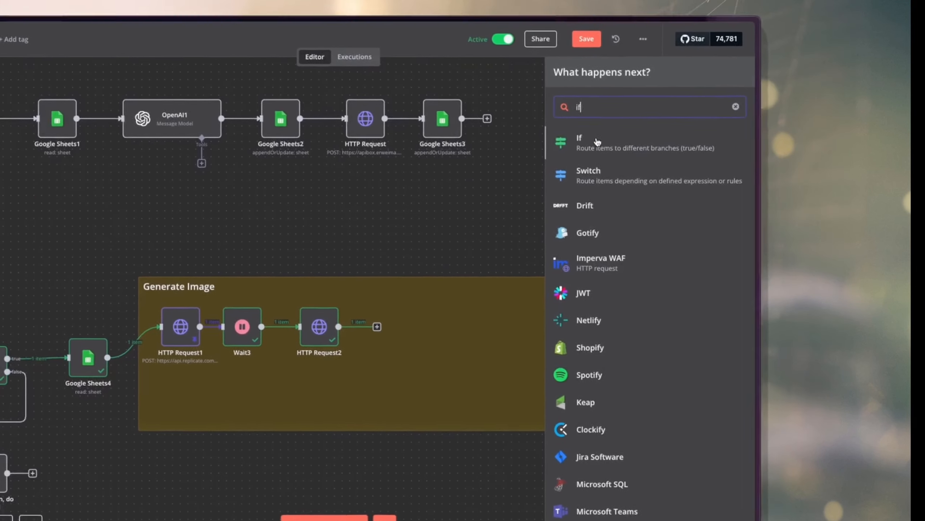
key("Return")
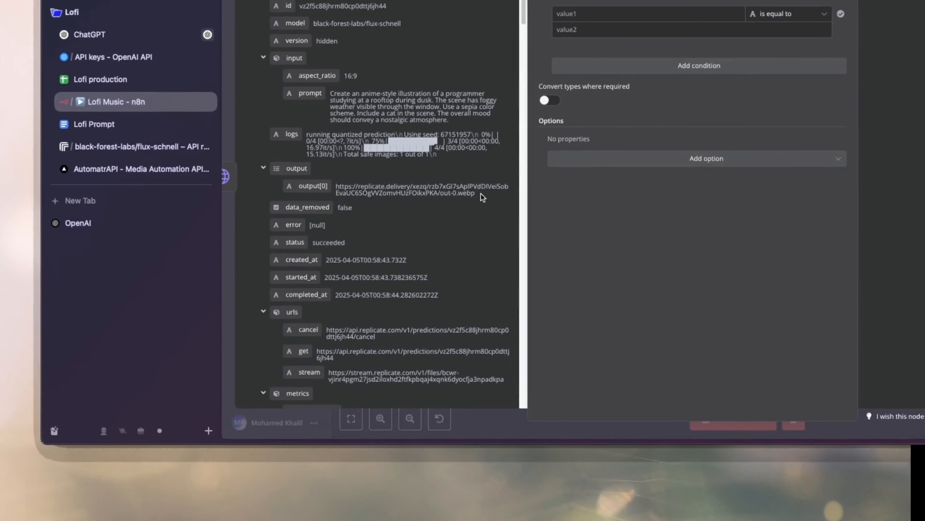
left_click_drag(530, 204, 641, 28)
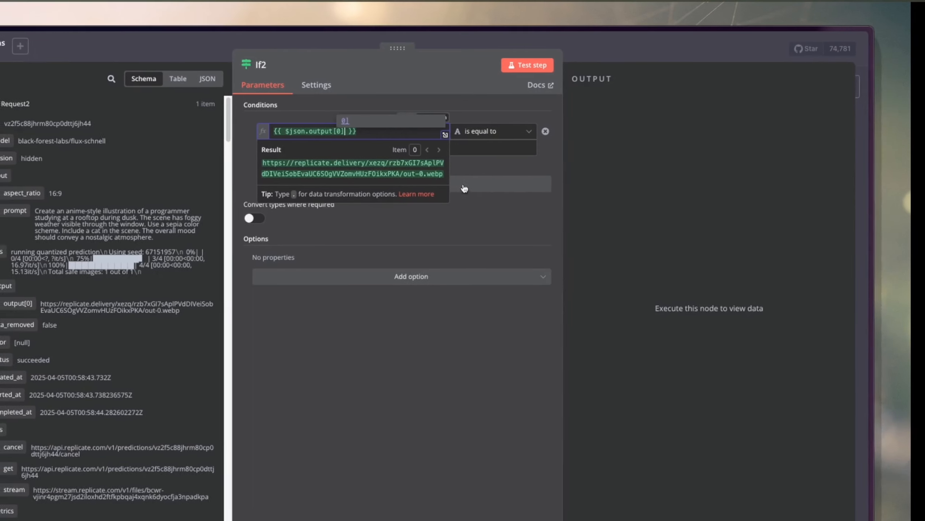
left_click(487, 133)
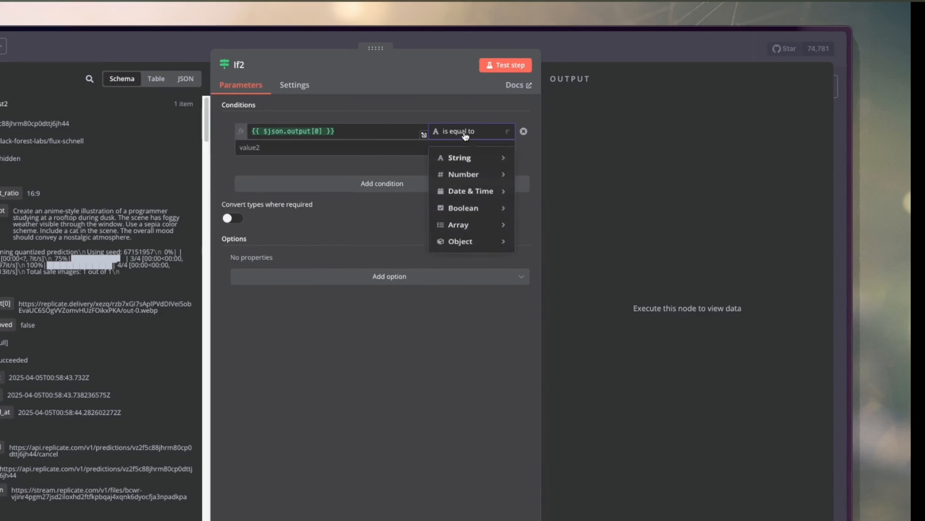
mouse_move(468, 159)
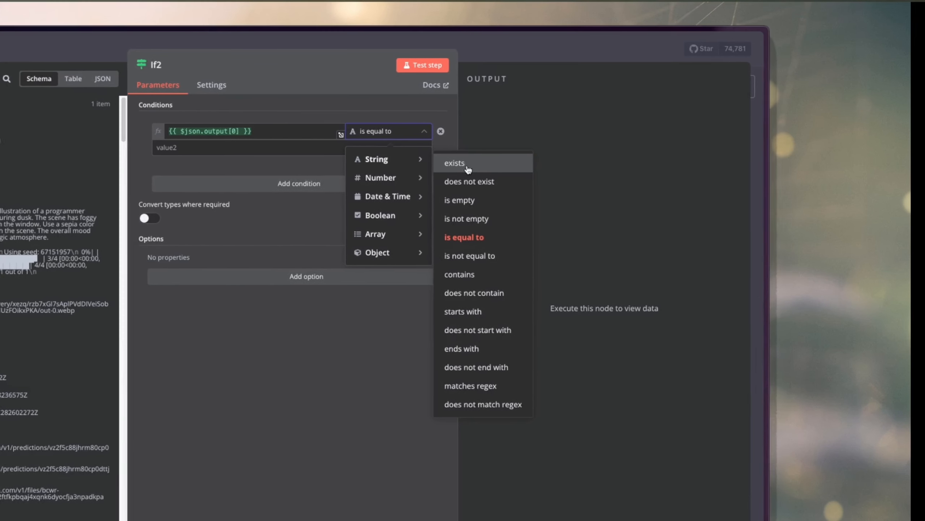
left_click(465, 164)
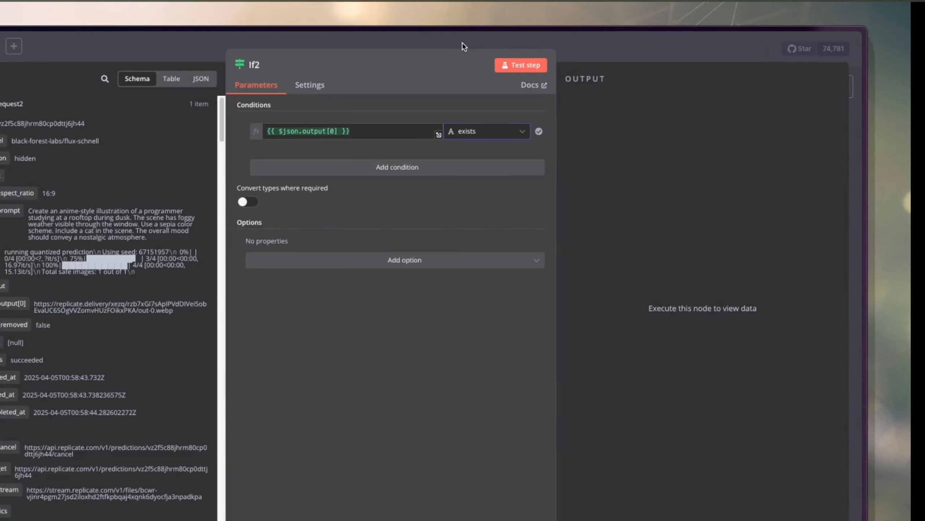
left_click(462, 41)
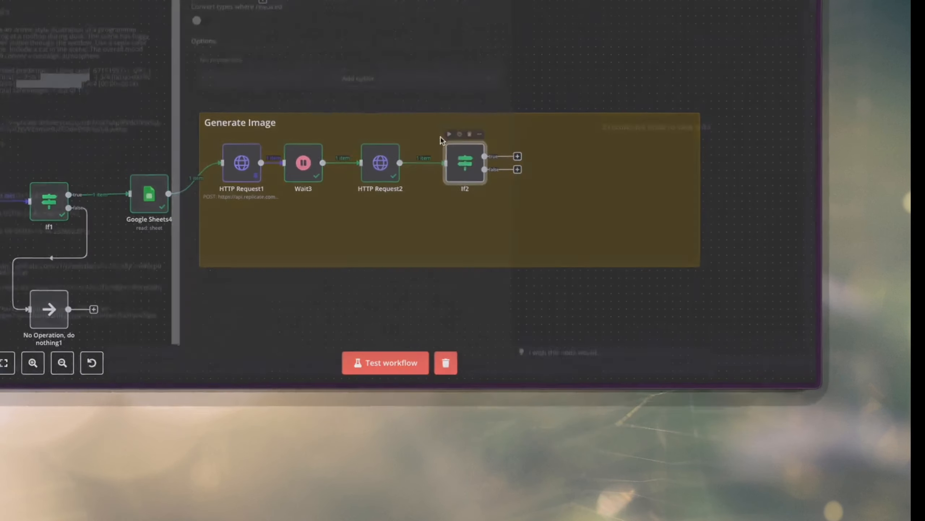
Enable type conversion where required in the If2 node and return to the canvas.
double_click(432, 336)
left_click(408, 198)
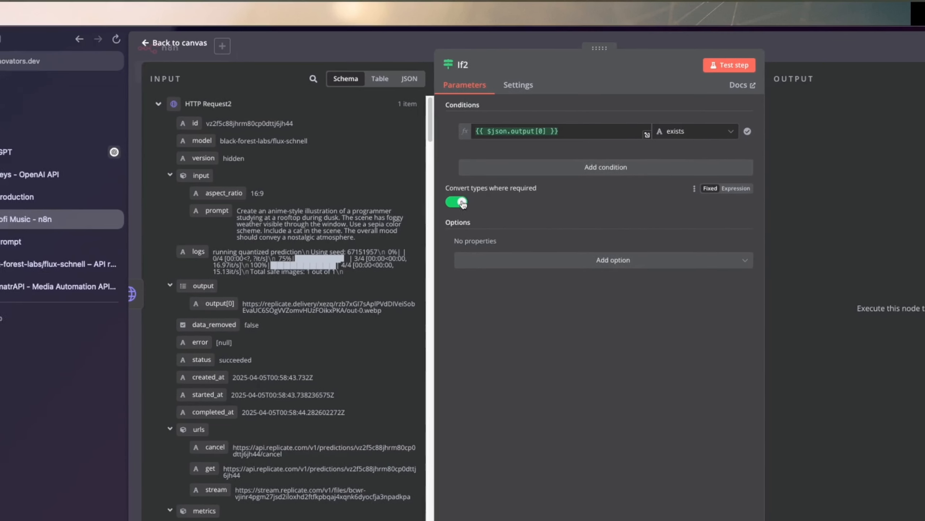
left_click(480, 47)
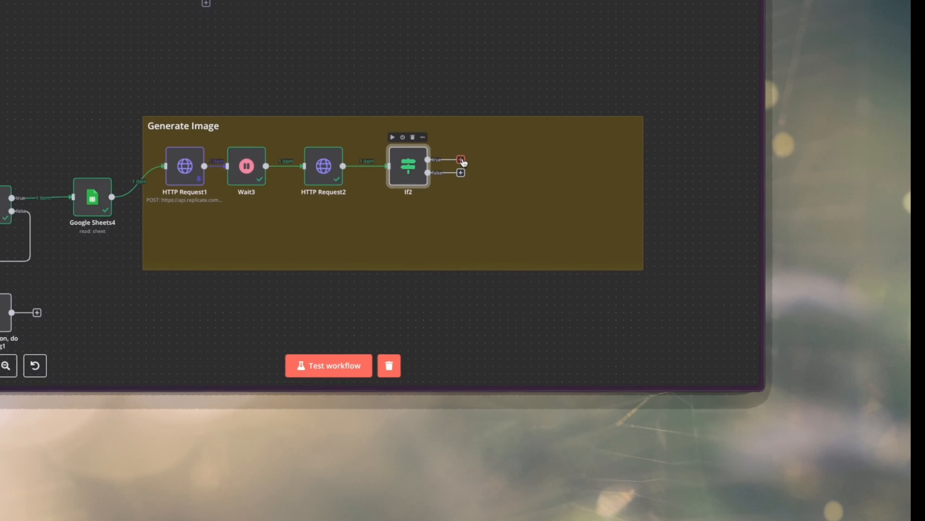
Connect If2's false output back to Wait3 to form a retry loop.
left_click_drag(461, 160, 470, 190)
left_click(460, 127)
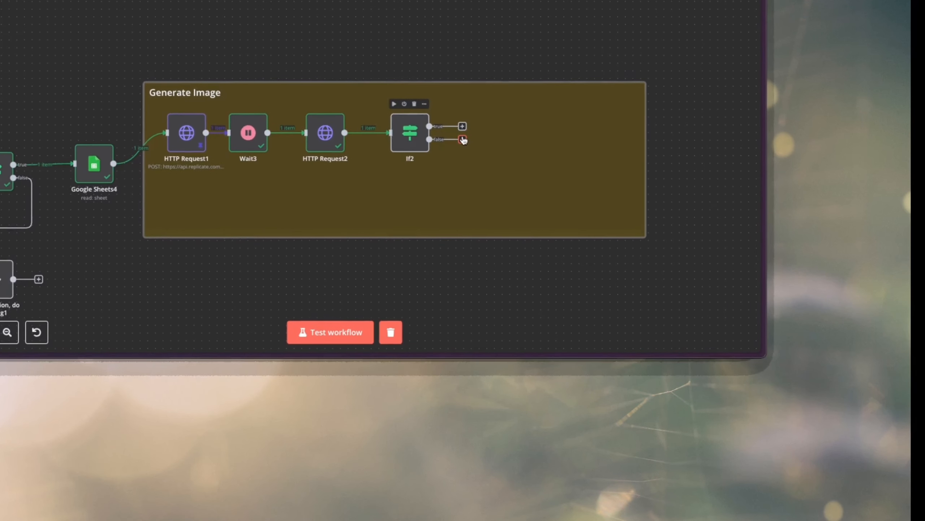
left_click_drag(463, 137, 485, 78)
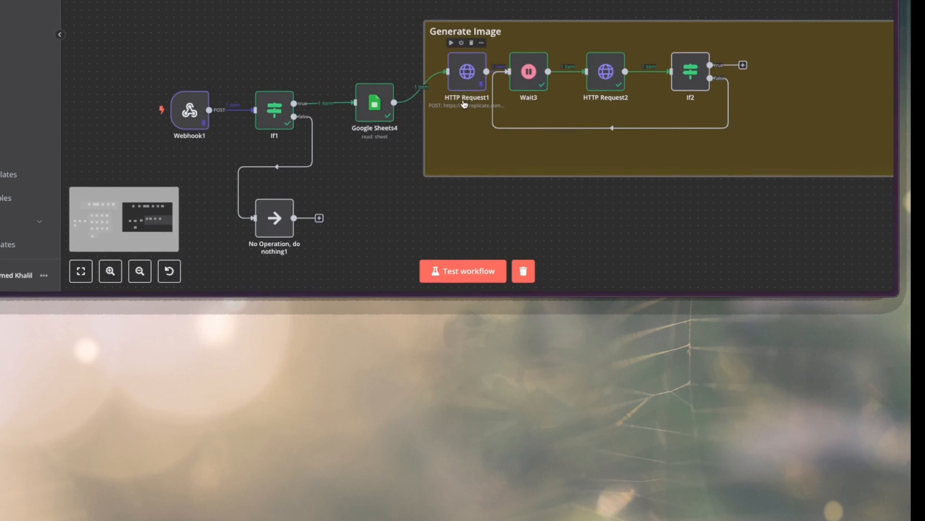
Shrink the Generate Image note around its four nodes, then duplicate those nodes and place the copies in a row below the note.
scroll(463, 104, "left", 10)
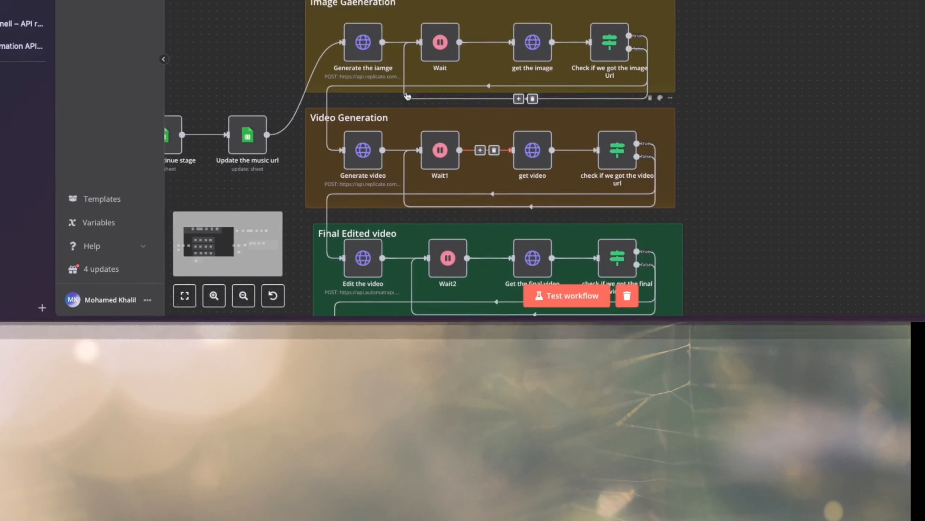
scroll(471, 138, "down", 3)
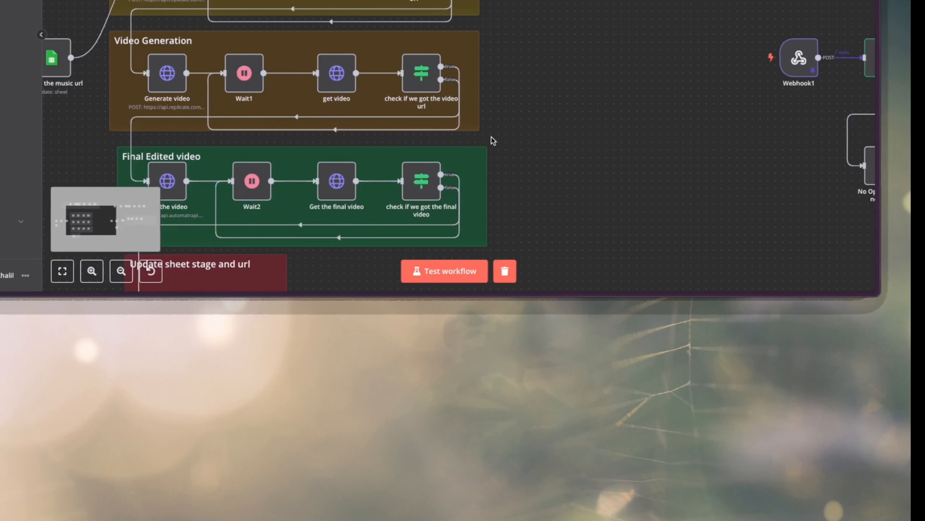
scroll(464, 136, "right", 10)
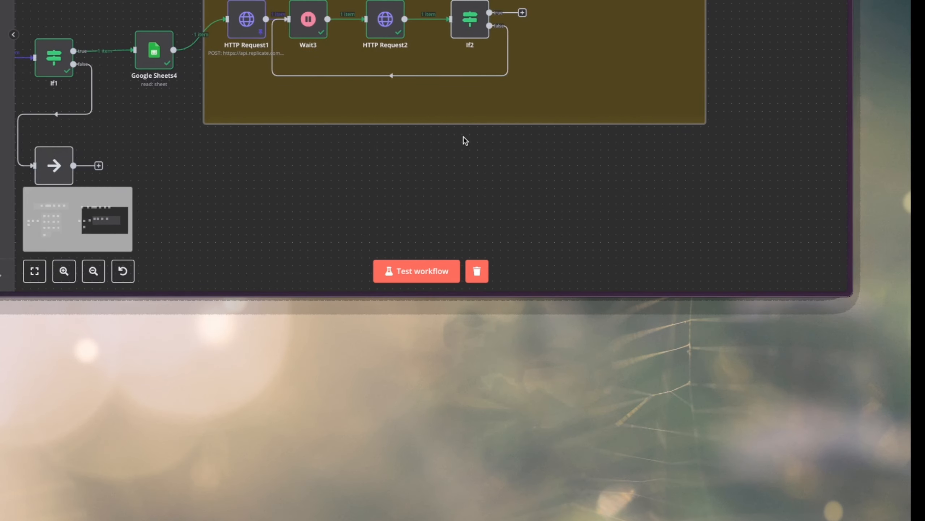
scroll(482, 112, "left", 3)
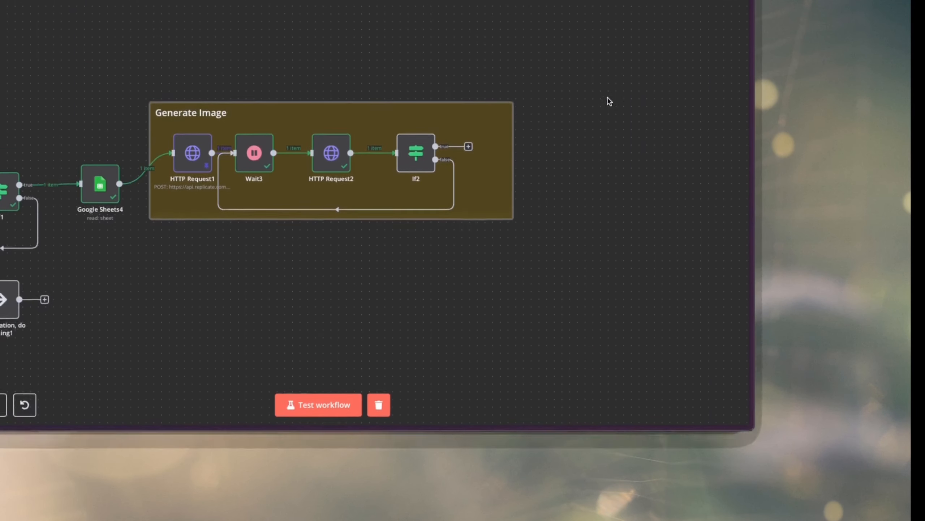
left_click_drag(608, 90, 418, 117)
right_click(474, 39)
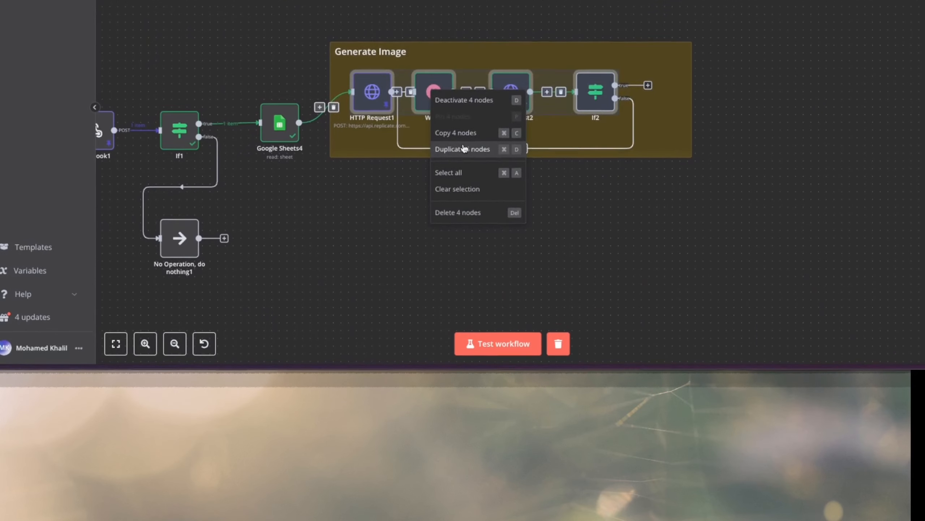
left_click(535, 103)
left_click_drag(494, 189, 447, 389)
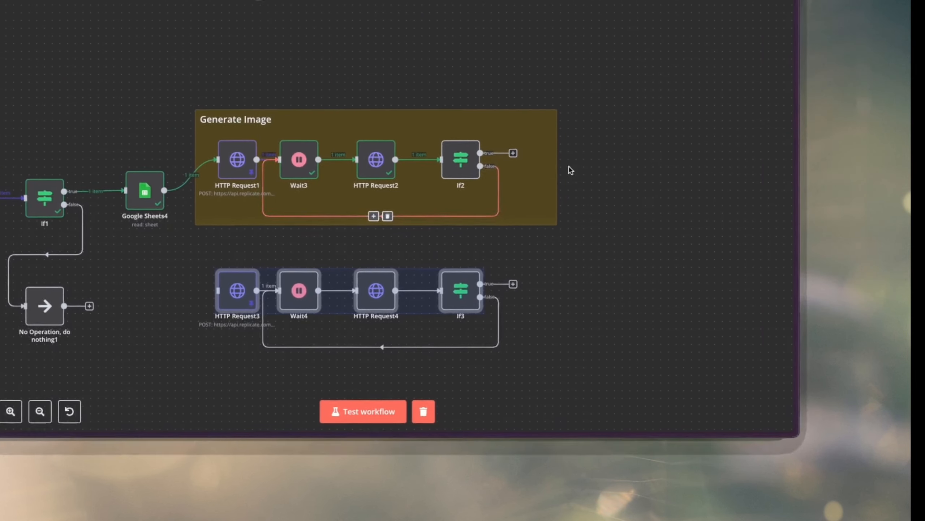
Duplicate the Generate Image note, place it behind the copied nodes and retitle it "Video Genearation".
left_click(630, 50)
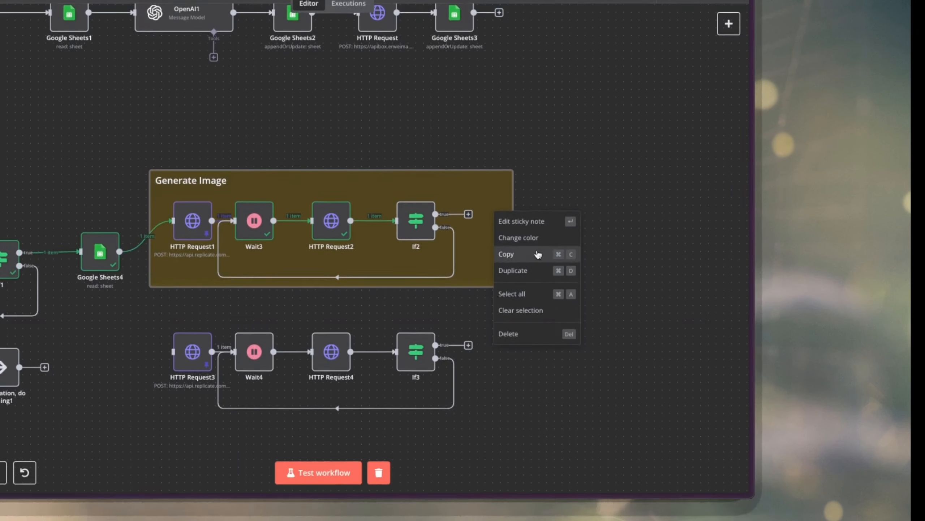
left_click(512, 335)
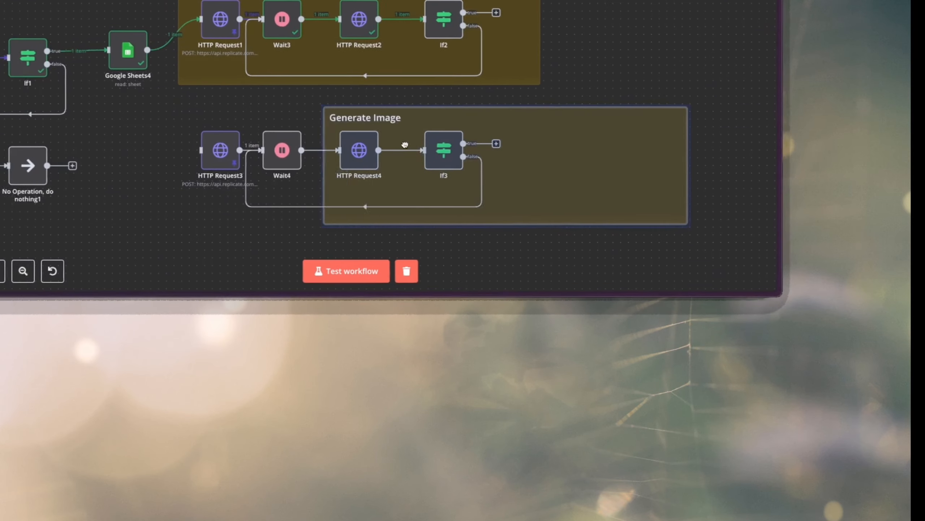
left_click_drag(405, 144, 322, 138)
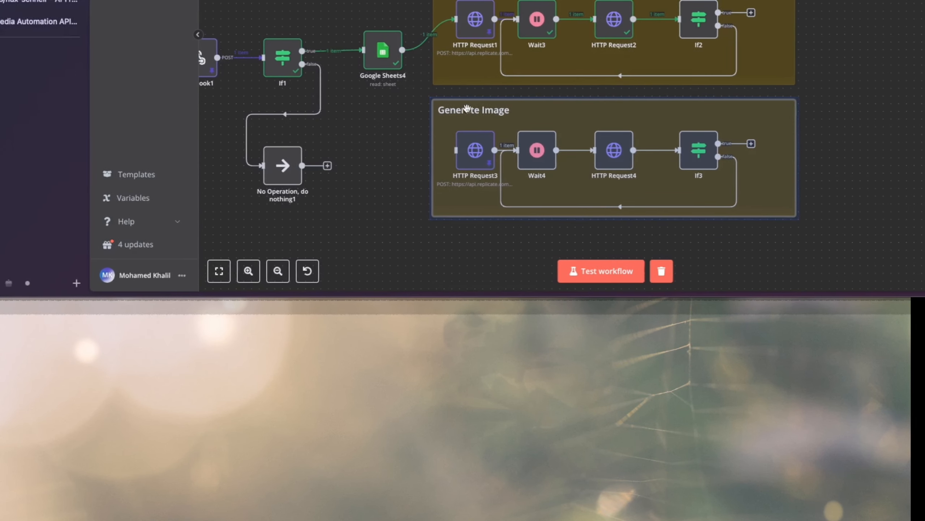
double_click(520, 106)
left_click_drag(510, 110, 398, 111)
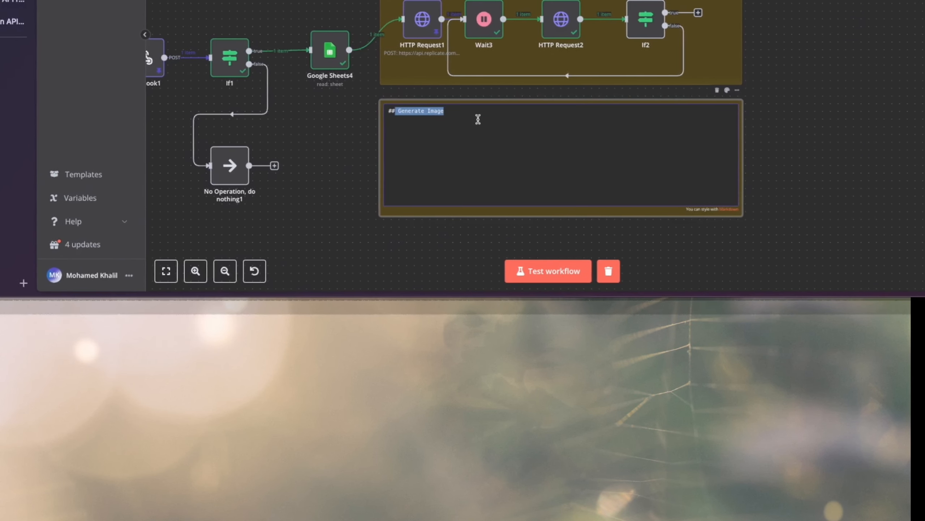
key("BackSpace")
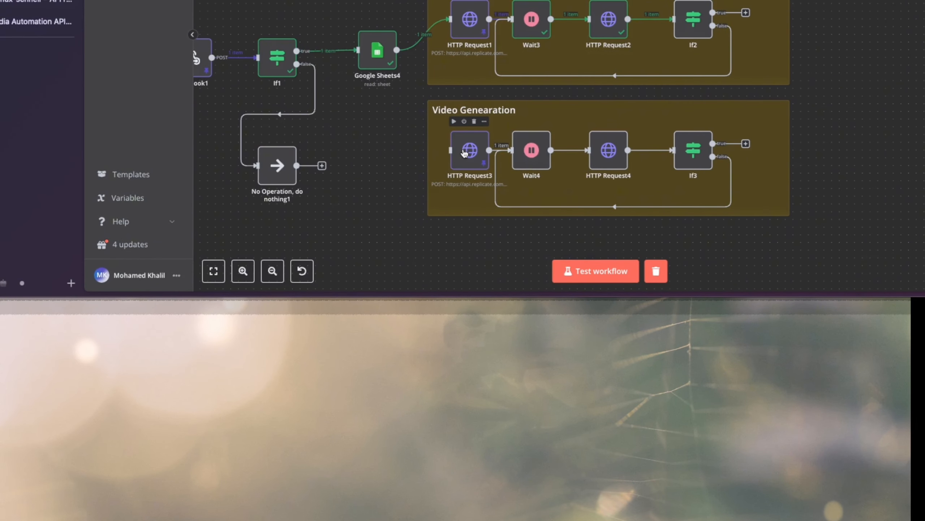
Check the request URL in the existing Generate video node, then return to the new Video Genearation group.
scroll(463, 148, "left", 20)
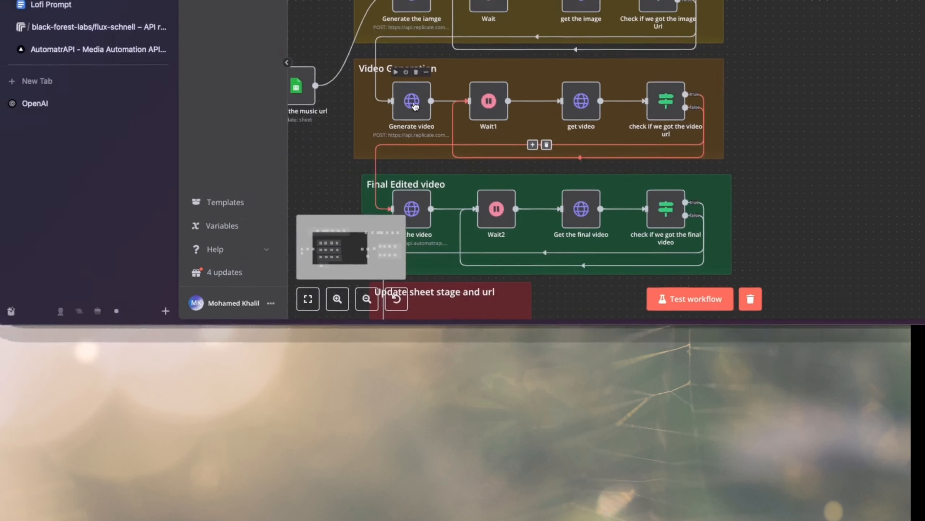
double_click(415, 104)
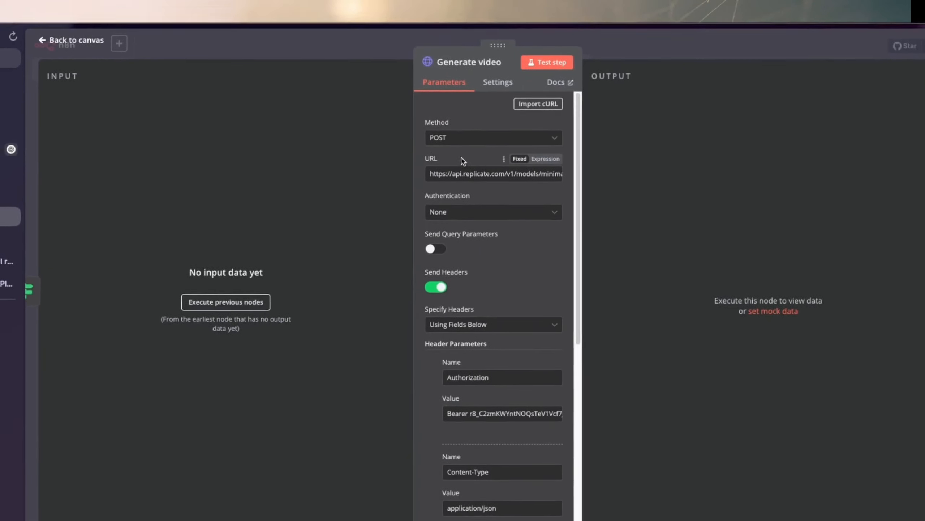
left_click_drag(462, 181, 569, 182)
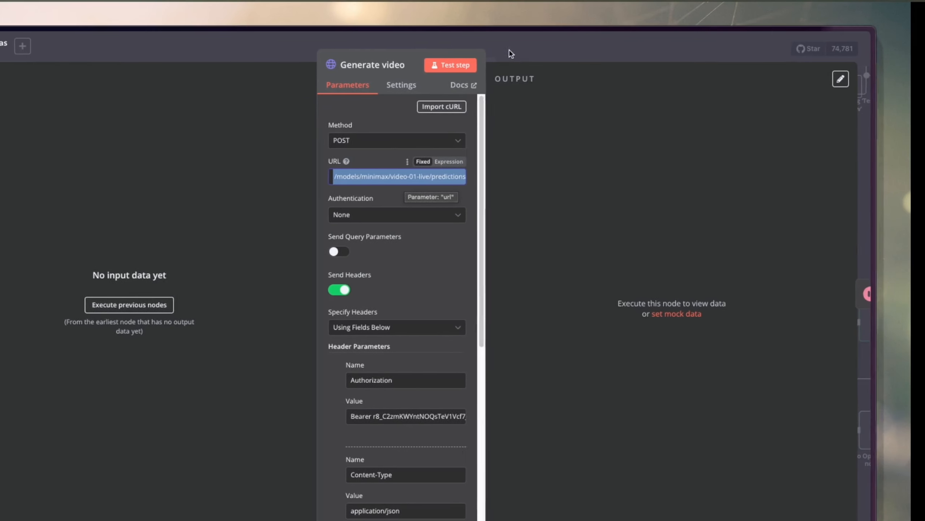
left_click(543, 53)
scroll(470, 164, "right", 15)
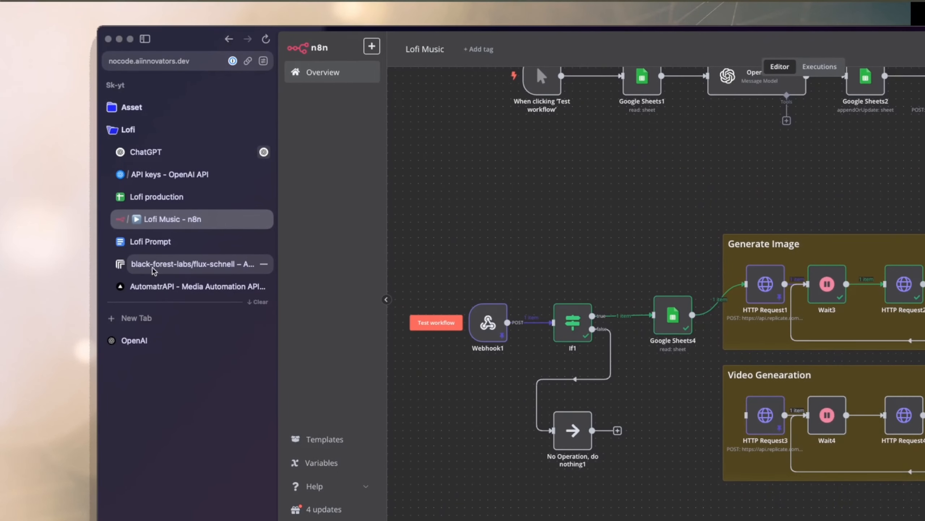
Switch to Replicate, search for minimax, and open the HTTP API instructions of the minimax/video-01 model.
left_click(146, 268)
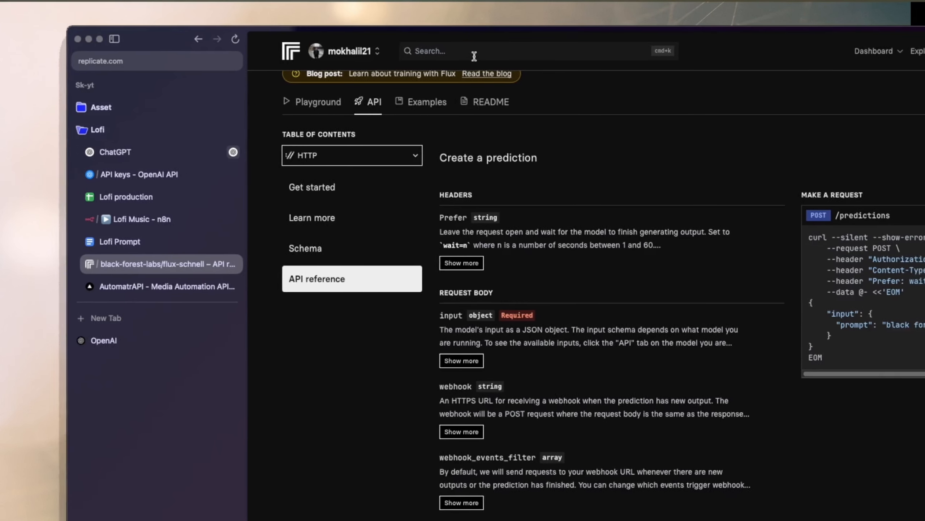
left_click(505, 56)
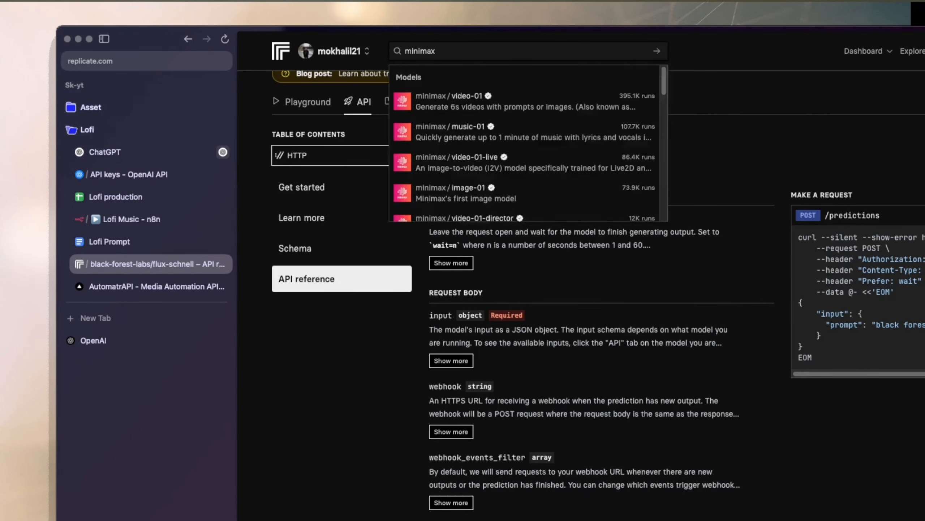
left_click(467, 103)
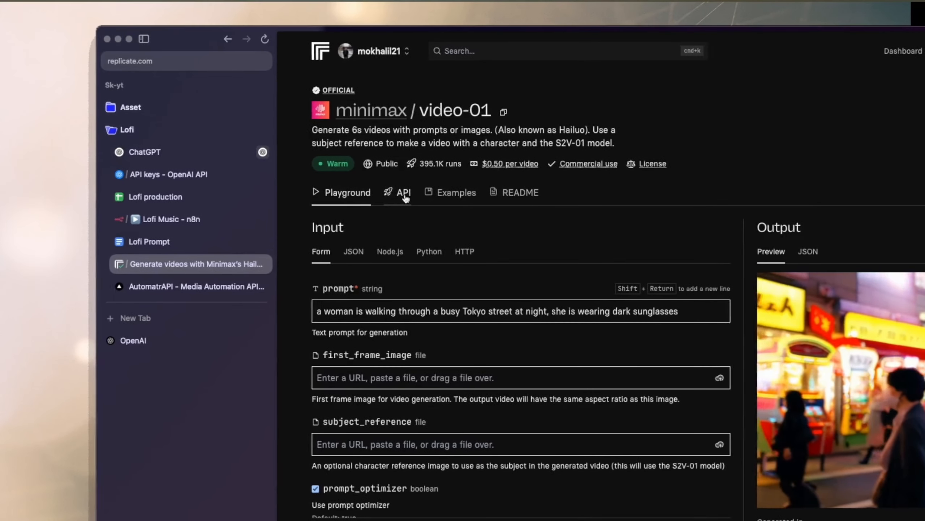
left_click(402, 193)
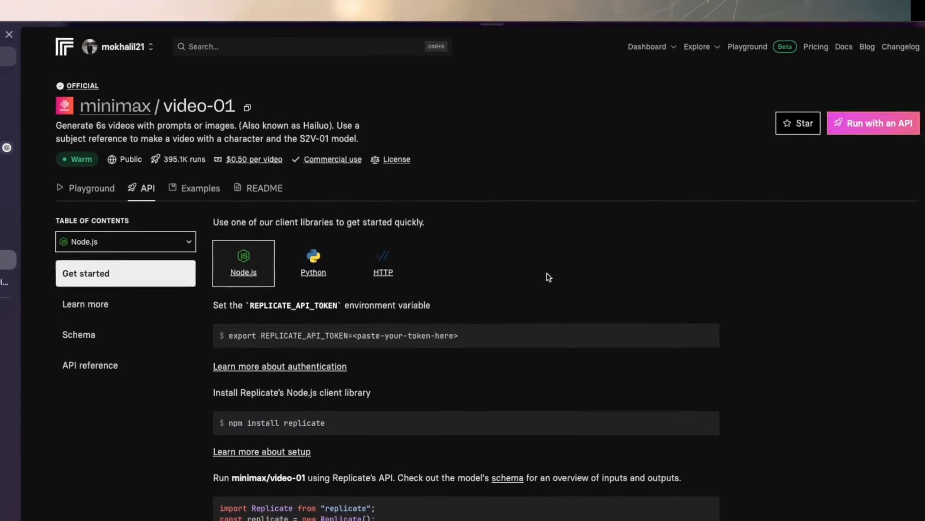
left_click(458, 269)
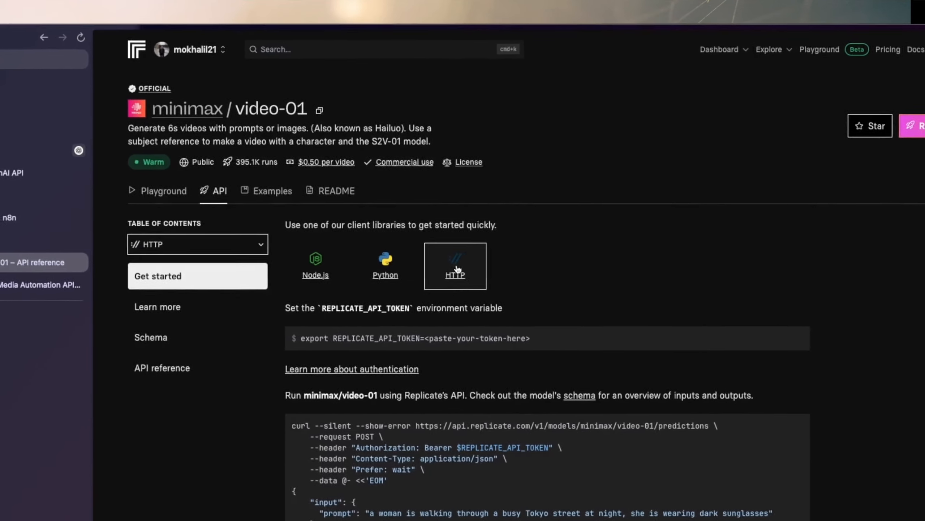
scroll(458, 269, "down", 3)
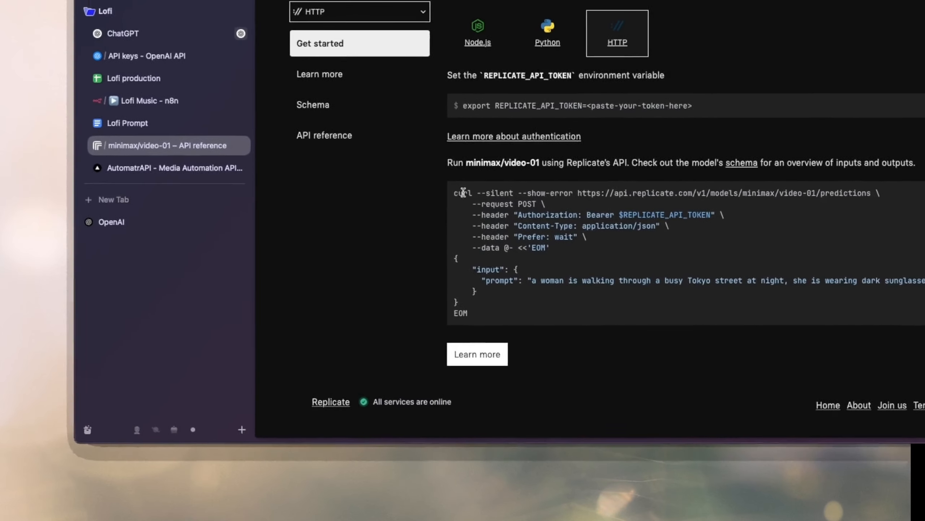
left_click_drag(436, 147, 693, 243)
left_click(378, 176)
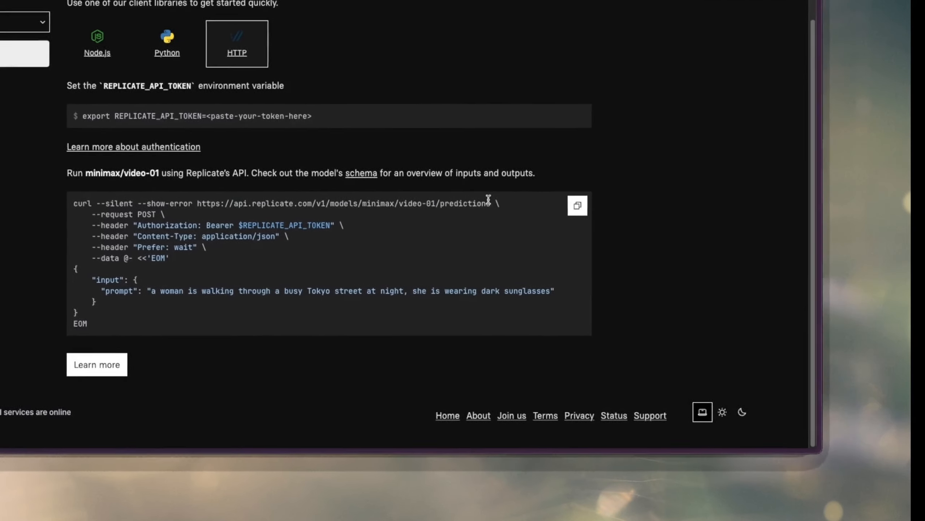
left_click_drag(593, 113, 548, 114)
left_click_drag(418, 202, 194, 193)
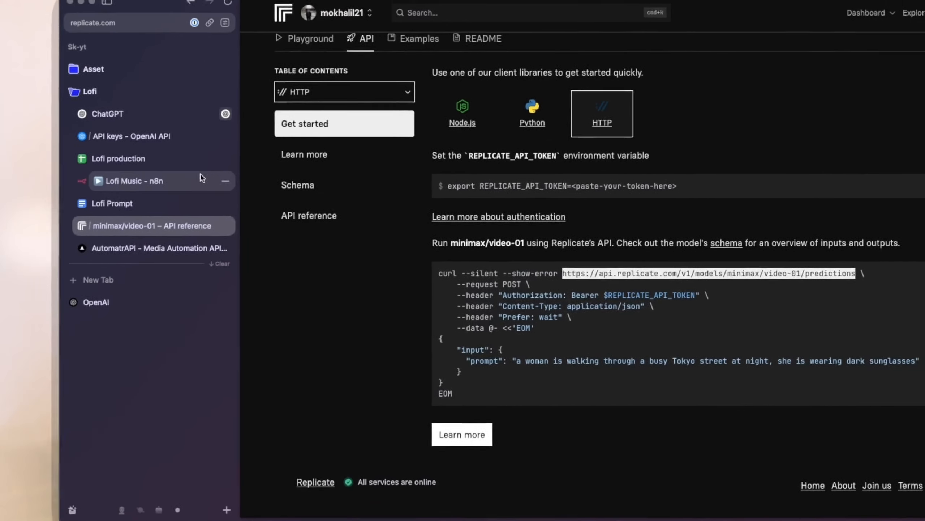
left_click(37, 100)
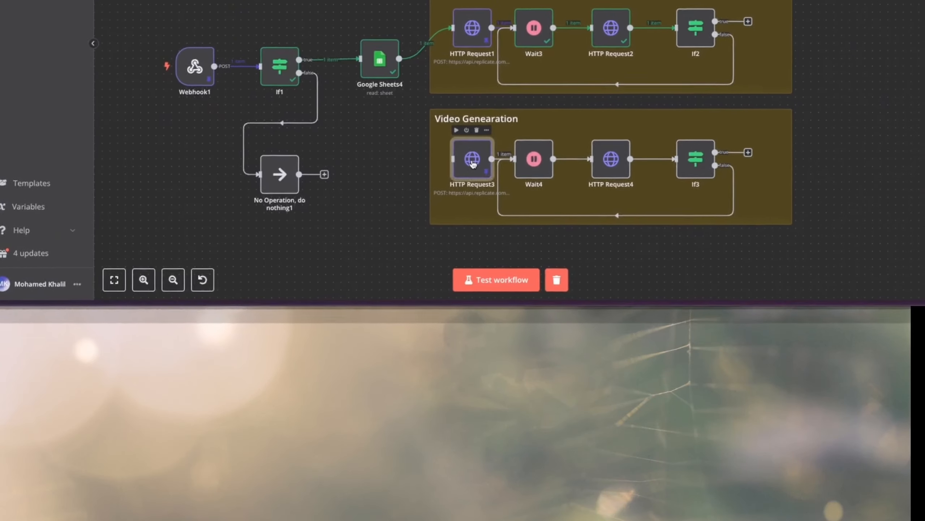
double_click(473, 164)
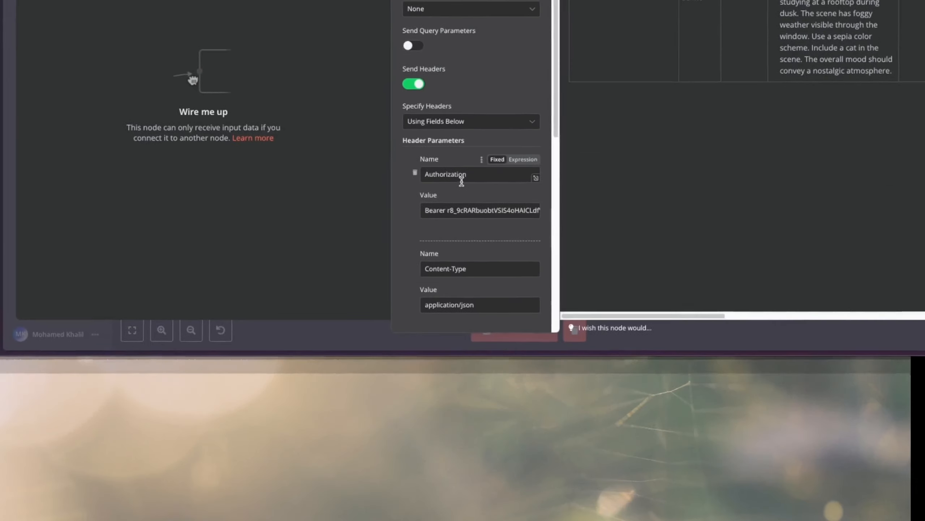
Review HTTP Request3's headers, and examine the prompt and aspect_ratio entries of its JSON body in the expanded editor.
scroll(477, 387, "down", 1)
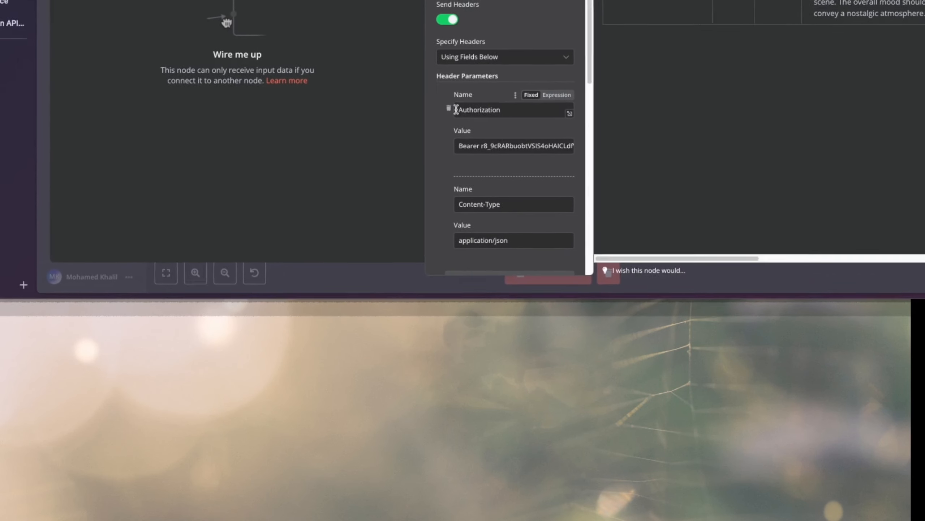
scroll(466, 215, "down", 3)
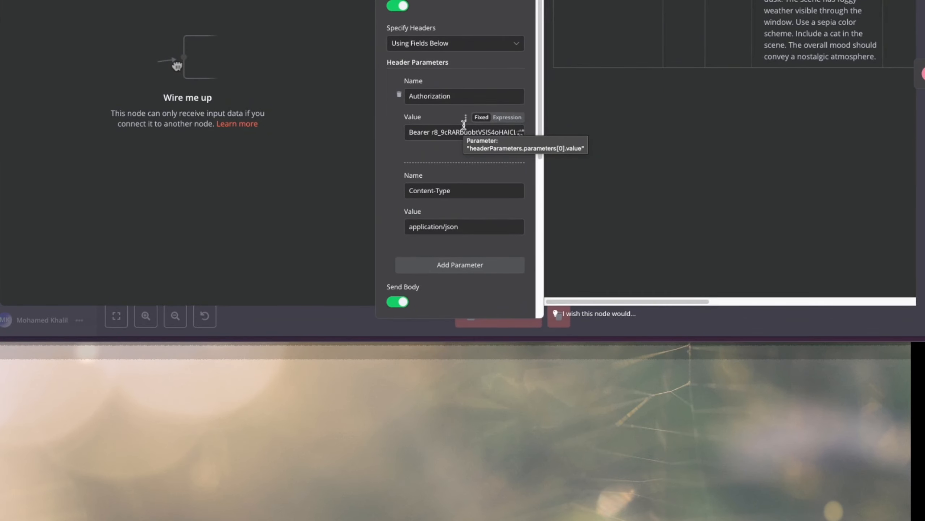
scroll(469, 209, "down", 6)
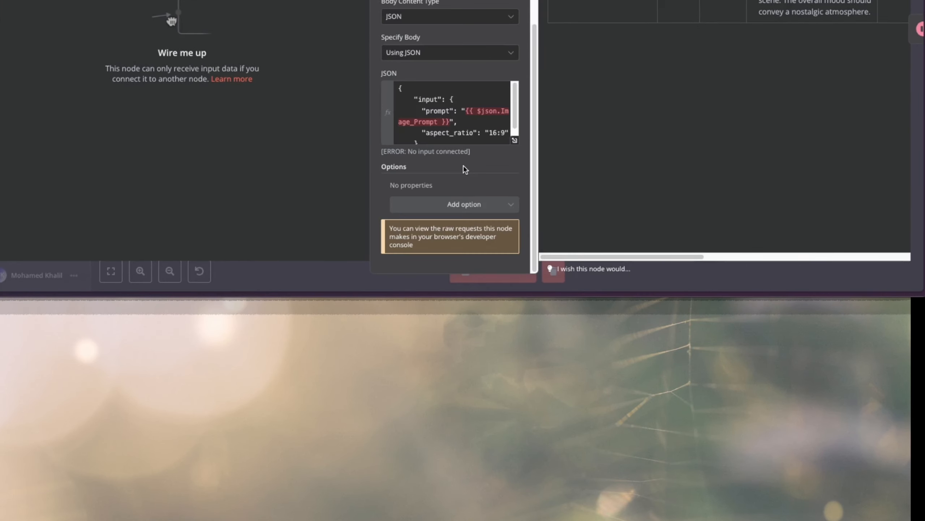
left_click(514, 140)
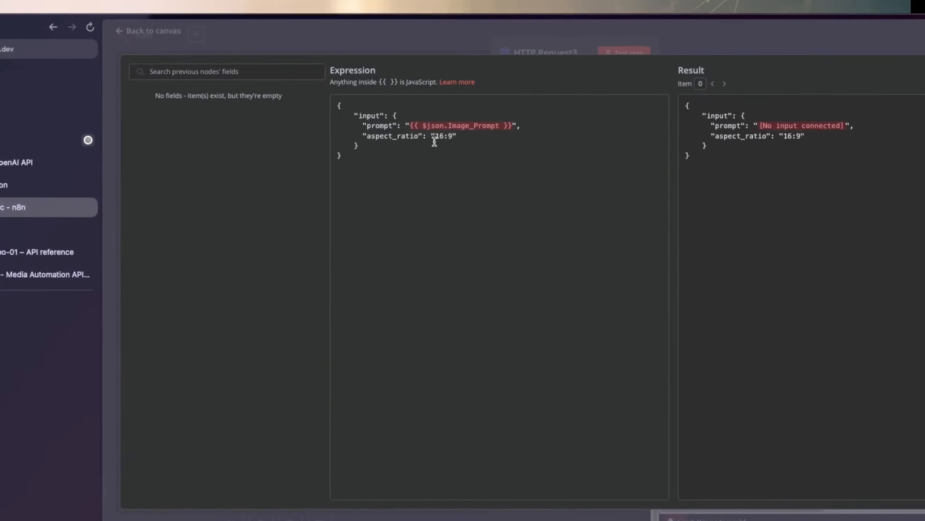
left_click_drag(354, 125, 530, 125)
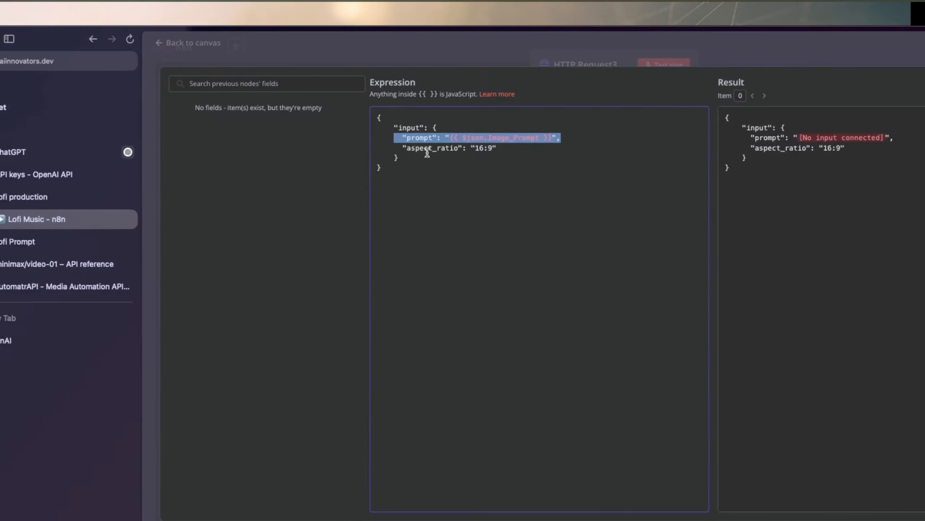
left_click_drag(364, 147, 422, 148)
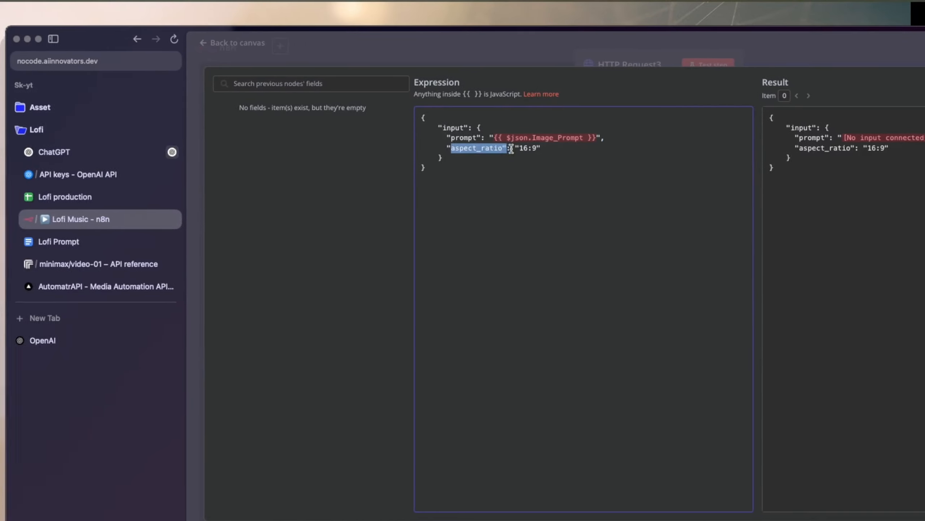
left_click_drag(511, 148, 539, 148)
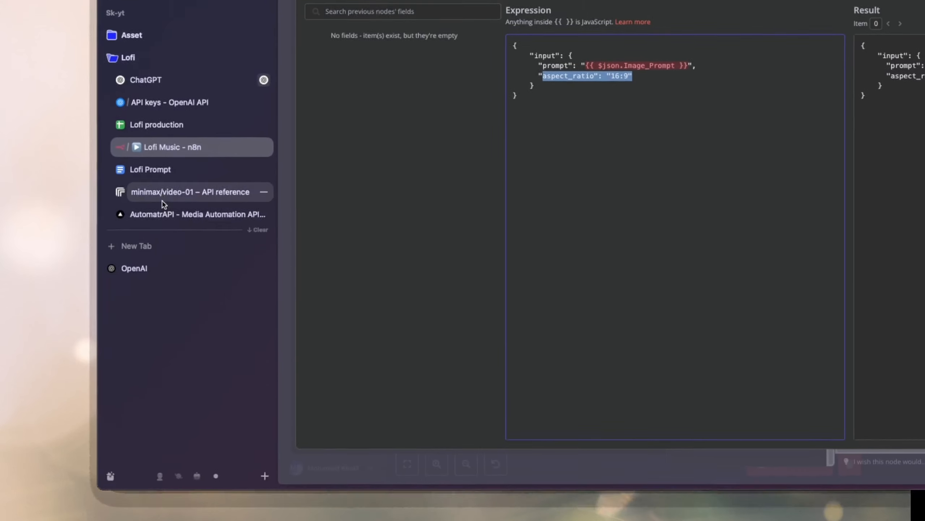
Switch to Replicate, browse the API reference, and examine prompt and prompt_optimizer in the input schema of minimax/video-01.
left_click(10, 264)
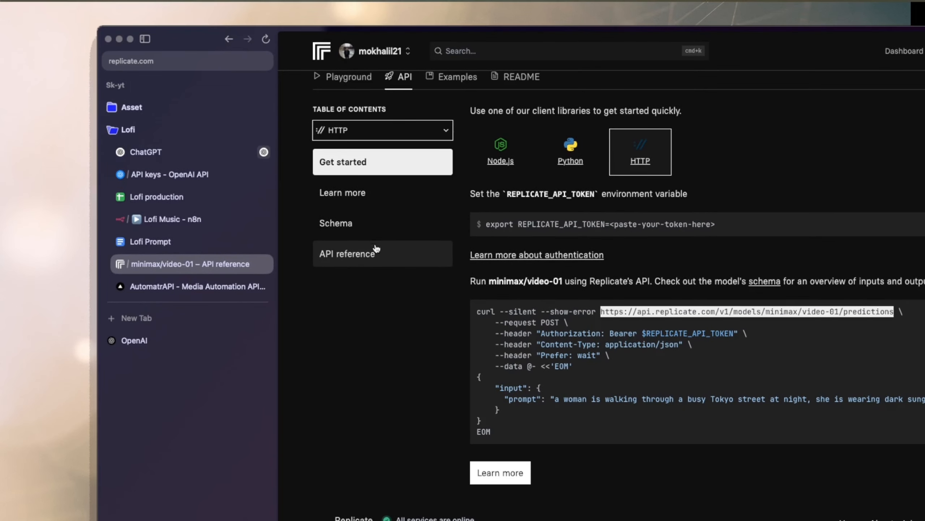
left_click(360, 258)
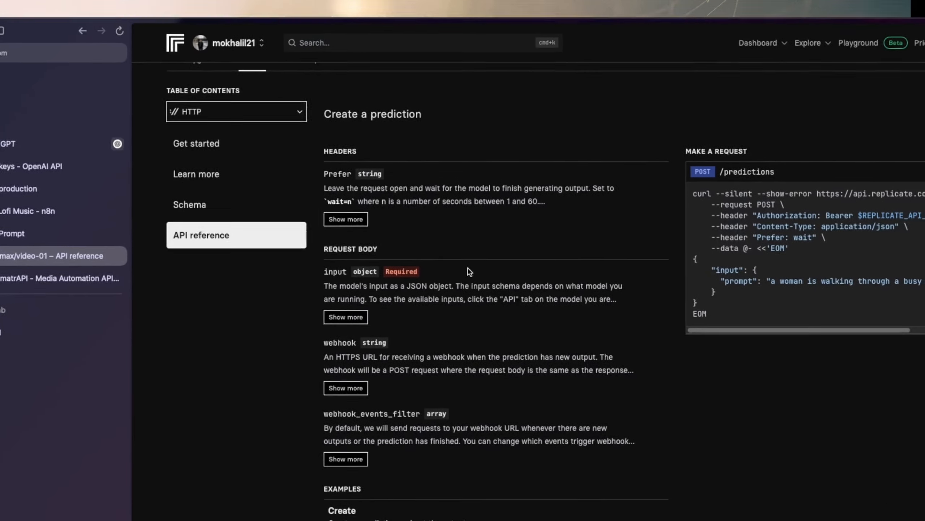
scroll(598, 292, "up", 5)
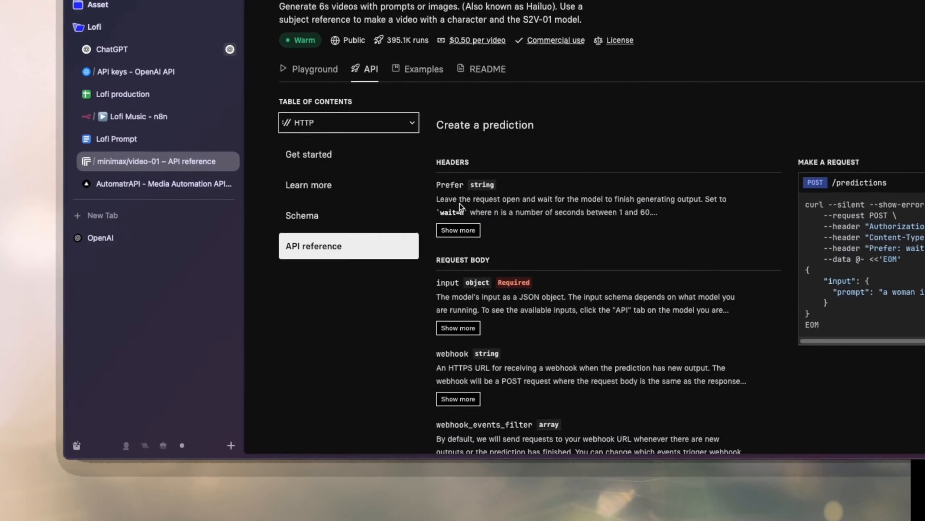
scroll(218, 249, "down", 4)
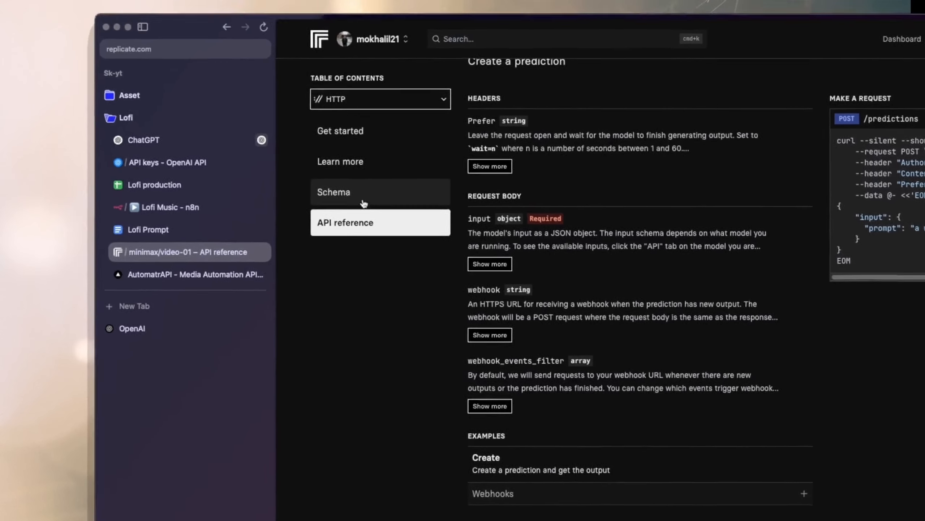
left_click(328, 124)
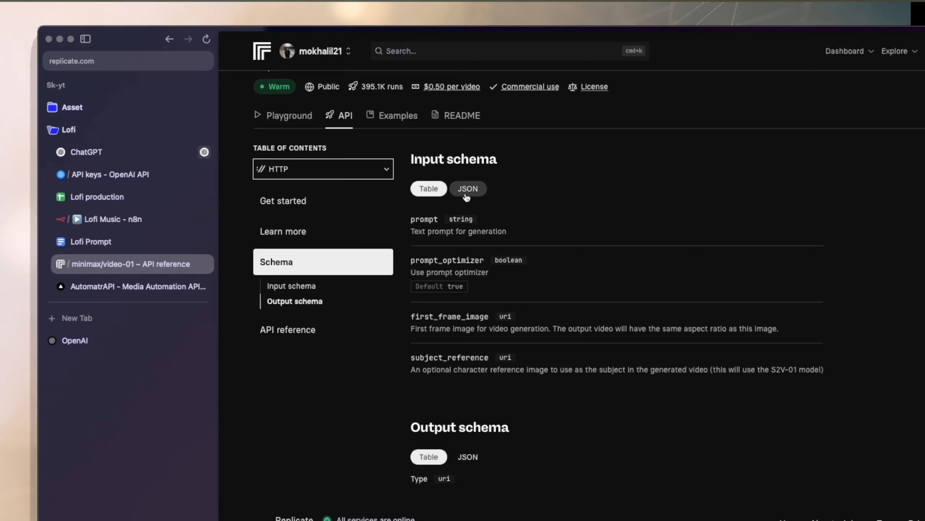
left_click(468, 188)
left_click(428, 188)
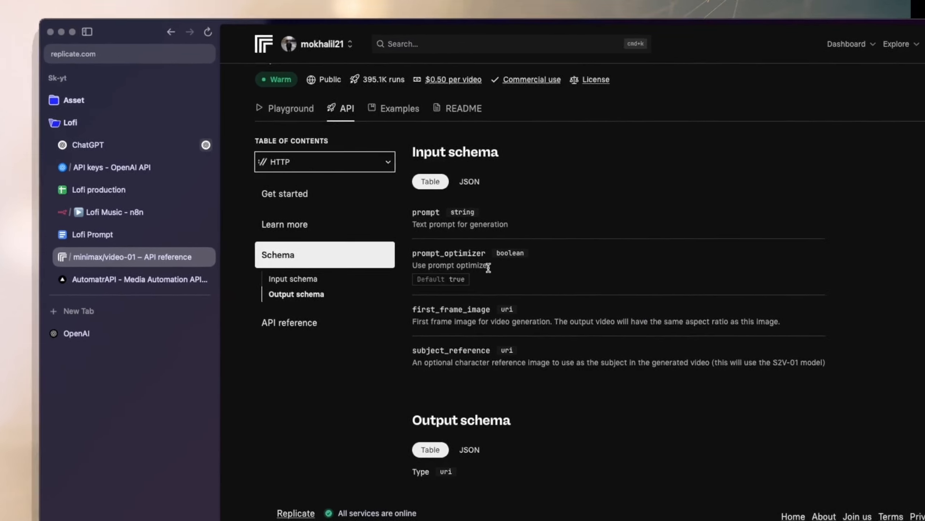
left_click_drag(412, 213, 462, 215)
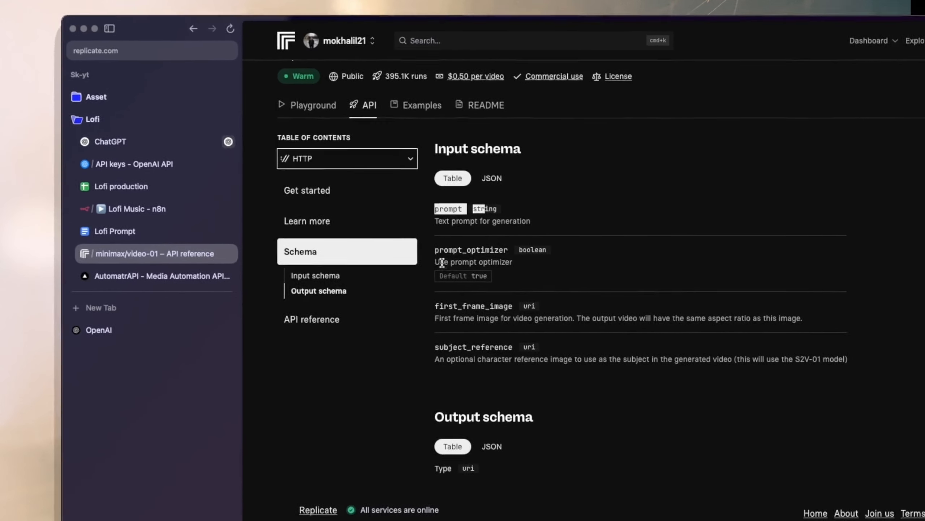
left_click_drag(434, 249, 407, 258)
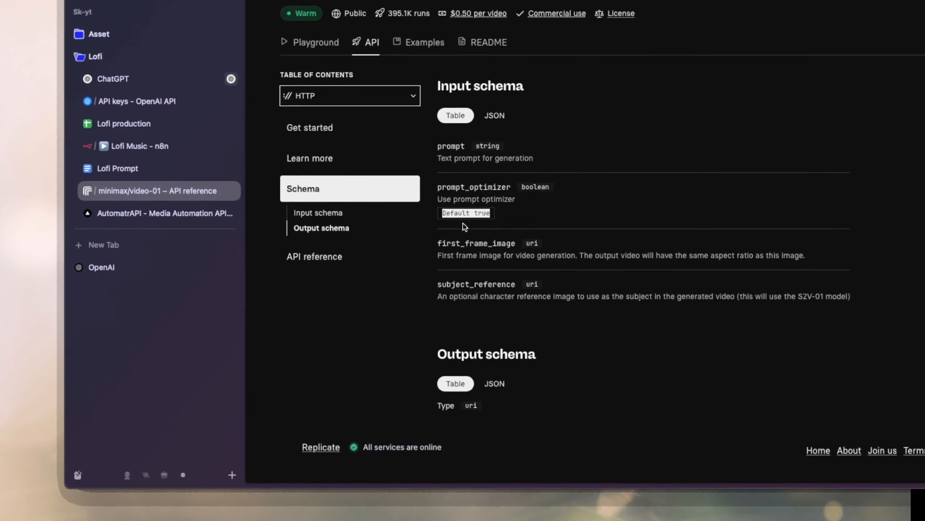
Copy first_frame_image from the schema and add it with an empty string value below aspect_ratio in HTTP Request3's JSON body in n8n.
left_click_drag(437, 243, 451, 243)
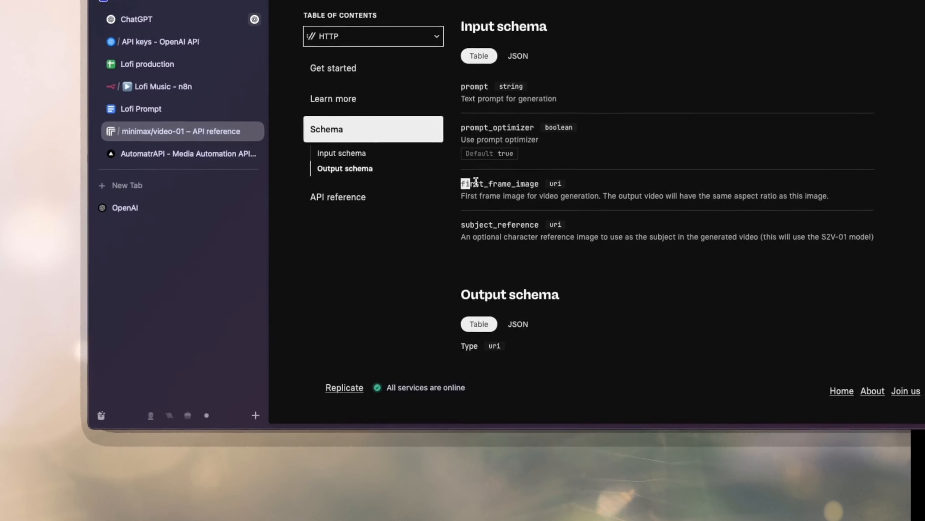
left_click_drag(475, 181, 539, 181)
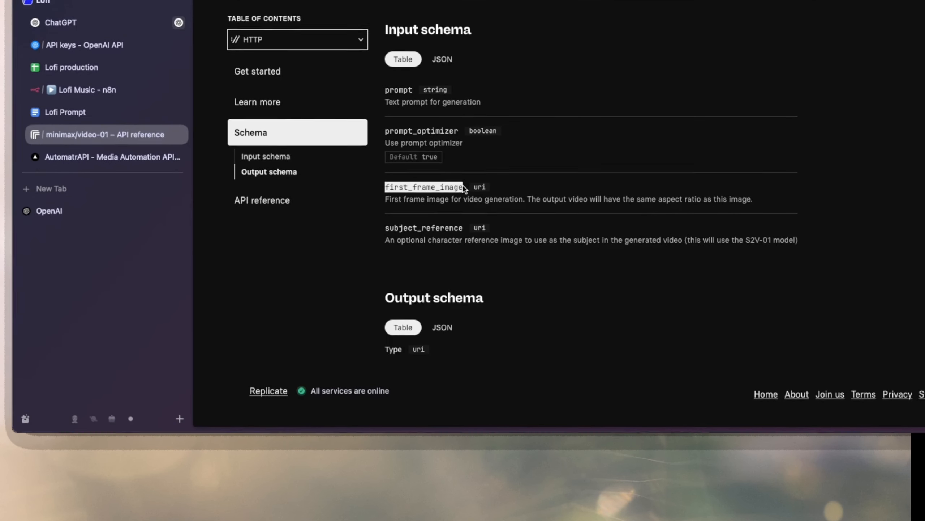
right_click(463, 188)
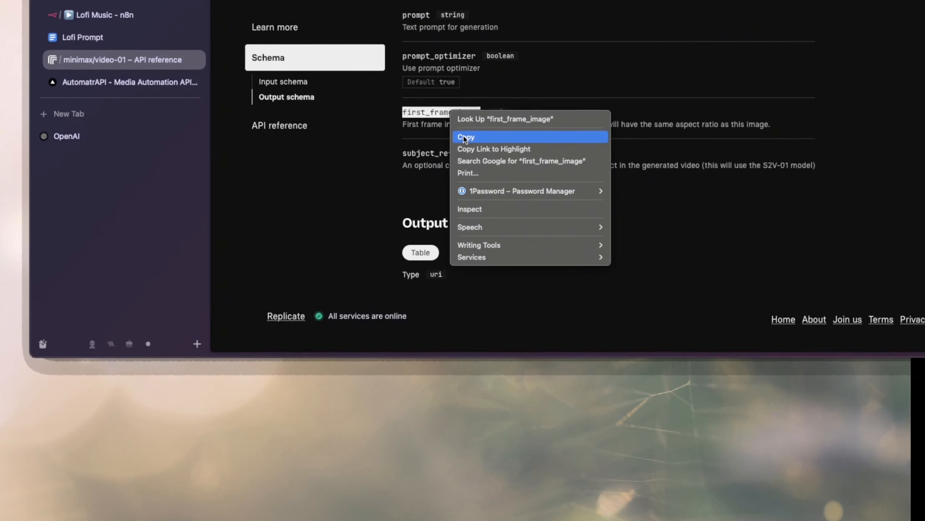
left_click(464, 137)
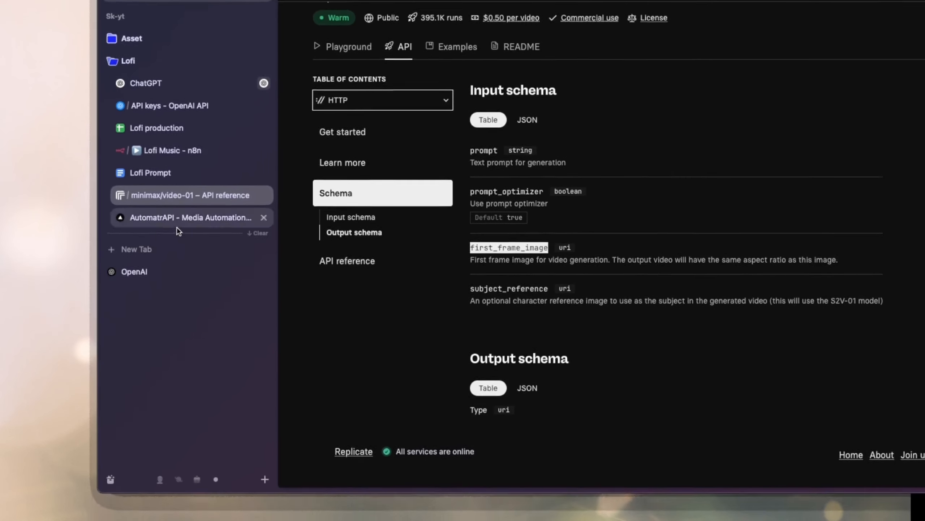
left_click(171, 163)
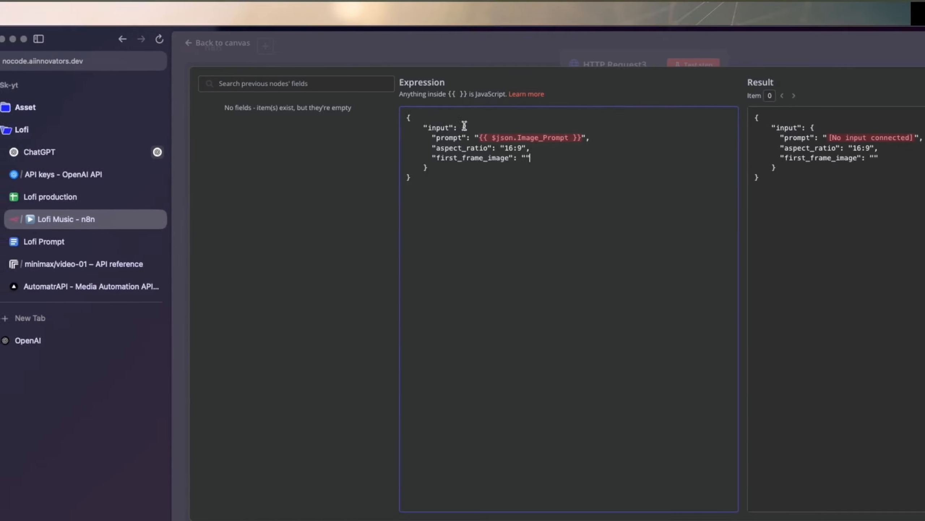
left_click(464, 55)
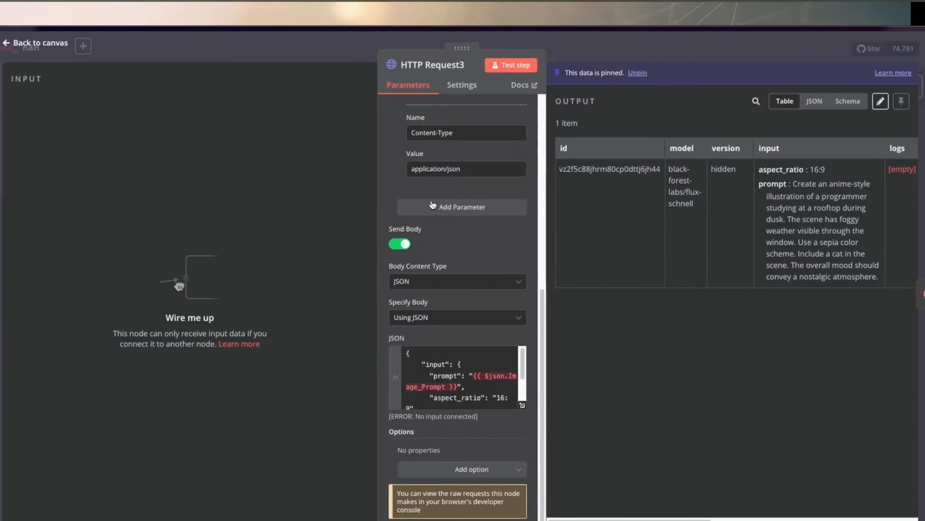
Return to the canvas and connect If2's true output to HTTP Request3 in the Video Genearation group.
left_click(359, 50)
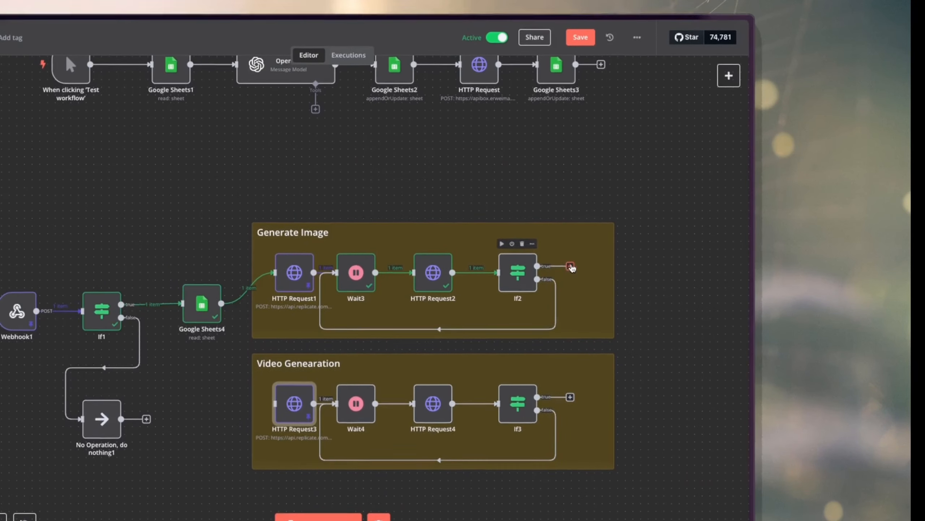
left_click_drag(604, 179, 412, 287)
left_click_drag(399, 165, 313, 197)
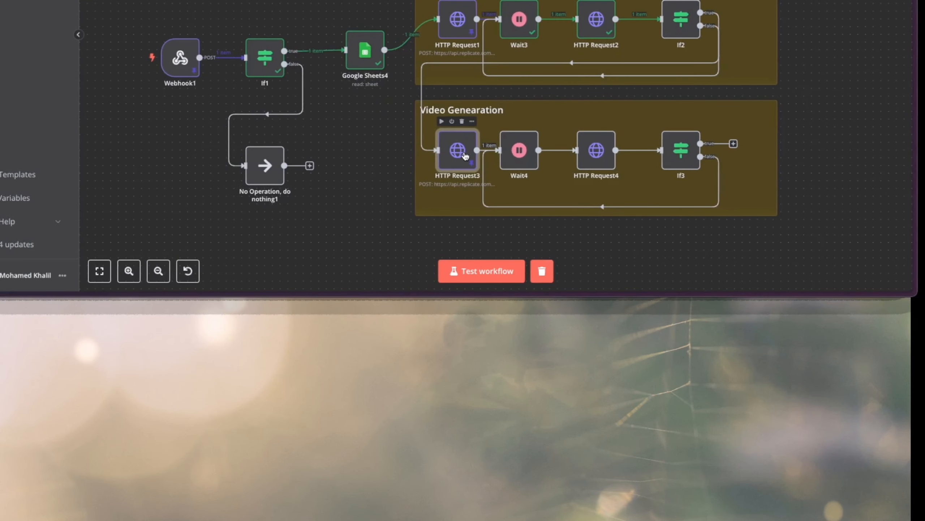
Execute the If2 node to supply input data, and reopen HTTP Request3.
double_click(466, 157)
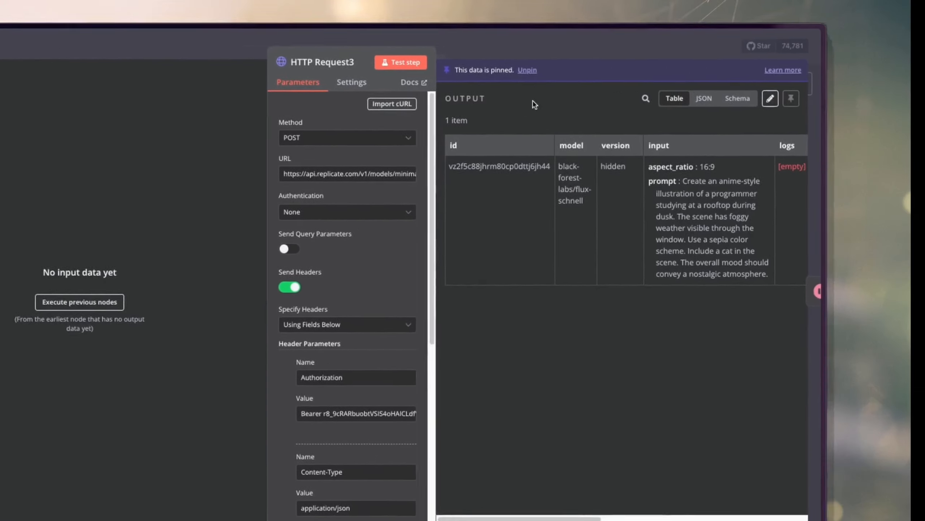
key("Escape")
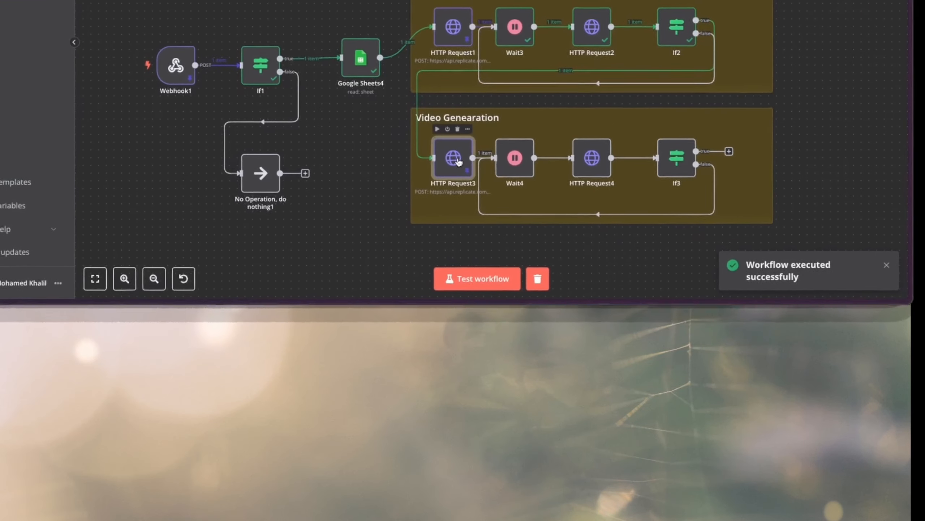
double_click(299, 419)
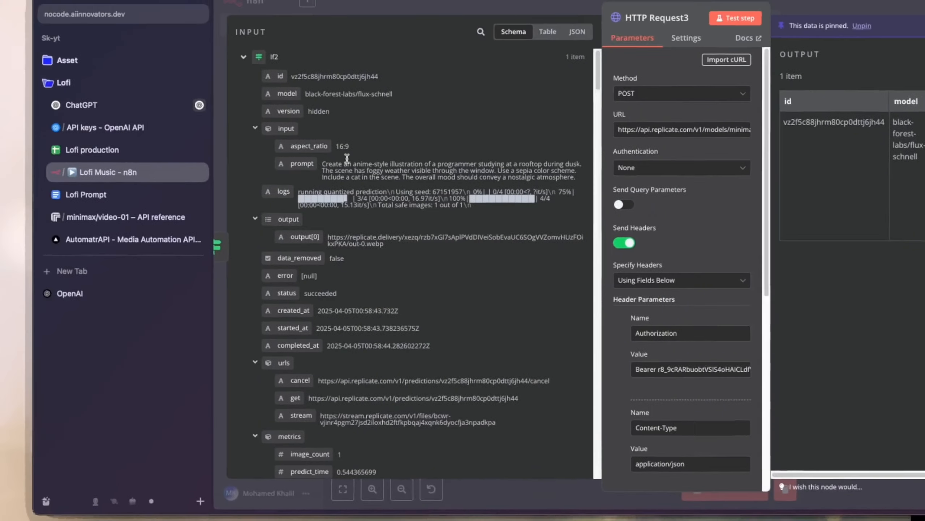
Look through HTTP Request3's input data from the preceding nodes, collapsing the If2 and Google Sheets4 sections.
scroll(266, 223, "down", 20)
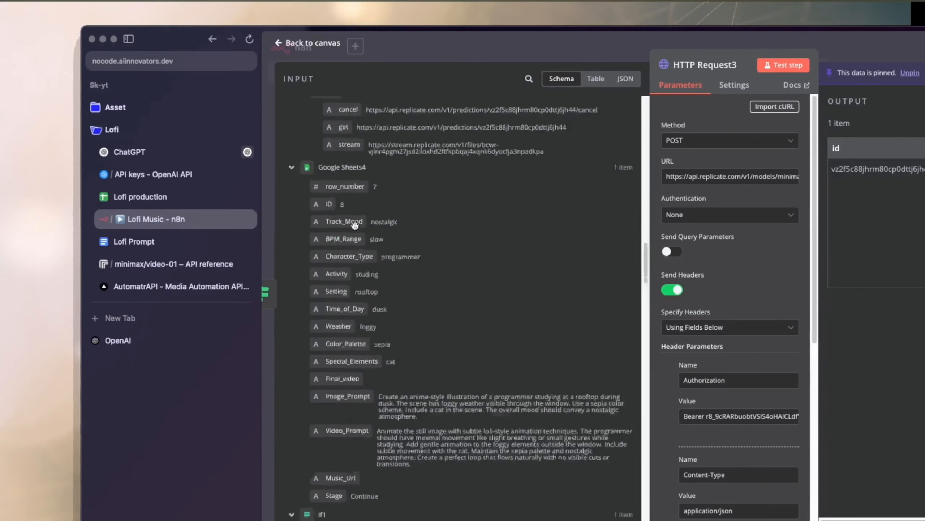
scroll(298, 261, "up", 3)
scroll(405, 259, "up", 20)
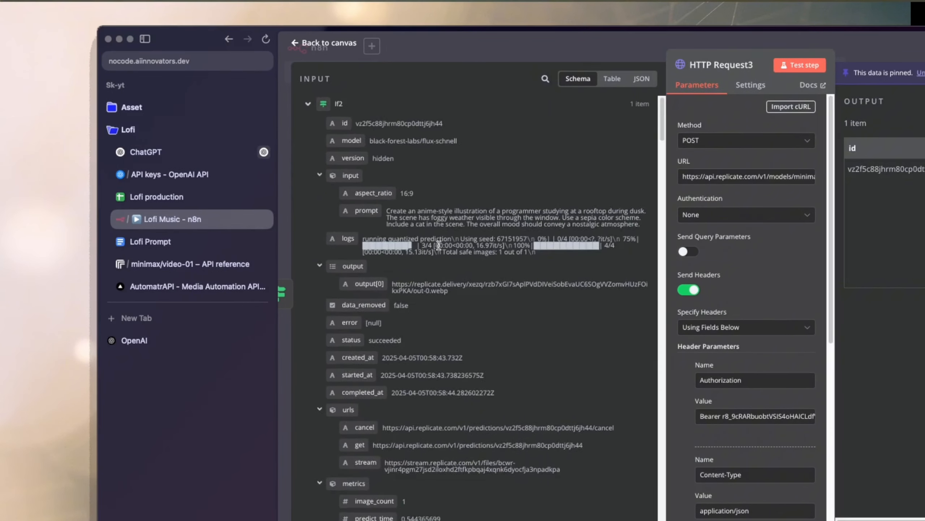
scroll(741, 382, "down", 10)
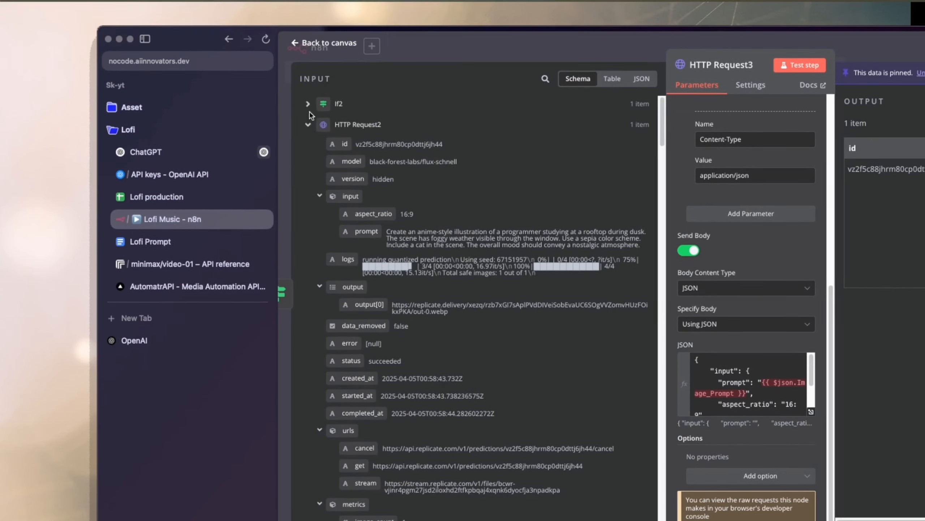
left_click(308, 104)
scroll(339, 277, "down", 5)
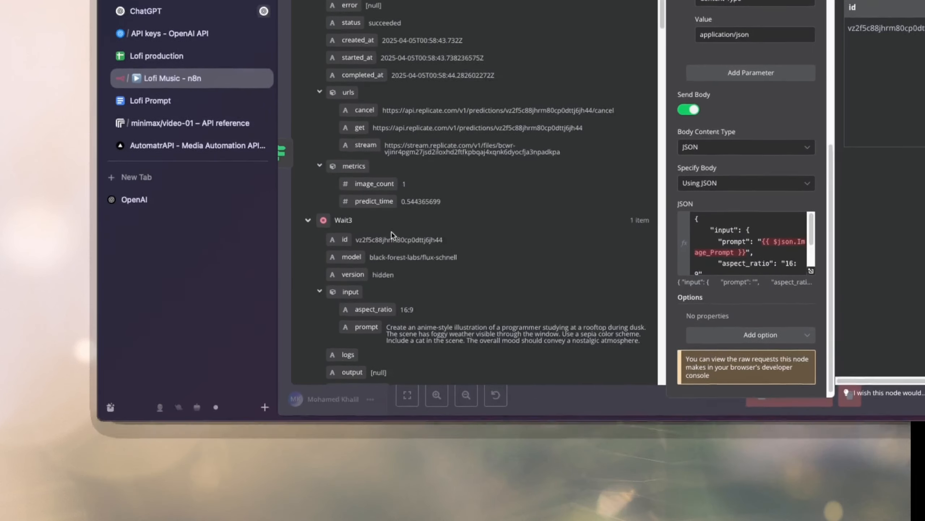
scroll(391, 234, "down", 5)
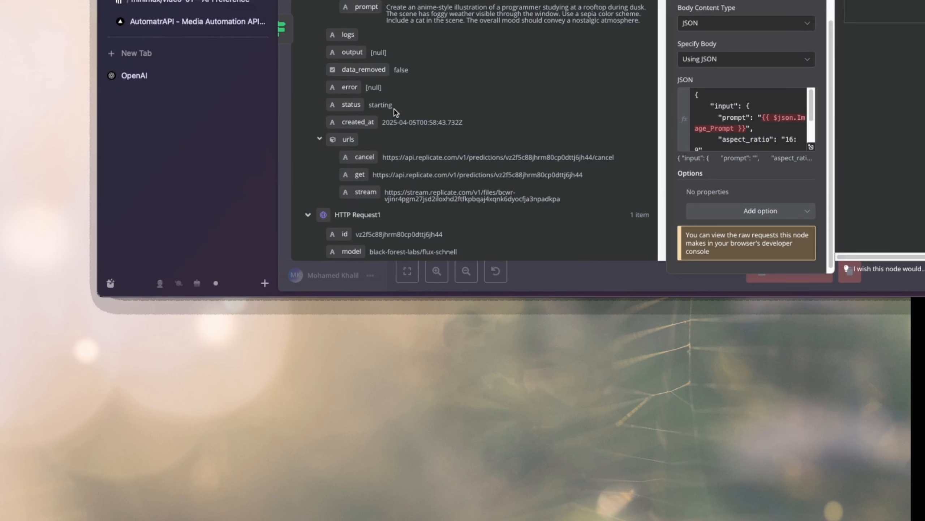
scroll(395, 109, "down", 3)
scroll(394, 109, "down", 3)
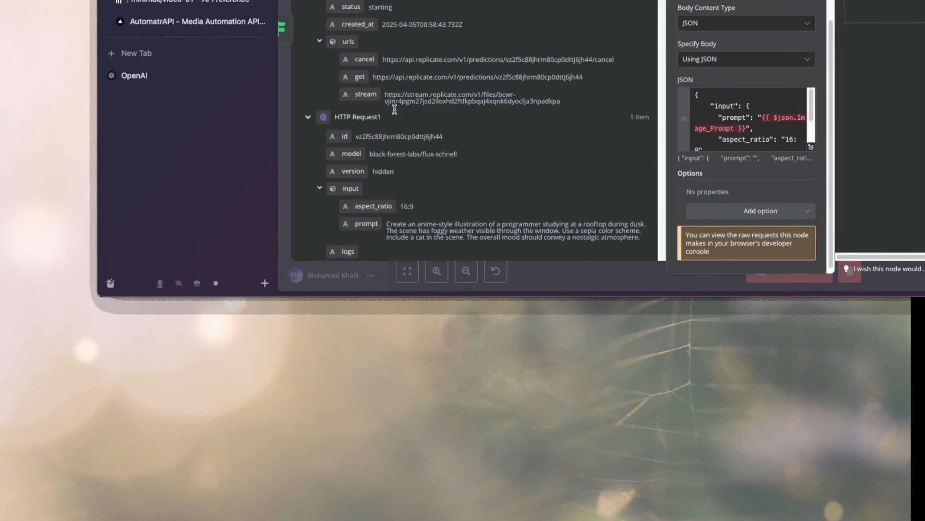
scroll(394, 109, "down", 10)
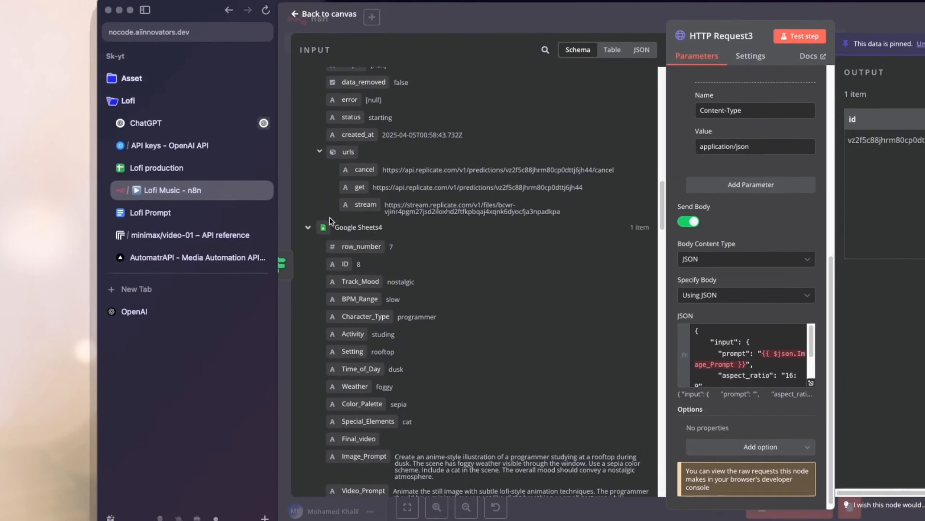
left_click_drag(334, 72, 383, 73)
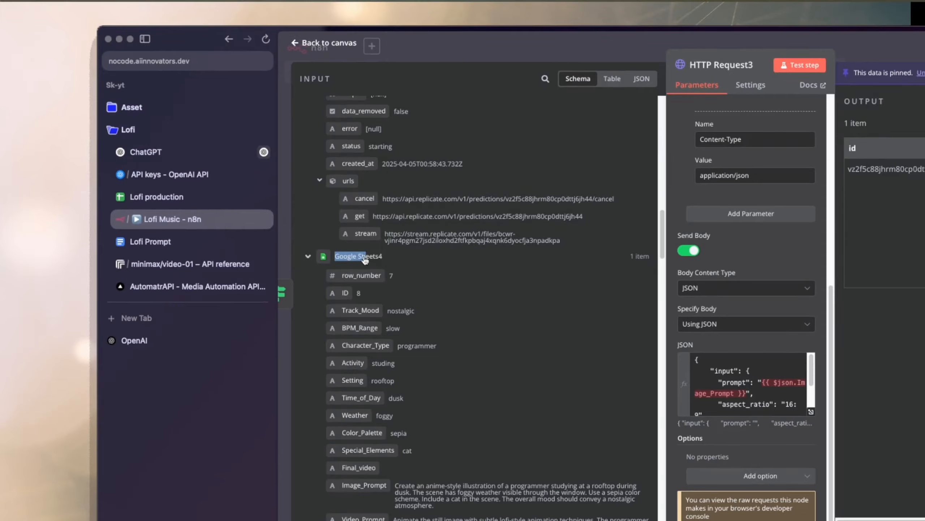
scroll(420, 263, "up", 10)
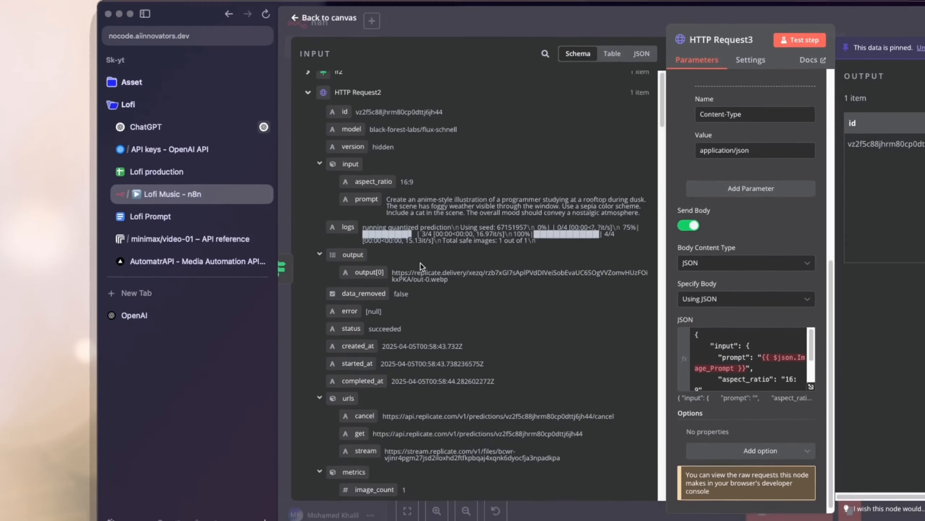
scroll(422, 243, "down", 10)
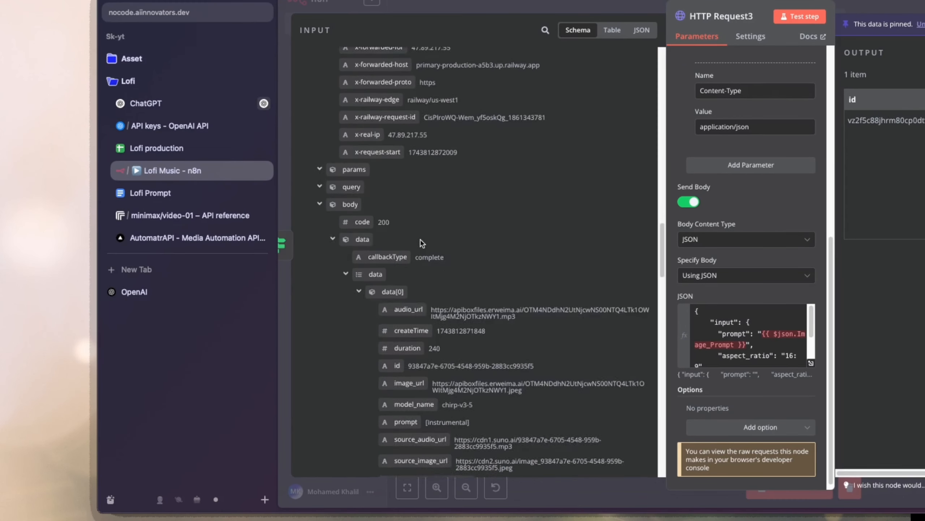
scroll(396, 297, "up", 5)
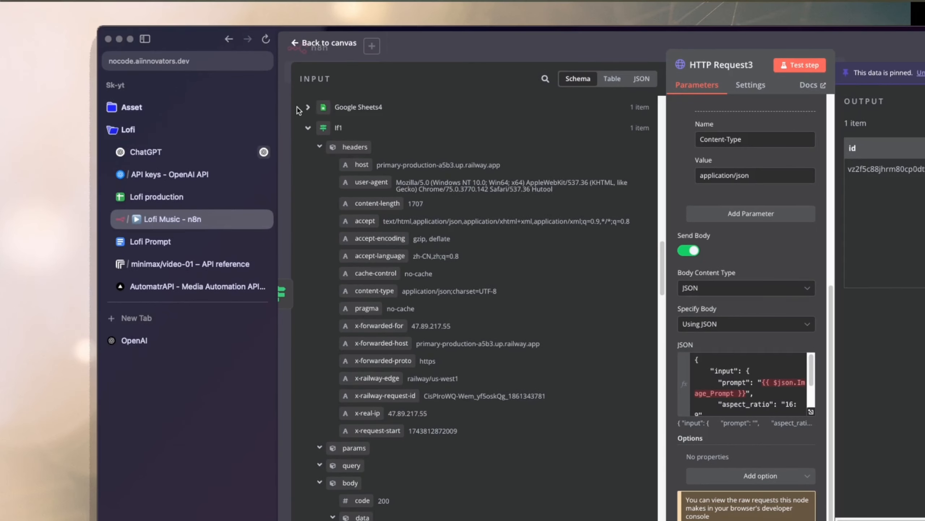
Replace the Image_Prompt expression in HTTP Request3's JSON body with the Video_Prompt field from Google Sheets4.
left_click(308, 107)
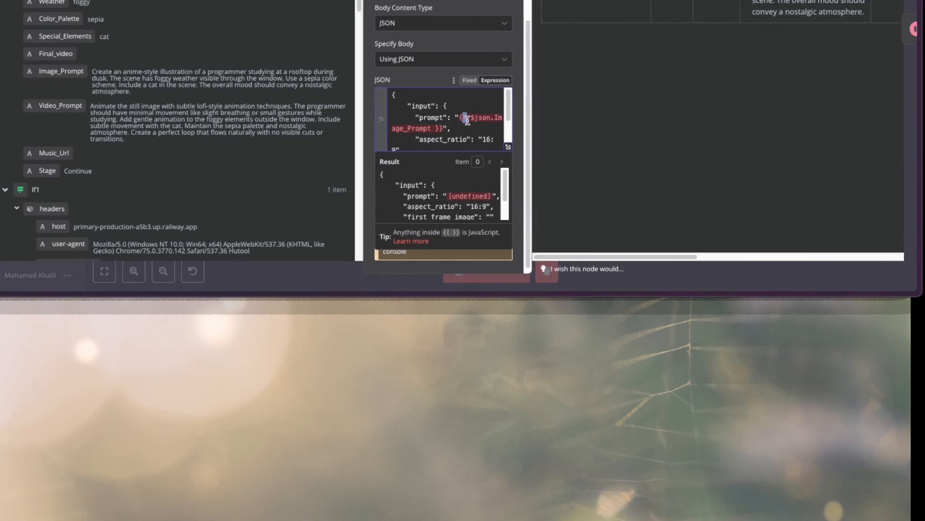
left_click_drag(467, 121, 441, 130)
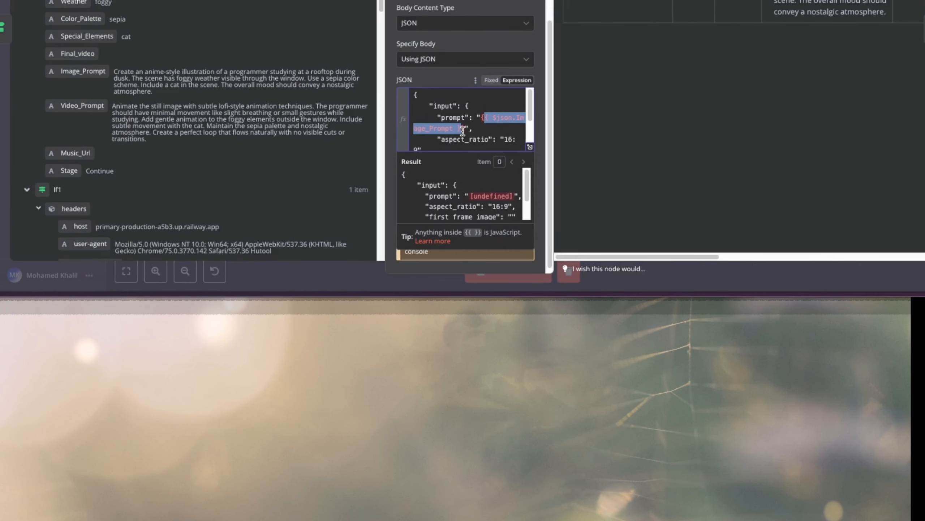
key("BackSpace")
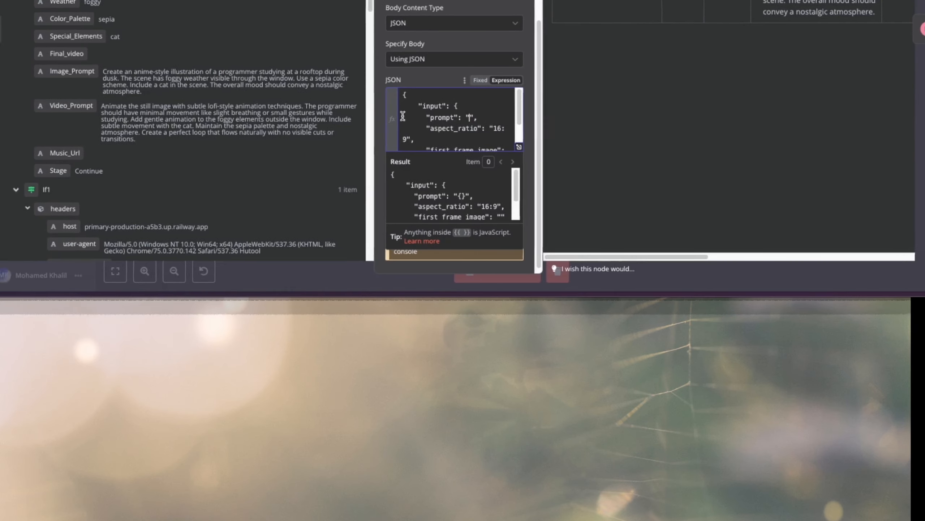
left_click_drag(326, 113, 666, 150)
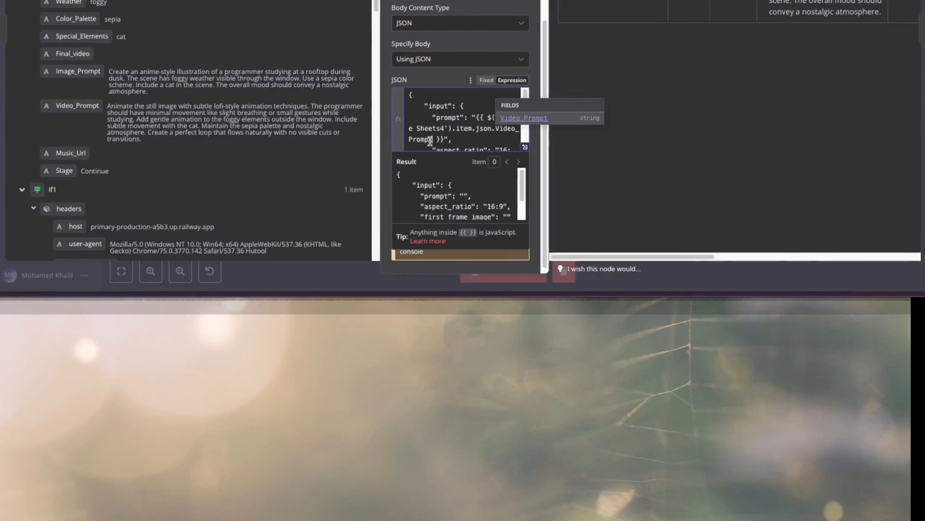
Fill first_frame_image in HTTP Request3's JSON body with the output[0] field from If2.
scroll(458, 127, "down", 1)
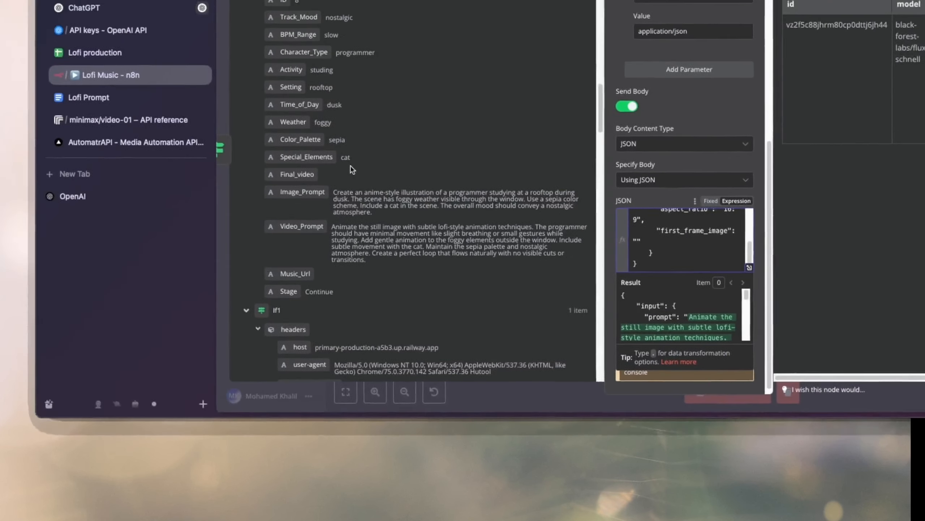
scroll(204, 57, "up", 15)
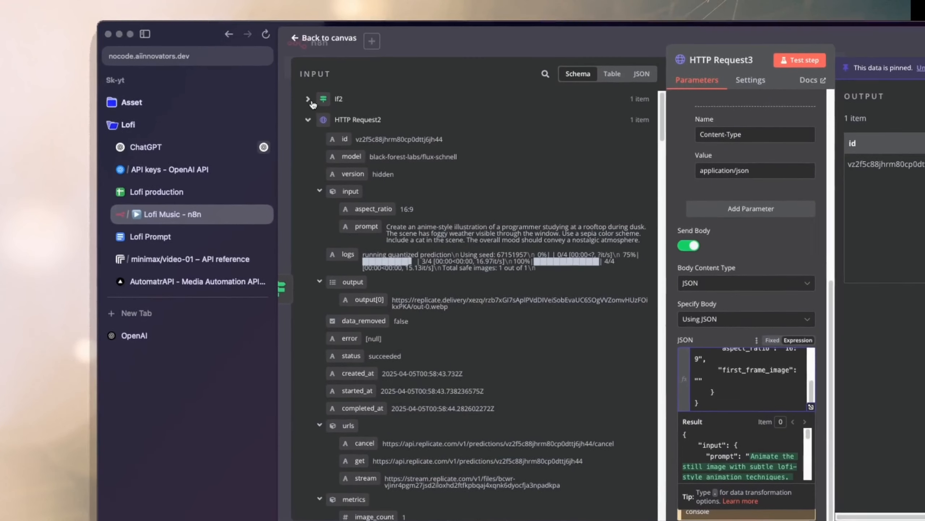
left_click(305, 103)
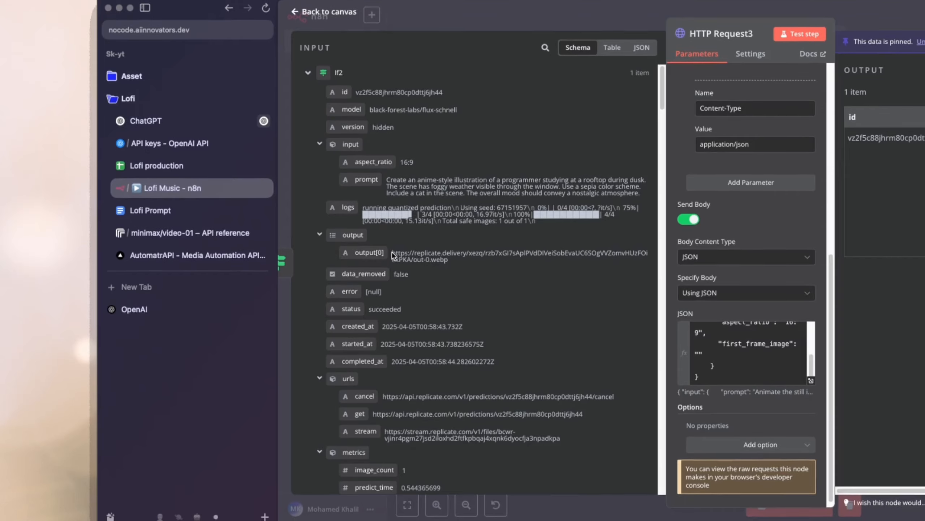
triple_click(393, 255)
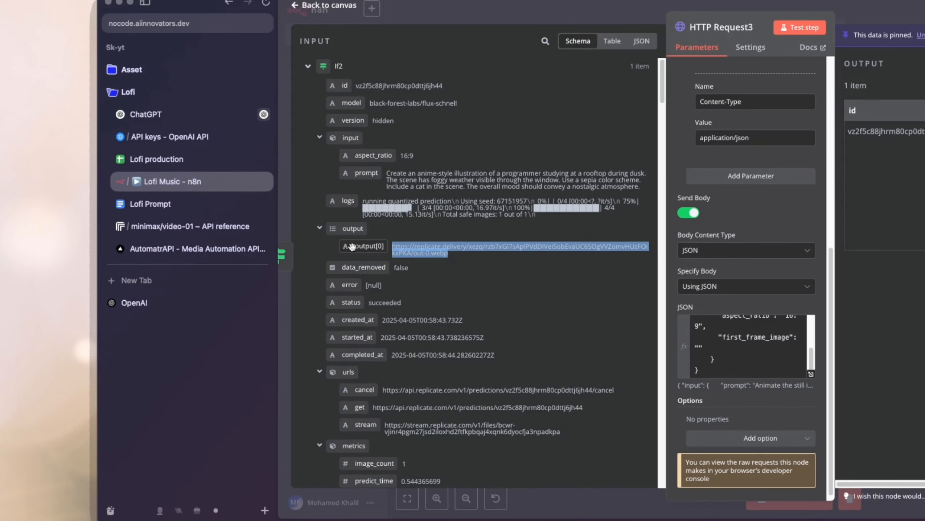
left_click_drag(369, 206, 644, 270)
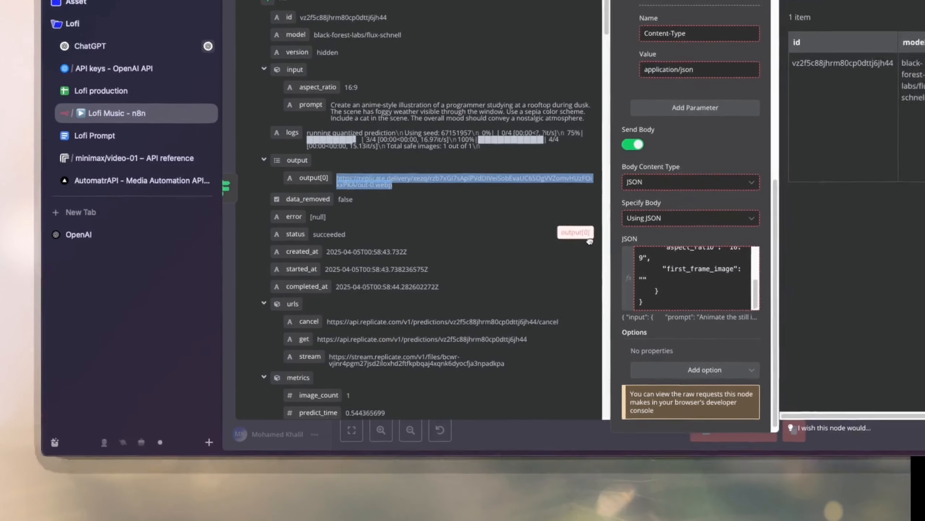
left_click_drag(590, 241, 652, 284)
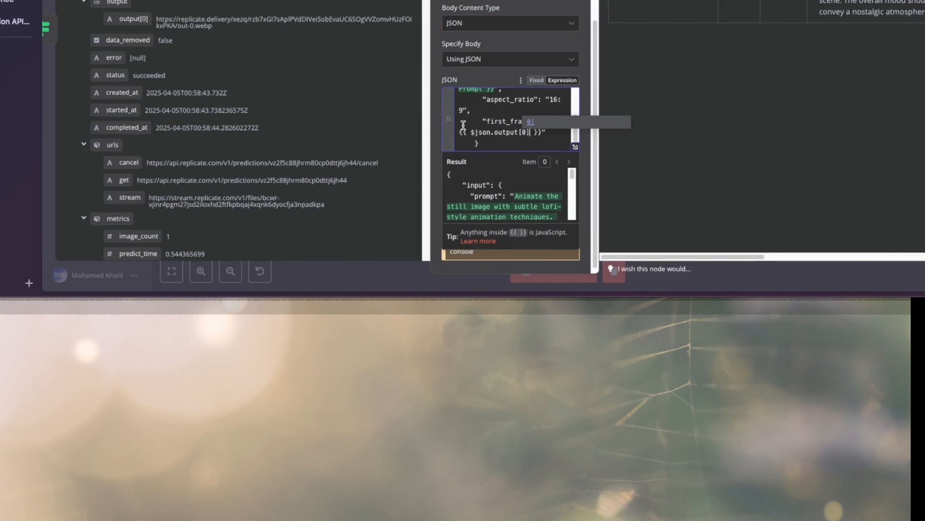
Review HTTP Request3's full JSON body in the expanded expression editor, checking the resolved prompt, aspect ratio and first-frame image link.
scroll(525, 193, "down", 5)
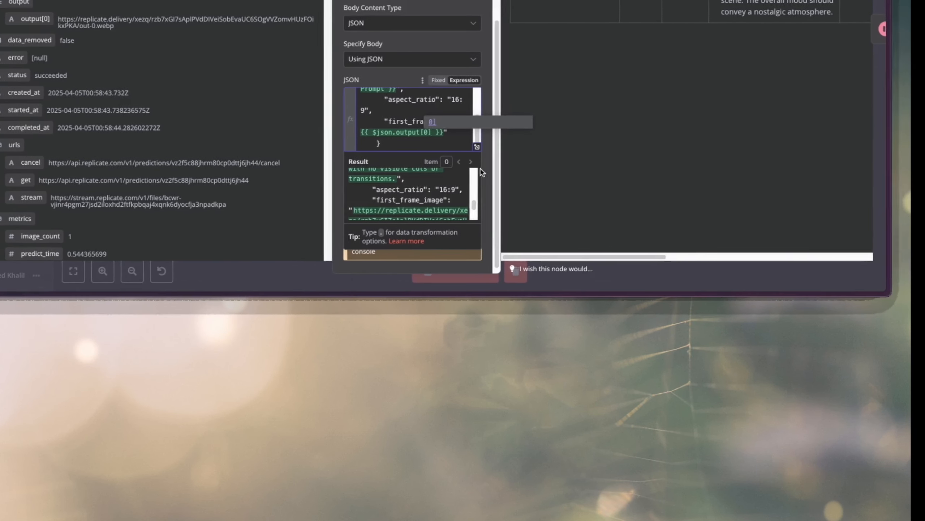
left_click(477, 146)
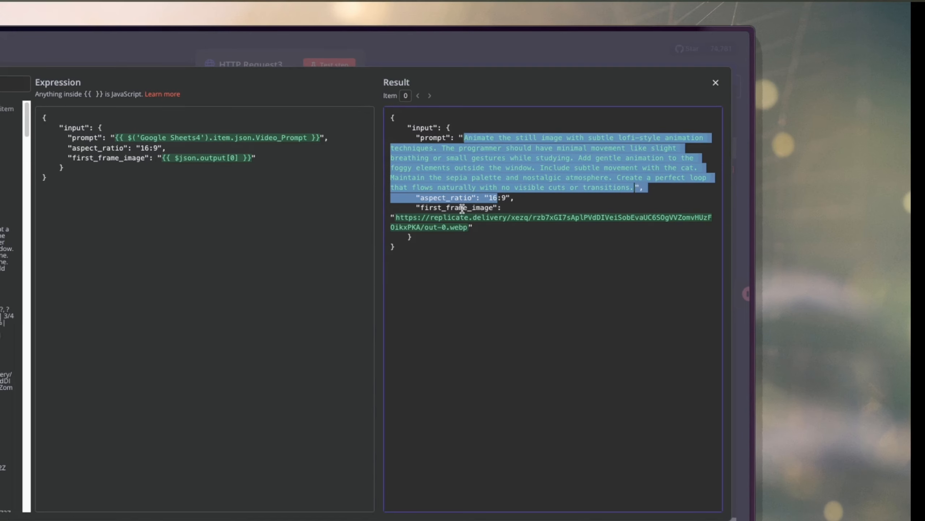
left_click(435, 220)
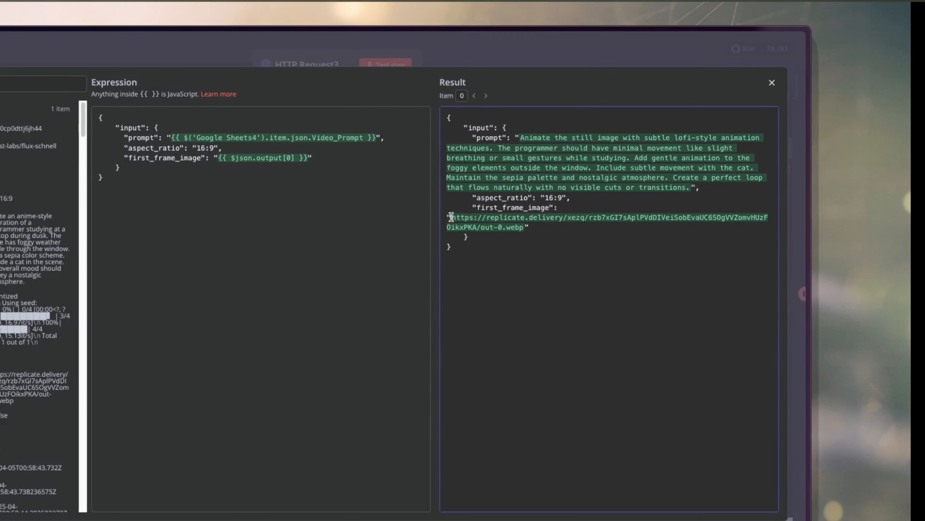
left_click_drag(452, 217, 524, 227)
left_click(553, 257)
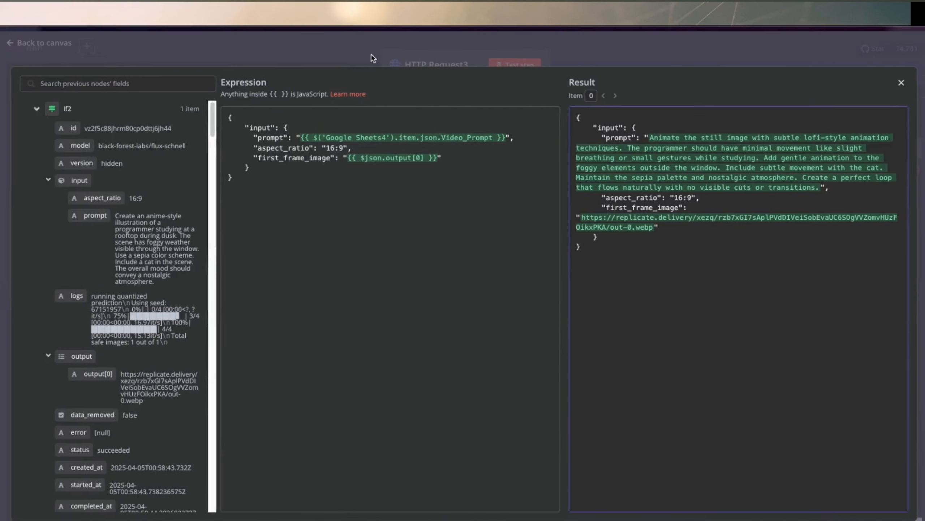
left_click(186, 58)
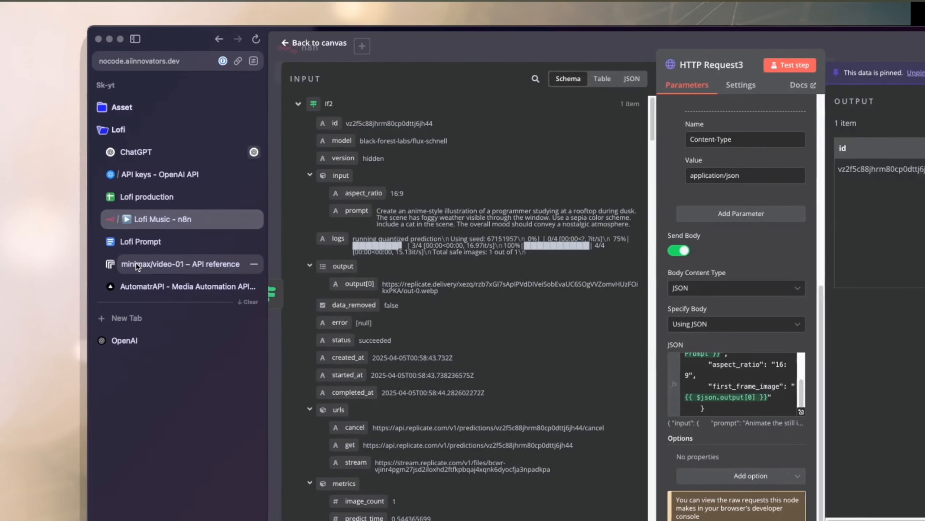
Check minimax/video-01's input schema and Playground page on Replicate for an aspect ratio parameter.
left_click(137, 266)
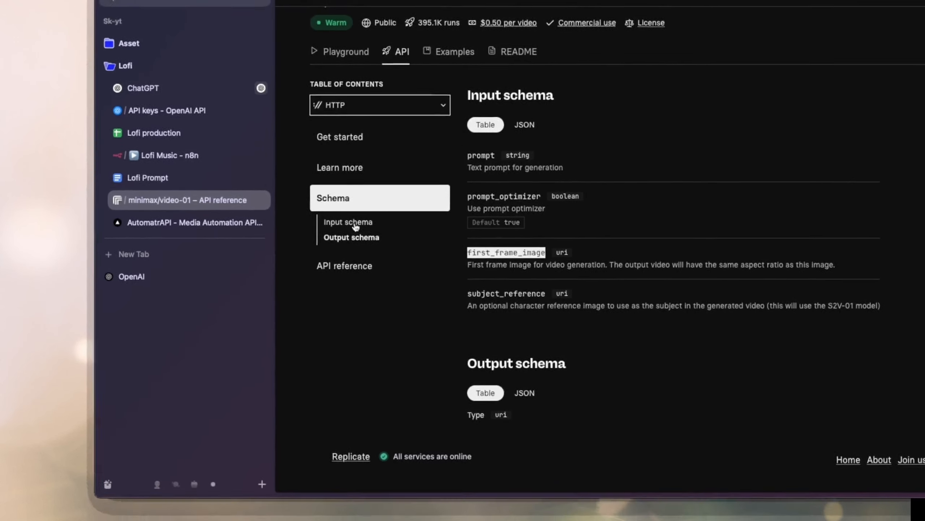
left_click(494, 205)
scroll(495, 205, "up", 1)
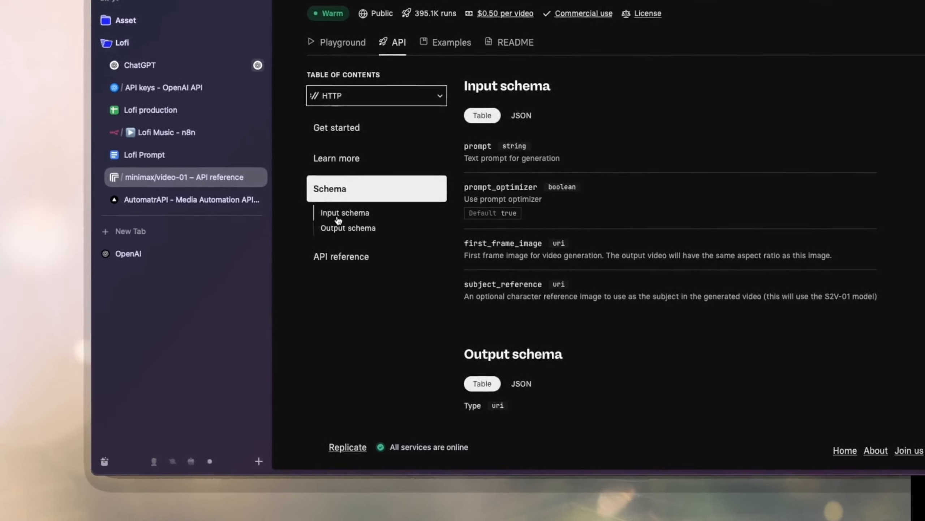
left_click(343, 228)
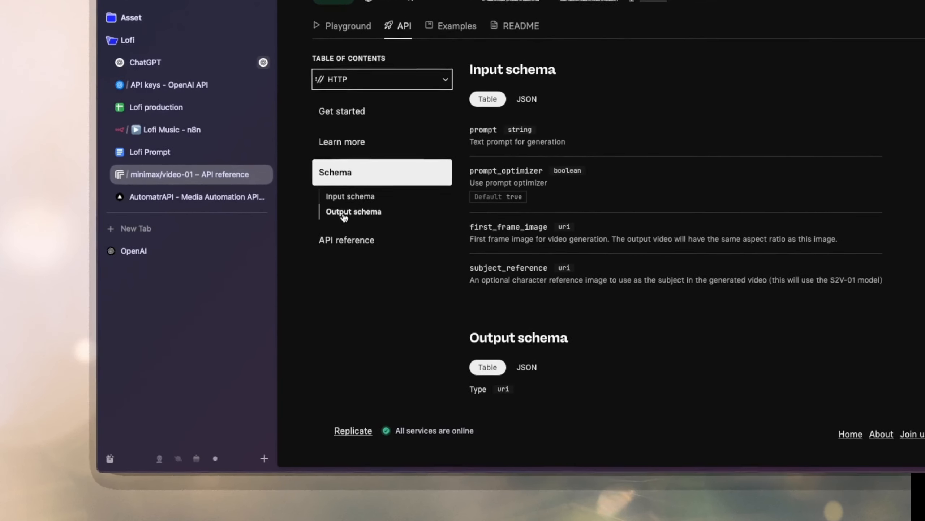
scroll(473, 246, "up", 3)
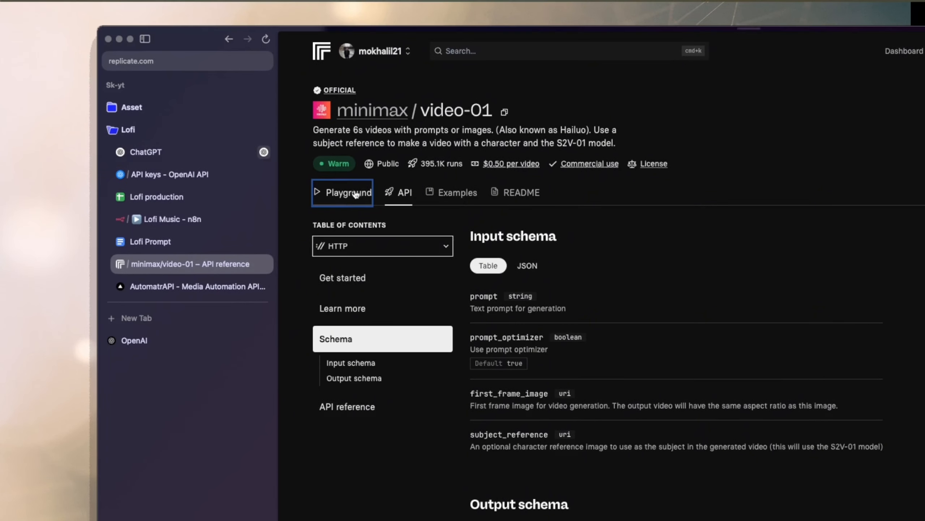
left_click(349, 192)
scroll(466, 159, "down", 5)
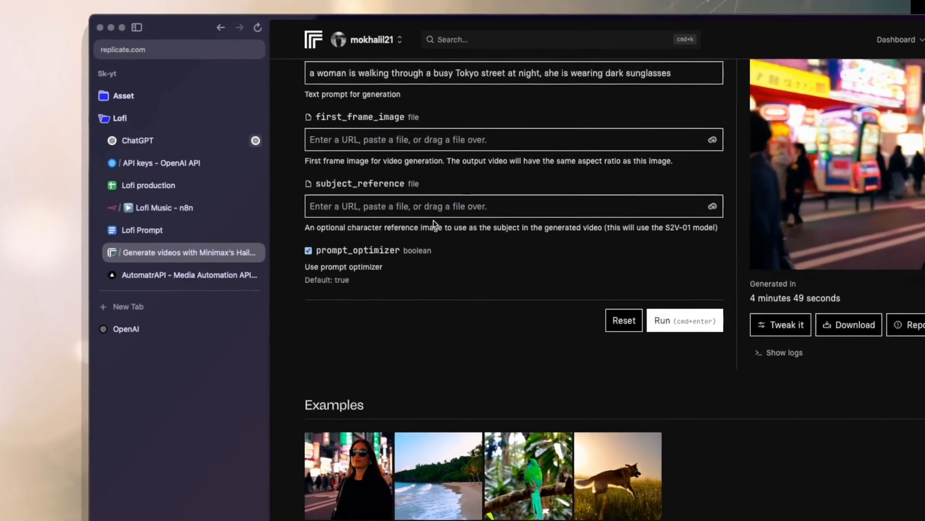
scroll(419, 88, "up", 5)
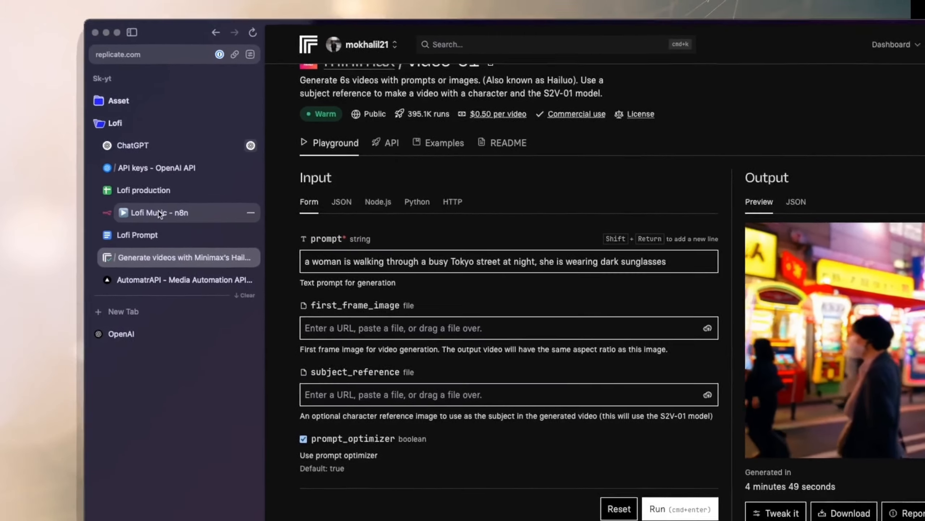
Switch back to the n8n workflow and remove the aspect_ratio line from HTTP Request3's JSON body.
left_click(159, 213)
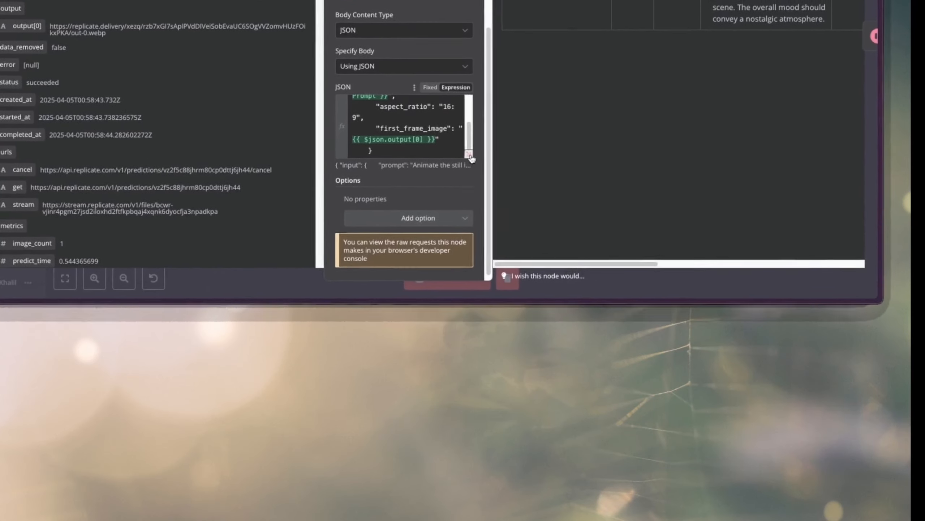
left_click(469, 155)
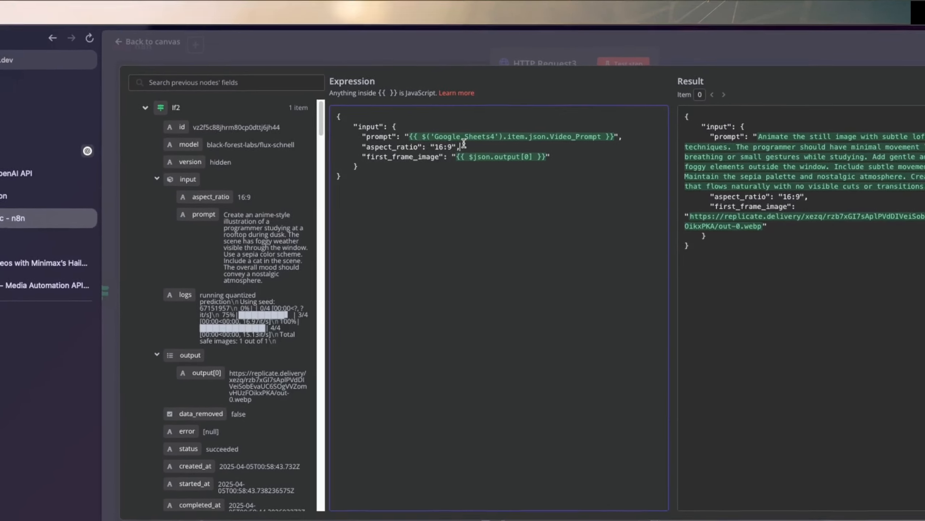
left_click_drag(464, 145, 341, 146)
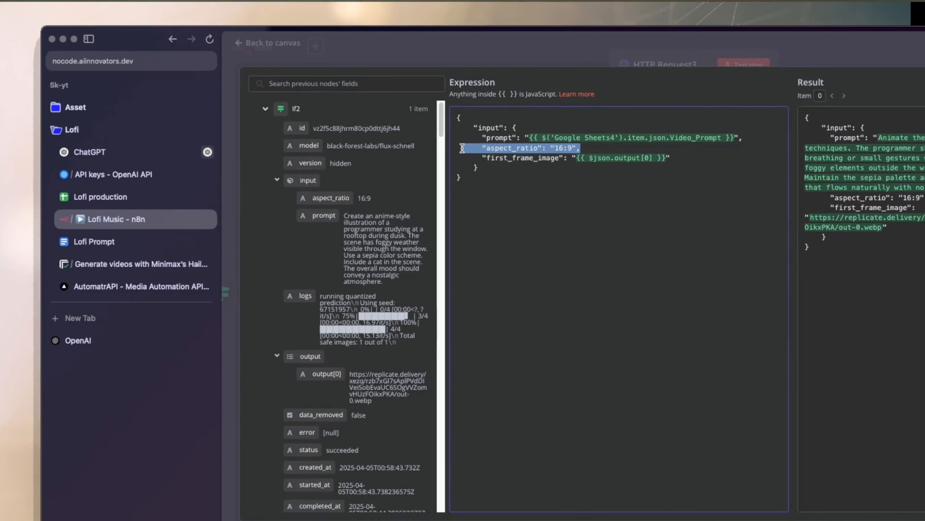
key("BackSpace")
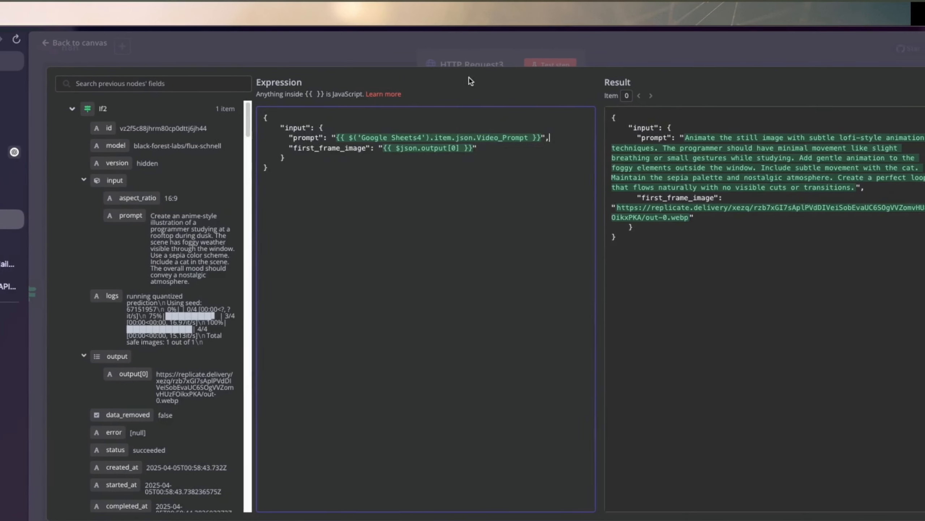
left_click(668, 61)
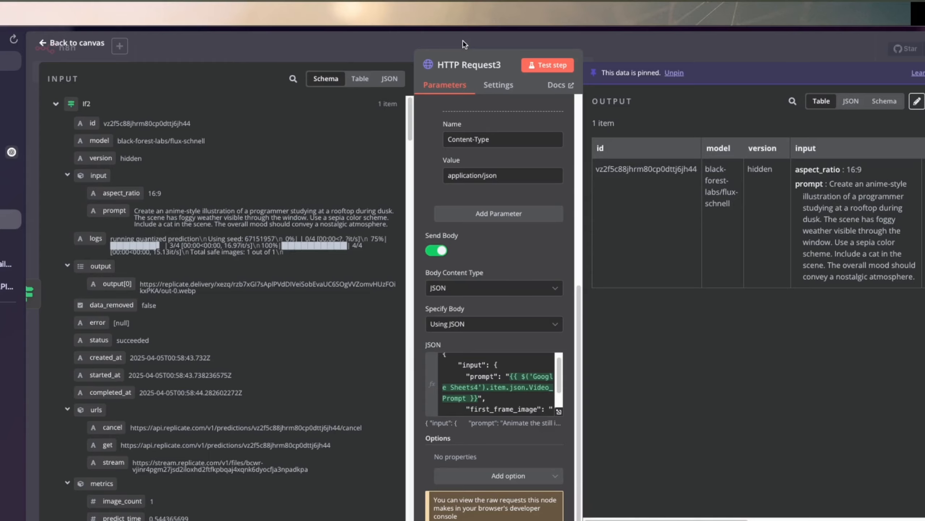
left_click(462, 44)
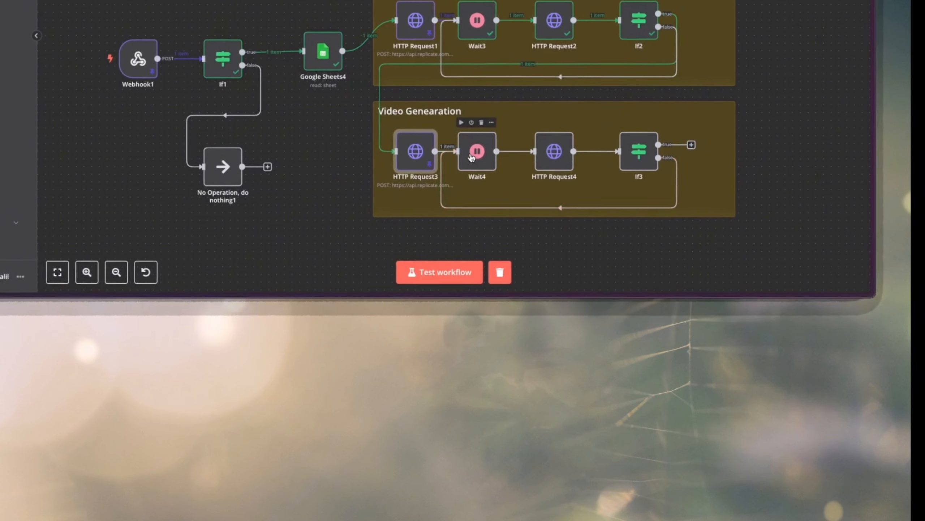
Set the Wait4 node in the Video Genearation group to wait 1 minute.
left_click_drag(420, 210, 436, 209)
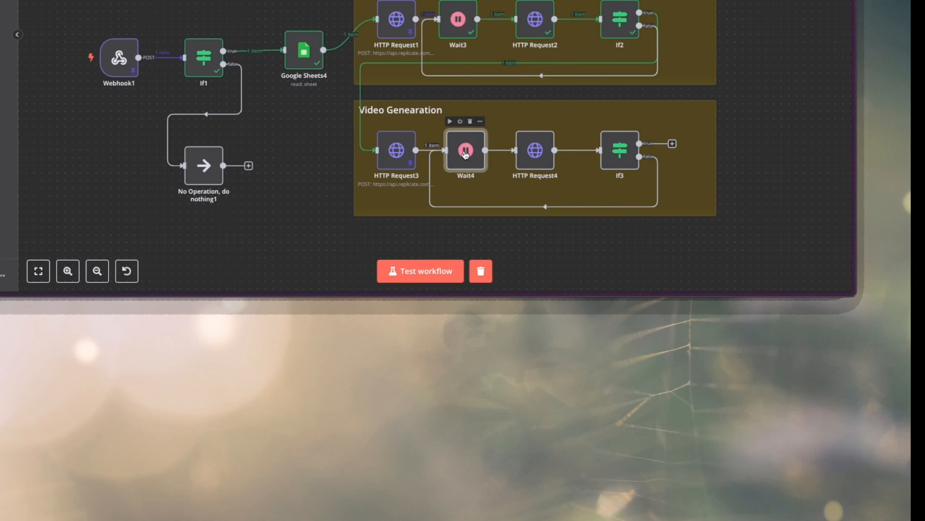
double_click(466, 155)
left_click_drag(469, 151, 432, 158)
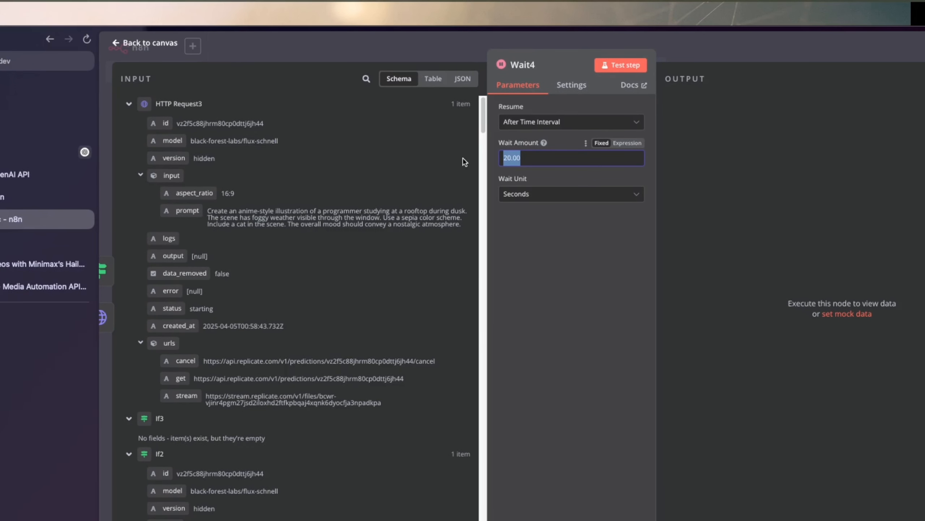
left_click(521, 194)
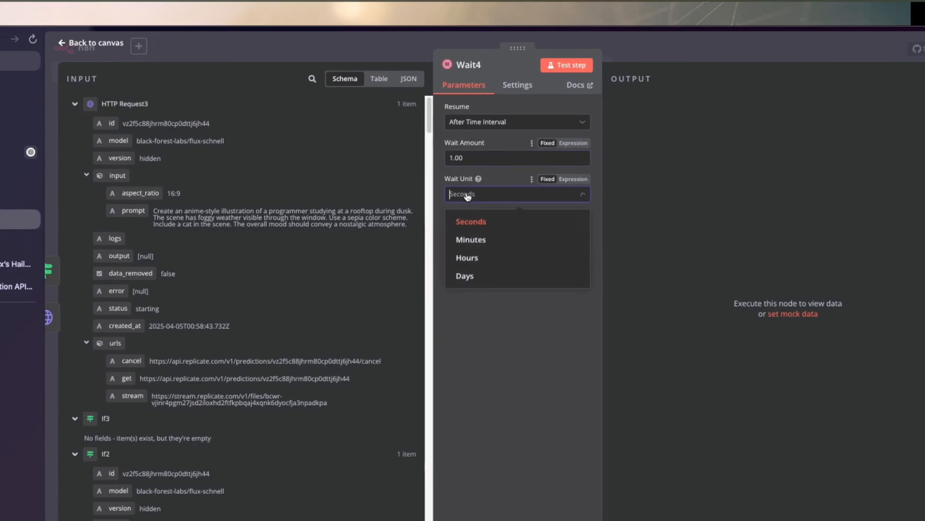
left_click(464, 242)
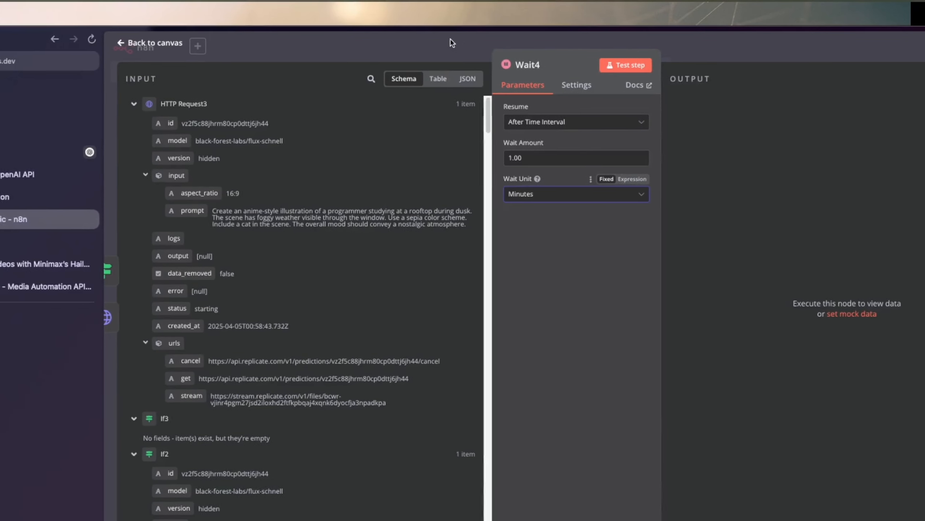
left_click(452, 43)
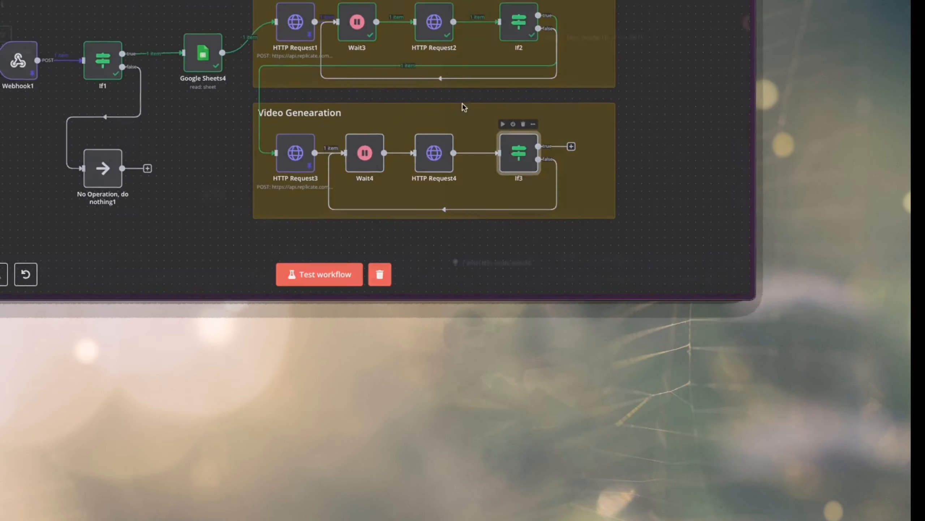
Check the If3 node's condition on the output[0] expression.
double_click(519, 152)
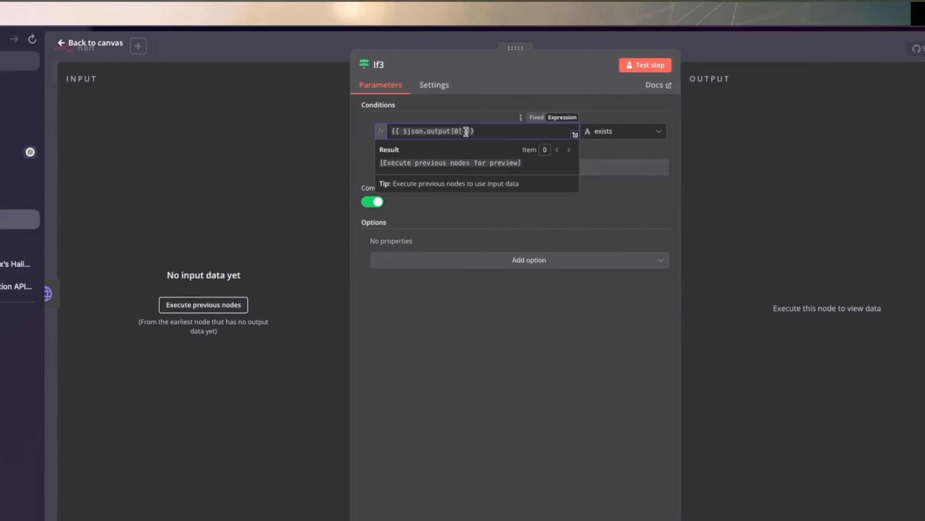
left_click_drag(467, 131, 435, 131)
left_click(465, 40)
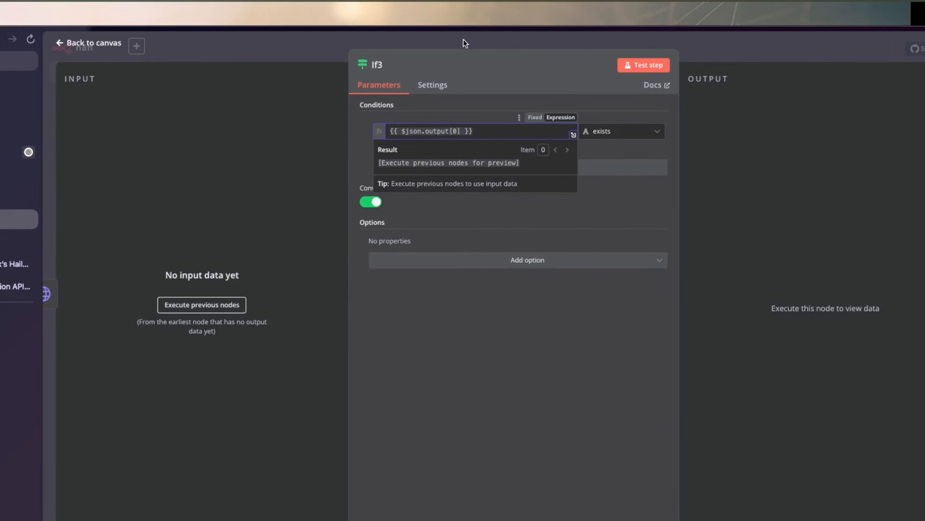
left_click(463, 43)
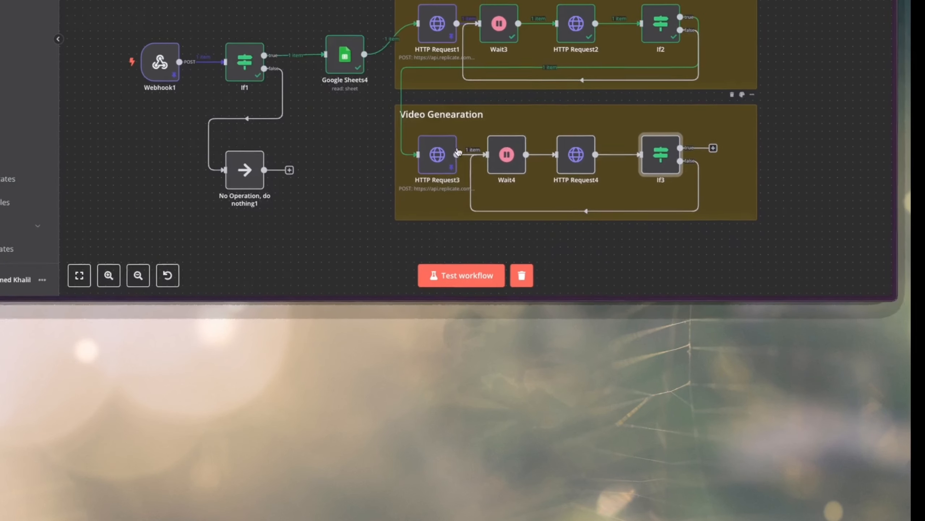
Execute HTTP Request3 and inspect the status and id in its output.
left_click(421, 125)
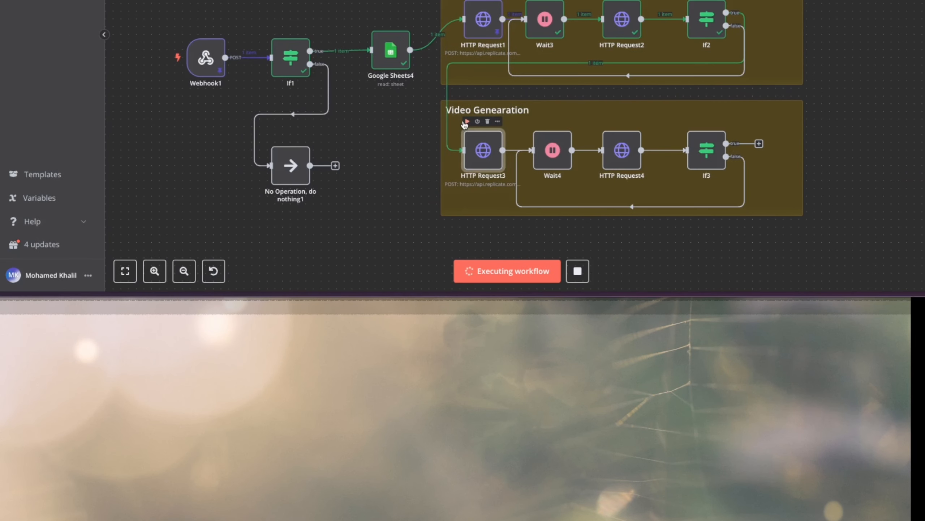
double_click(470, 150)
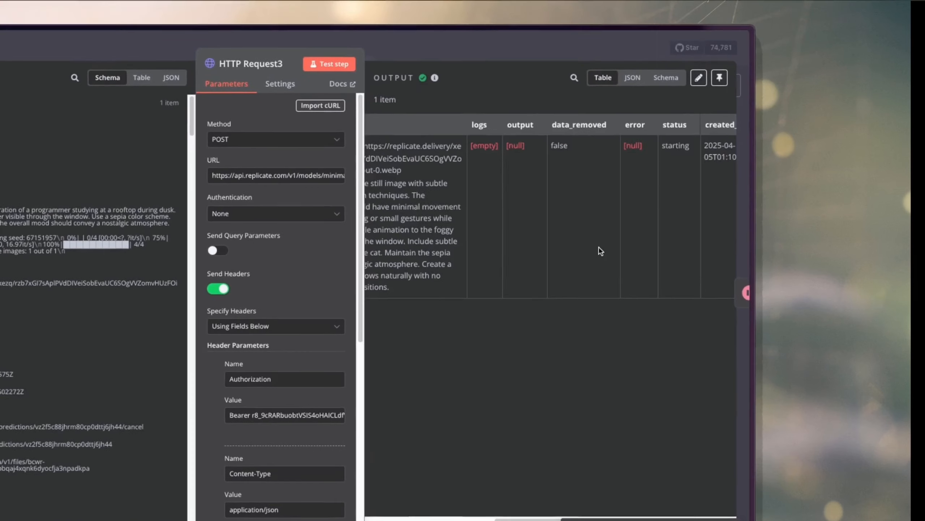
scroll(600, 250, "right", 5)
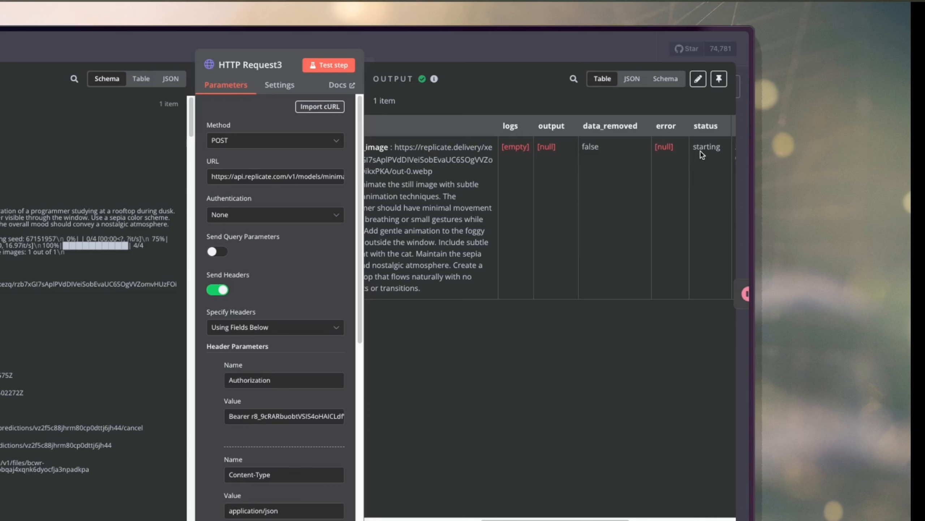
double_click(709, 144)
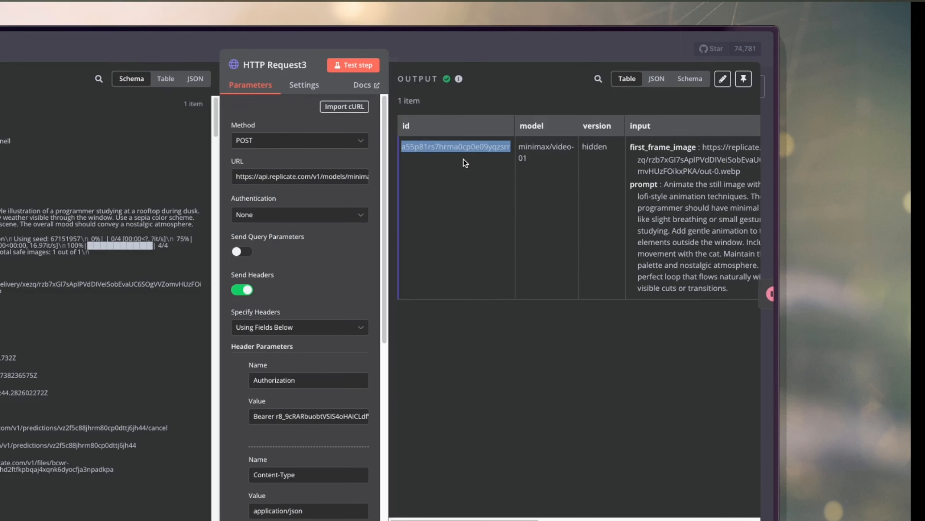
Return to the canvas and execute the Wait4 node.
left_click(416, 47)
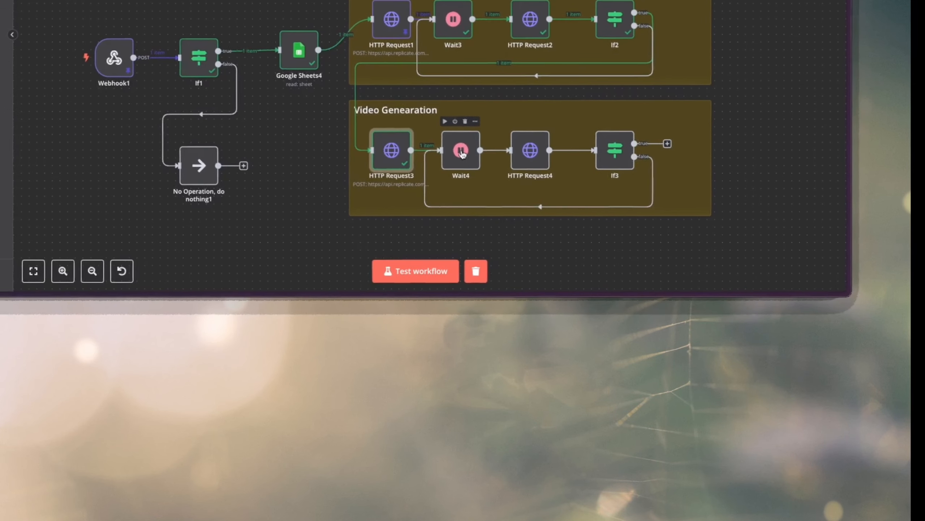
mouse_move(423, 124)
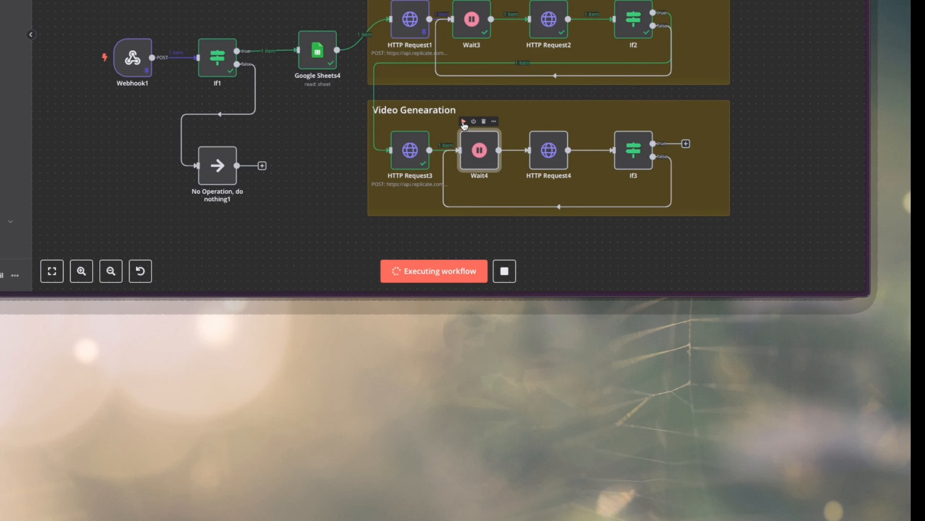
left_click(464, 123)
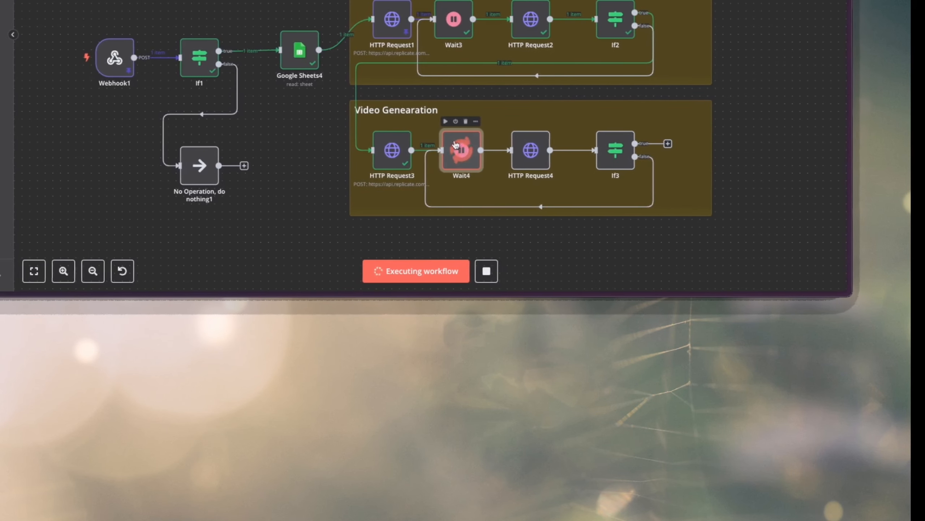
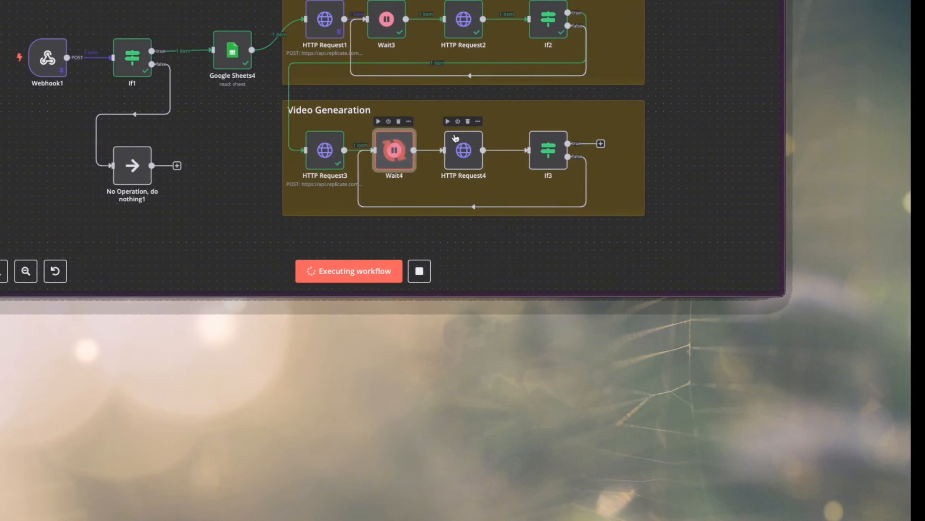
Open HTTP Request4 in the Video Genearation group and review its GET URL and header parameters.
double_click(461, 150)
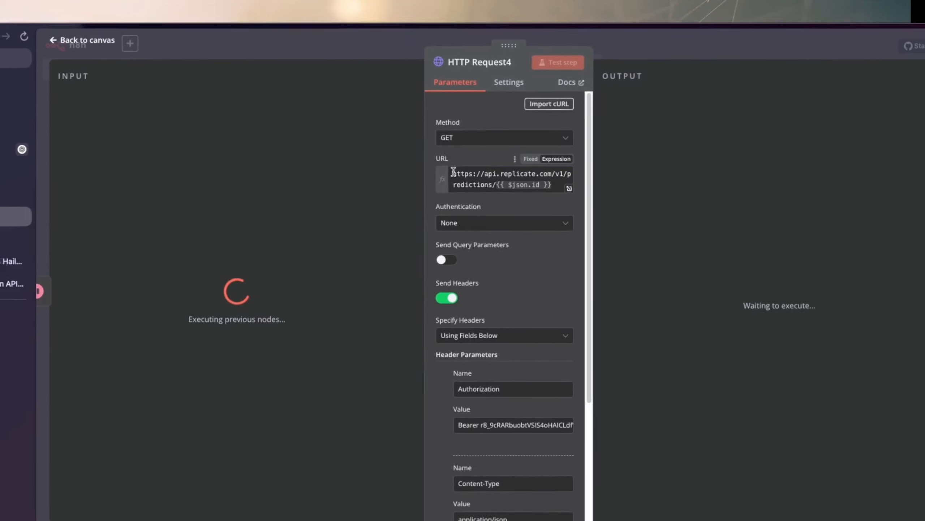
left_click_drag(453, 172, 536, 194)
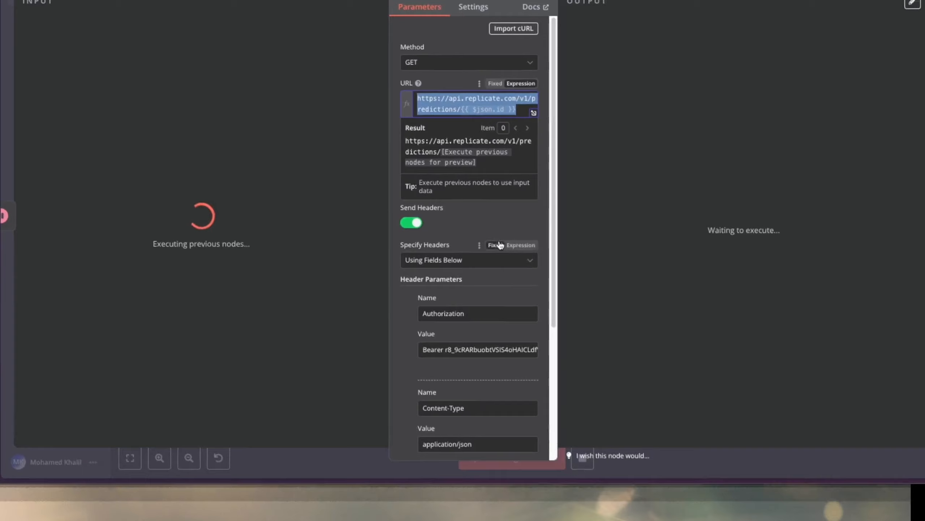
scroll(500, 245, "down", 5)
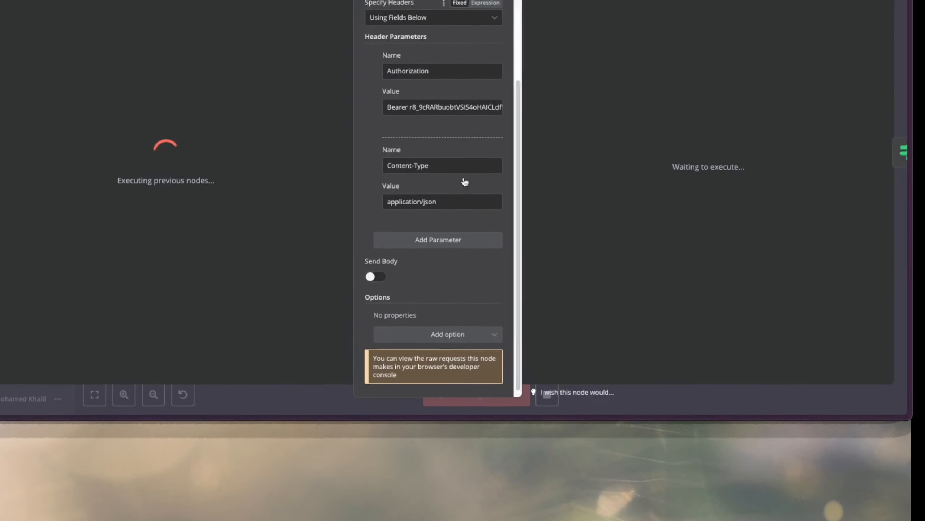
scroll(500, 245, "up", 2)
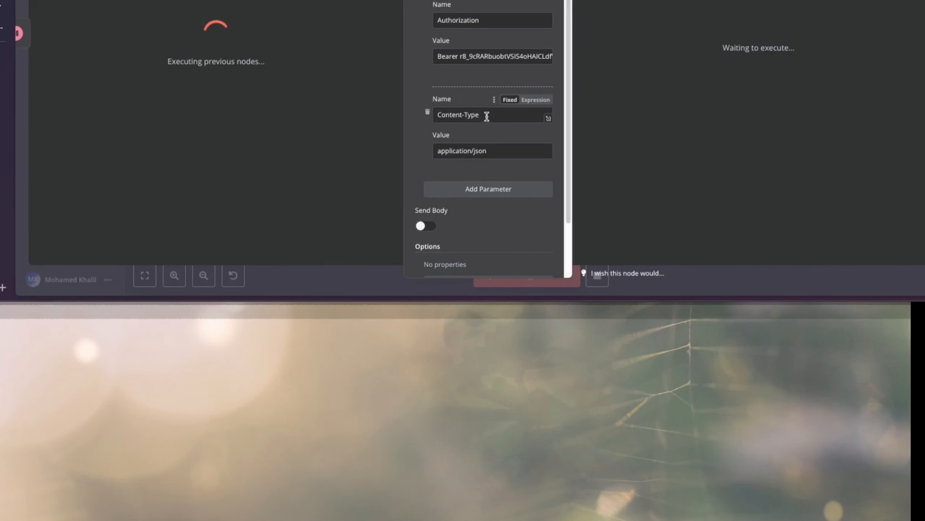
scroll(494, 127, "up", 3)
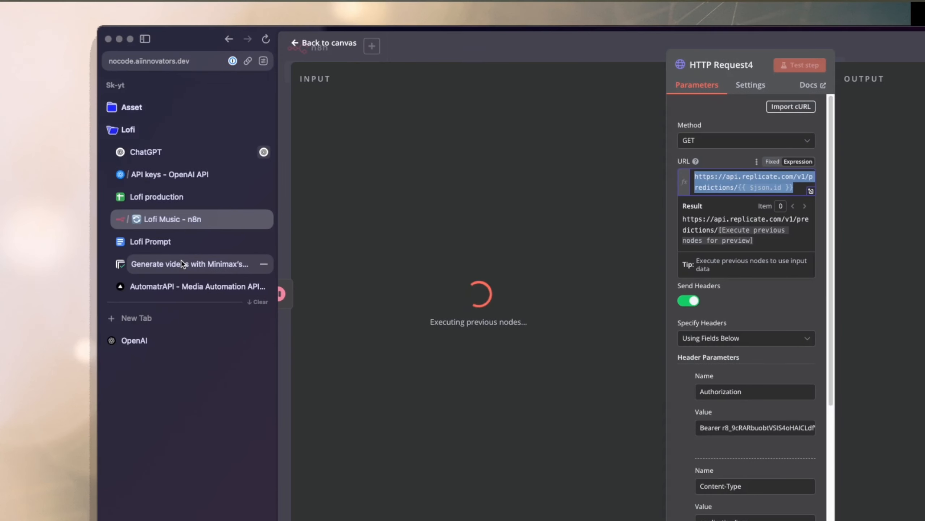
Switch to the Replicate page for minimax/video-01 and open its API reference for HTTP.
left_click(181, 260)
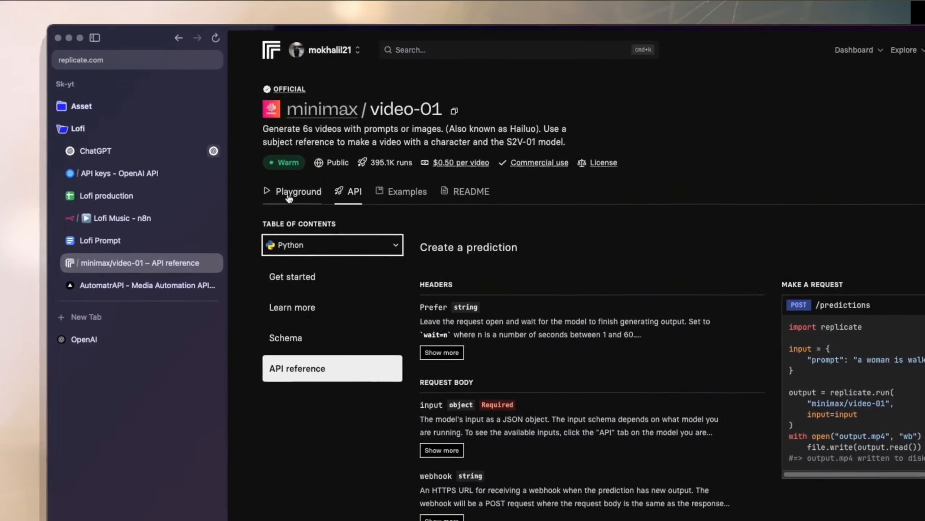
left_click(290, 195)
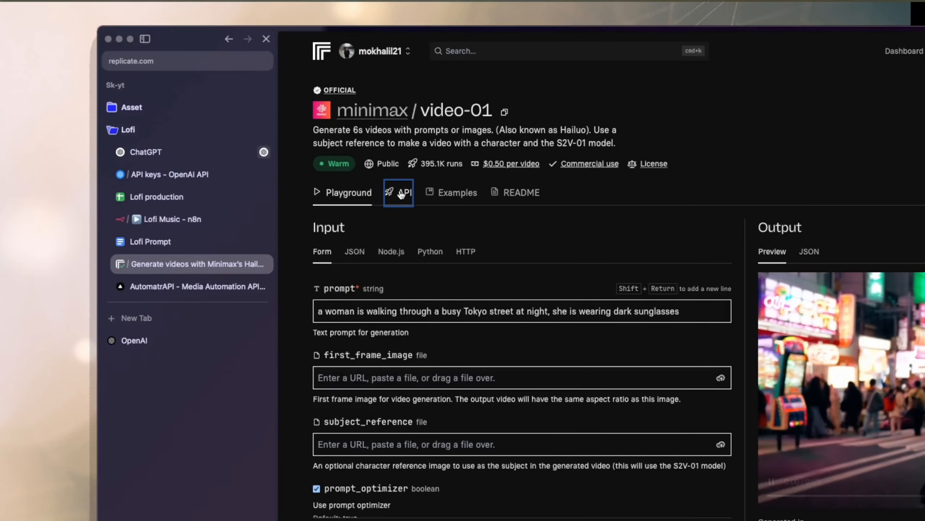
left_click(401, 193)
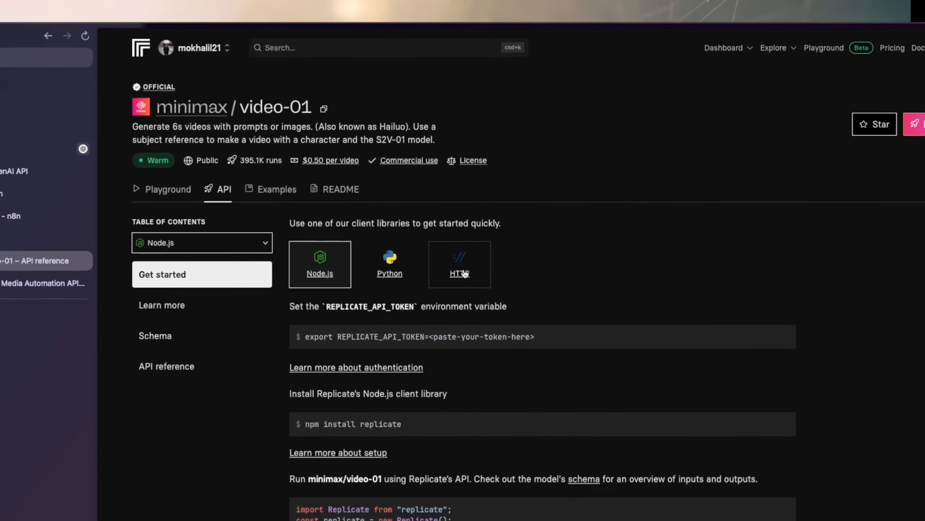
left_click(557, 173)
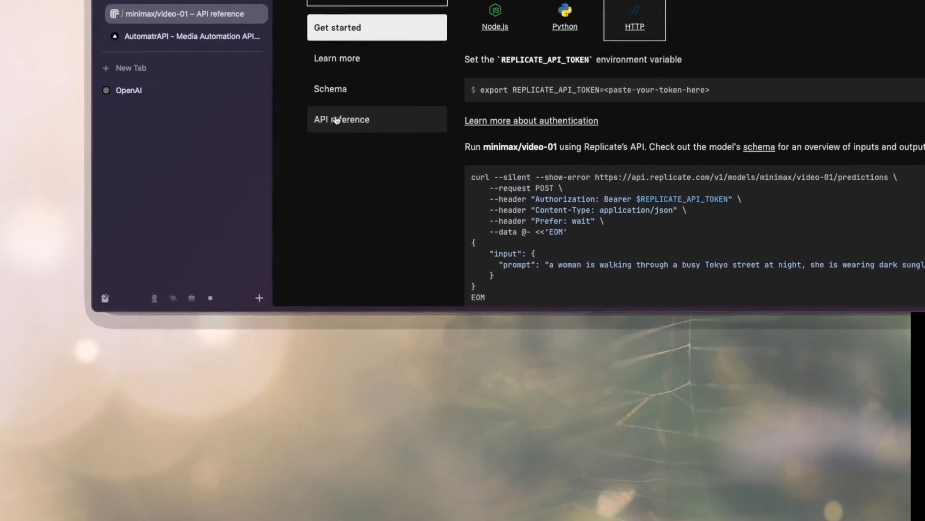
left_click(167, 369)
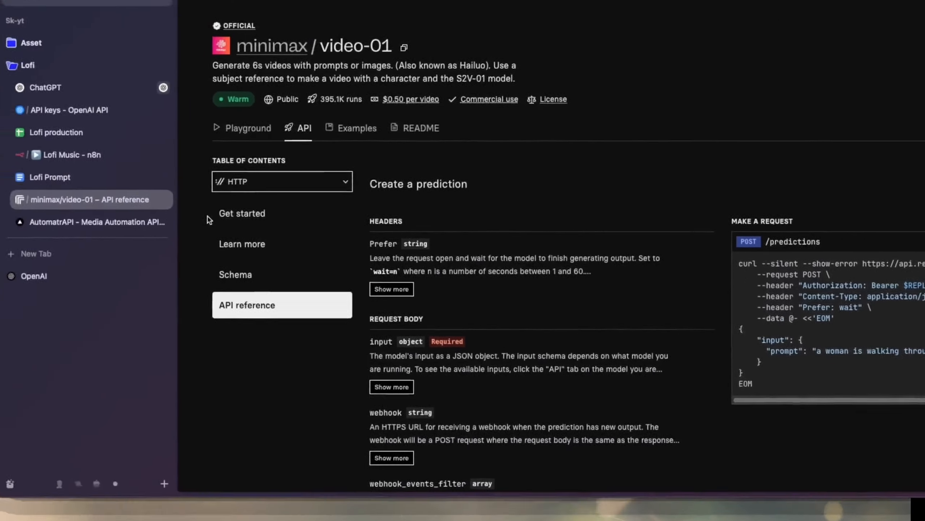
left_click(44, 51)
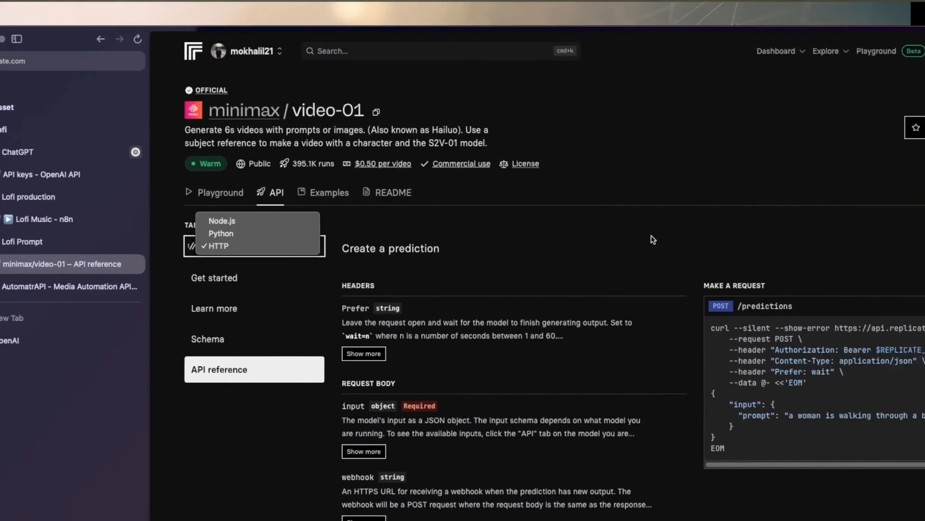
left_click(779, 237)
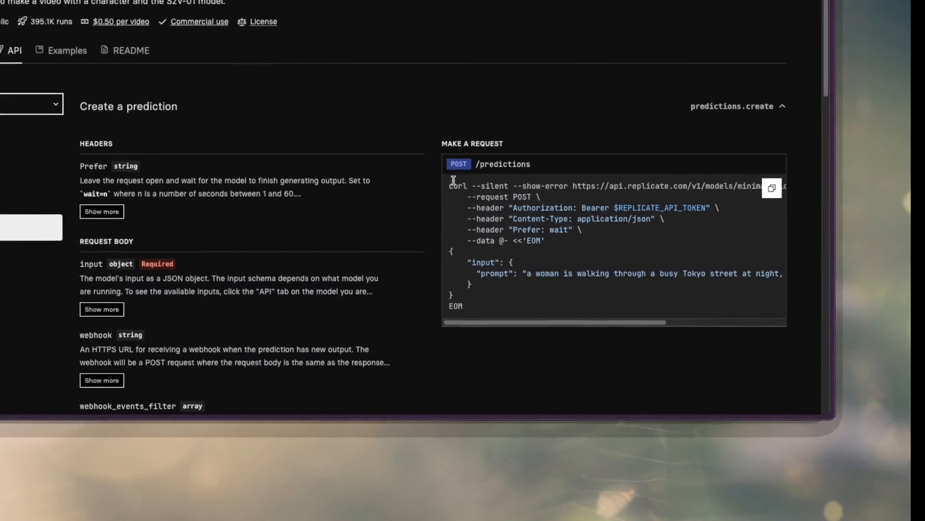
Find the Get a prediction request in the API reference and copy its URL ending in {prediction_id}.
left_click_drag(409, 188, 568, 309)
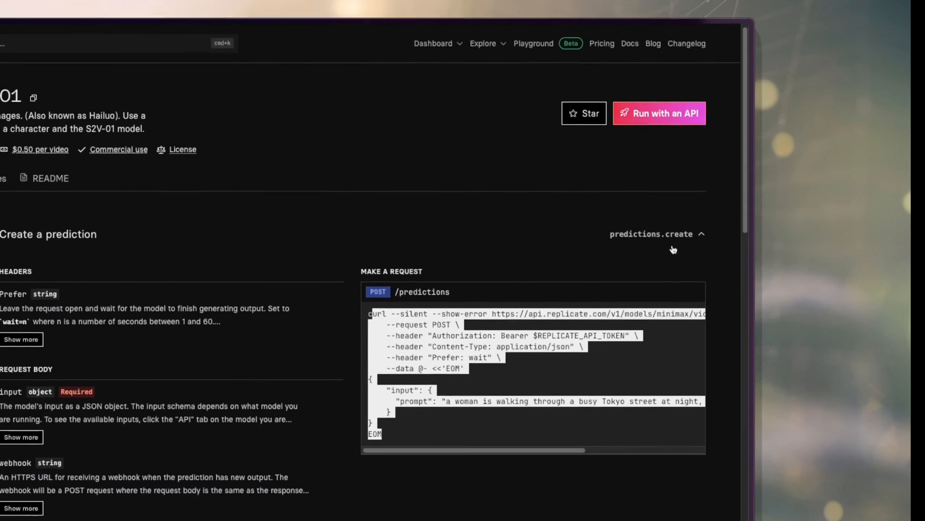
scroll(671, 207, "down", 5)
scroll(670, 207, "up", 5)
scroll(672, 258, "down", 8)
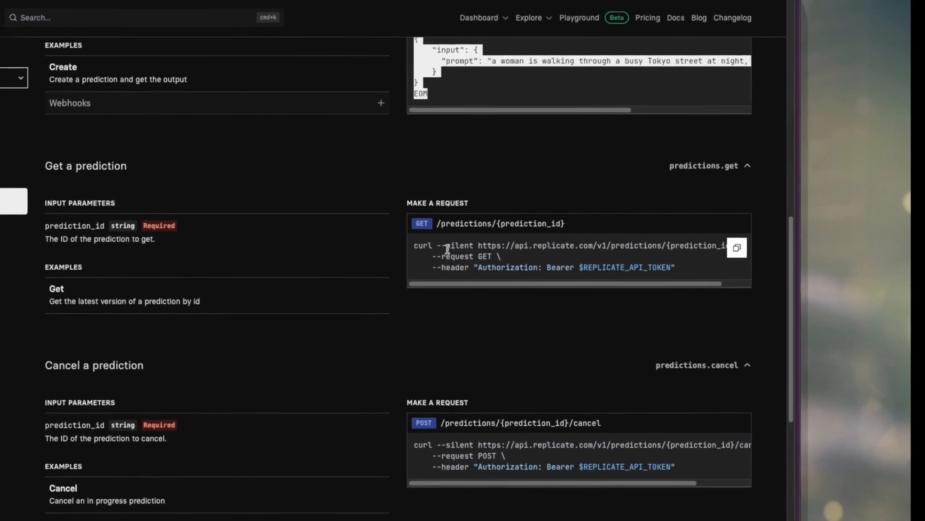
left_click_drag(478, 246, 673, 252)
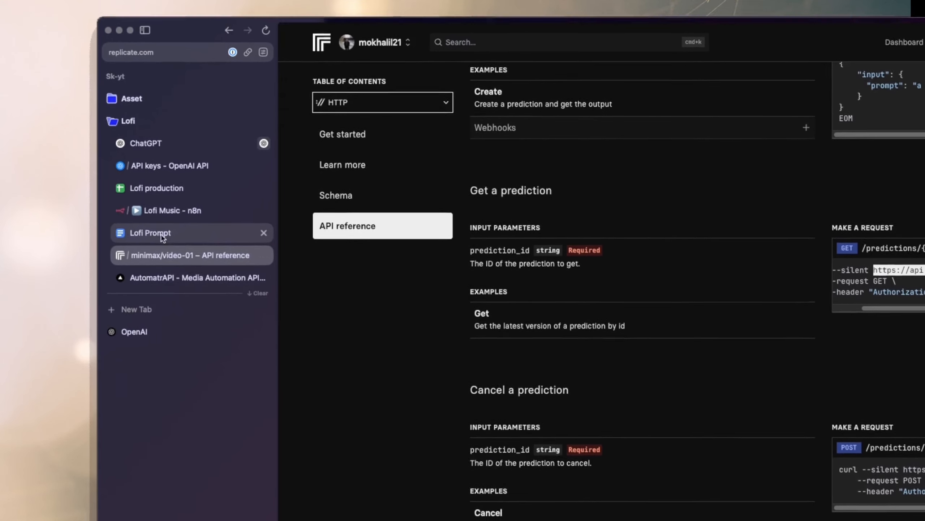
Back in n8n, set HTTP Request4's URL to the copied address, replacing {prediction_id} with the id from Wait4, and return to the canvas.
left_click(165, 218)
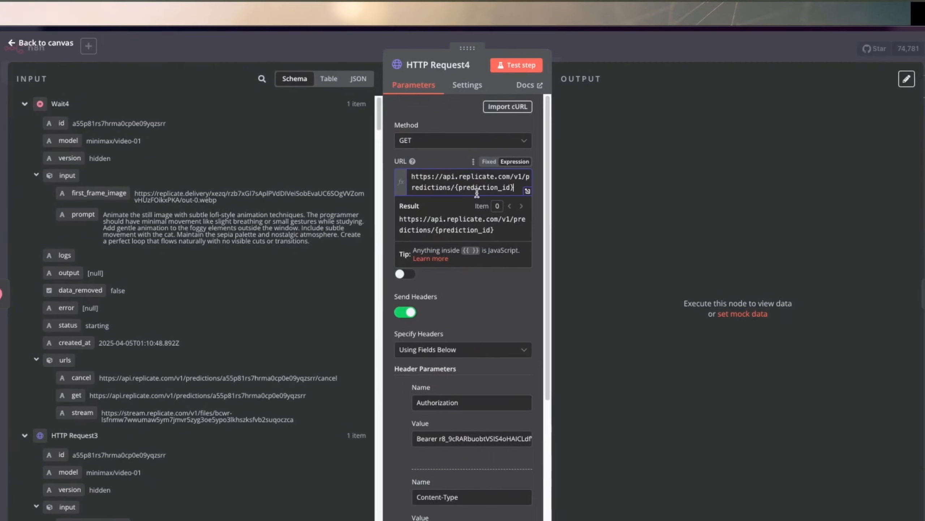
left_click_drag(515, 186, 410, 188)
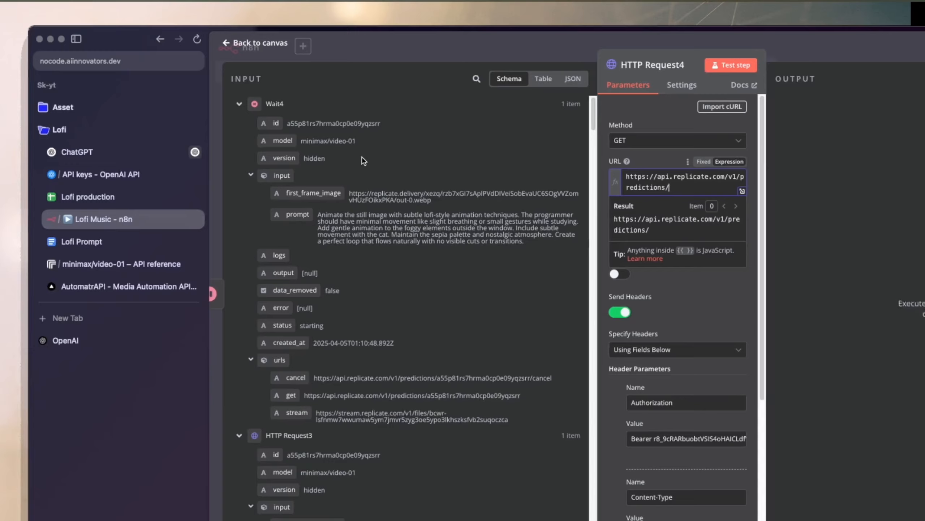
key("BackSpace")
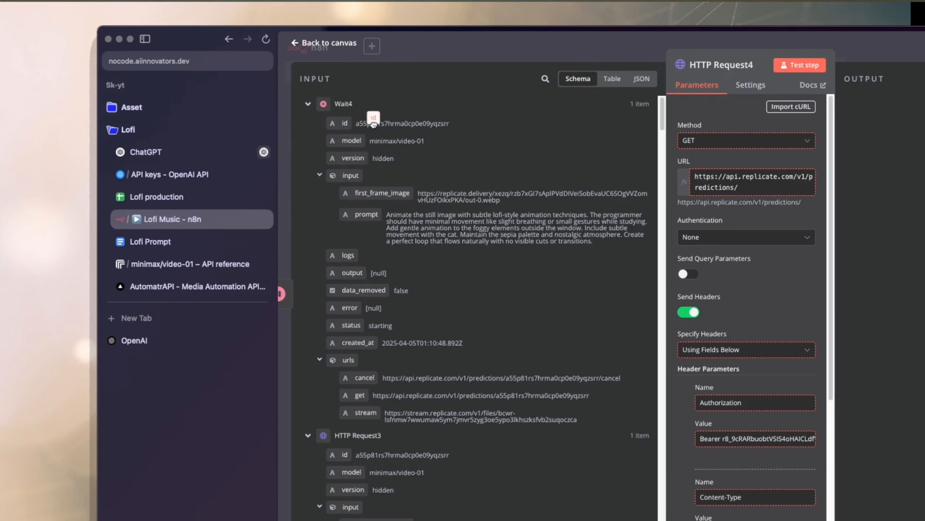
left_click_drag(374, 124, 750, 187)
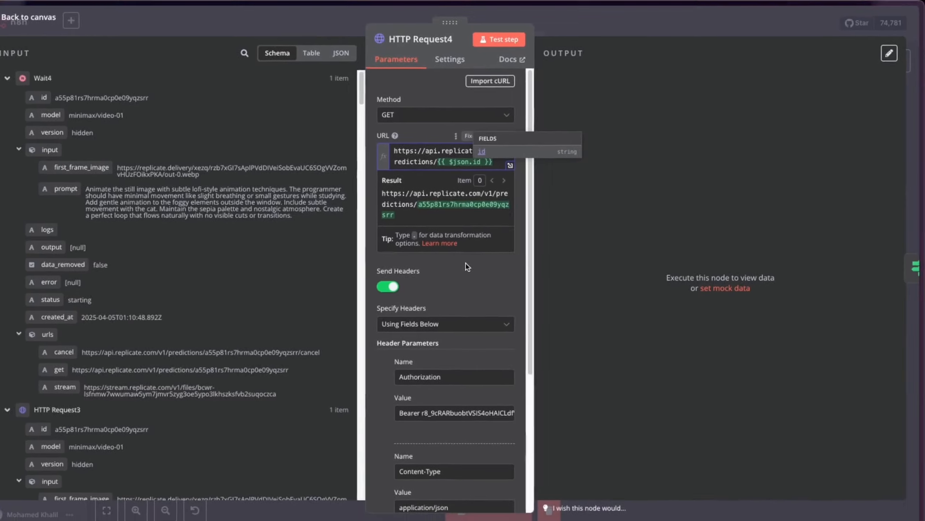
left_click(481, 292)
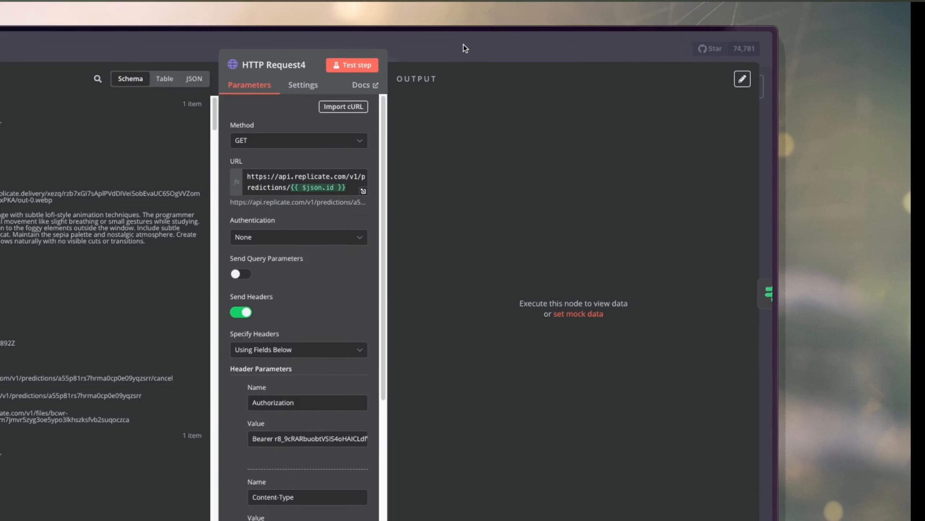
left_click(464, 45)
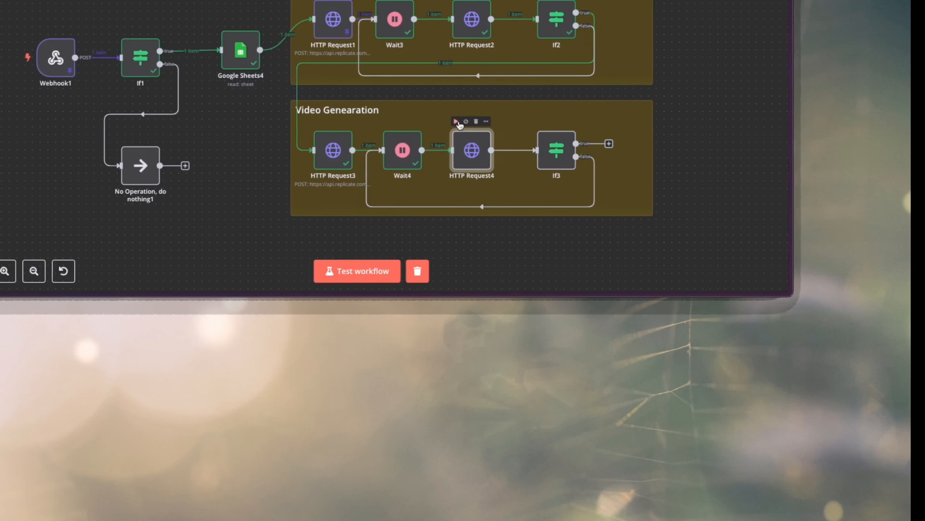
Pin the output data of HTTP Request3 and execute HTTP Request4.
right_click(336, 143)
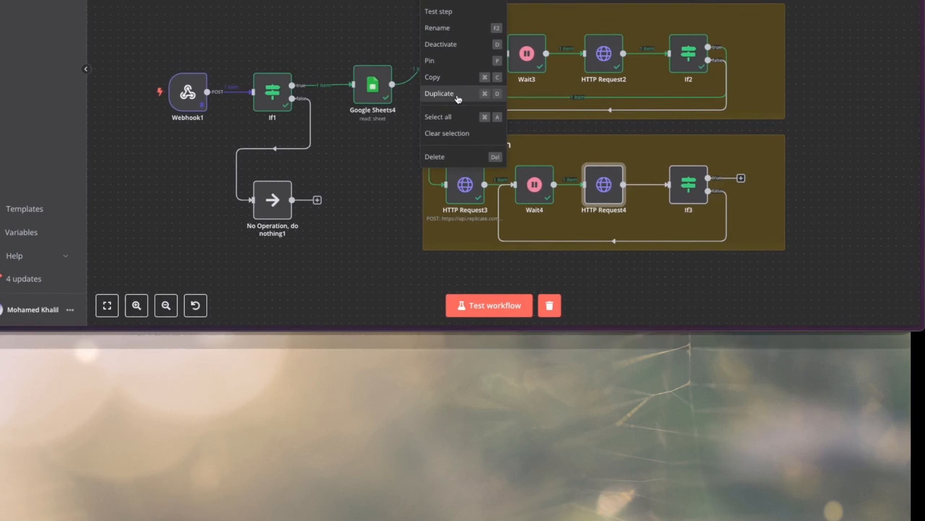
left_click(448, 138)
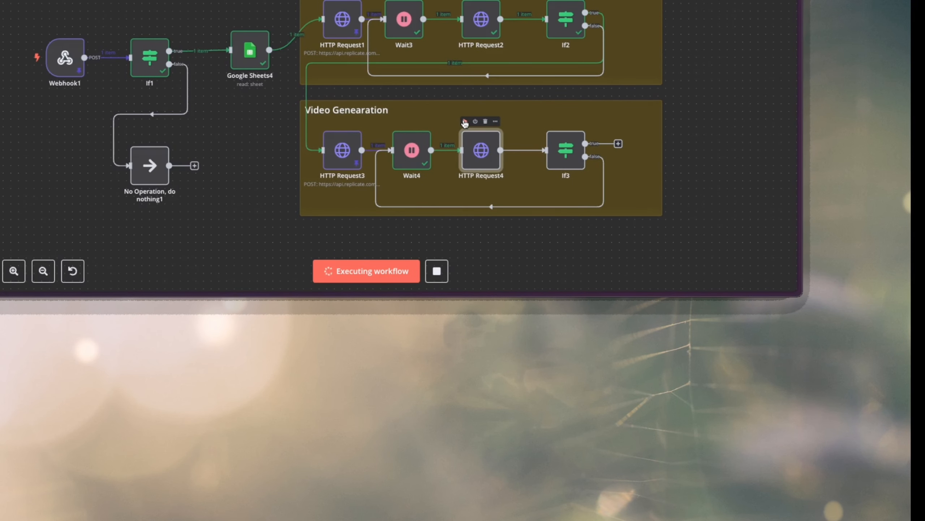
Inspect the output and status fields in HTTP Request4's result, and return to the canvas.
double_click(466, 160)
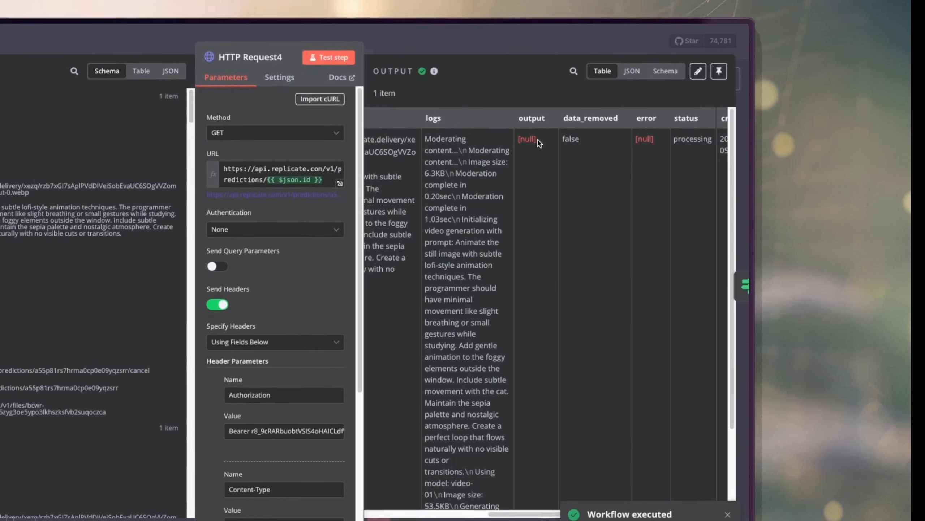
left_click_drag(538, 139, 515, 142)
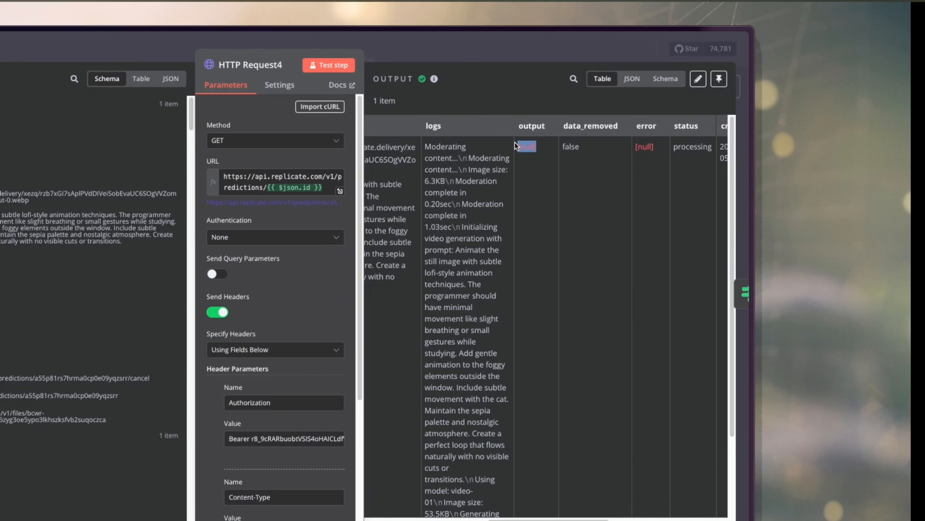
scroll(615, 209, "right", 3)
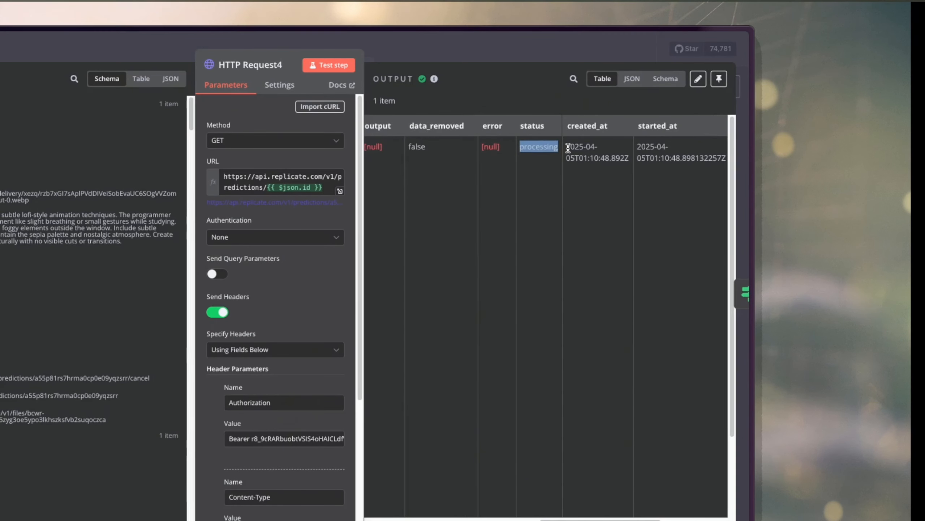
left_click(463, 39)
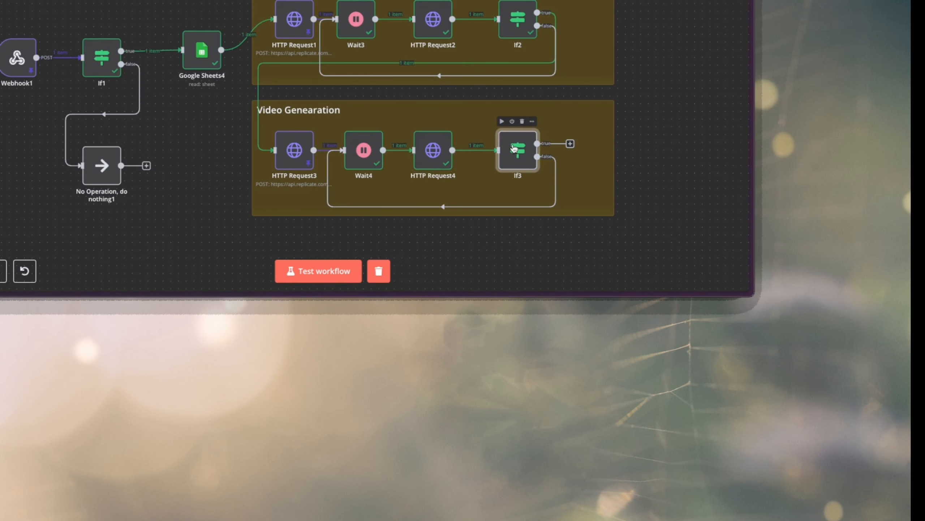
Replace the If3 condition's expression with {{ $json.output }} from HTTP Request4, keeping the exists operator, and return to the canvas.
double_click(513, 148)
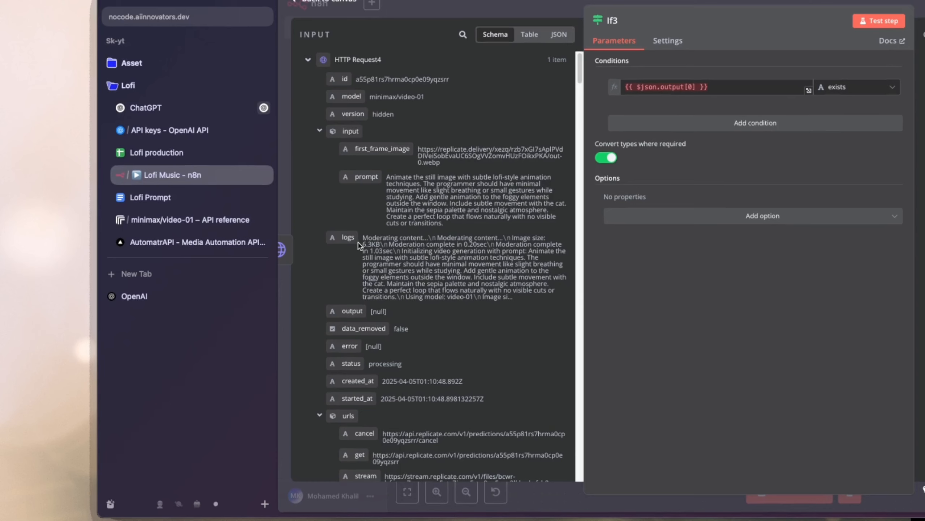
scroll(358, 286, "down", 1)
scroll(358, 242, "down", 3)
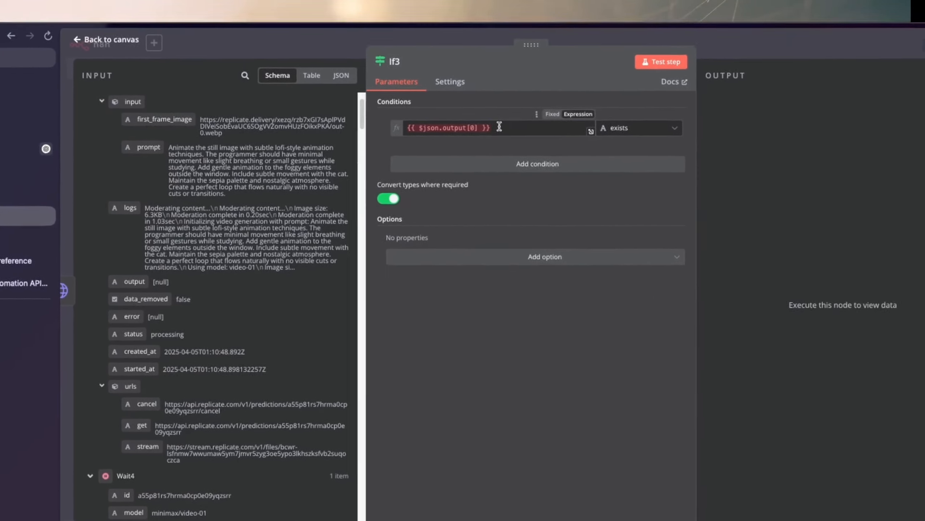
left_click_drag(716, 67, 594, 64)
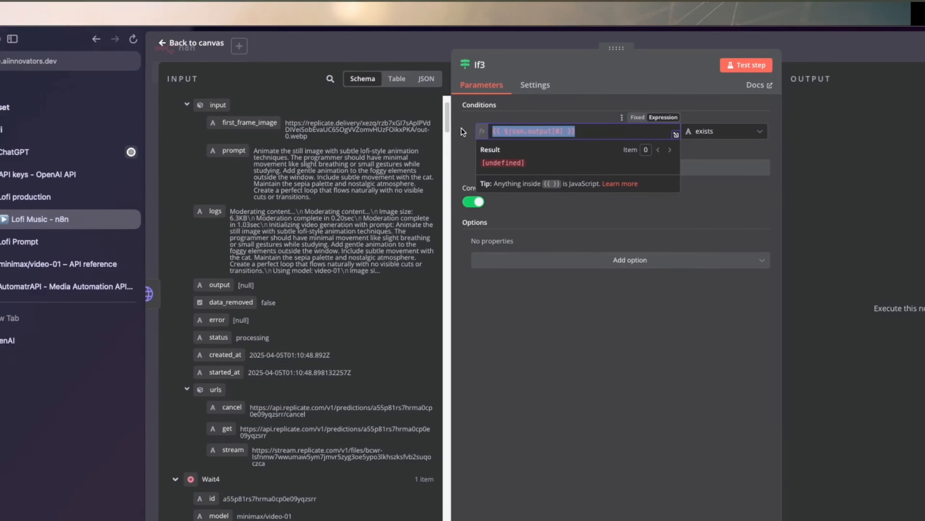
key("BackSpace")
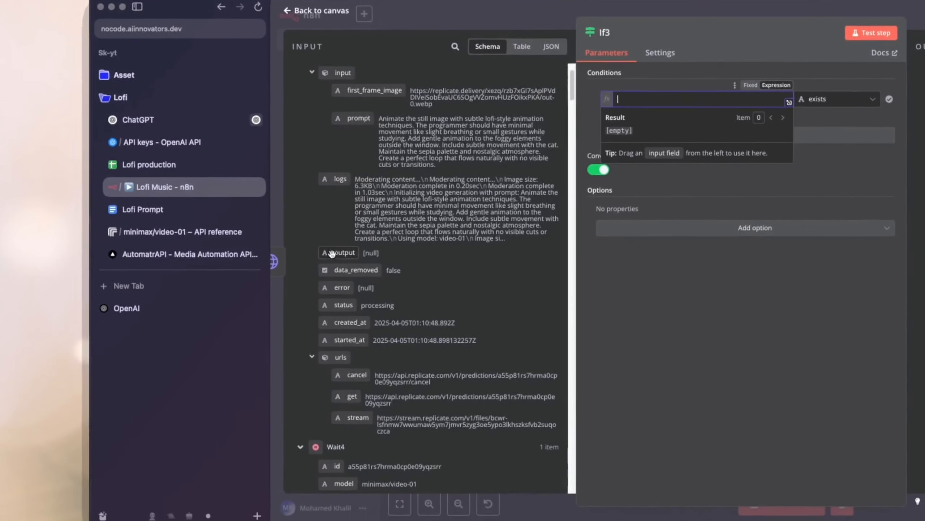
left_click_drag(302, 285, 467, 139)
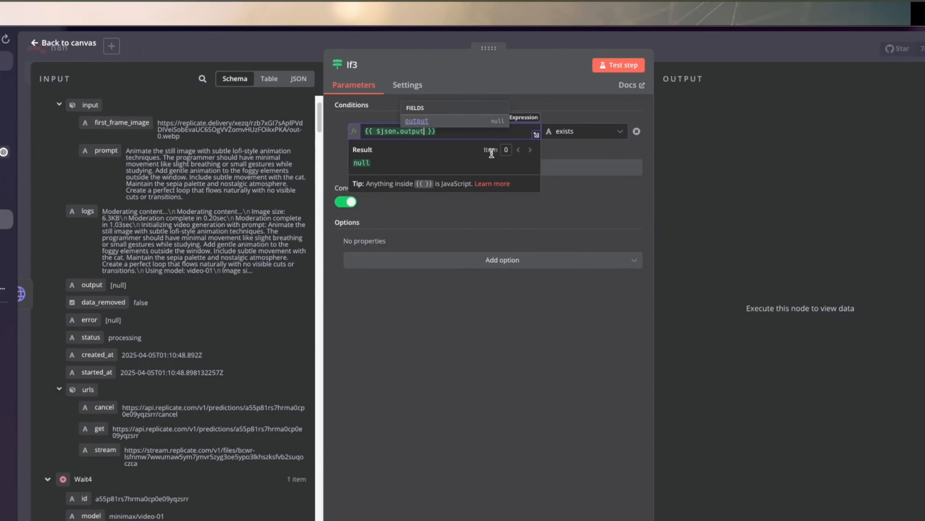
left_click(466, 142)
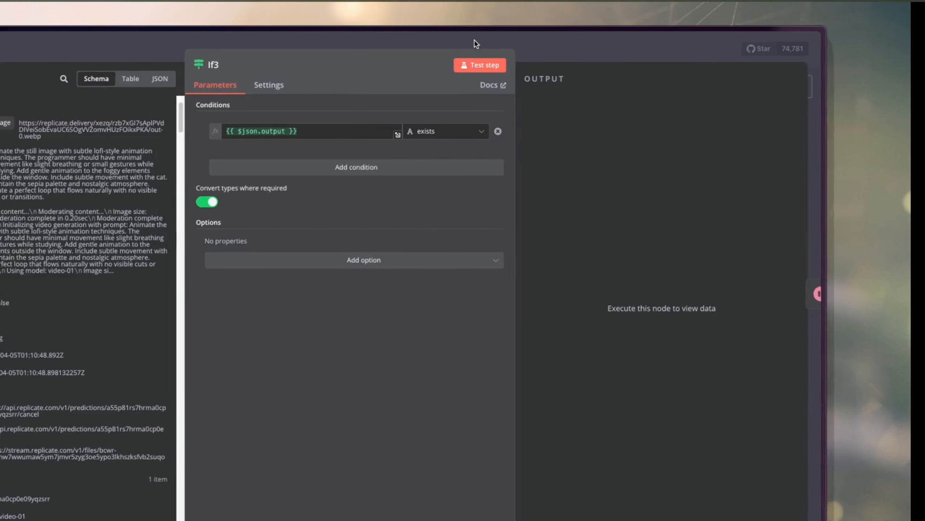
left_click(475, 41)
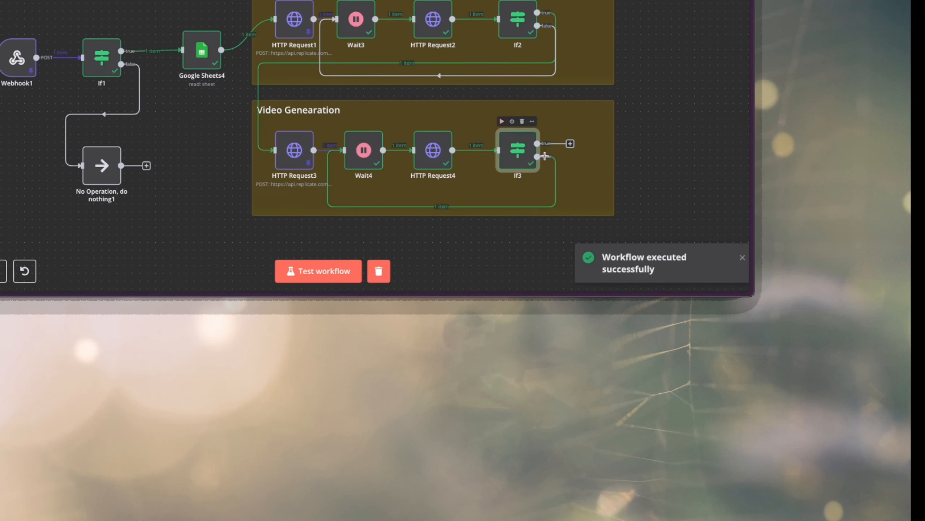
Check the output field in If3's input data against its branch result, and return to the canvas.
double_click(512, 154)
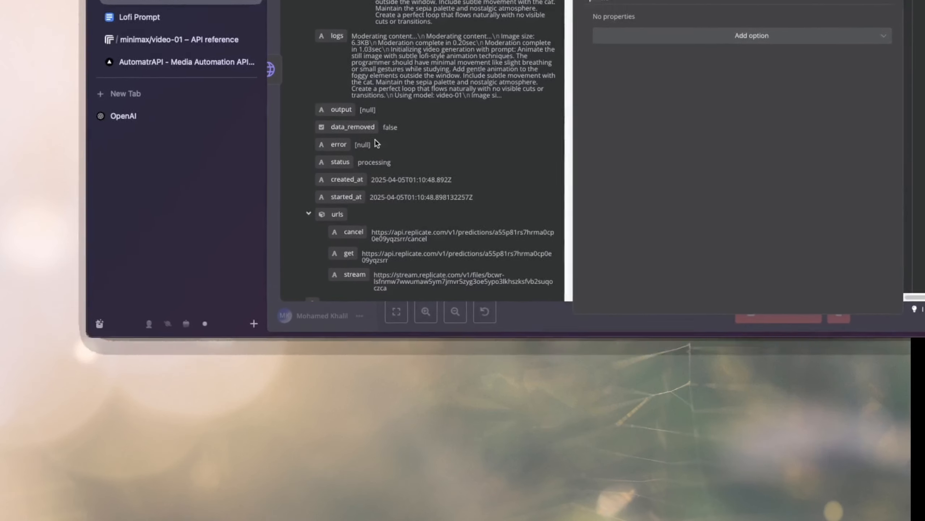
double_click(368, 109)
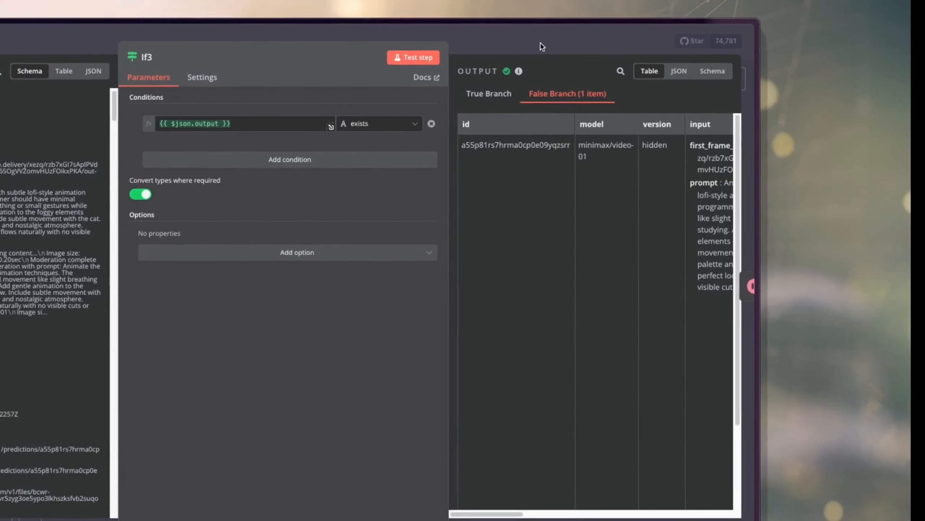
left_click(543, 46)
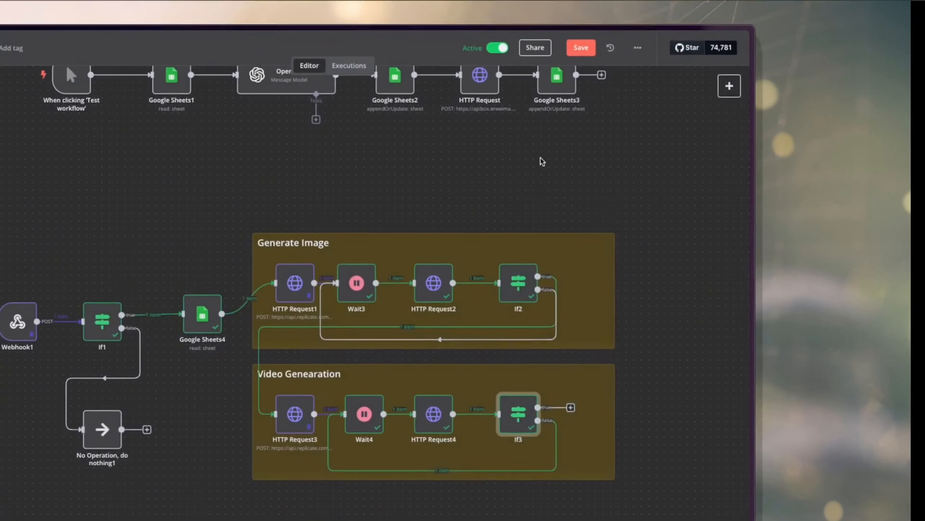
Inspect the video link in the output field of HTTP Request4's result, and return to the canvas.
mouse_move(448, 145)
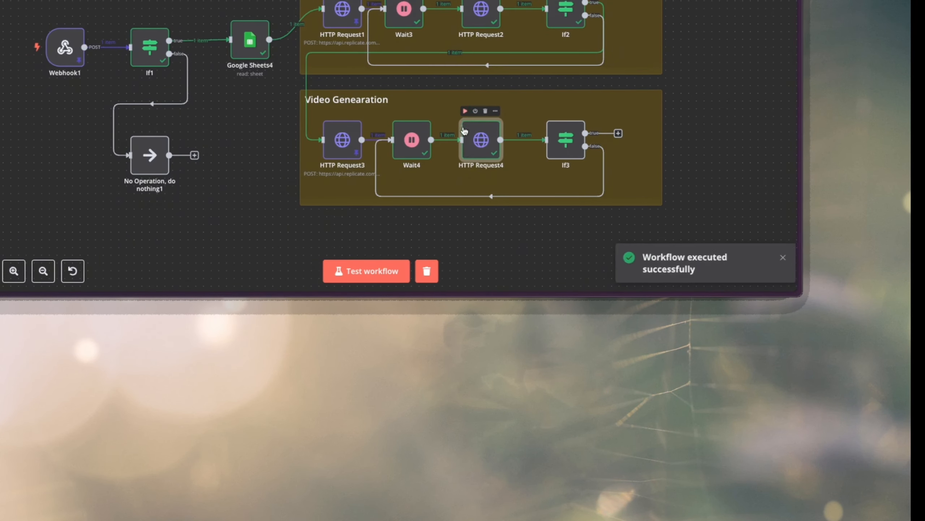
double_click(468, 143)
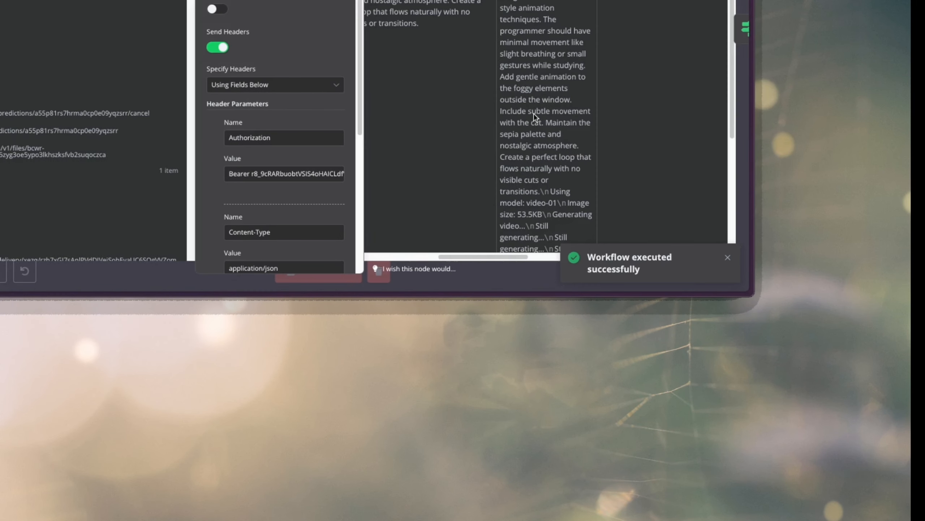
scroll(534, 115, "right", 3)
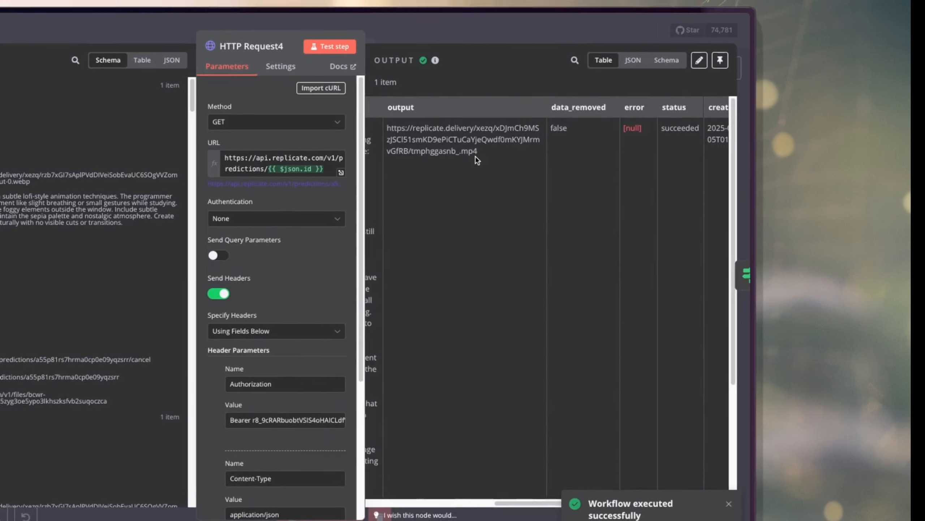
left_click_drag(484, 170, 395, 146)
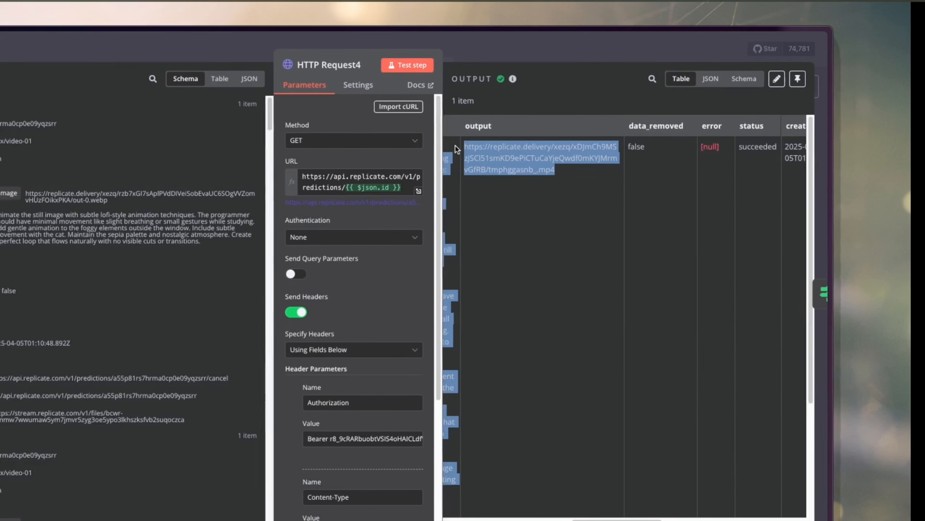
left_click(467, 36)
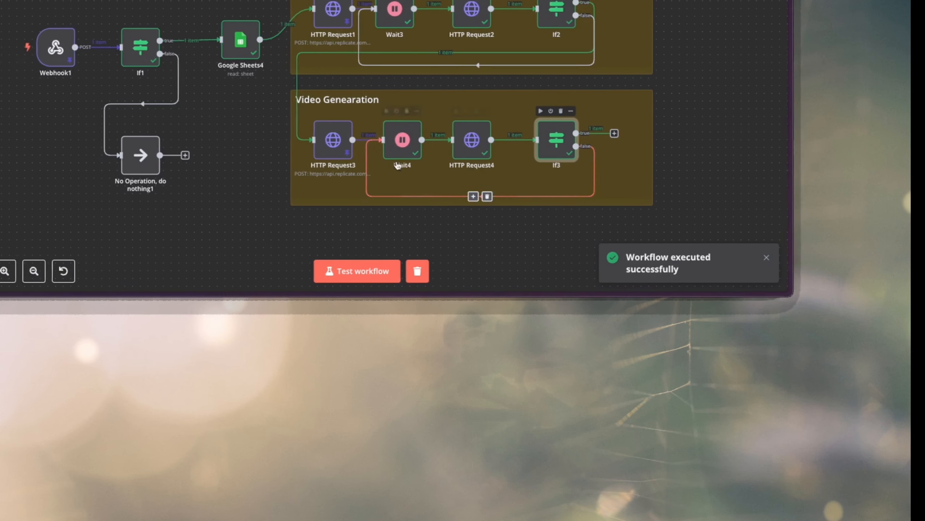
Add an HTTP Request node to If3's true branch and set its method to POST.
scroll(345, 138, "down", 5)
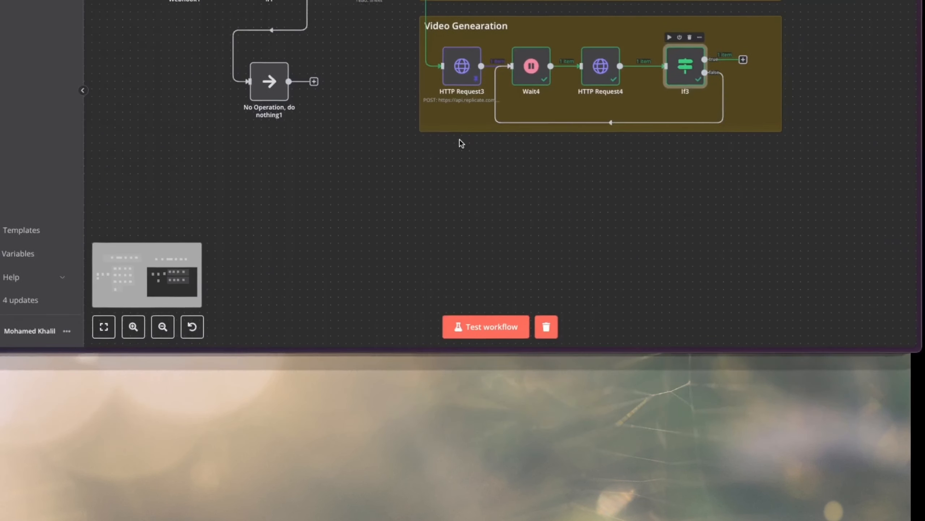
scroll(447, 226, "left", 5)
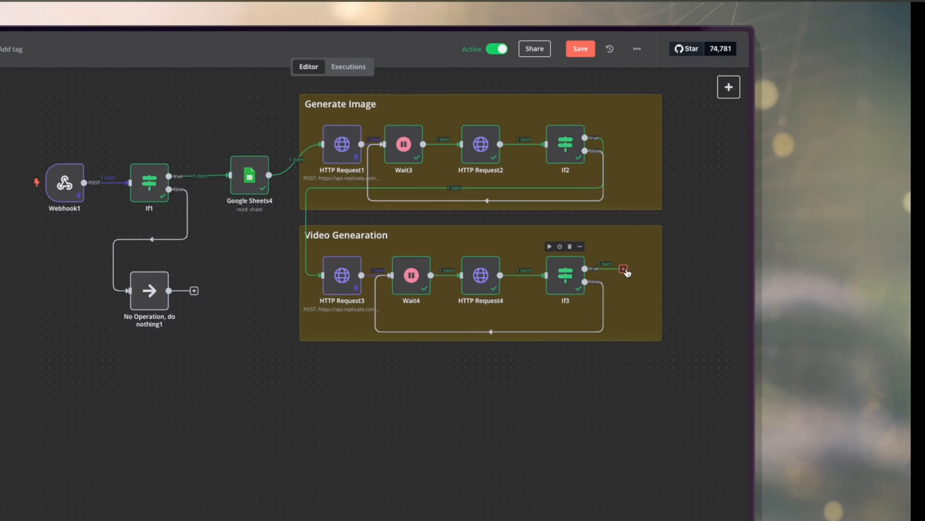
left_click_drag(623, 271, 351, 418)
left_click_drag(465, 154, 464, 152)
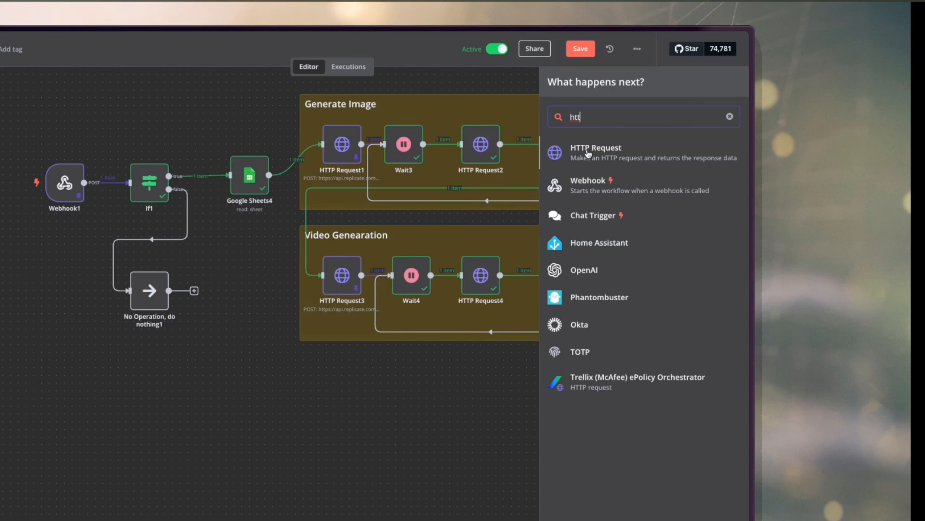
left_click(588, 153)
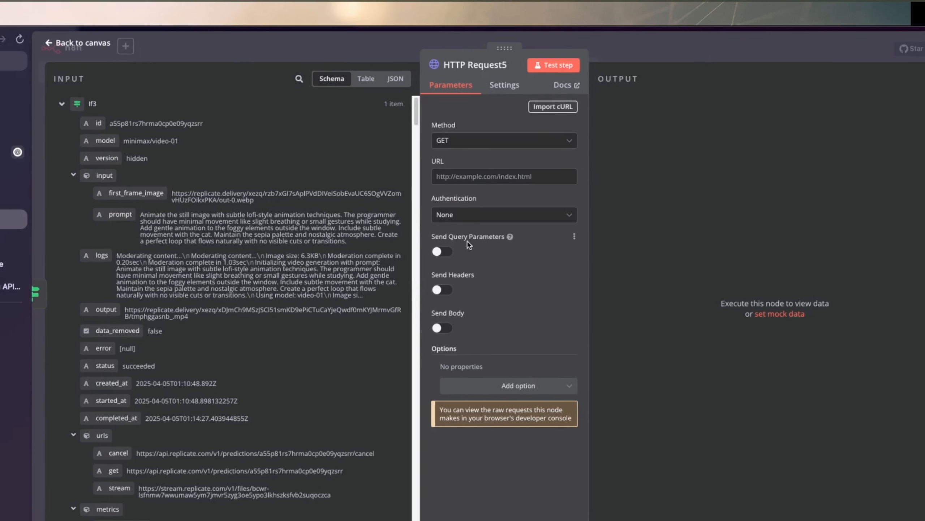
left_click(460, 143)
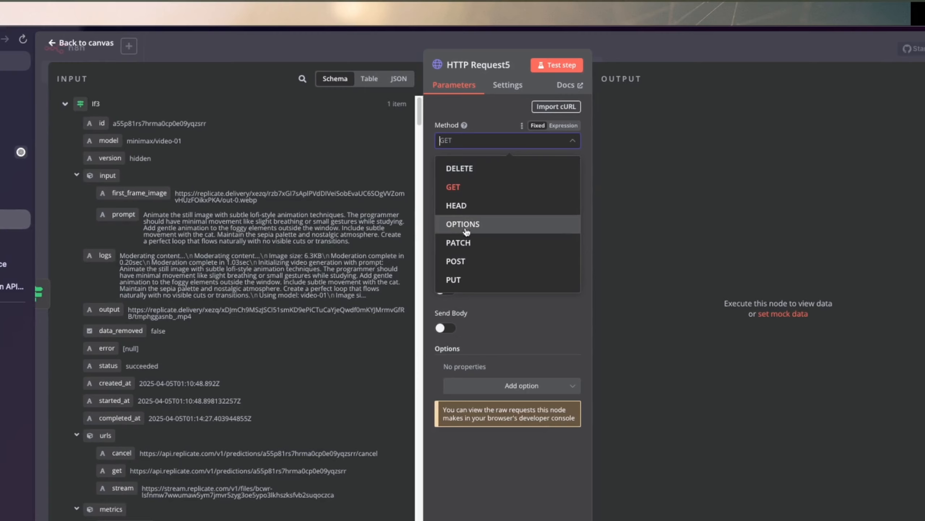
left_click(457, 260)
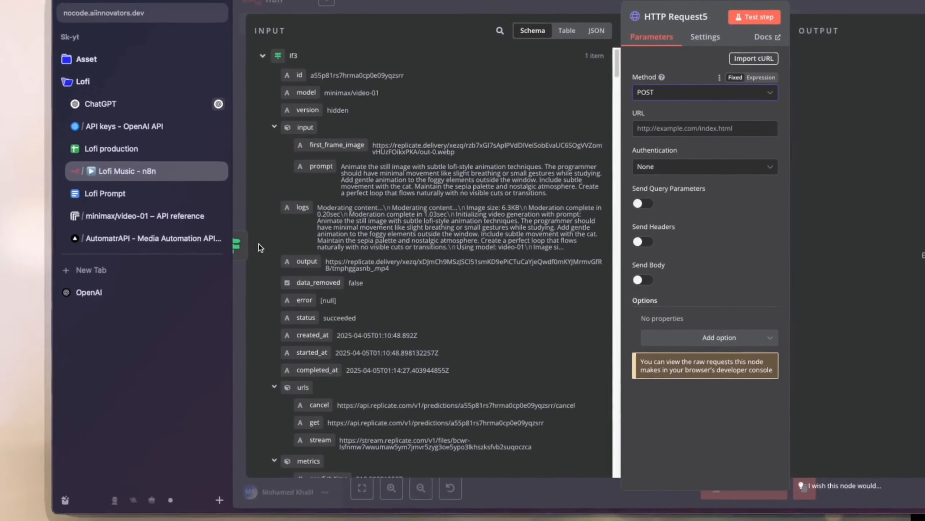
Switch to AutomatrAPI, generate and copy a new API key from its dashboard, and return to the n8n node.
left_click(153, 238)
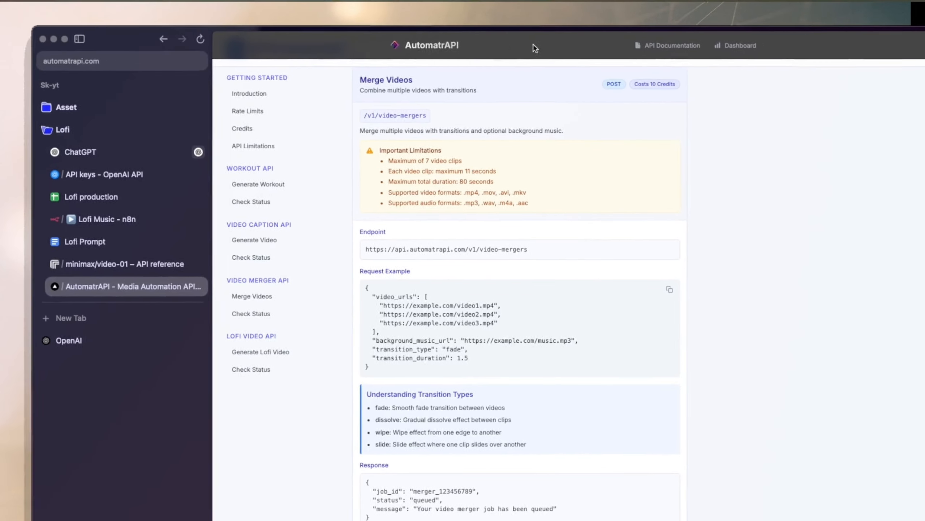
left_click(432, 46)
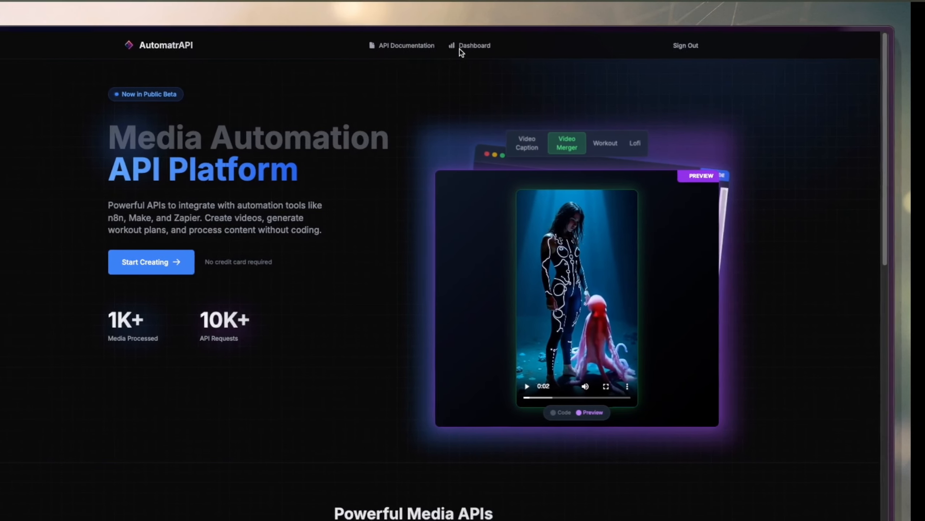
left_click(464, 51)
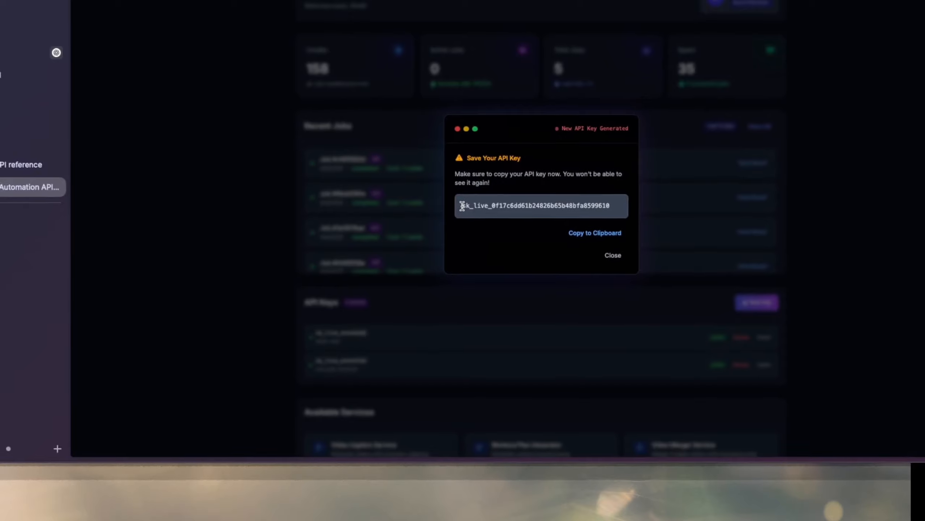
left_click_drag(462, 206, 610, 207)
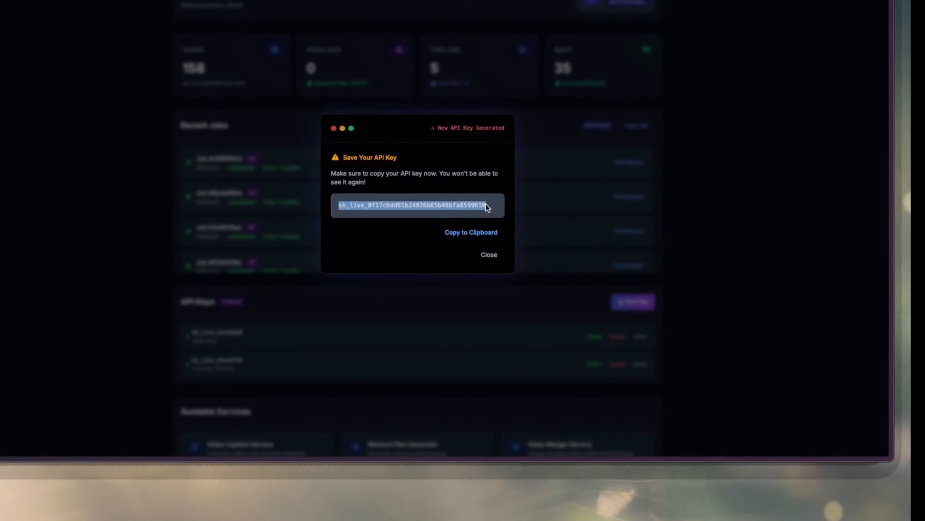
right_click(464, 203)
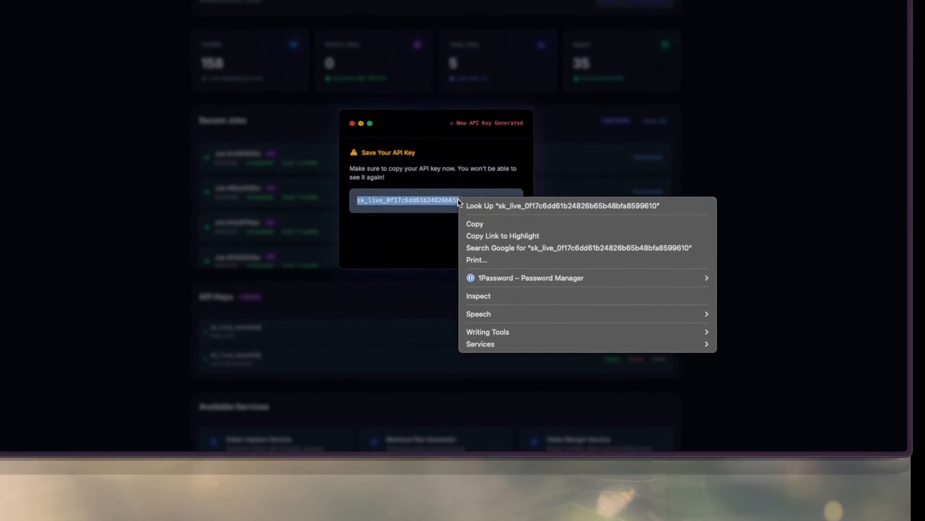
left_click(471, 175)
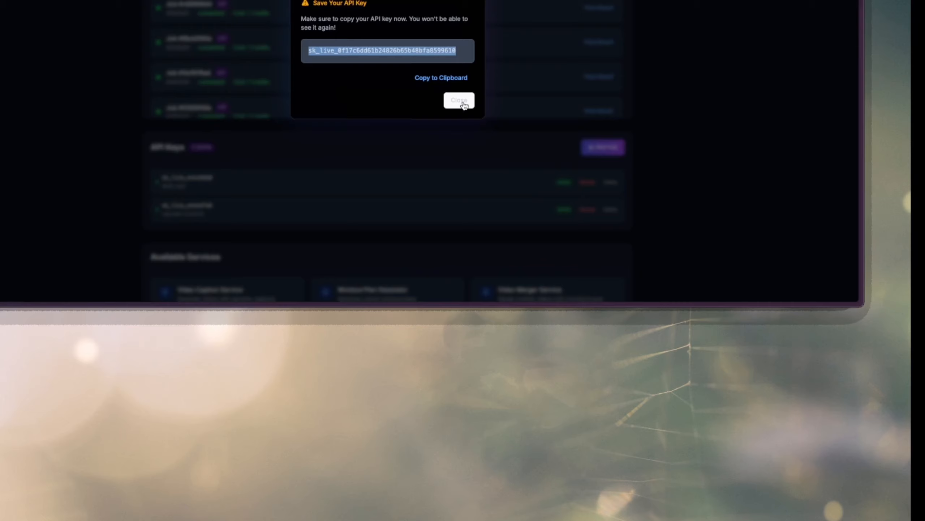
left_click(463, 103)
left_click(150, 216)
left_click(538, 197)
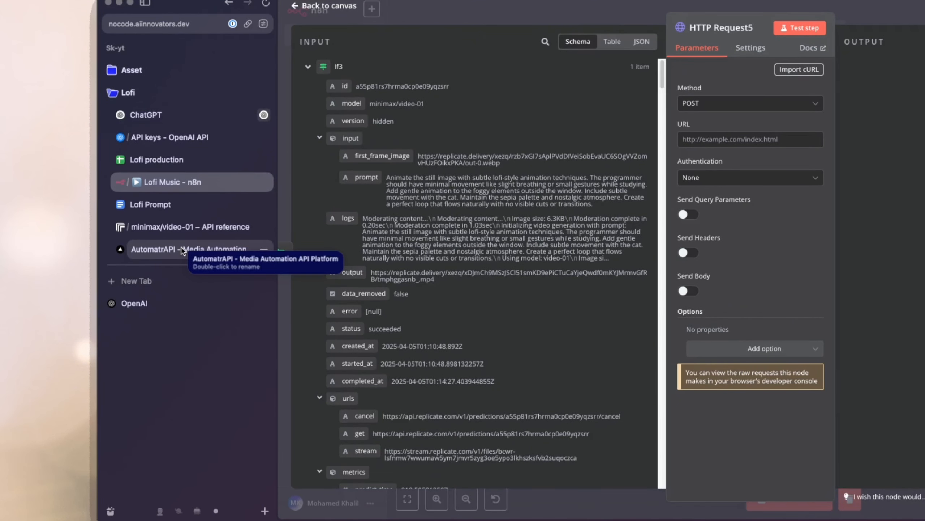
Switch to AutomatrAPI and copy the Generate Lofi Video endpoint URL from the API documentation.
left_click(181, 248)
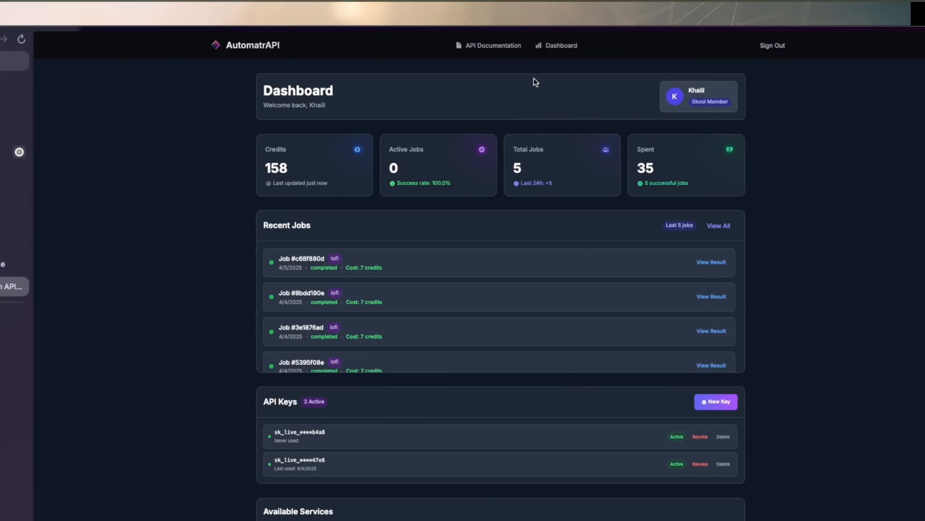
left_click(495, 47)
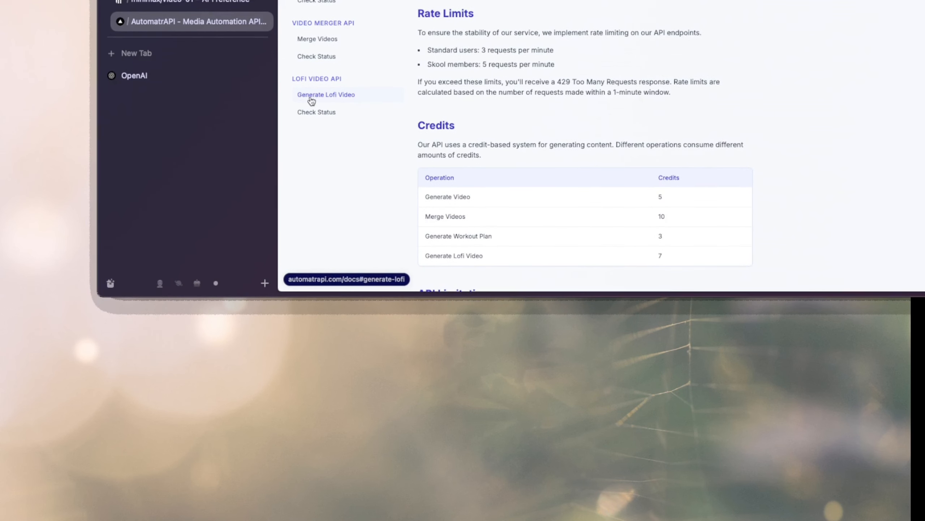
left_click(334, 100)
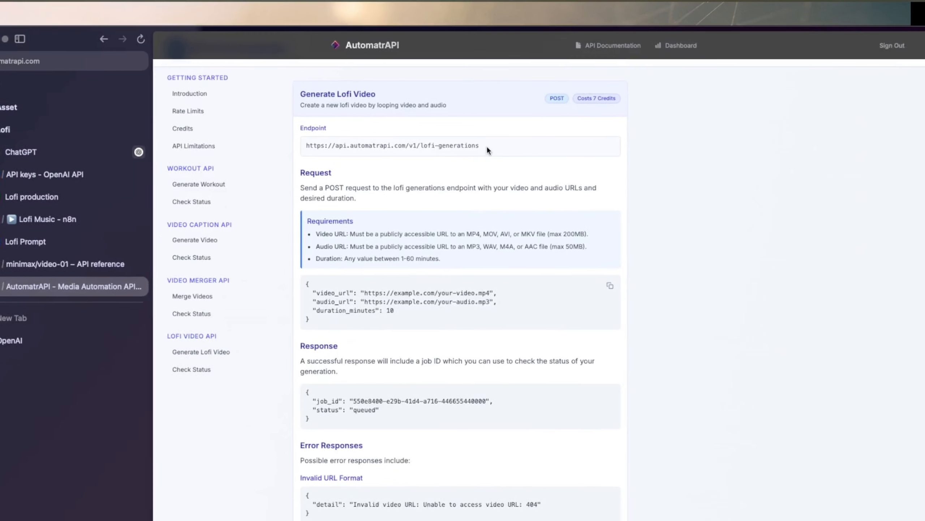
left_click_drag(599, 138, 419, 139)
right_click(422, 145)
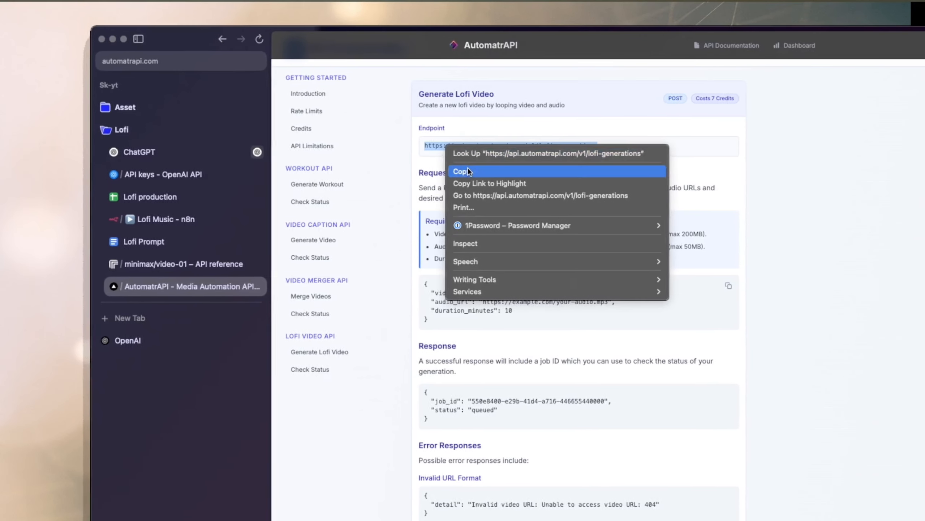
left_click(452, 169)
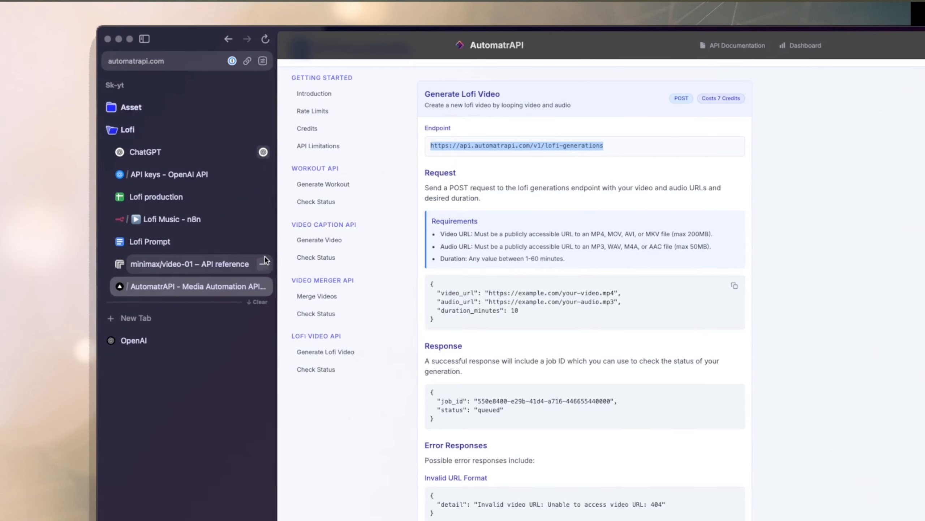
left_click(172, 219)
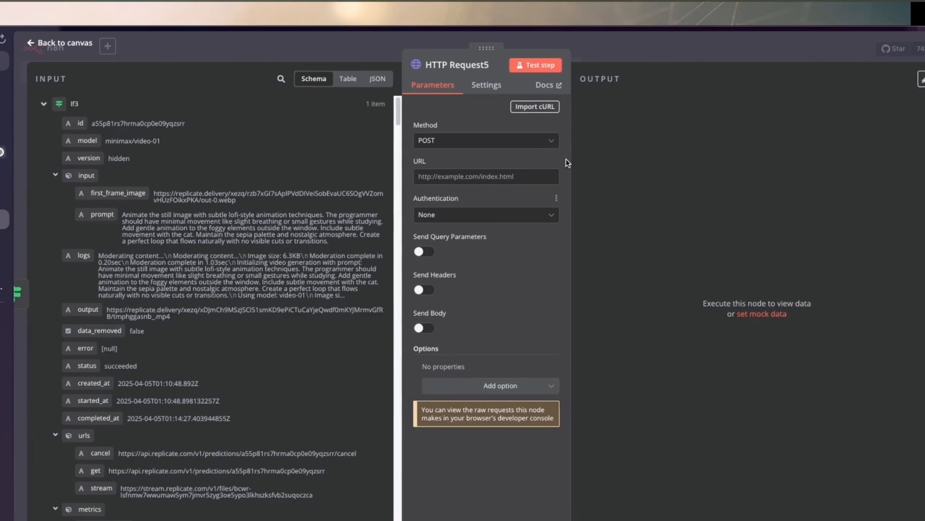
left_click(429, 178)
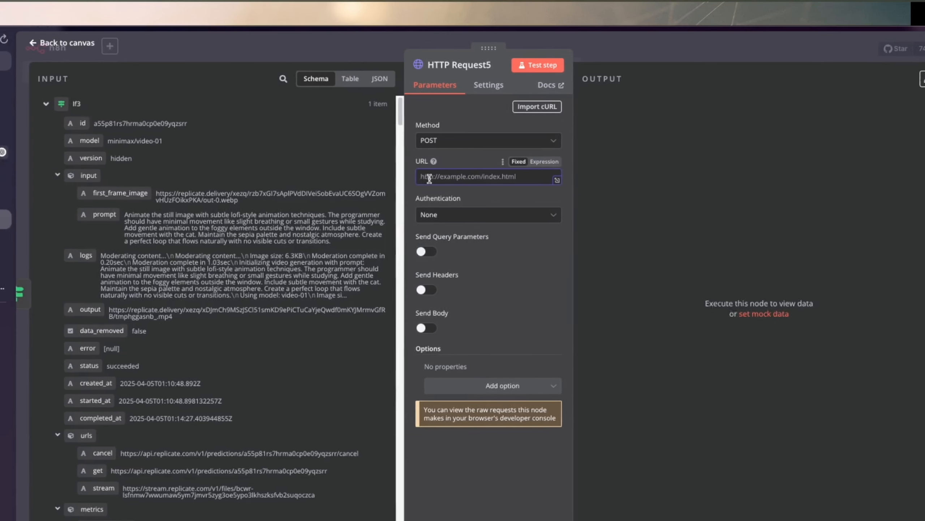
right_click(433, 177)
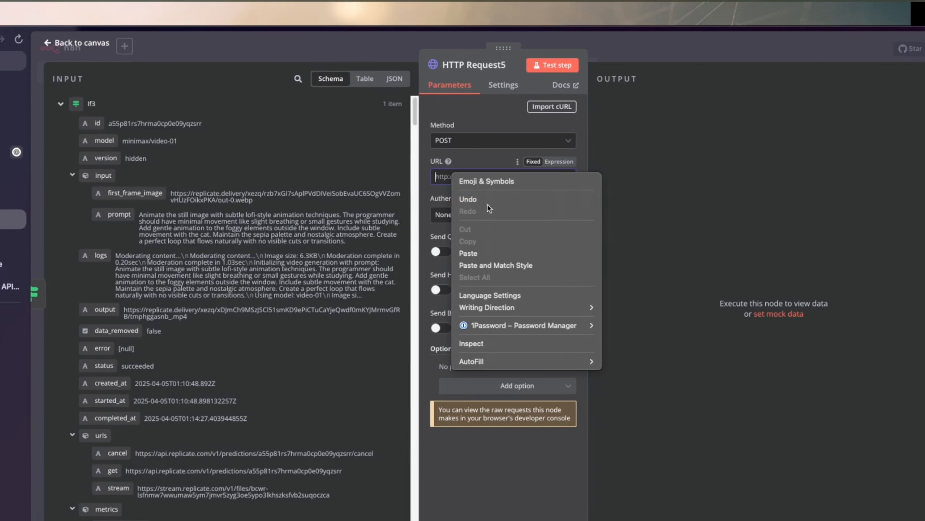
left_click(457, 254)
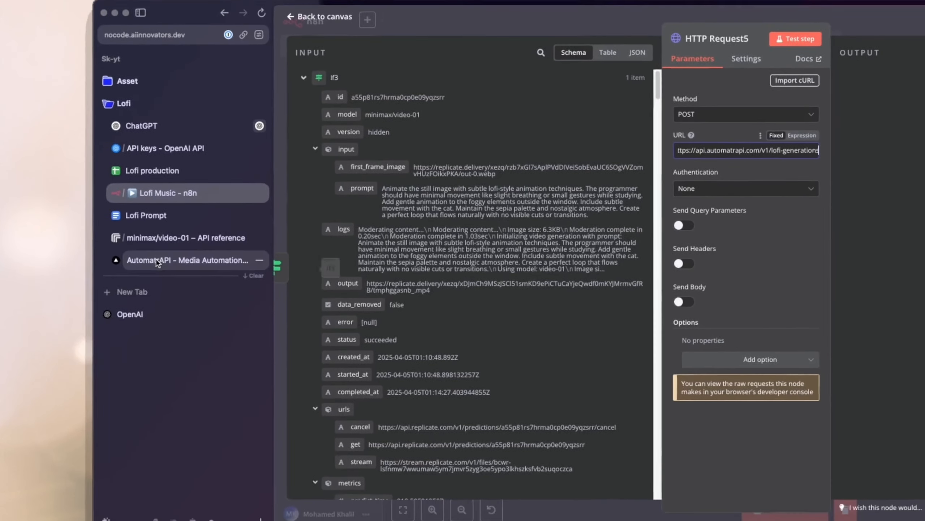
Examine the required Authorization and Content-Type request headers in the introduction of the AutomatrAPI documentation.
left_click(156, 260)
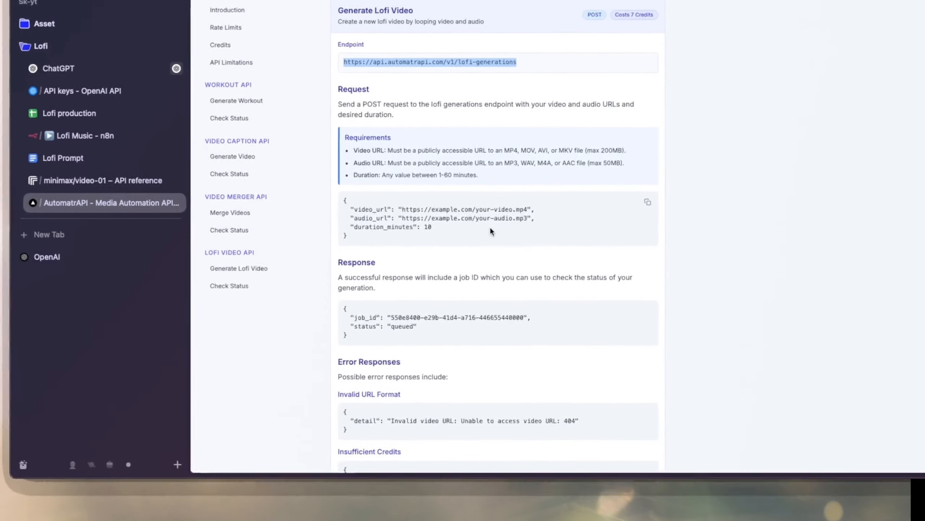
scroll(529, 218, "up", 1)
scroll(441, 233, "up", 15)
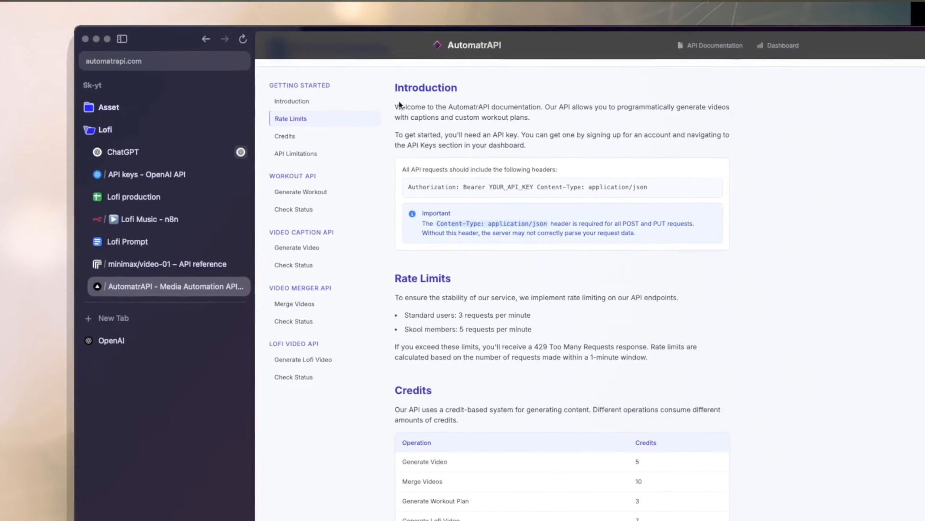
left_click_drag(397, 105, 621, 180)
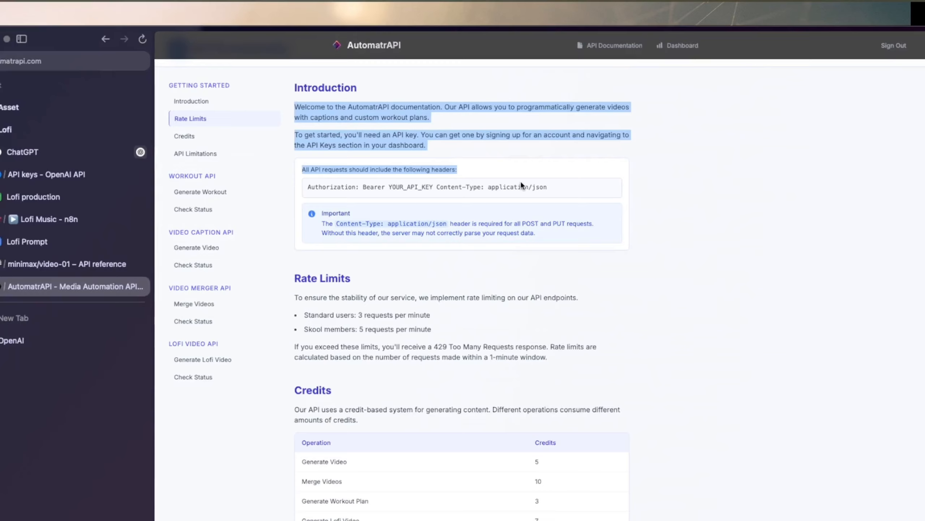
left_click(418, 182)
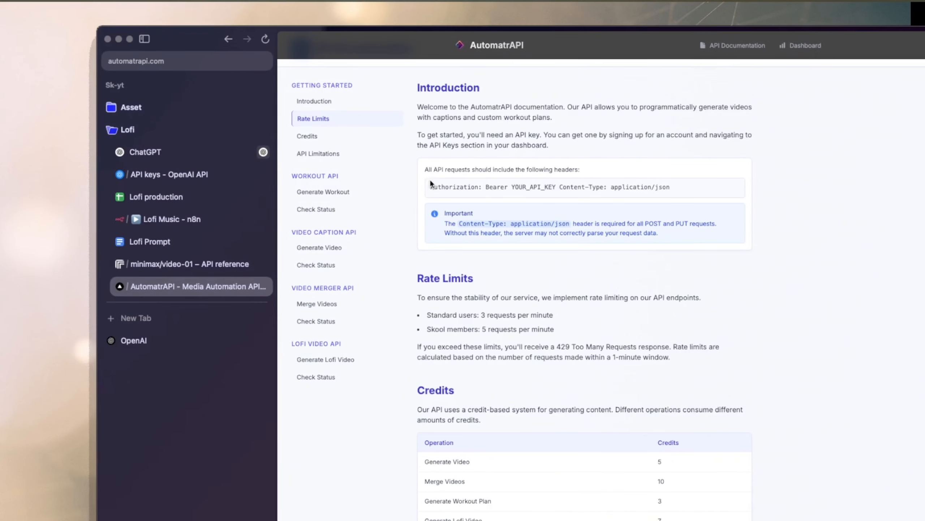
left_click_drag(430, 169, 577, 183)
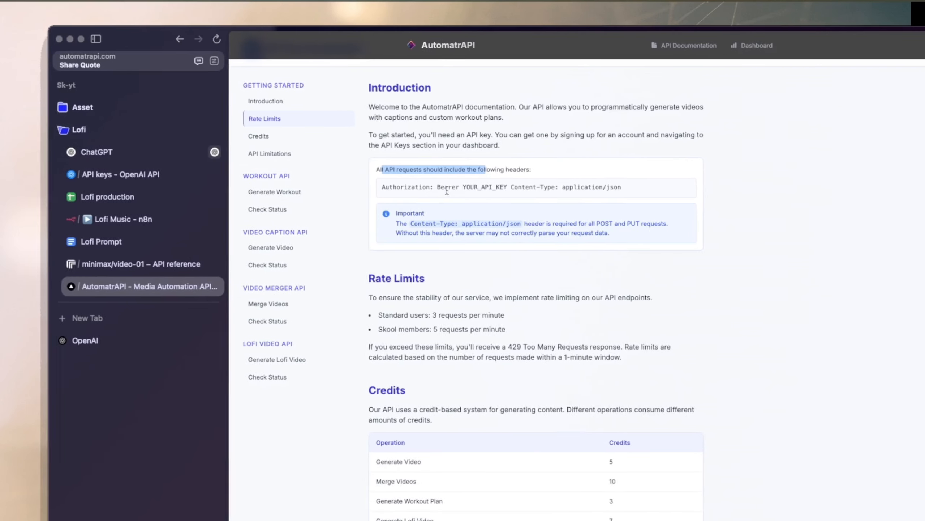
left_click_drag(374, 187, 323, 189)
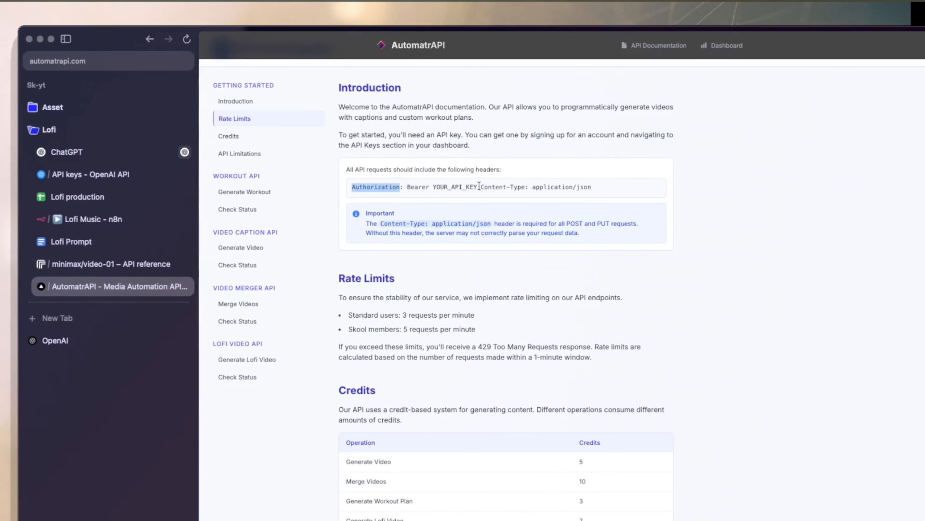
left_click(447, 186)
left_click_drag(460, 186, 530, 183)
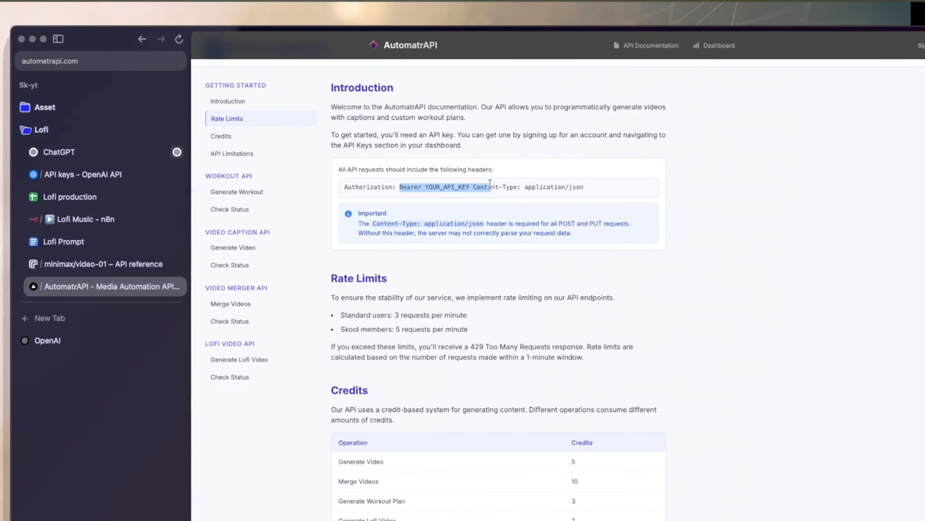
left_click(487, 187)
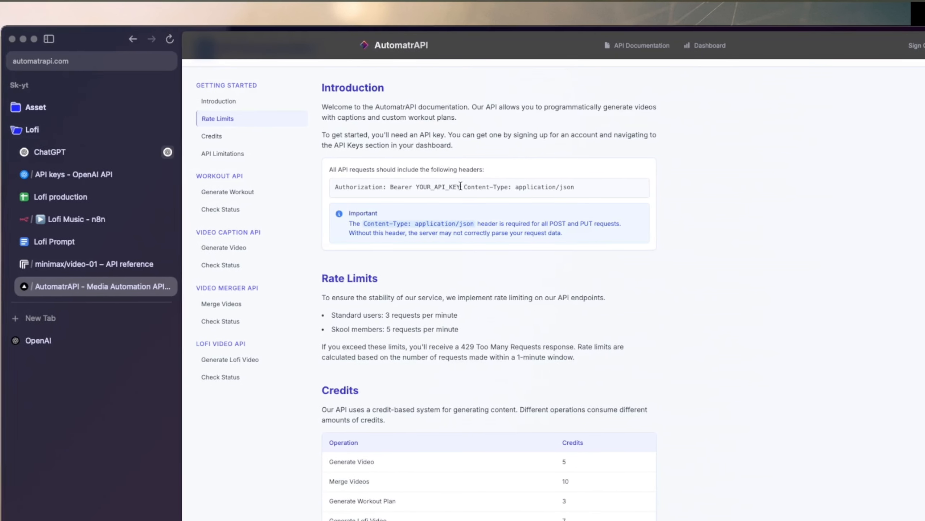
left_click_drag(460, 186, 332, 188)
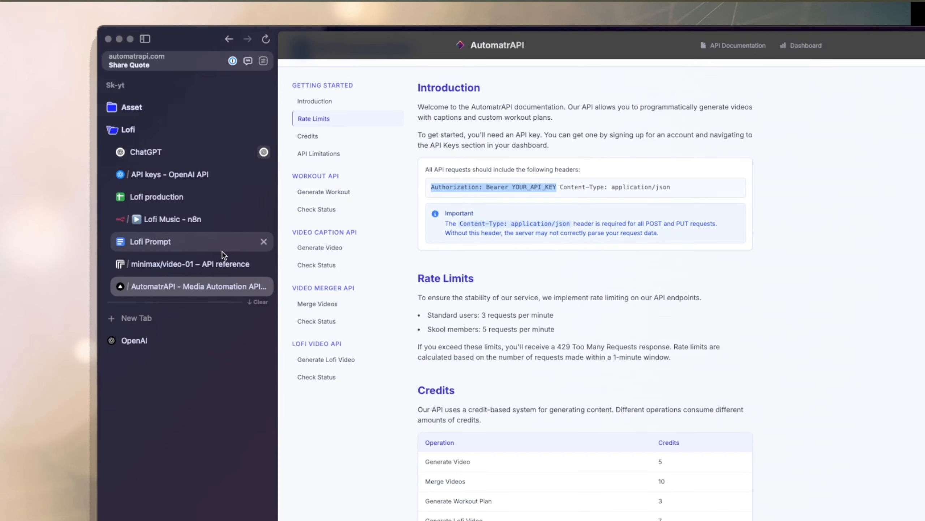
Switch back to n8n and enable sending headers in HTTP Request5, leaving query parameters off.
left_click(169, 223)
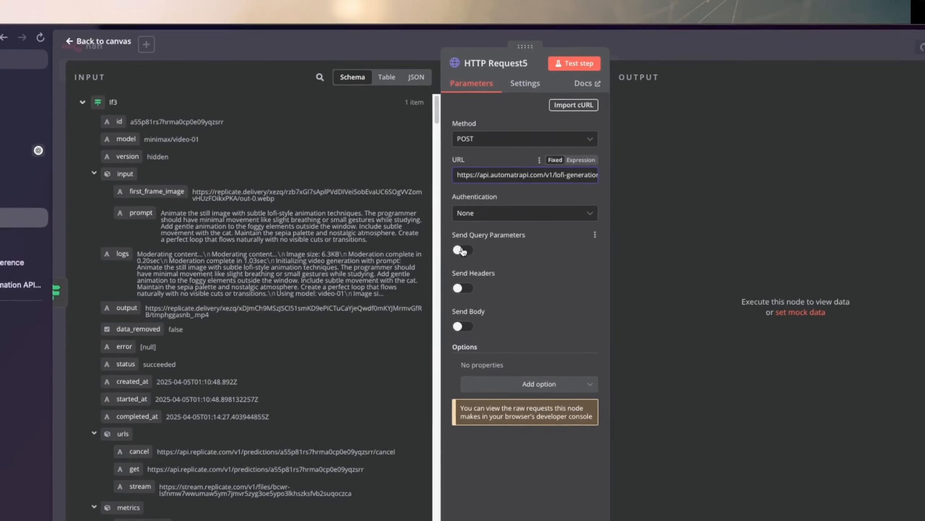
left_click(462, 251)
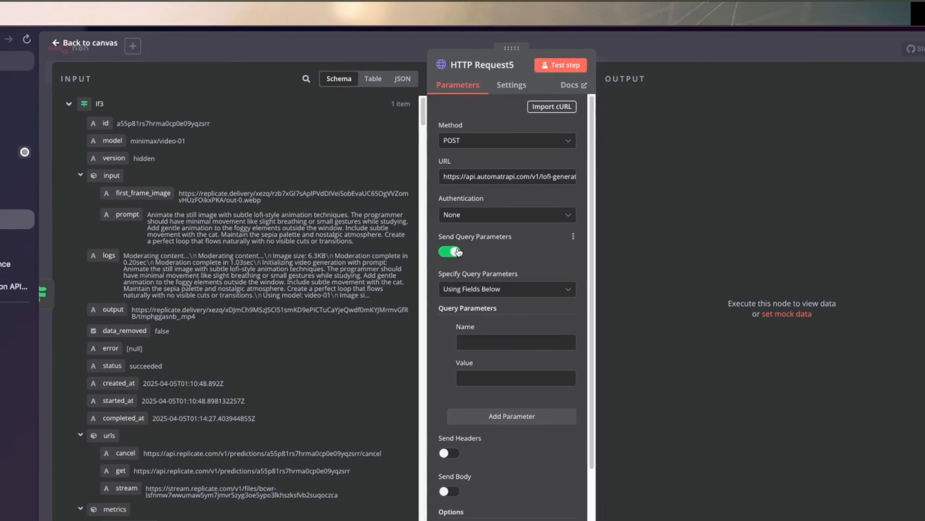
left_click(462, 250)
left_click(461, 252)
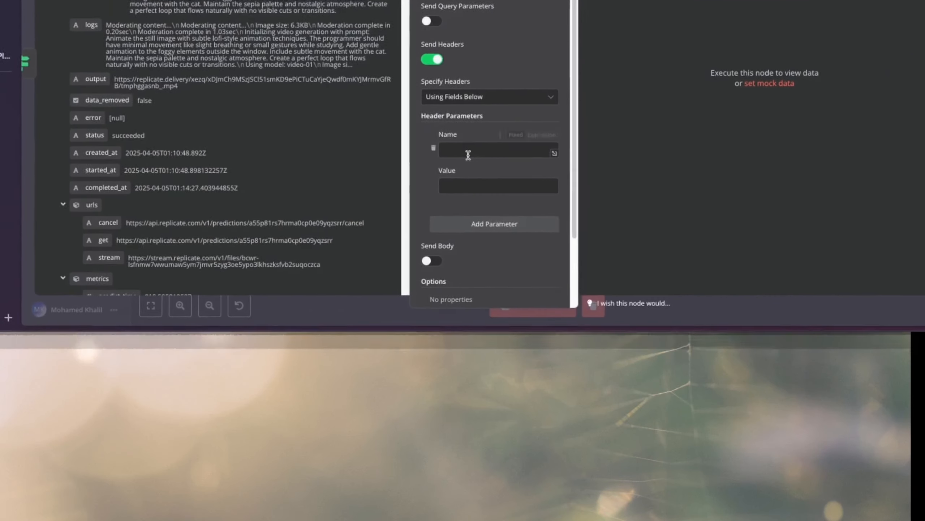
Set the first header's name to Authorization and its value to Bearer, removing the API key placeholder.
left_click(468, 120)
key("ctrl+v")
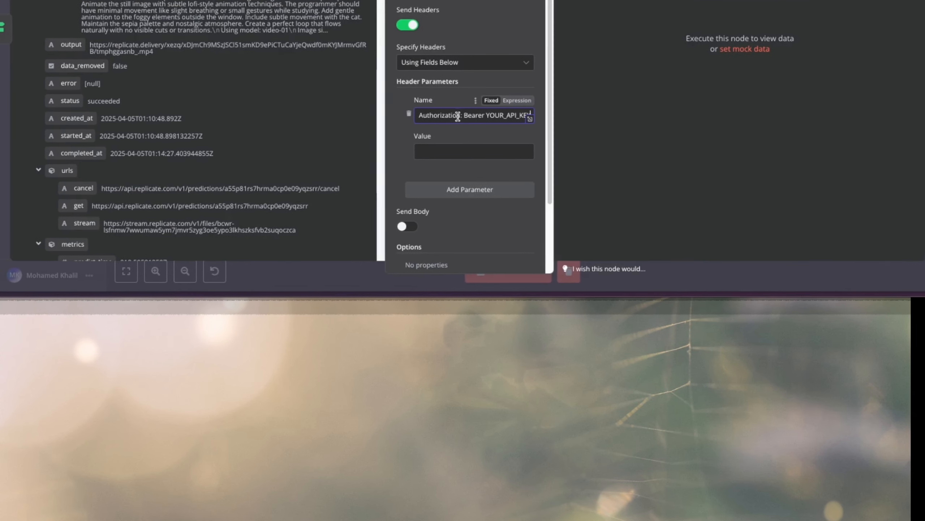
left_click_drag(463, 115, 538, 119)
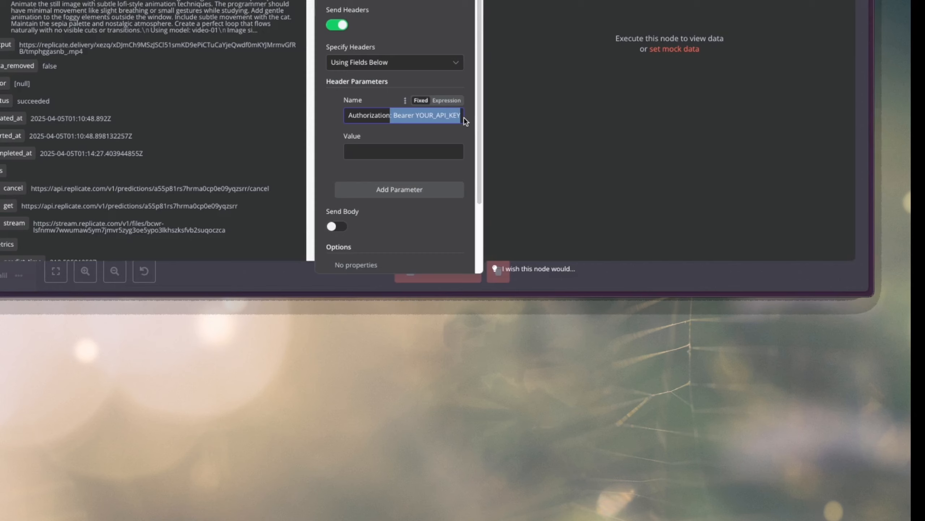
key("ctrl+x")
left_click(373, 150)
key("ctrl+v")
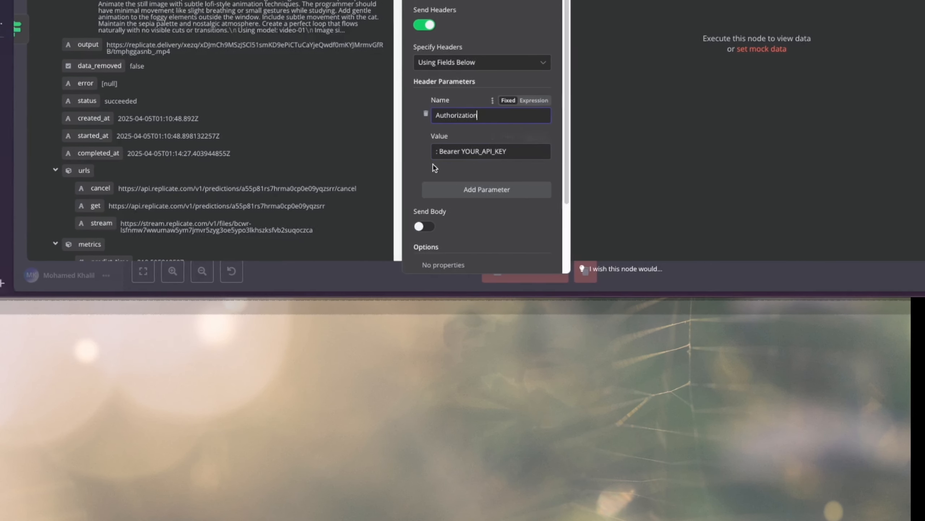
left_click(439, 151)
key("BackSpace")
key("BackSpace")
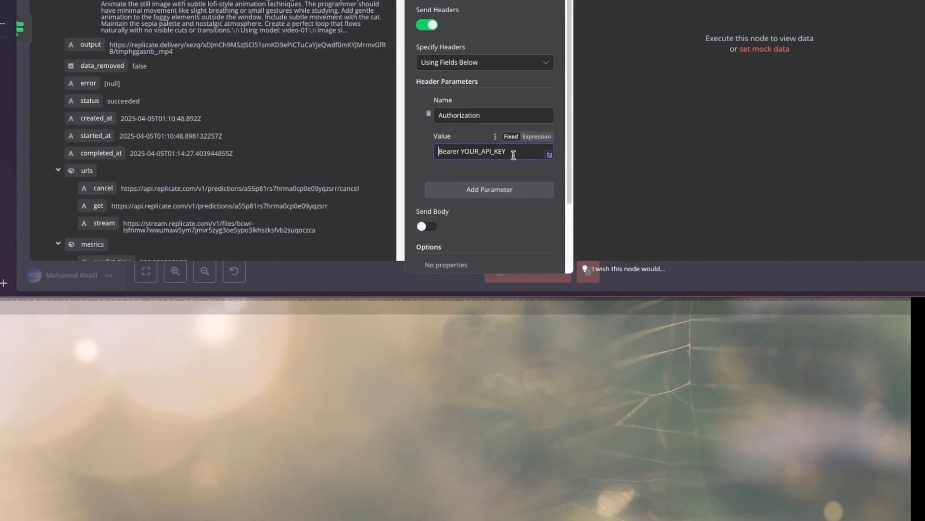
left_click_drag(527, 151, 445, 151)
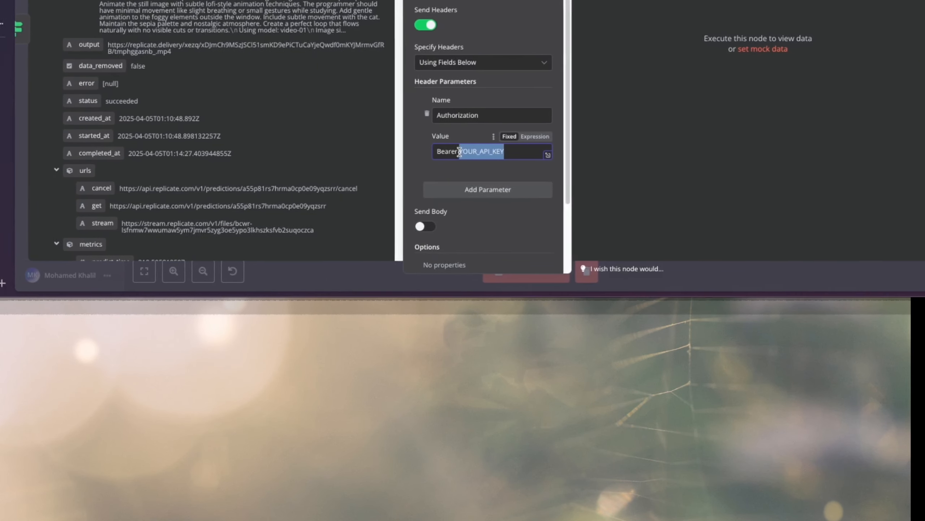
key("BackSpace")
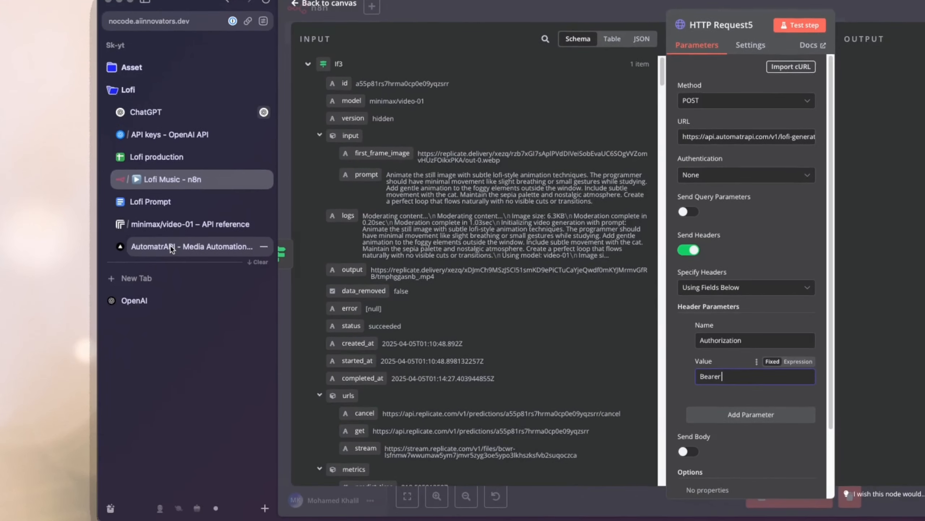
Generate and copy a new API key in the AutomatrAPI dashboard, and paste it after Bearer in the n8n Authorization header value.
left_click(173, 249)
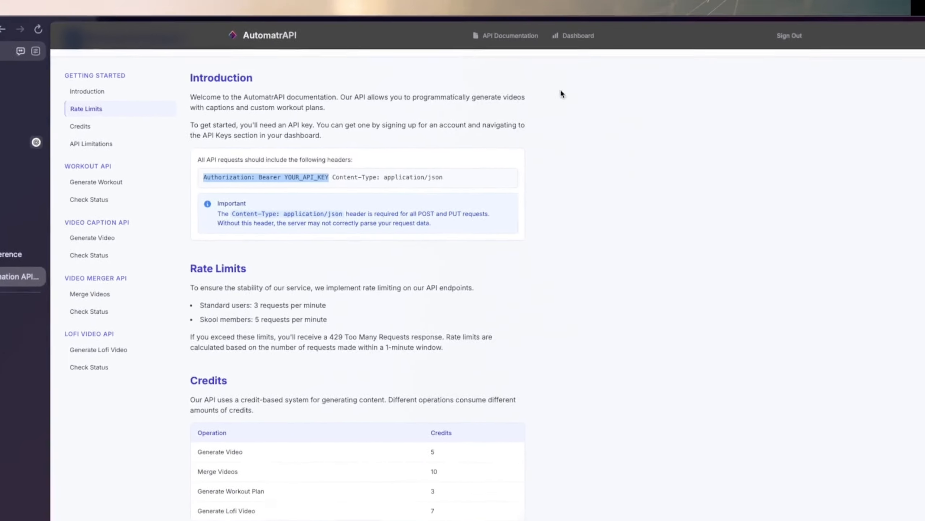
left_click(480, 43)
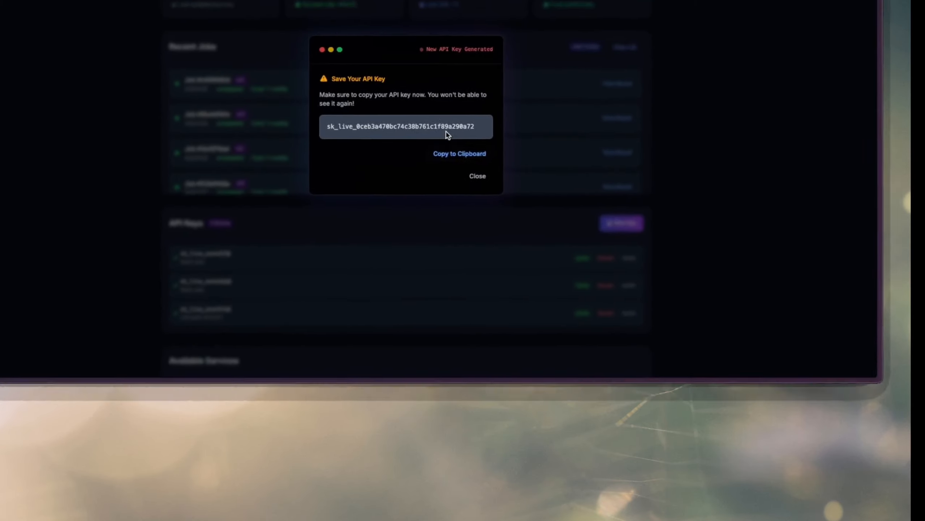
double_click(319, 41)
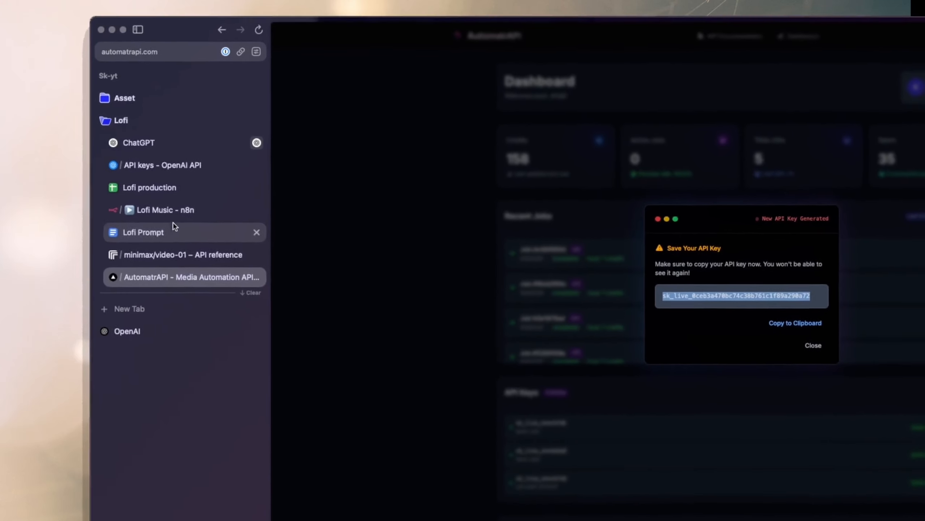
left_click(175, 222)
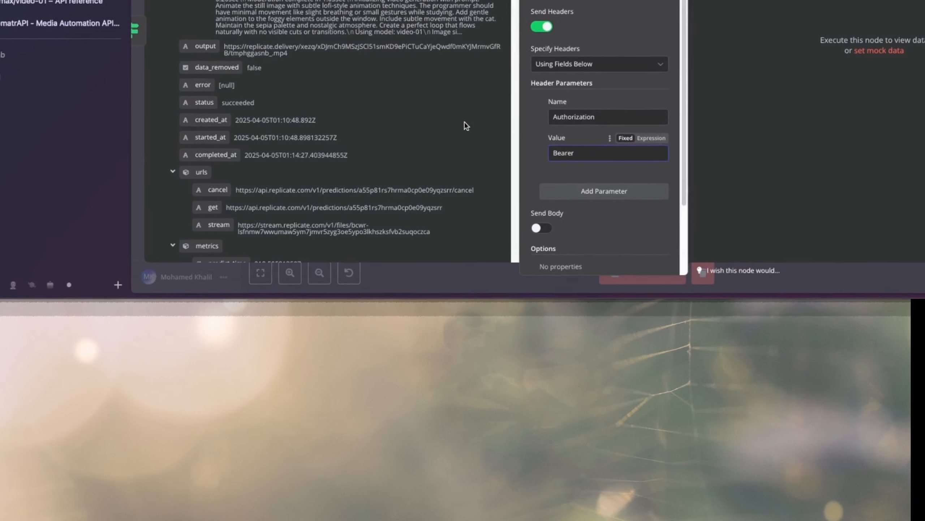
key("super+v")
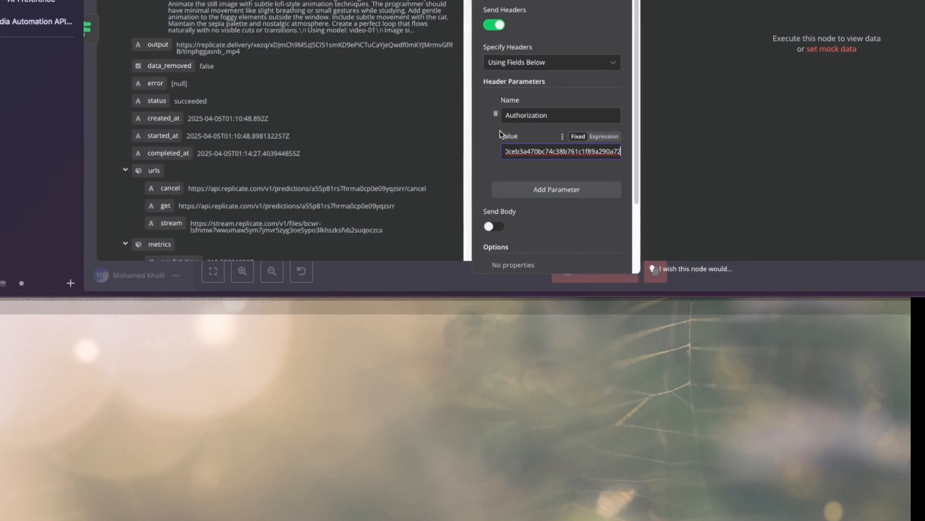
Add a second header parameter in n8n, and copy the Content-Type: application/json header text from the AutomatrAPI documentation's introduction.
scroll(527, 153, "down", 2)
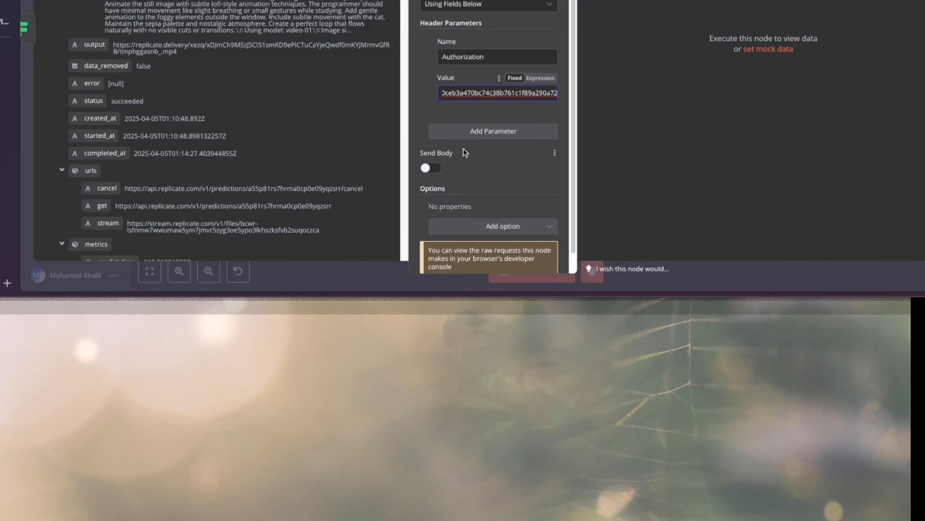
left_click(467, 133)
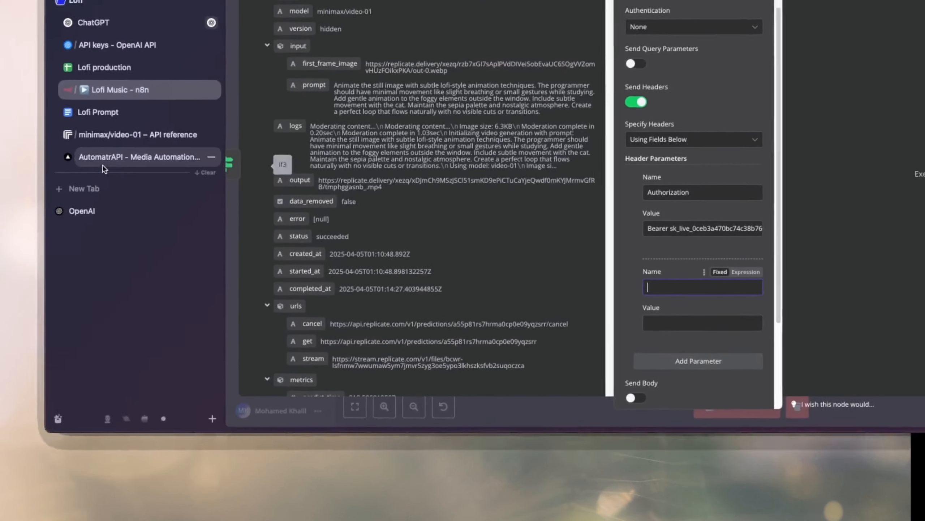
left_click(7, 21)
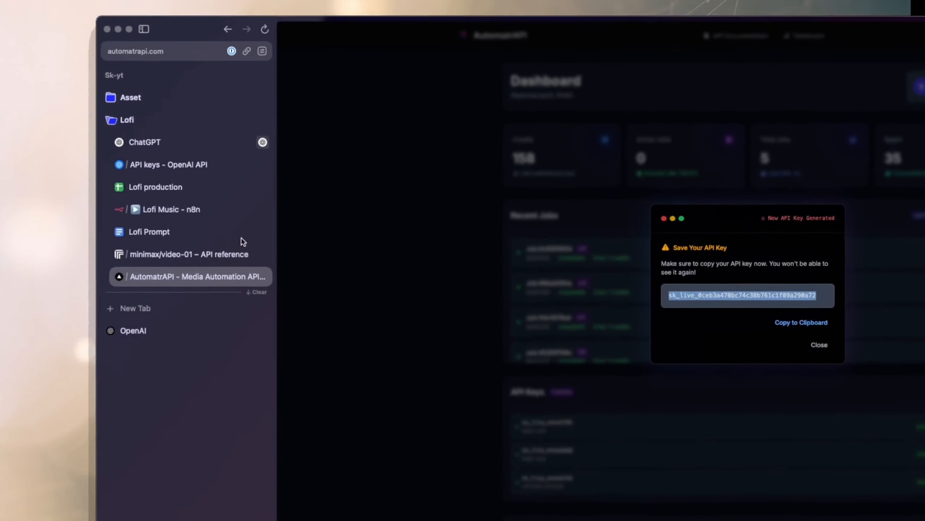
left_click(570, 81)
left_click(562, 44)
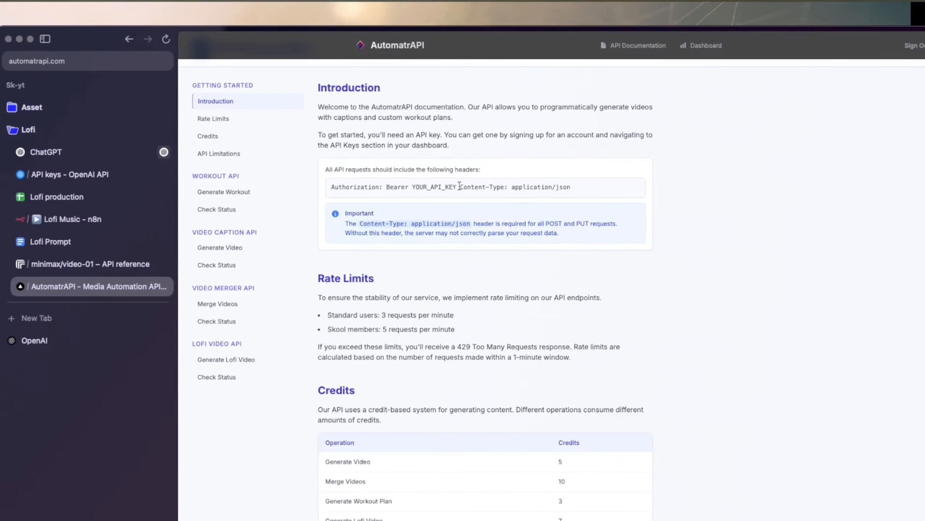
left_click_drag(445, 187, 558, 187)
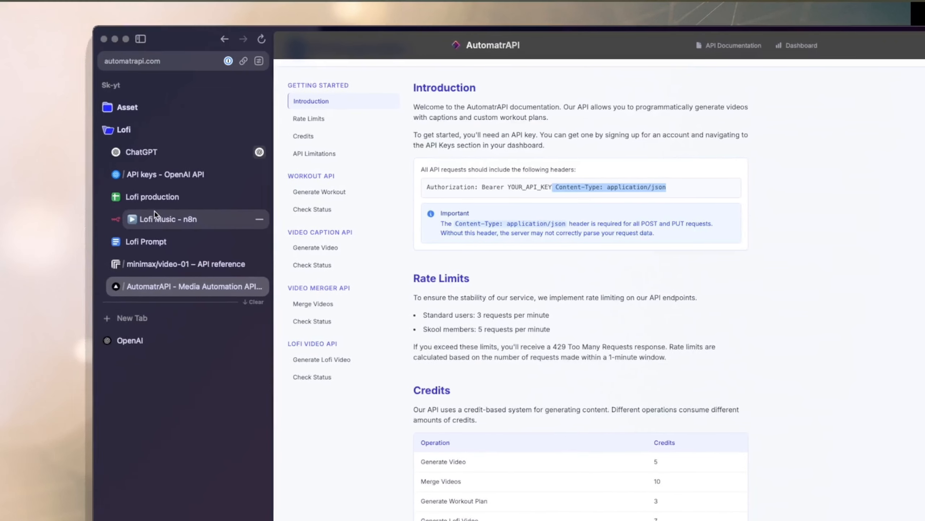
Switch back to n8n and set the second header's name to Content-Type and its value to application/json.
left_click(127, 219)
key("super+v")
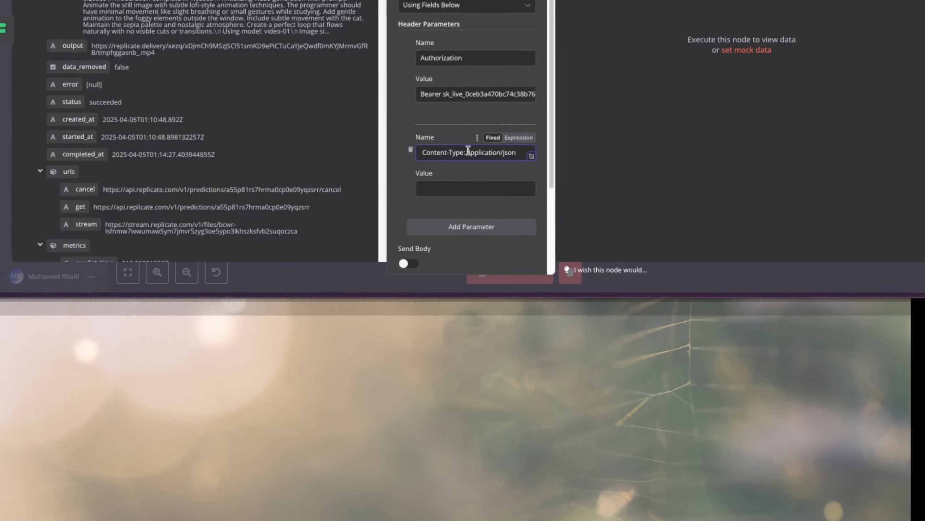
left_click_drag(464, 151, 514, 150)
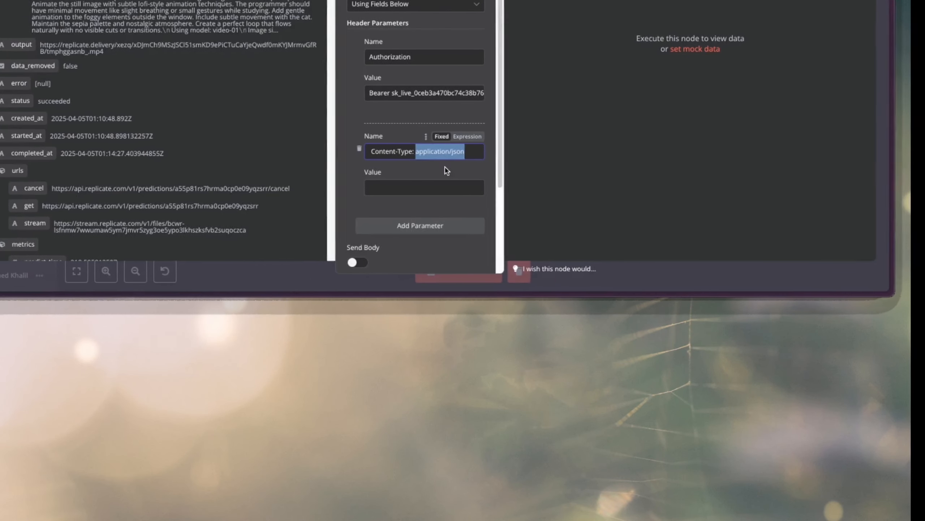
key("ctrl+x")
left_click(462, 187)
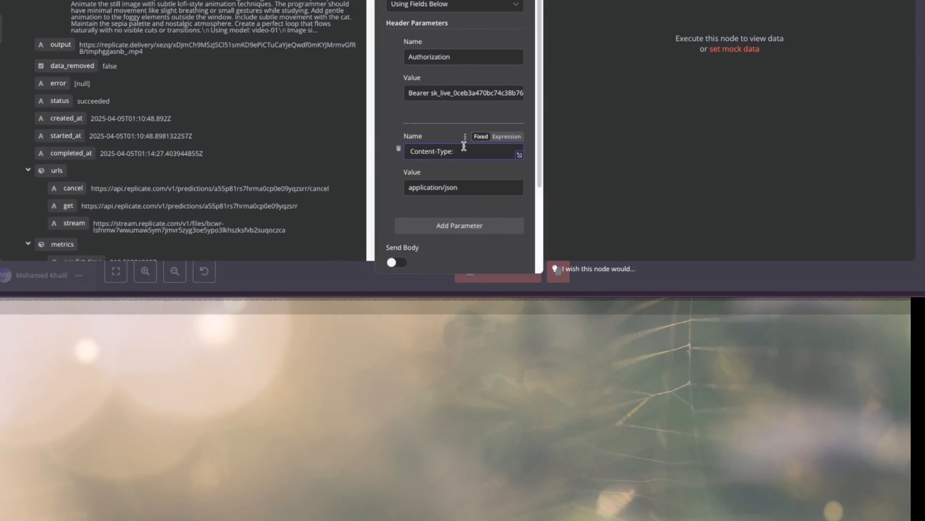
key("BackSpace")
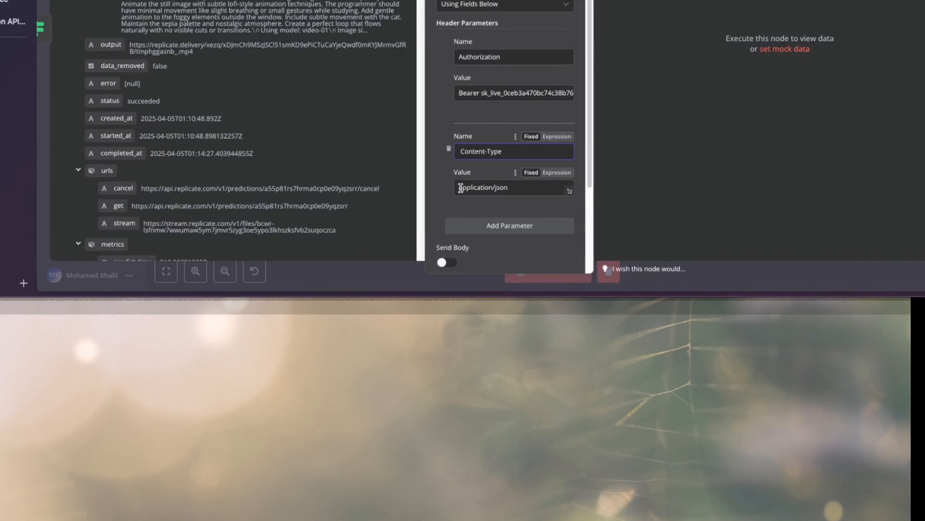
left_click(461, 187)
Enable sending a request body in HTTP Request5.
scroll(525, 175, "down", 3)
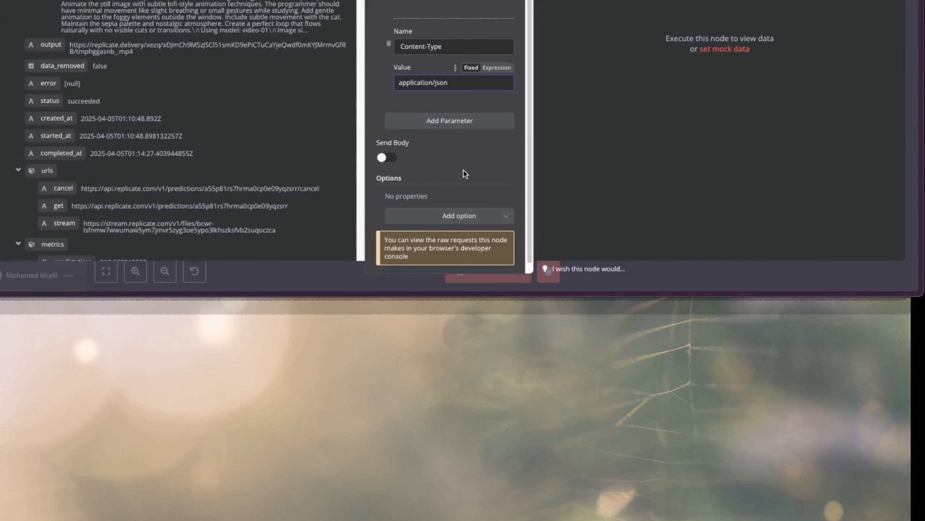
scroll(427, 152, "down", 1)
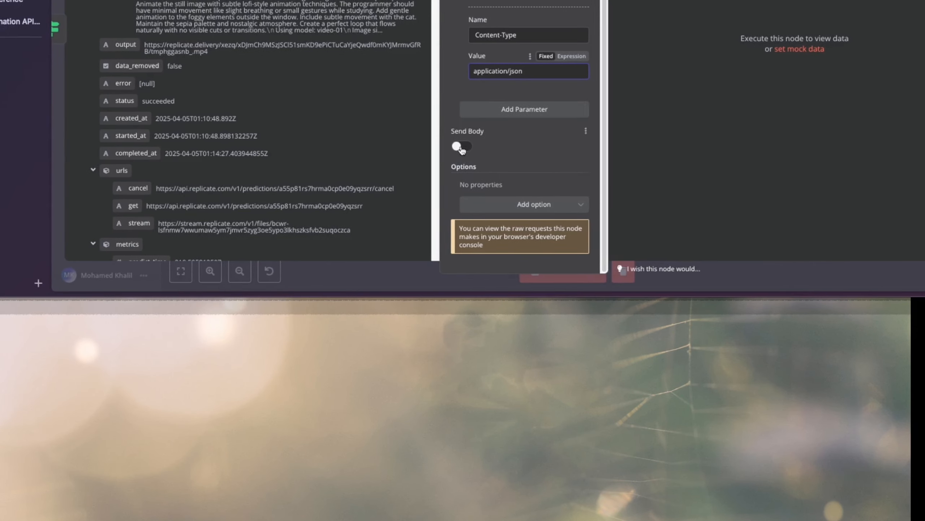
left_click(460, 147)
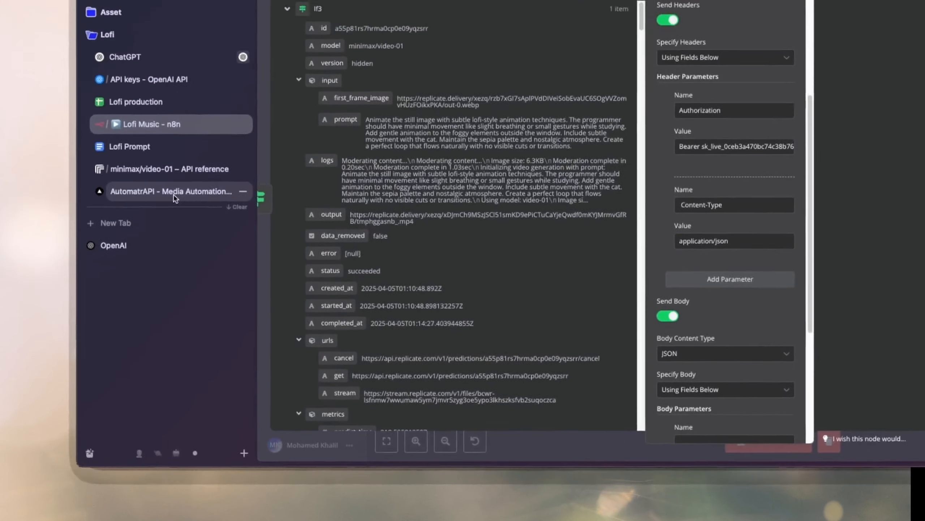
Switch to AutomatrAPI, copy the Generate Lofi Video request example from the documentation, and return to n8n.
left_click(197, 222)
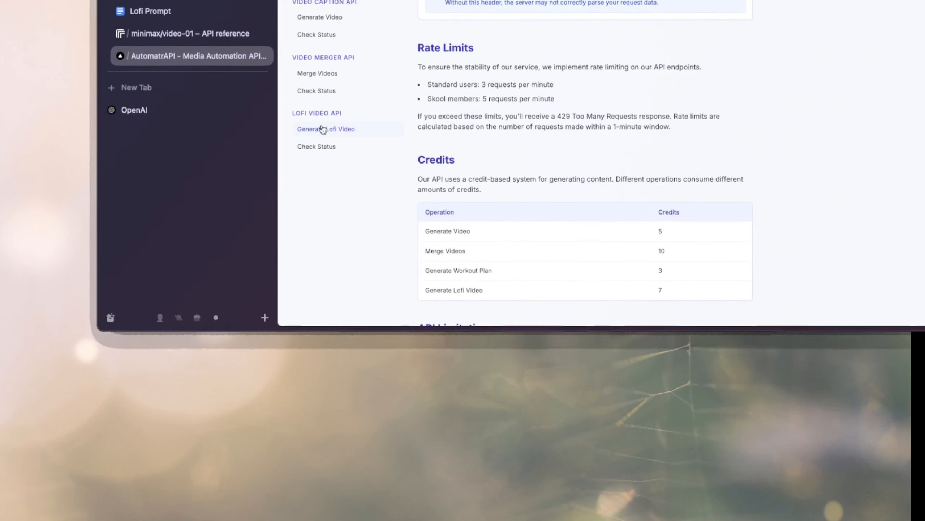
left_click(322, 129)
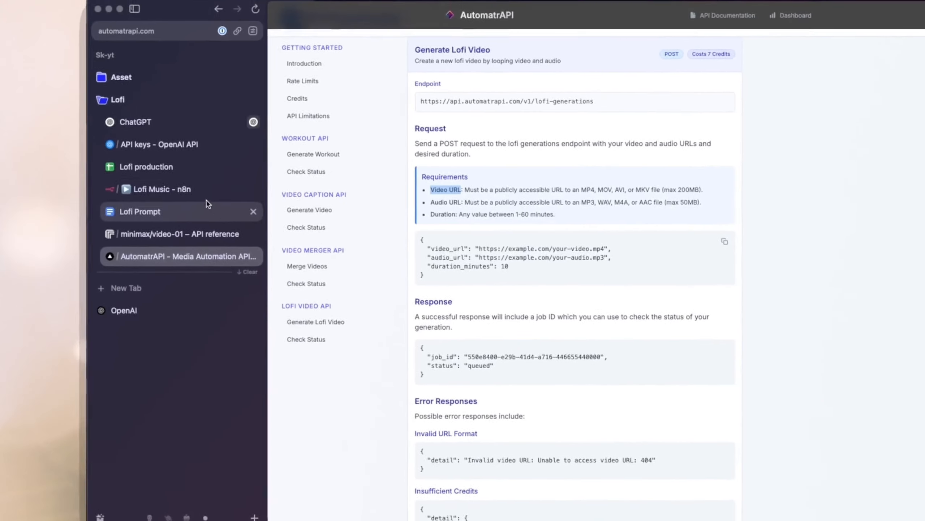
left_click(193, 189)
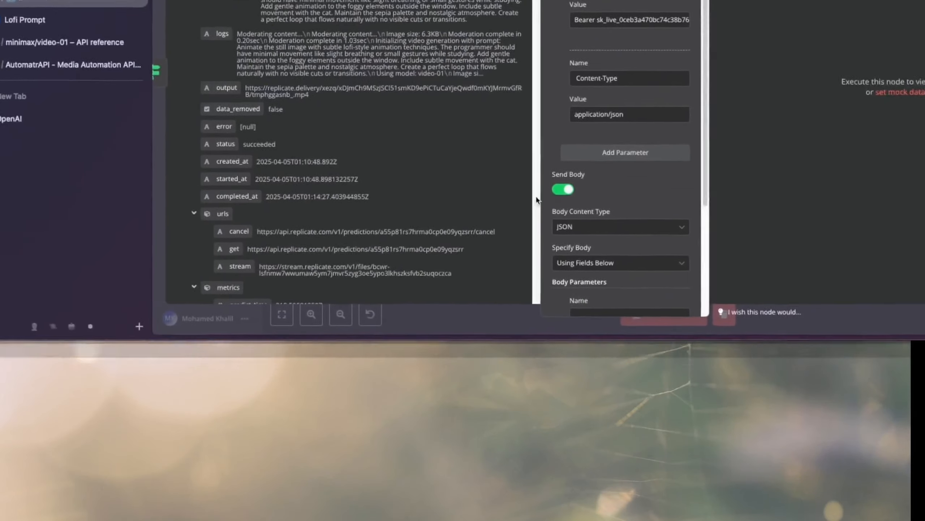
Set the body content type to JSON, specify the body Using JSON, and paste the copied request example into the JSON field.
scroll(489, 166, "down", 3)
scroll(487, 164, "up", 1)
scroll(463, 145, "down", 1)
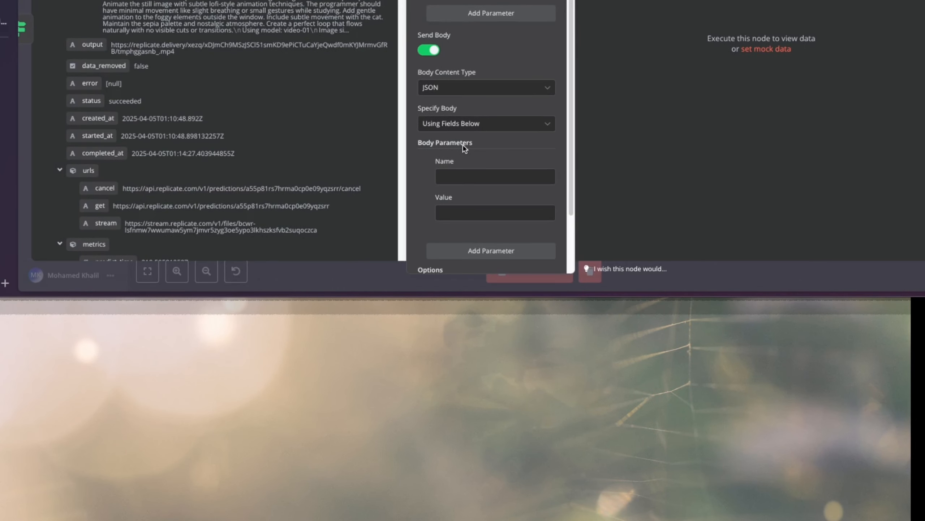
scroll(462, 146, "down", 2)
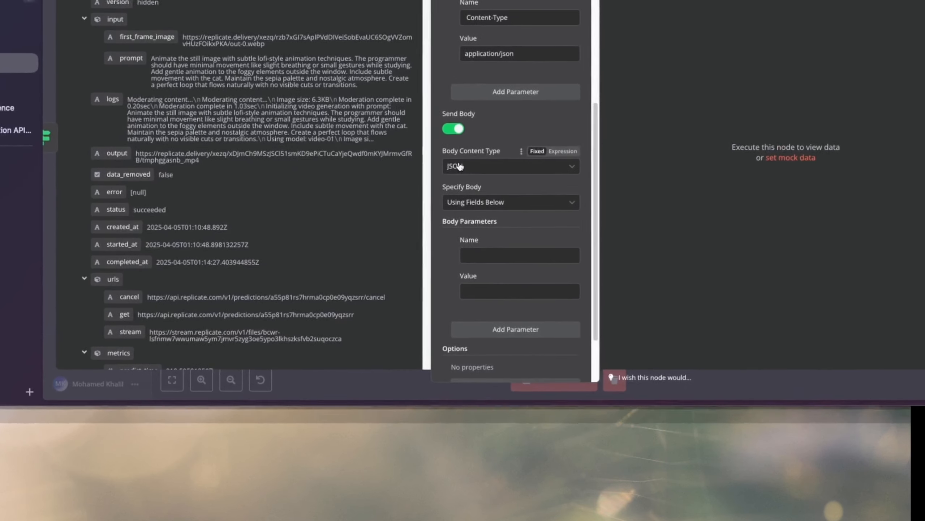
left_click(453, 88)
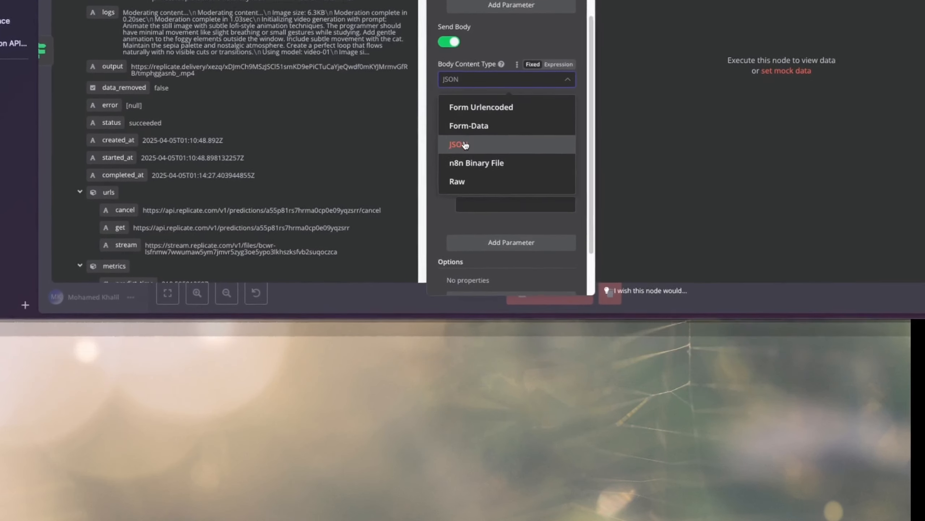
left_click(459, 147)
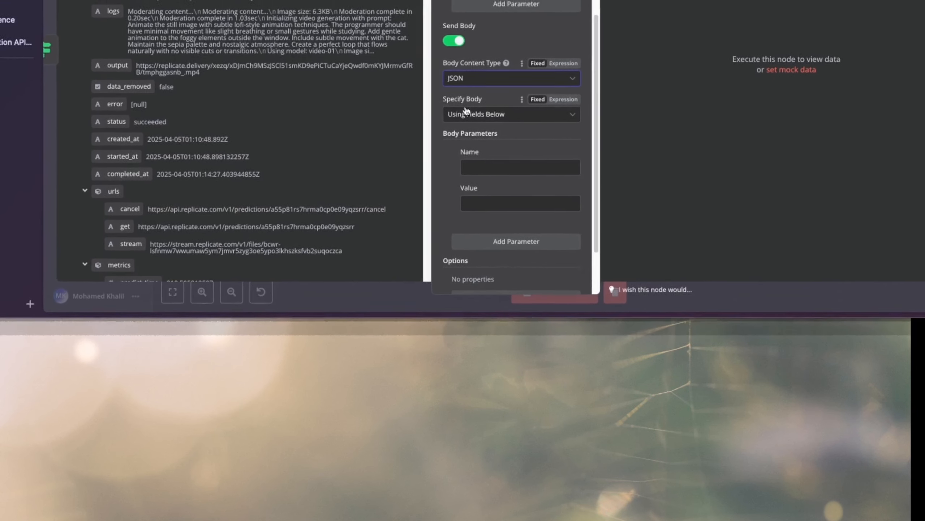
left_click(464, 99)
left_click(465, 140)
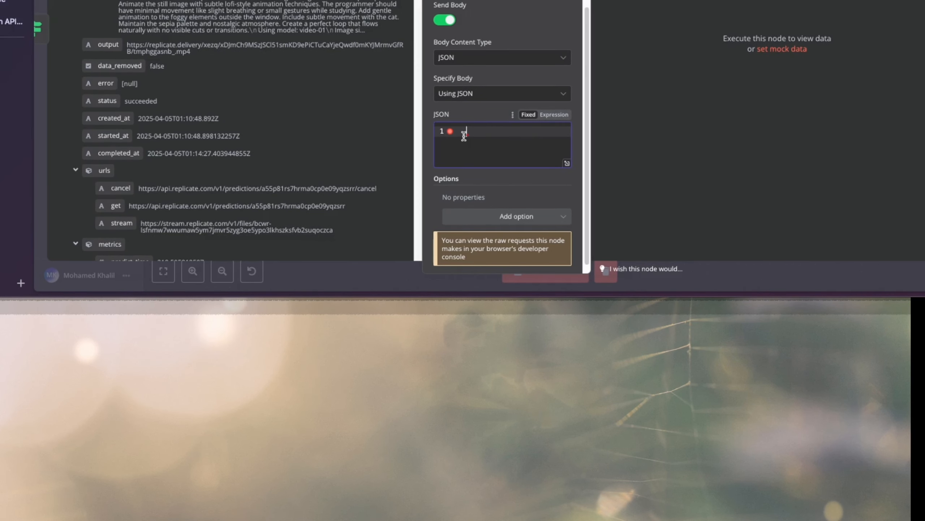
key("ctrl+v")
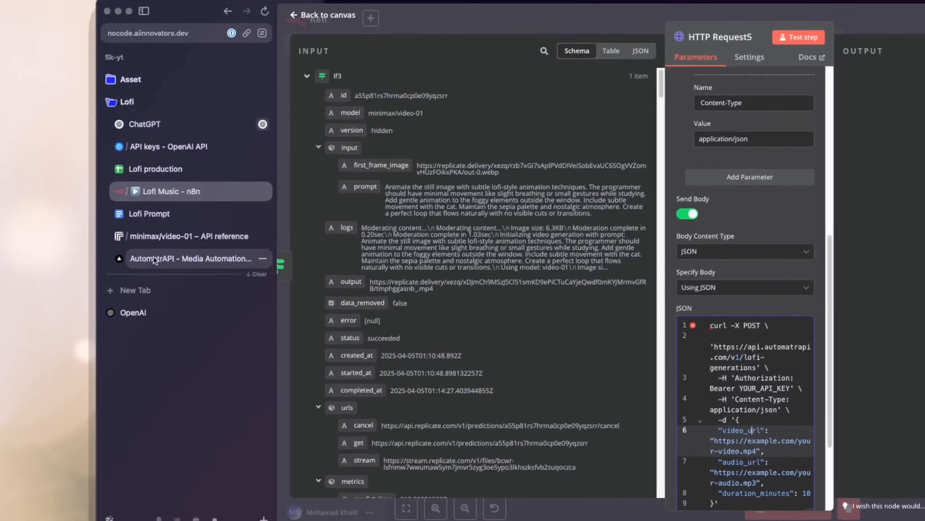
Replace the n8n JSON body with the AutomatrAPI documentation's example object containing video_url, audio_url and duration_minutes 10.
left_click(153, 259)
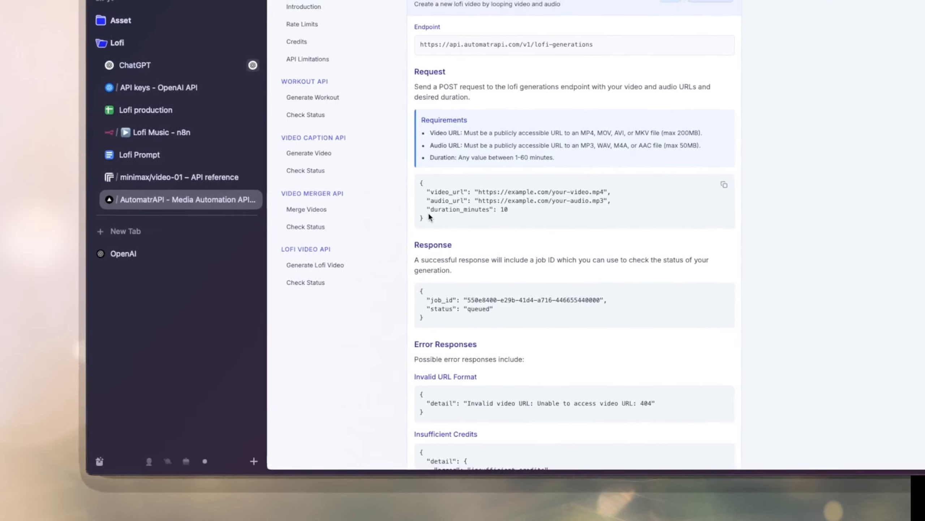
left_click_drag(429, 217, 408, 187)
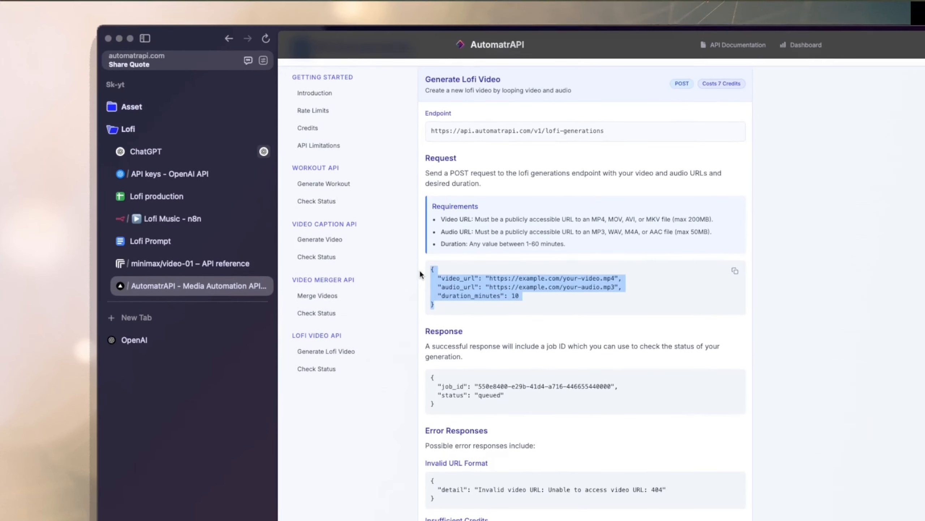
key("ctrl+a")
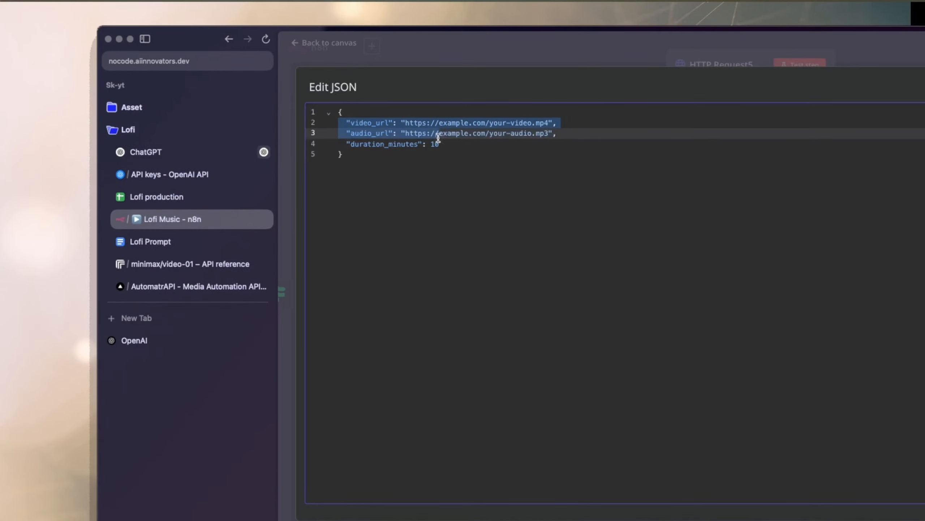
Switch the JSON body to an expression, open it in the large editor, and clear the placeholder video_url and audio_url values.
left_click_drag(438, 138, 457, 135)
key("Escape")
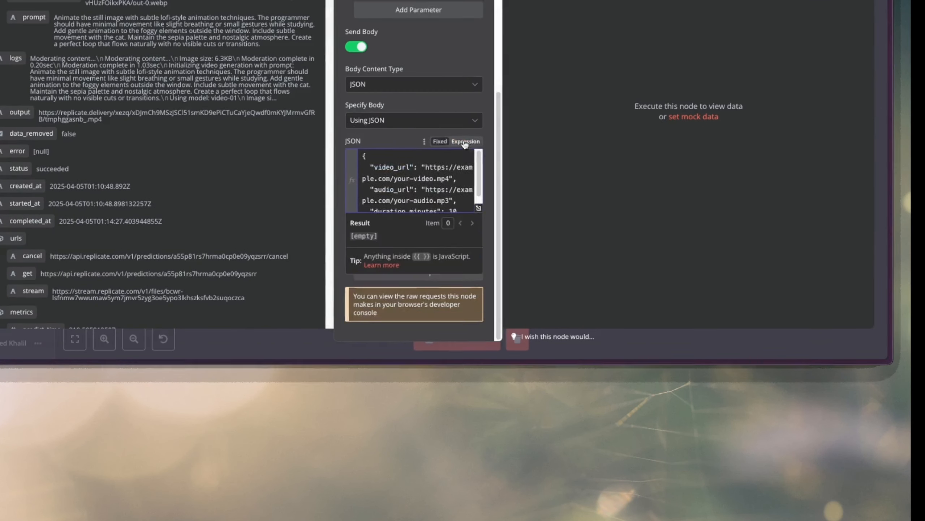
left_click(465, 143)
left_click(479, 207)
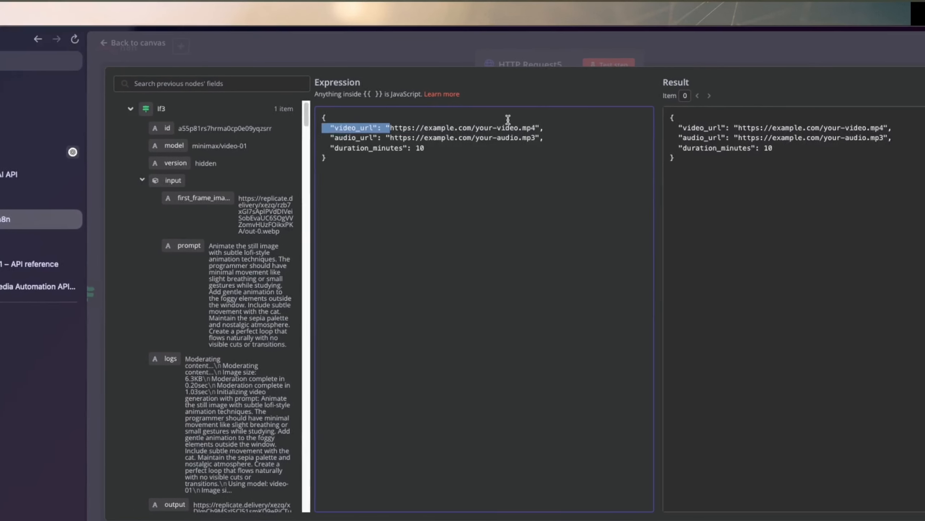
left_click_drag(390, 128, 535, 127)
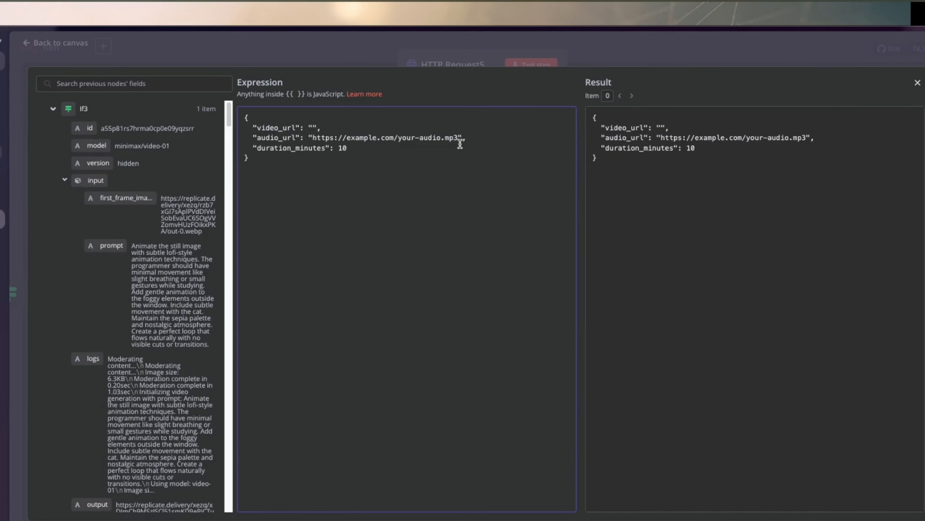
left_click_drag(461, 138, 314, 138)
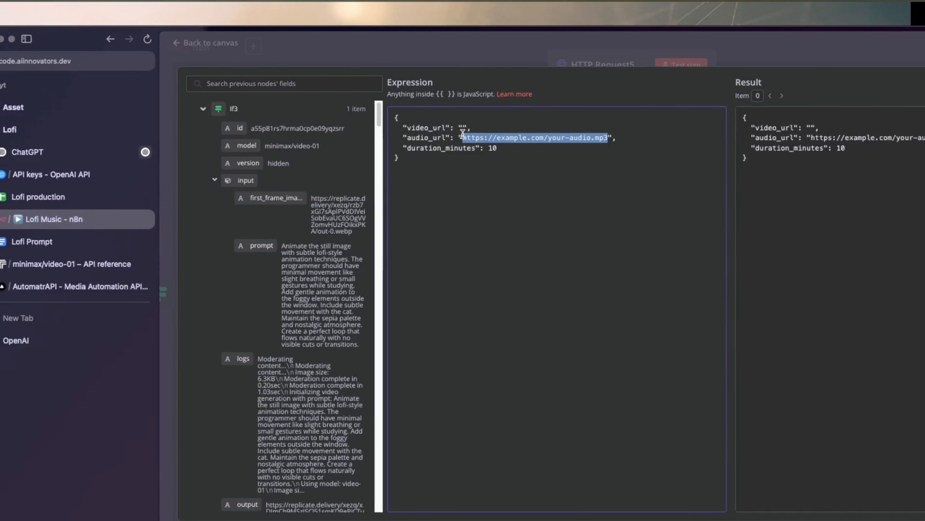
key("BackSpace")
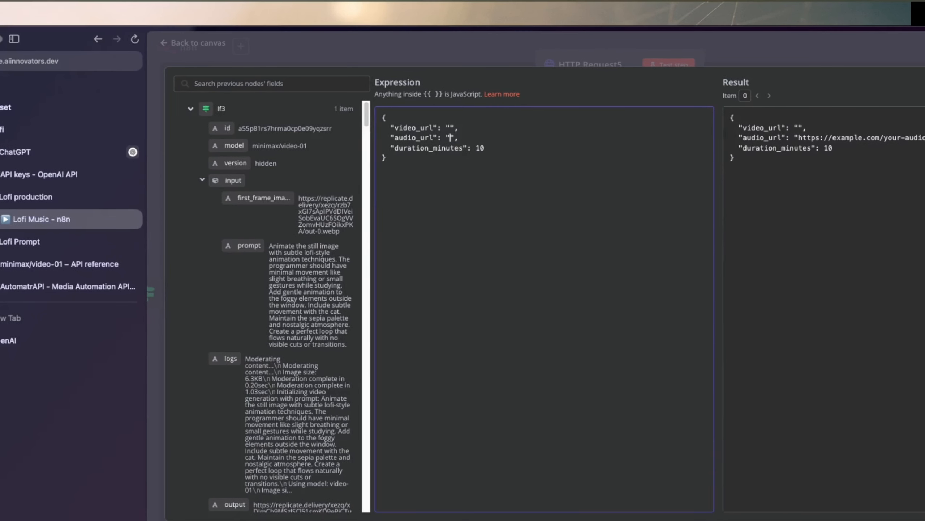
Map the If3 node's output field, {{ $json.output }}, between the video_url quotes.
scroll(401, 182, "down", 1)
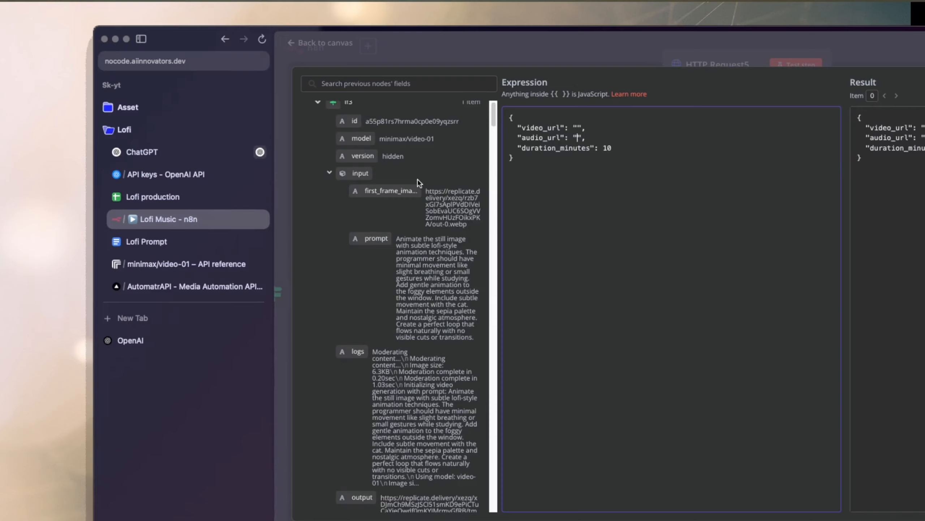
scroll(397, 182, "up", 1)
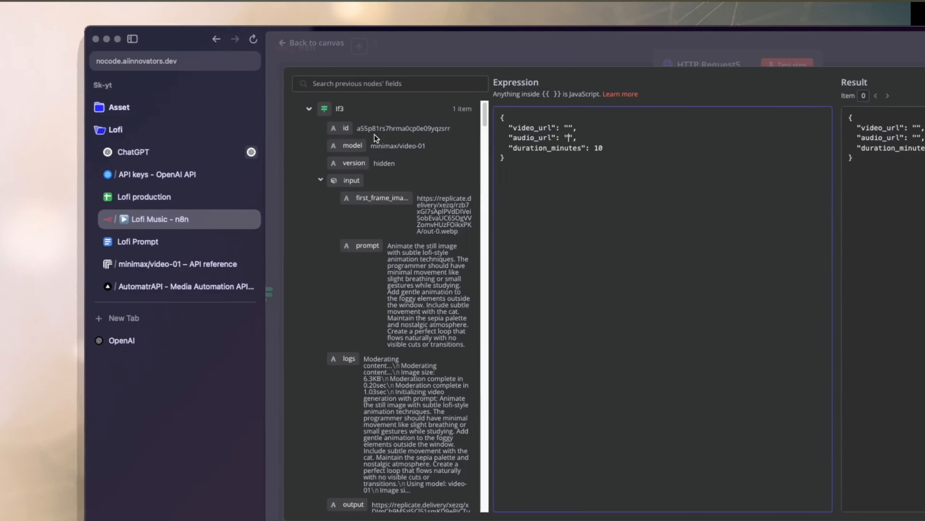
scroll(412, 182, "down", 3)
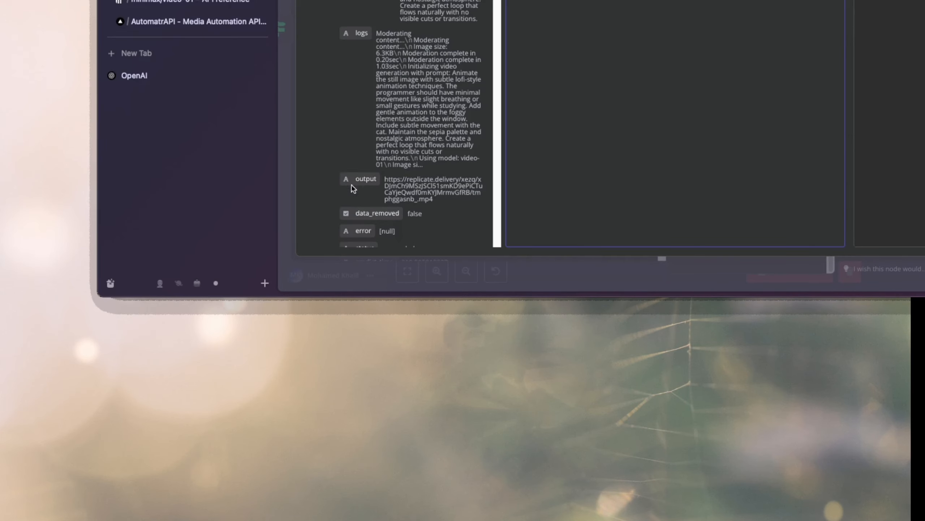
left_click_drag(377, 171, 521, 80)
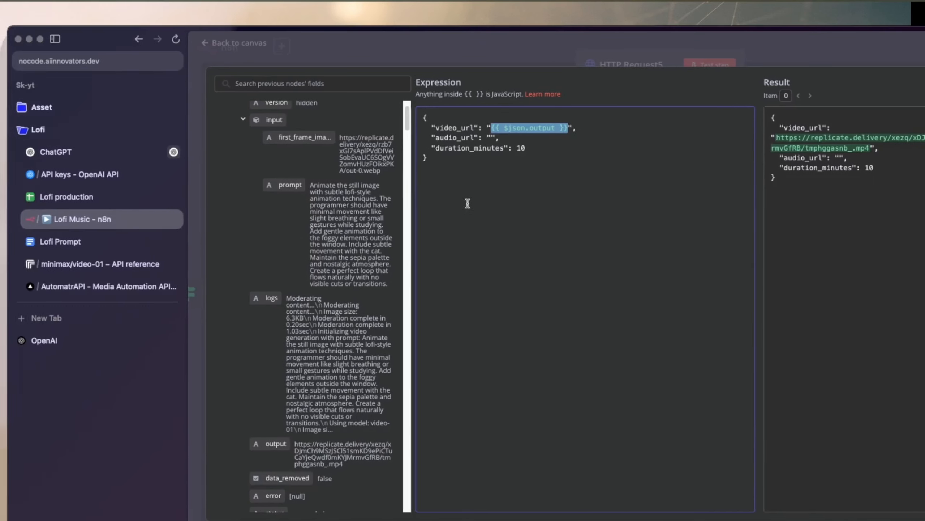
left_click(452, 202)
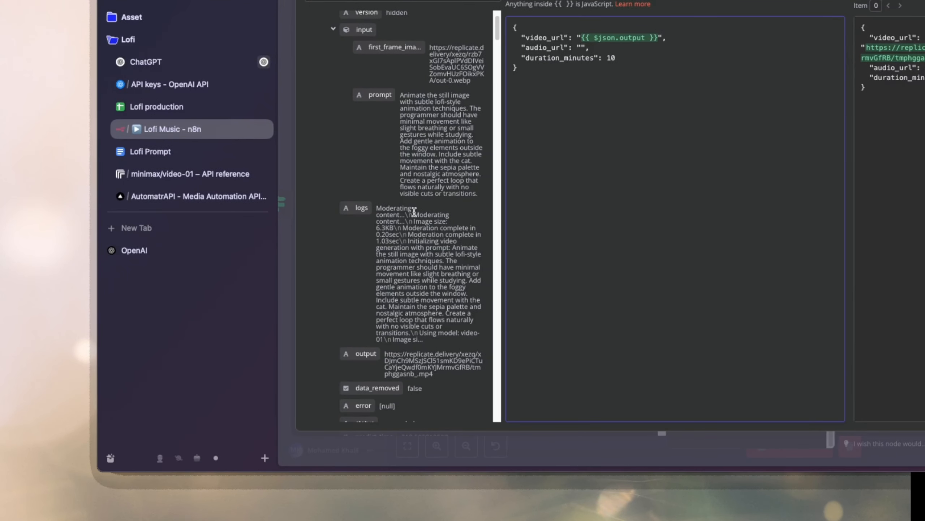
Widen the previous nodes' field list and map the If1 node's data[0] source_audio_url between the audio_url quotes.
scroll(413, 213, "down", 5)
scroll(407, 221, "down", 15)
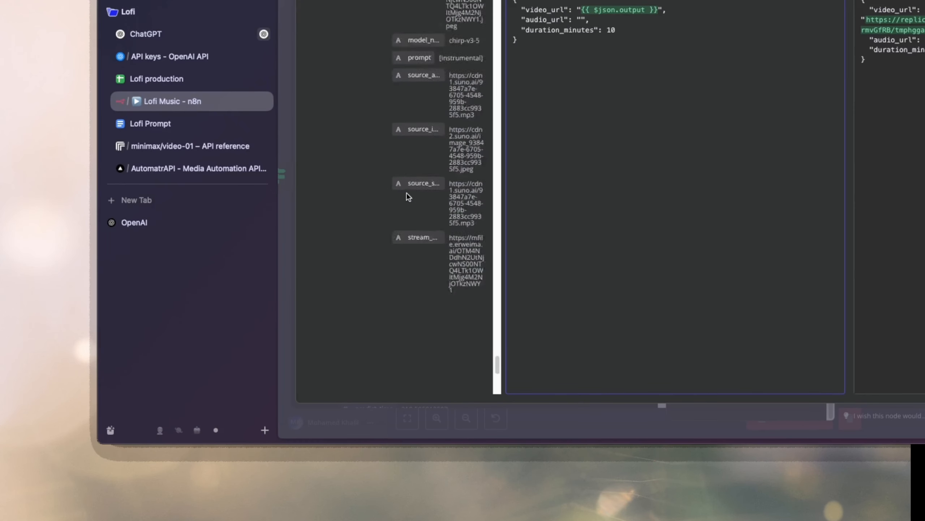
scroll(408, 197, "up", 10)
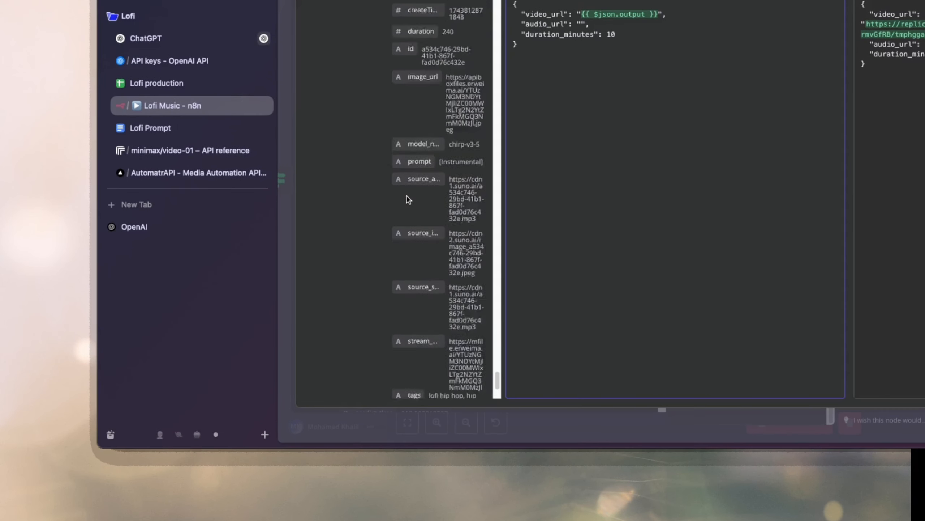
scroll(408, 200, "down", 5)
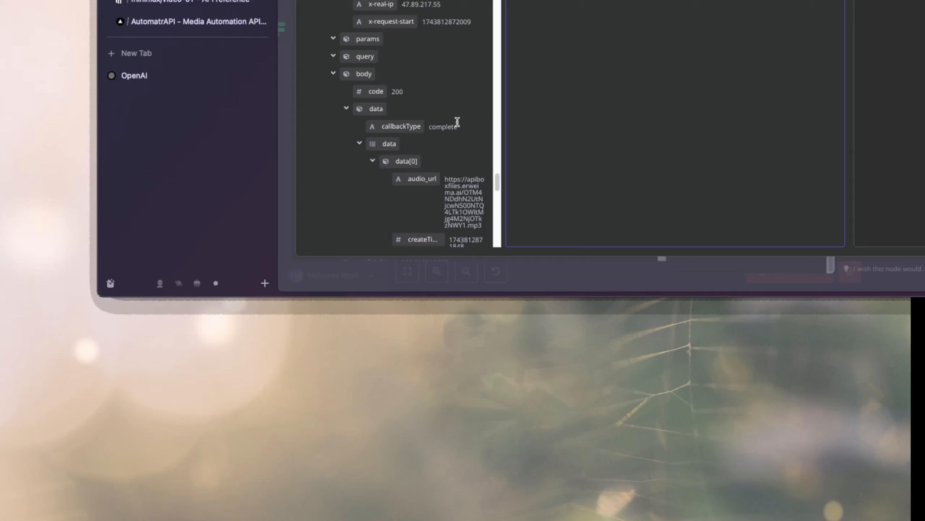
scroll(458, 122, "up", 3)
scroll(379, 120, "down", 1)
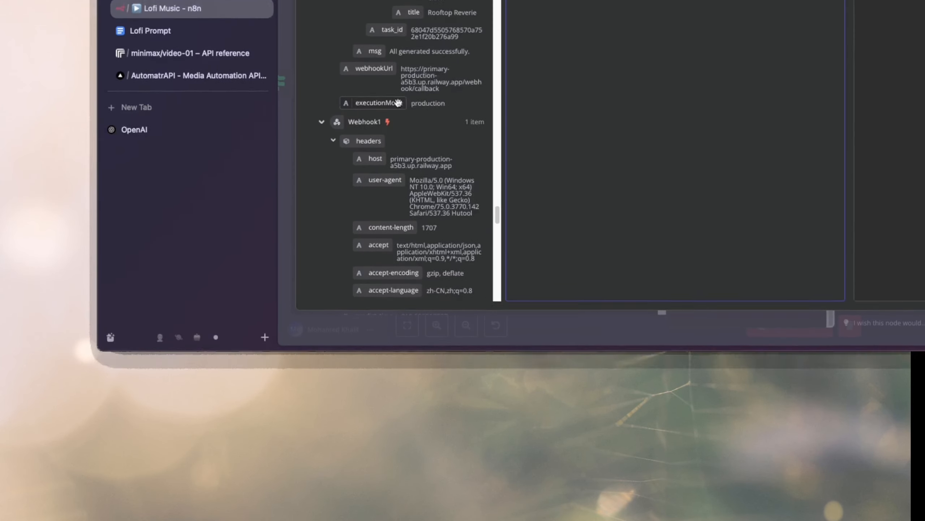
scroll(397, 54, "up", 15)
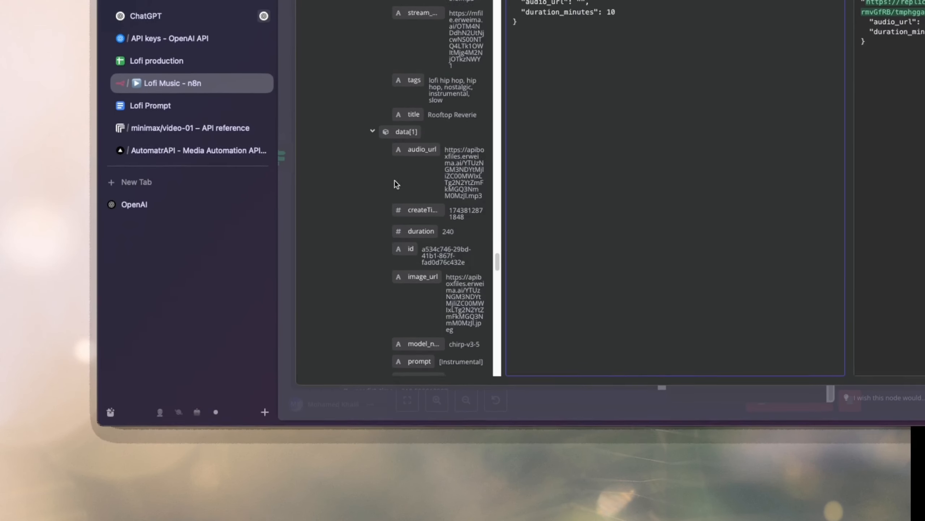
scroll(397, 184, "down", 10)
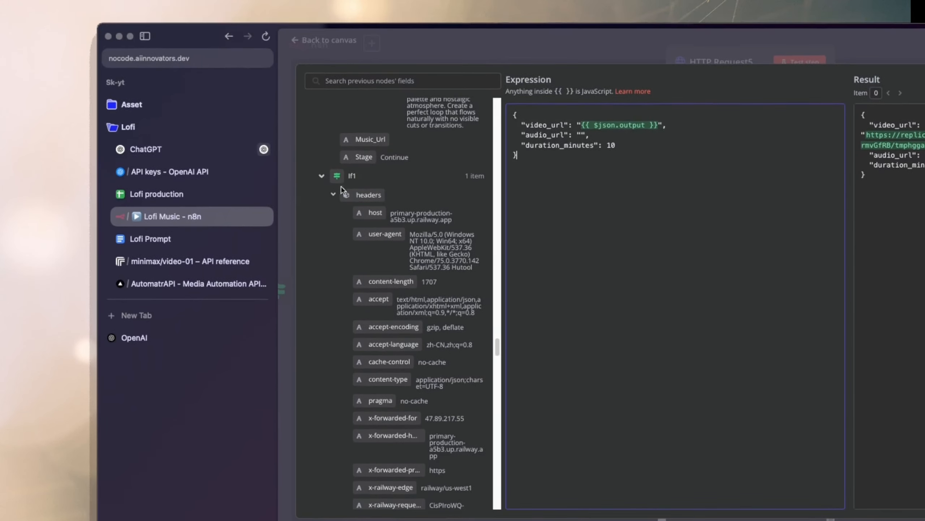
scroll(392, 263, "down", 7)
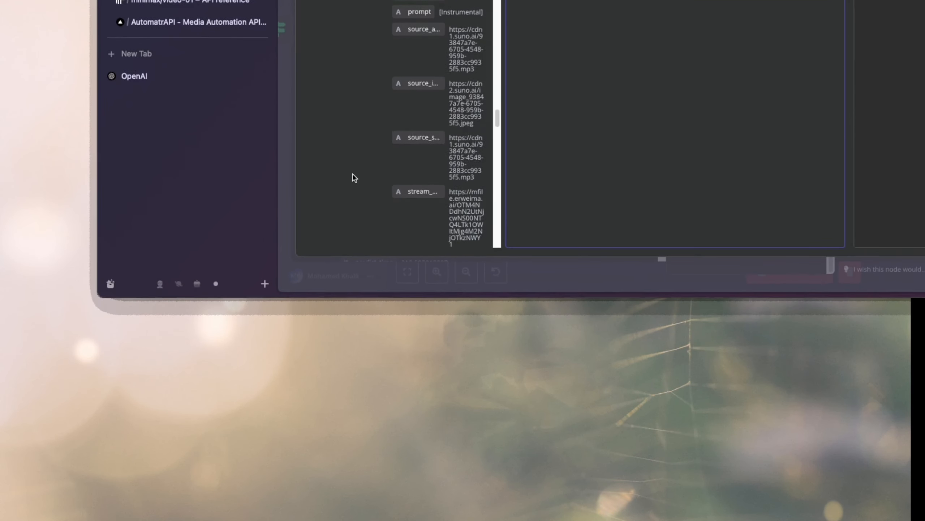
scroll(355, 178, "down", 5)
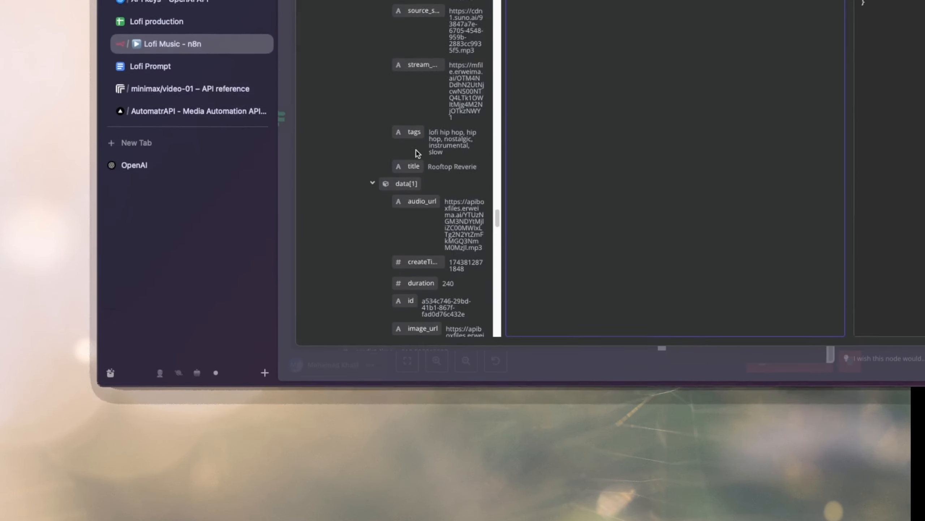
scroll(415, 153, "up", 1)
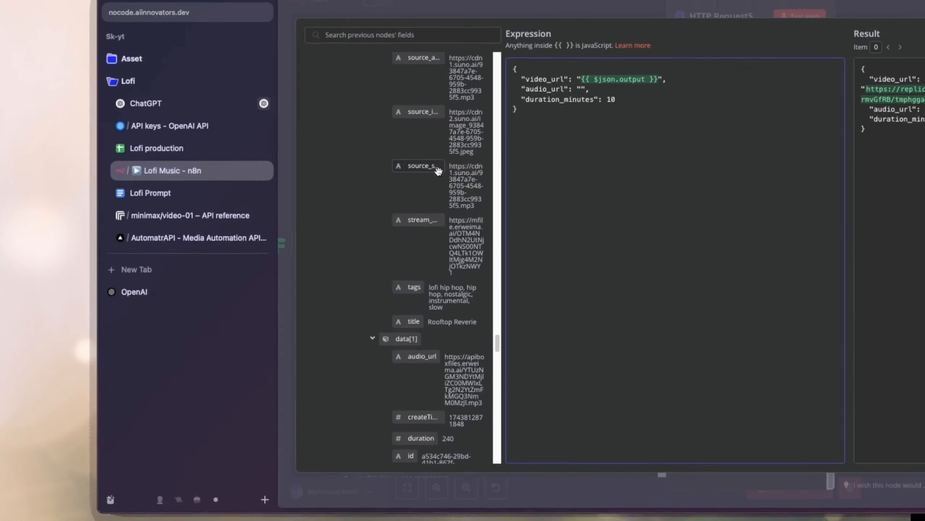
scroll(438, 170, "up", 1)
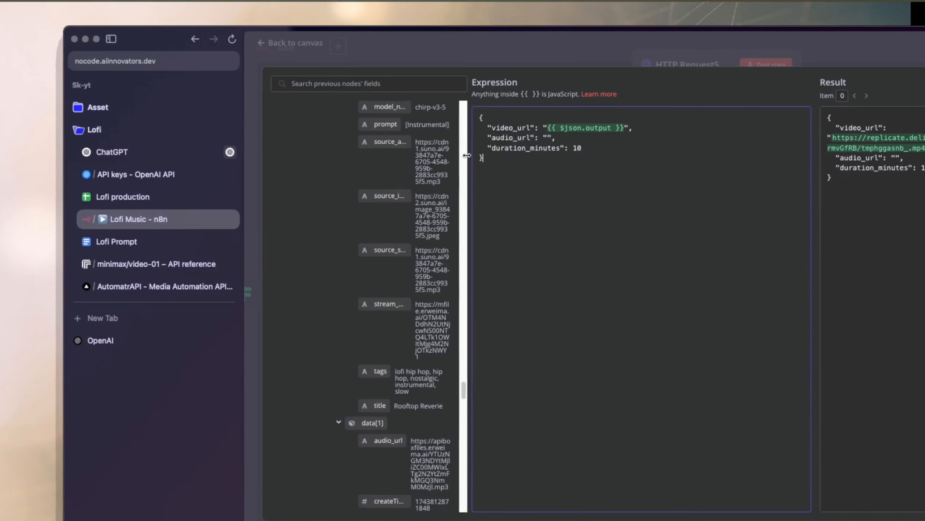
left_click_drag(467, 156, 554, 157)
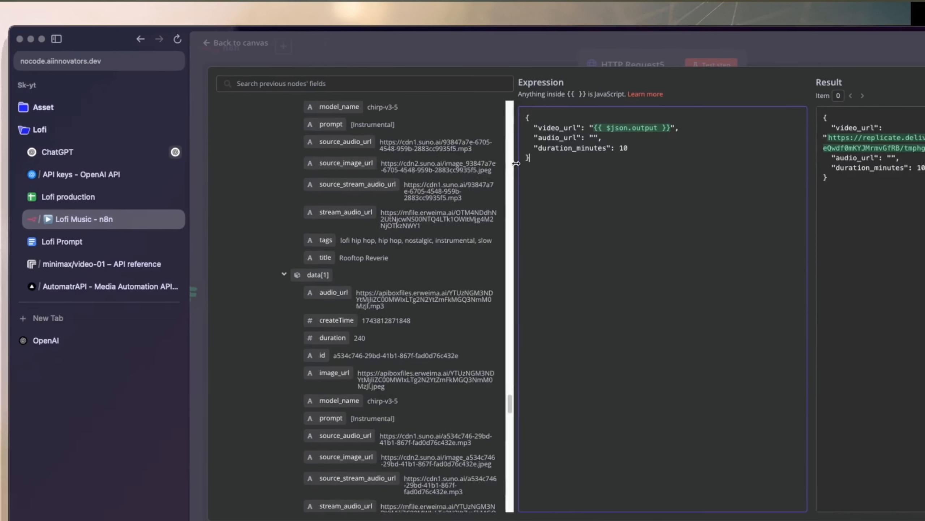
scroll(456, 172, "up", 2)
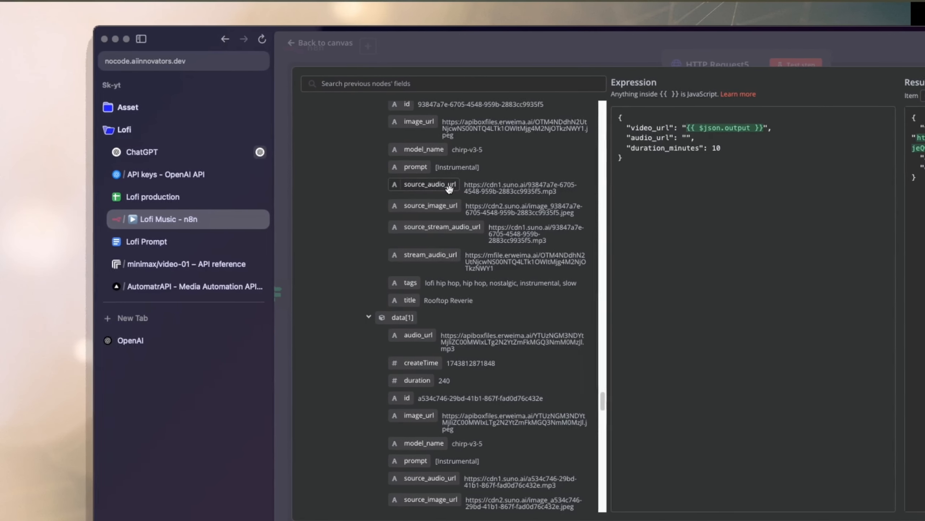
scroll(444, 186, "up", 3)
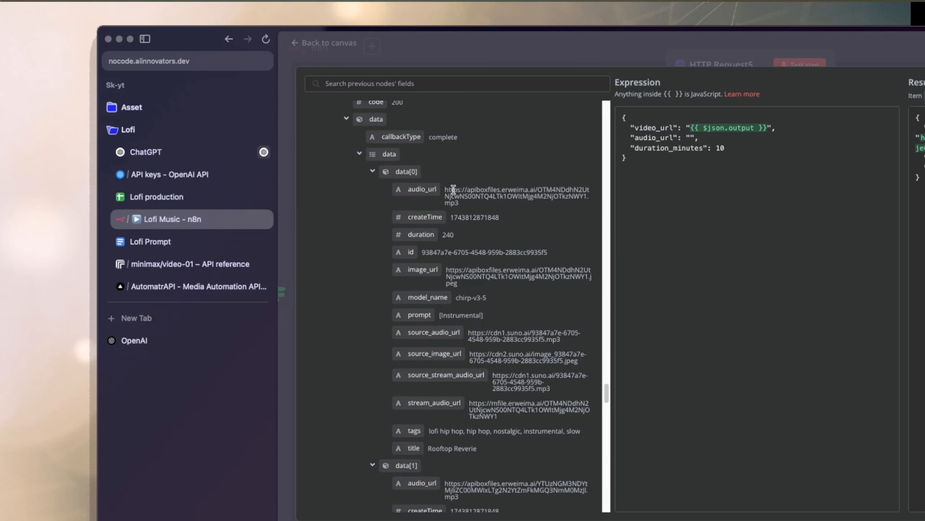
scroll(415, 190, "up", 1)
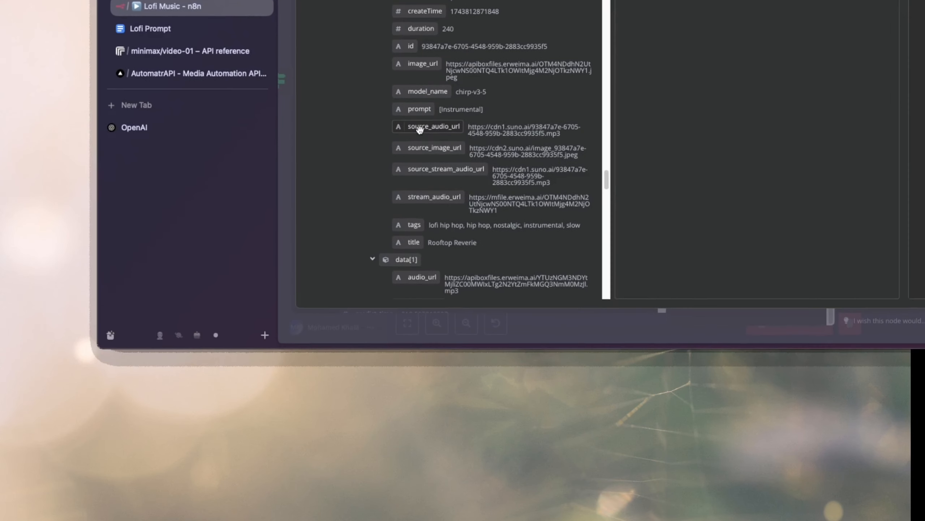
scroll(422, 126, "down", 1)
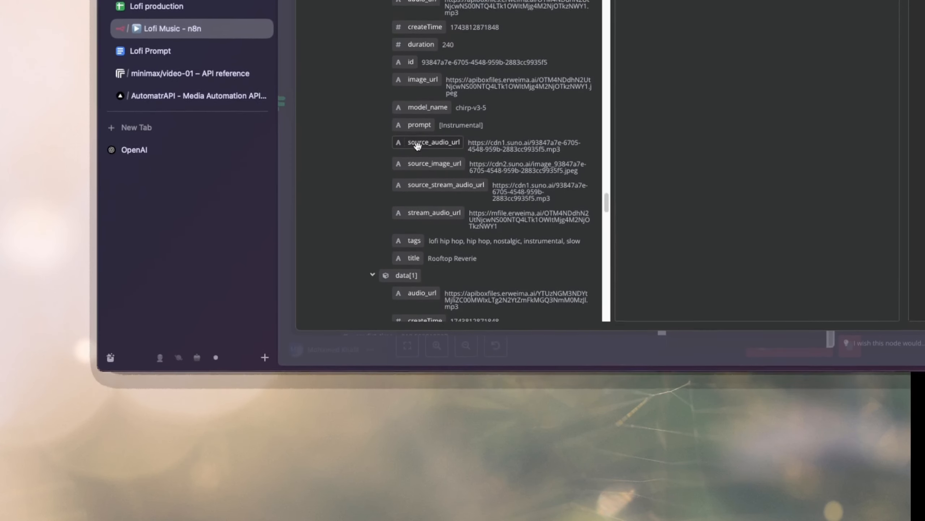
left_click_drag(419, 279, 421, 279)
left_click_drag(400, 165, 668, 0)
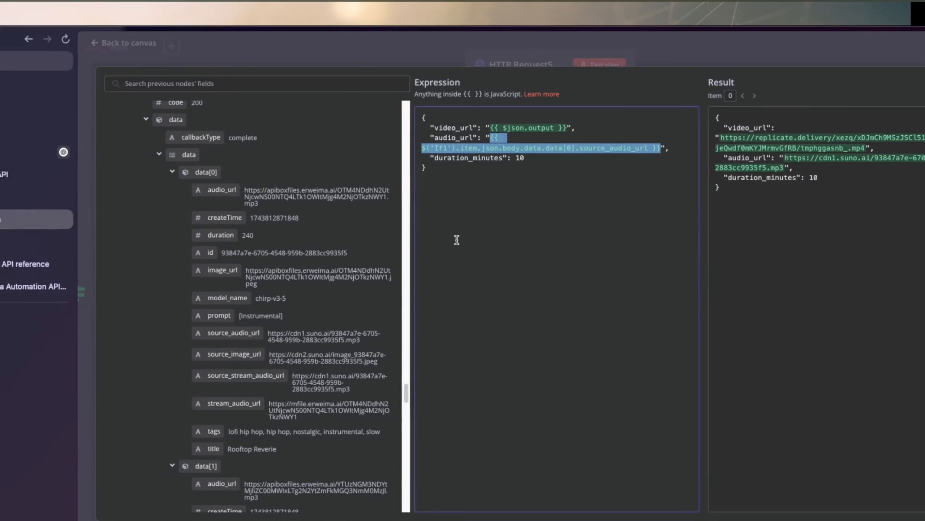
left_click(428, 180)
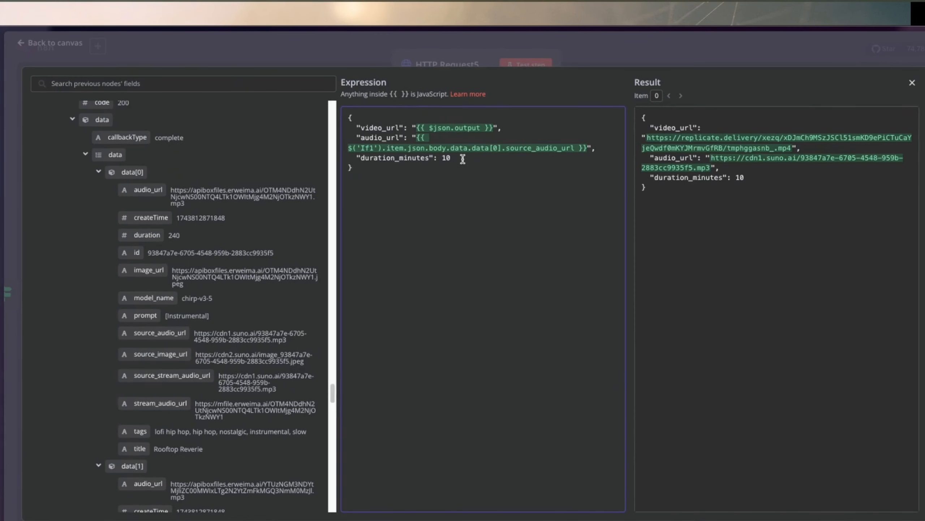
Set duration_minutes to 60 in the request body and return to the workflow canvas.
left_click(460, 161)
key("BackSpace")
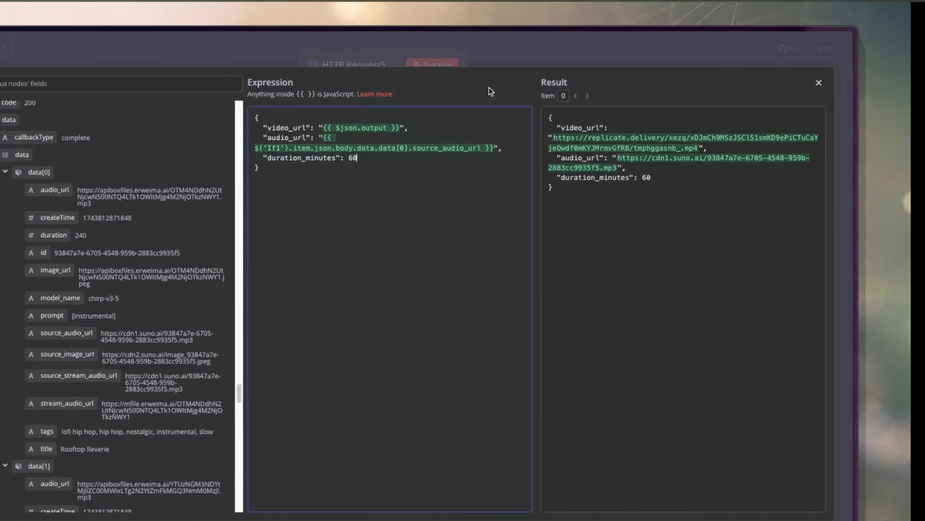
left_click(521, 48)
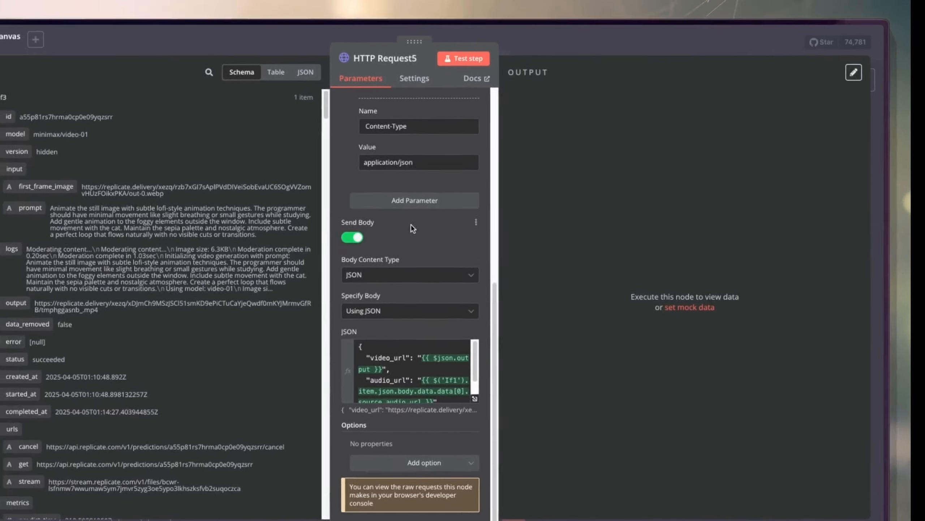
scroll(450, 159, "up", 8)
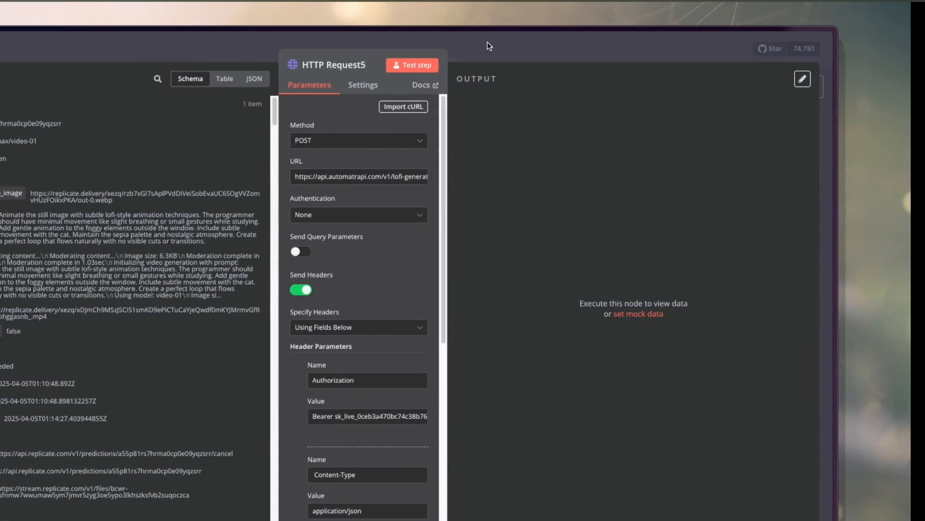
left_click(466, 42)
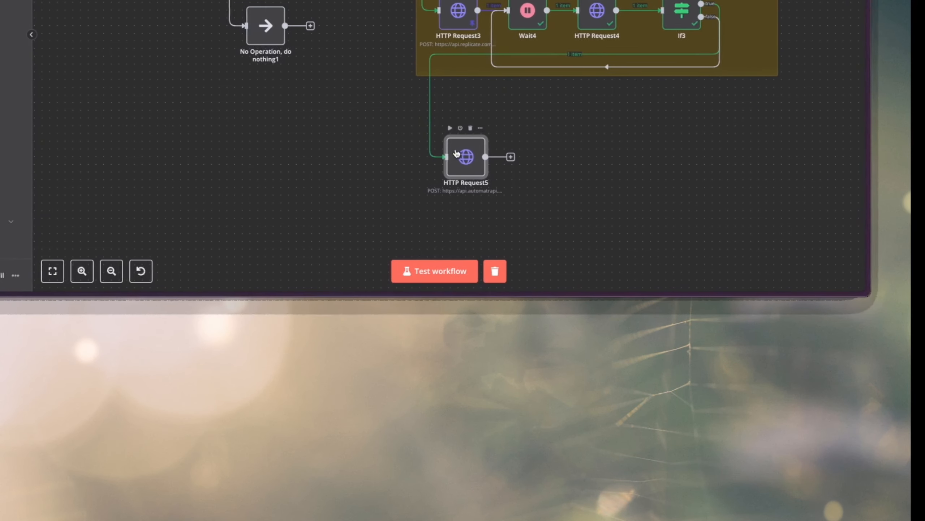
Run the HTTP Request5 node on its own, check the job_id and status in its output, and return to the canvas.
left_click(464, 128)
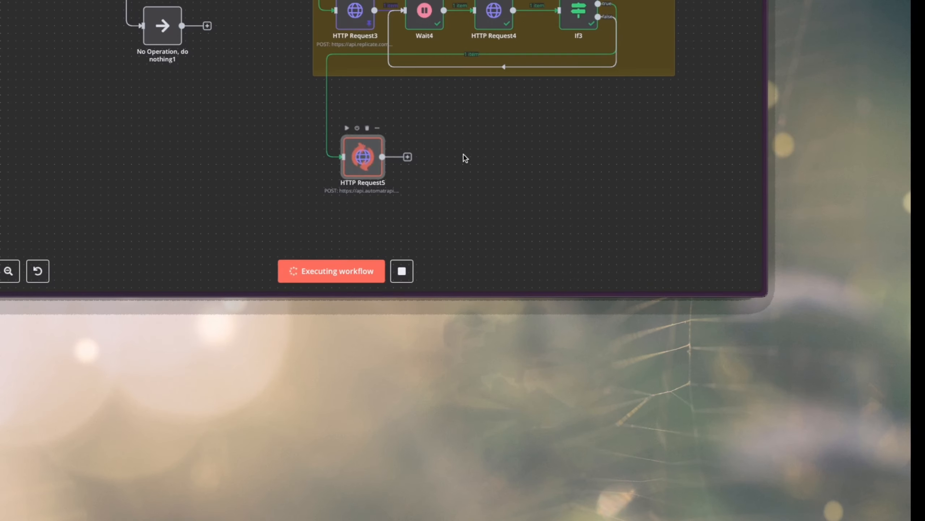
double_click(363, 157)
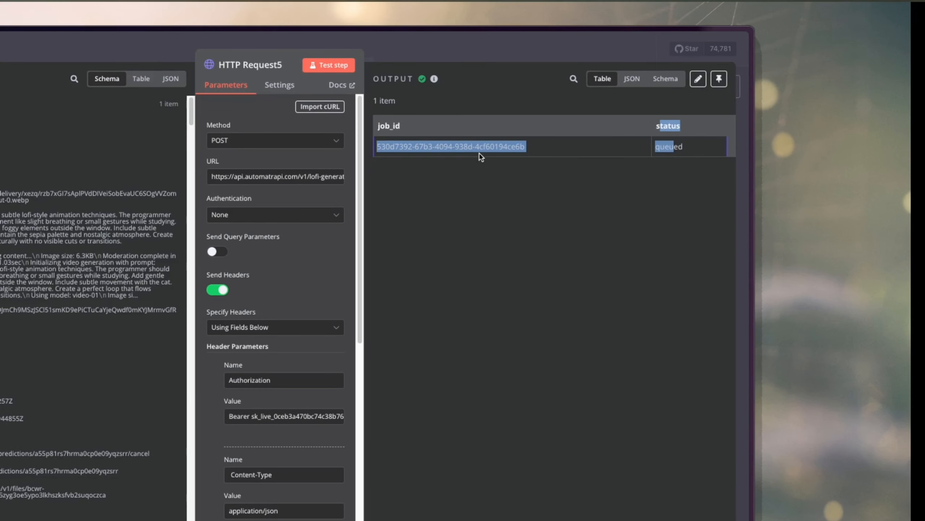
double_click(389, 125)
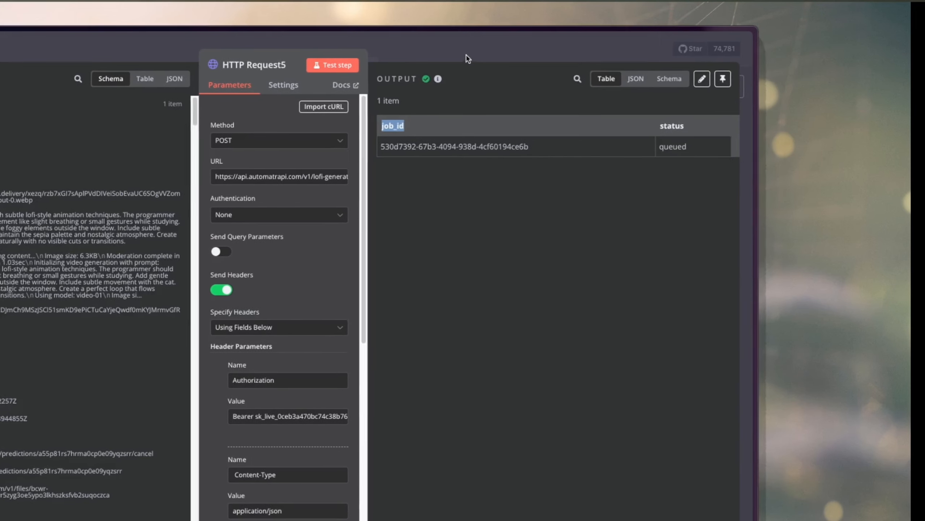
left_click(465, 54)
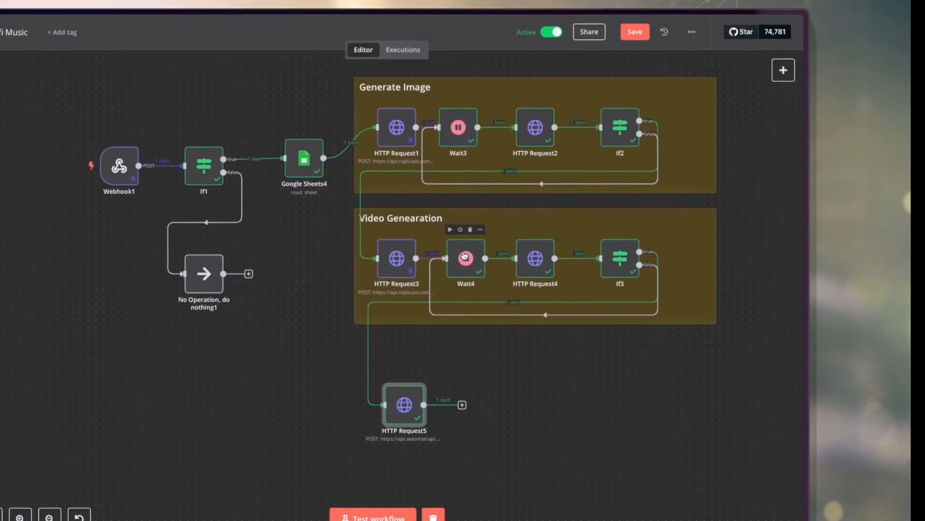
Duplicate the Wait4 node and connect the copy after HTTP Request5.
right_click(464, 256)
left_click(669, 359)
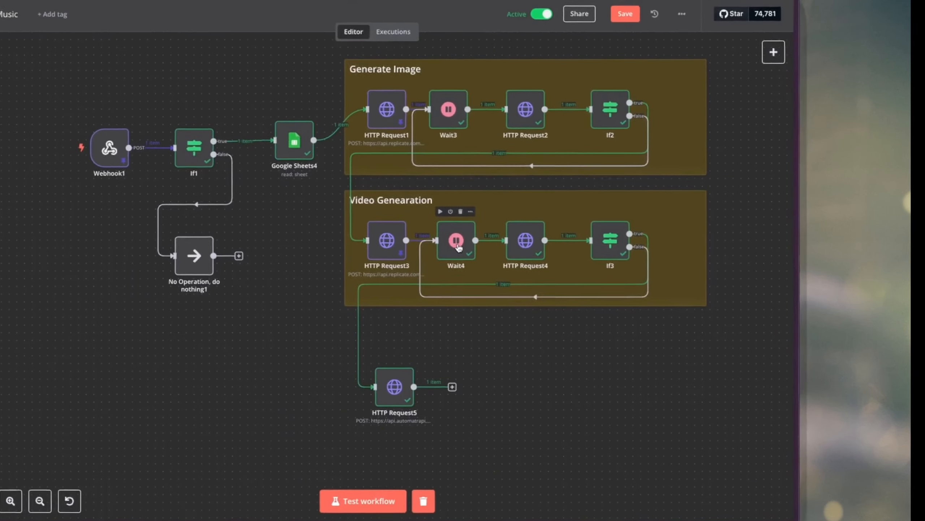
right_click(439, 173)
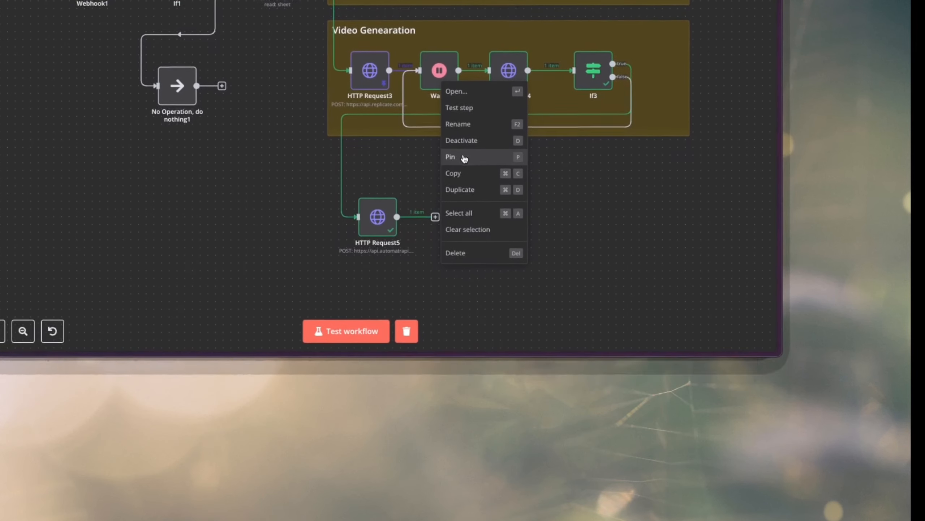
left_click(464, 189)
left_click_drag(640, 159, 429, 159)
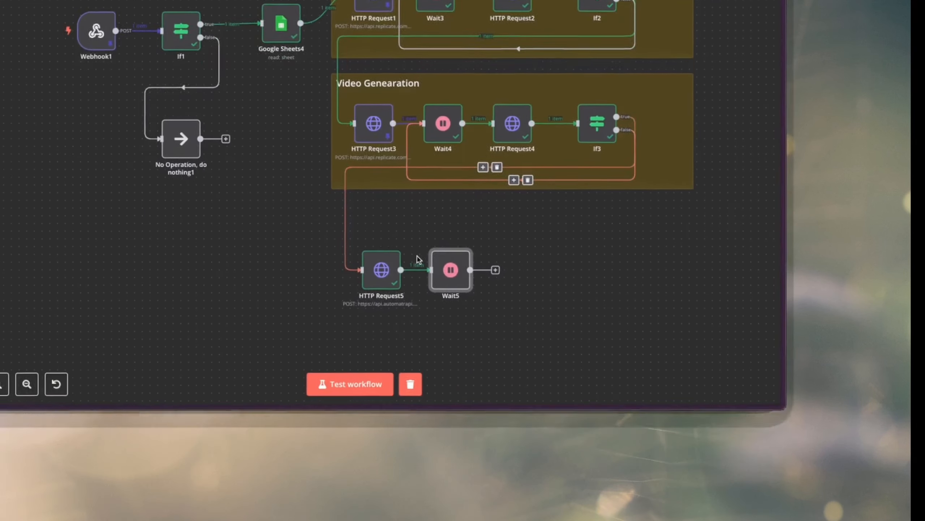
Duplicate the HTTP Request5 node and connect the copy after Wait5.
right_click(389, 306)
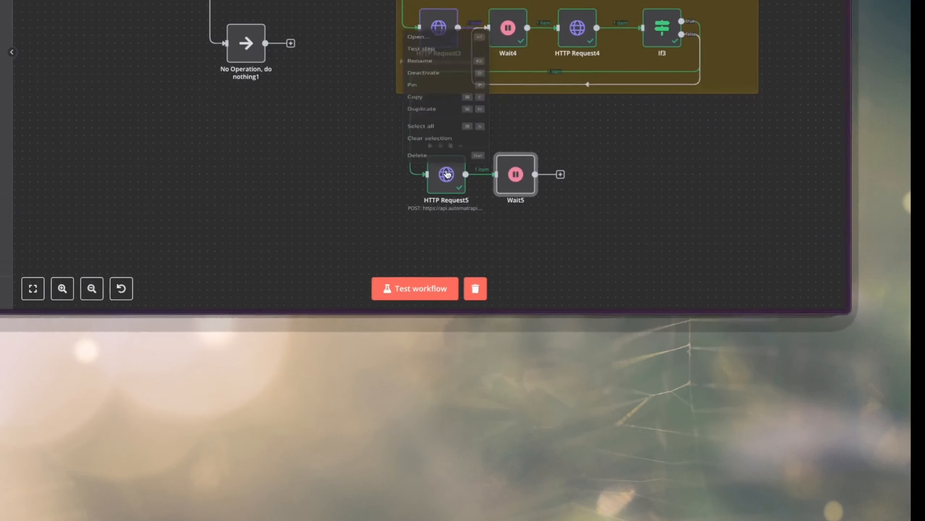
left_click(463, 128)
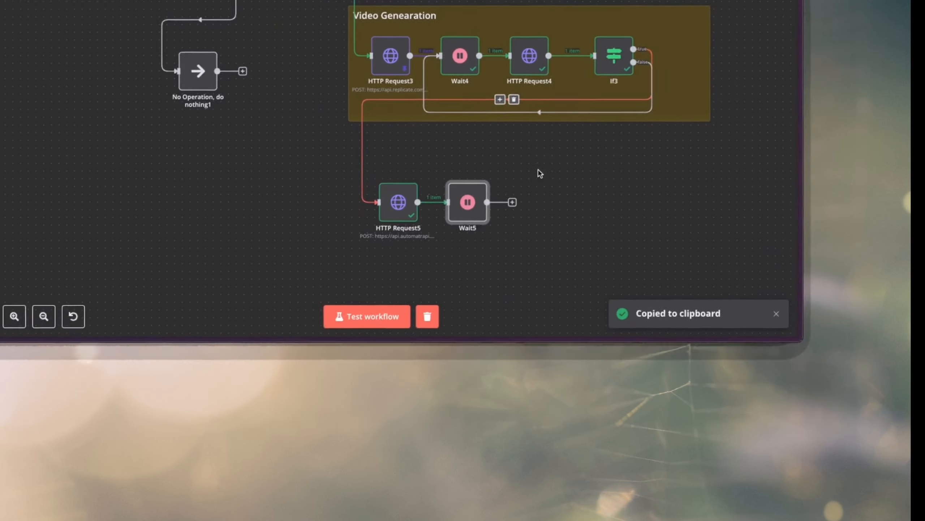
right_click(354, 160)
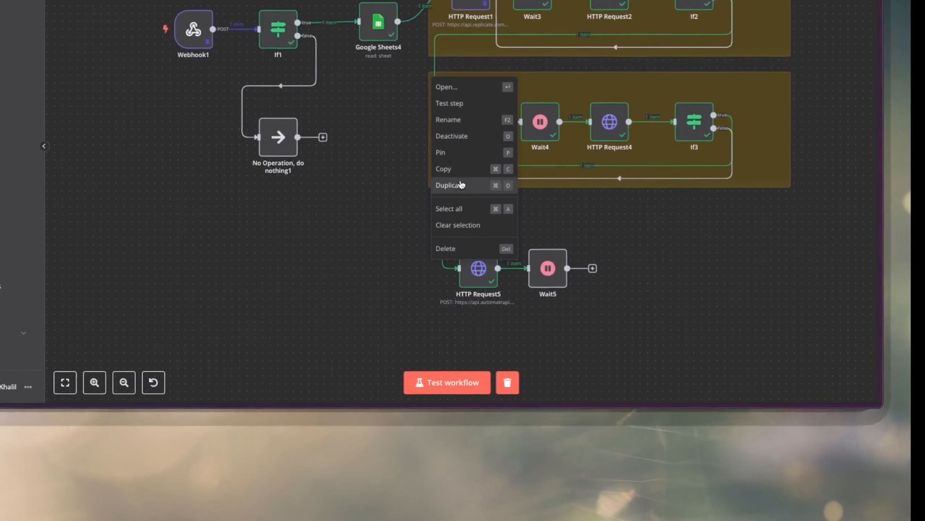
left_click(462, 185)
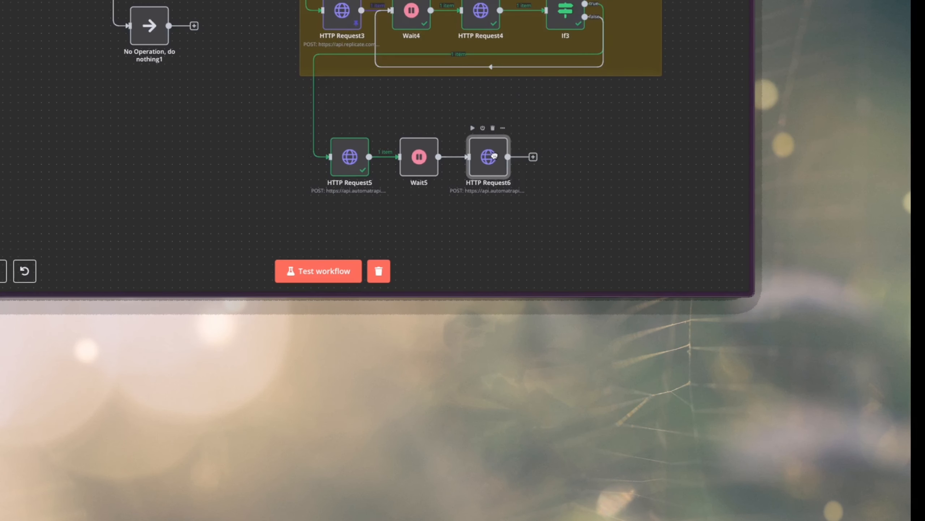
Open the HTTP Request6 node and turn off sending a request body.
double_click(492, 160)
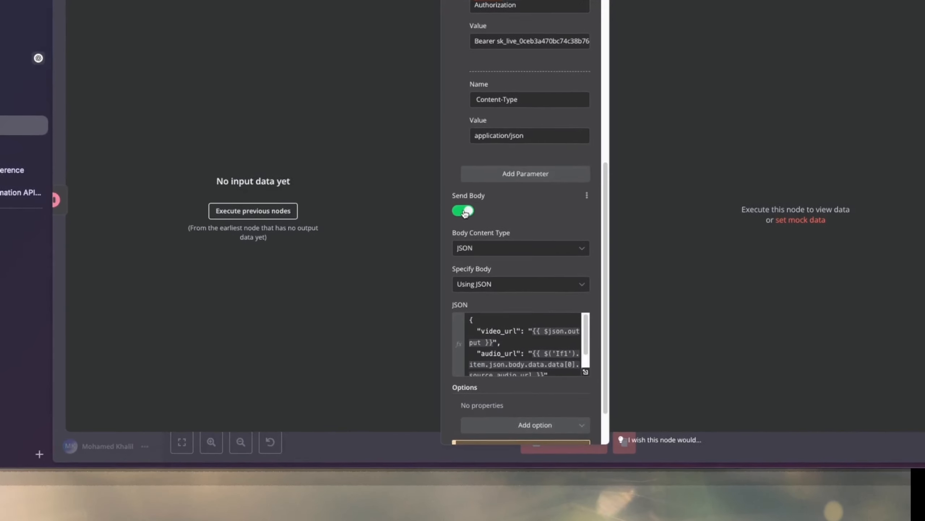
left_click(463, 218)
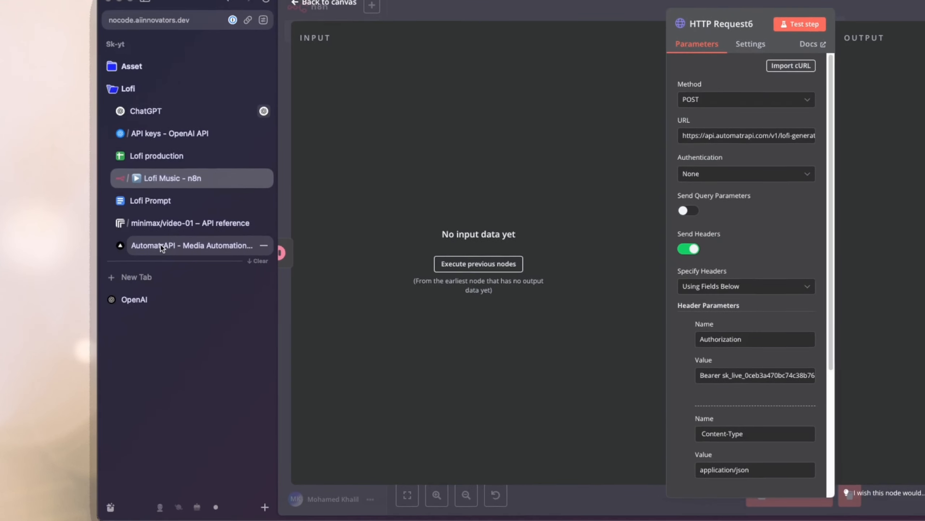
Copy the Check Lofi Generation Status endpoint from the AutomatrAPI docs into HTTP Request6's URL and remove the {job_id} placeholder.
left_click(162, 248)
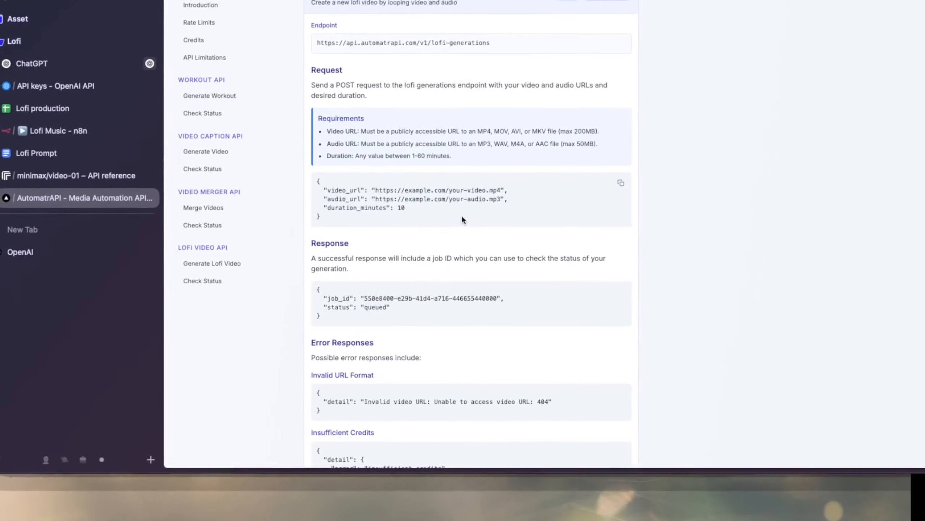
scroll(460, 197, "down", 6)
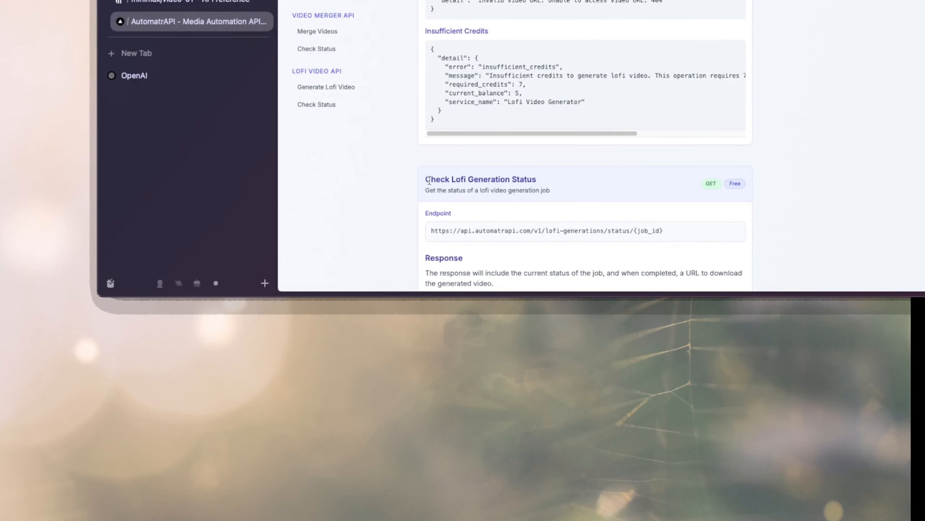
left_click_drag(452, 180, 537, 180)
scroll(559, 198, "down", 2)
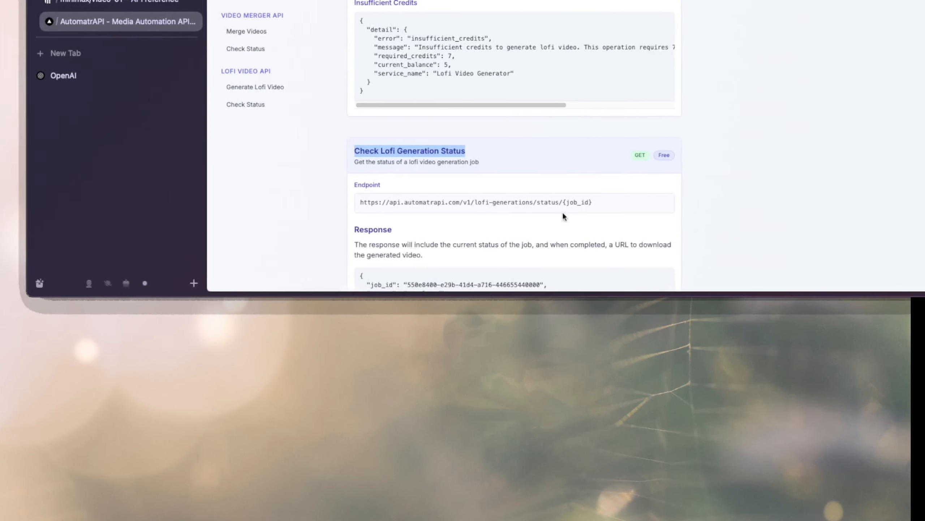
left_click_drag(489, 201, 248, 201)
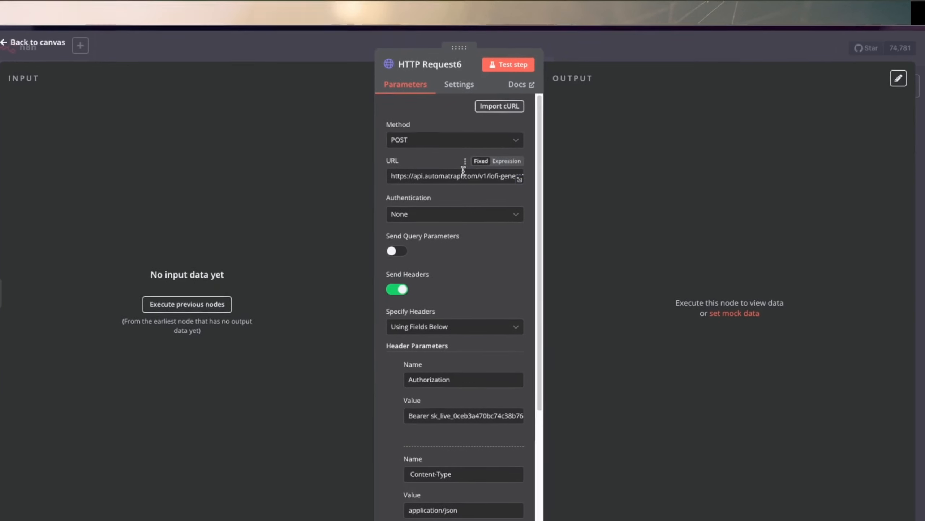
key("ctrl+v")
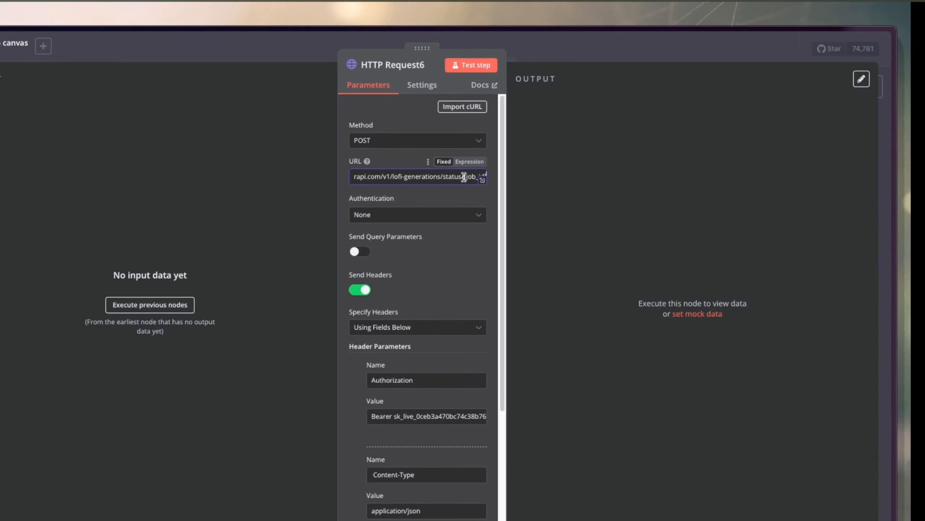
left_click_drag(463, 176, 493, 180)
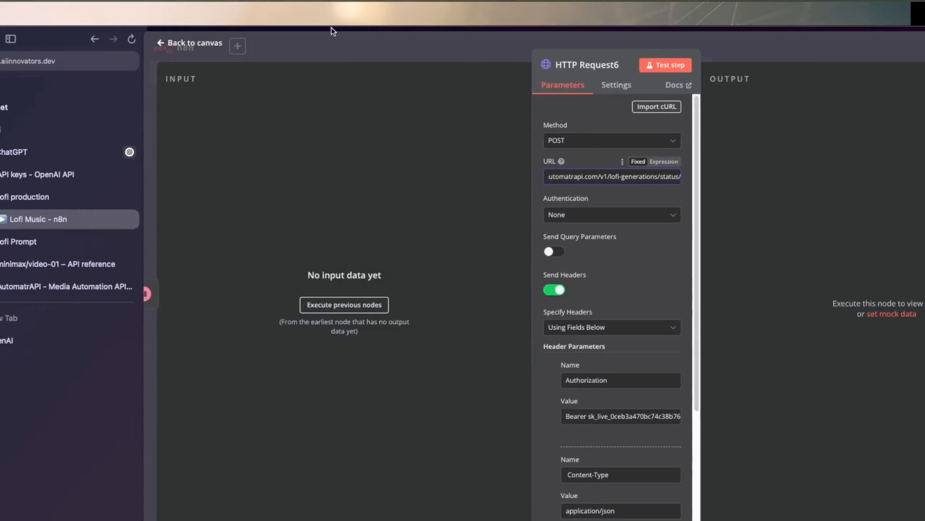
Return to the canvas, run the Wait5 node and frame the three new nodes with a sticky note titled "Edit the video".
left_click(160, 48)
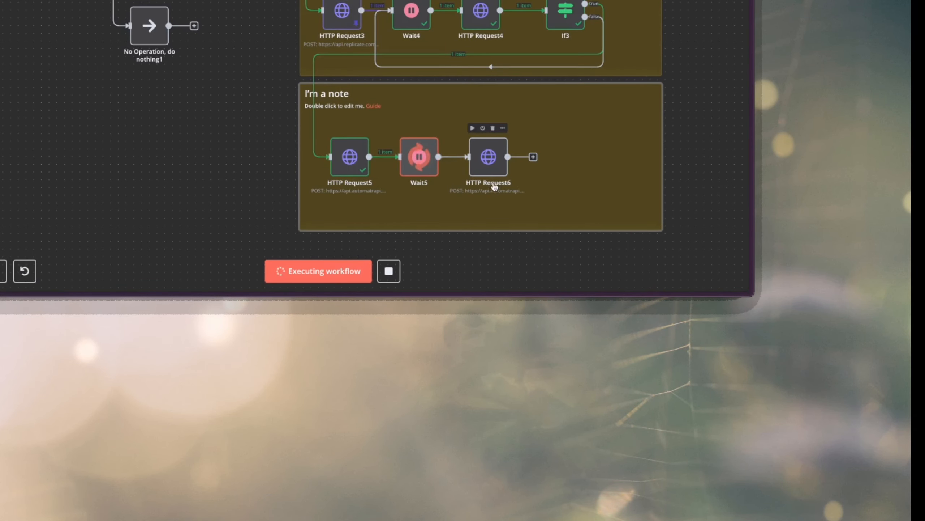
left_click_drag(572, 110, 322, 102)
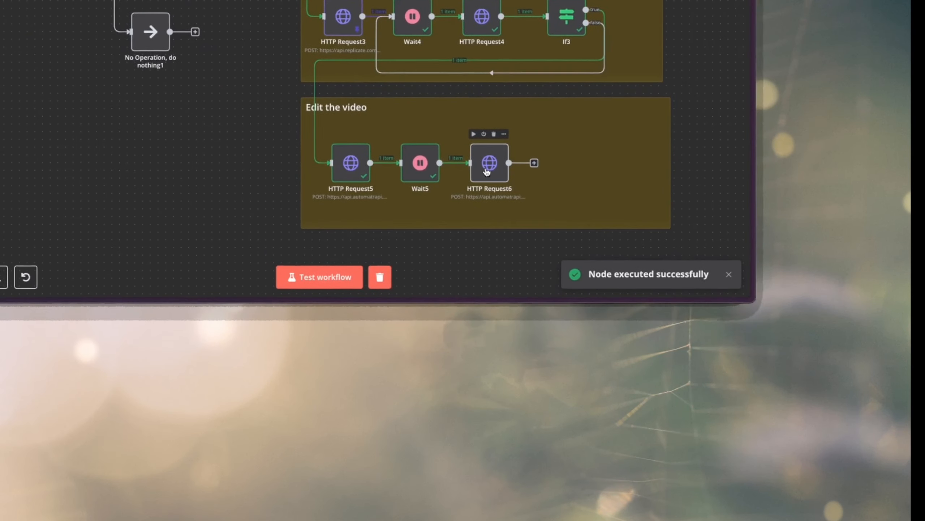
Map Wait5's job_id, {{ $json.job_id }}, onto the end of the status URL in HTTP Request6.
double_click(488, 171)
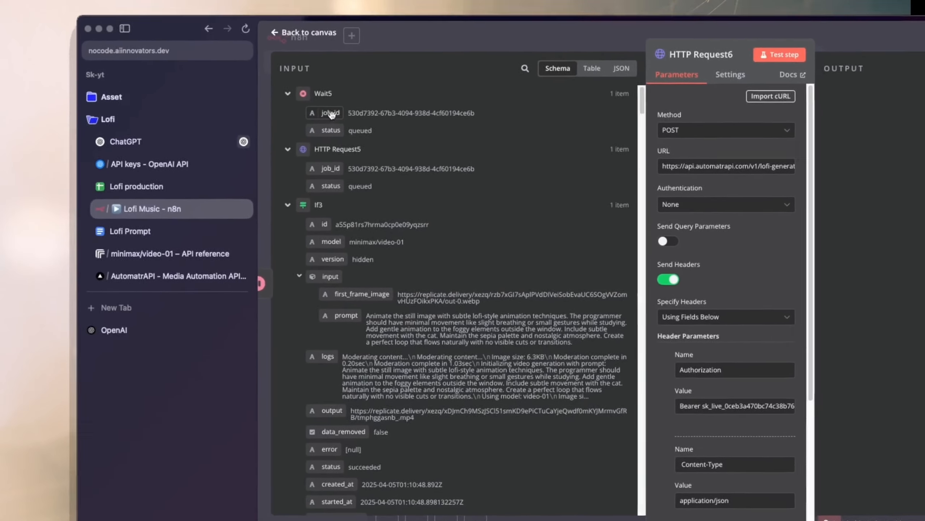
left_click_drag(768, 166, 803, 156)
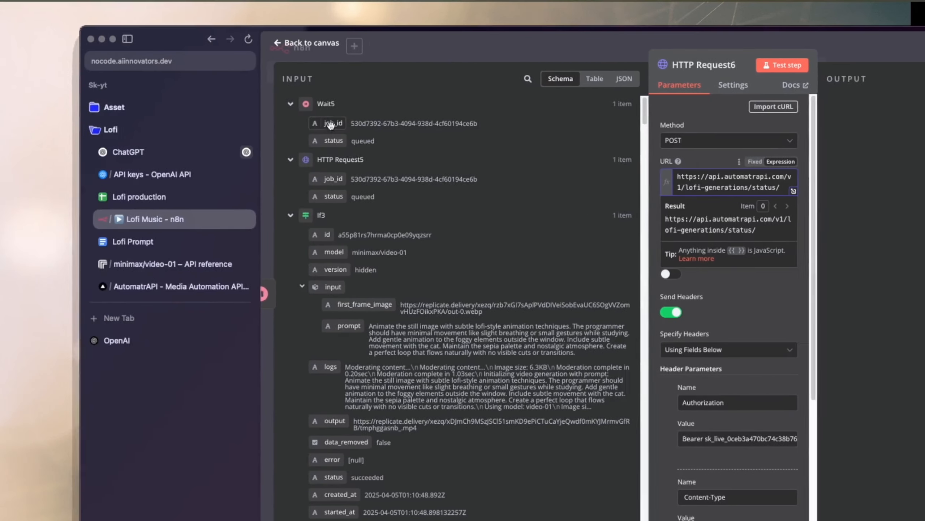
left_click_drag(11, 123, 448, 190)
left_click_drag(567, 191, 567, 191)
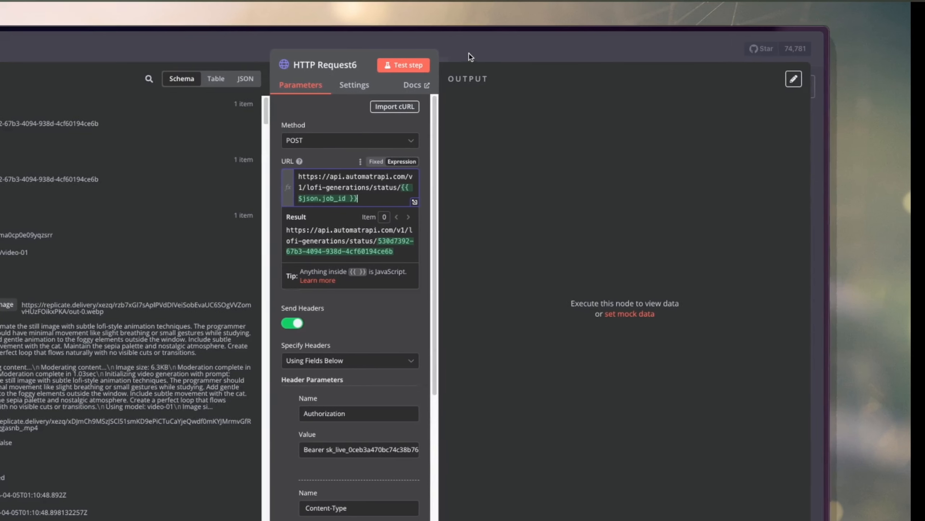
Set HTTP Request6's method to GET, test the node and return to the canvas.
left_click(450, 65)
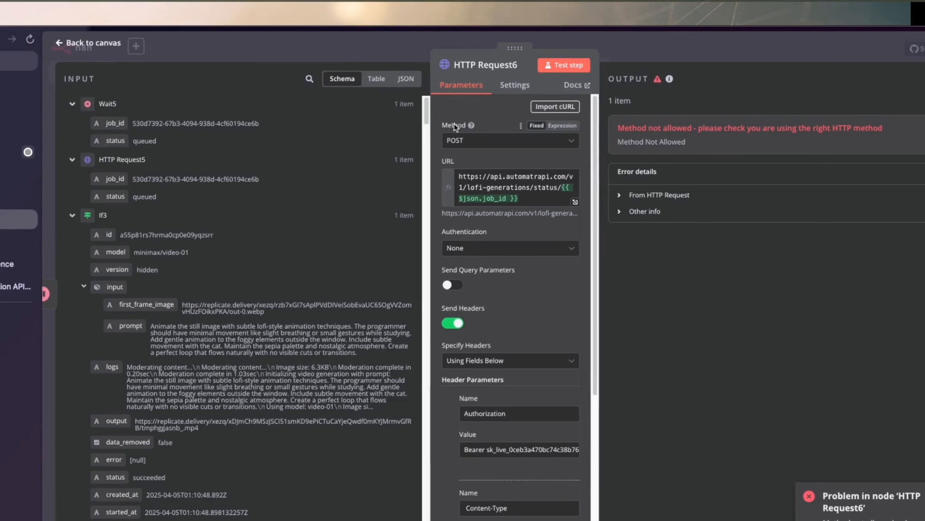
left_click(467, 141)
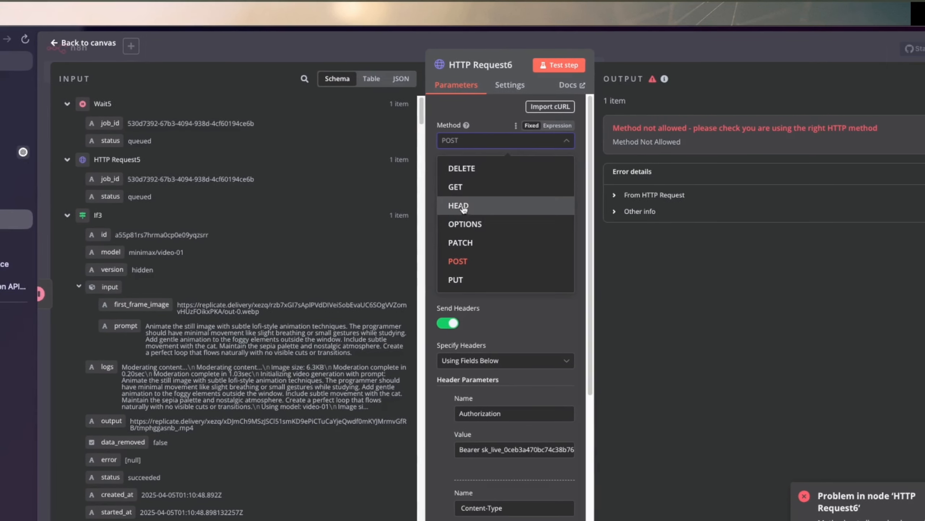
left_click(464, 193)
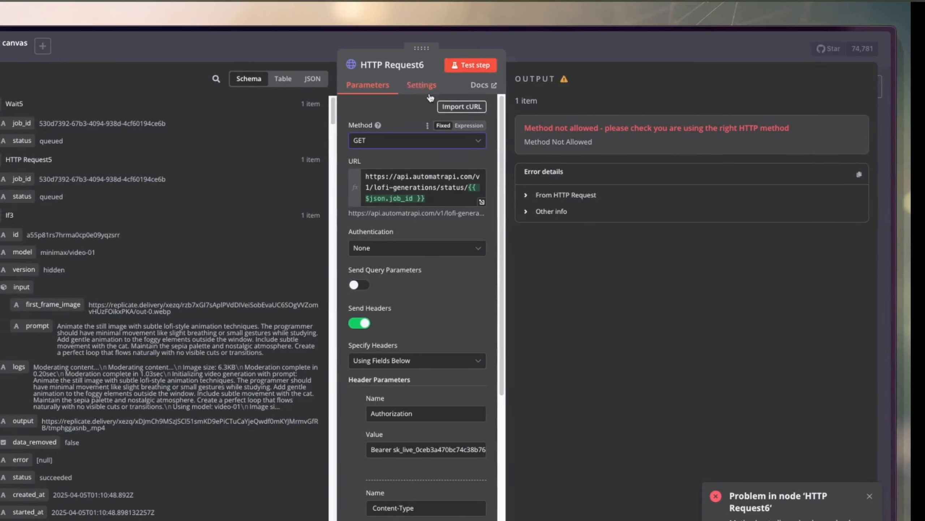
left_click(470, 65)
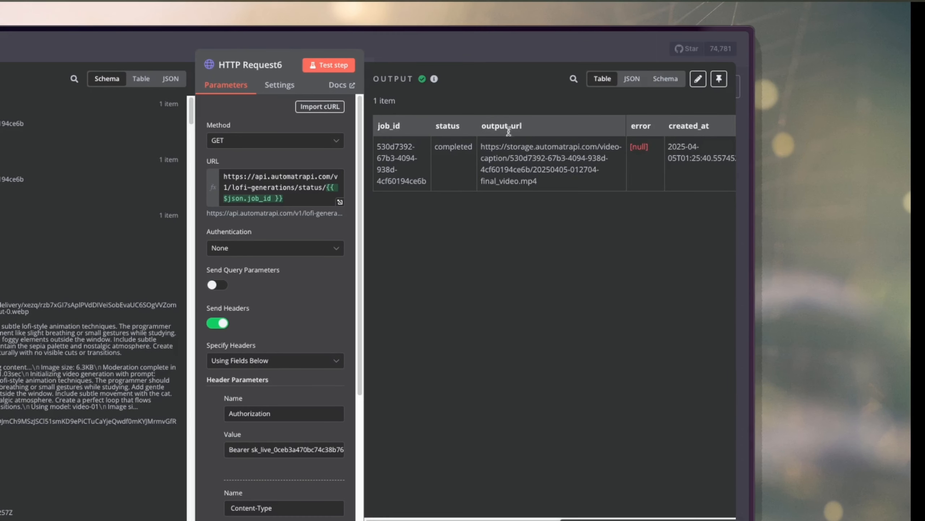
left_click(501, 193)
left_click(489, 37)
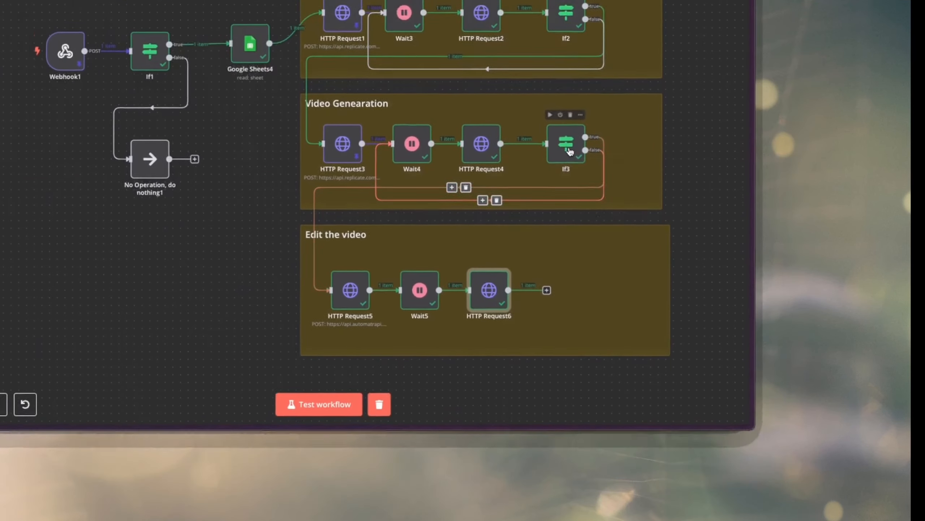
right_click(570, 151)
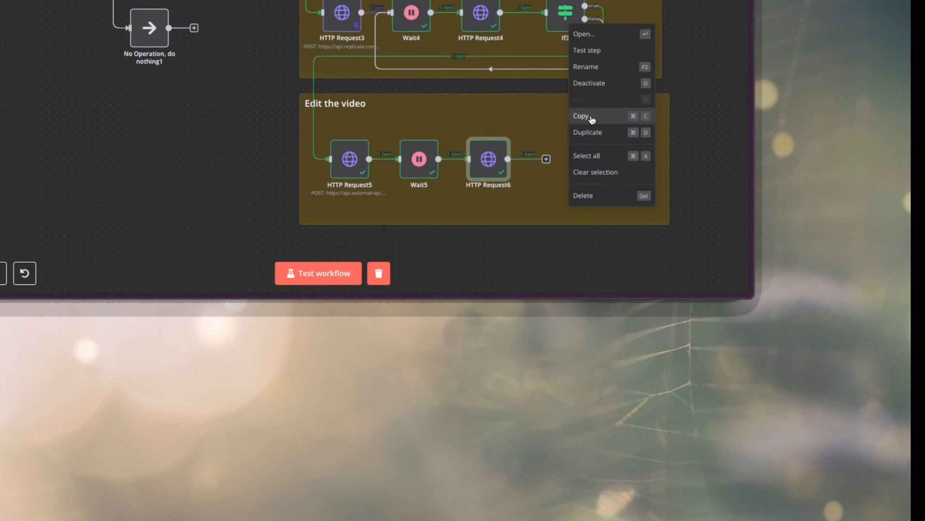
left_click(592, 117)
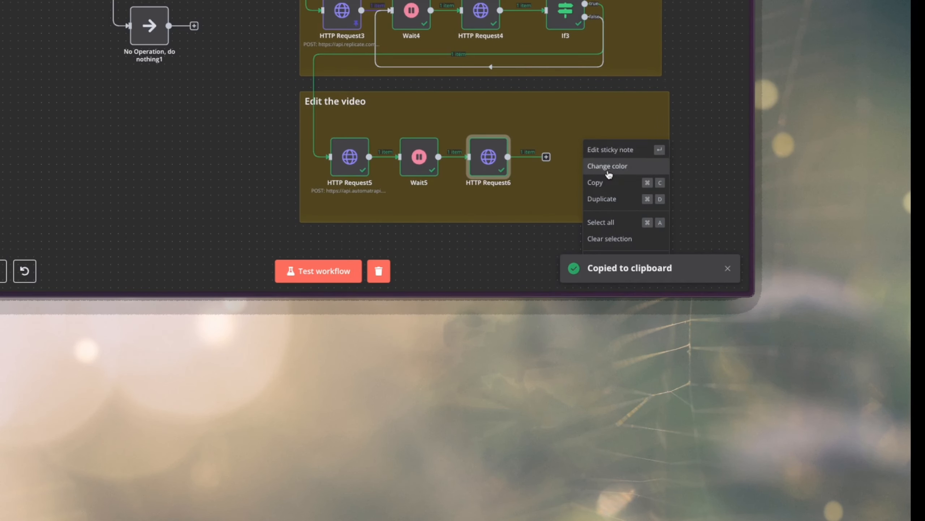
right_click(716, 99)
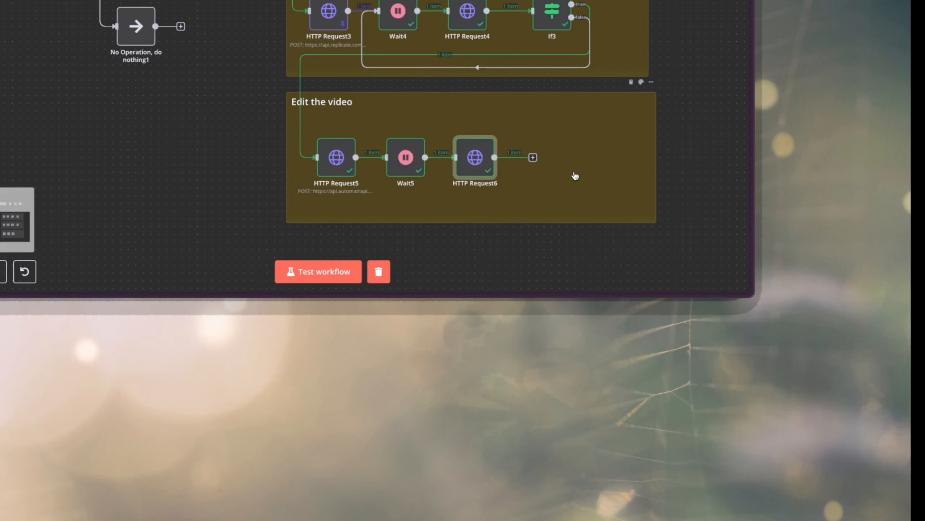
scroll(575, 176, "right", 5)
right_click(577, 94)
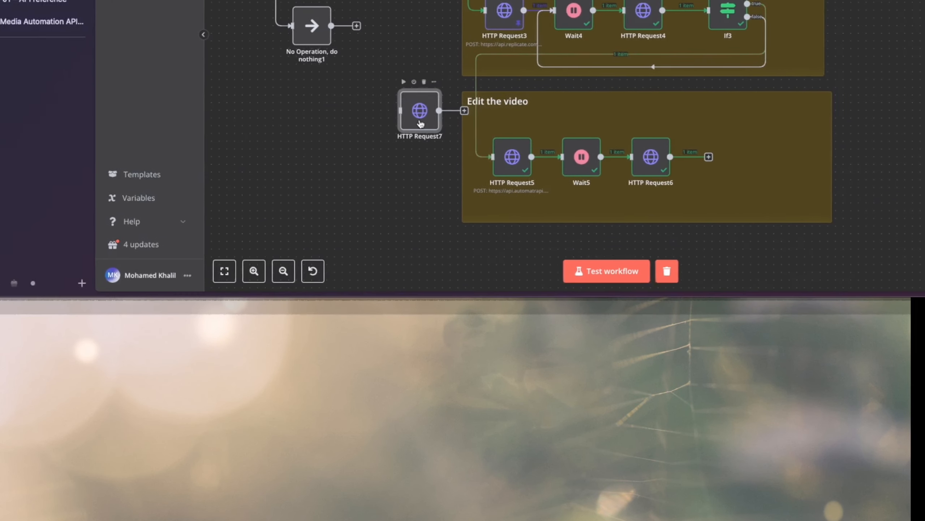
right_click(133, 120)
left_click(148, 103)
Duplicate the If3 node and connect the copy after HTTP Request6 inside the "Edit the video" note.
right_click(523, 213)
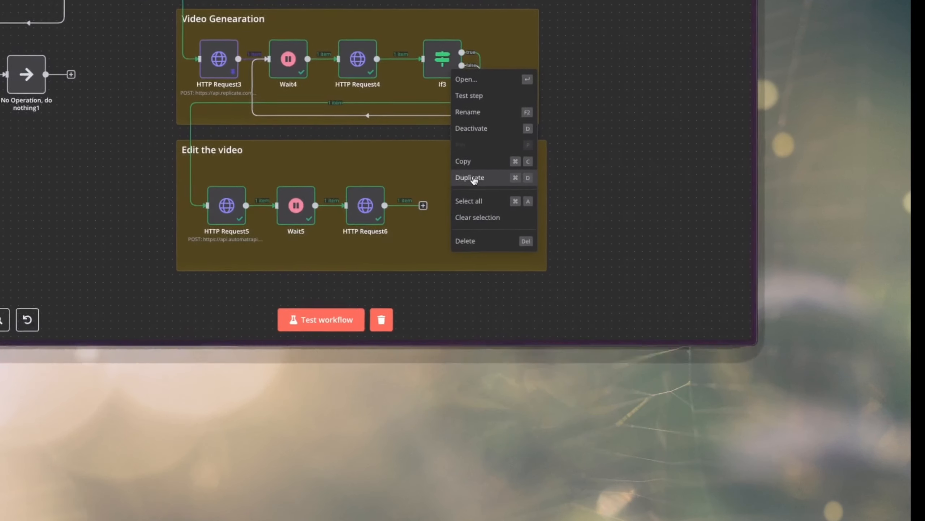
left_click(547, 317)
left_click_drag(400, 106, 723, 158)
Set the If4 condition to HTTP Request6's output_url, {{ $json.output_url }}, exists, and return to the canvas.
double_click(474, 157)
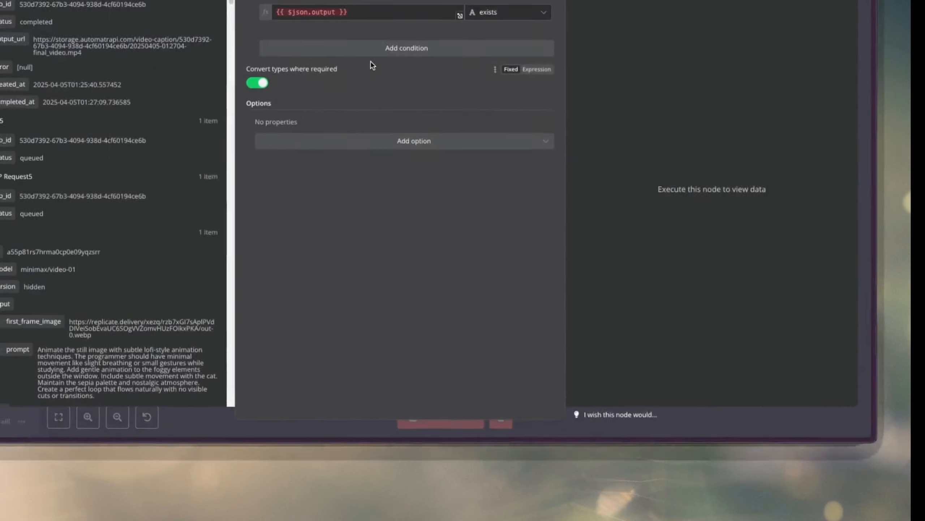
triple_click(438, 130)
key("BackSpace")
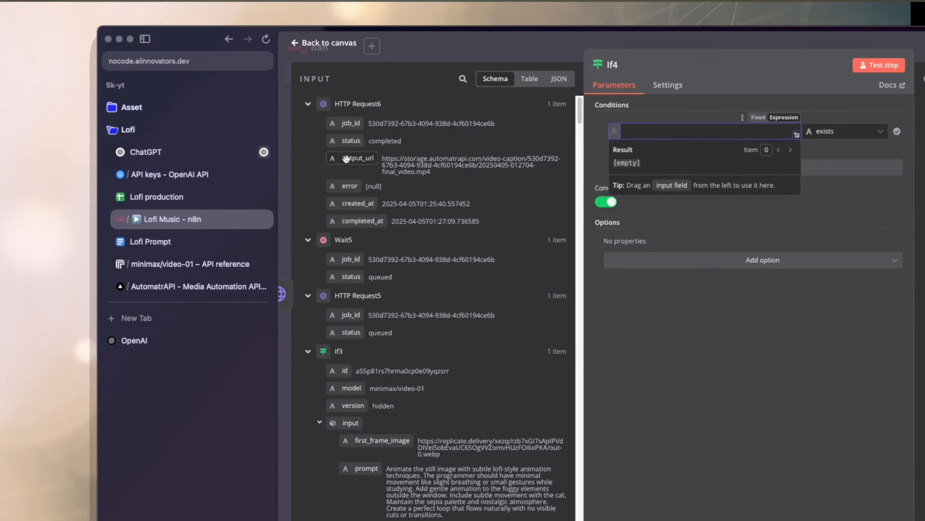
left_click_drag(346, 159, 678, 132)
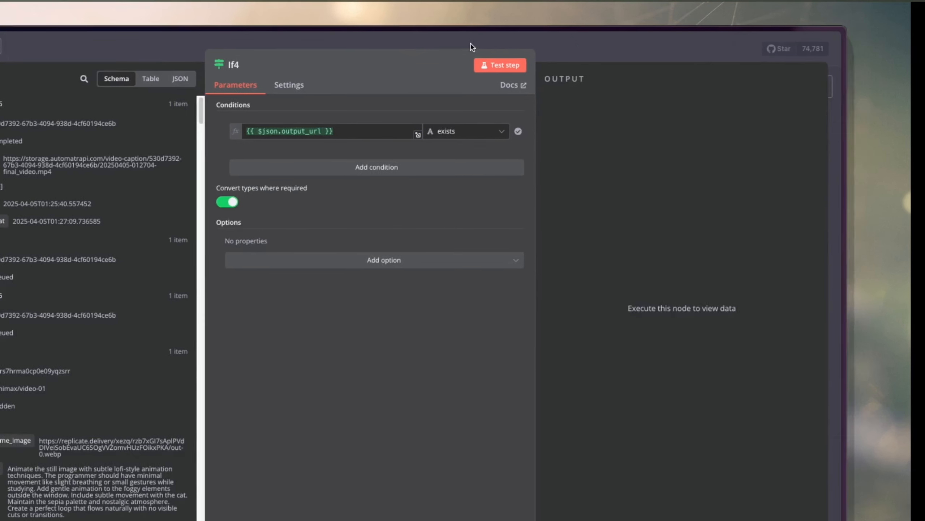
left_click(484, 41)
Connect If4's false output back to Wait5 and move the Google Sheets4 node slightly closer to If1.
left_click_drag(508, 178, 275, 171)
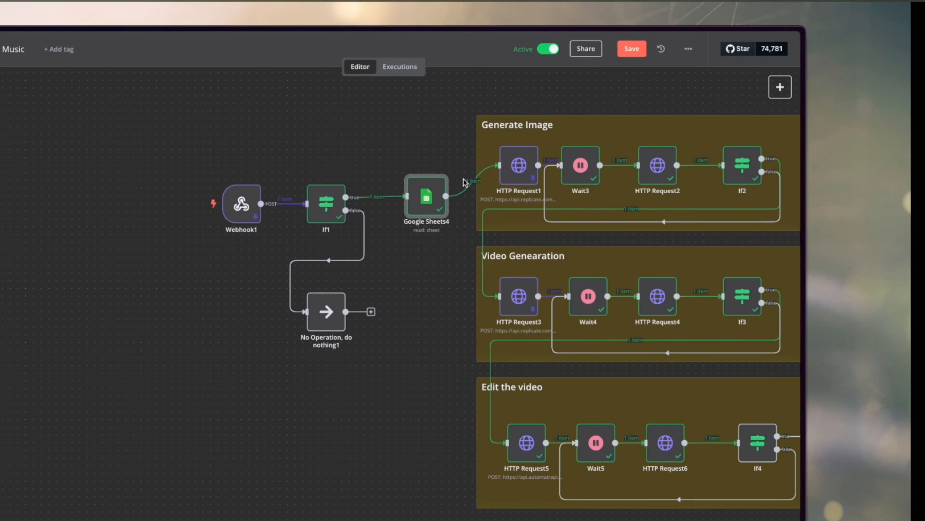
left_click_drag(432, 197, 424, 198)
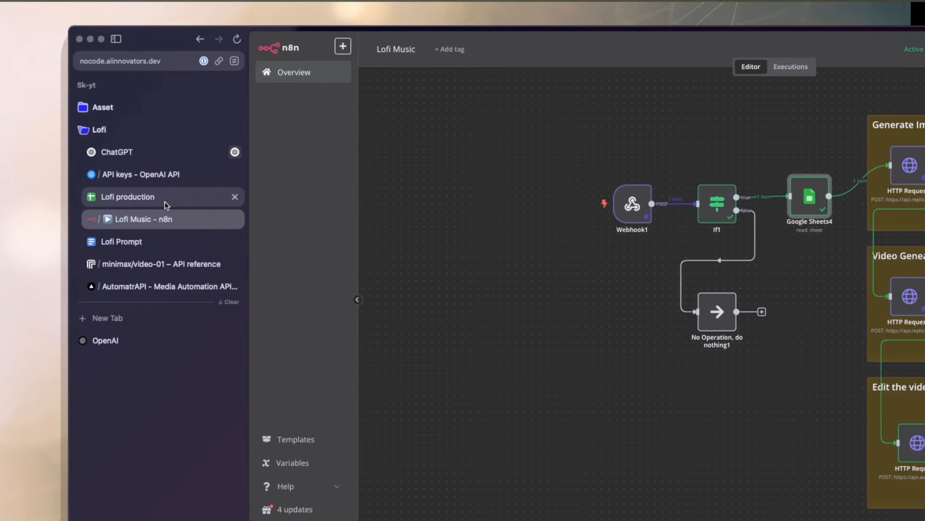
Consult the Lofi production sheet, return to the Lofi Music workflow and move the Google Sheets4 node closer to If1.
left_click(166, 205)
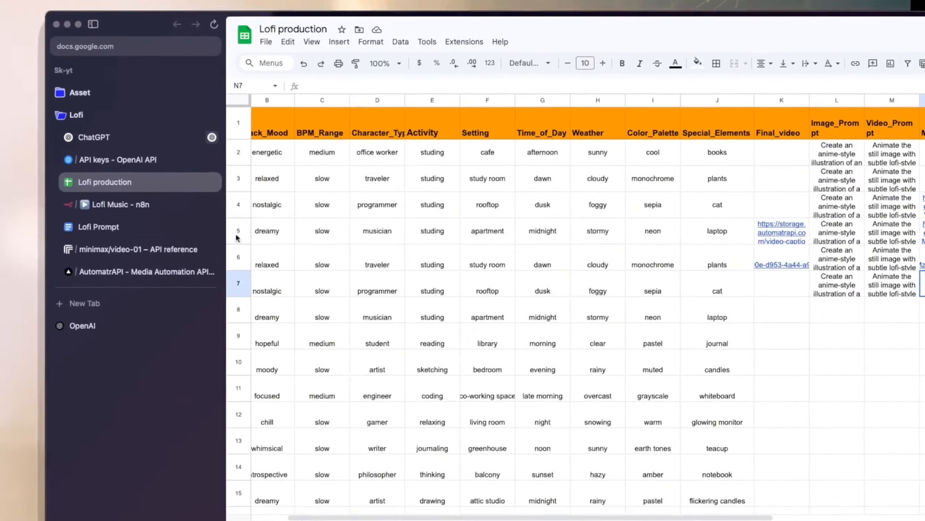
left_click(124, 203)
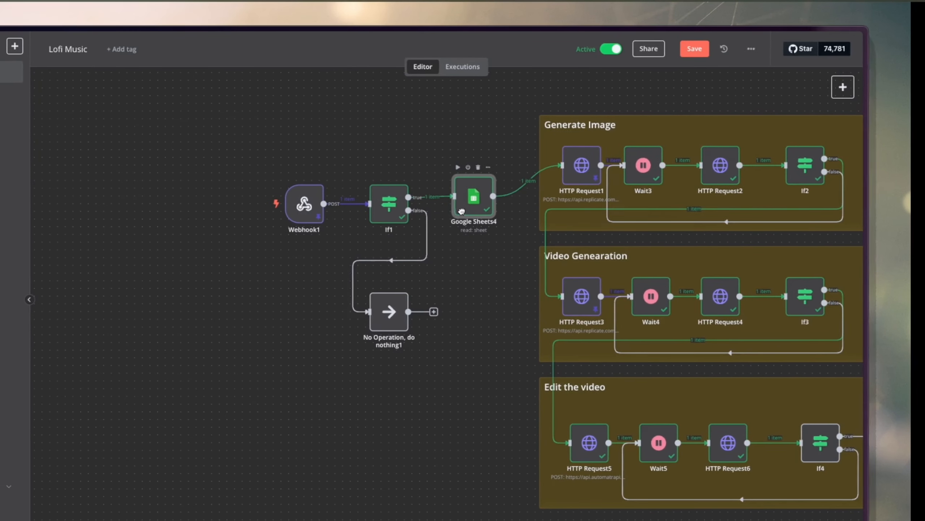
left_click_drag(462, 212, 452, 212)
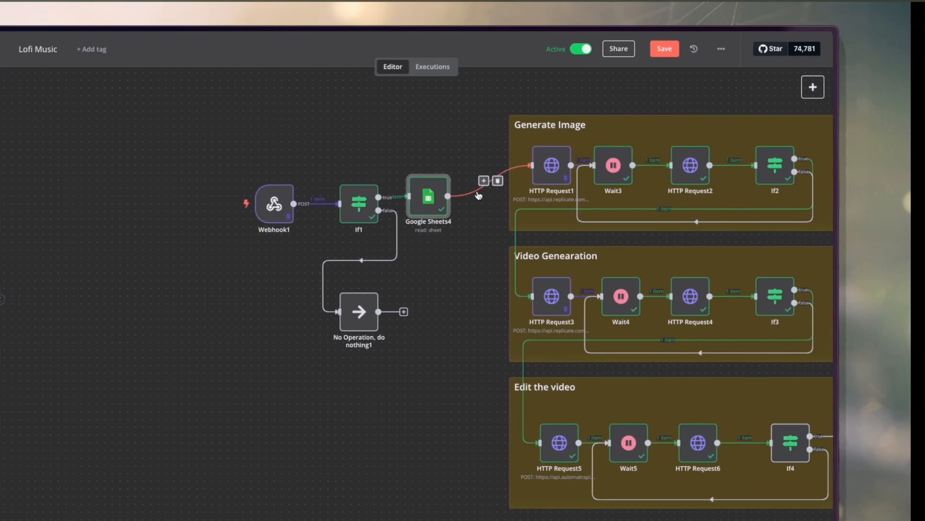
Compare with the finished reference workflow, examining its "Update the music url" node and the "Update sheet stage and url" note.
scroll(406, 219, "left", 10)
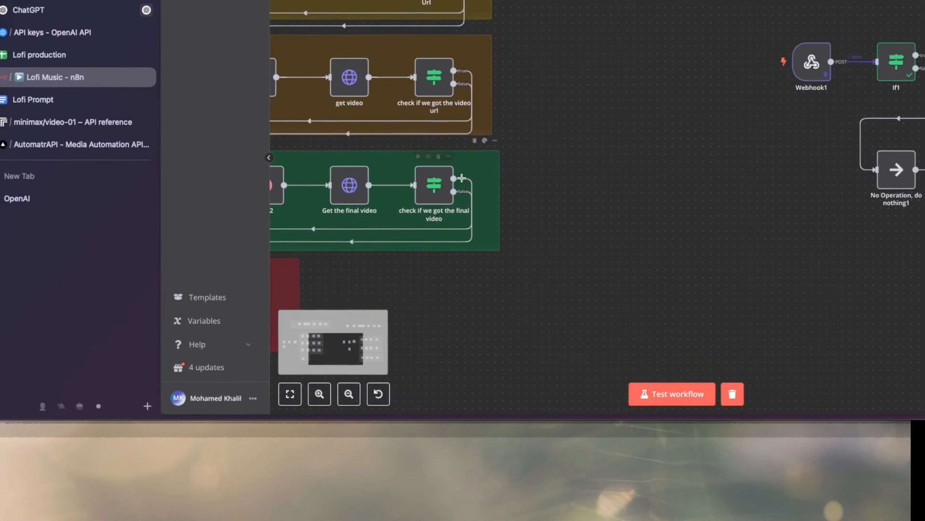
scroll(464, 181, "left", 5)
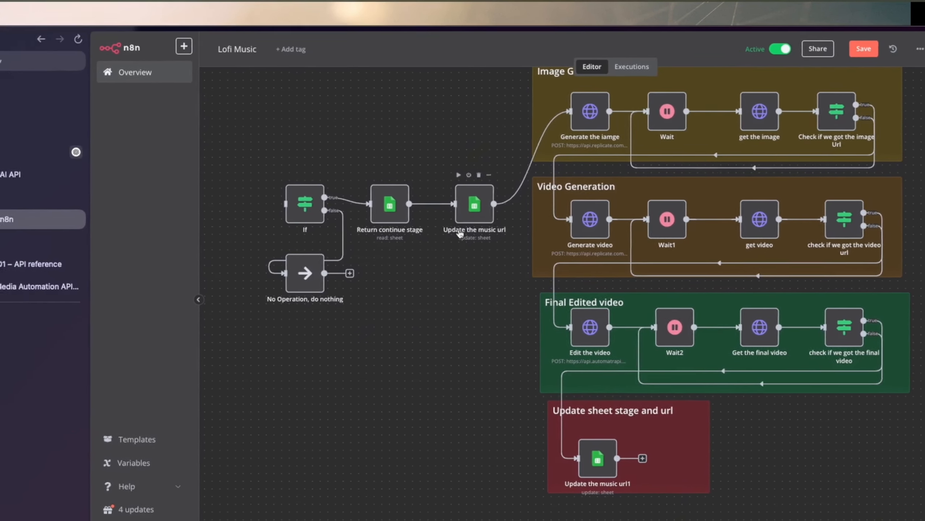
scroll(620, 340, "right", 5)
scroll(466, 148, "right", 10)
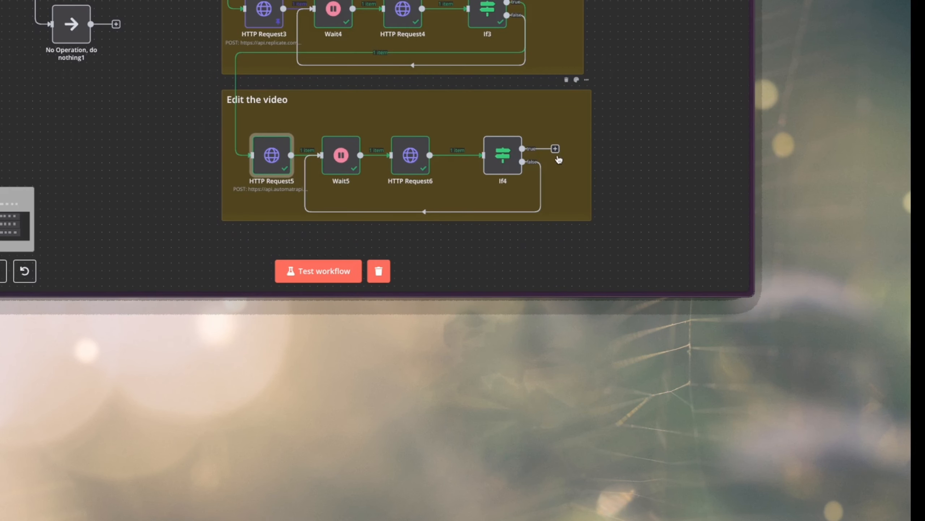
Review HTTP Request6's output_url and test the If4 node in the "Edit the video" note.
scroll(555, 205, "down", 2)
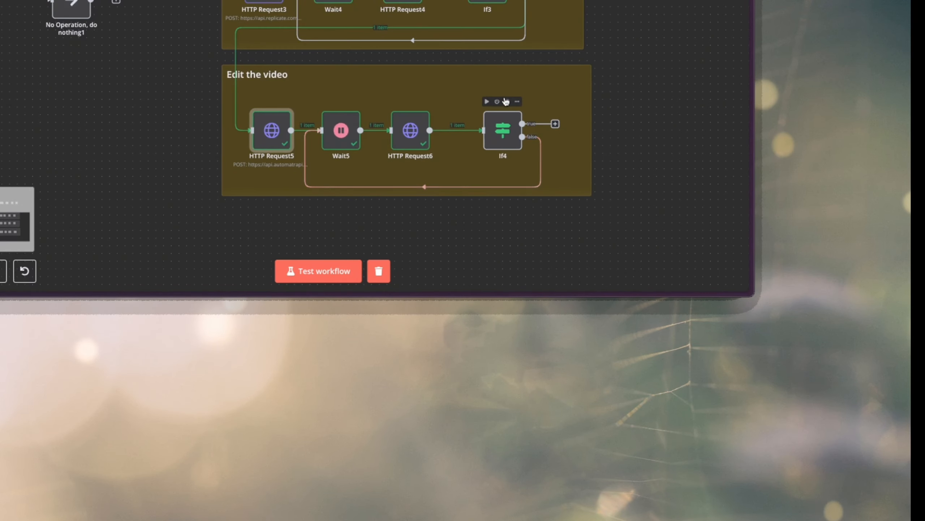
double_click(410, 131)
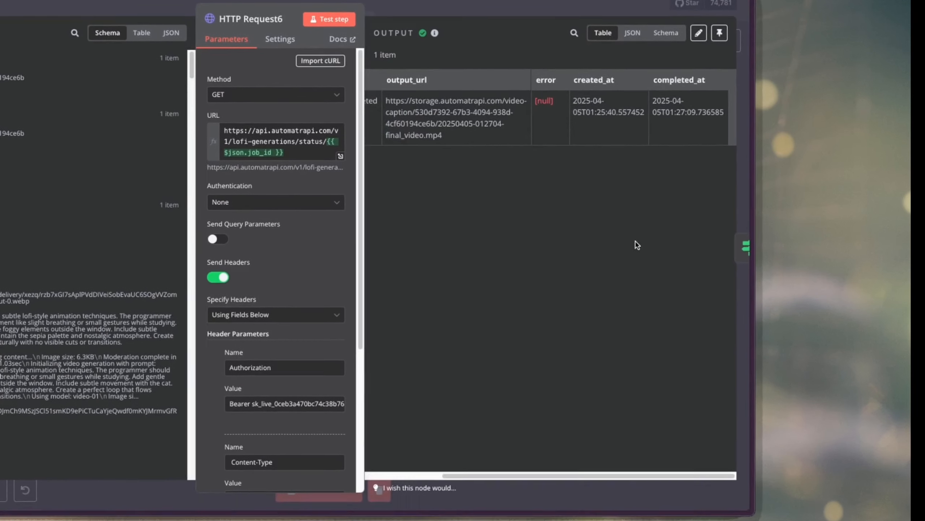
key("Escape")
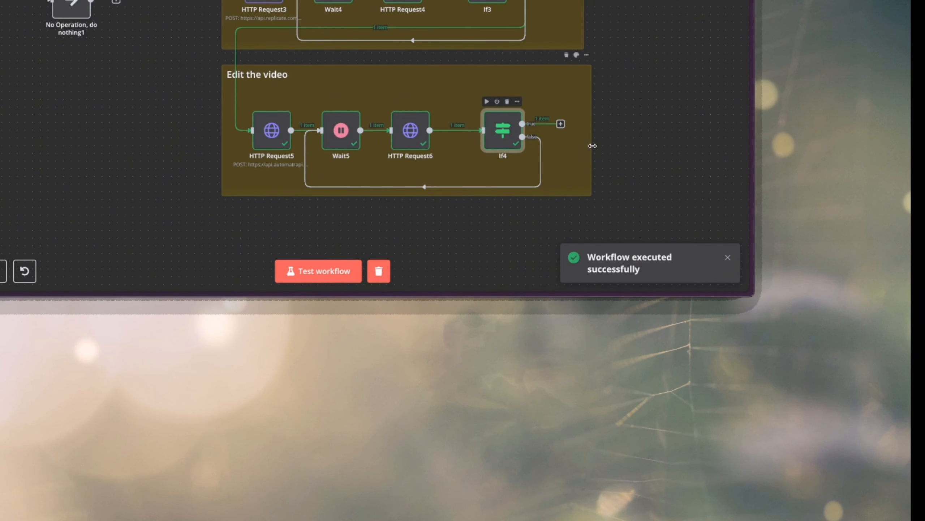
scroll(592, 146, "down", 3)
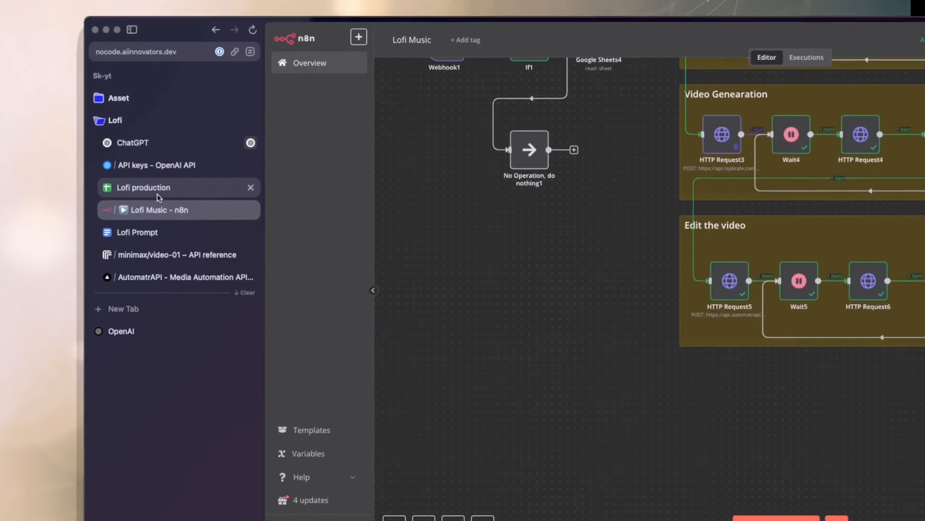
Examine the Music_Url, Stage and Final_video cells of the "Continue" row in the Lofi production sheet, and return to the workflow.
left_click(158, 192)
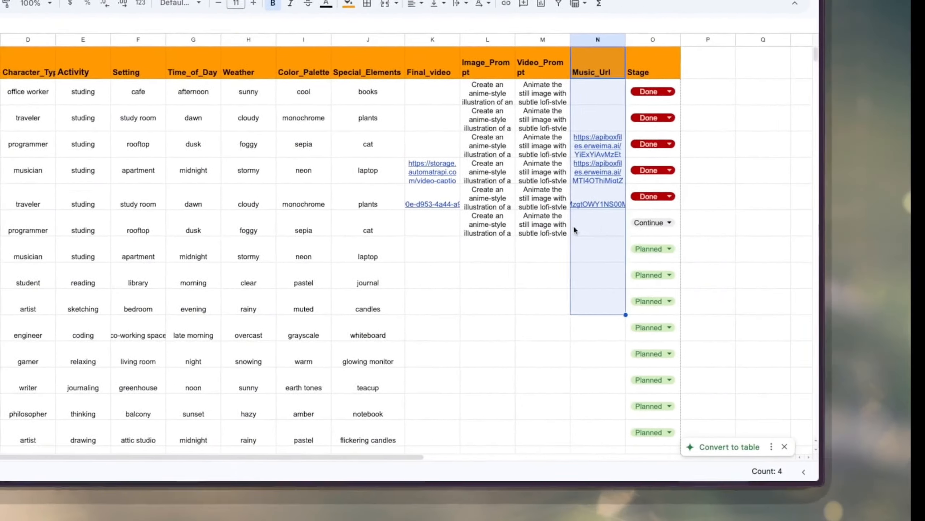
left_click(573, 229)
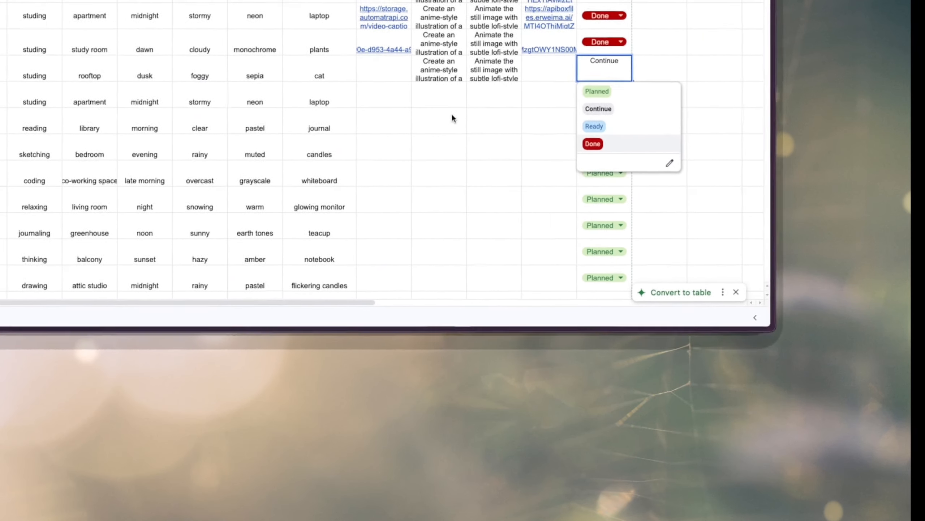
left_click(429, 277)
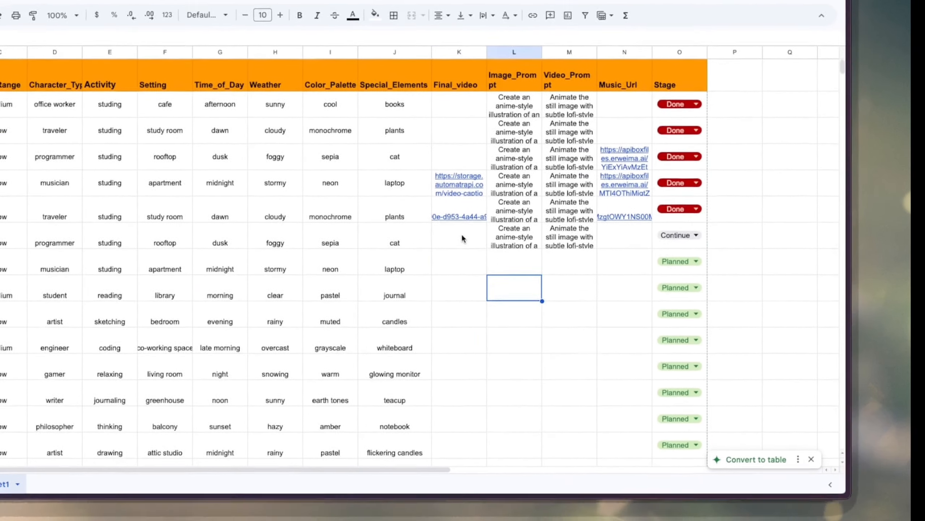
left_click(411, 103)
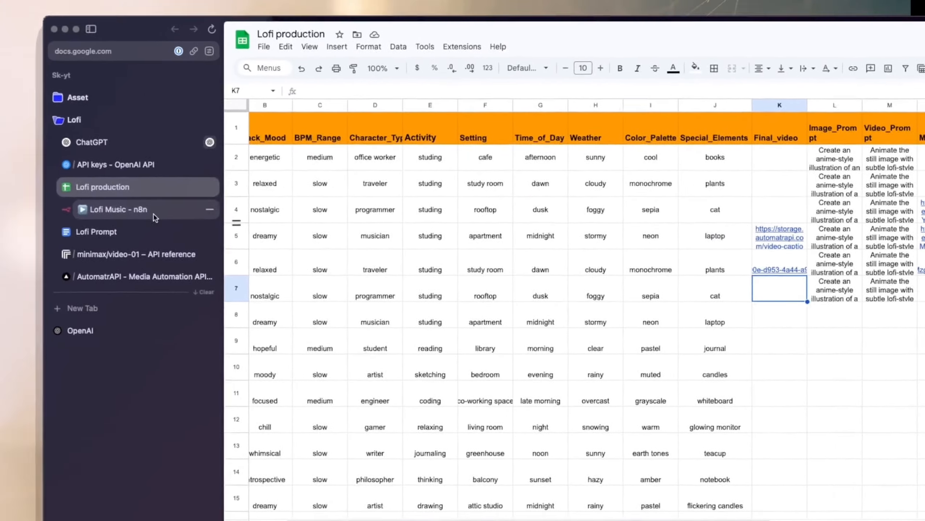
left_click(153, 215)
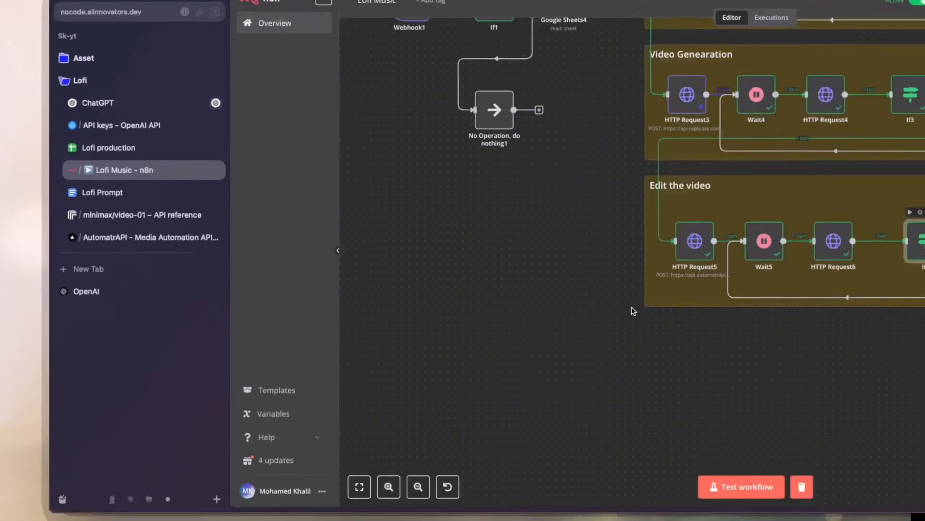
Add a Google Sheets "Append or update row in sheet" node on If4's true output, using document Lofi production and Sheet1.
left_click_drag(626, 97, 303, 208)
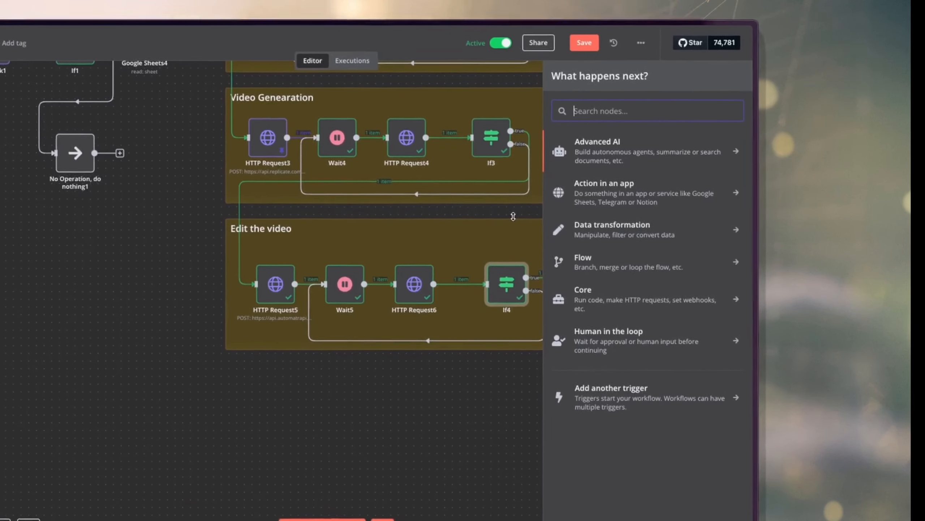
type("s")
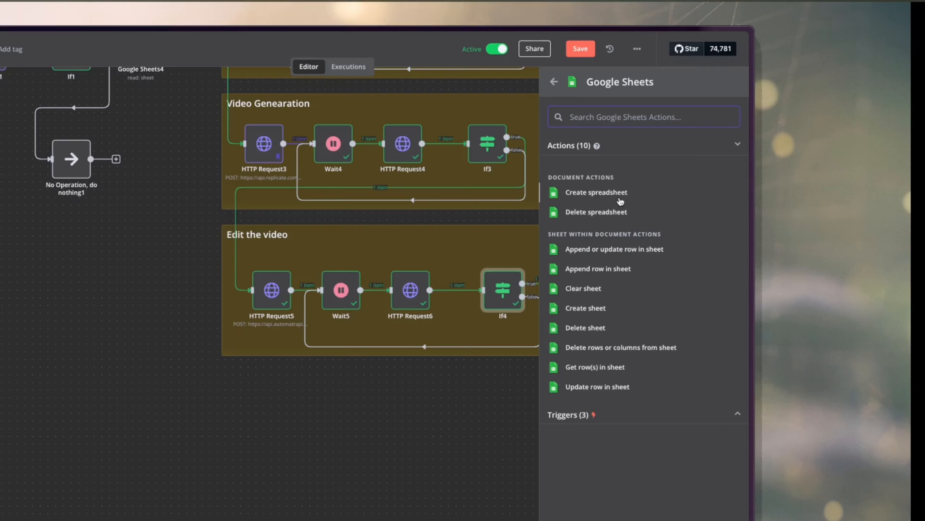
left_click(599, 251)
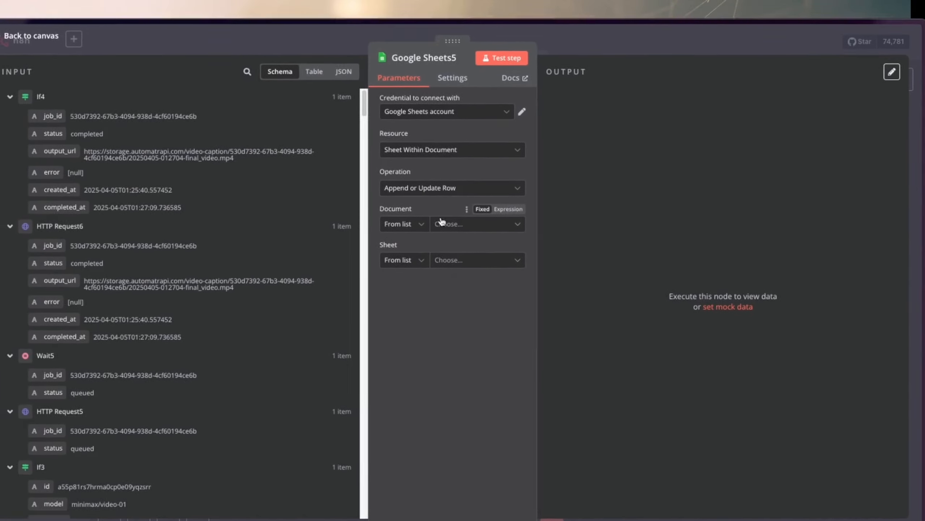
left_click(443, 223)
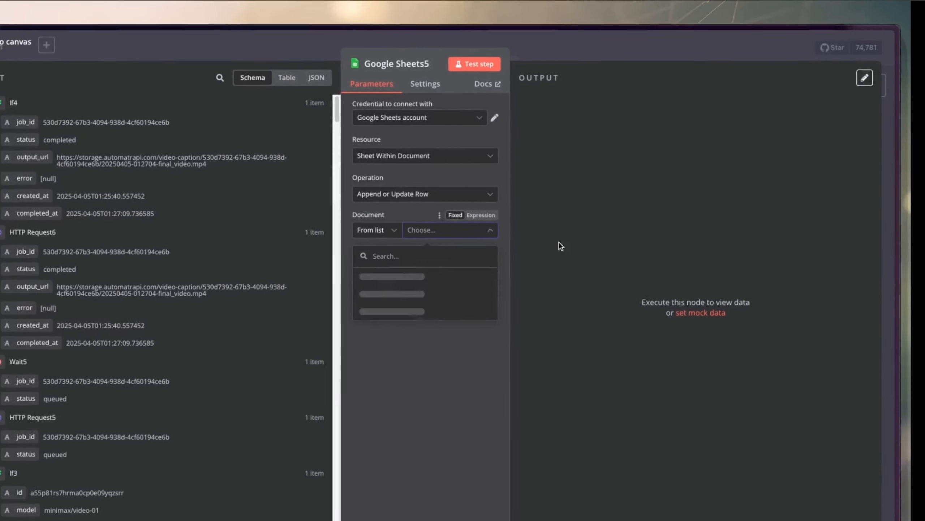
left_click(401, 276)
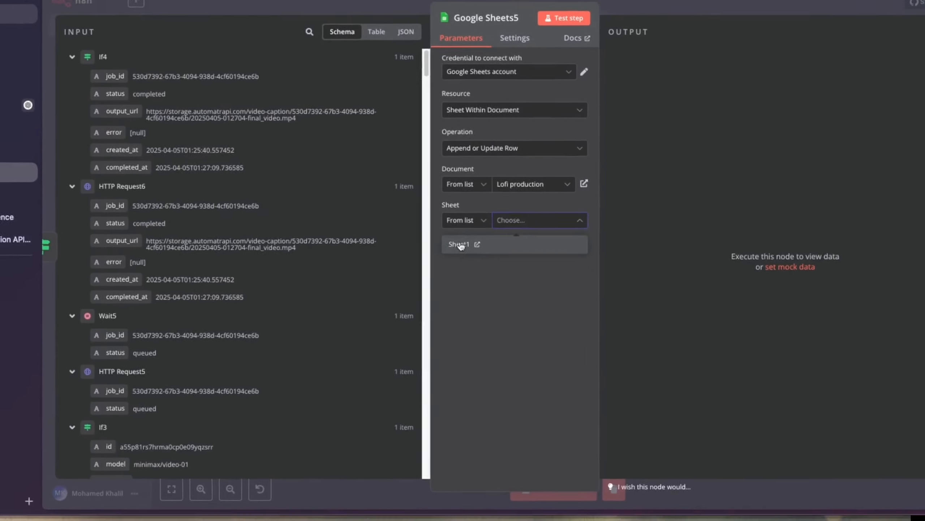
left_click(405, 291)
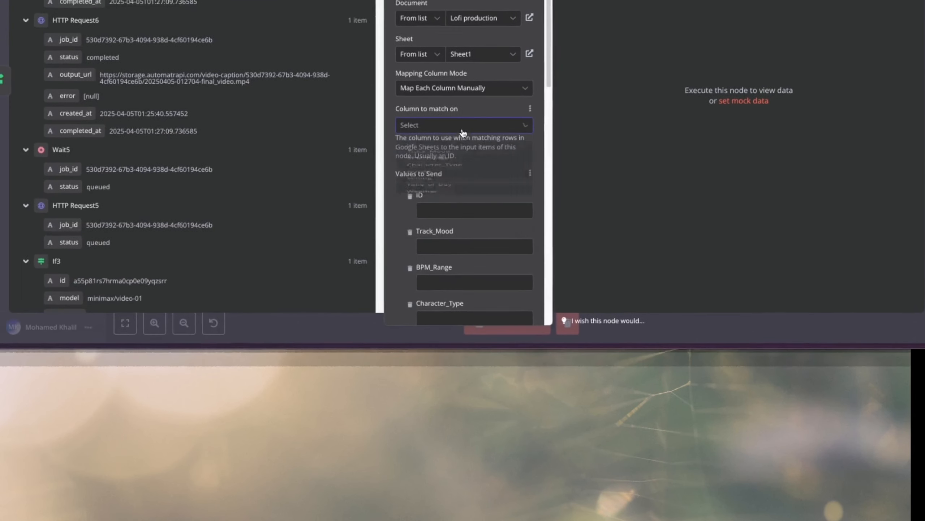
Match rows on the ID column and map its value to Google Sheets4's ID, {{ $('Google Sheets4').item.json.ID }}.
left_click(448, 141)
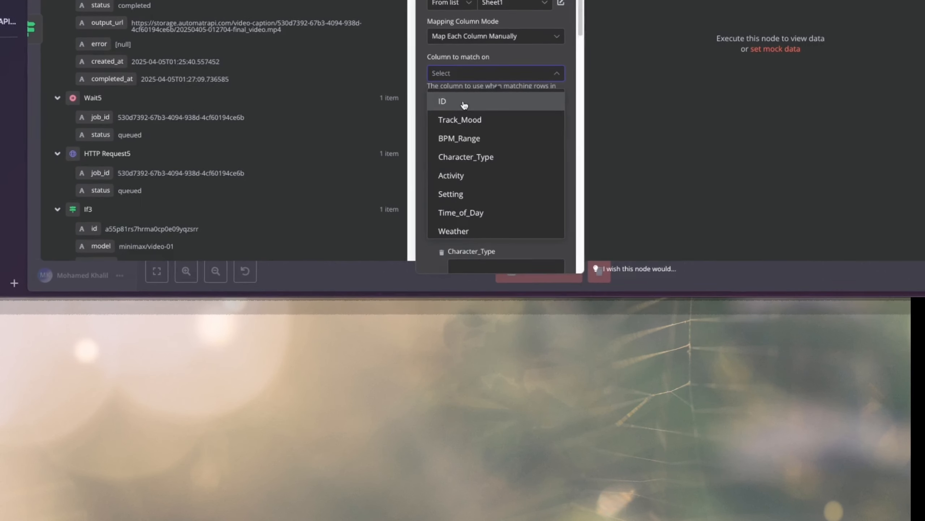
left_click(464, 105)
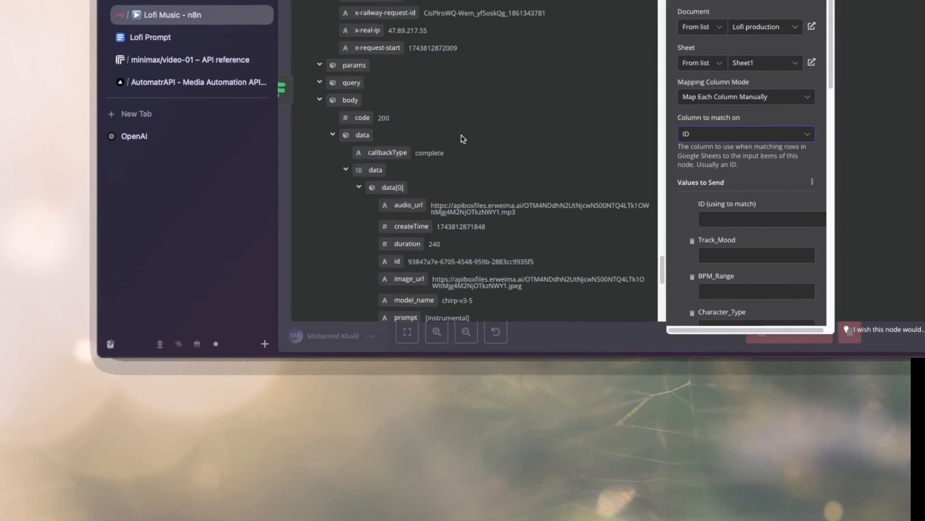
scroll(463, 138, "down", 20)
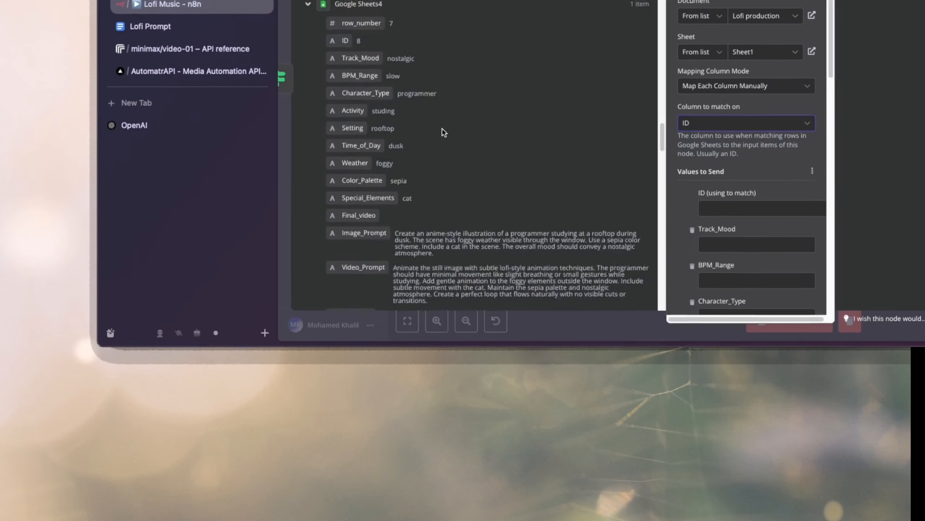
scroll(443, 132, "up", 3)
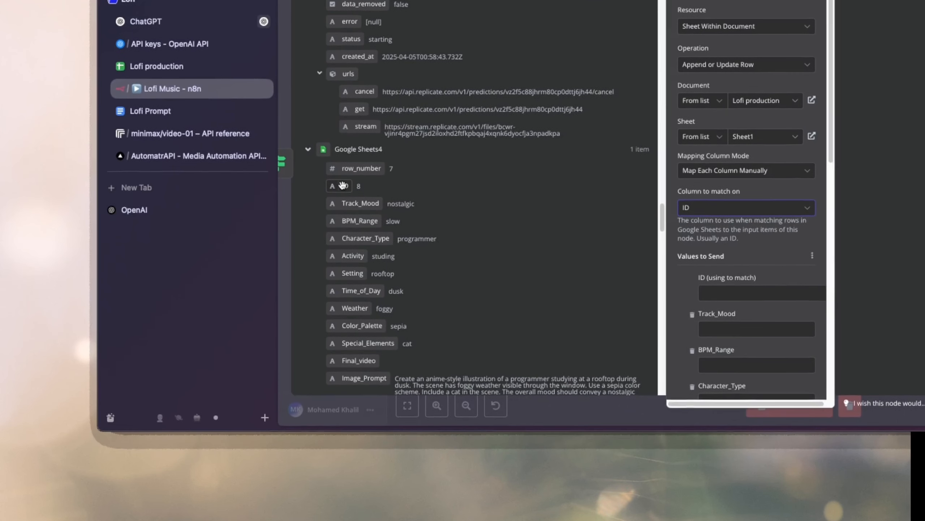
left_click_drag(342, 184, 747, 292)
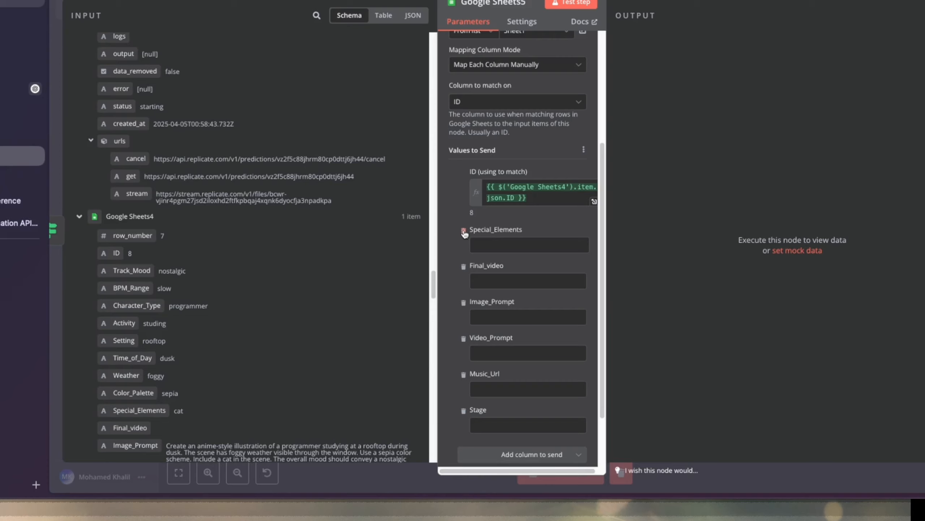
Remove every other column from the values to send, keeping only ID, Final_video and Stage.
left_click(464, 231)
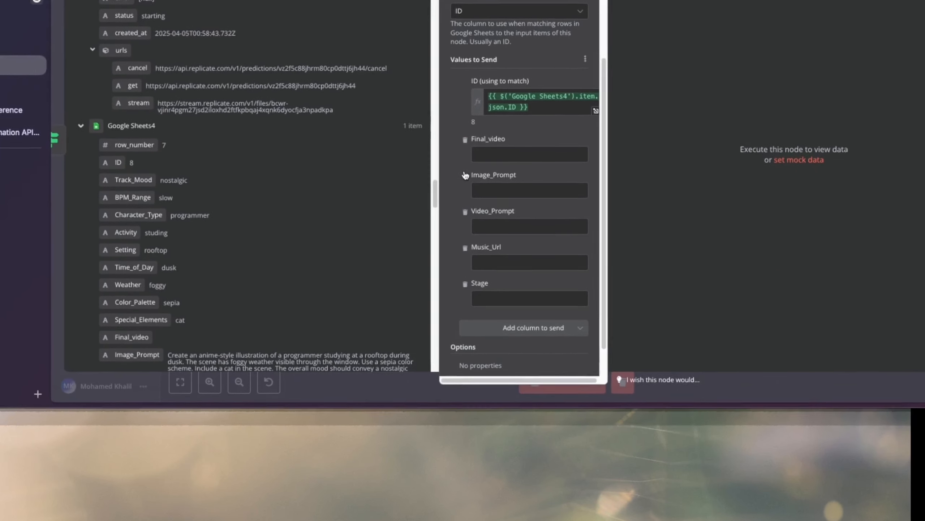
left_click(462, 231)
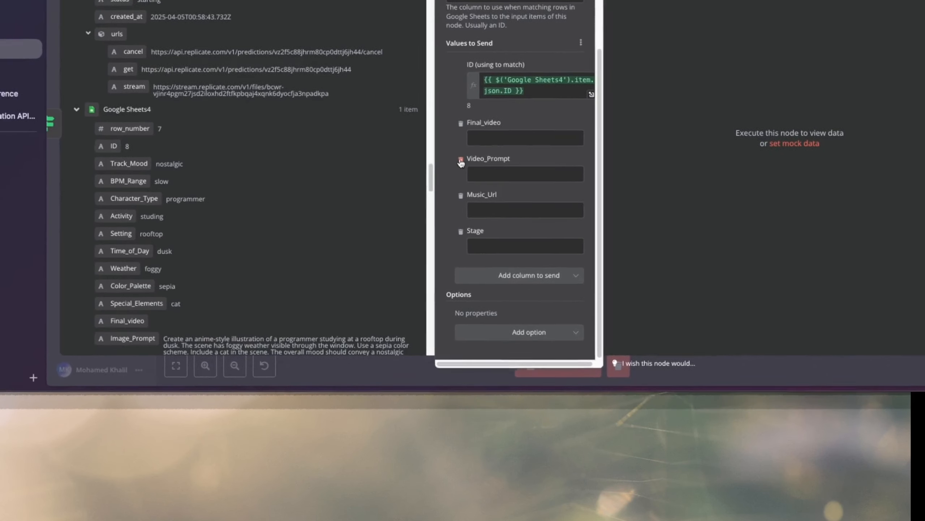
left_click(461, 161)
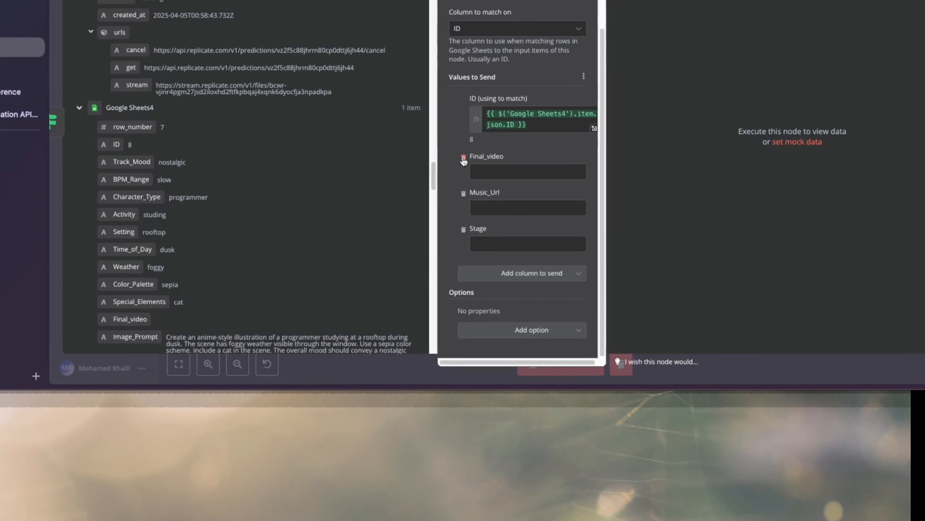
left_click(465, 102)
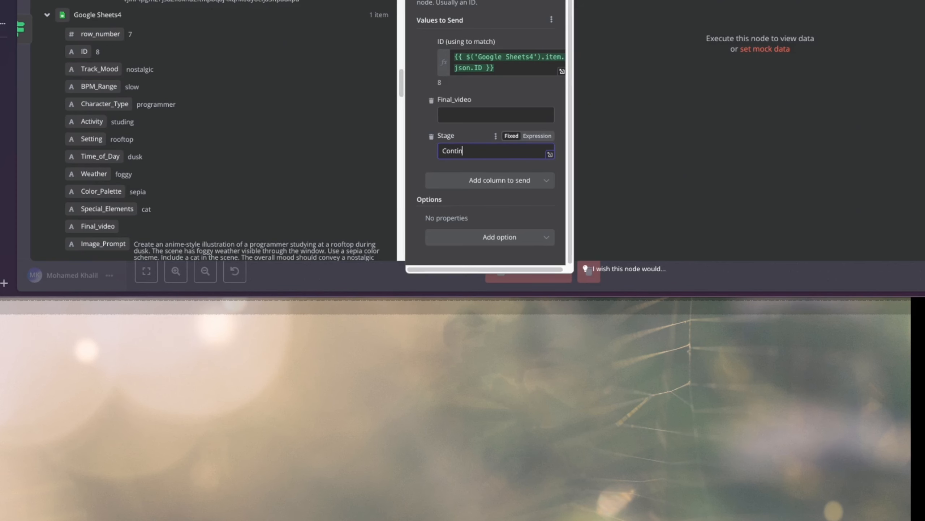
Set Stage to Done and map Final_video to If4's output_url, and run the Google Sheets5 node from the canvas.
key("ctrl+a")
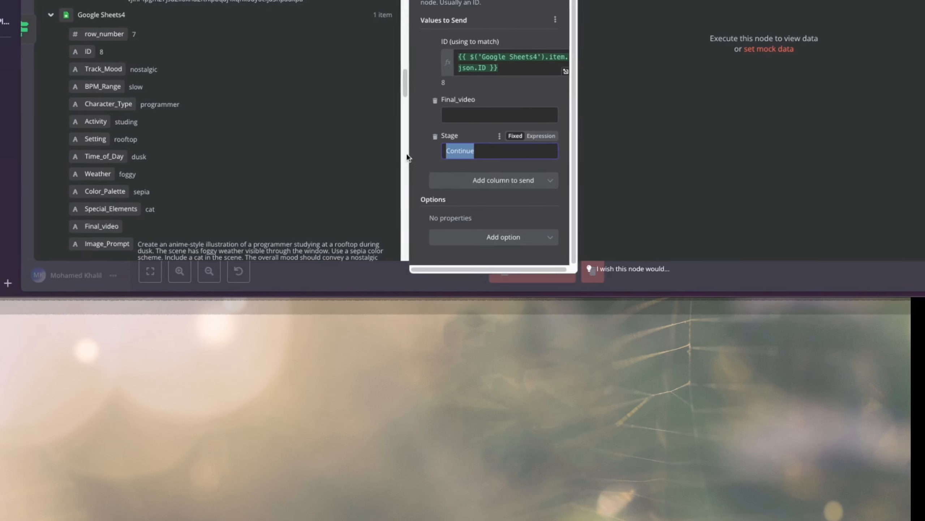
key("BackSpace")
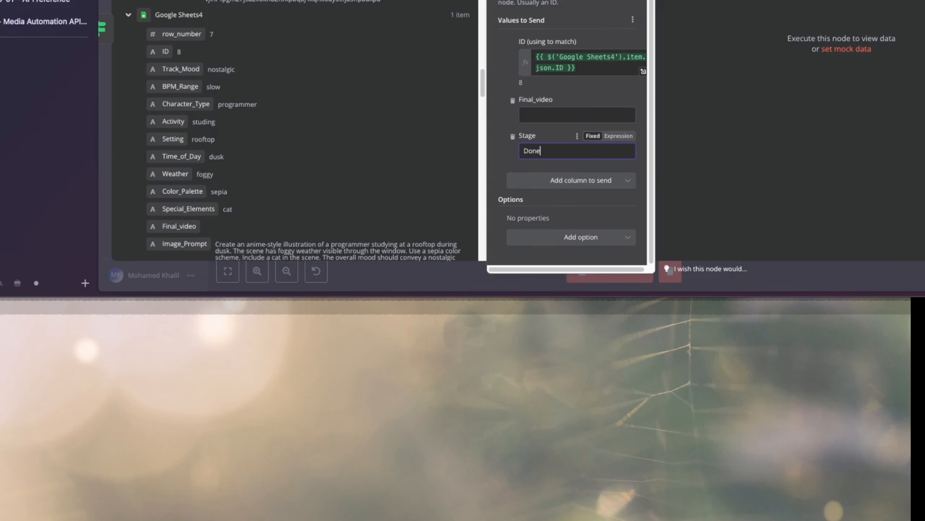
left_click(536, 115)
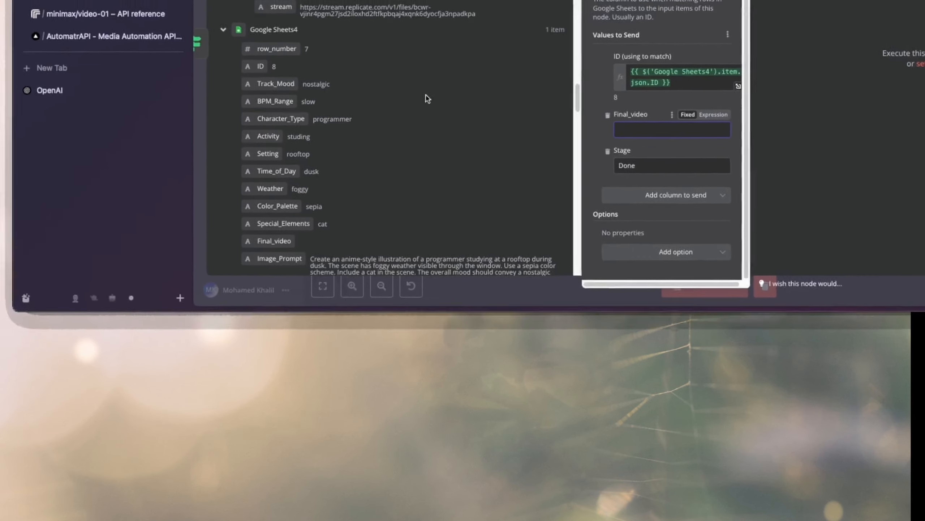
scroll(428, 98, "up", 20)
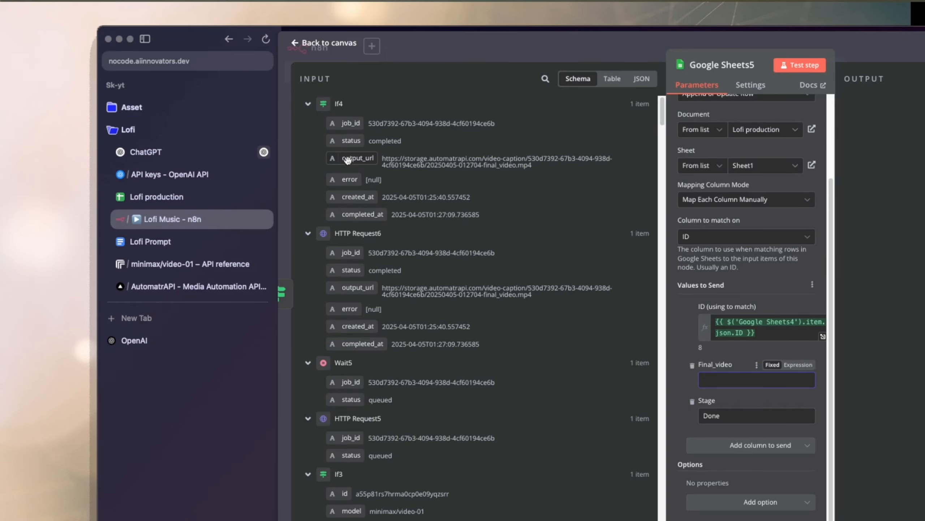
left_click_drag(340, 161, 756, 379)
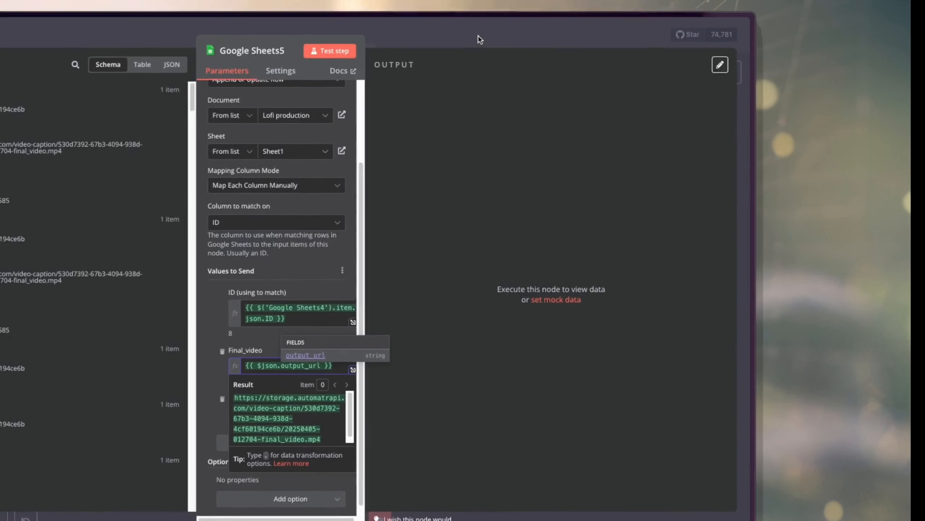
left_click(479, 38)
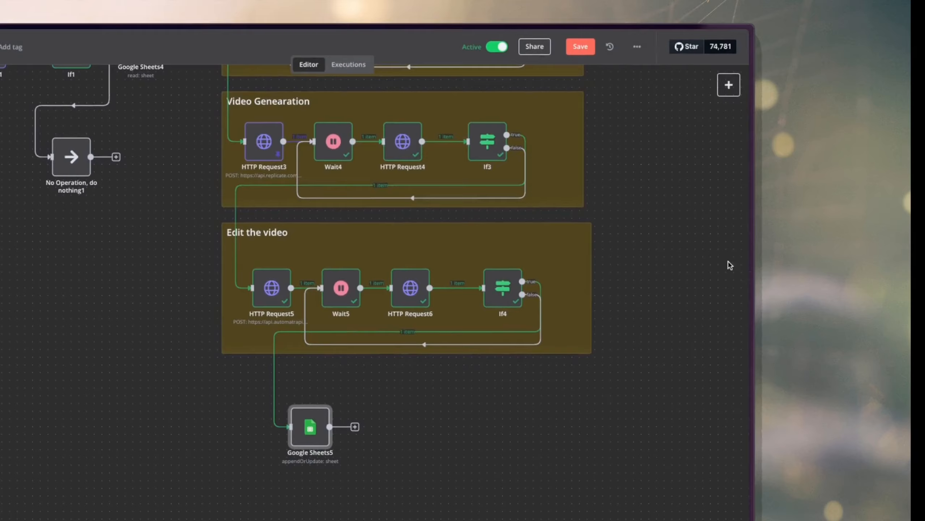
left_click(354, 206)
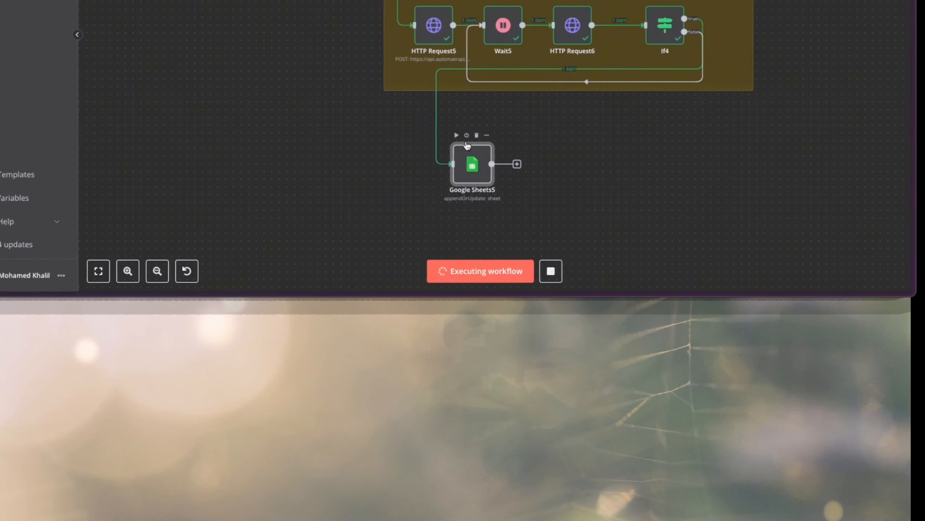
Check the updated row's Final_video and Stage cells in the Lofi production sheet and play the final video, checking its length.
left_click(89, 109)
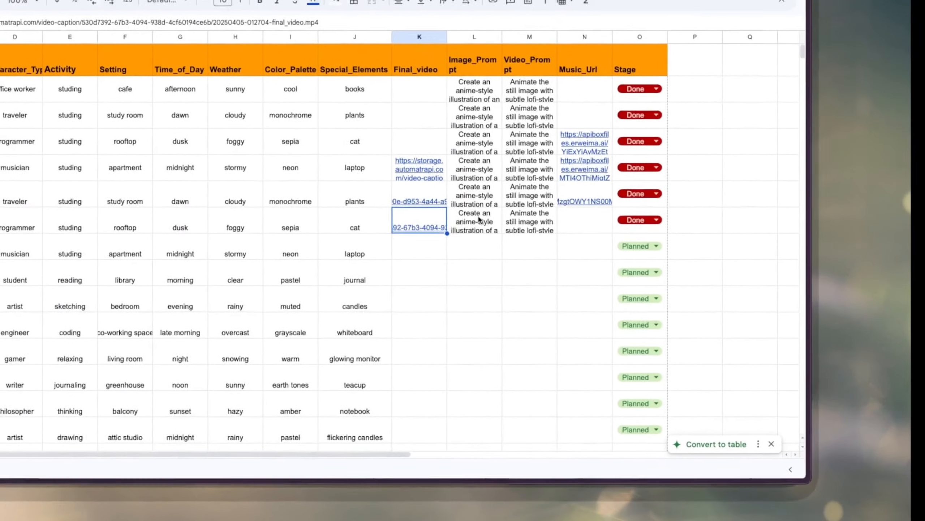
mouse_move(420, 222)
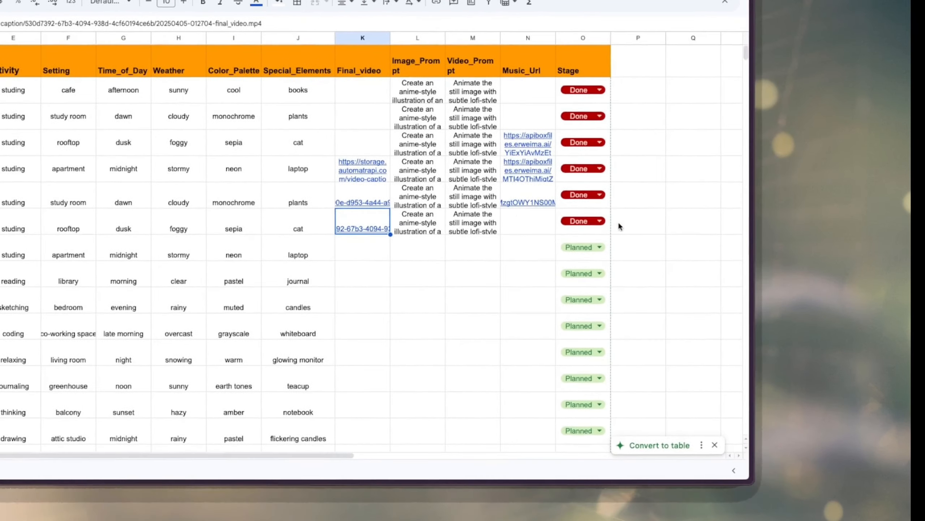
left_click(591, 233)
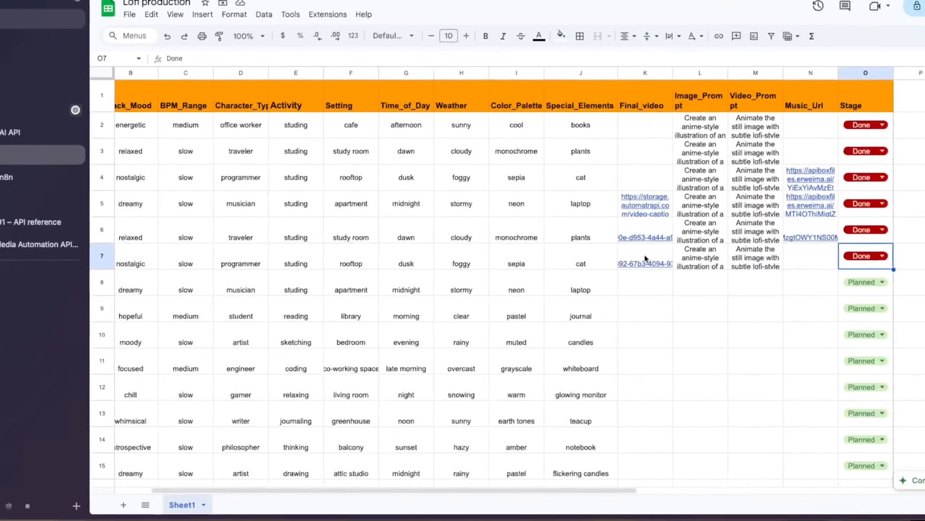
left_click(470, 269)
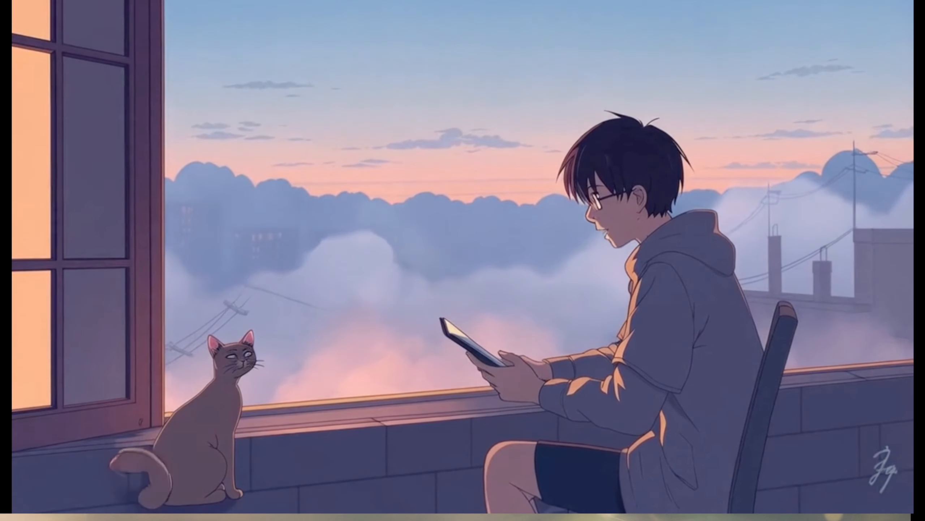
mouse_move(310, 339)
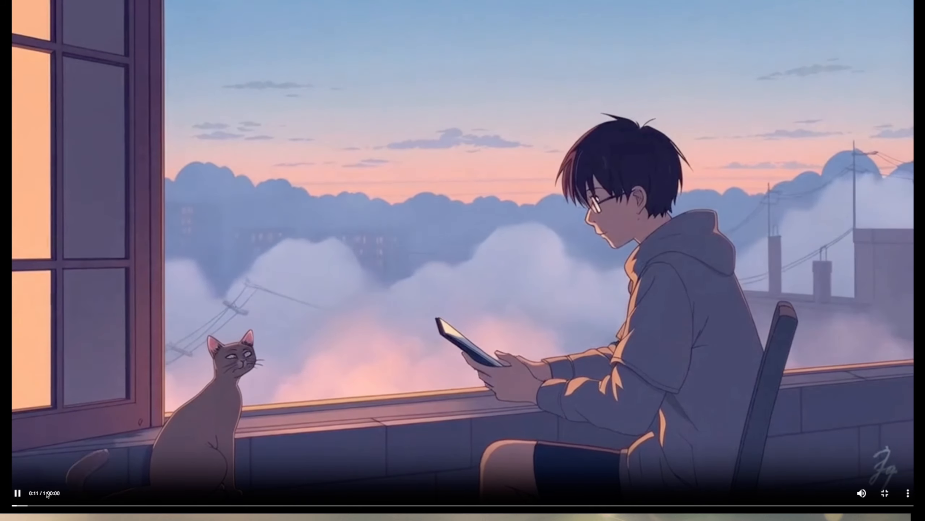